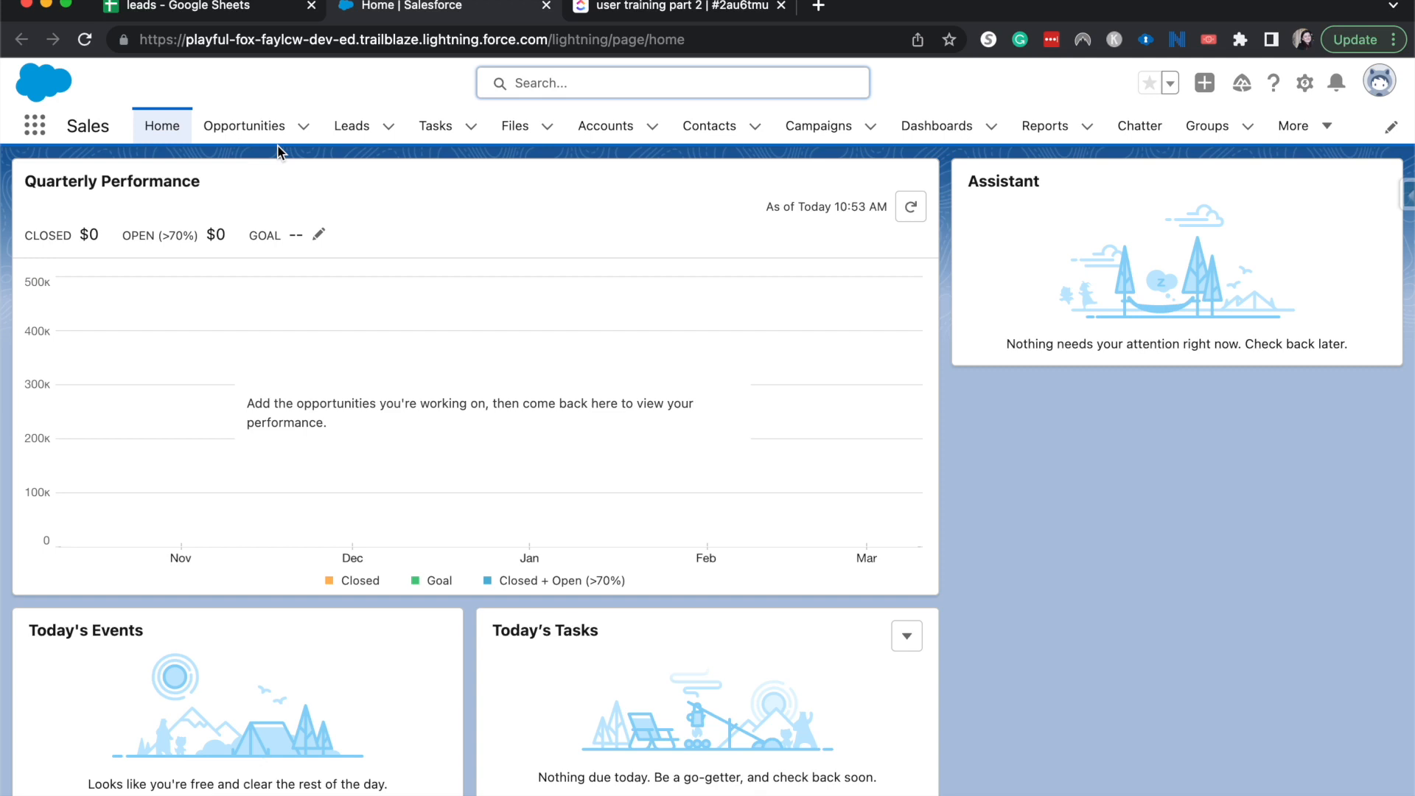
Switch from the Sales app to the Service app.
{"action": "left_click", "coordinate": [34, 127]}
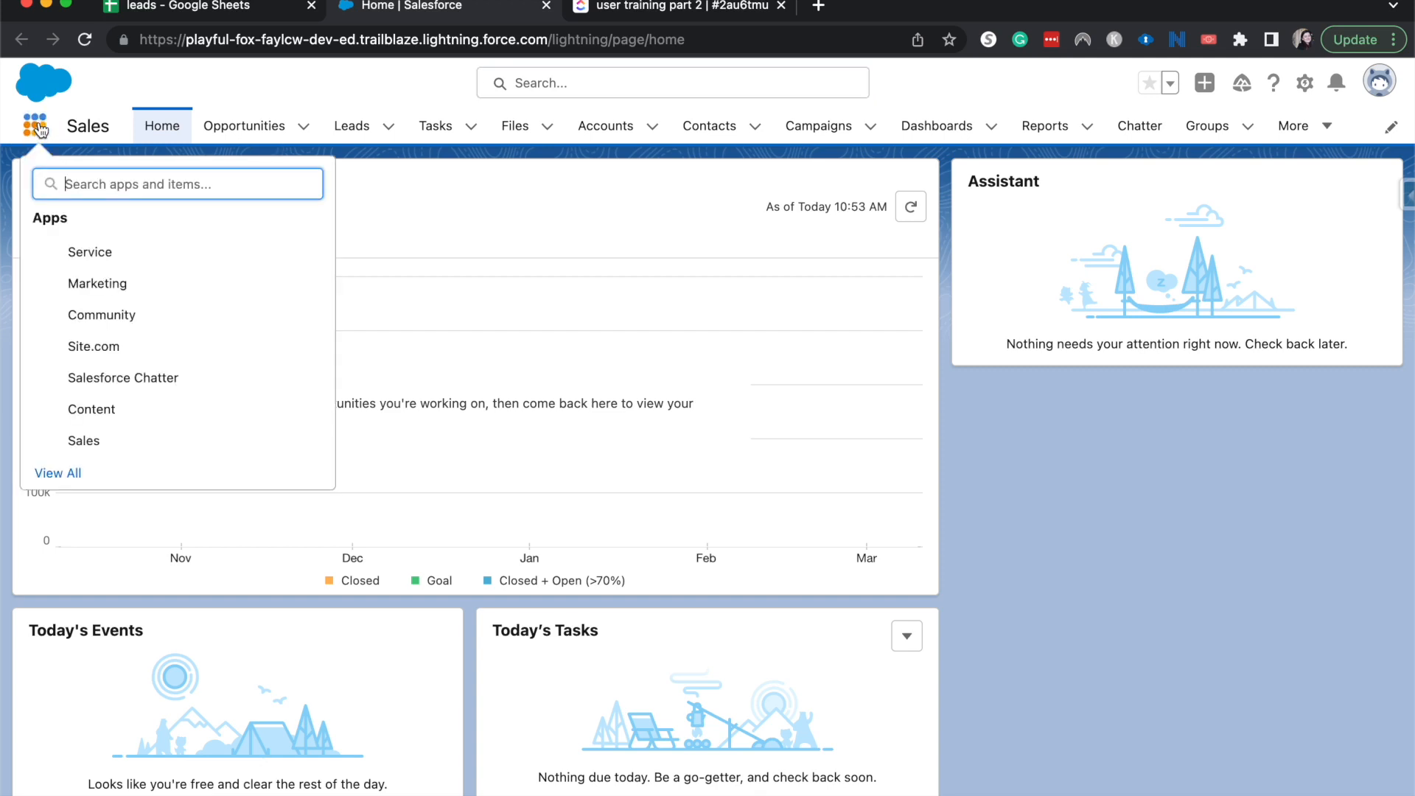
{"action": "left_click", "coordinate": [109, 256]}
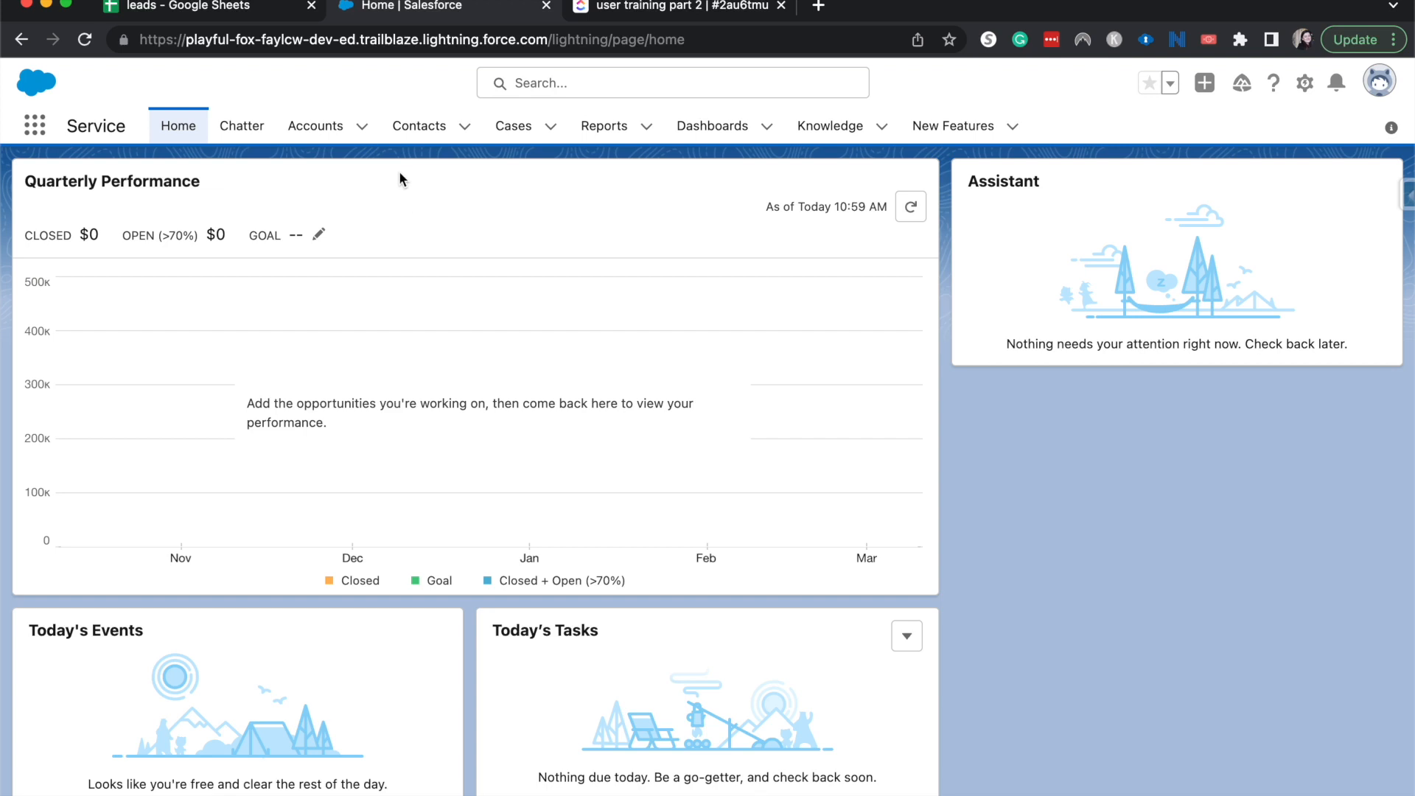
Search the available apps and items for "lead" without opening any result.
{"action": "left_click", "coordinate": [34, 126]}
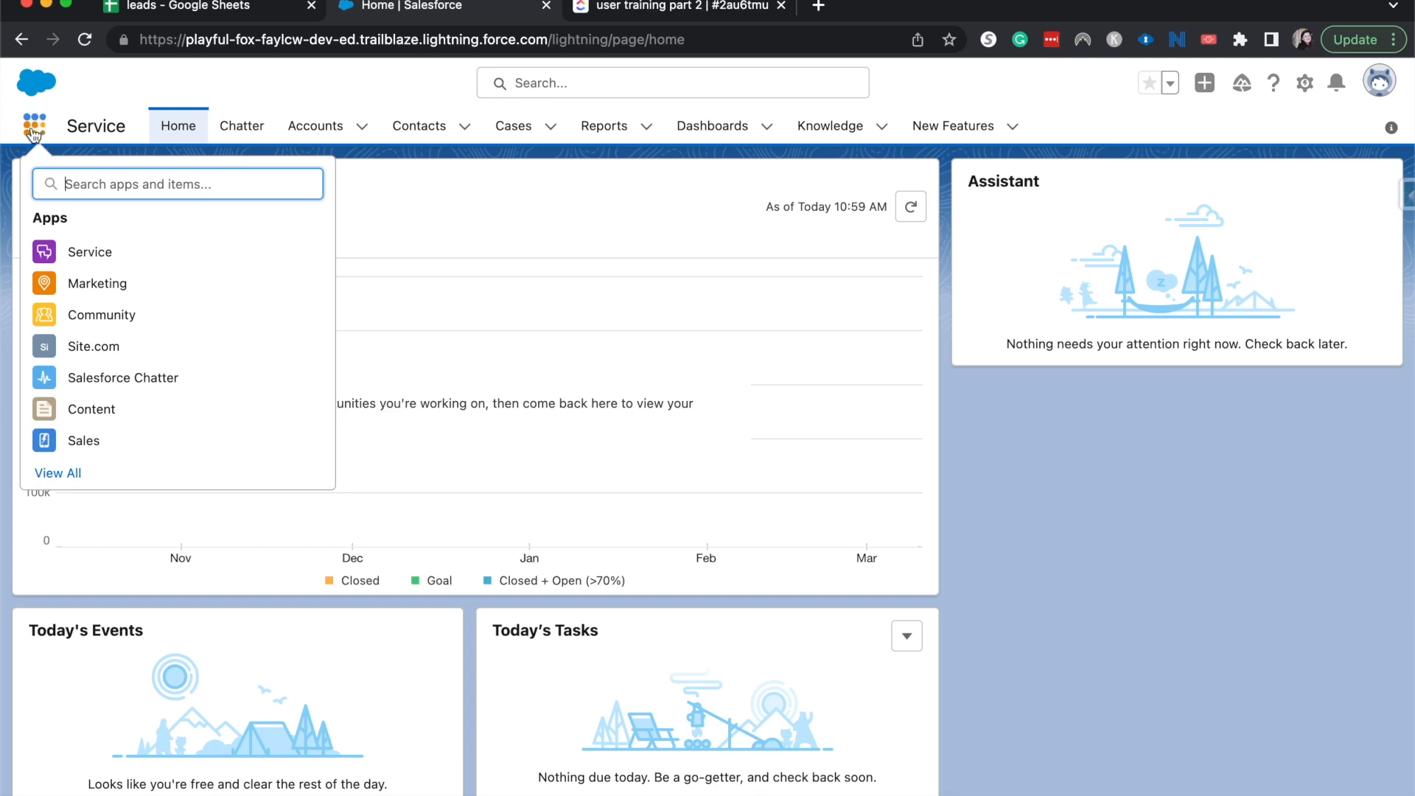
{"action": "type", "text": "lead"}
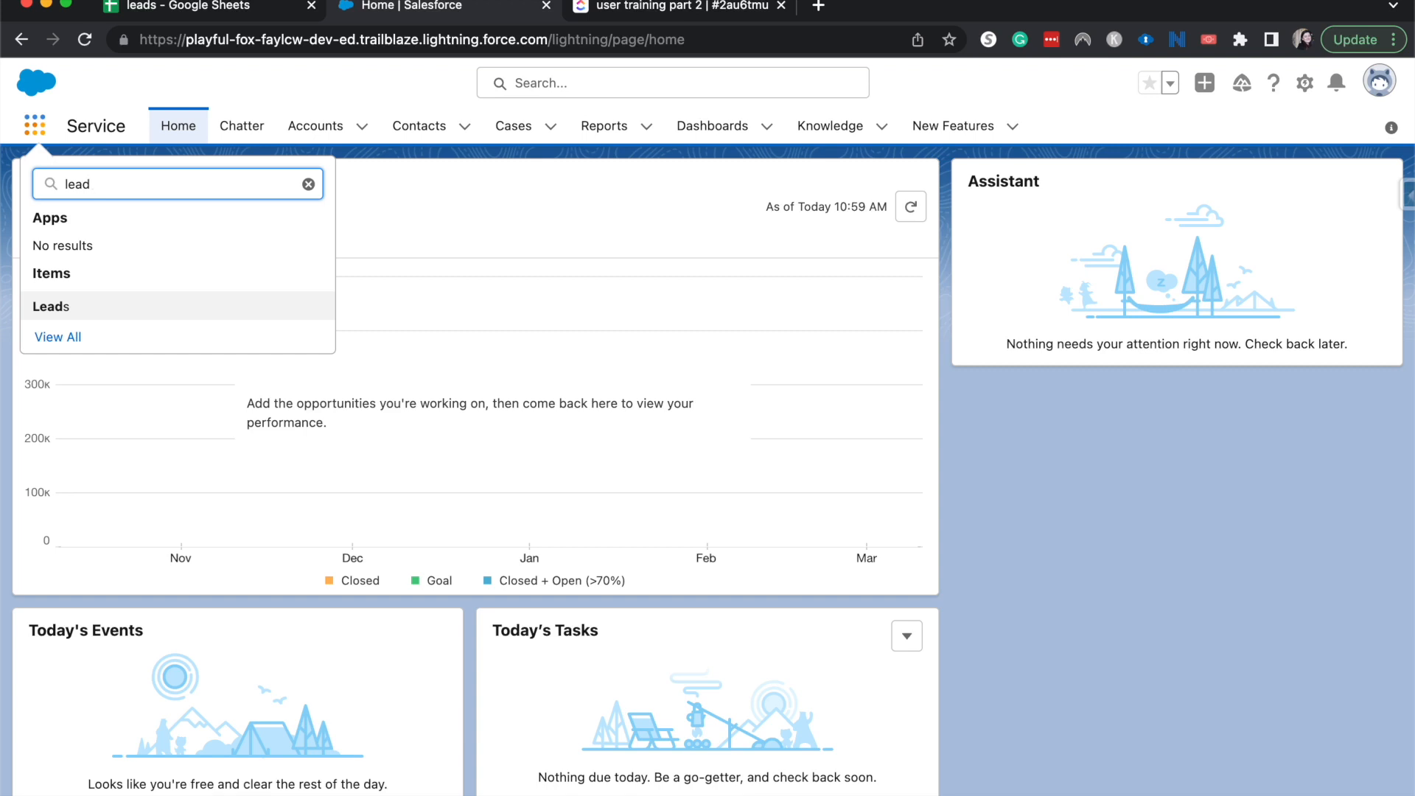
{"action": "left_click", "coordinate": [499, 184]}
Open Cases, switch to the All Open Cases list view and pin it as the default.
{"action": "left_click", "coordinate": [521, 145]}
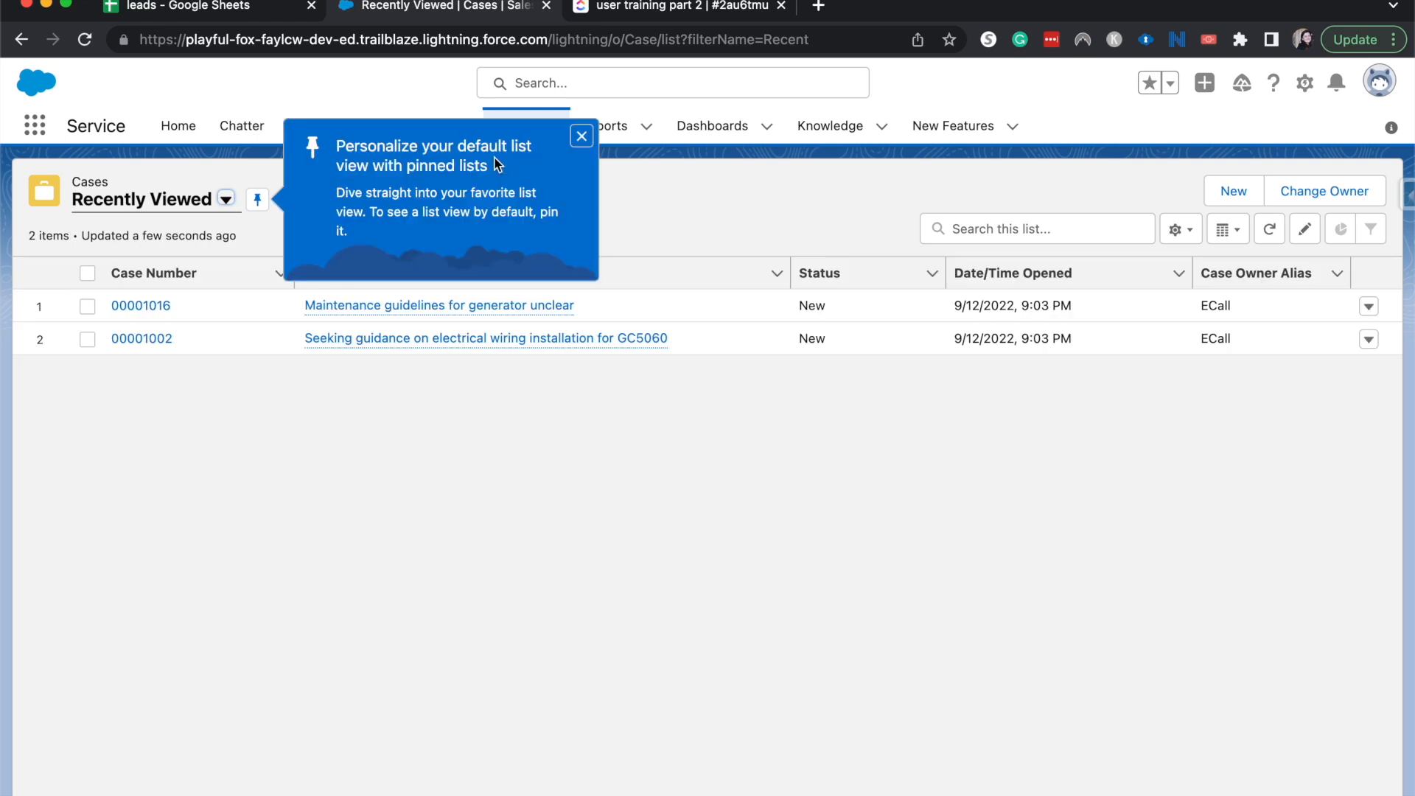
{"action": "left_click", "coordinate": [575, 140]}
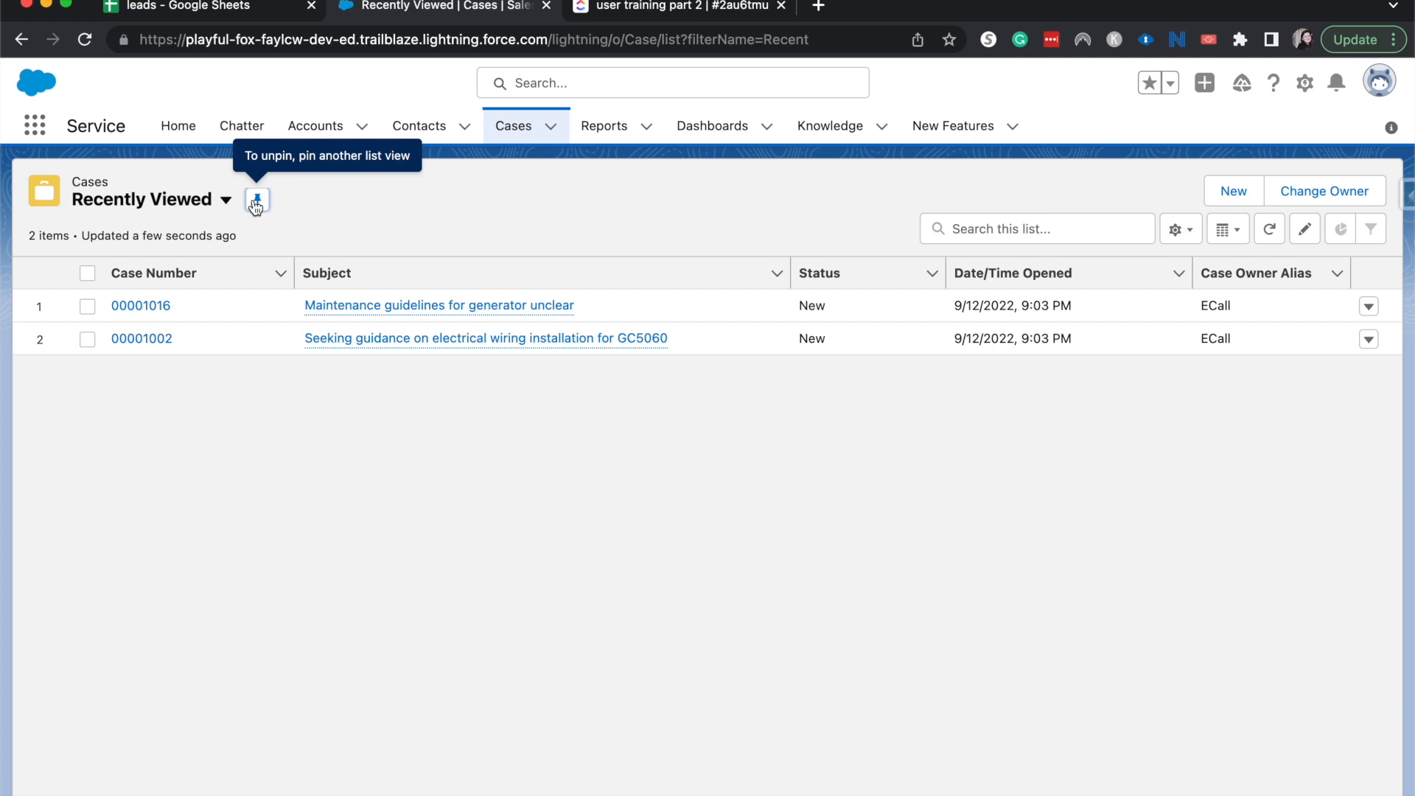
{"action": "left_click", "coordinate": [177, 201]}
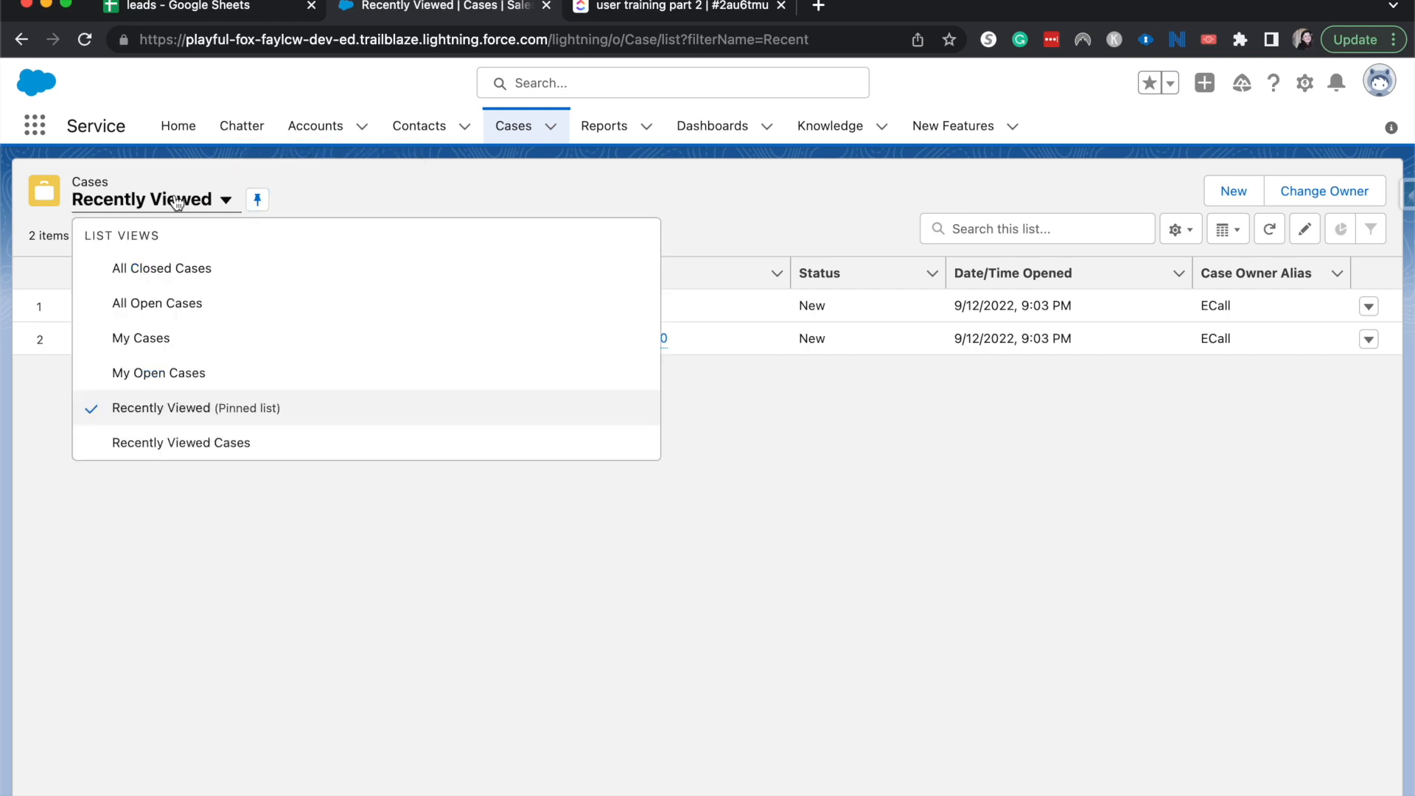
{"action": "left_click", "coordinate": [160, 302]}
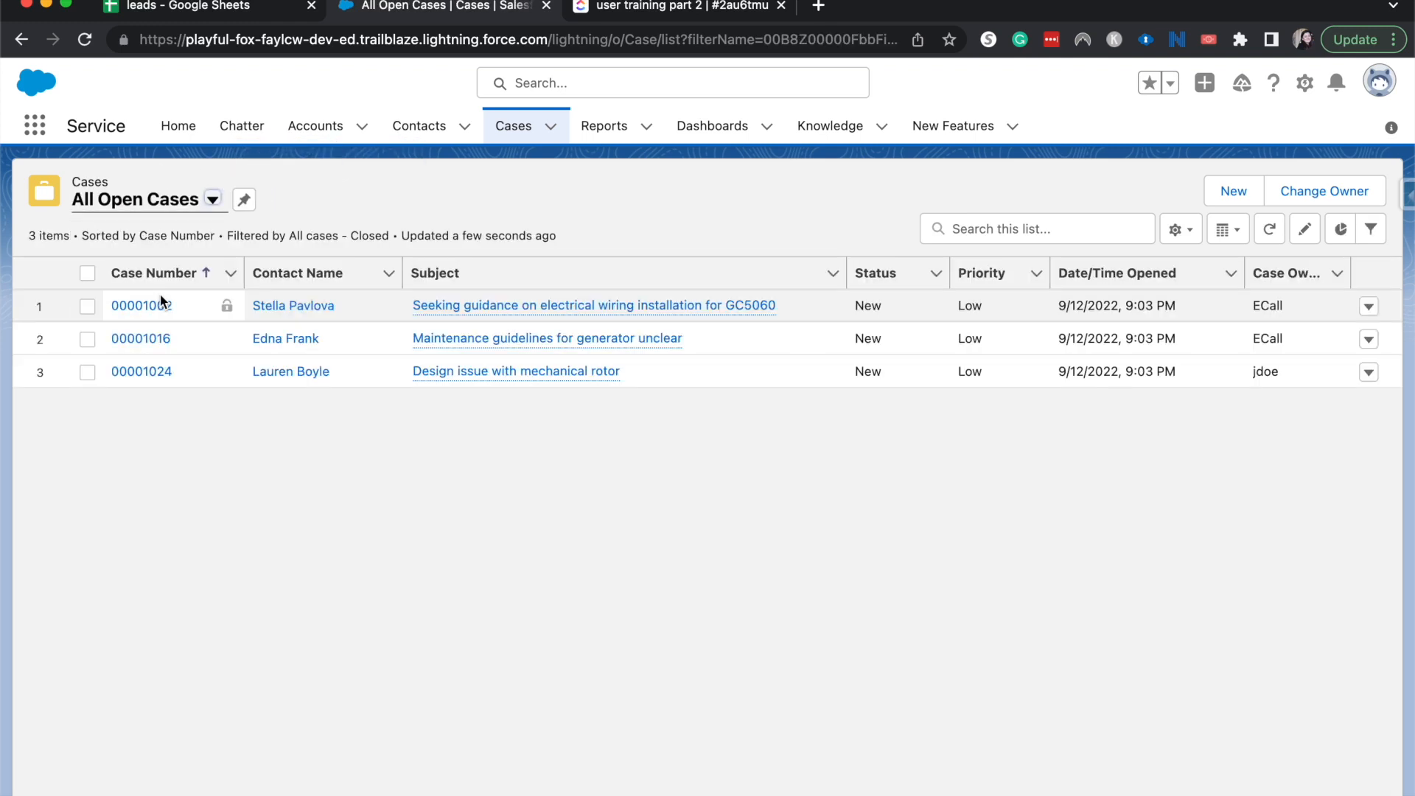
{"action": "left_click", "coordinate": [244, 201]}
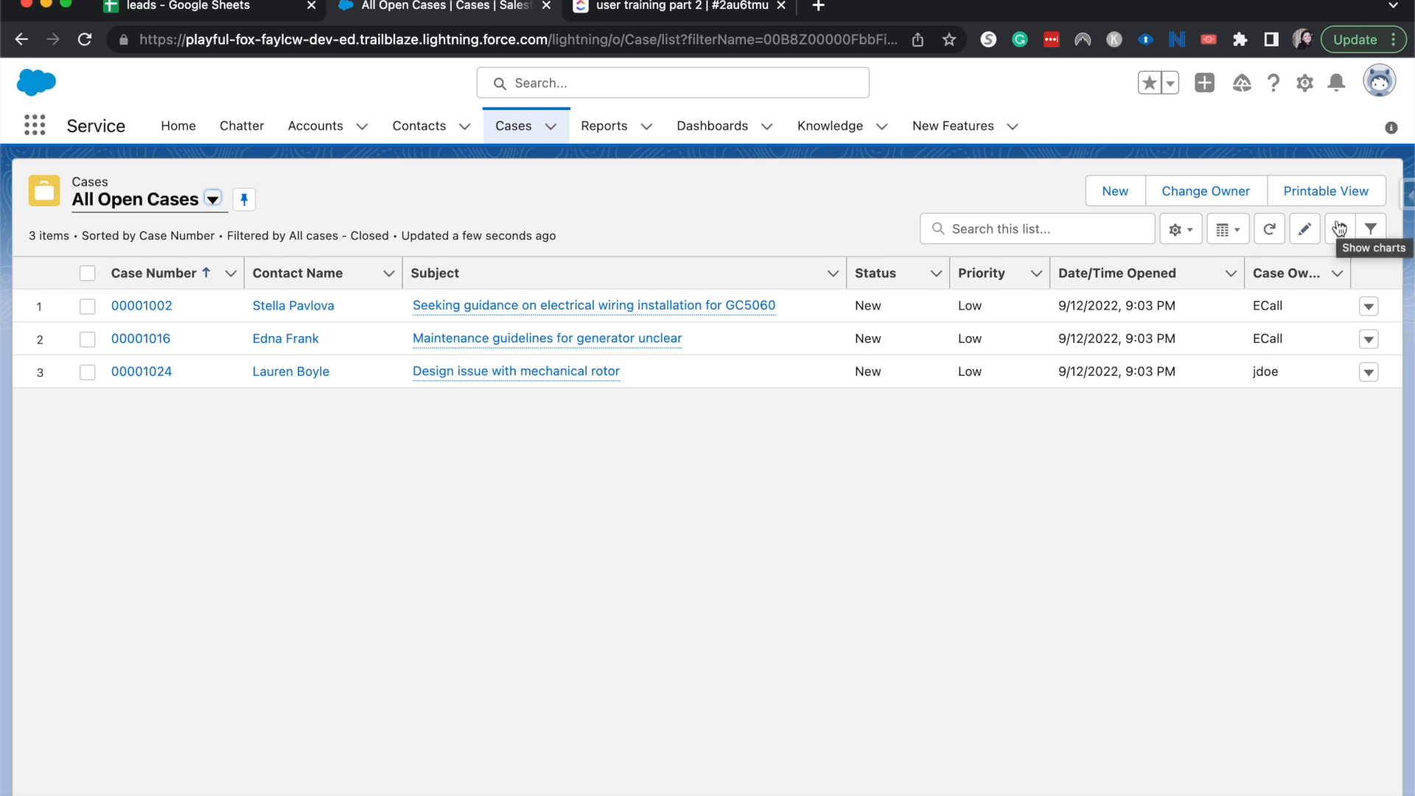
{"action": "left_click", "coordinate": [1182, 231]}
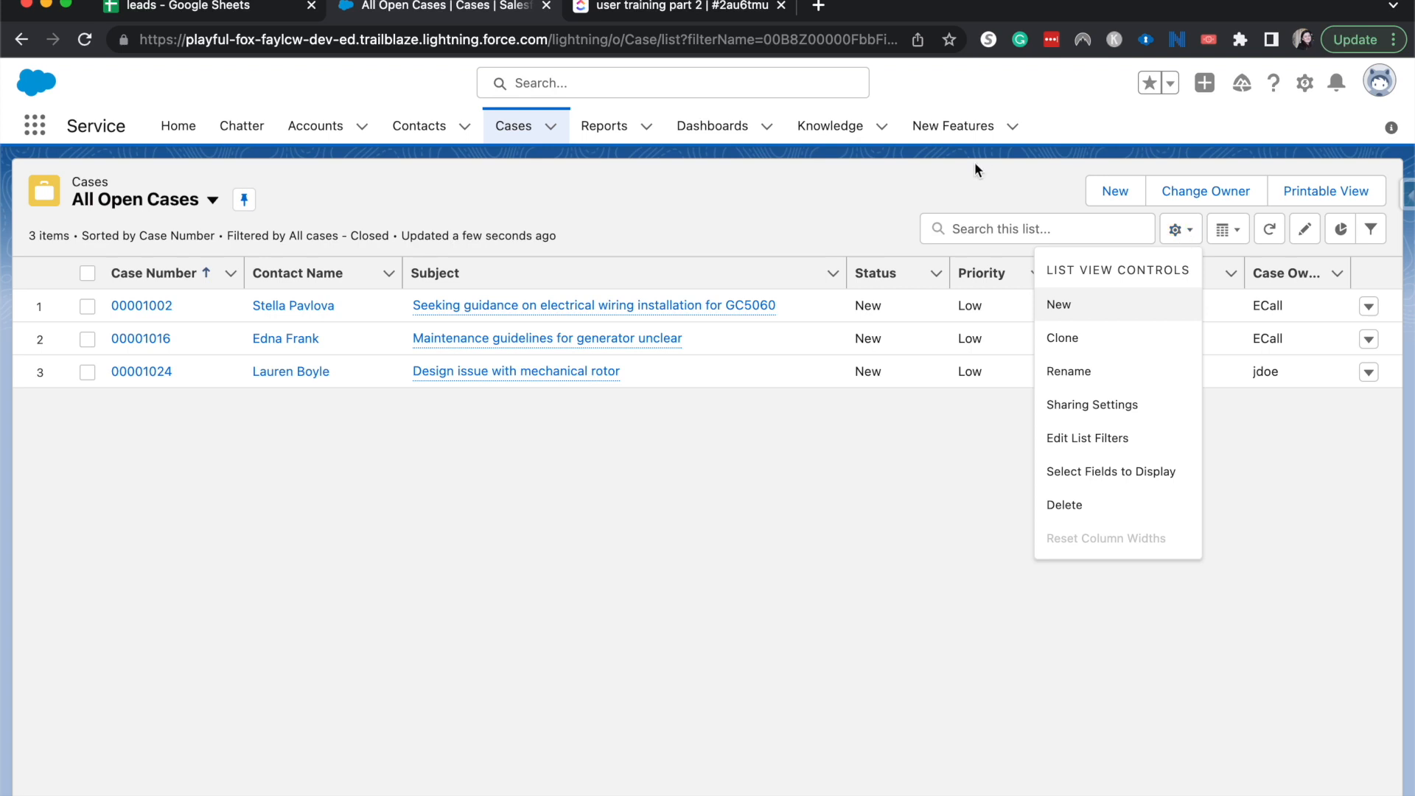
{"action": "left_click", "coordinate": [936, 197]}
Start a new case and choose the recent contact belonging to Dickenson plc as its contact name.
{"action": "left_click", "coordinate": [1111, 183]}
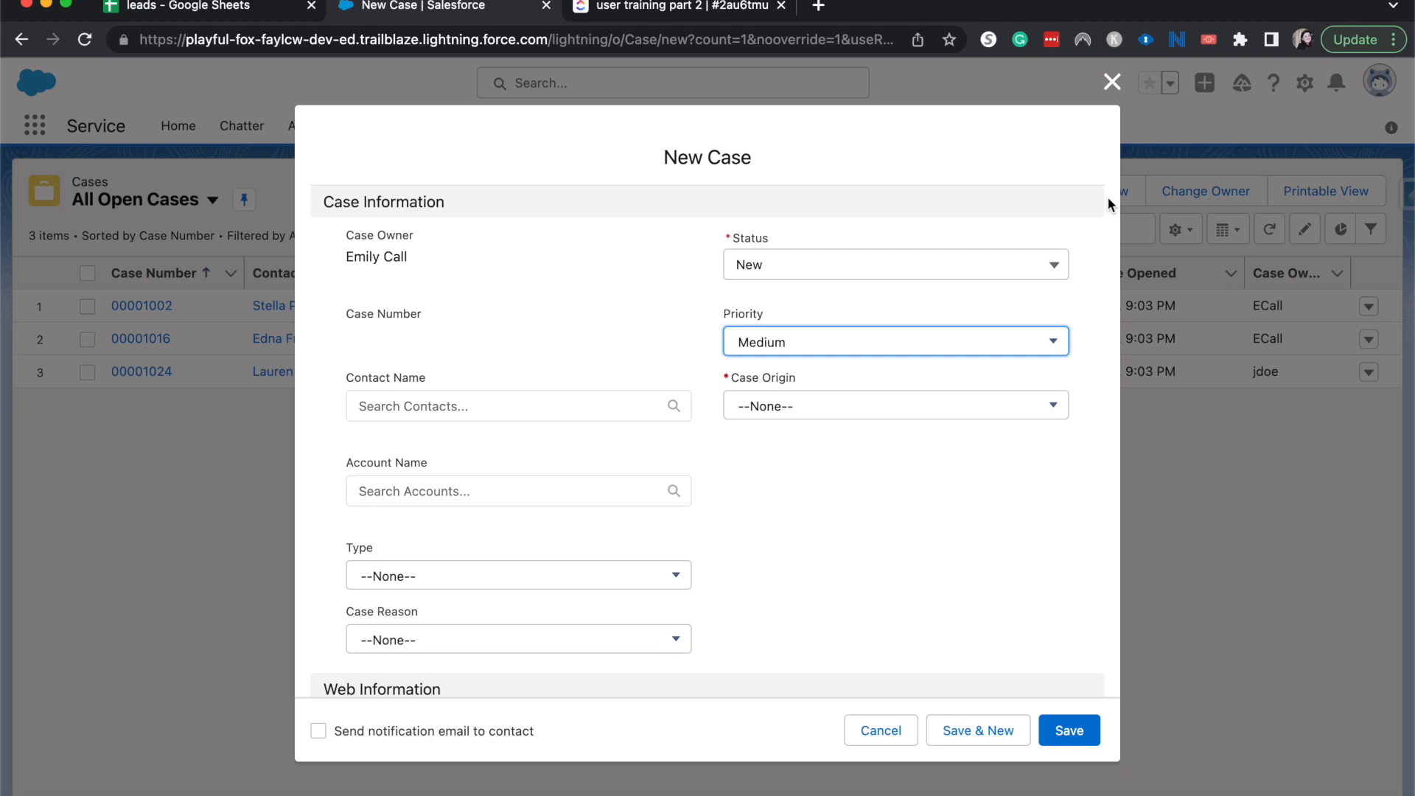
{"action": "scroll", "coordinate": [938, 479], "scroll_direction": "down", "scroll_amount": 1}
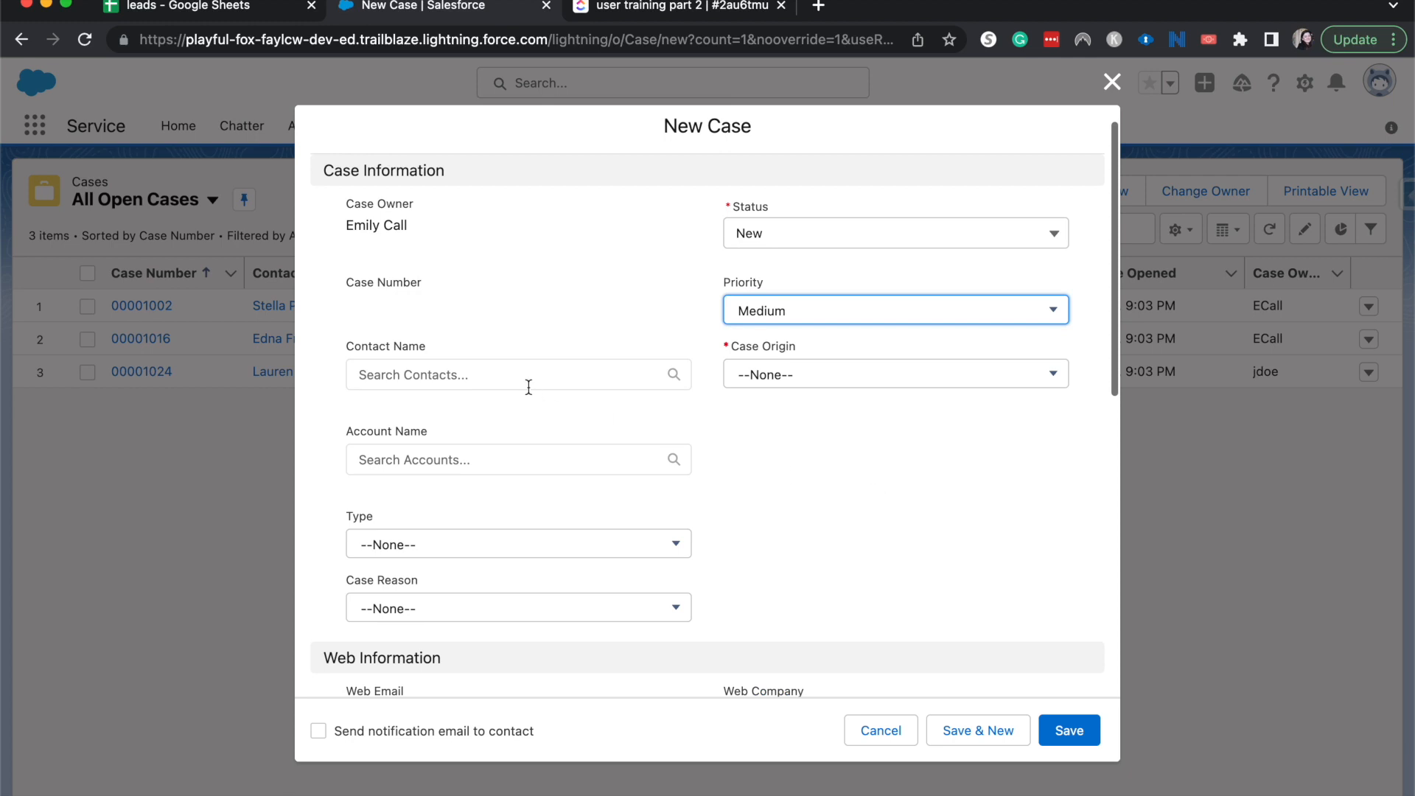
{"action": "left_click", "coordinate": [528, 387]}
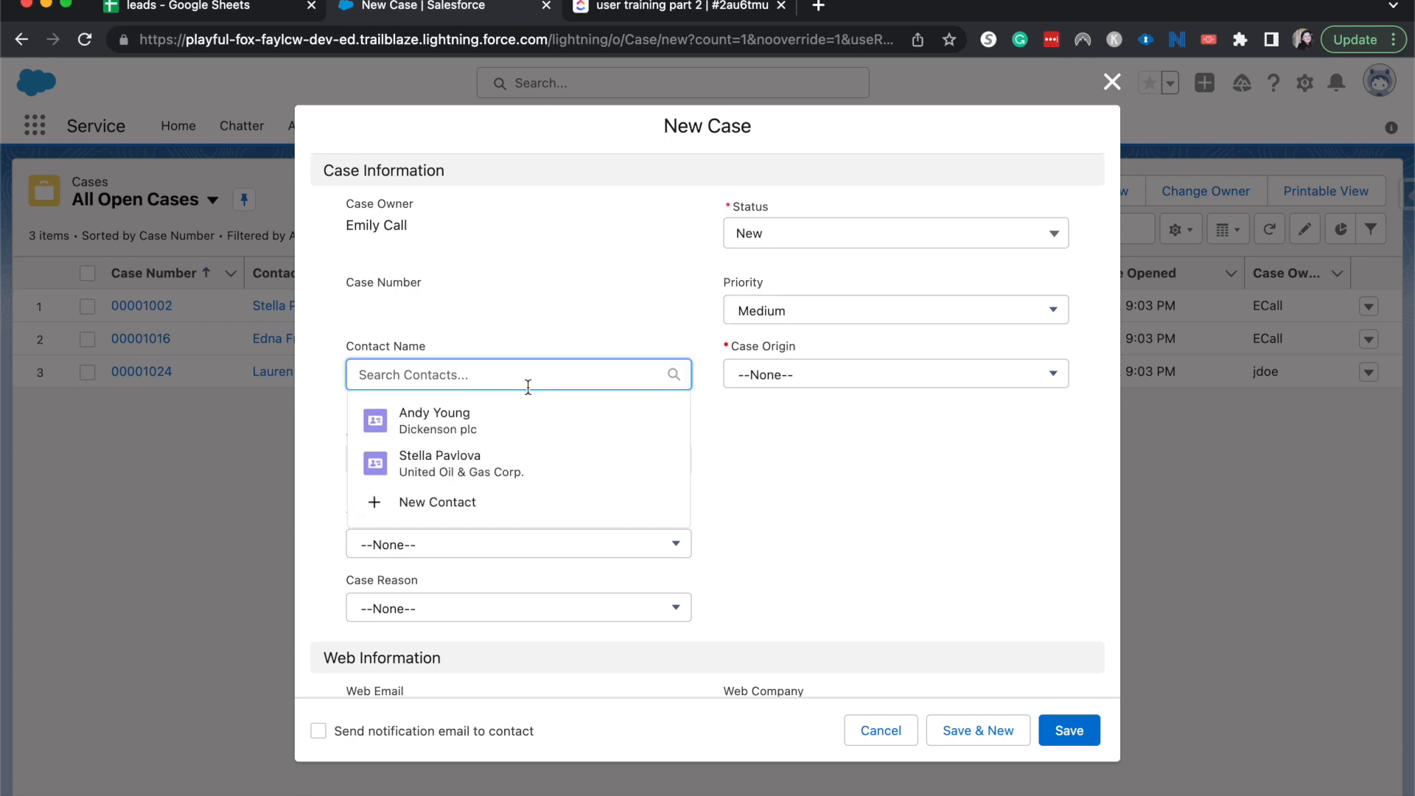
{"action": "left_click", "coordinate": [549, 434]}
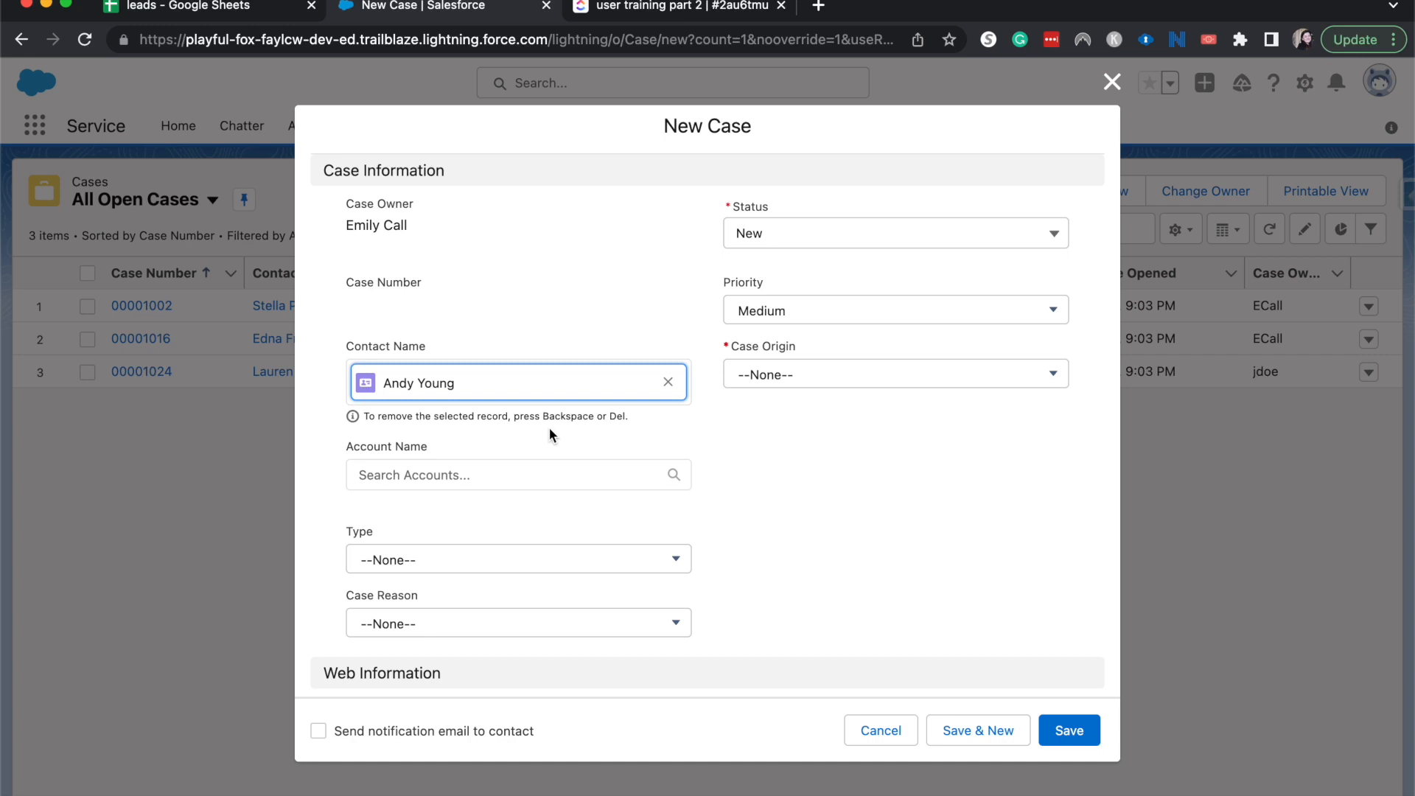
{"action": "left_click", "coordinate": [665, 387]}
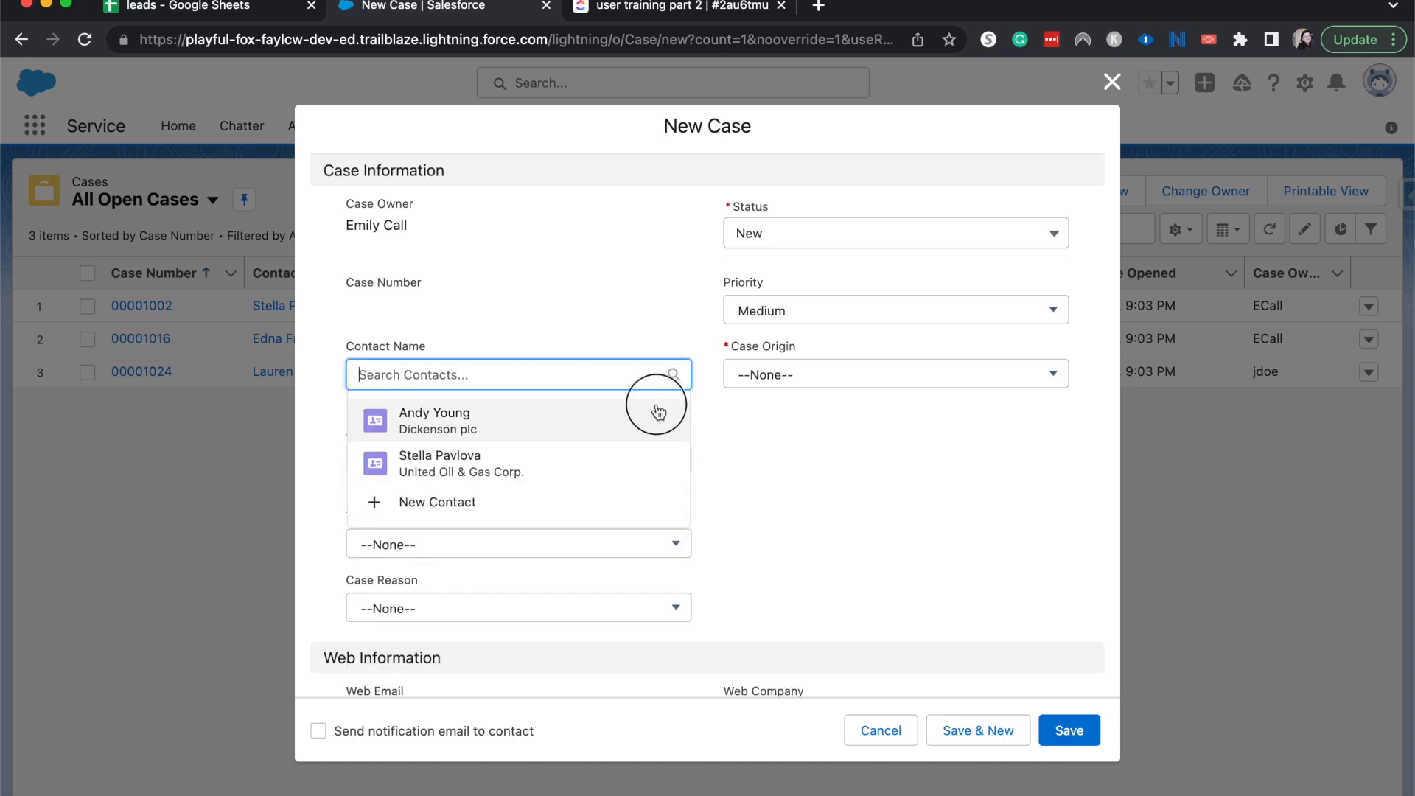
{"action": "left_click", "coordinate": [657, 413]}
Set the new case's account name to Dickenson plc and its case origin to Web.
{"action": "left_click", "coordinate": [564, 479]}
{"action": "type", "text": "Dic"}
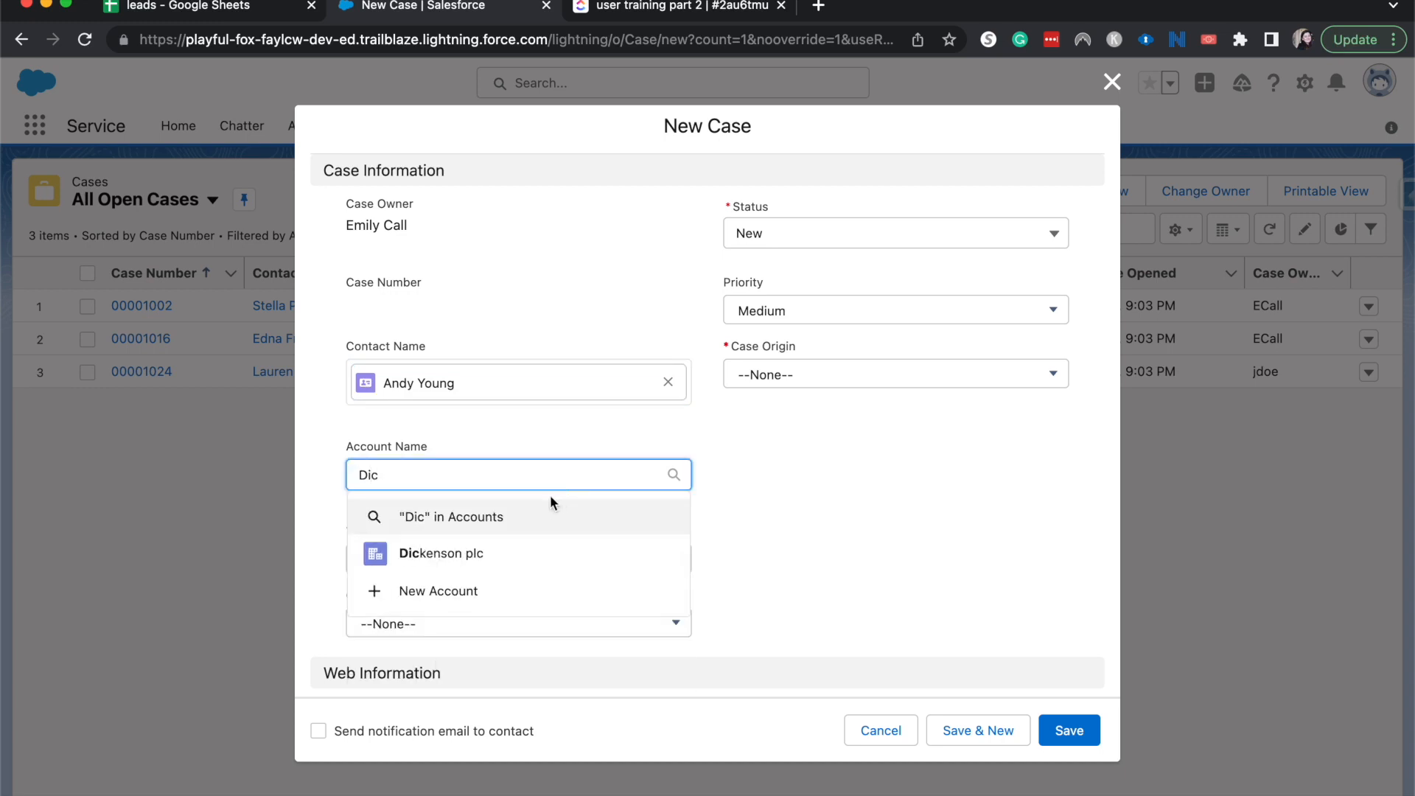
{"action": "left_click", "coordinate": [506, 553]}
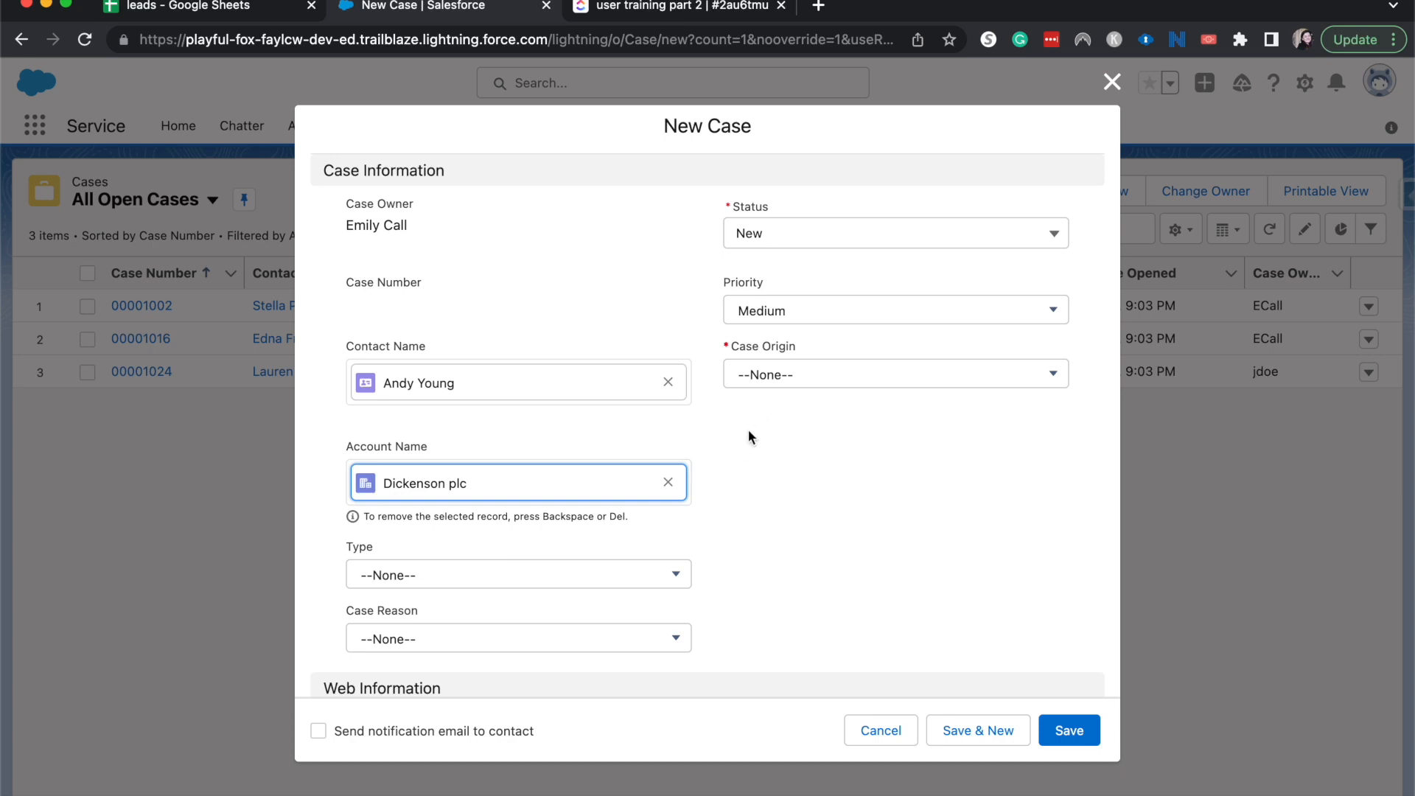
{"action": "left_click", "coordinate": [776, 384]}
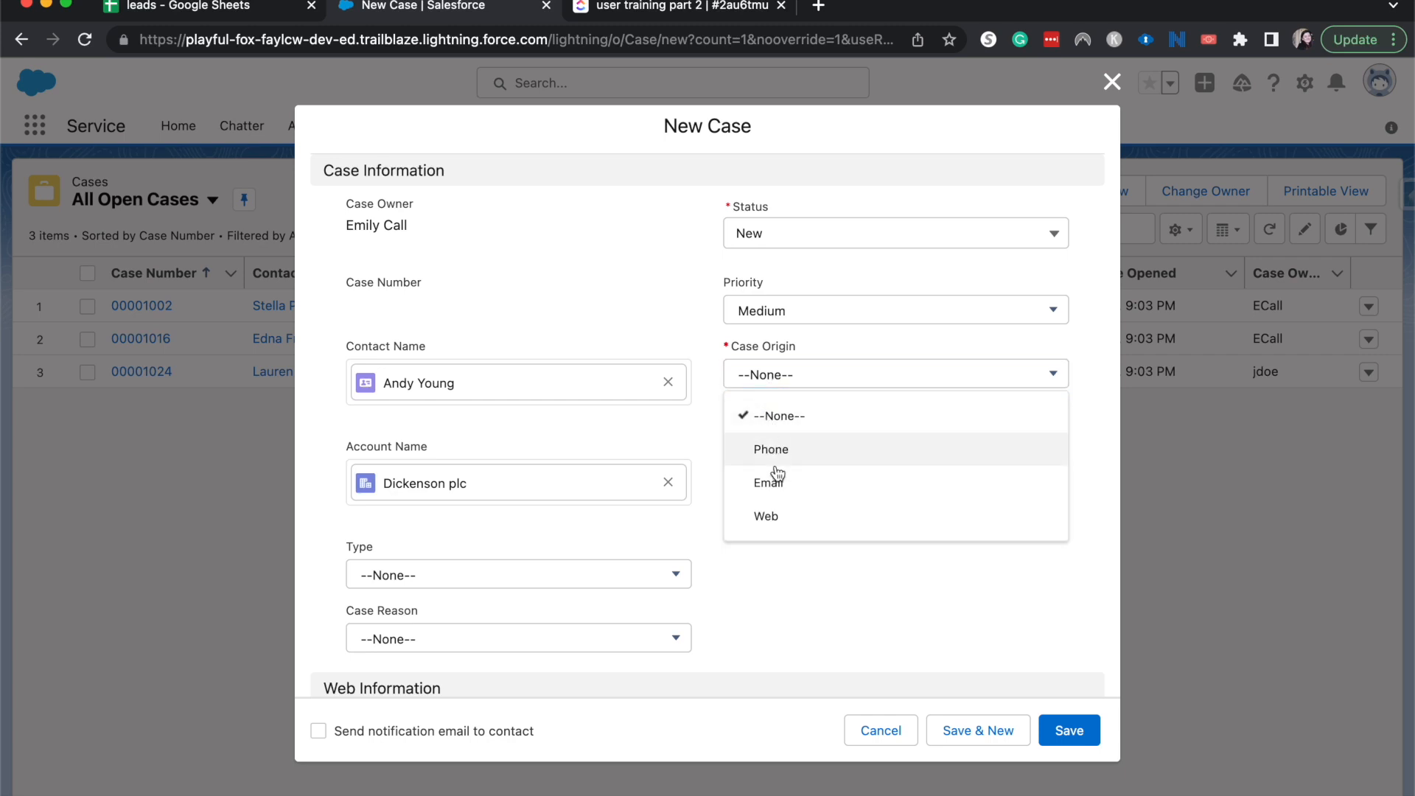
{"action": "left_click", "coordinate": [763, 512]}
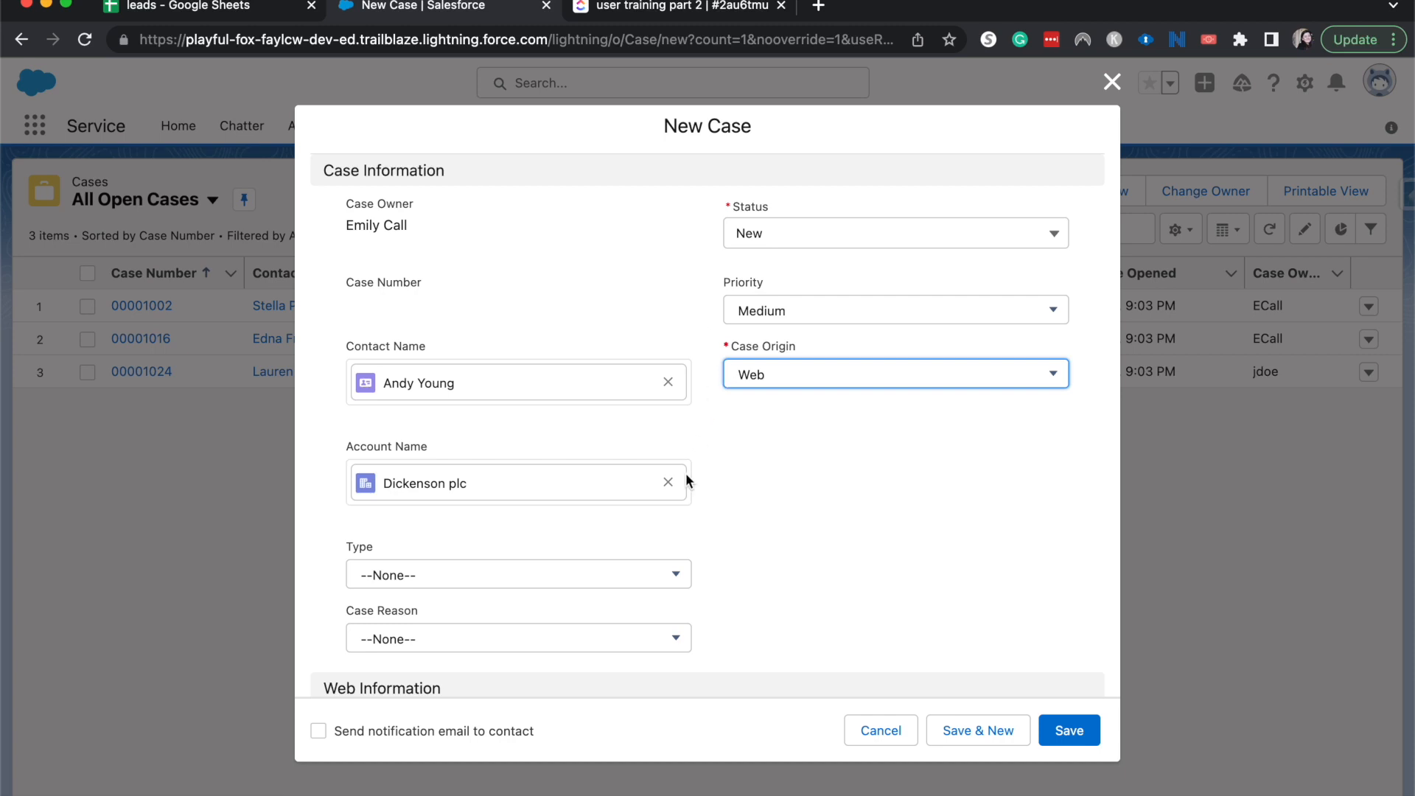
Set the case type to Electronic and the case reason to Equipment Complexity.
{"action": "left_click", "coordinate": [585, 590]}
{"action": "left_click", "coordinate": [543, 609]}
{"action": "scroll", "coordinate": [529, 590], "scroll_direction": "down", "scroll_amount": 2}
{"action": "left_click", "coordinate": [511, 546]}
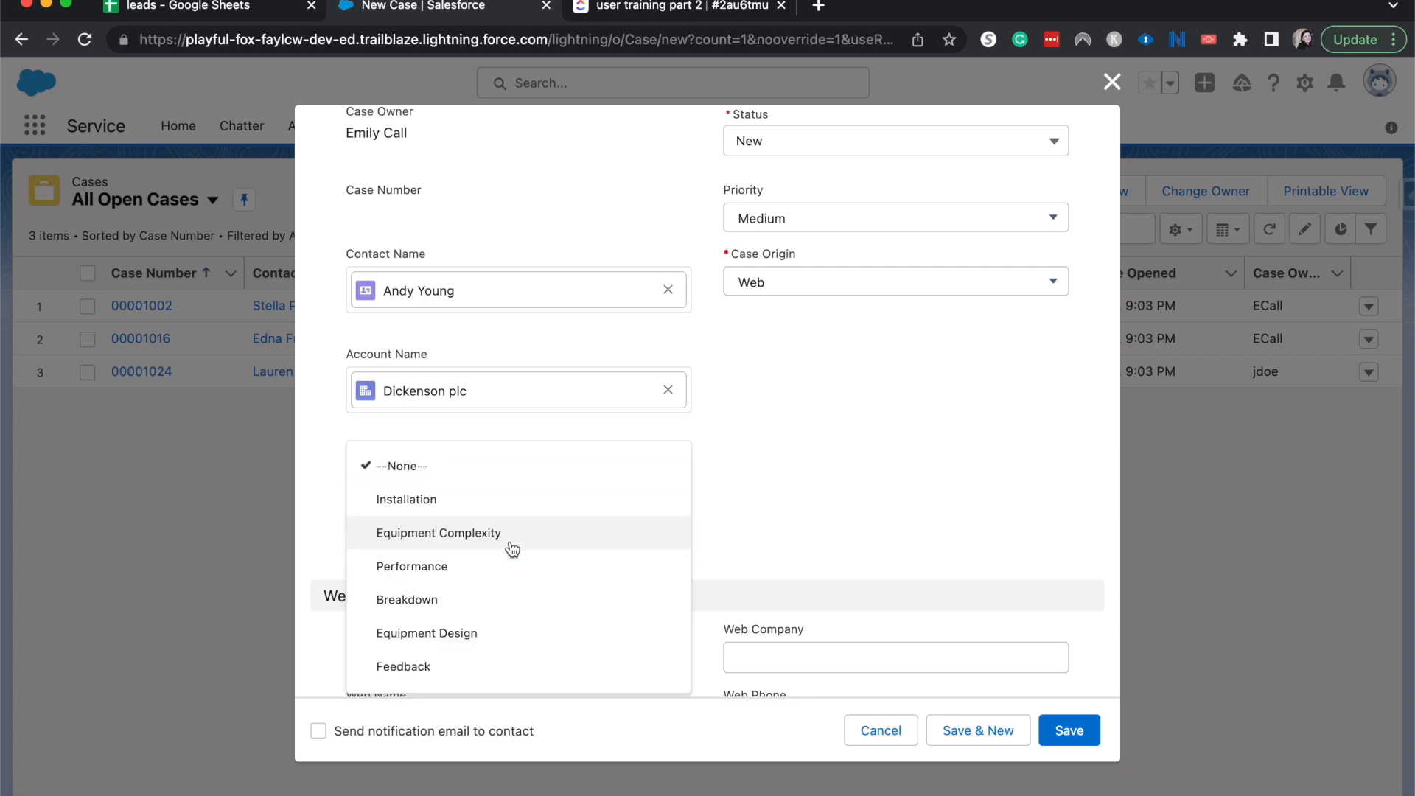
{"action": "left_click", "coordinate": [602, 547]}
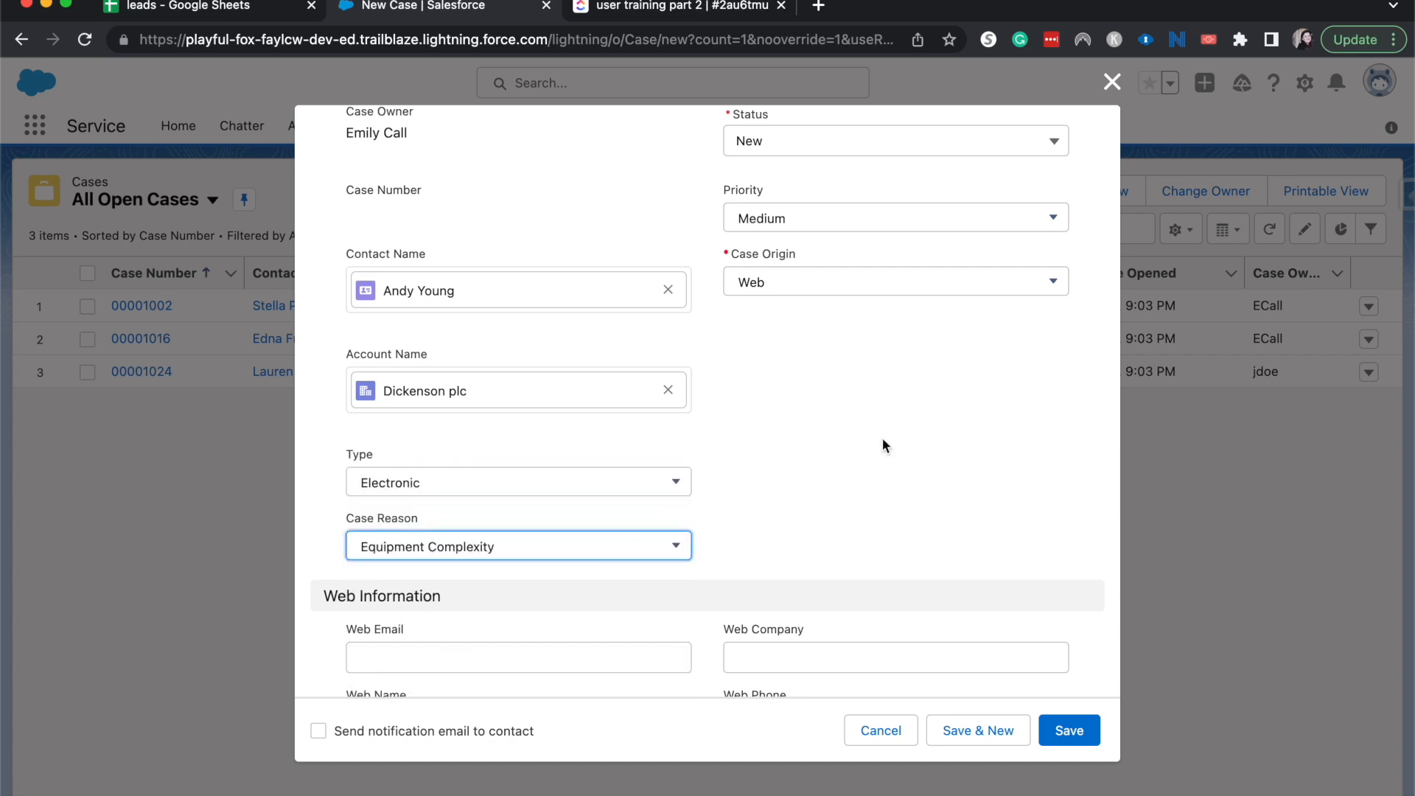
Enter "Issues setting up the equipment" as the case subject.
{"action": "scroll", "coordinate": [737, 534], "scroll_direction": "down", "scroll_amount": 5}
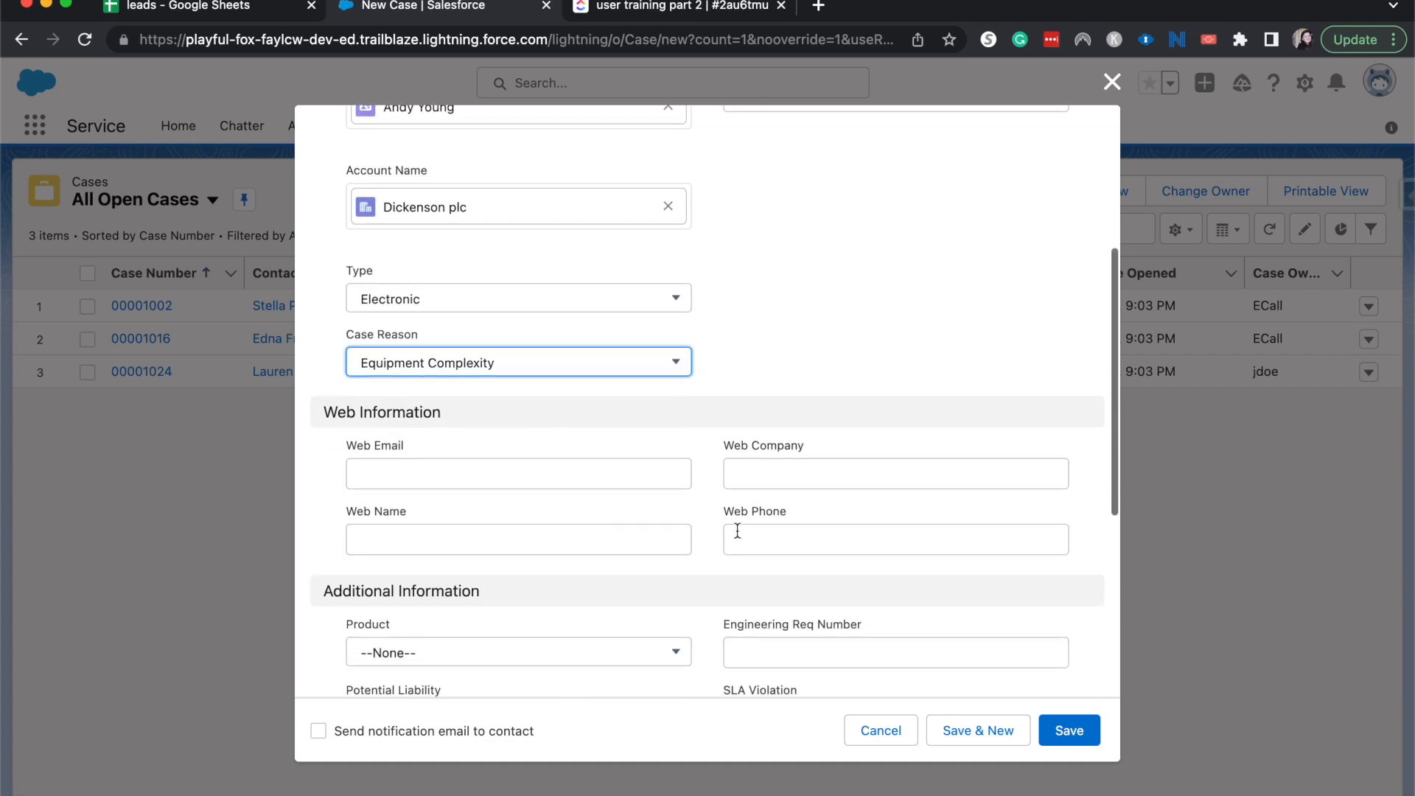
{"action": "scroll", "coordinate": [676, 552], "scroll_direction": "down", "scroll_amount": 5}
{"action": "left_click", "coordinate": [433, 612]}
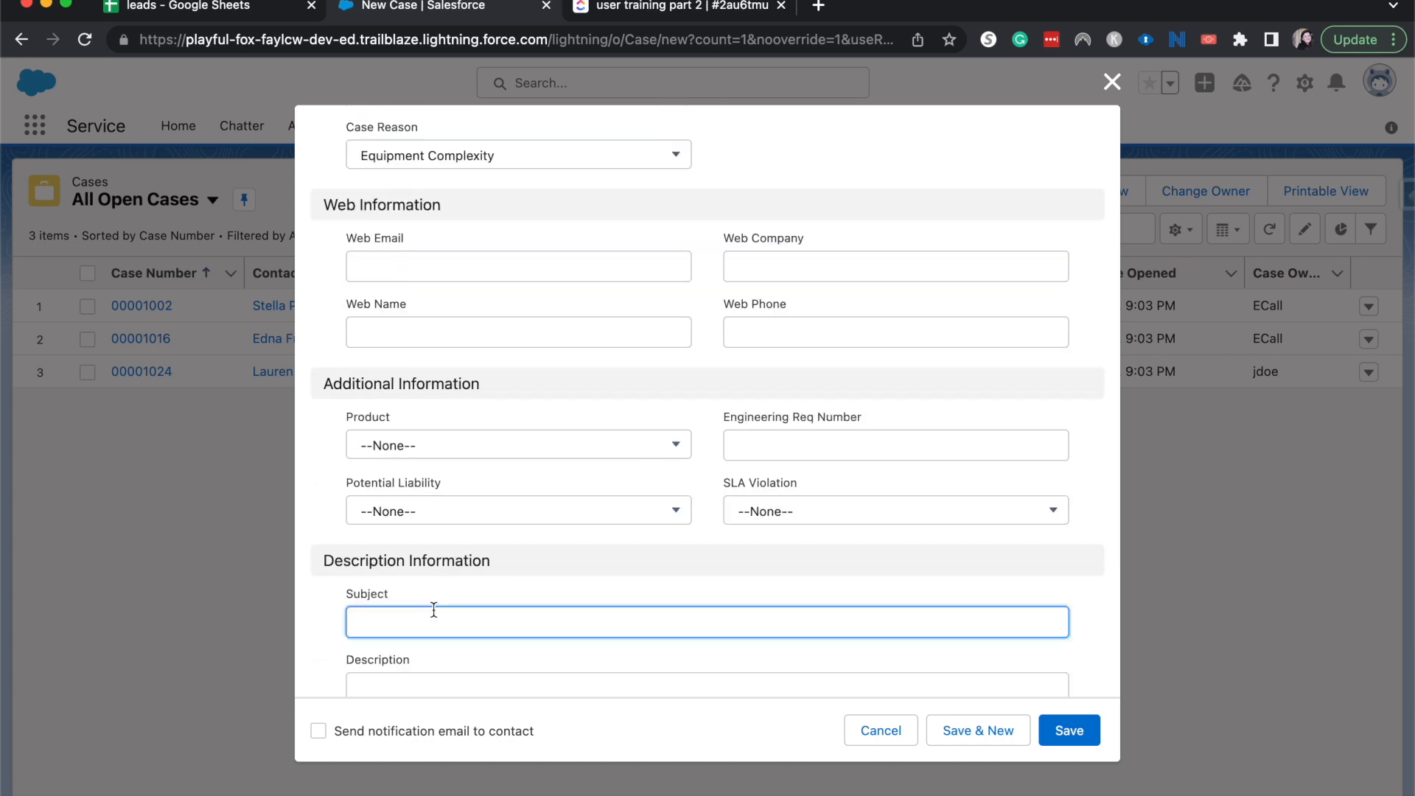
{"action": "type", "text": "Issues setting up the equipment"}
{"action": "left_click", "coordinate": [520, 600]}
Add the internal comment "No contact made yet 12/11" to the case, leaving the description blank.
{"action": "scroll", "coordinate": [520, 601], "scroll_direction": "down", "scroll_amount": 3}
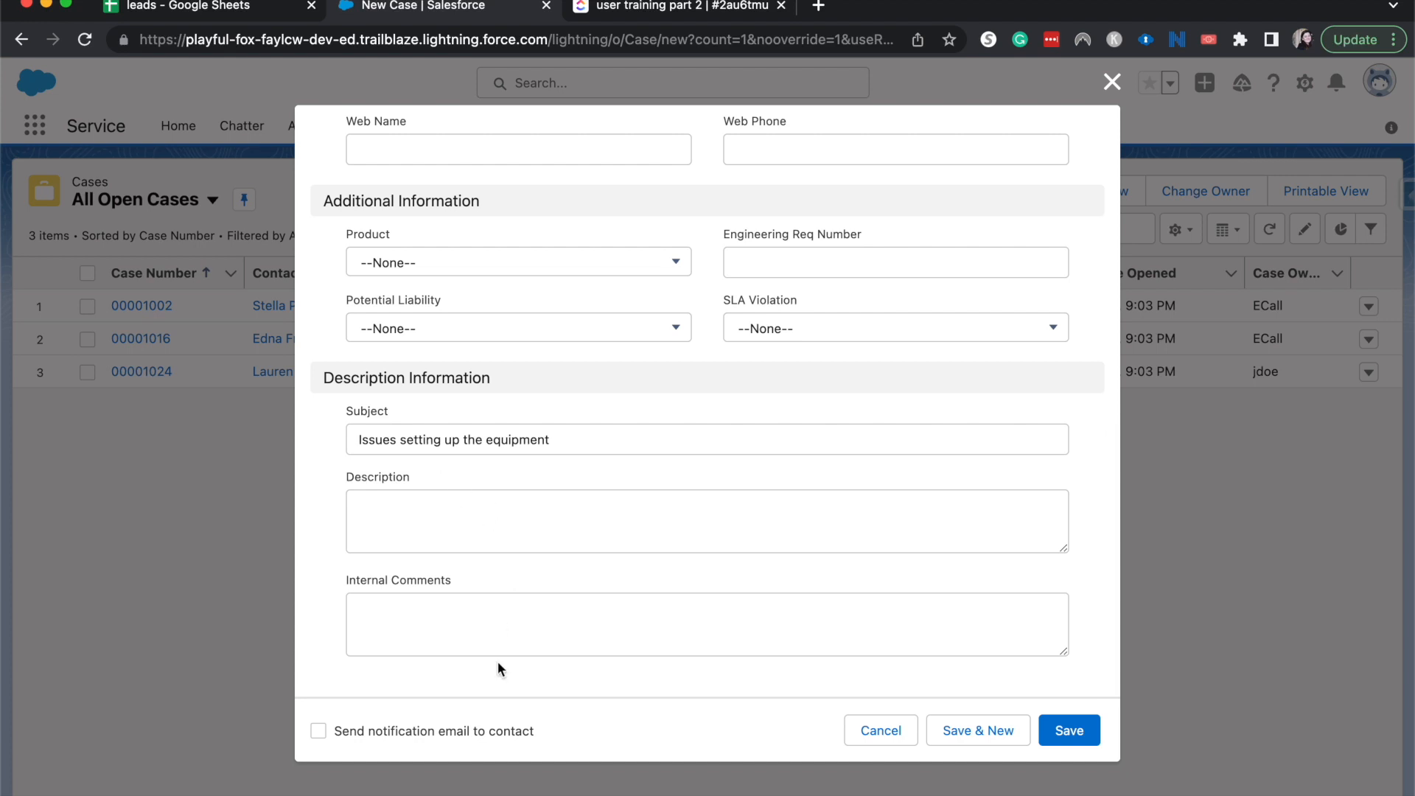
{"action": "left_click", "coordinate": [446, 522]}
{"action": "left_click", "coordinate": [475, 641]}
{"action": "type", "text": "No contact made"}
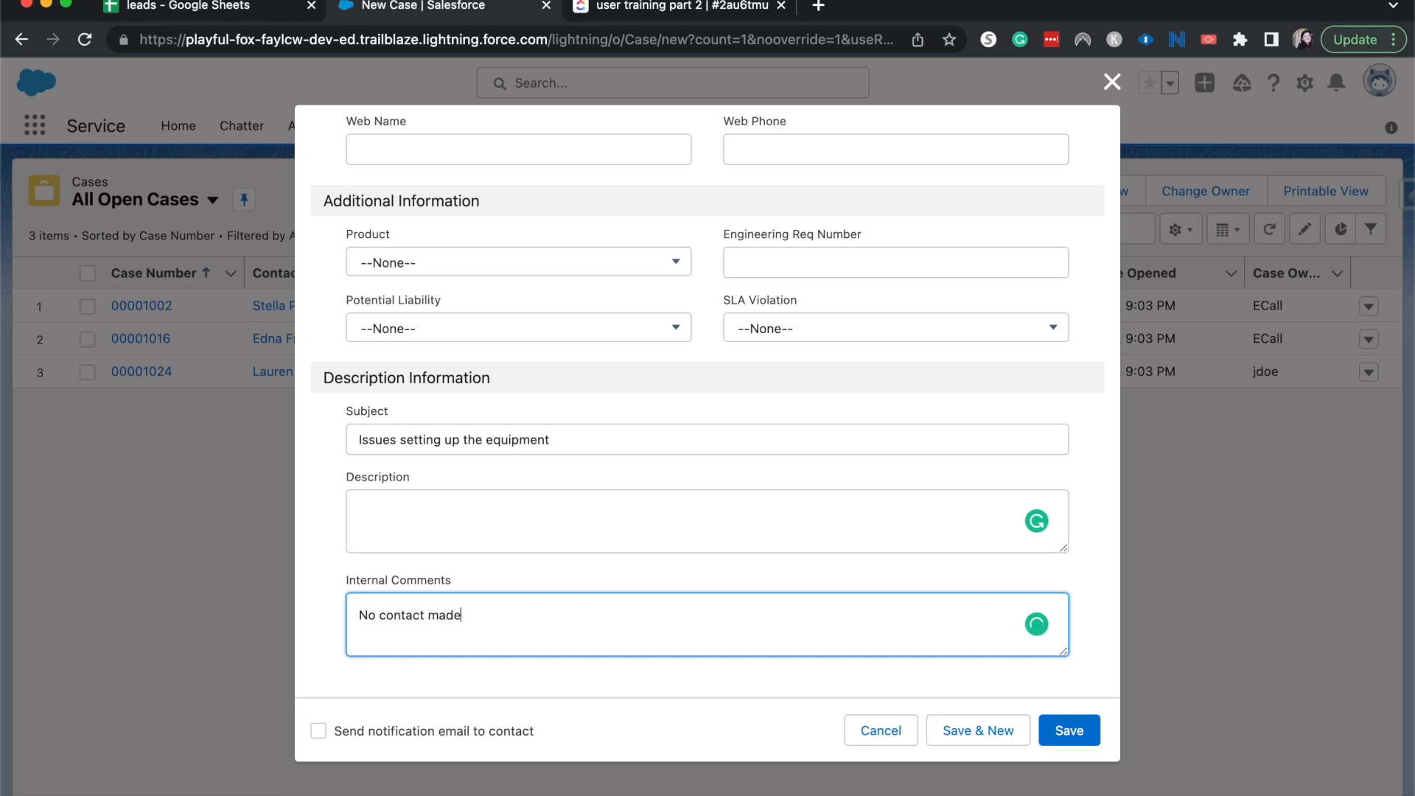
{"action": "type", "text": " yet 12/11"}
Enable the notification email to the contact and save the new case.
{"action": "left_click", "coordinate": [460, 726]}
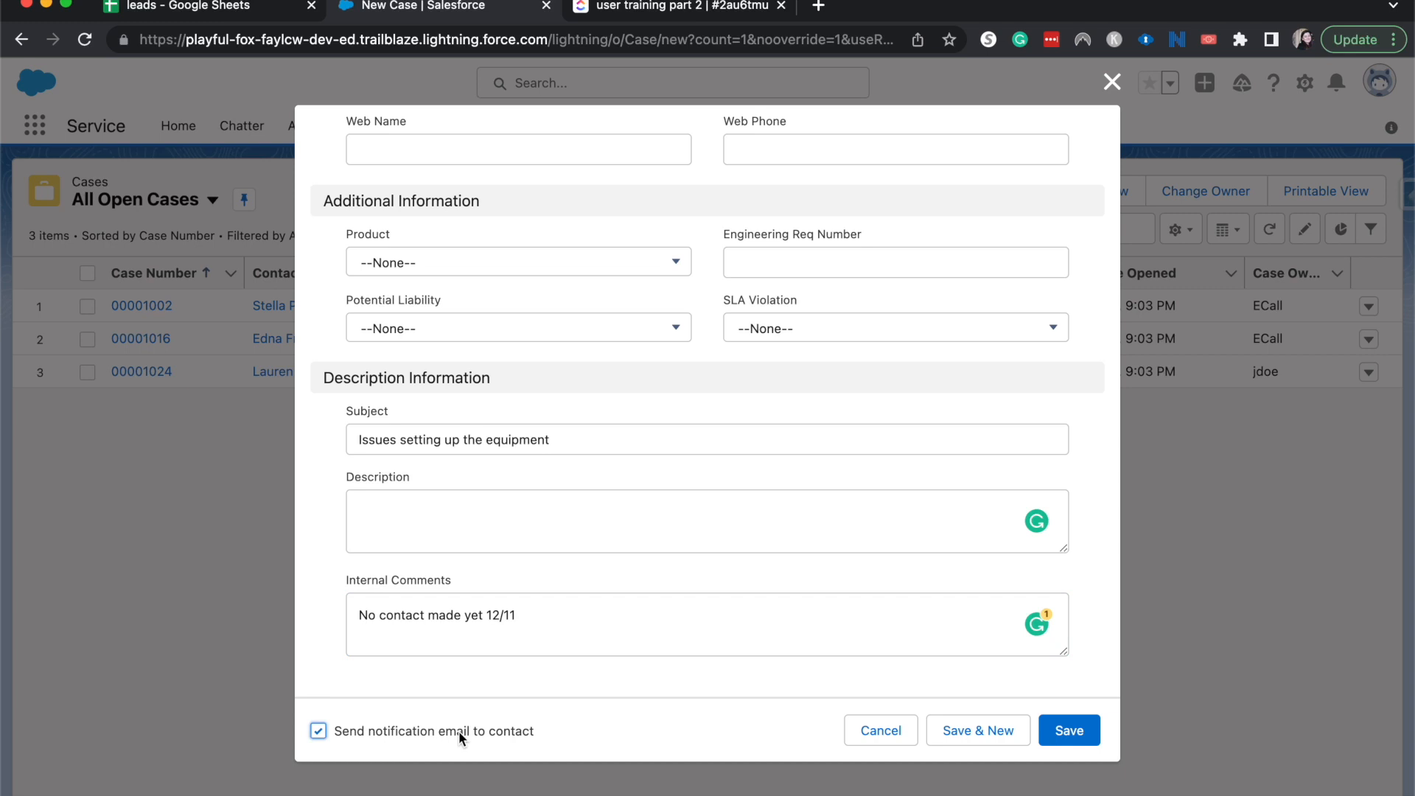
{"action": "scroll", "coordinate": [476, 644], "scroll_direction": "up", "scroll_amount": 10}
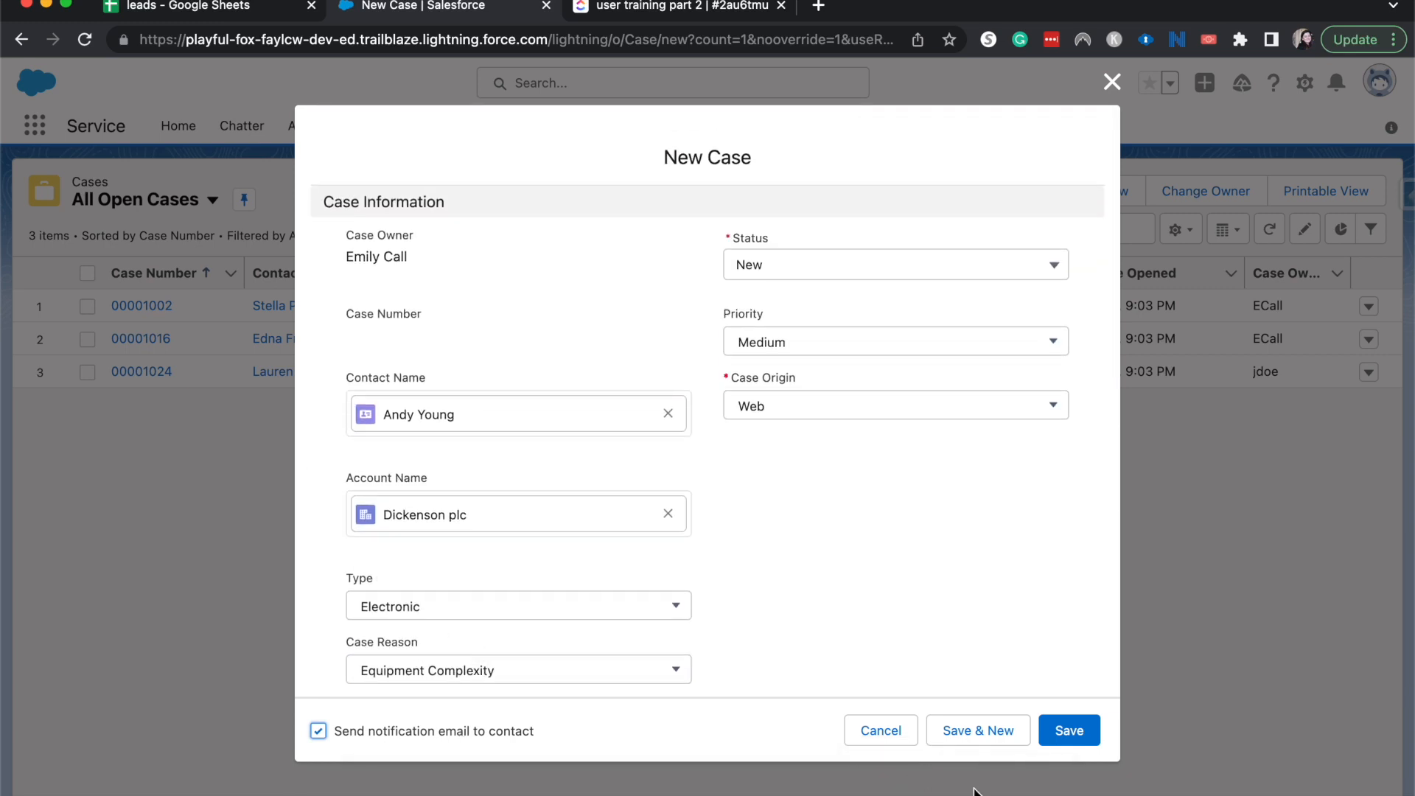
{"action": "left_click", "coordinate": [1060, 737]}
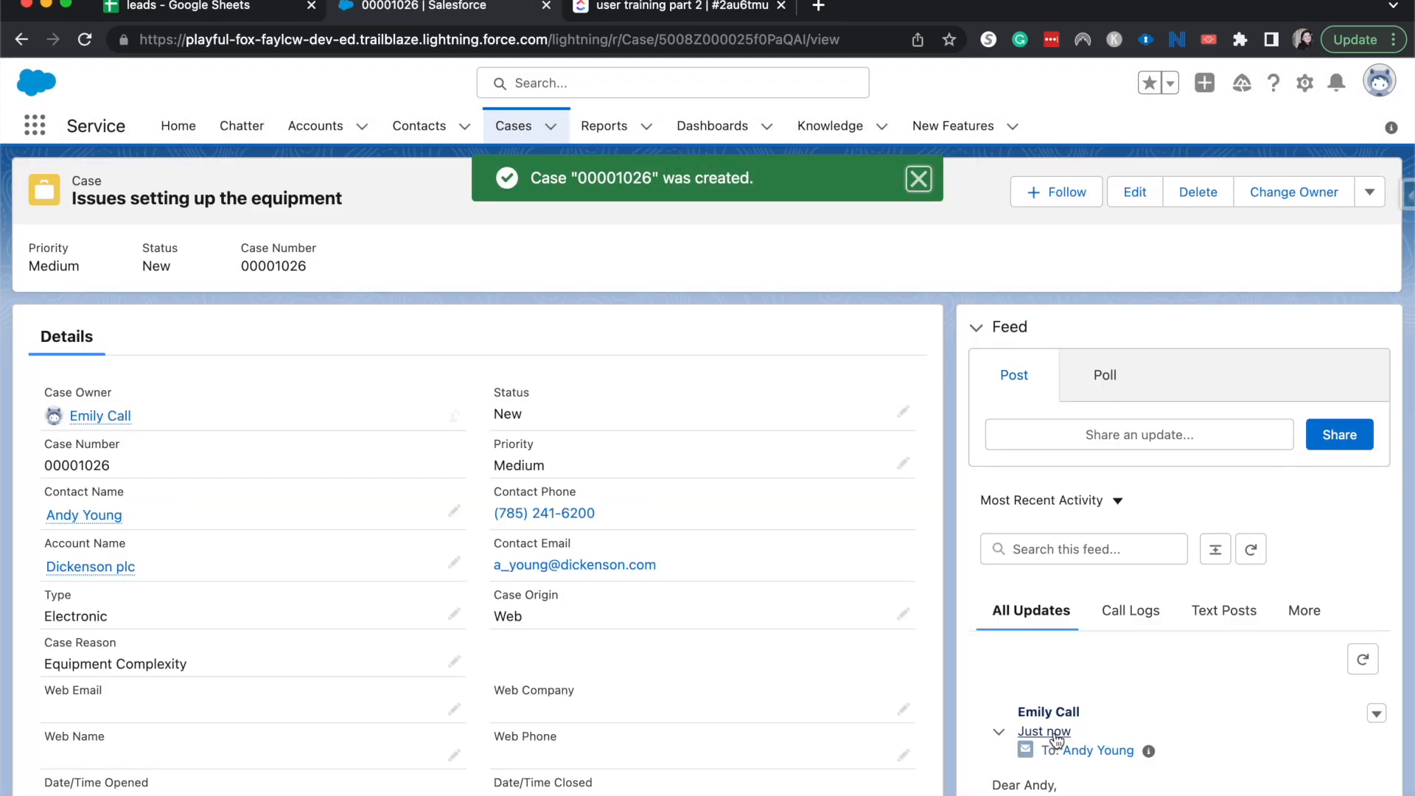
Review the saved case's details and its feed, including the notification email and the internal comment.
{"action": "scroll", "coordinate": [1055, 737], "scroll_direction": "down", "scroll_amount": 2}
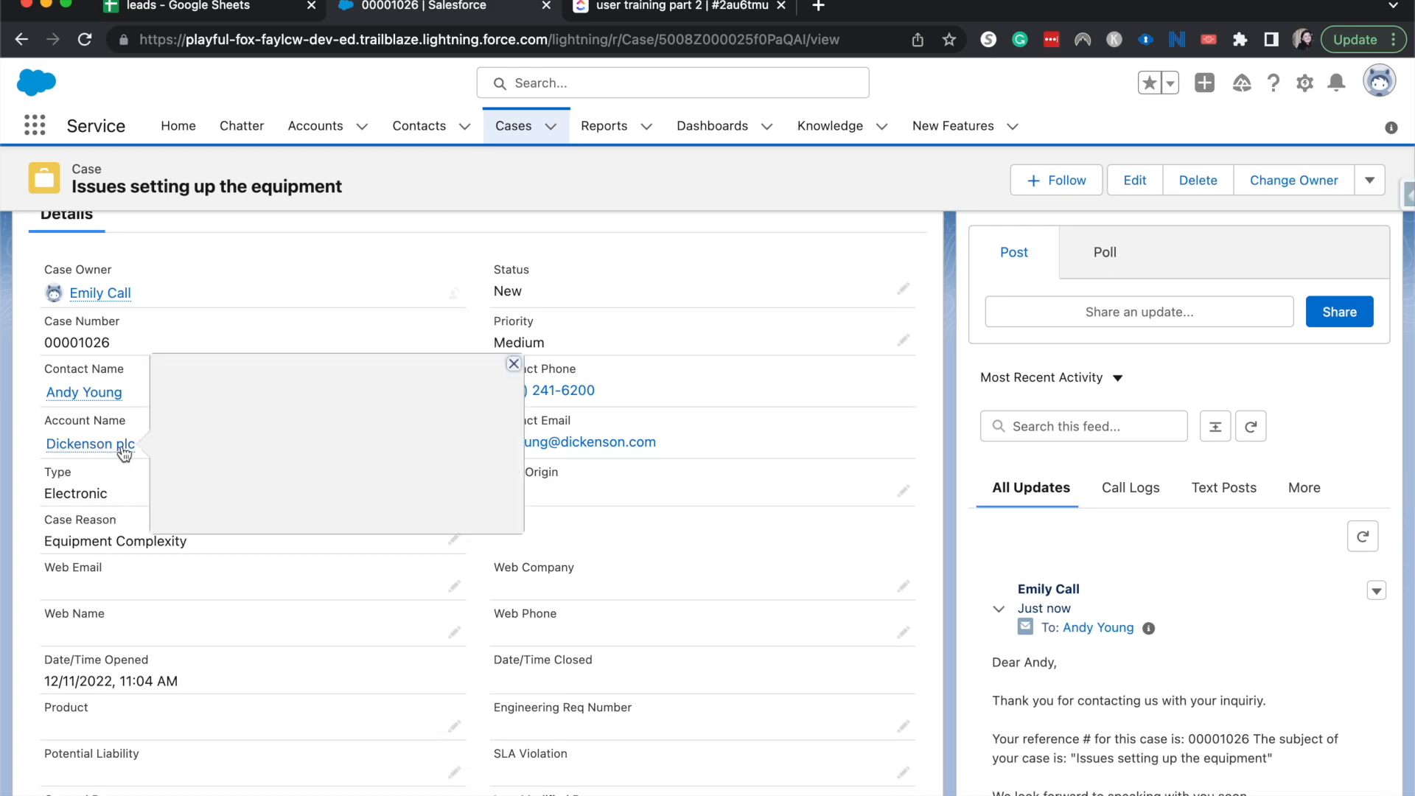
{"action": "scroll", "coordinate": [931, 373], "scroll_direction": "down", "scroll_amount": 2}
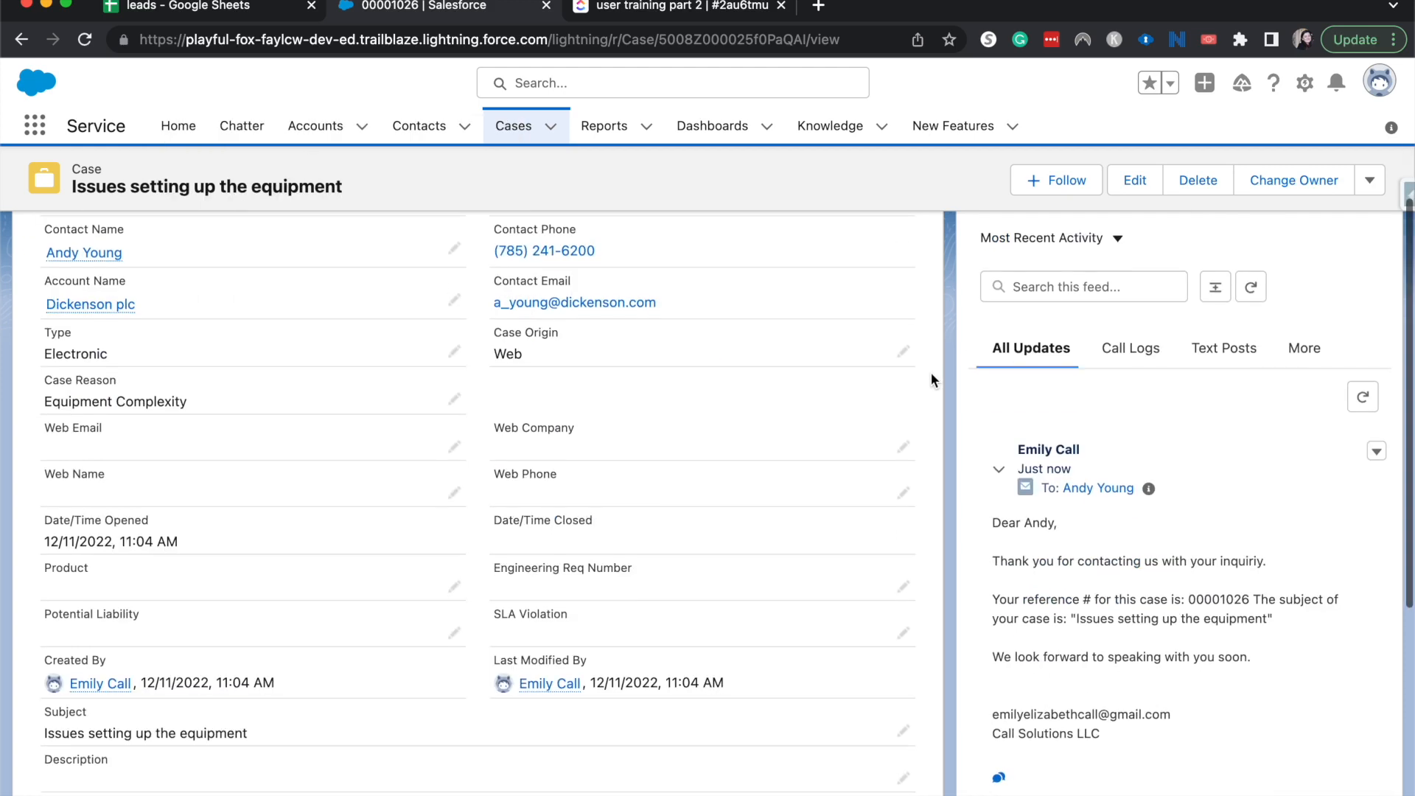
{"action": "scroll", "coordinate": [1075, 615], "scroll_direction": "up", "scroll_amount": 5}
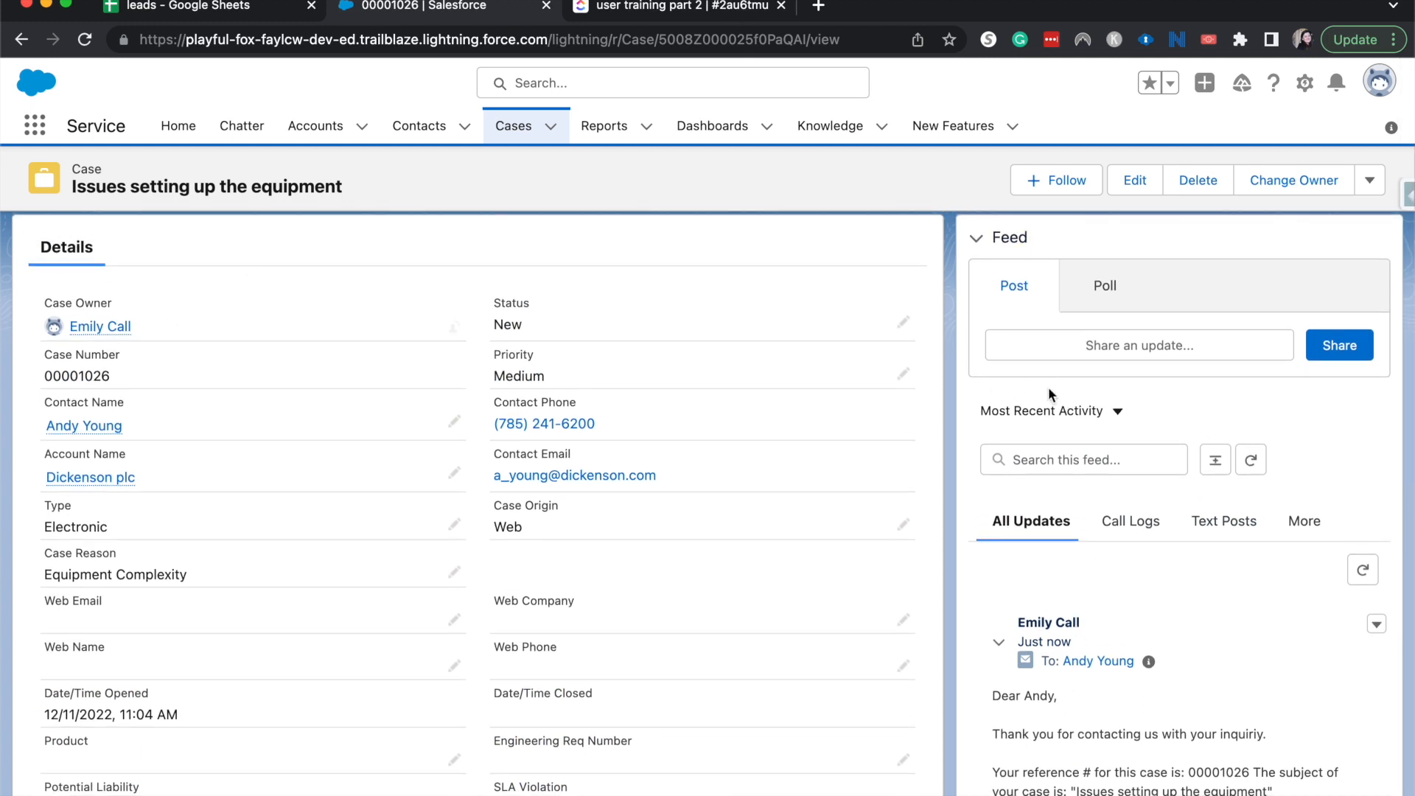
{"action": "scroll", "coordinate": [1177, 380], "scroll_direction": "down", "scroll_amount": 2}
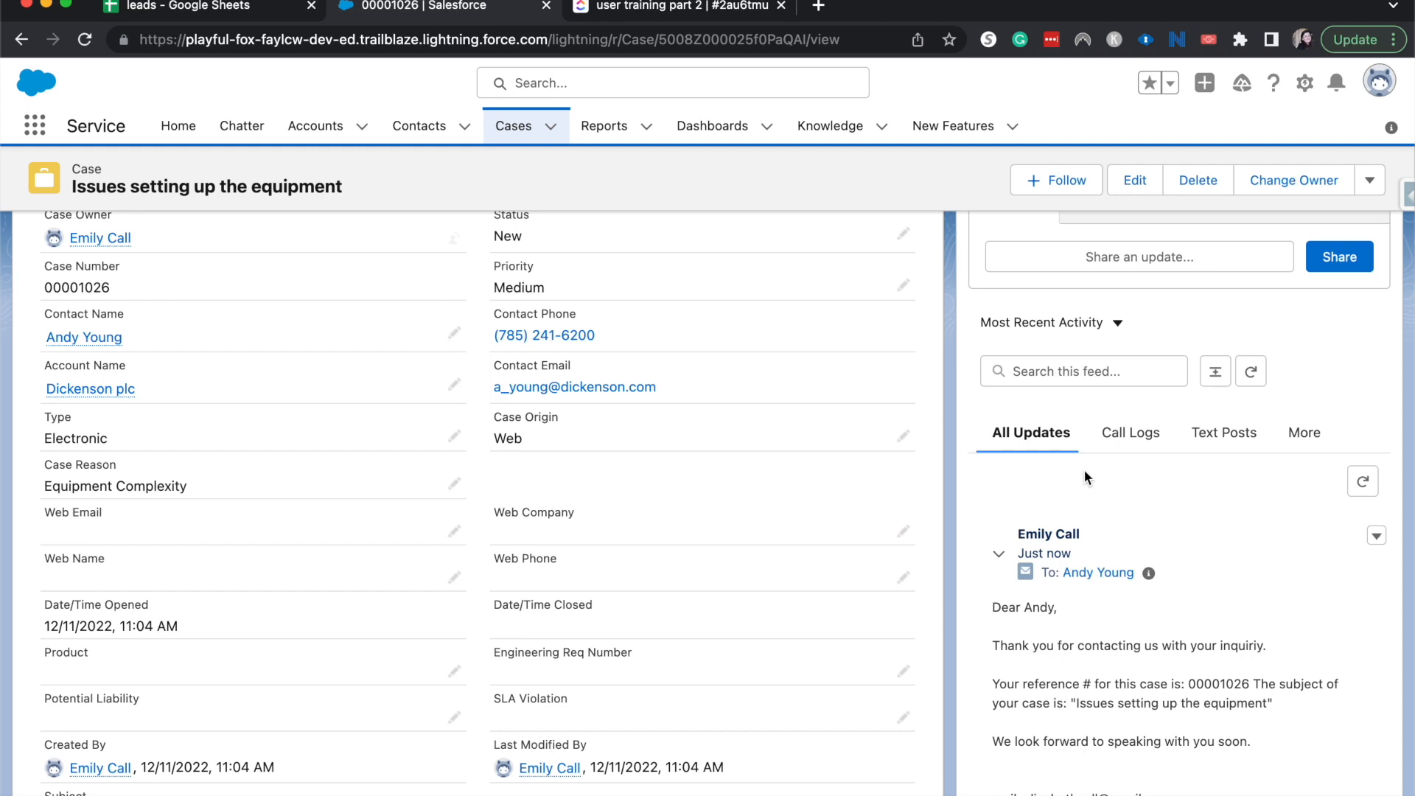
{"action": "scroll", "coordinate": [1084, 477], "scroll_direction": "down", "scroll_amount": 2}
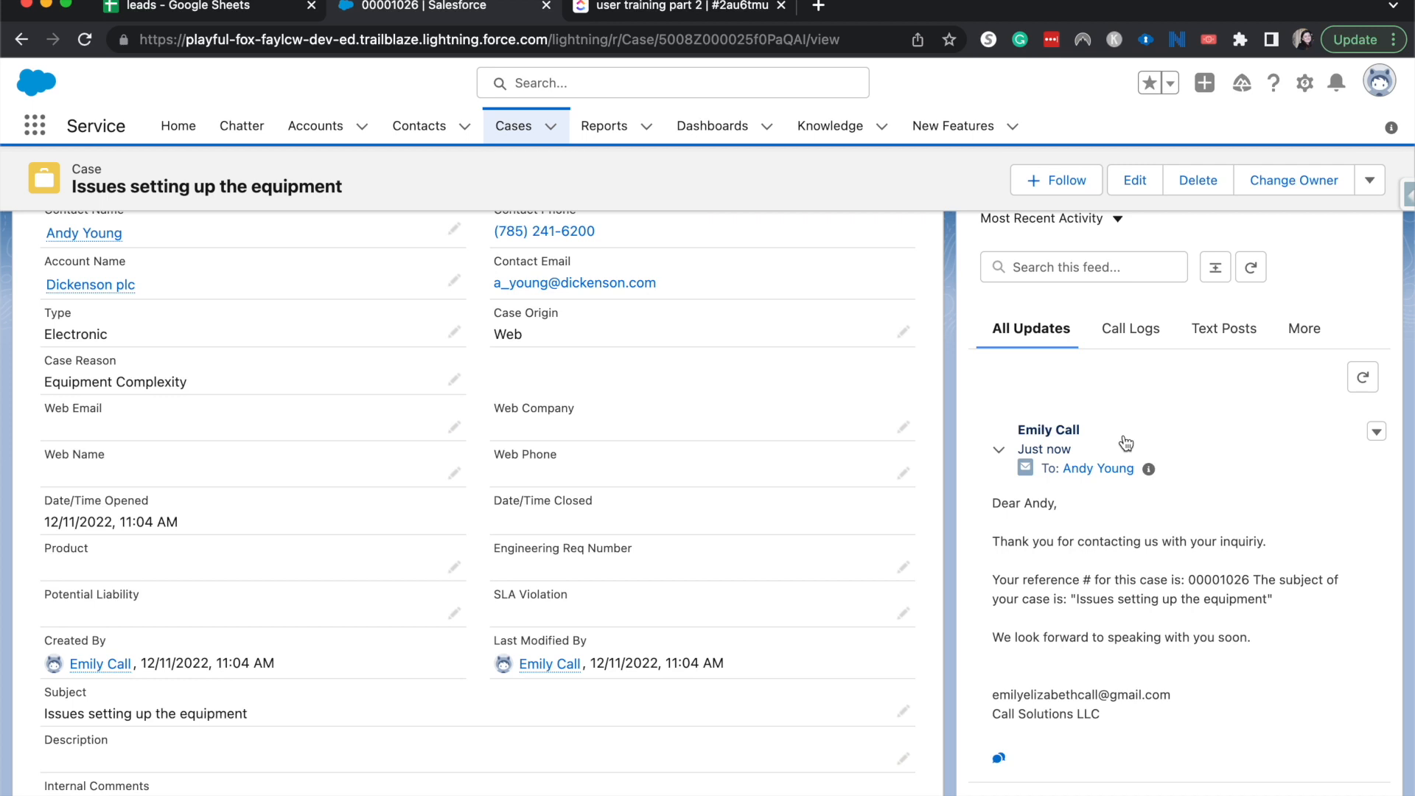
{"action": "scroll", "coordinate": [619, 288], "scroll_direction": "up", "scroll_amount": 2}
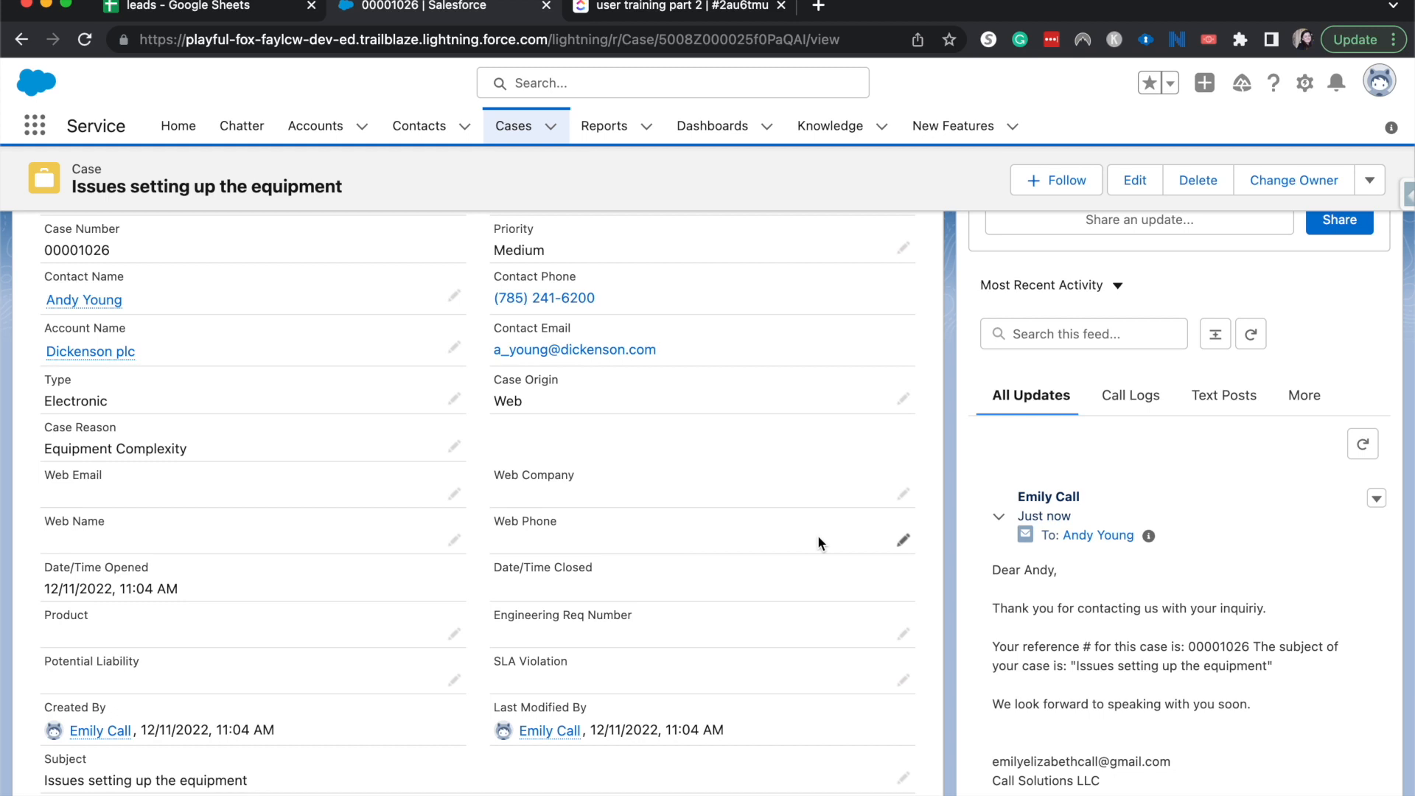
{"action": "scroll", "coordinate": [816, 535], "scroll_direction": "down", "scroll_amount": 4}
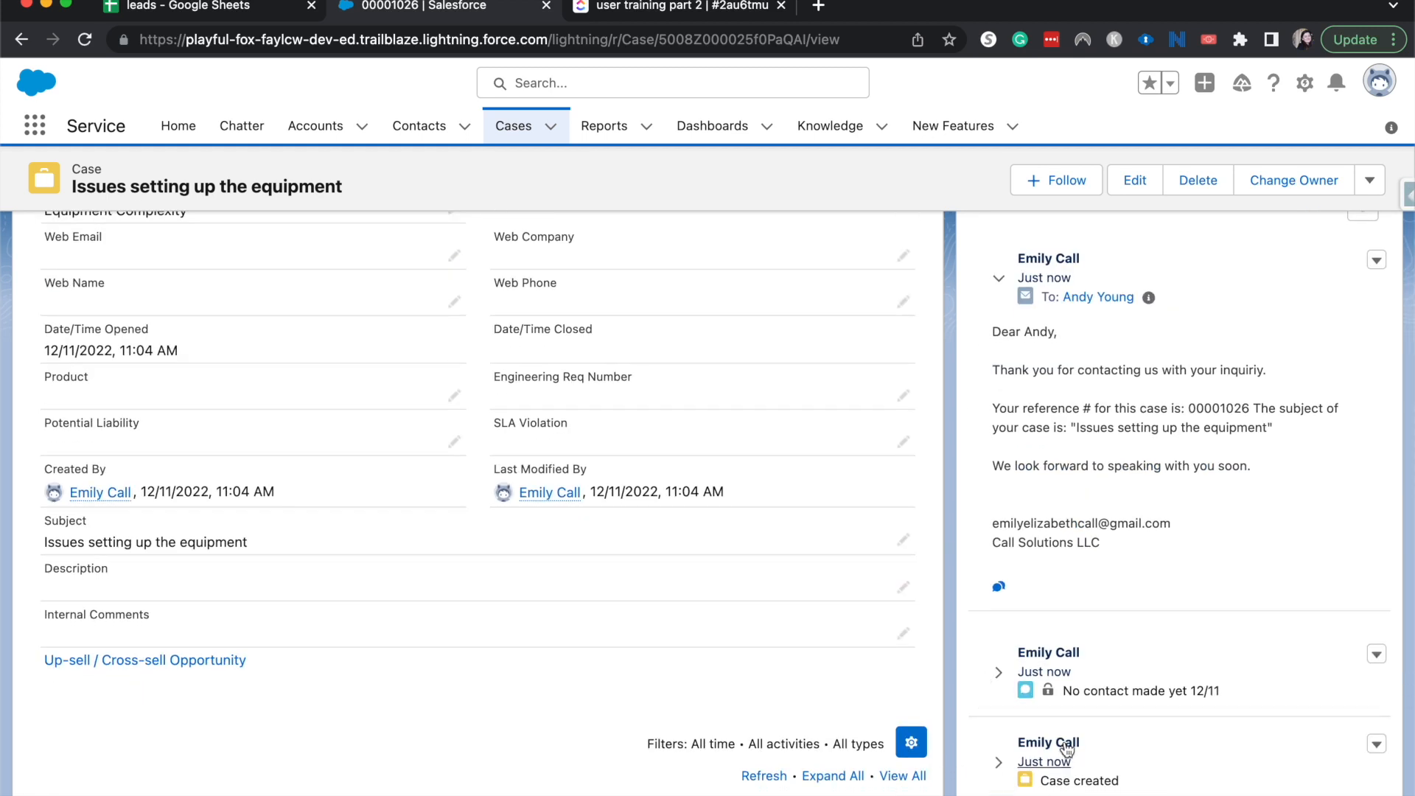
Expand the existing internal comment in the feed and save a new one reading "First contact made and routing to expert".
{"action": "left_click", "coordinate": [1000, 674]}
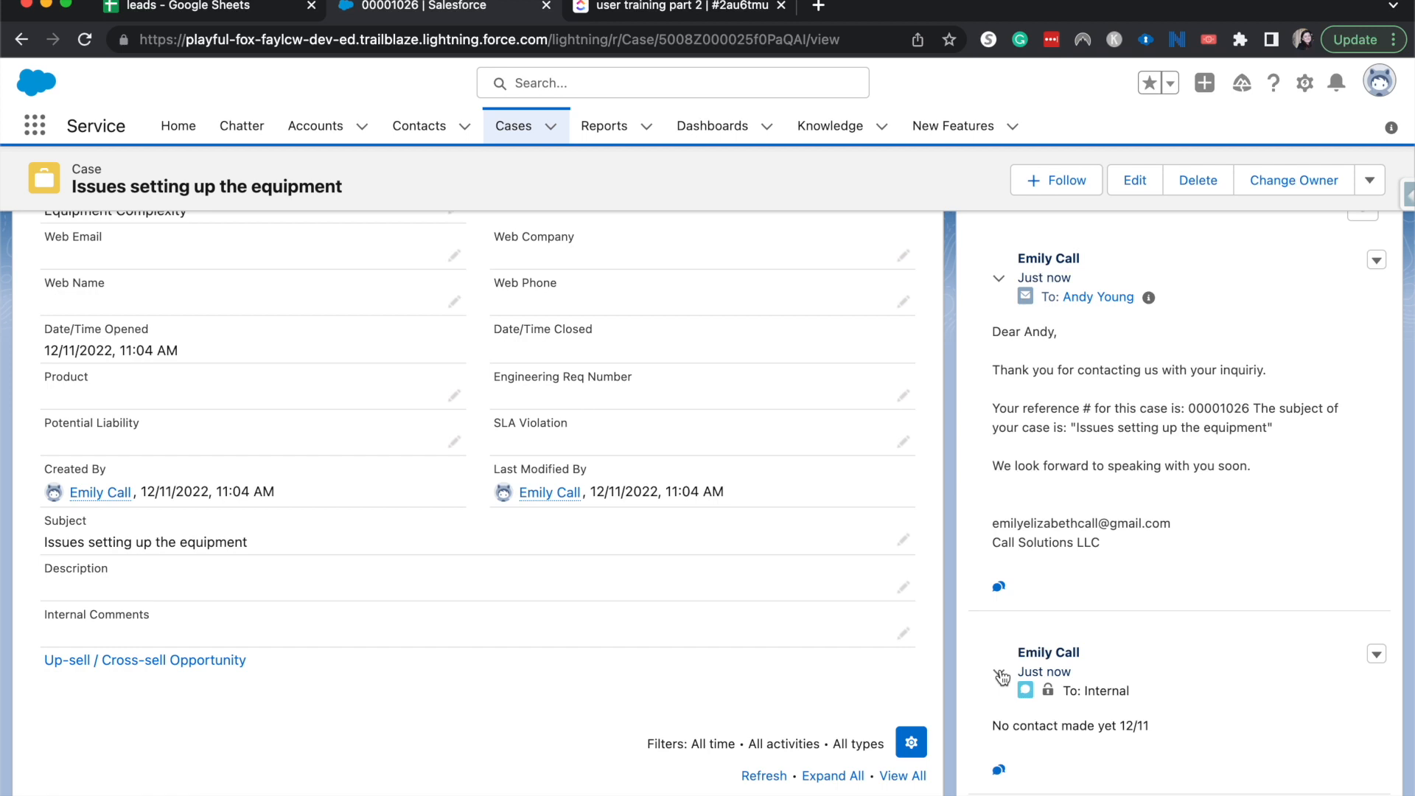
{"action": "scroll", "coordinate": [1002, 677], "scroll_direction": "down", "scroll_amount": 2}
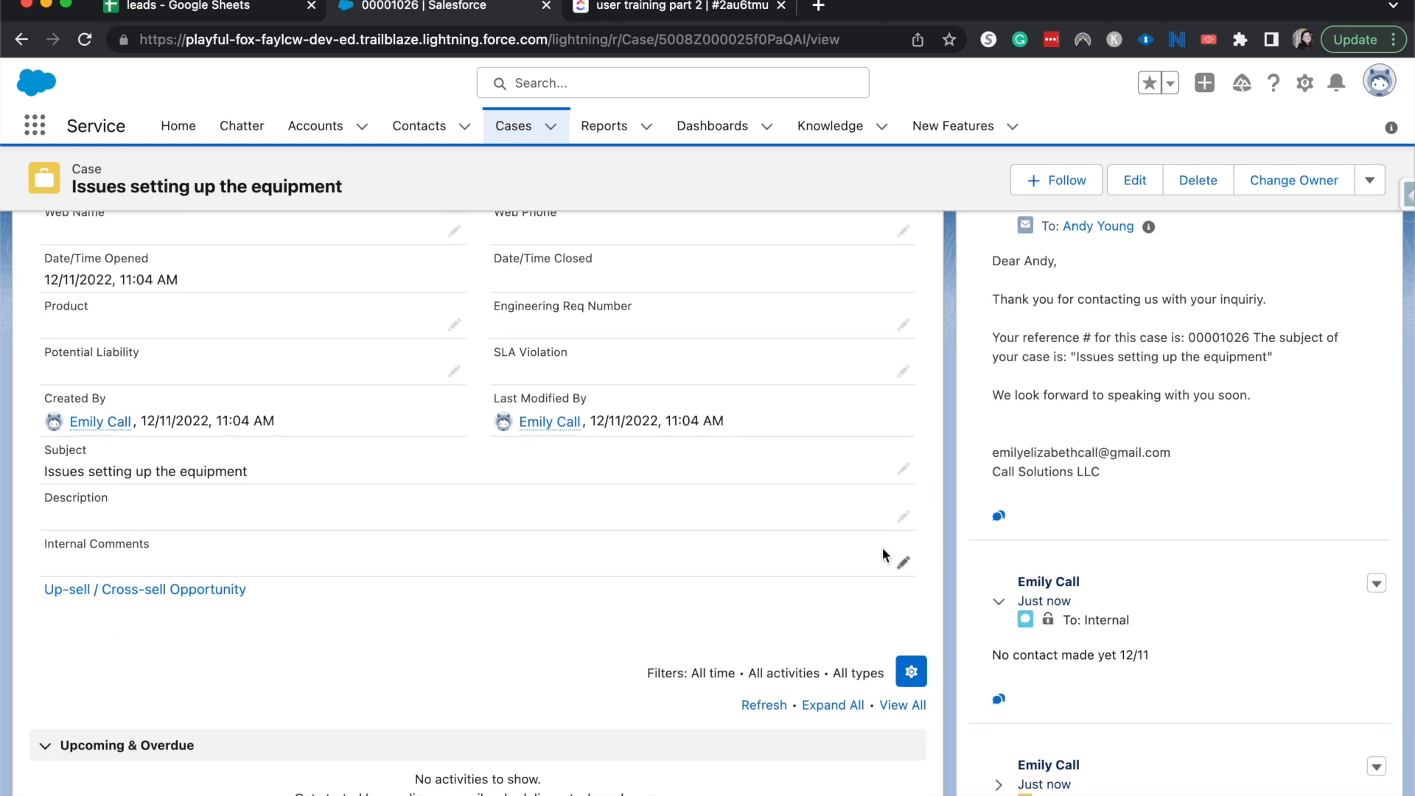
{"action": "scroll", "coordinate": [891, 521], "scroll_direction": "up", "scroll_amount": 2}
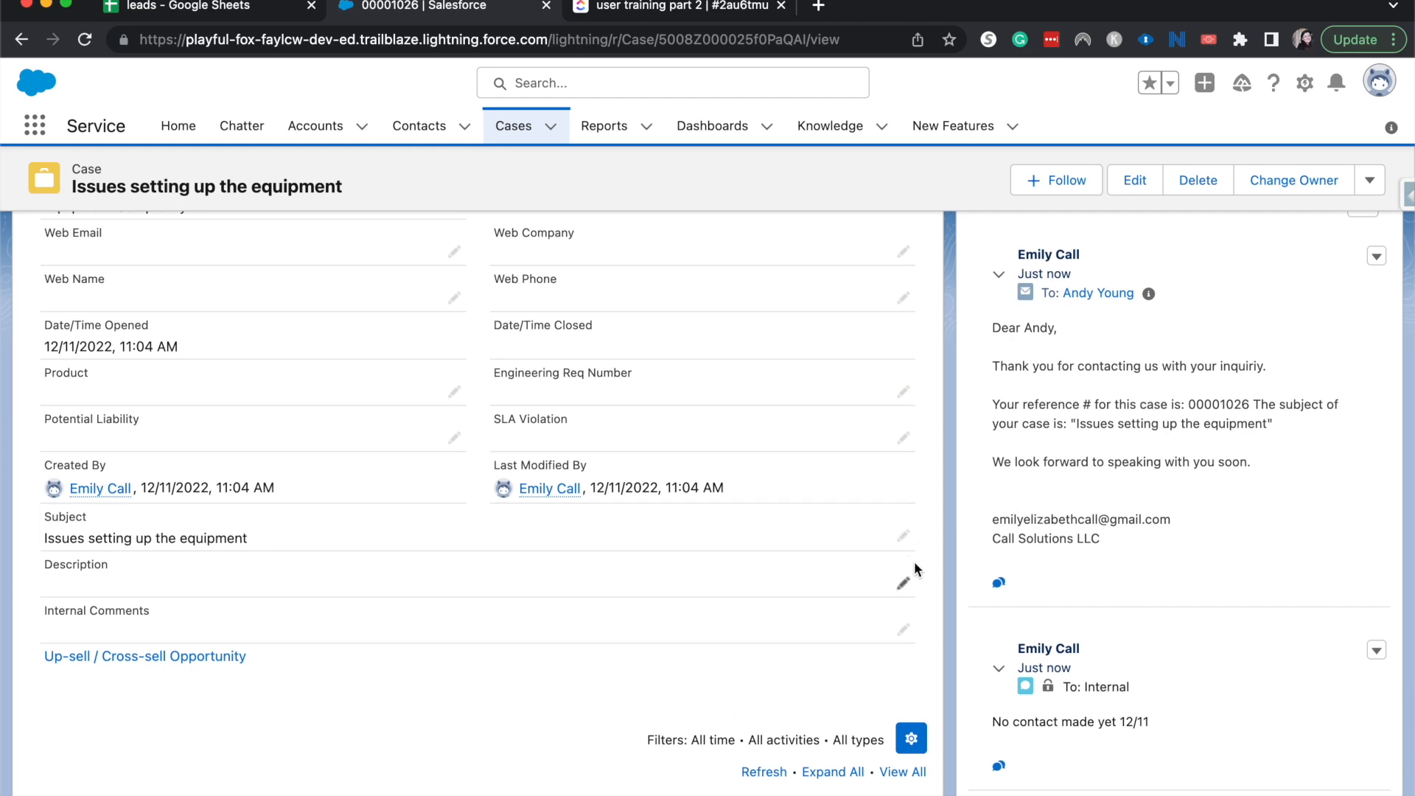
{"action": "left_click", "coordinate": [904, 636]}
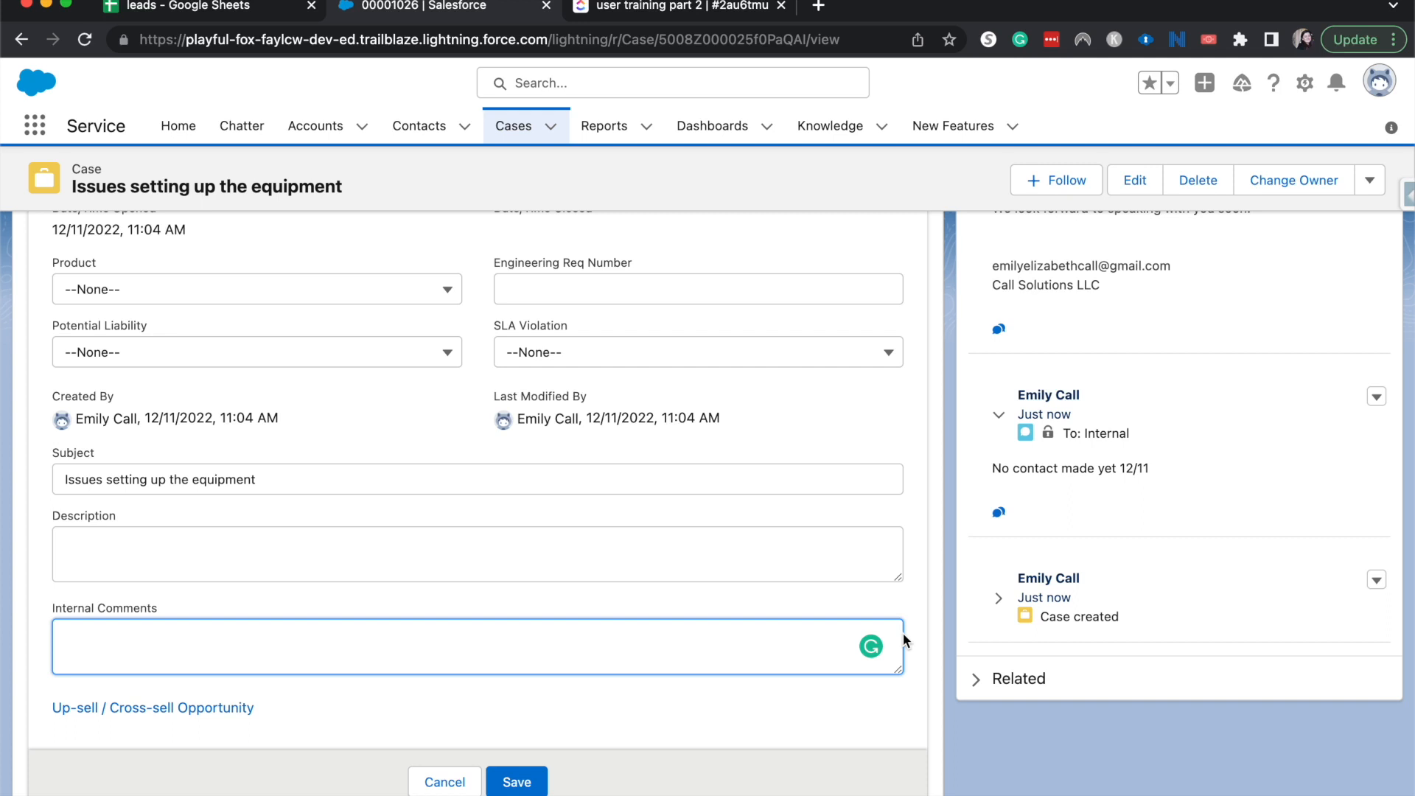
{"action": "type", "text": "First contact made and "}
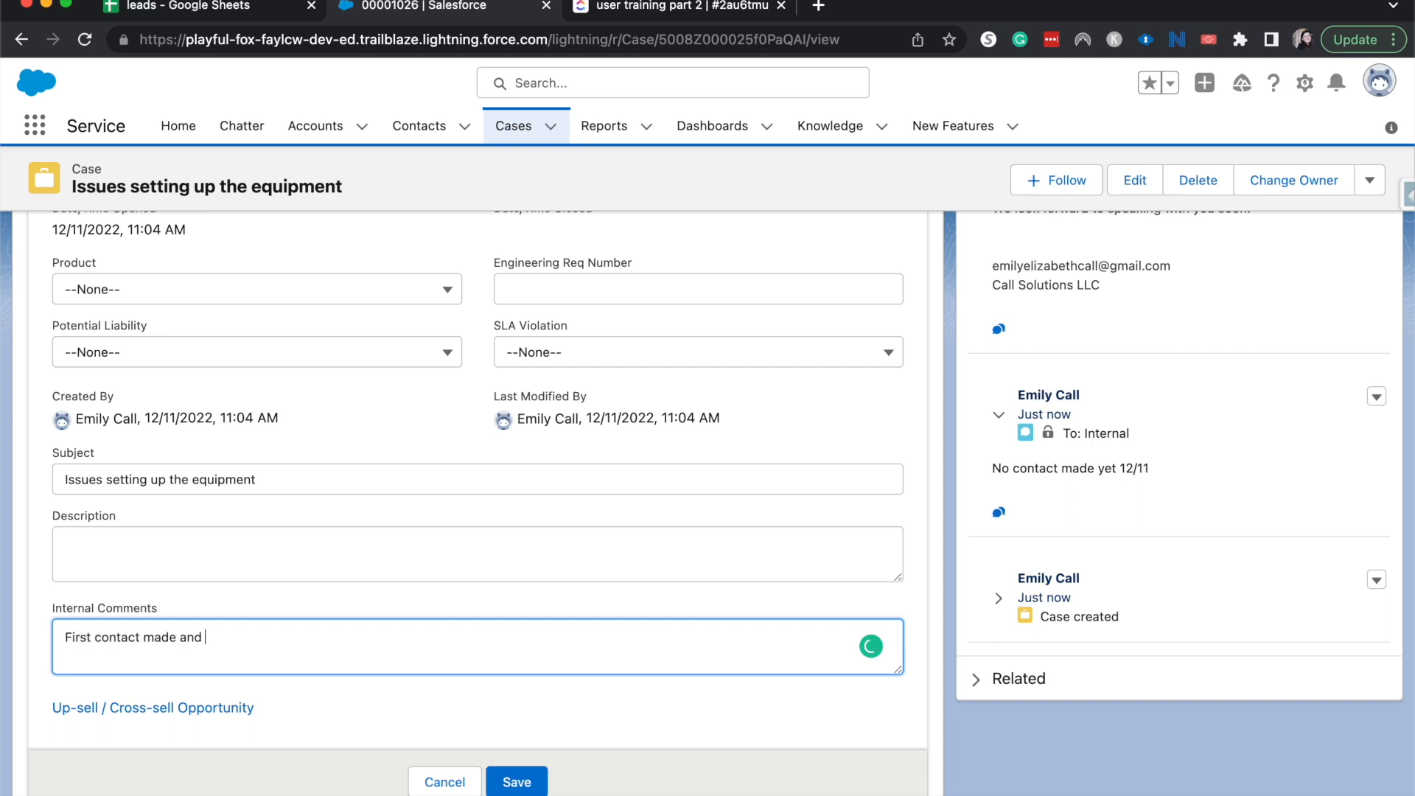
{"action": "type", "text": "routing to expert"}
{"action": "left_click", "coordinate": [530, 782]}
Review the new comment in the case feed and check the Call Logs, Text Posts and additional feed filters.
{"action": "scroll", "coordinate": [517, 729], "scroll_direction": "up", "scroll_amount": 6}
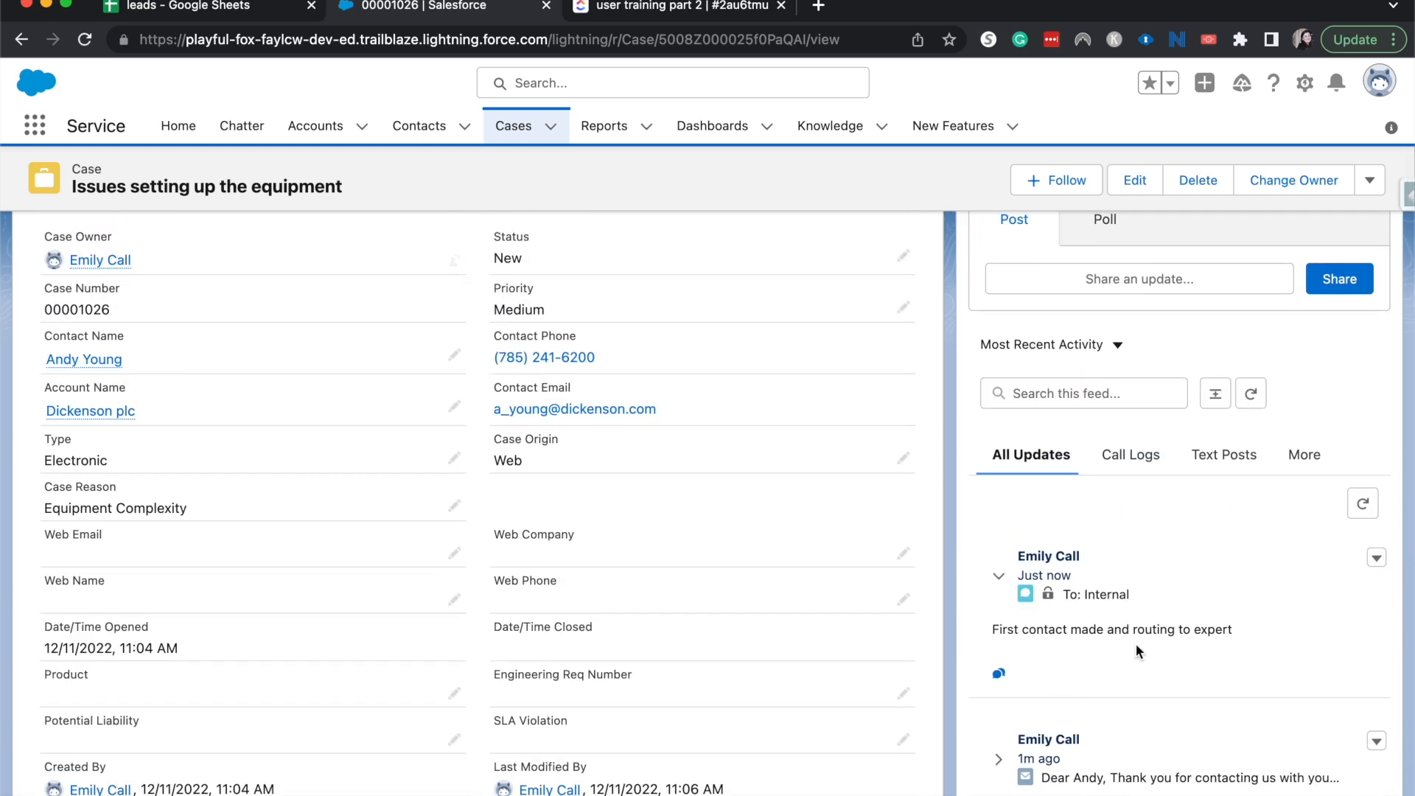
{"action": "scroll", "coordinate": [1136, 644], "scroll_direction": "up", "scroll_amount": 2}
{"action": "left_click", "coordinate": [1134, 508]}
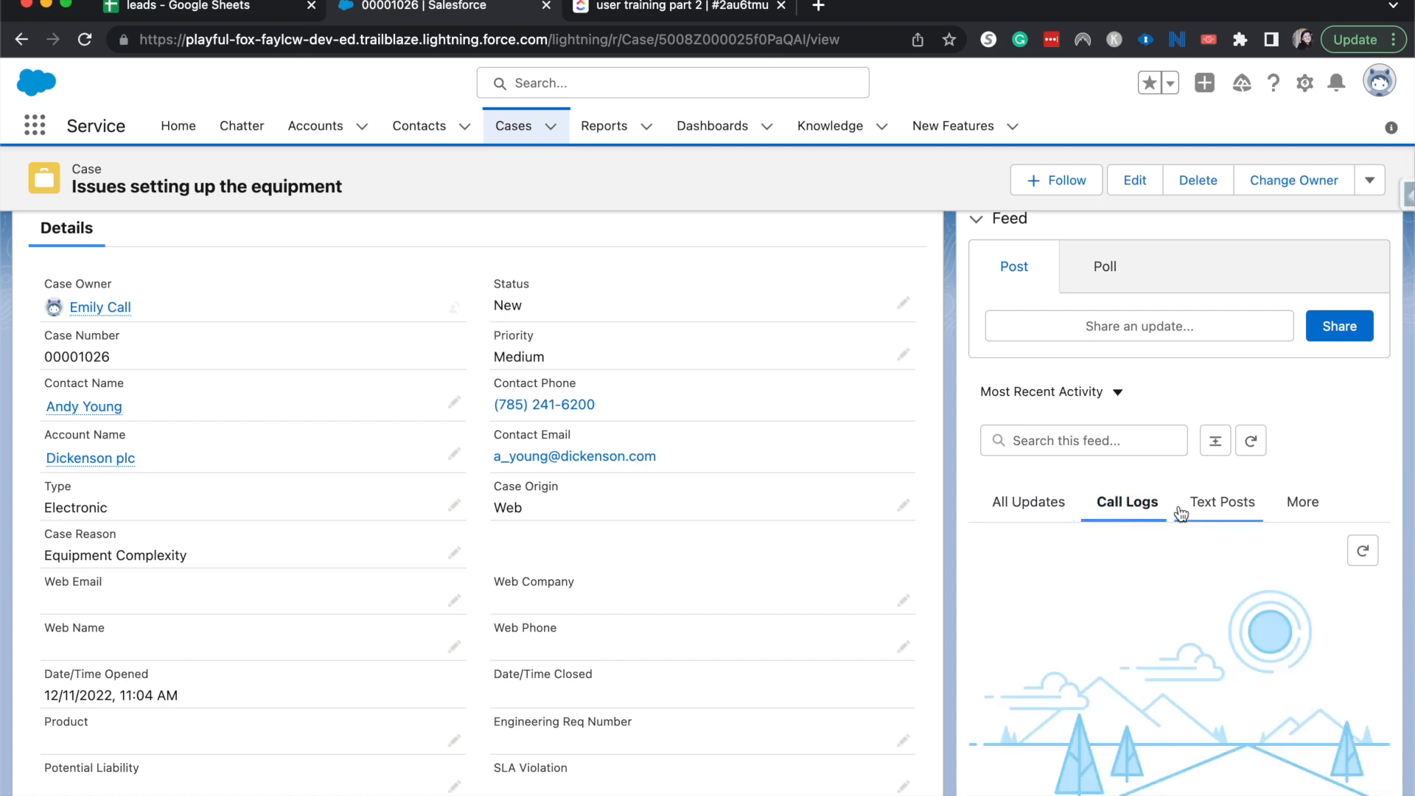
{"action": "scroll", "coordinate": [1140, 643], "scroll_direction": "down", "scroll_amount": 1}
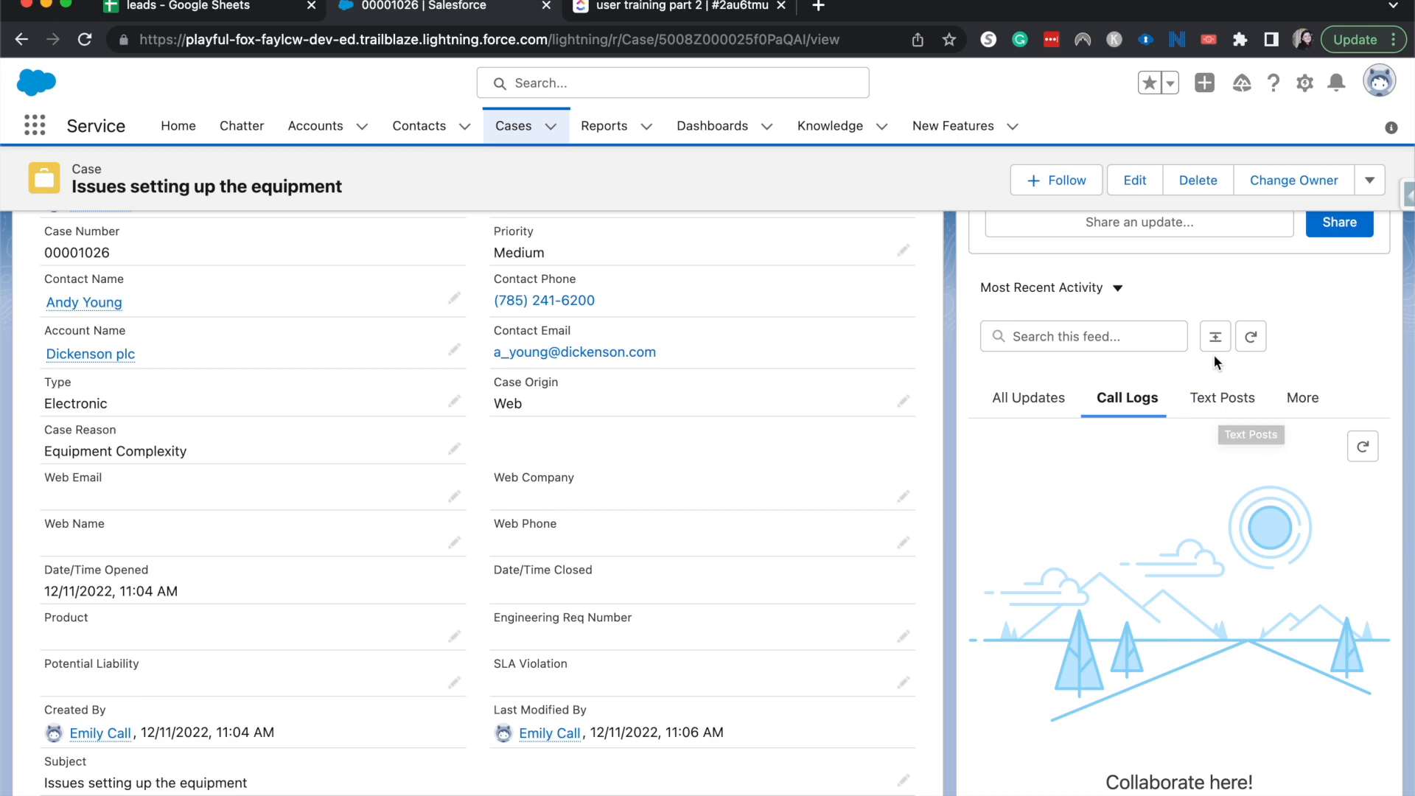
{"action": "left_click", "coordinate": [1217, 398]}
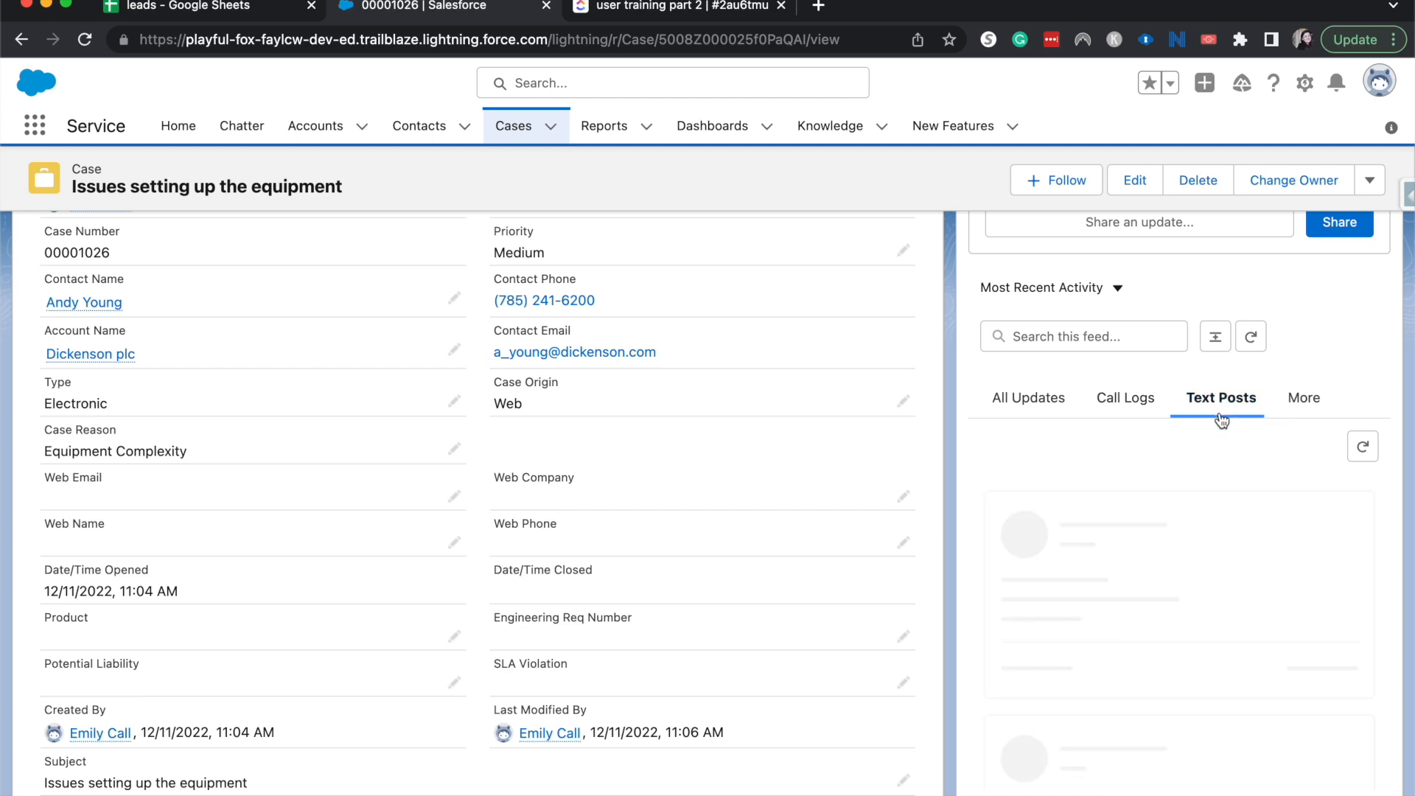
{"action": "scroll", "coordinate": [1178, 486], "scroll_direction": "down", "scroll_amount": 1}
{"action": "left_click", "coordinate": [1295, 284]}
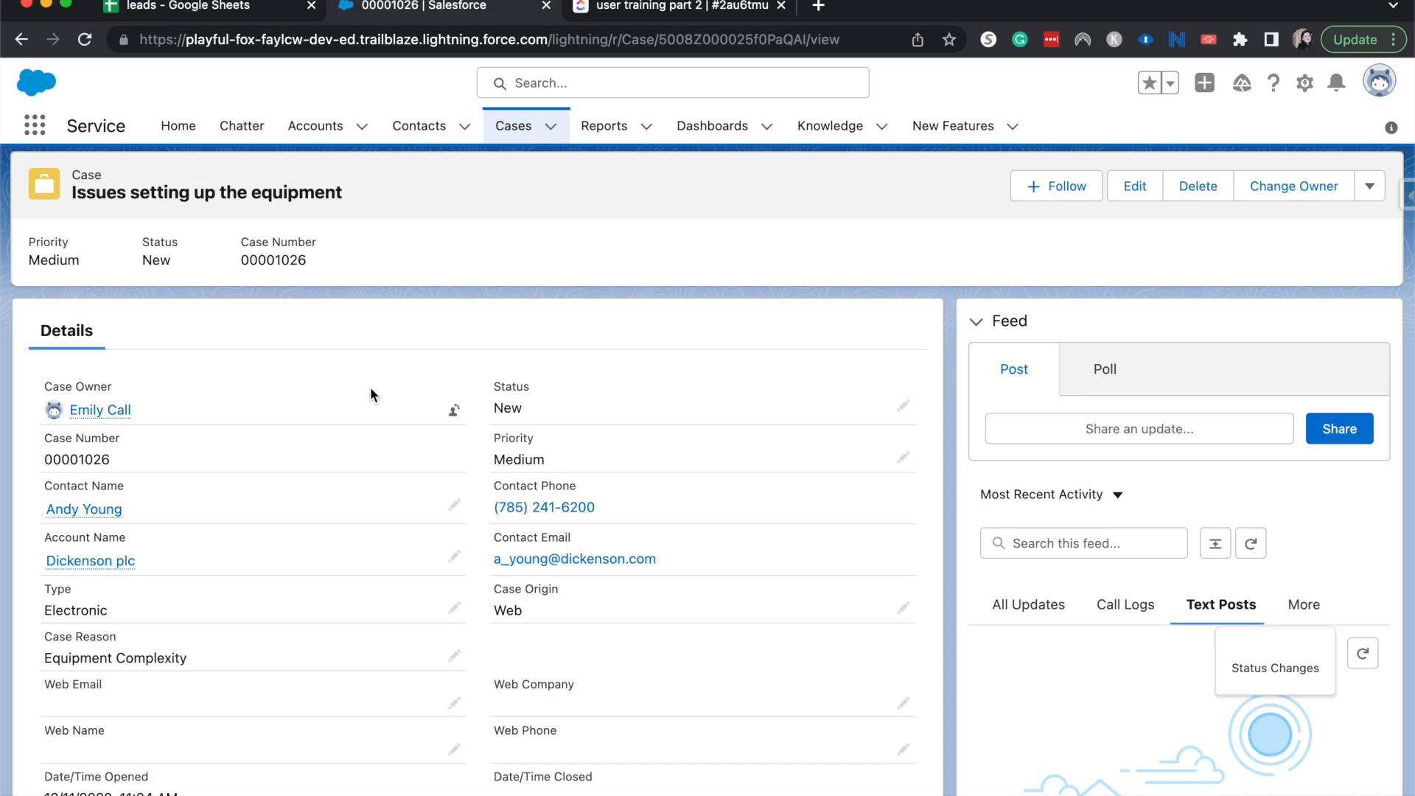
Examine the user choices for changing the case owner, cancel the dialog, and view the case's additional actions.
{"action": "left_click", "coordinate": [451, 413]}
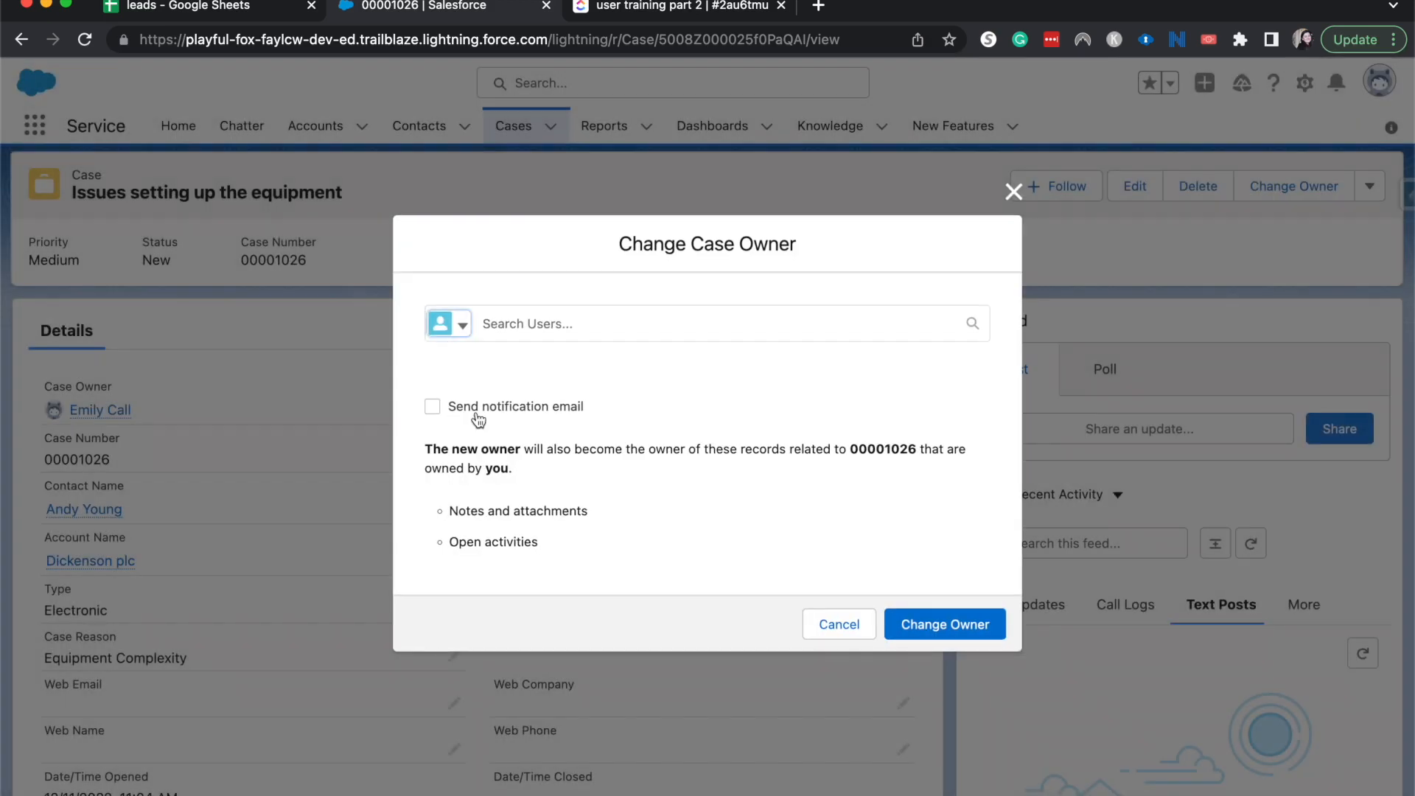
{"action": "left_click", "coordinate": [534, 340]}
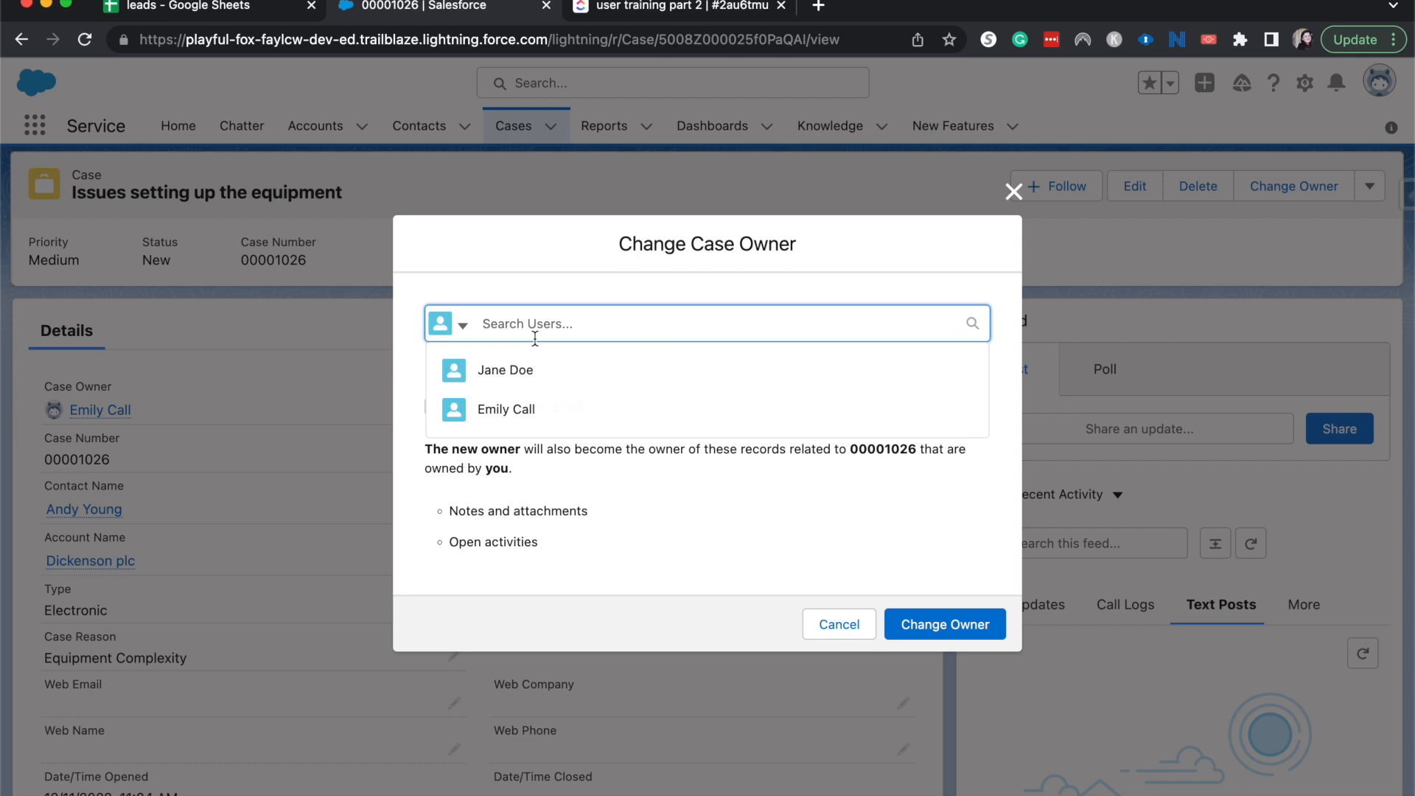
{"action": "left_click", "coordinate": [643, 574]}
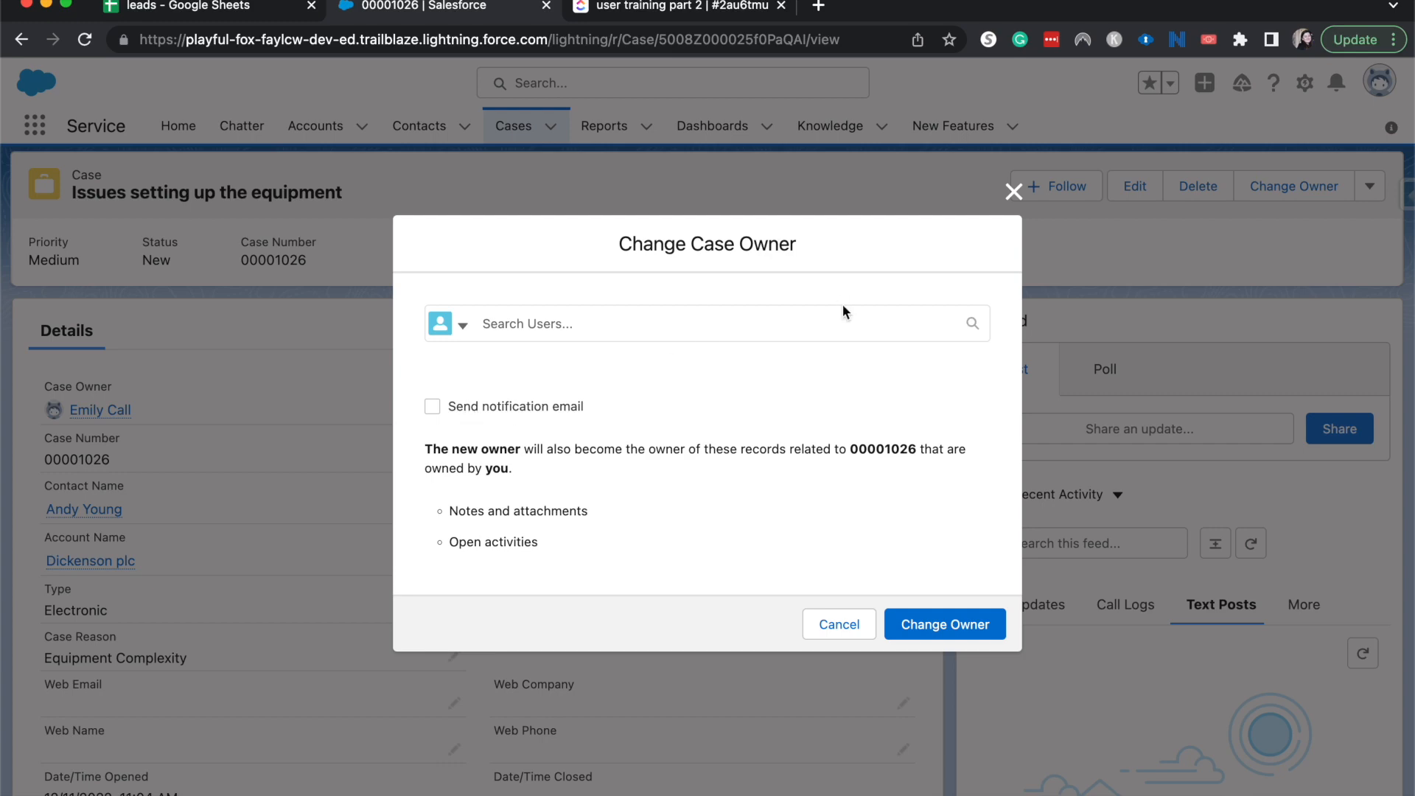
{"action": "left_click", "coordinate": [838, 626]}
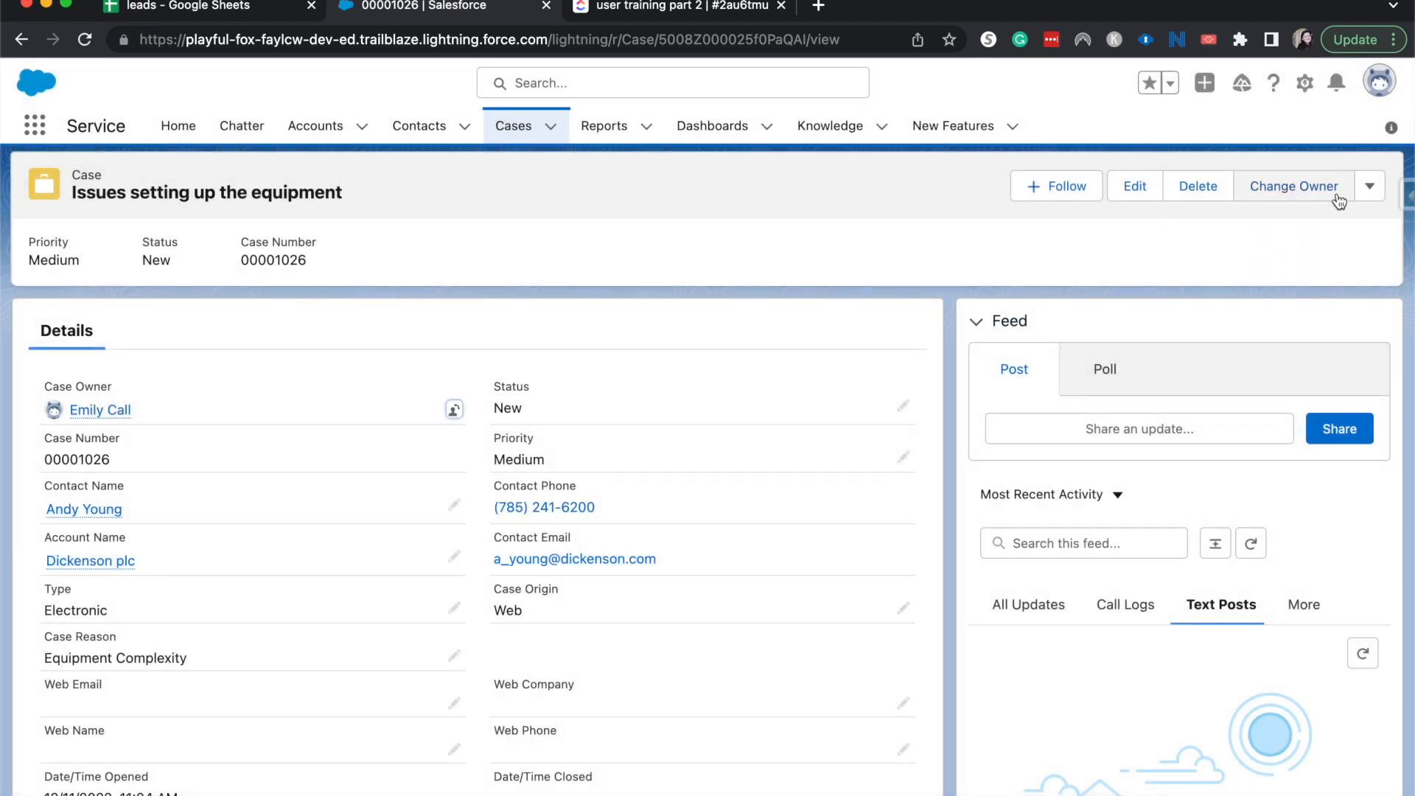
{"action": "left_click", "coordinate": [1370, 187]}
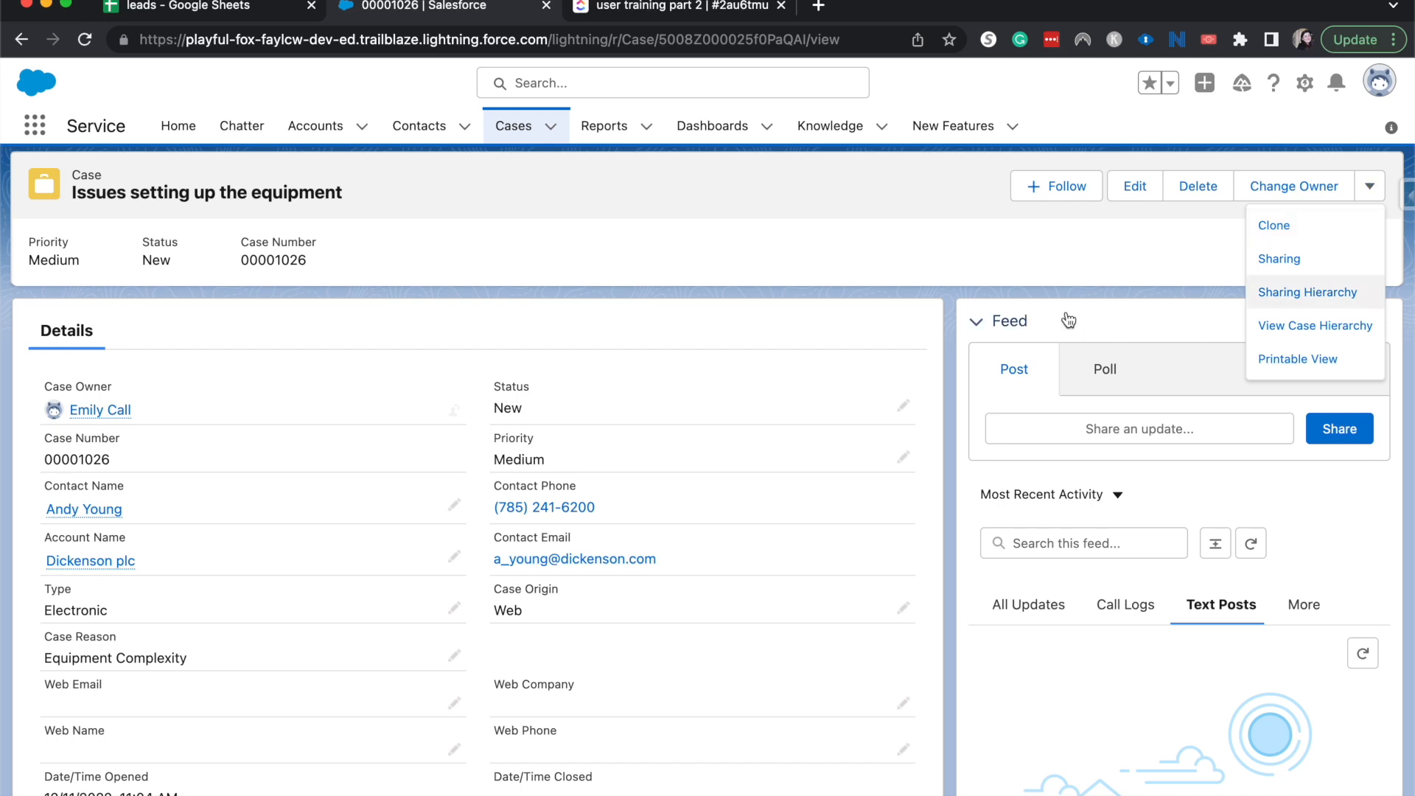
{"action": "left_click", "coordinate": [957, 230]}
Open the case contact's record to review its related cases, and return to the equipment setup case from there.
{"action": "scroll", "coordinate": [887, 295], "scroll_direction": "down", "scroll_amount": 3}
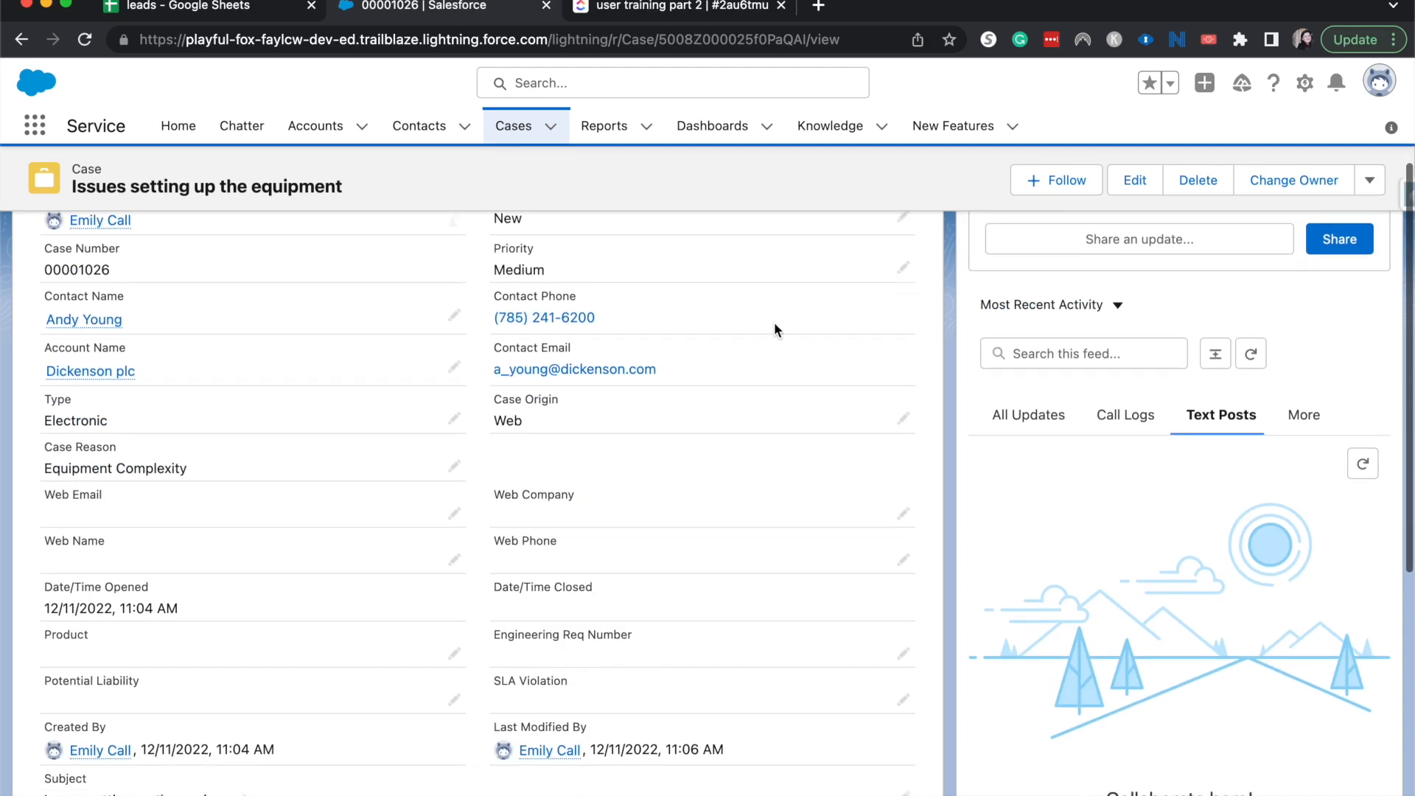
{"action": "mouse_move", "coordinate": [55, 324]}
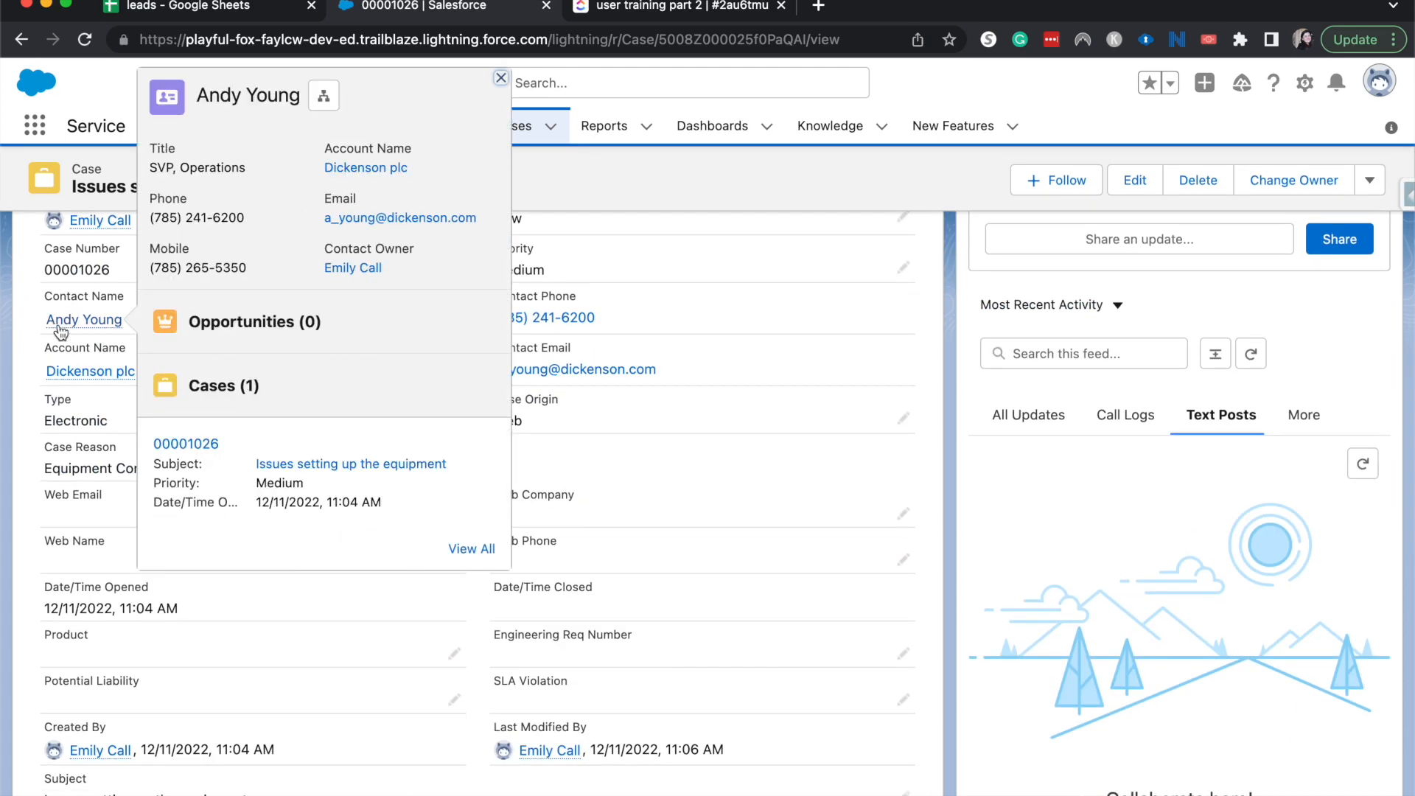
{"action": "left_click", "coordinate": [58, 322]}
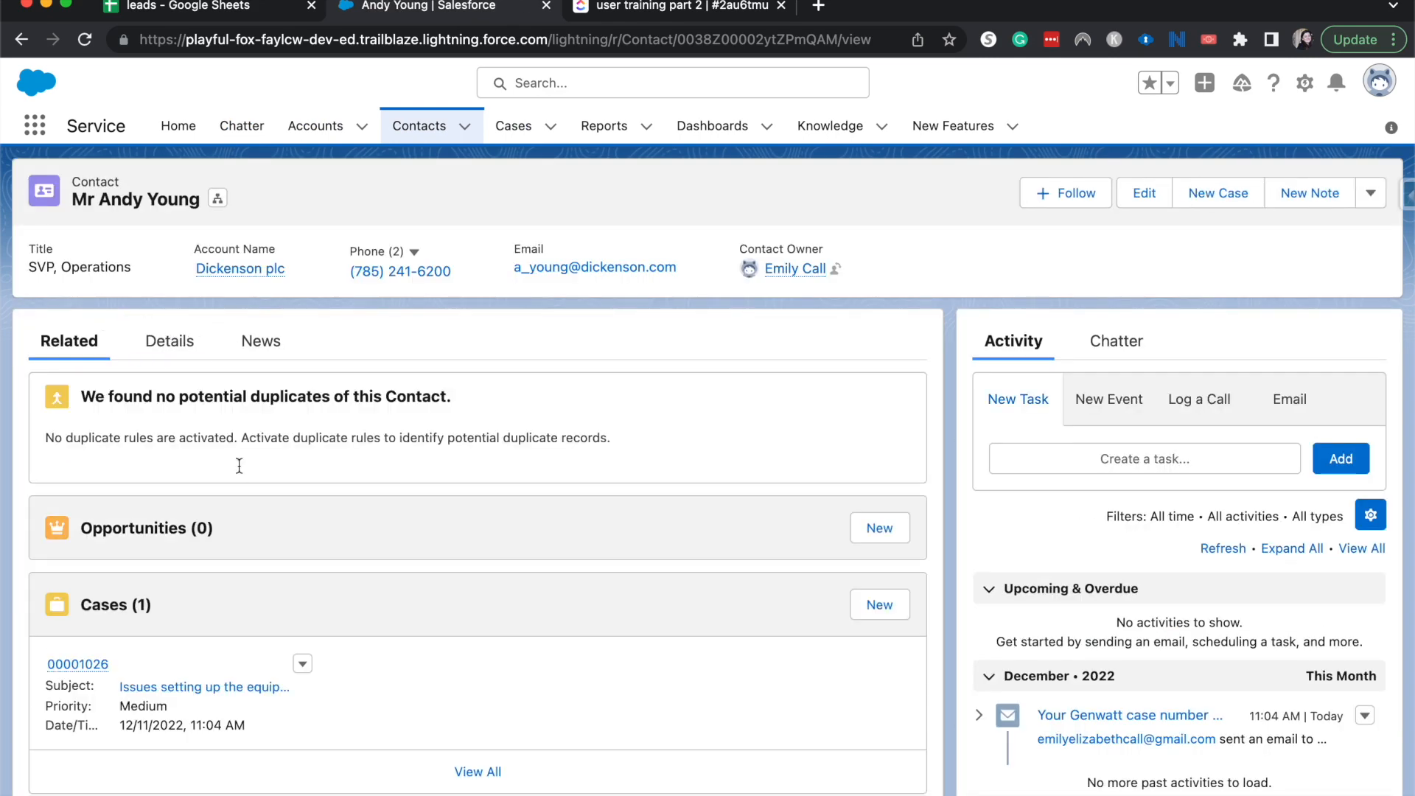
{"action": "scroll", "coordinate": [249, 309], "scroll_direction": "down", "scroll_amount": 4}
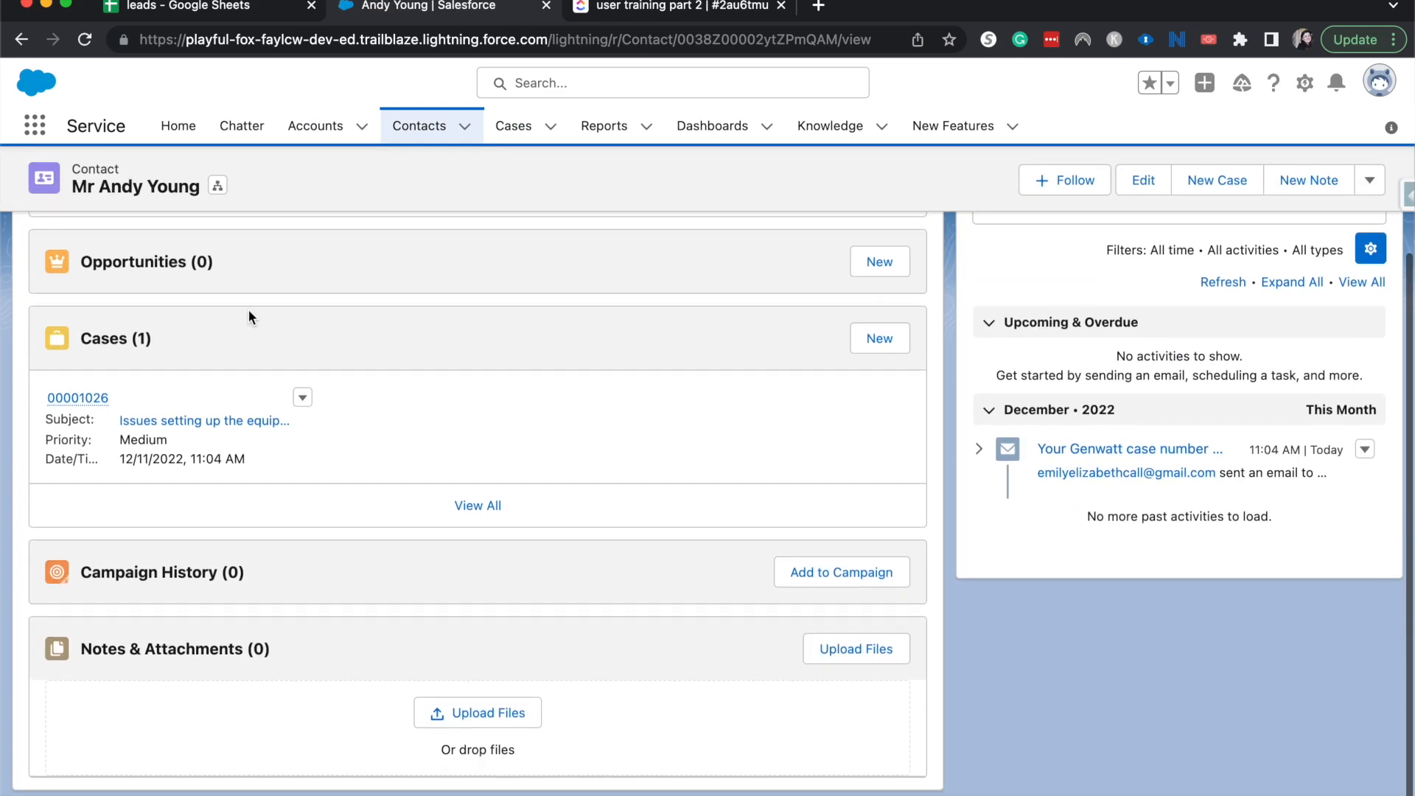
{"action": "scroll", "coordinate": [249, 310], "scroll_direction": "up", "scroll_amount": 4}
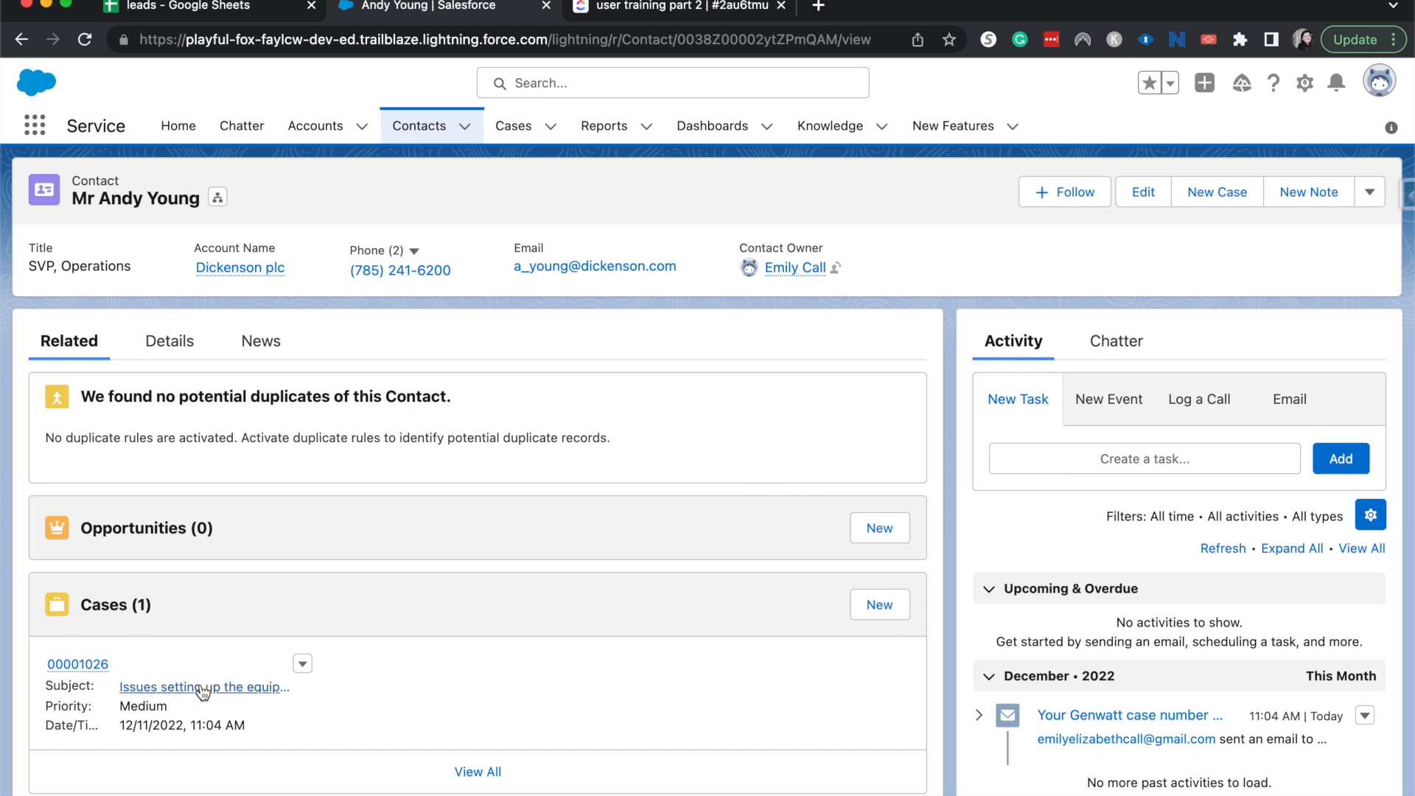
{"action": "left_click", "coordinate": [88, 671]}
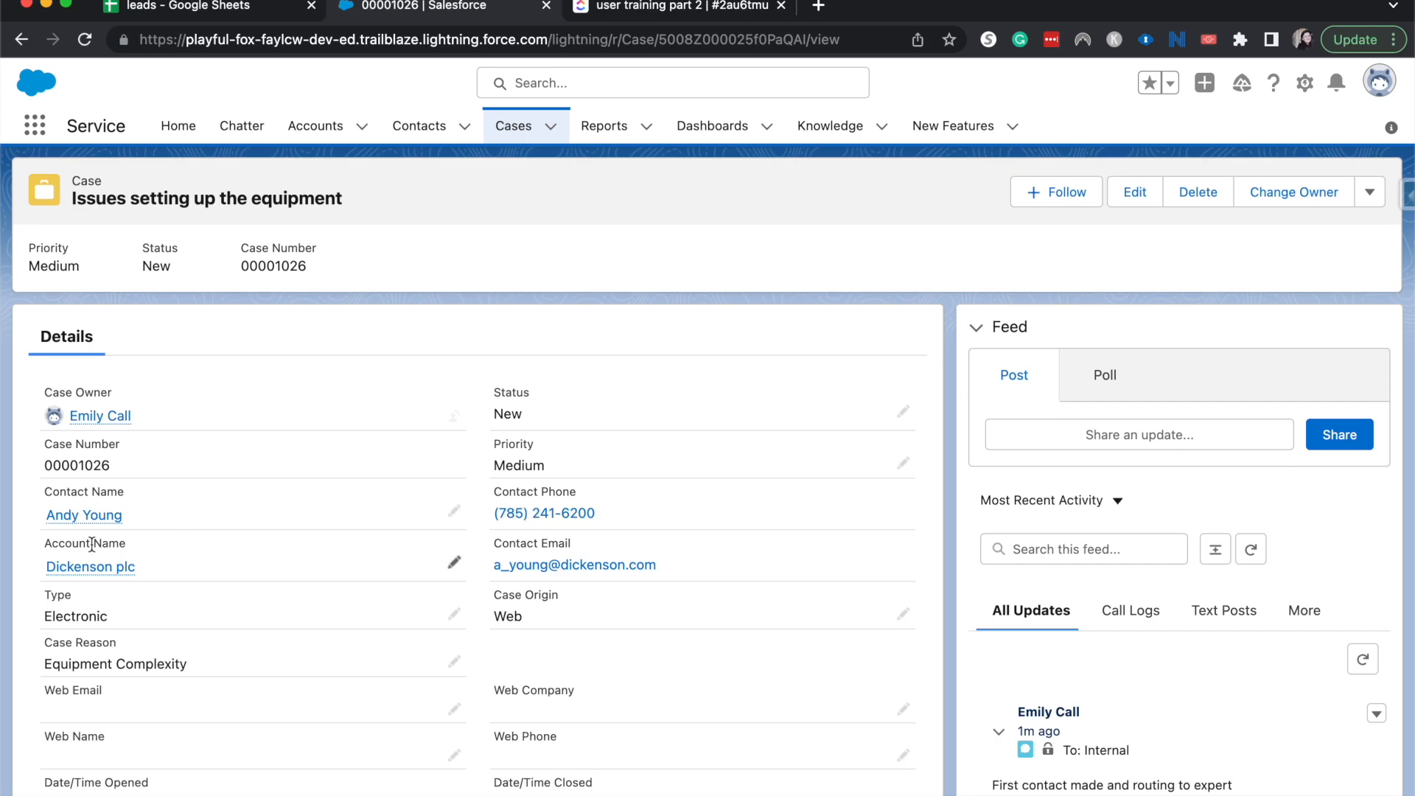
{"action": "mouse_move", "coordinate": [78, 564]}
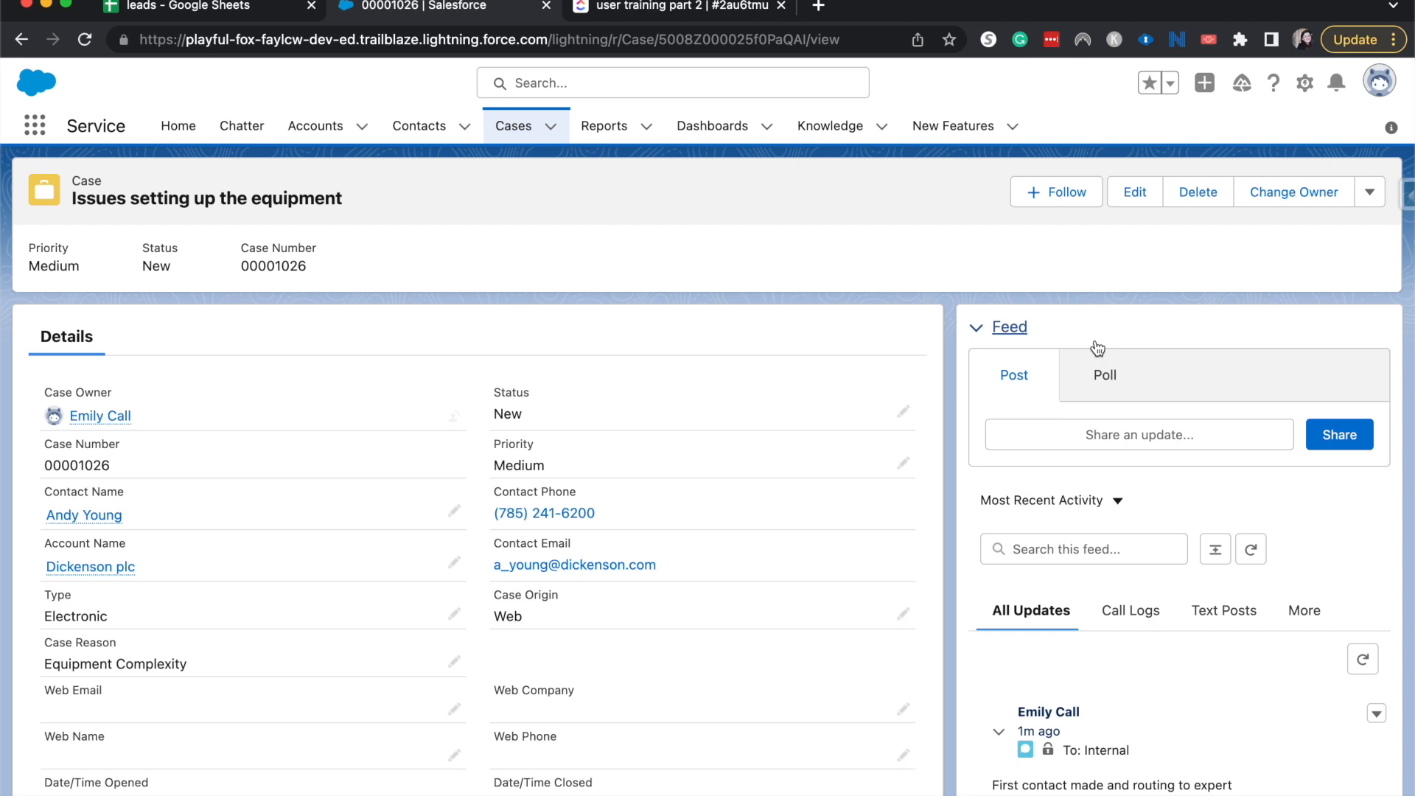
Share the post "Routing this to expert" in the case feed.
{"action": "left_click", "coordinate": [1073, 438]}
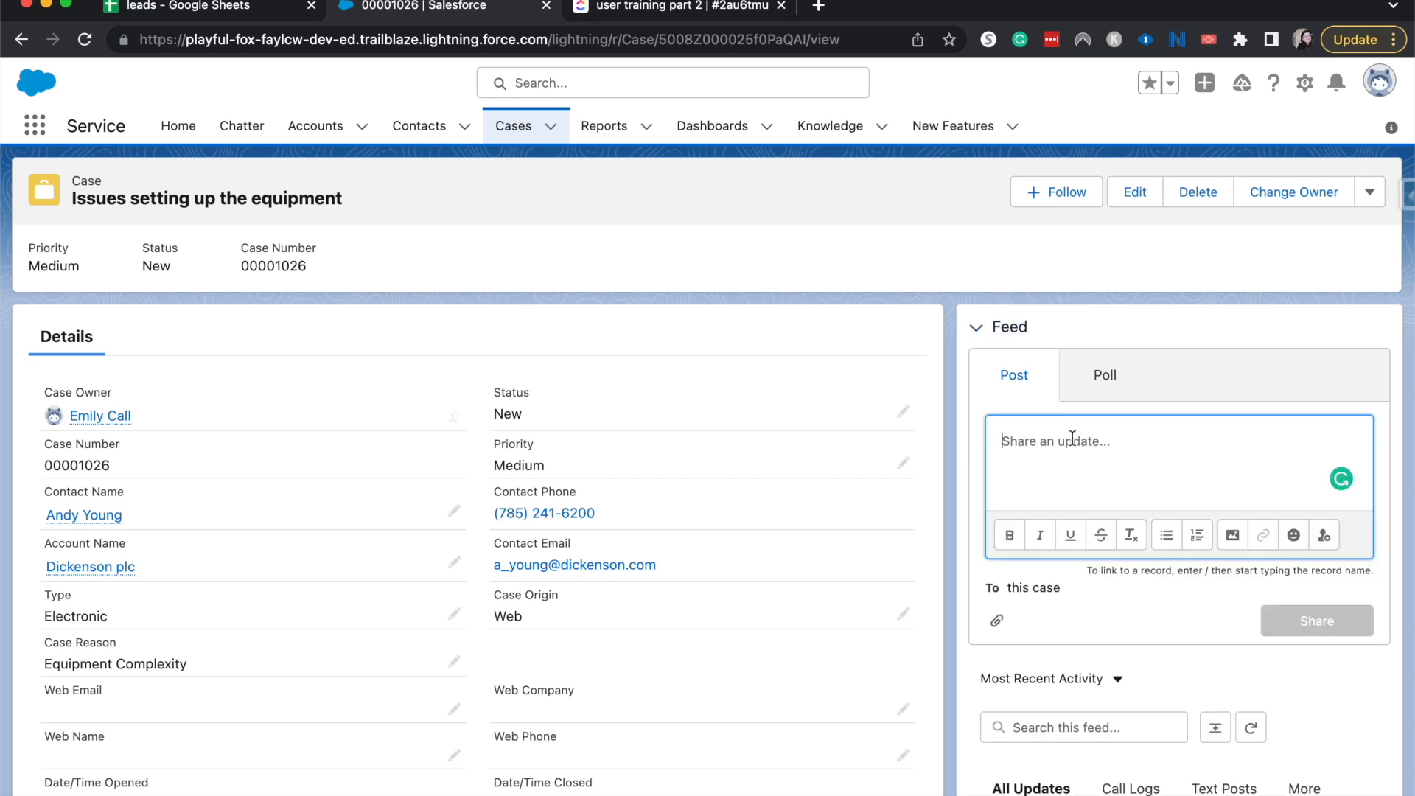
{"action": "type", "text": "Routin"}
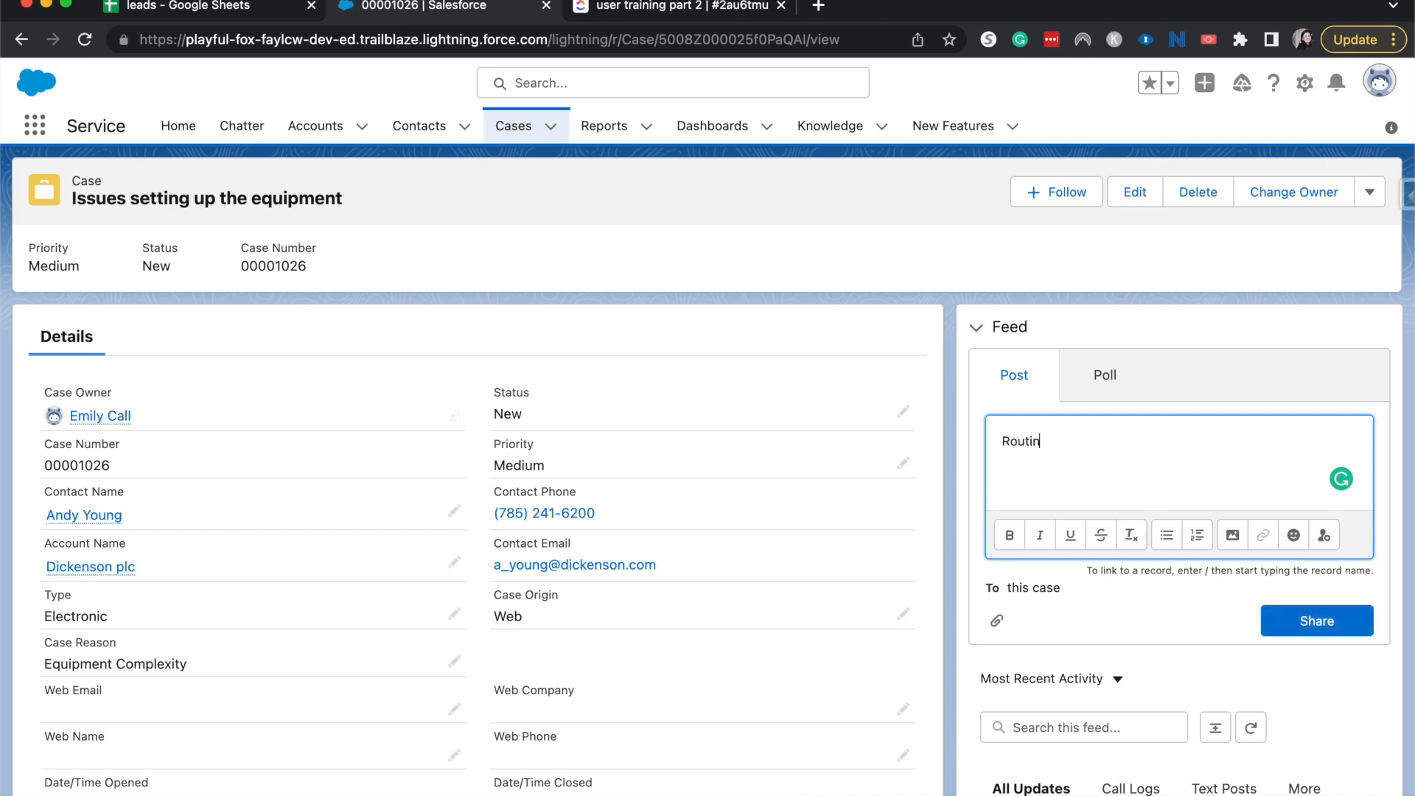
{"action": "type", "text": "ing this to"}
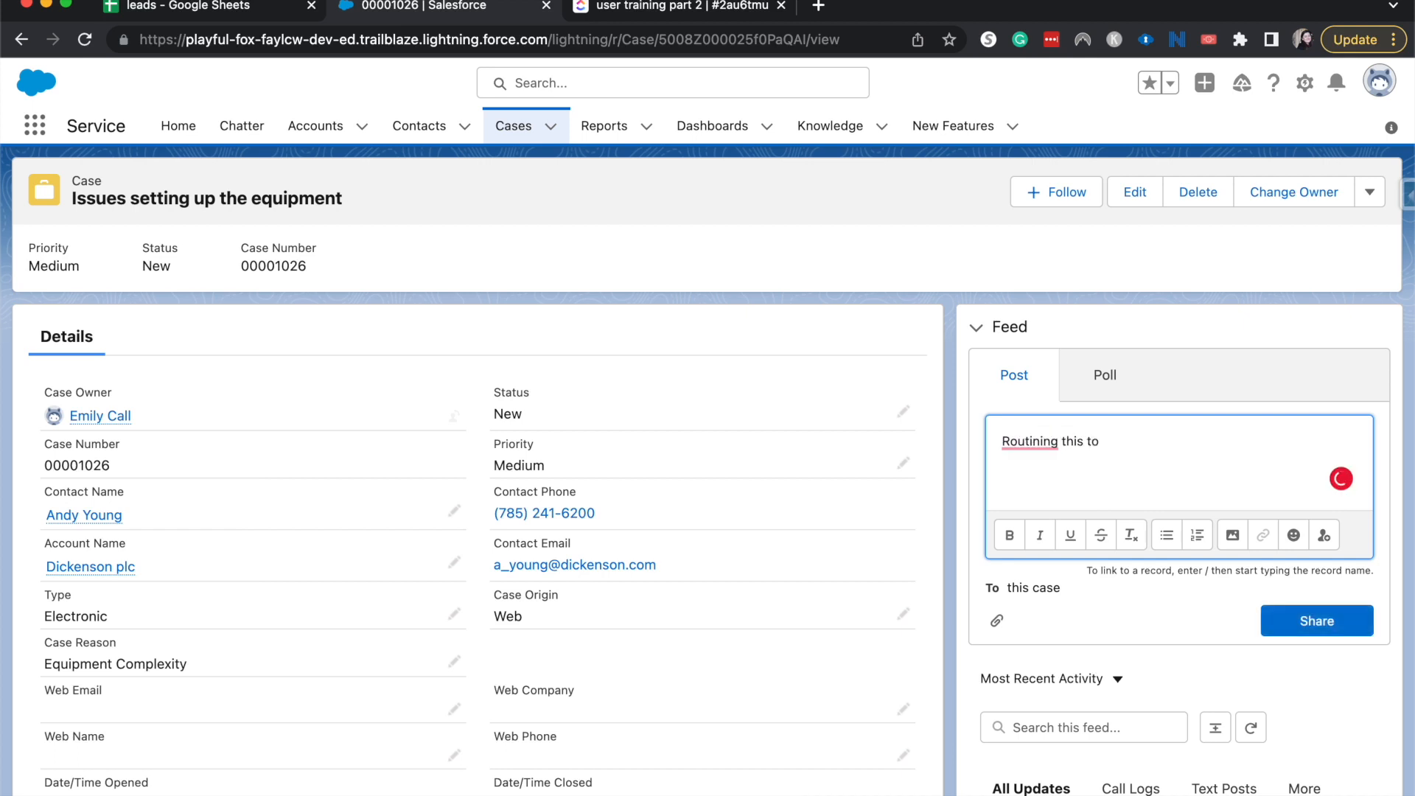
{"action": "type", "text": " expert"}
{"action": "left_click", "coordinate": [1029, 441]}
{"action": "left_click", "coordinate": [1046, 477]}
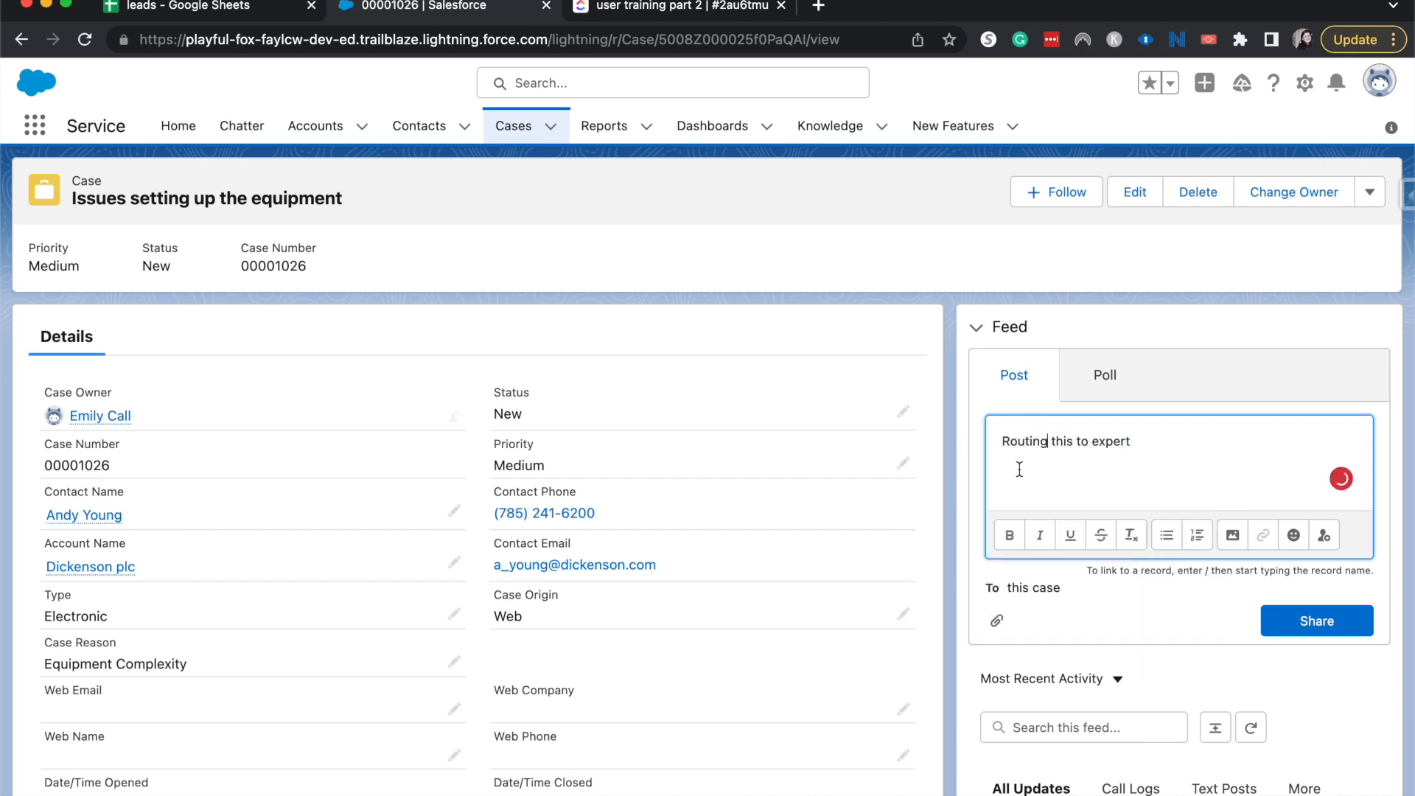
{"action": "left_click", "coordinate": [1295, 632]}
{"action": "scroll", "coordinate": [1292, 624], "scroll_direction": "down", "scroll_amount": 3}
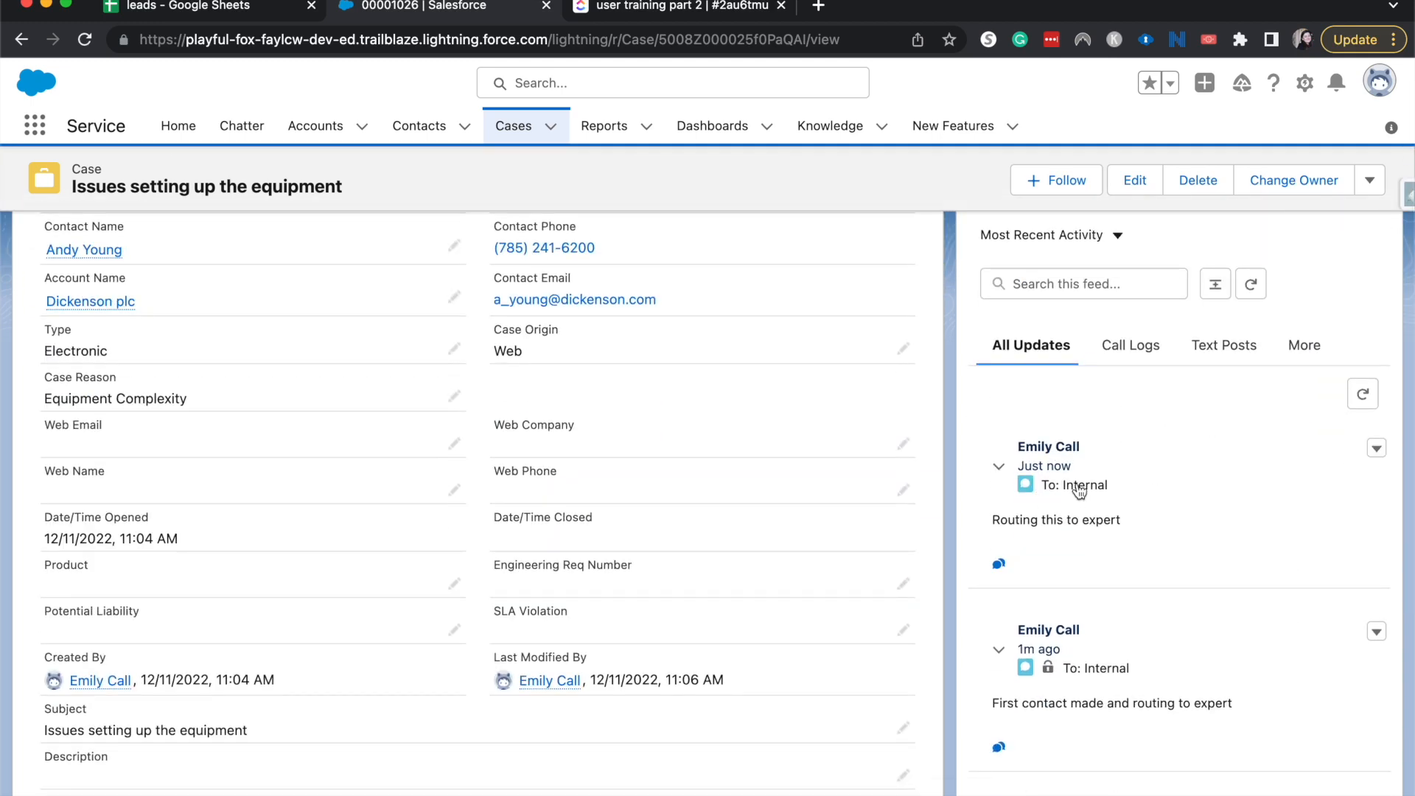
Start a poll in the case feed with the question "What service option should we go with here".
{"action": "scroll", "coordinate": [1069, 476], "scroll_direction": "up", "scroll_amount": 3}
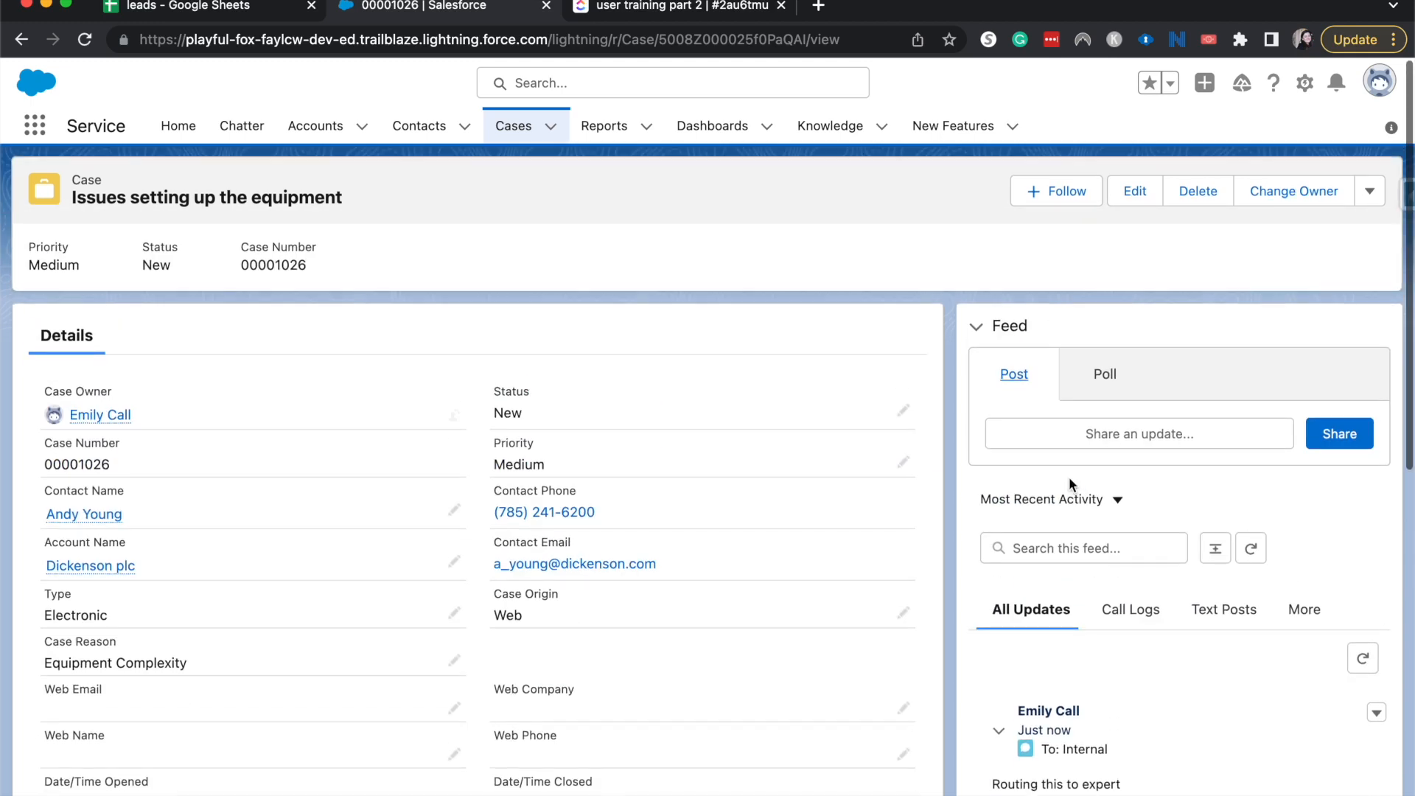
{"action": "left_click", "coordinate": [1094, 376]}
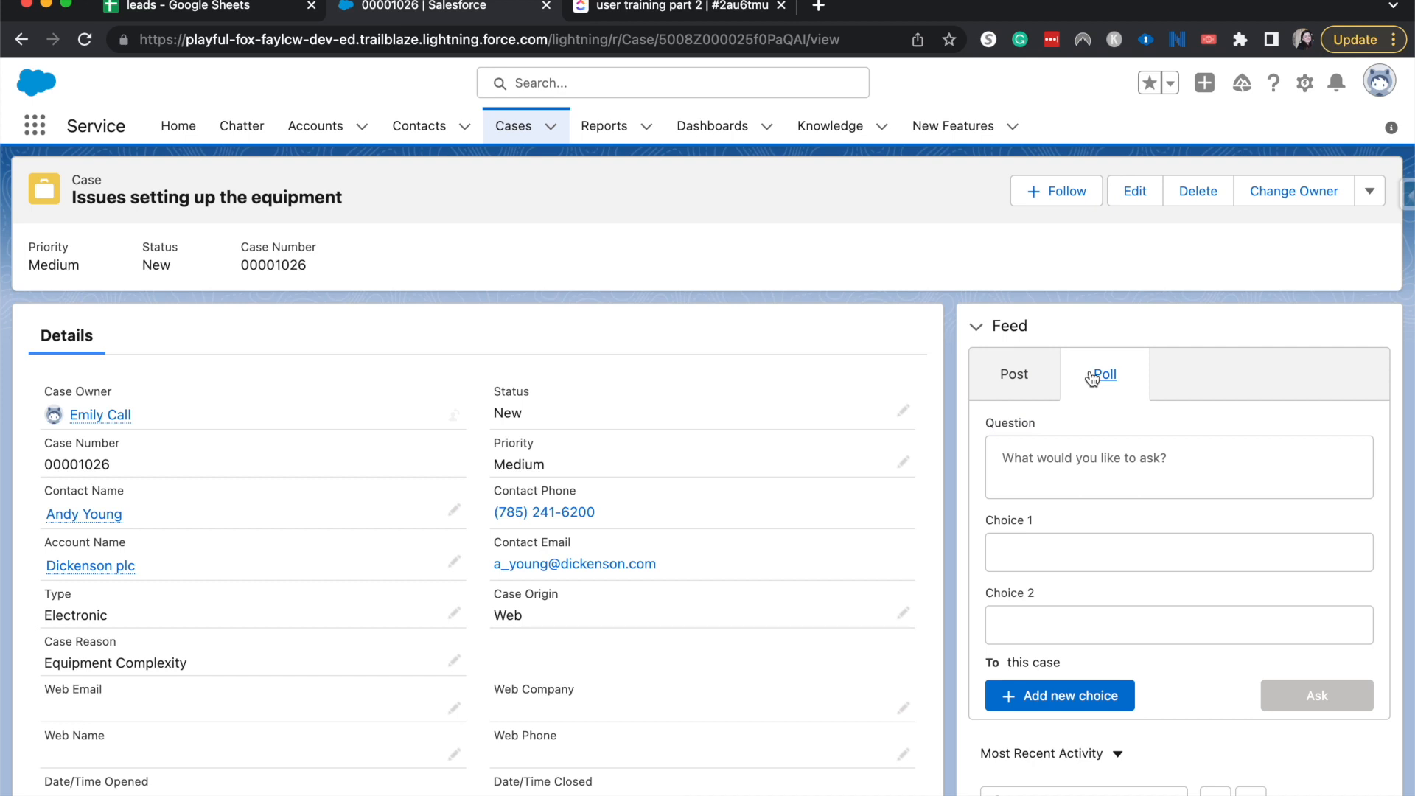
{"action": "left_click", "coordinate": [1108, 532]}
{"action": "left_click", "coordinate": [1107, 483]}
{"action": "type", "text": "What ser"}
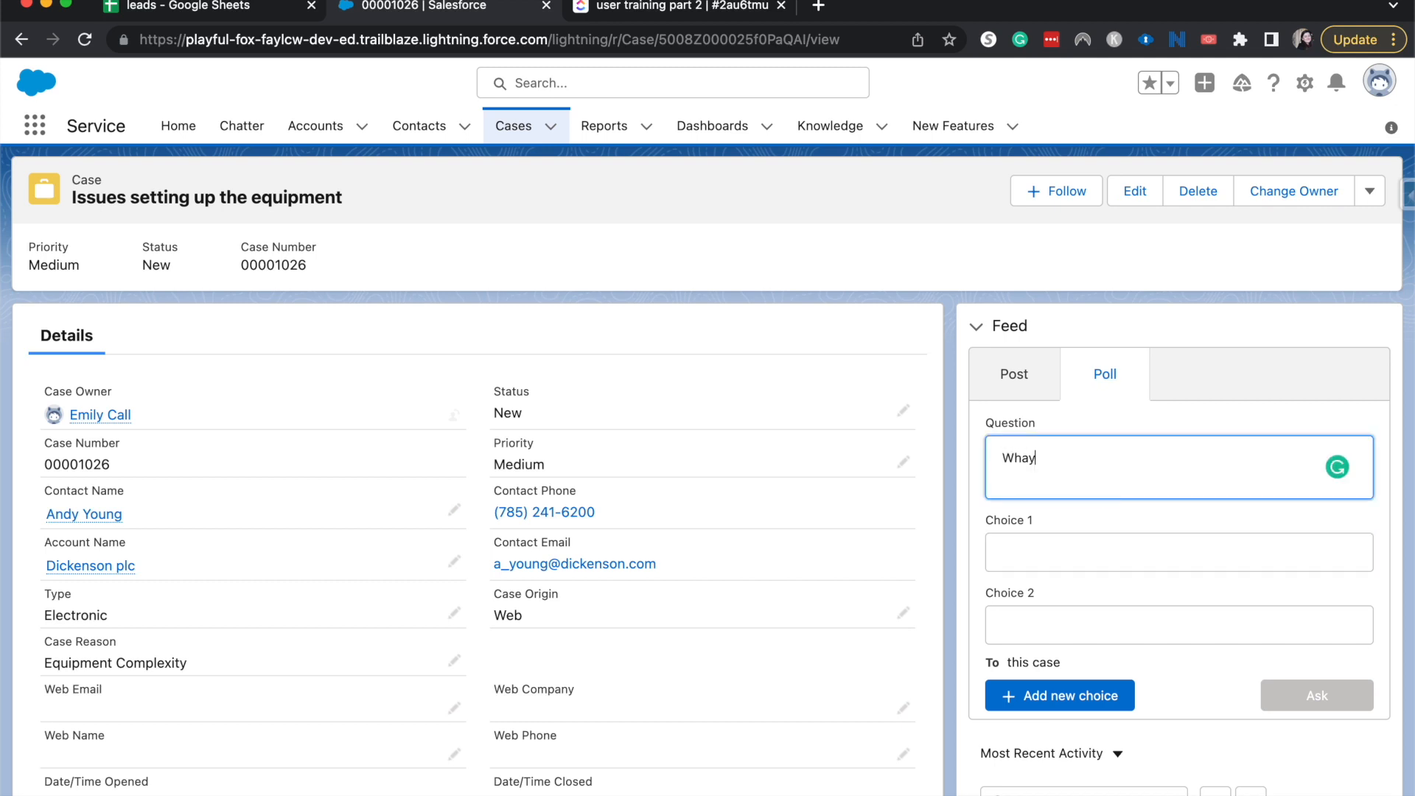
{"action": "type", "text": "vice option should"}
{"action": "type", "text": "we"}
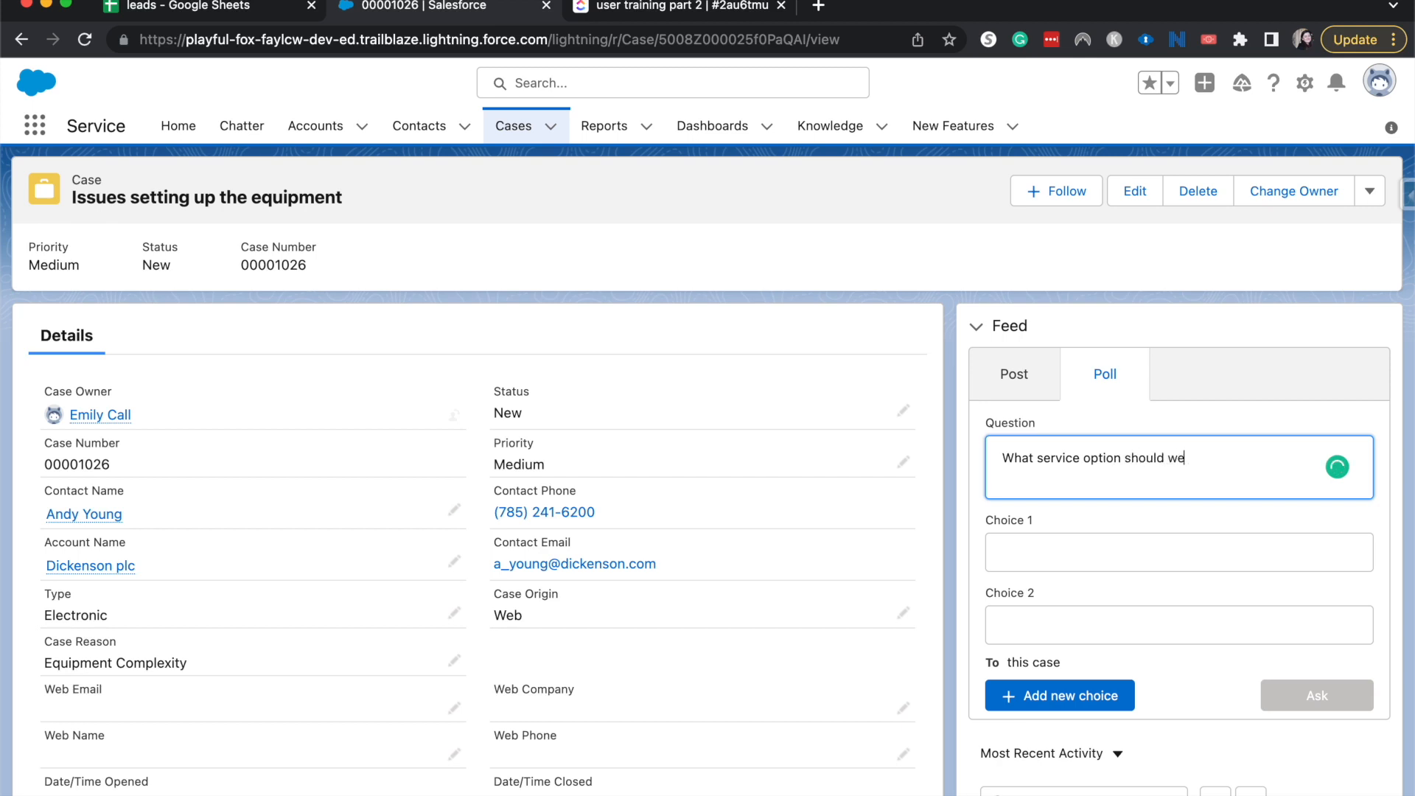
{"action": "type", "text": " co with here"}
Enter "option 1" and "option 2" as the poll's choices and publish the poll to the case.
{"action": "key", "text": "Tab"}
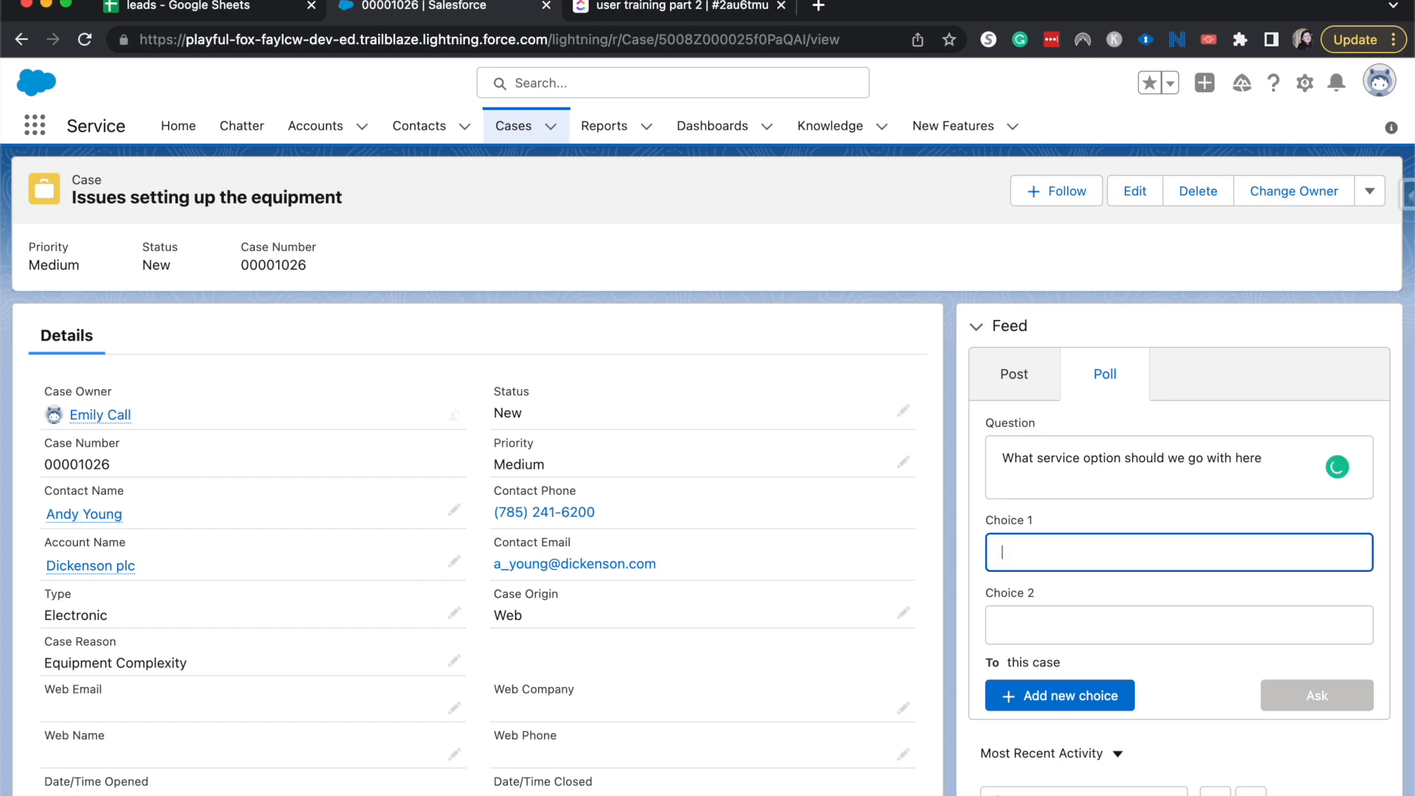
{"action": "type", "text": "option 21"}
{"action": "key", "text": "Tab"}
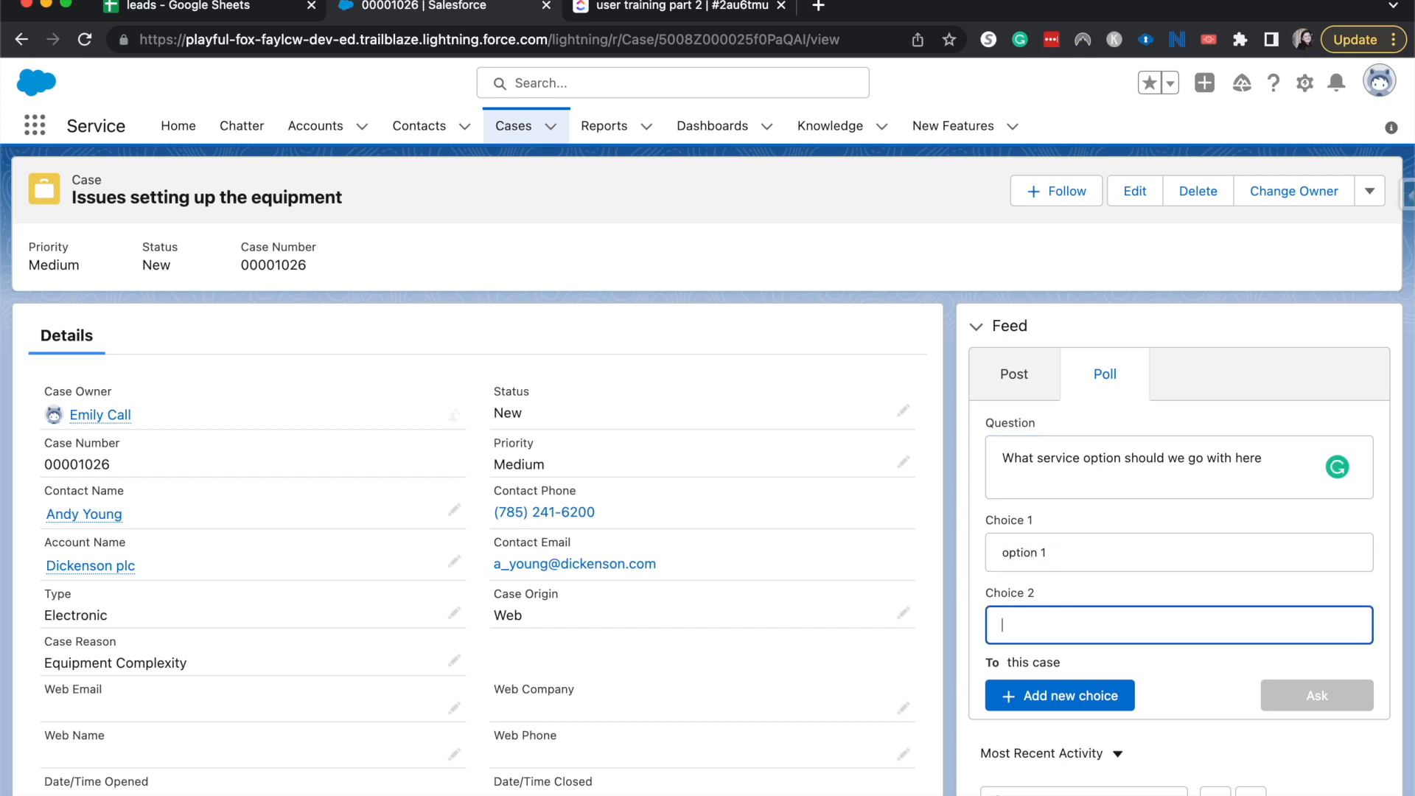
{"action": "type", "text": "optio"}
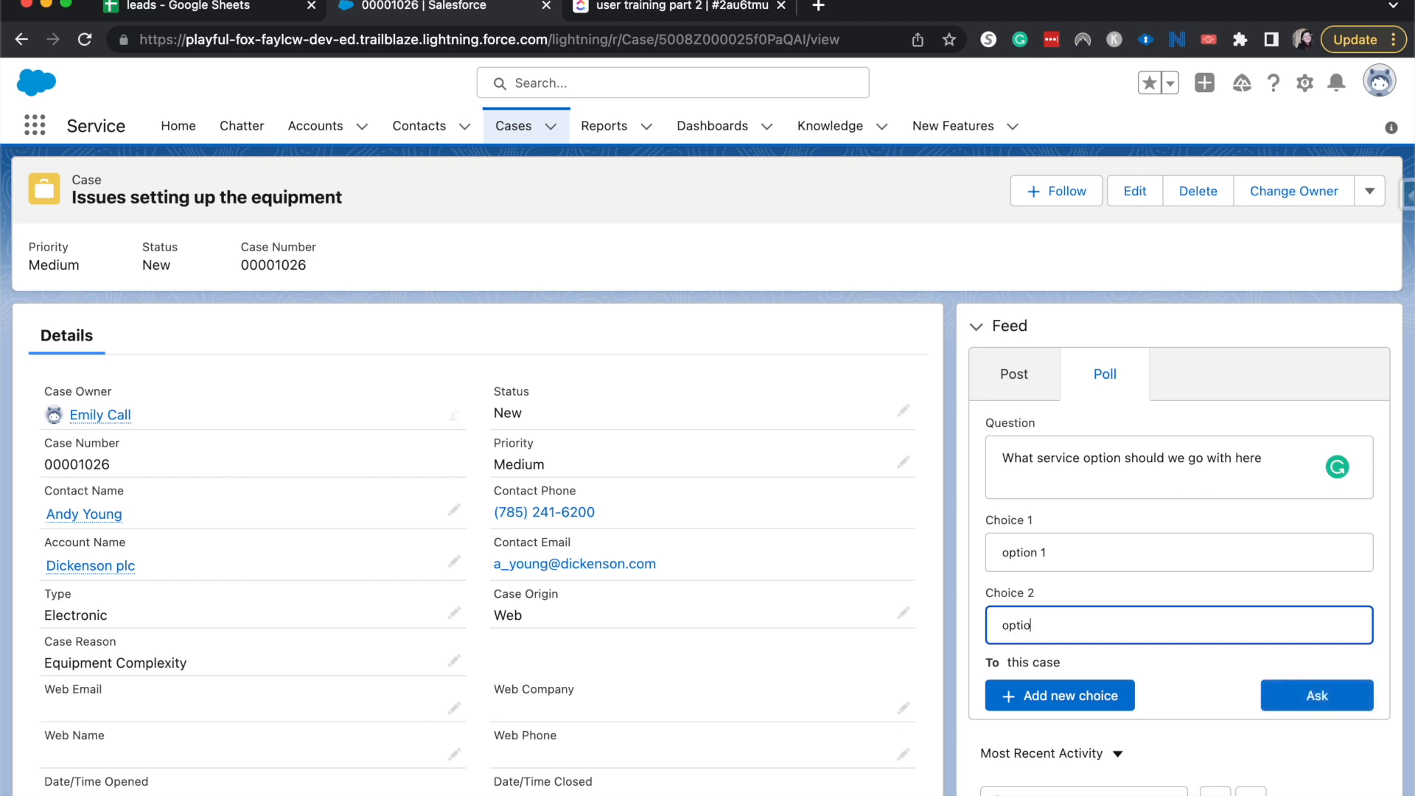
{"action": "type", "text": "n 2"}
{"action": "left_click", "coordinate": [1284, 692]}
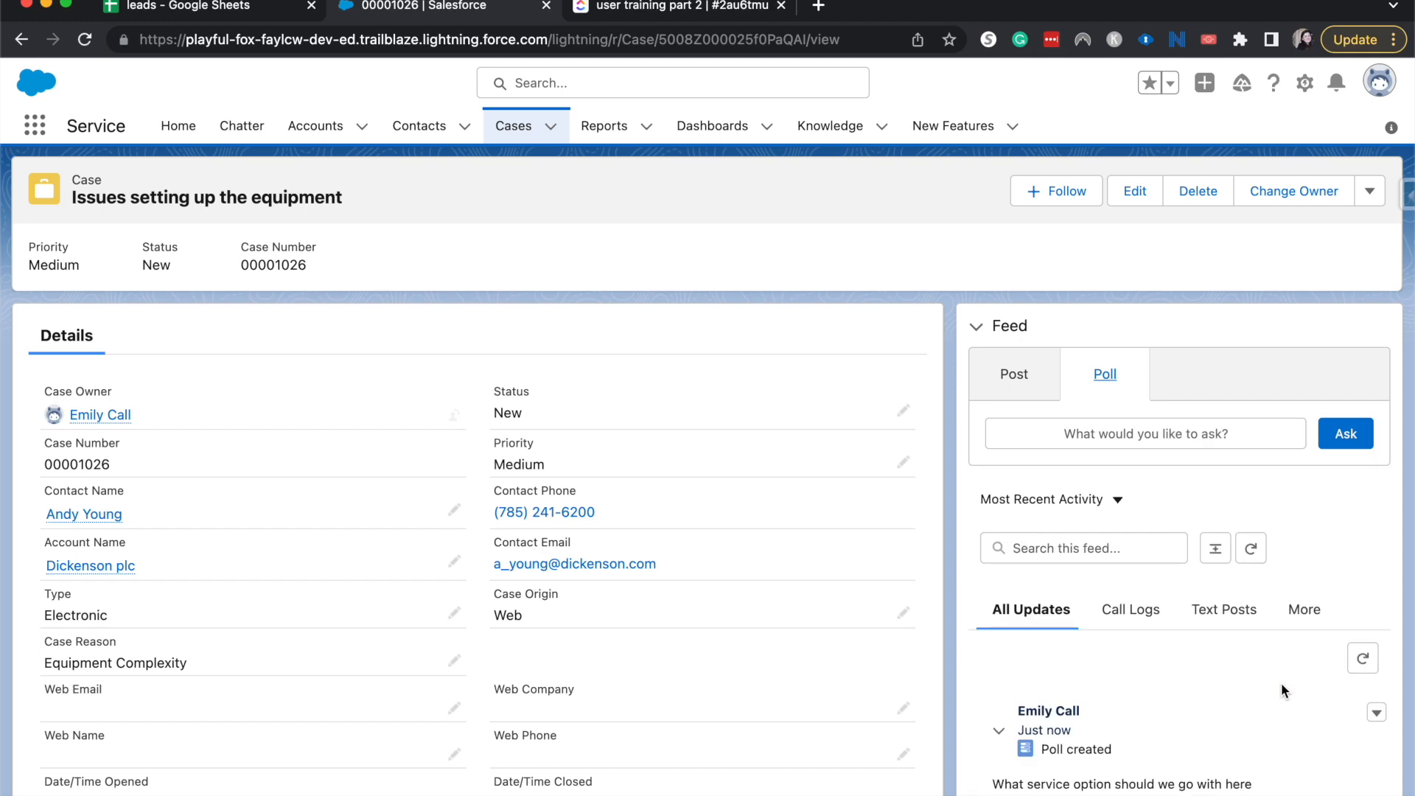
Find Opportunities by searching the available items for "opp" and open the Express Logistics Portable Truck Generators opportunity.
{"action": "scroll", "coordinate": [1281, 683], "scroll_direction": "down", "scroll_amount": 3}
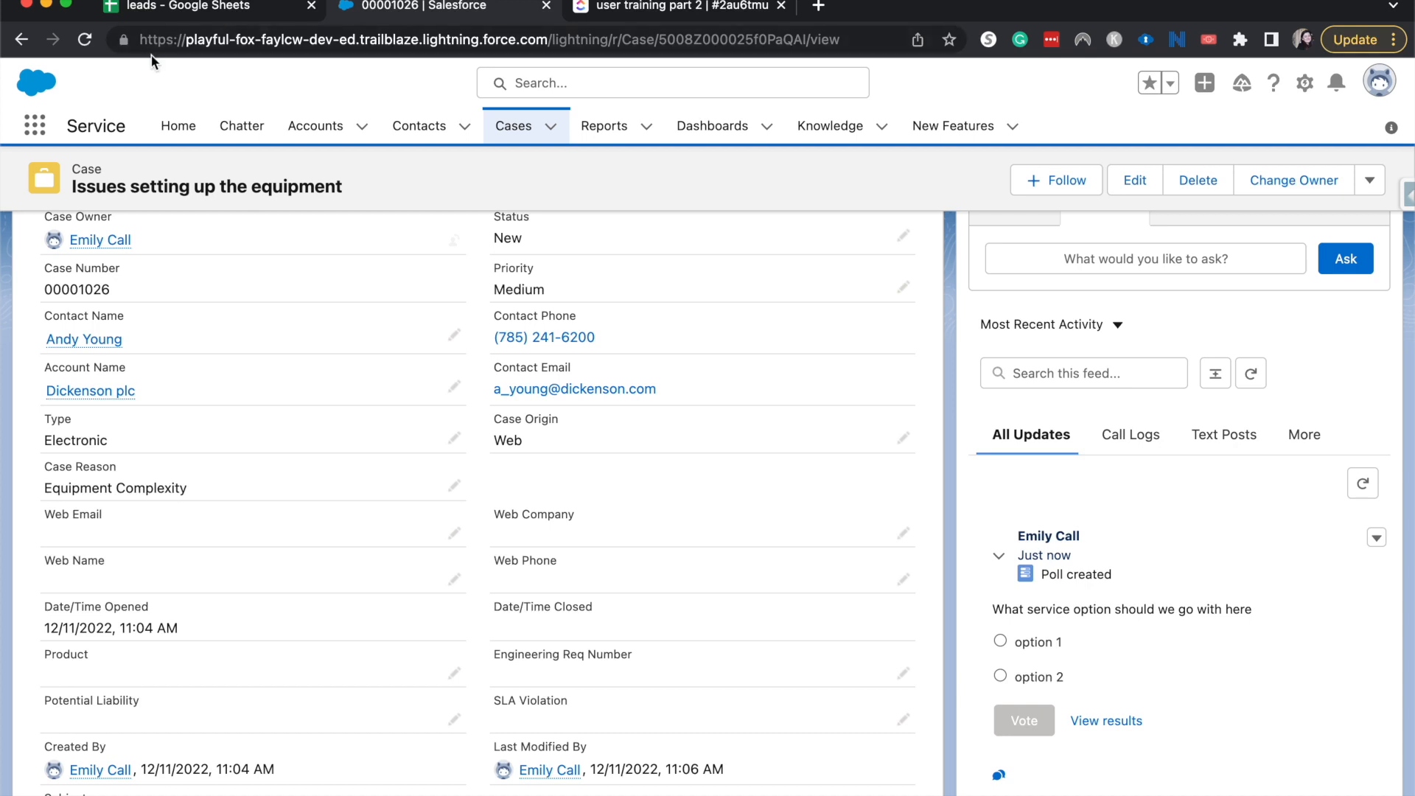
{"action": "left_click", "coordinate": [301, 130]}
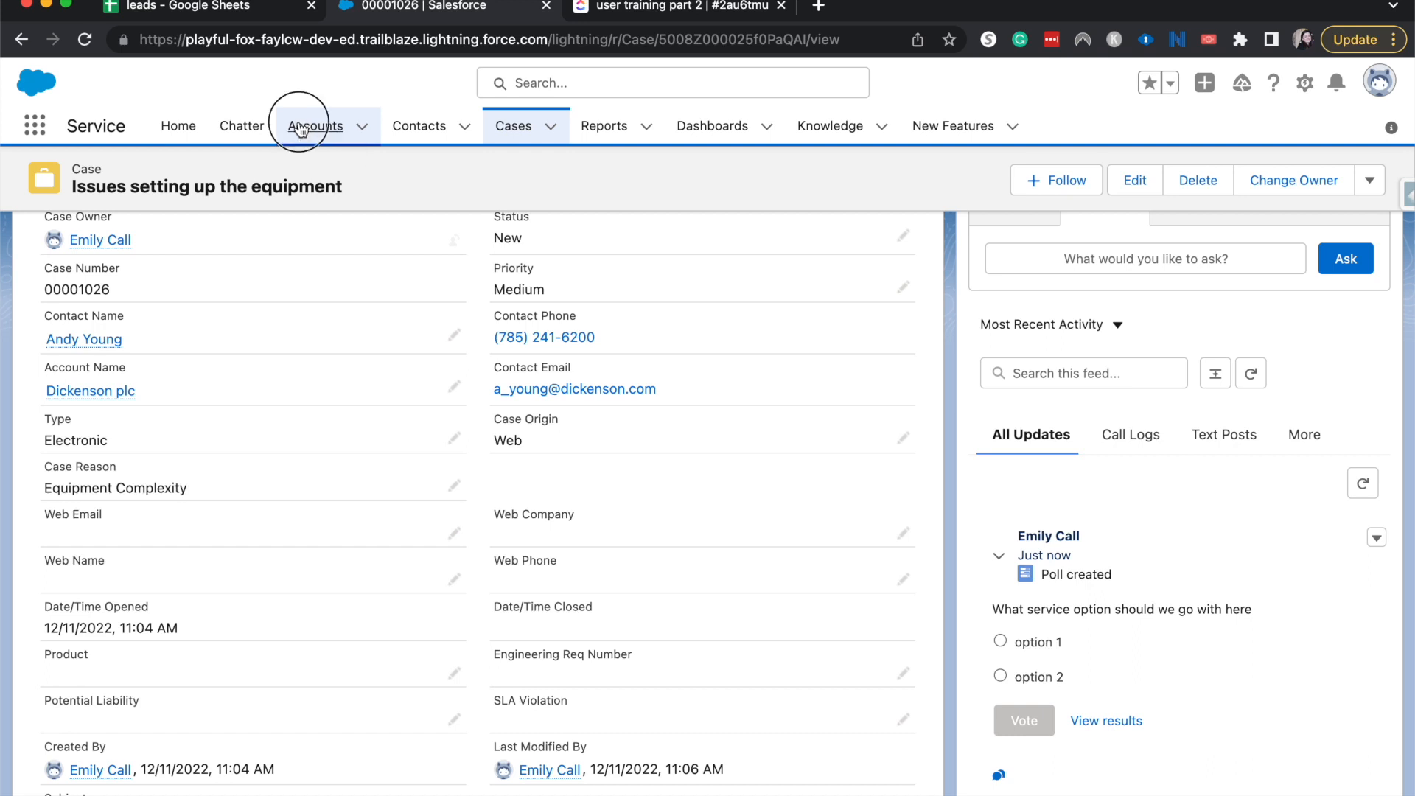
{"action": "left_click", "coordinate": [38, 123]}
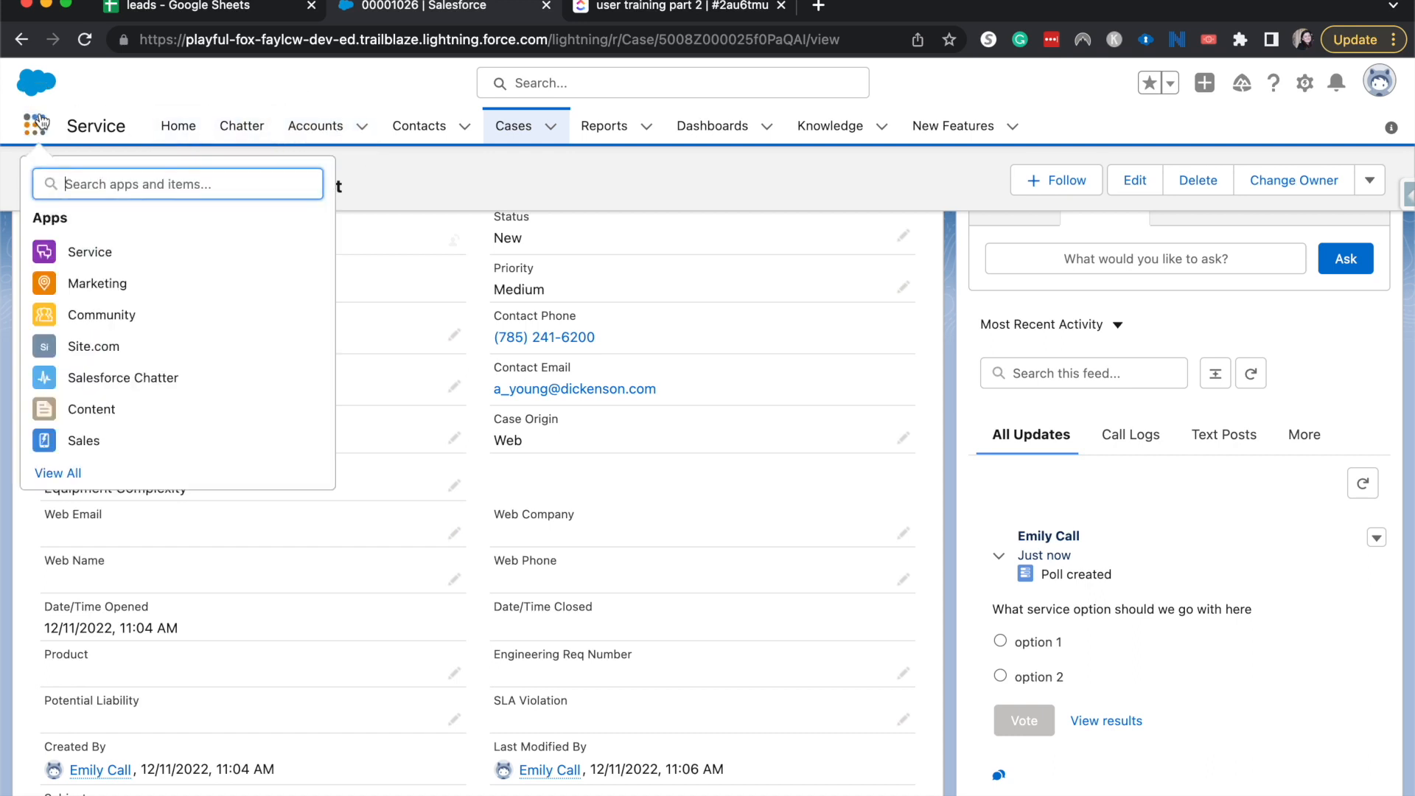
{"action": "type", "text": "opp"}
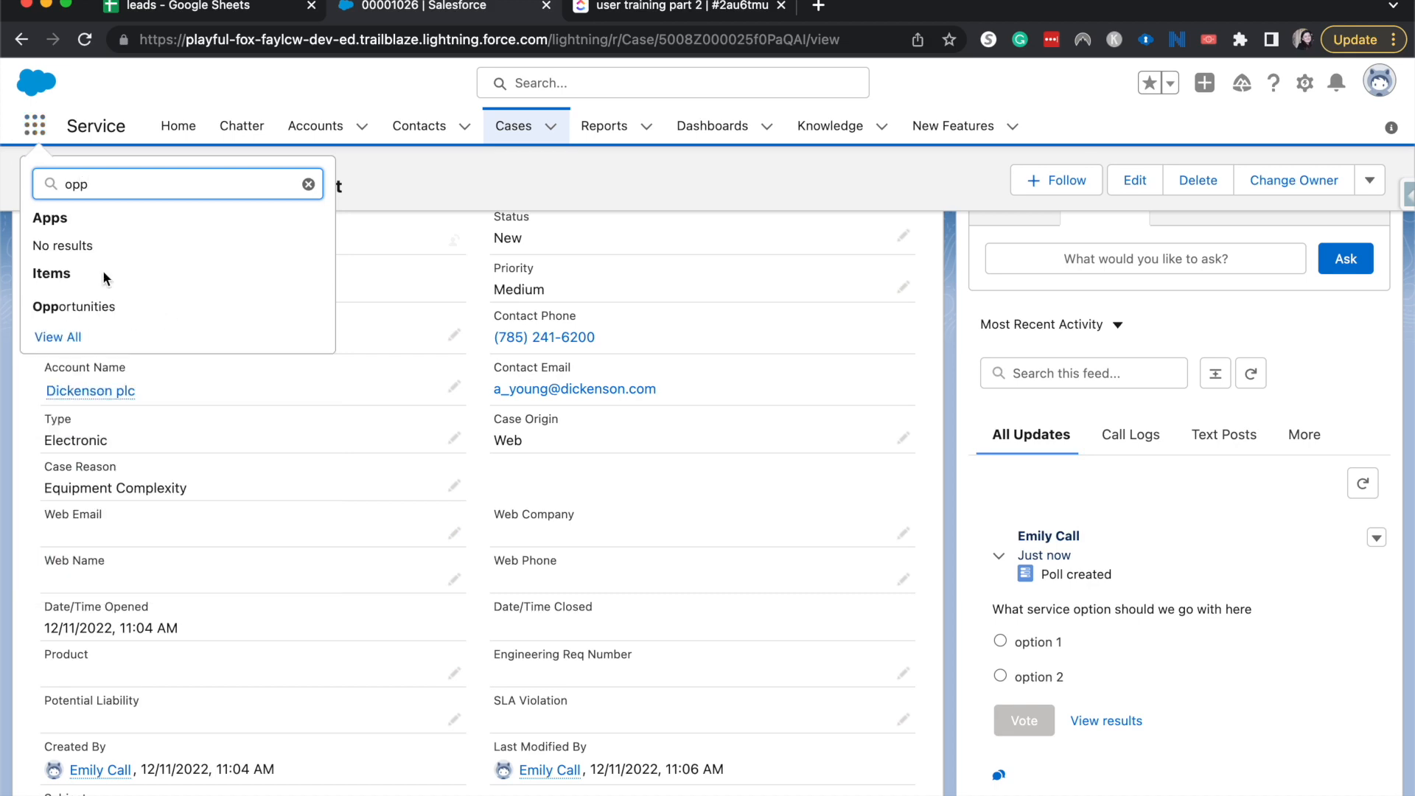
{"action": "left_click", "coordinate": [108, 306]}
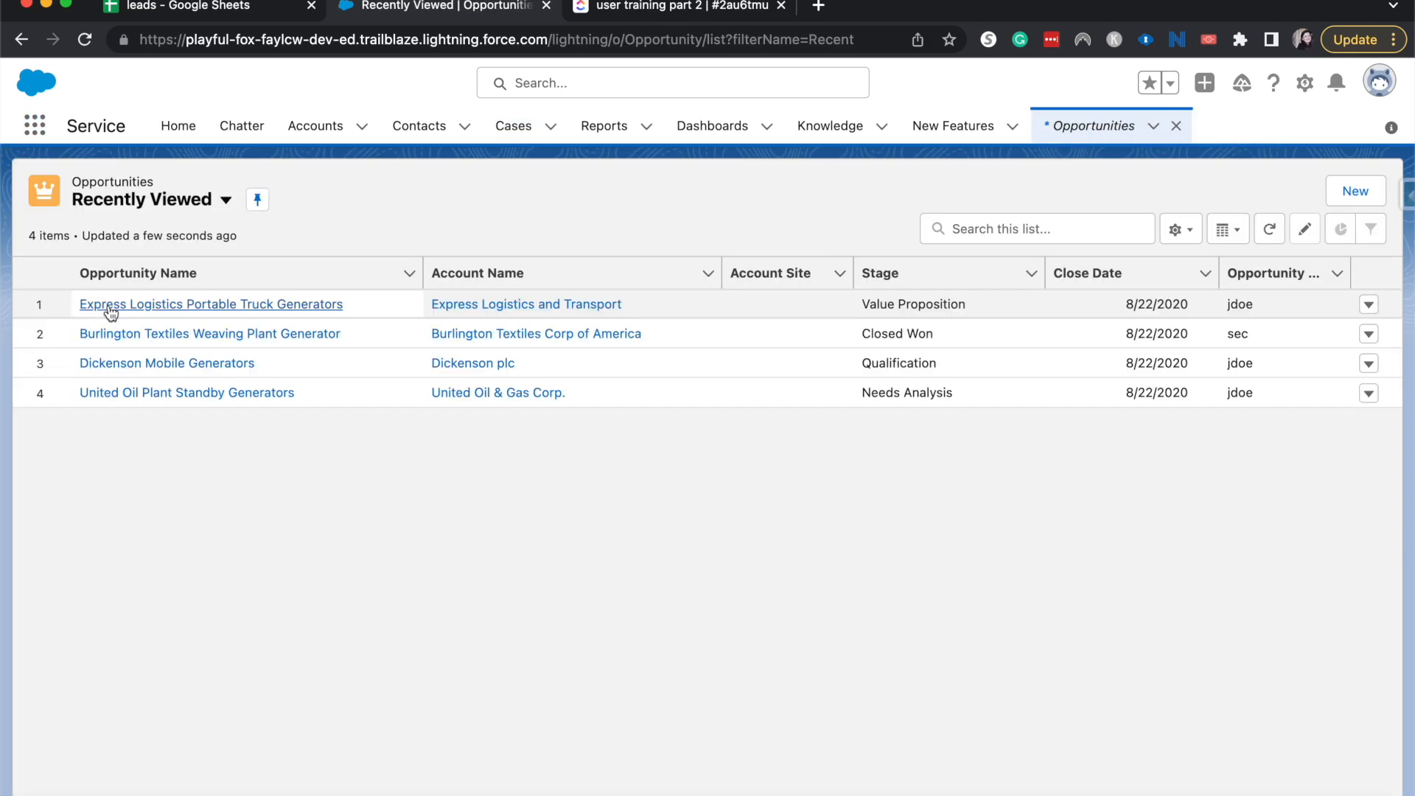
{"action": "left_click", "coordinate": [111, 305]}
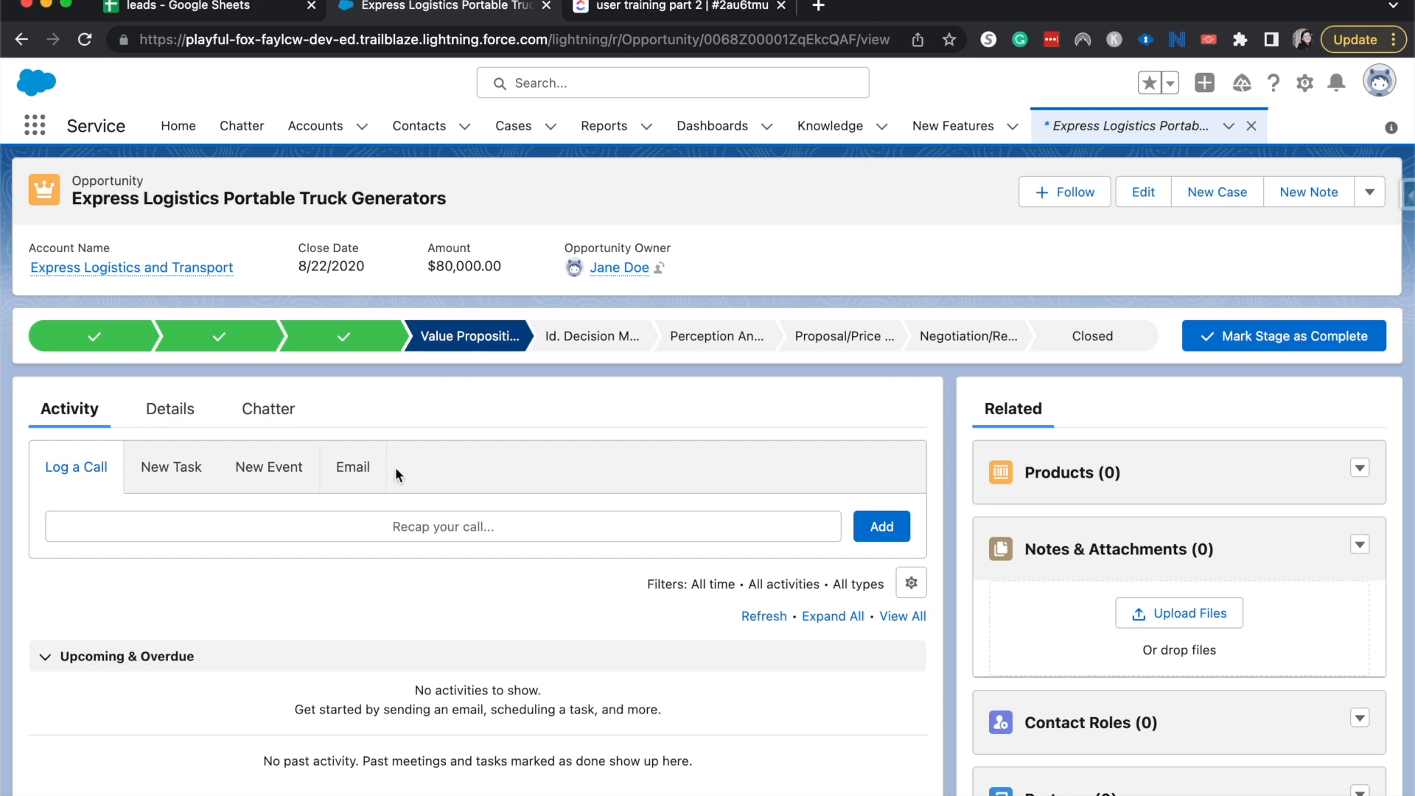
Open the opportunity's Chatter feed and review its existing updates.
{"action": "scroll", "coordinate": [342, 362], "scroll_direction": "down", "scroll_amount": 5}
{"action": "scroll", "coordinate": [347, 363], "scroll_direction": "up", "scroll_amount": 6}
{"action": "left_click", "coordinate": [261, 425]}
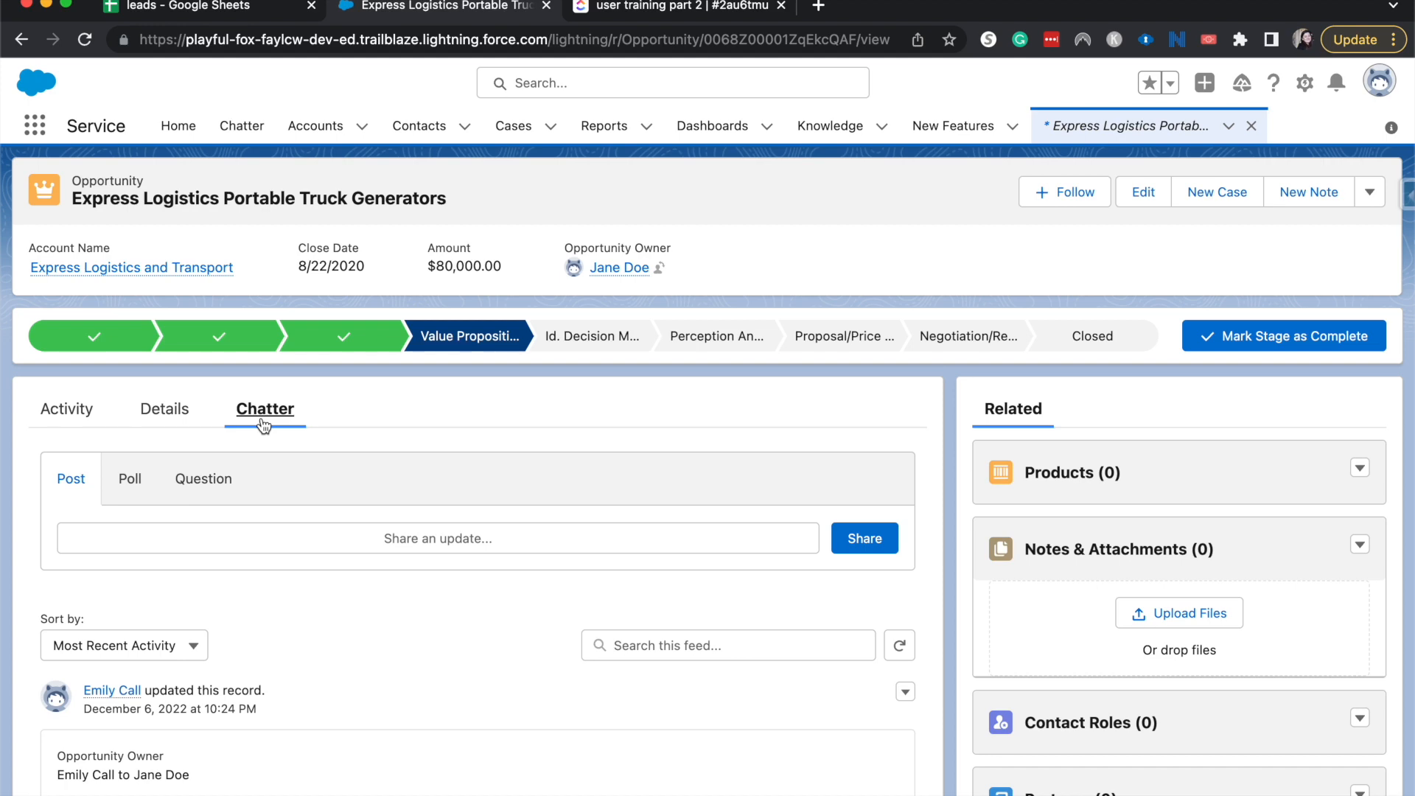
{"action": "scroll", "coordinate": [189, 722], "scroll_direction": "down", "scroll_amount": 4}
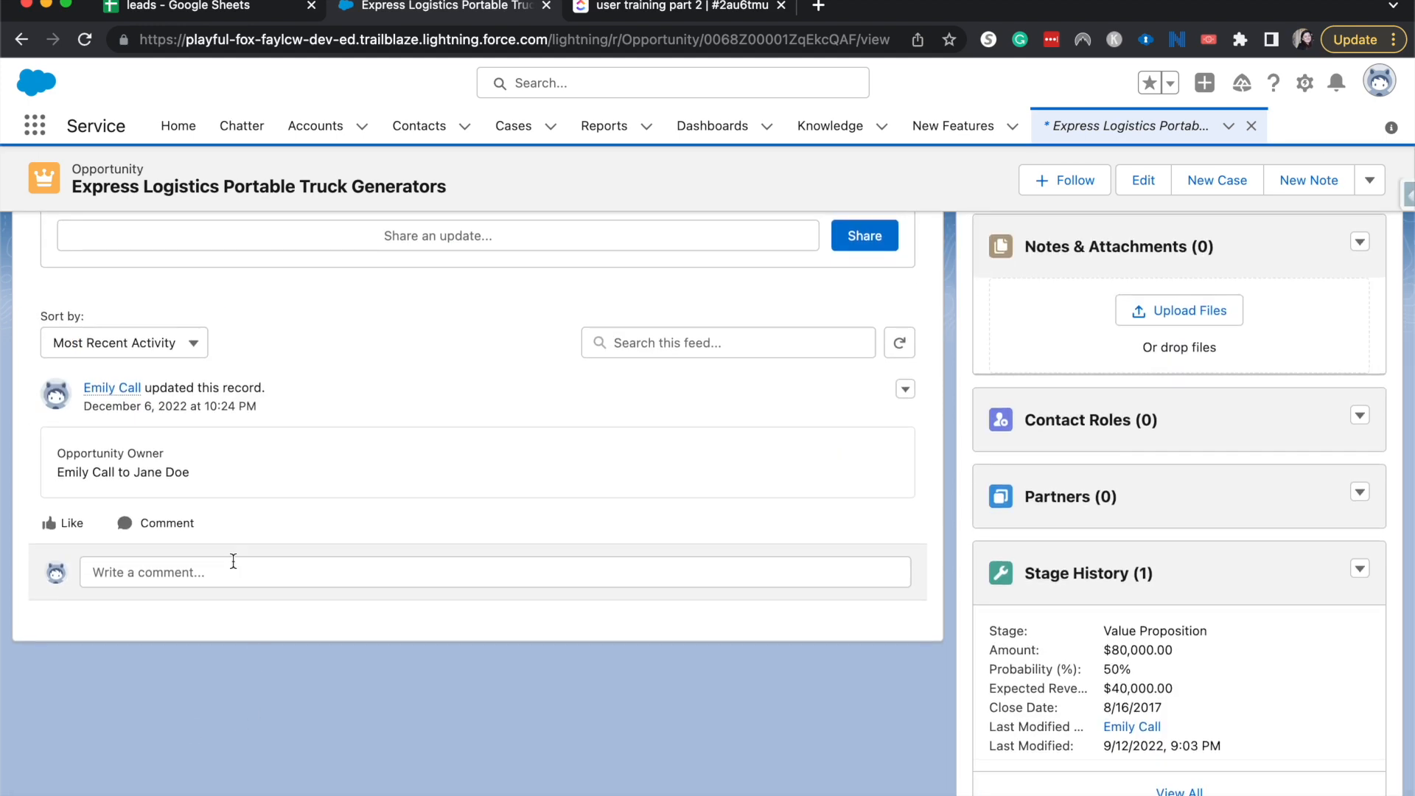
{"action": "scroll", "coordinate": [233, 561], "scroll_direction": "up", "scroll_amount": 3}
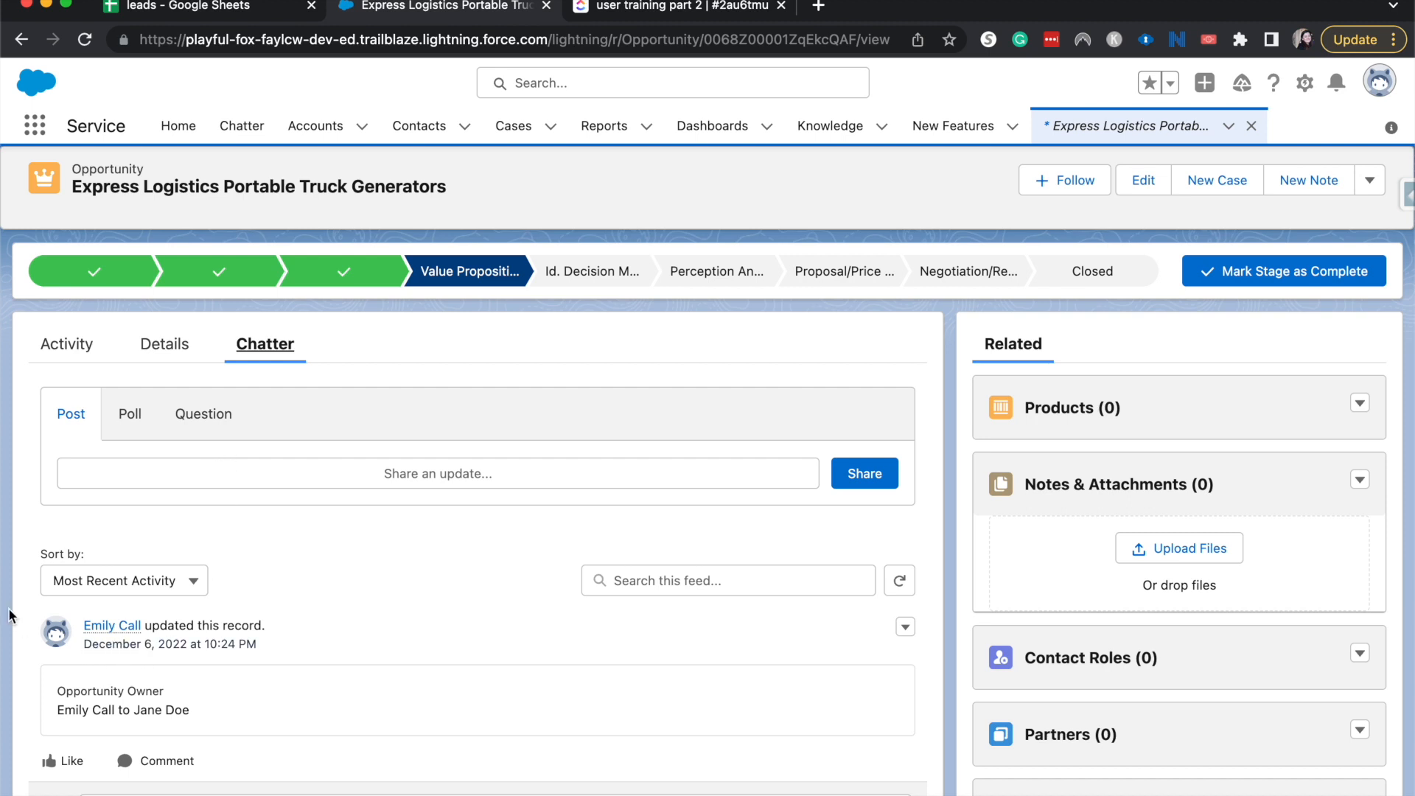
Start a Chatter question on the opportunity that reads "How much discount can I give them".
{"action": "left_click", "coordinate": [188, 413]}
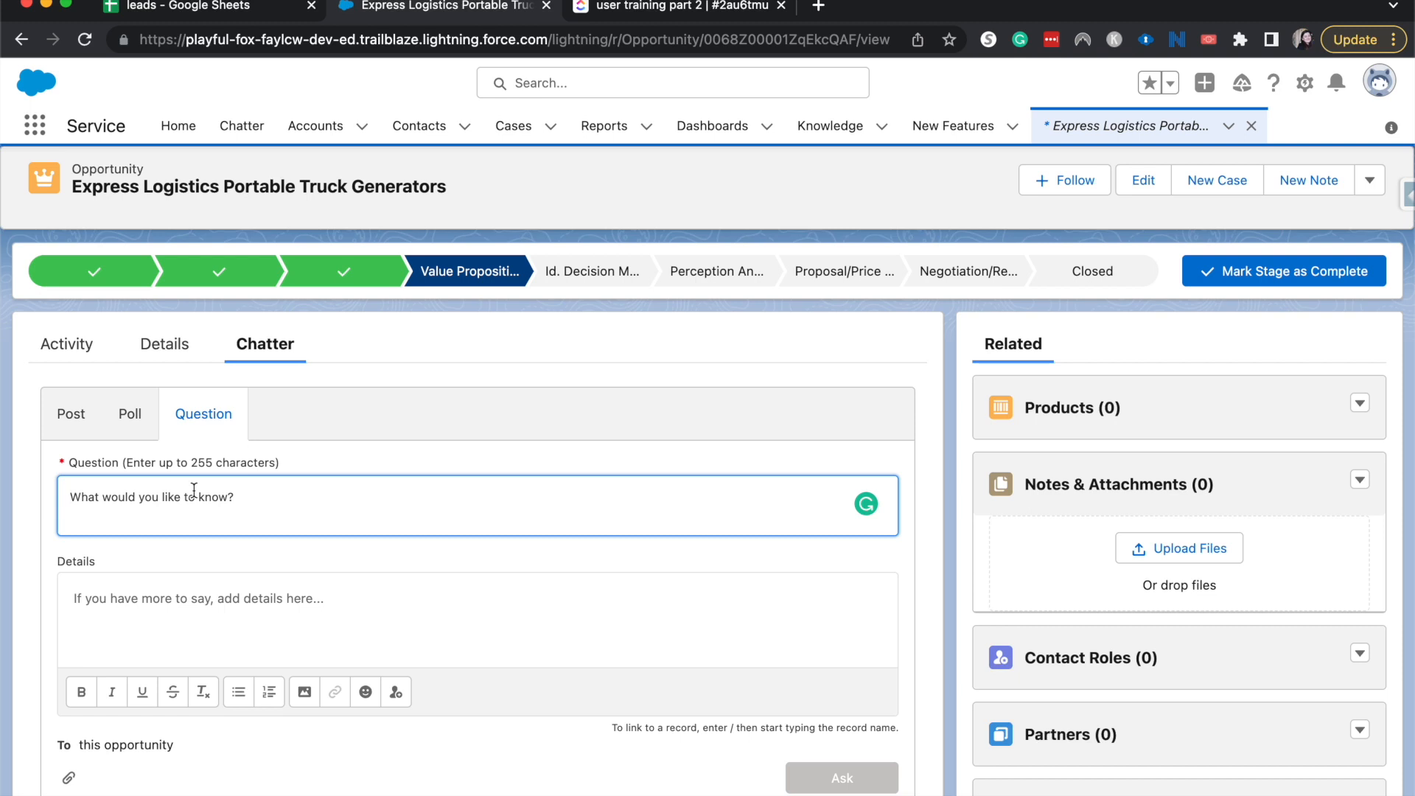
{"action": "type", "text": "How much "}
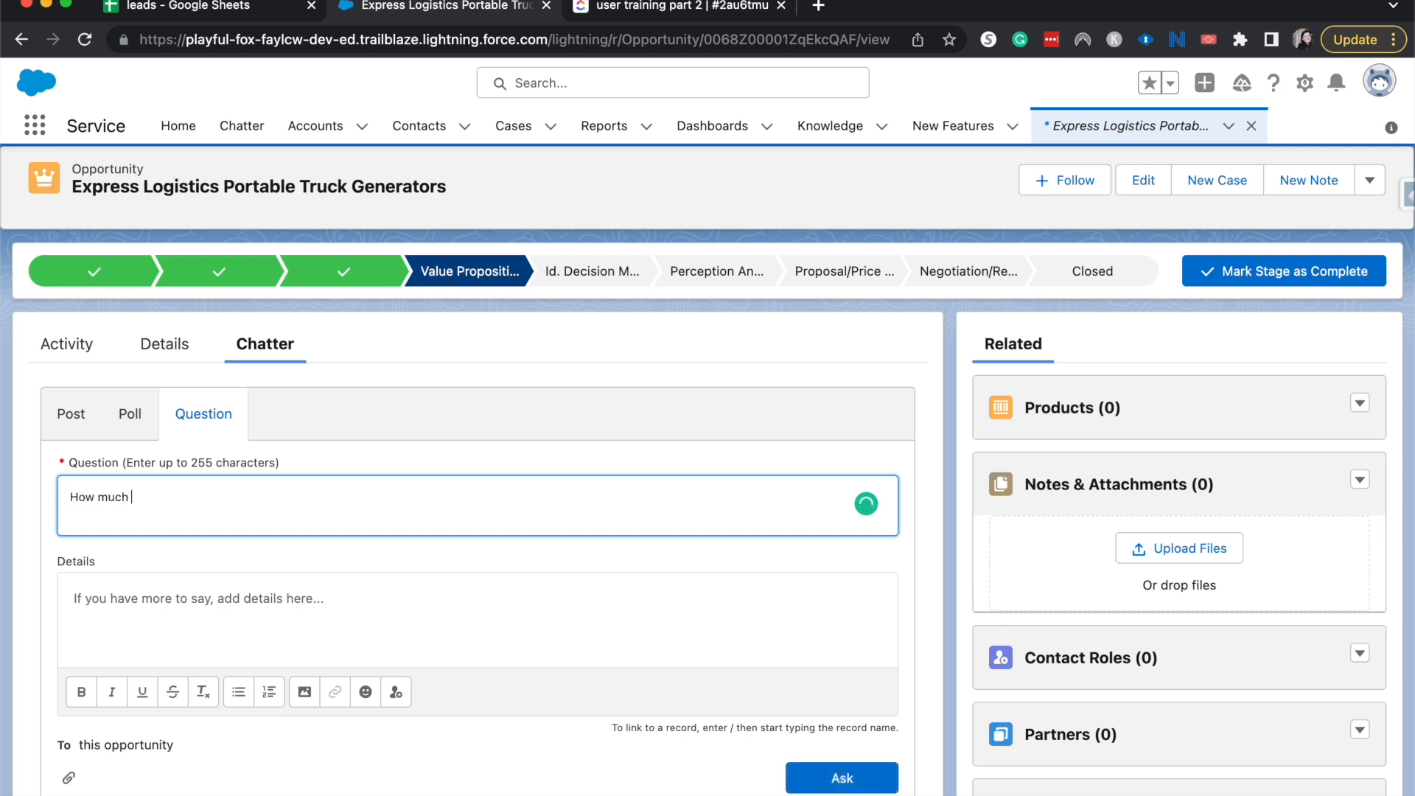
{"action": "type", "text": "discount can I fi"}
{"action": "key", "text": "BackSpace"}
{"action": "type", "text": "give them @"}
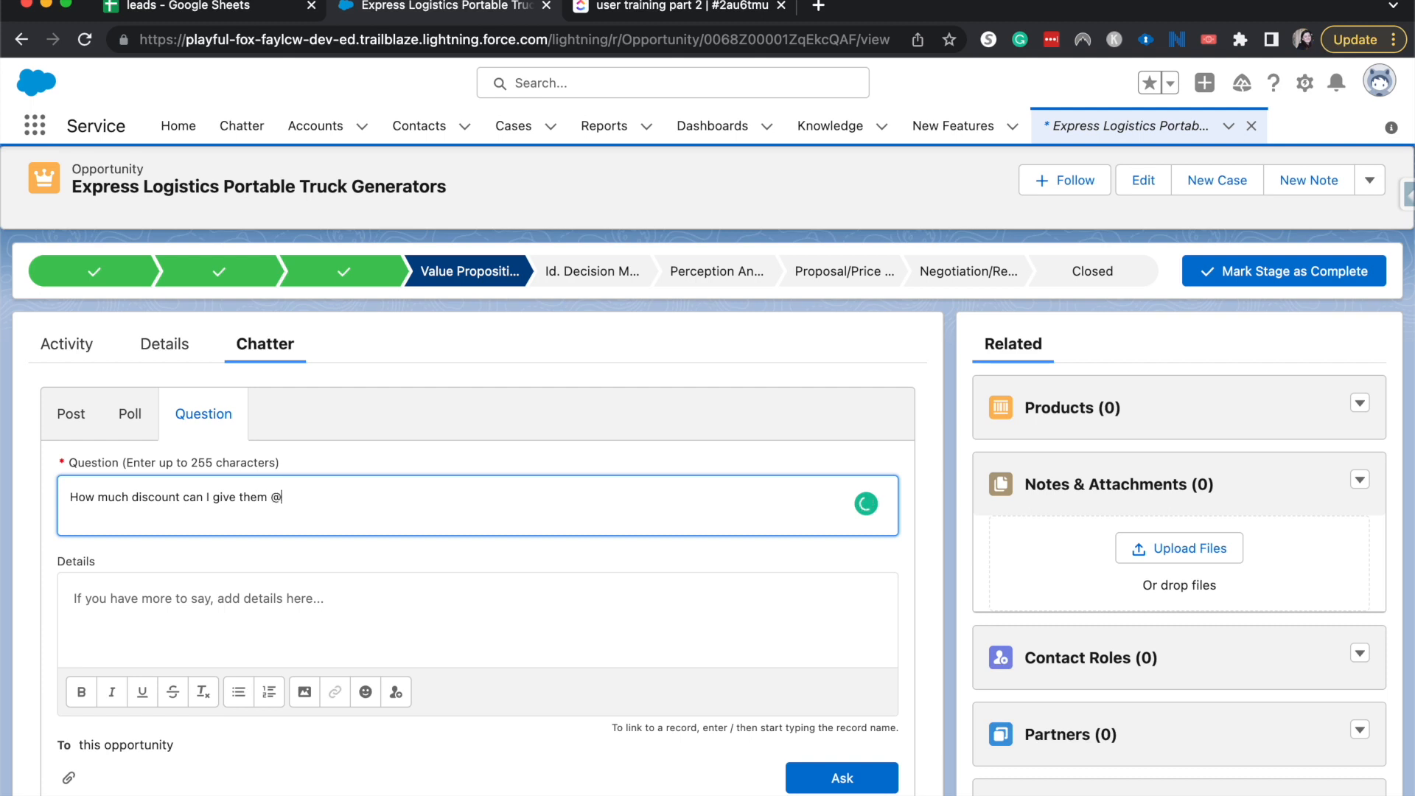
{"action": "key", "text": "BackSpace"}
Insert a mention sign (@) in the question's details, look at the emoji choices, and post the question to the opportunity.
{"action": "left_click", "coordinate": [214, 595]}
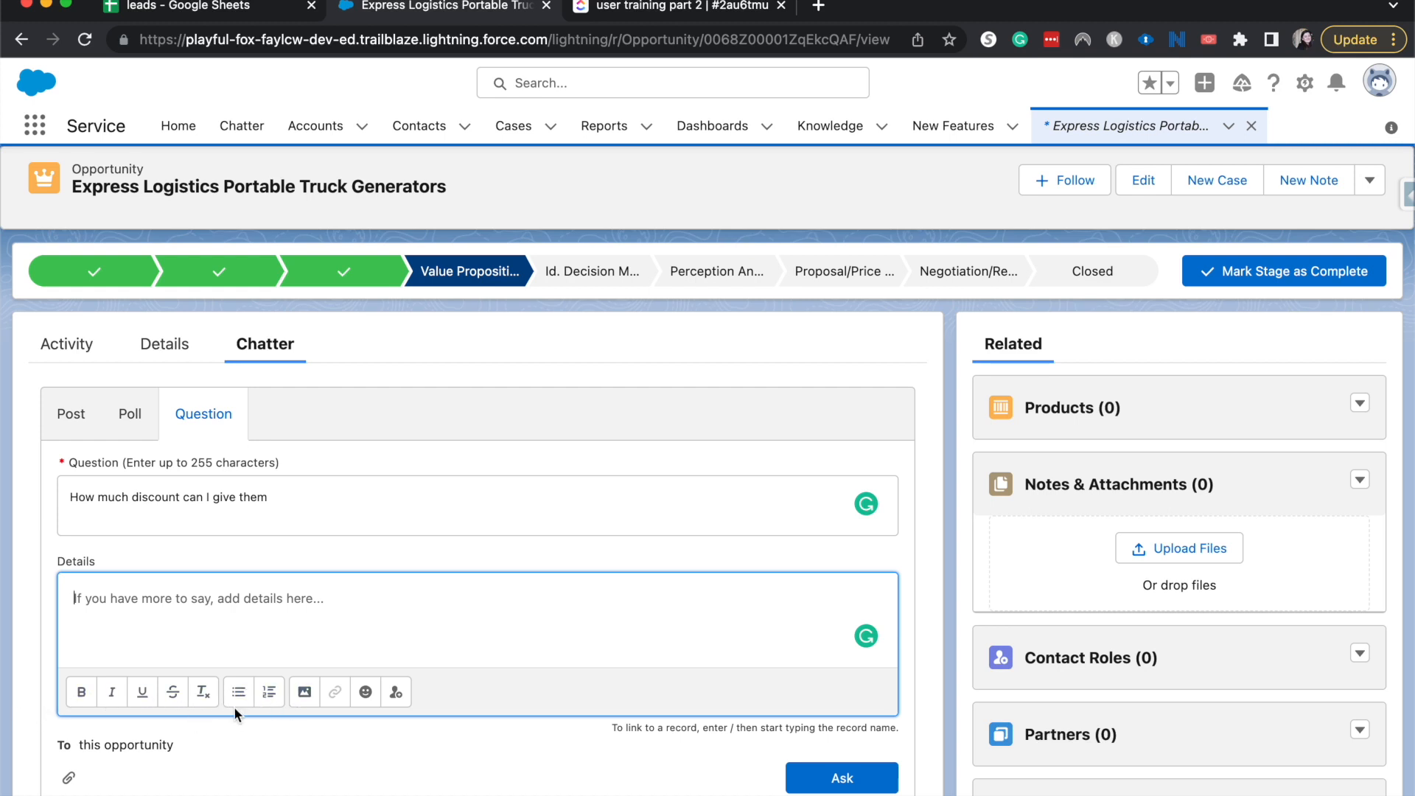
{"action": "left_click", "coordinate": [391, 697]}
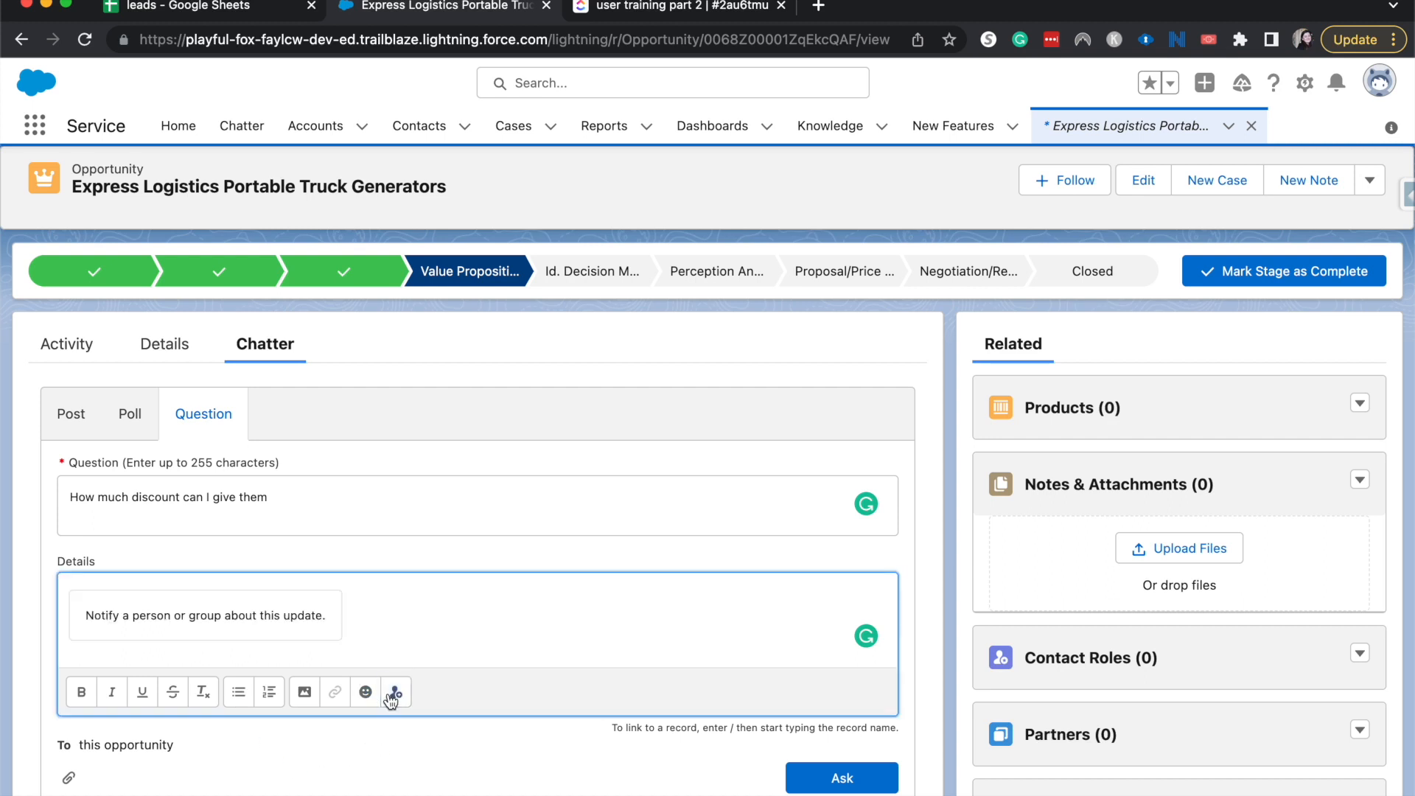
{"action": "left_click", "coordinate": [373, 690]}
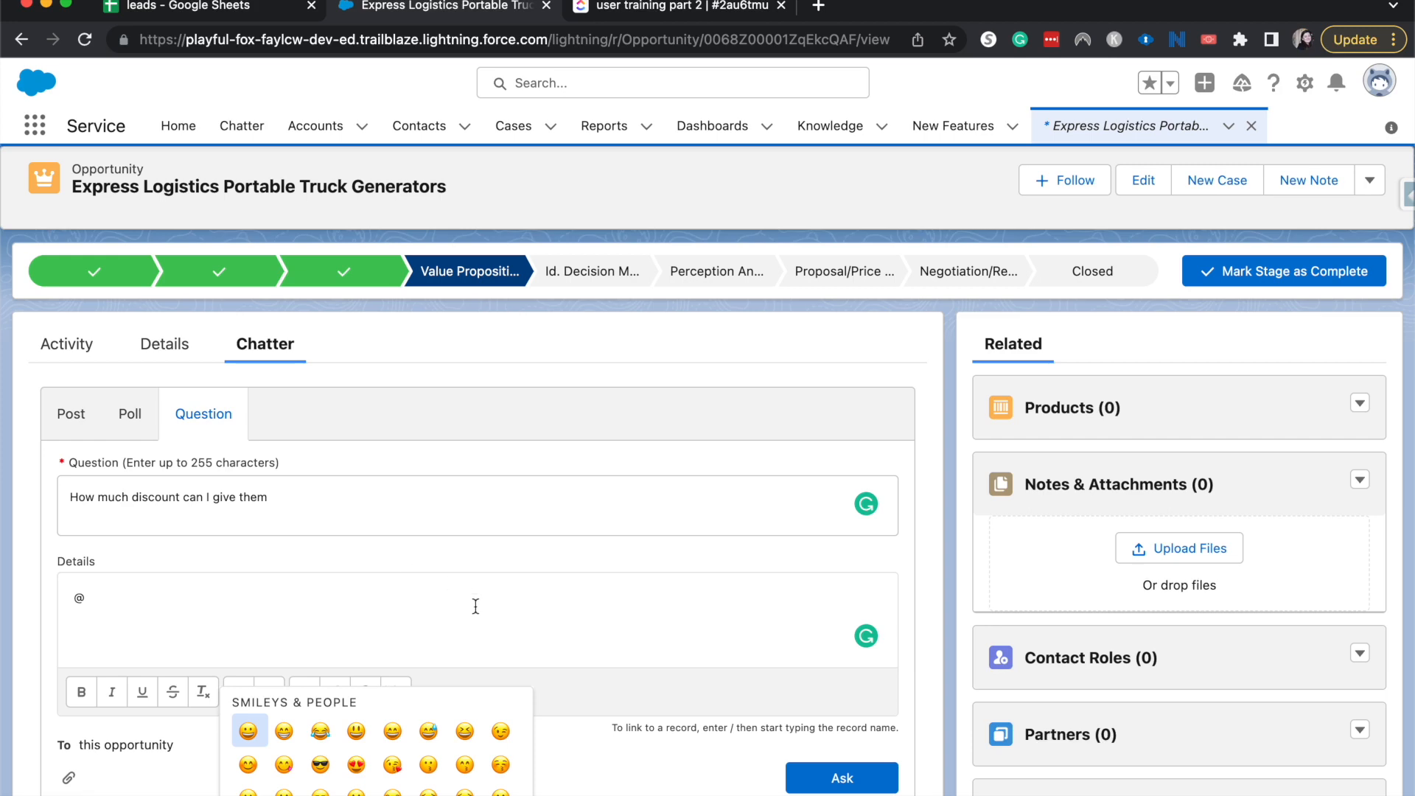
{"action": "left_click", "coordinate": [500, 634]}
{"action": "scroll", "coordinate": [500, 634], "scroll_direction": "down", "scroll_amount": 4}
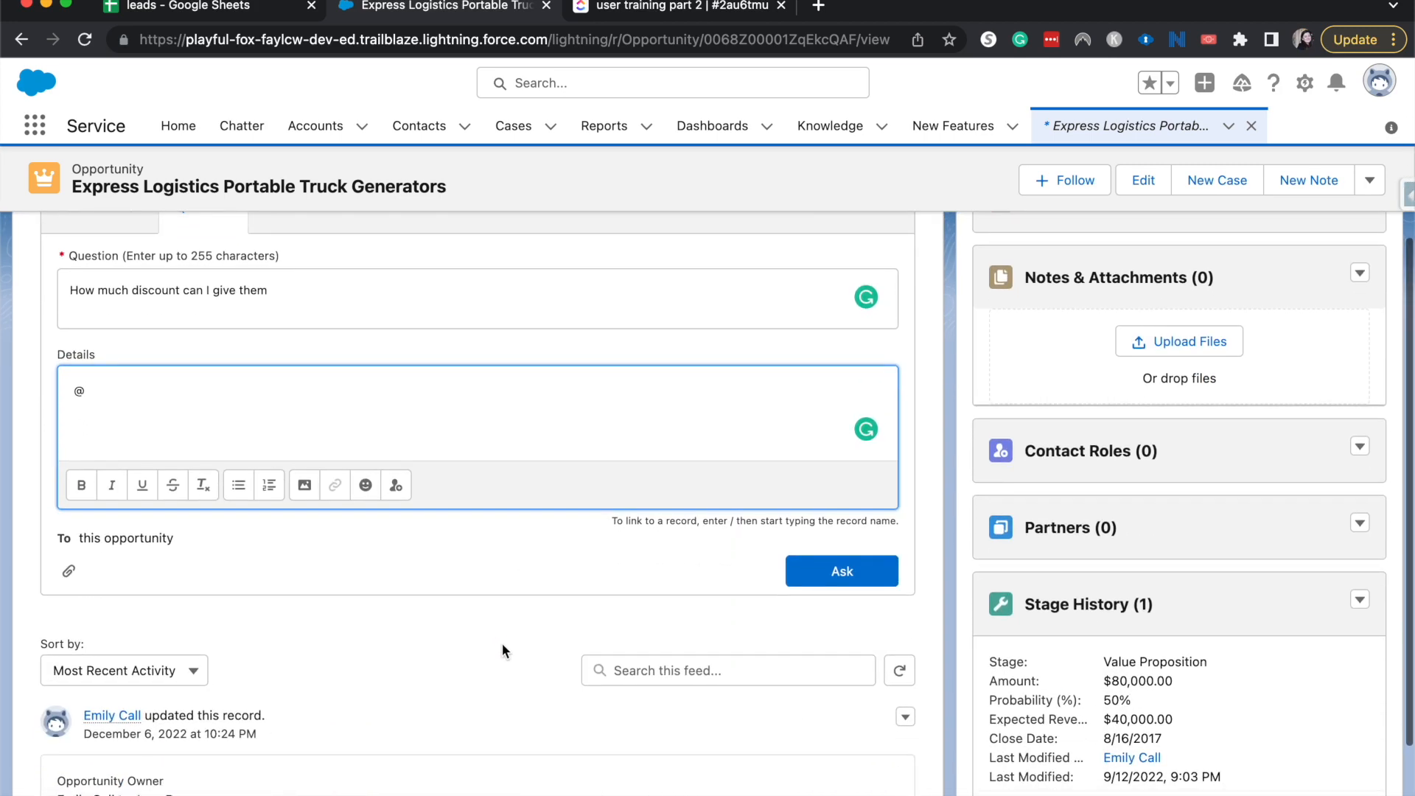
{"action": "left_click", "coordinate": [826, 570]}
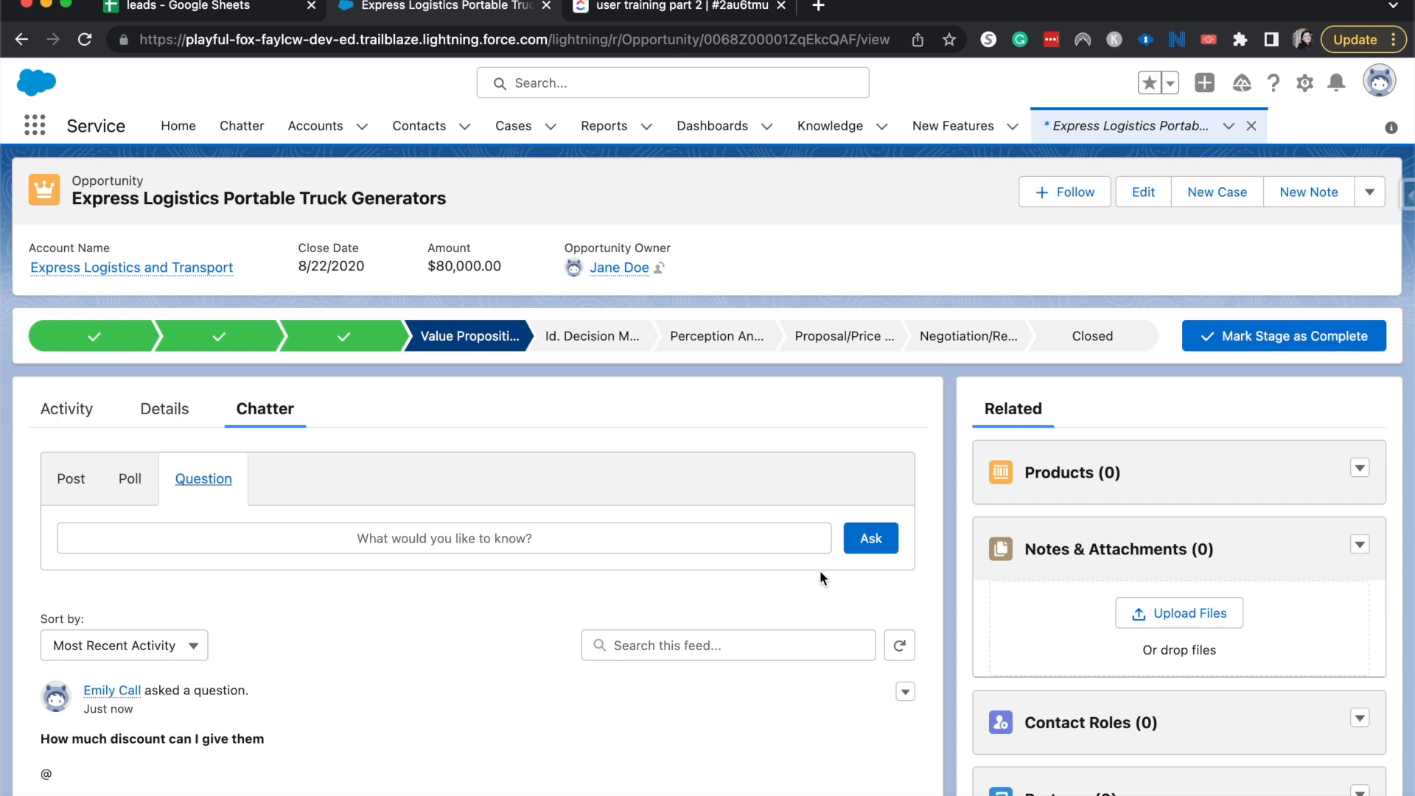
Open the Chatter home feed and review the To Me and Company Highlights feeds.
{"action": "left_click", "coordinate": [254, 125]}
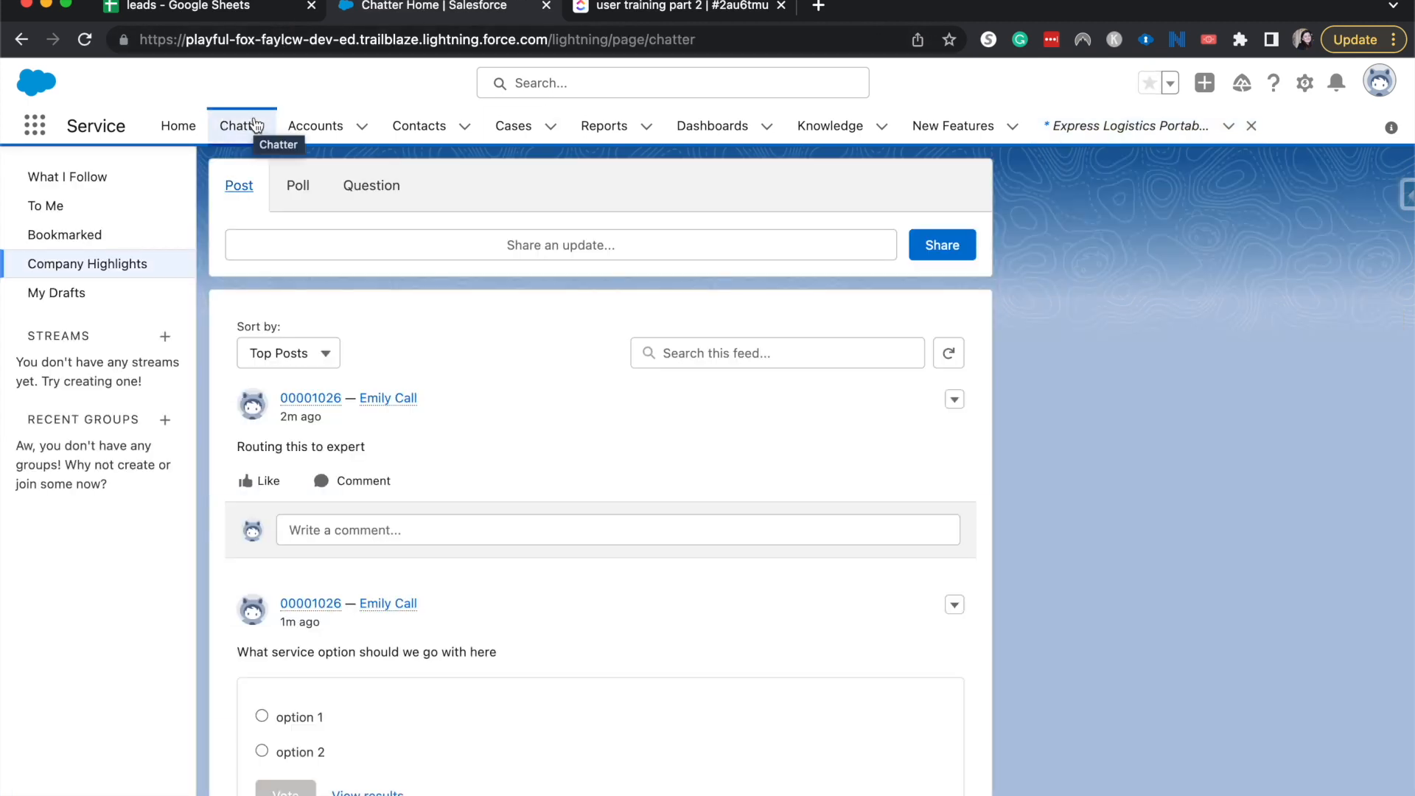
{"action": "left_click", "coordinate": [35, 119]}
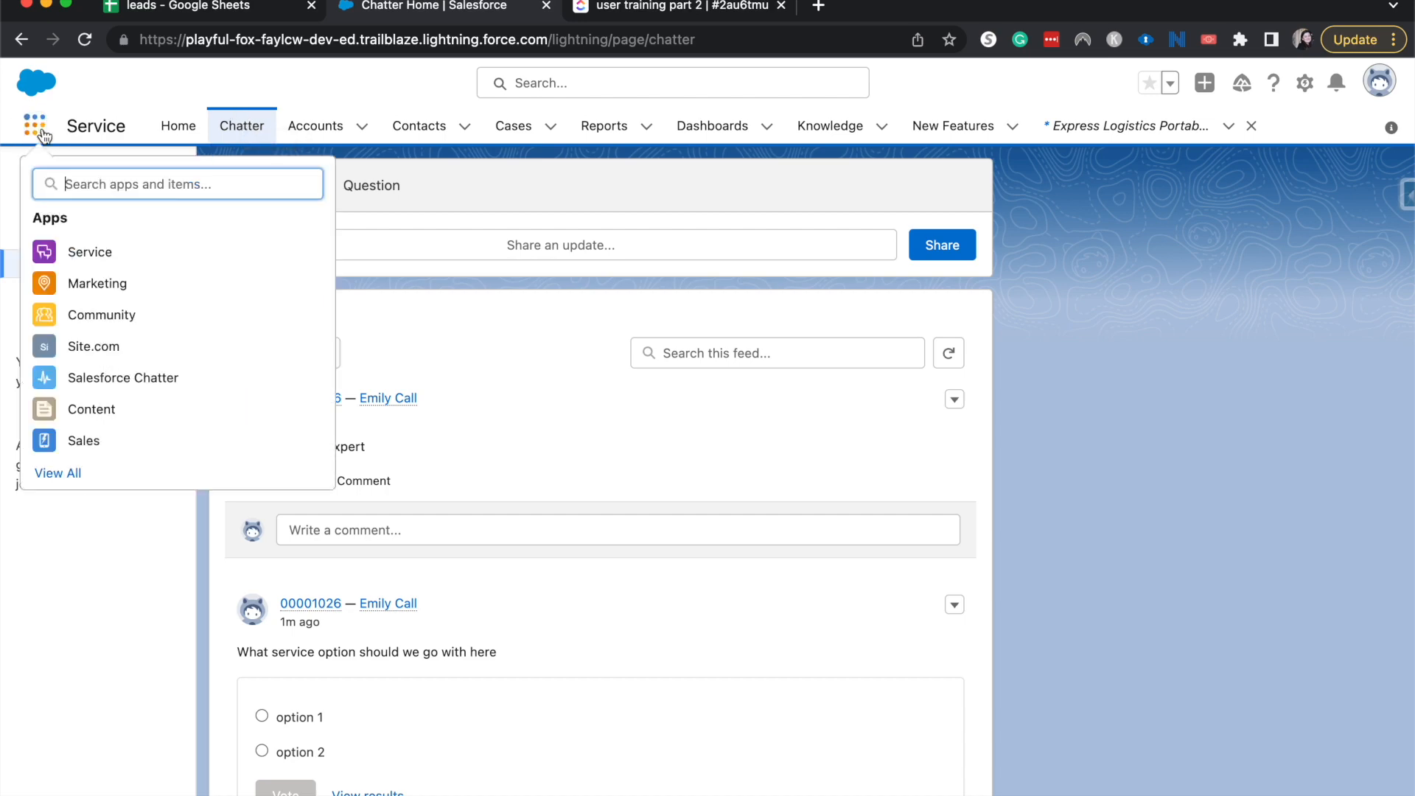
{"action": "left_click", "coordinate": [234, 131]}
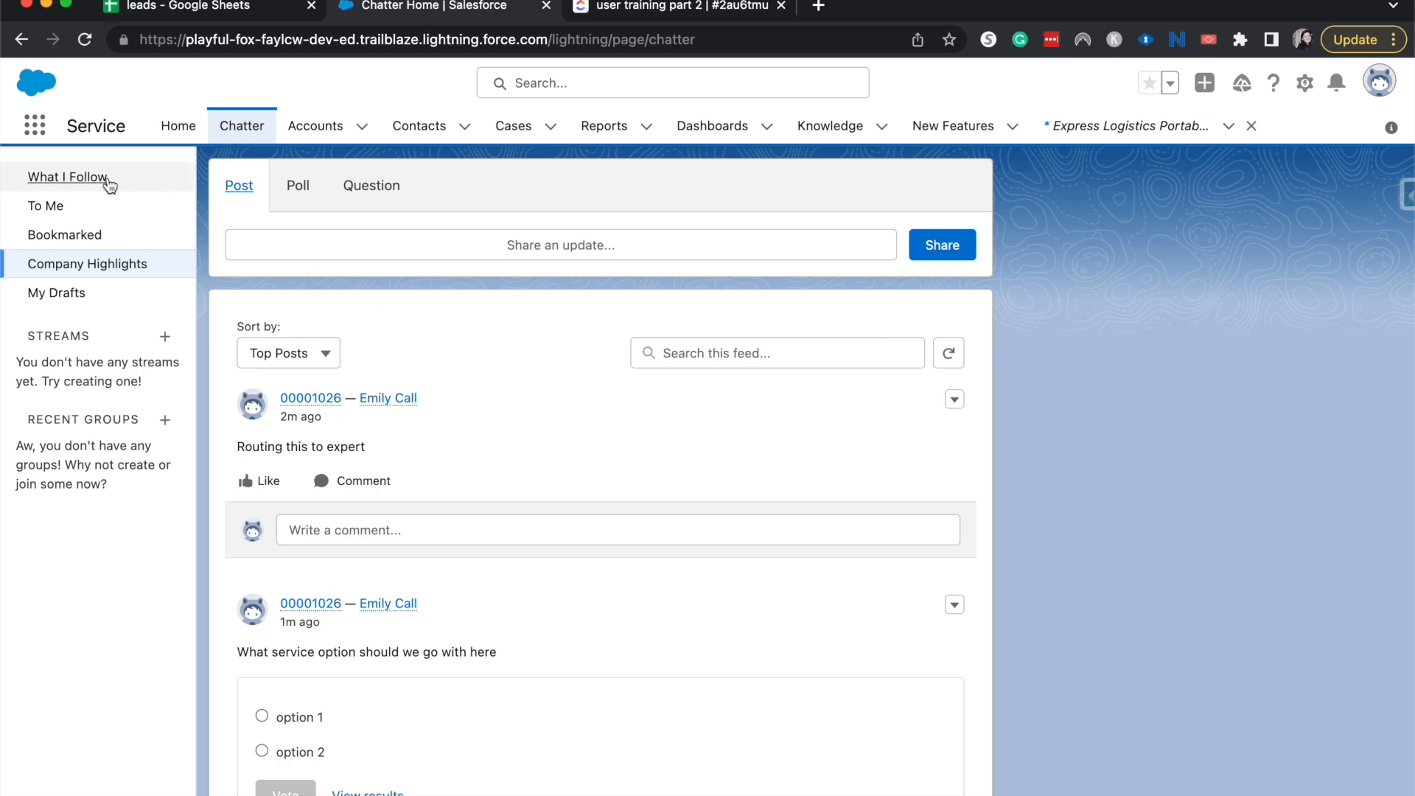
{"action": "left_click", "coordinate": [104, 204]}
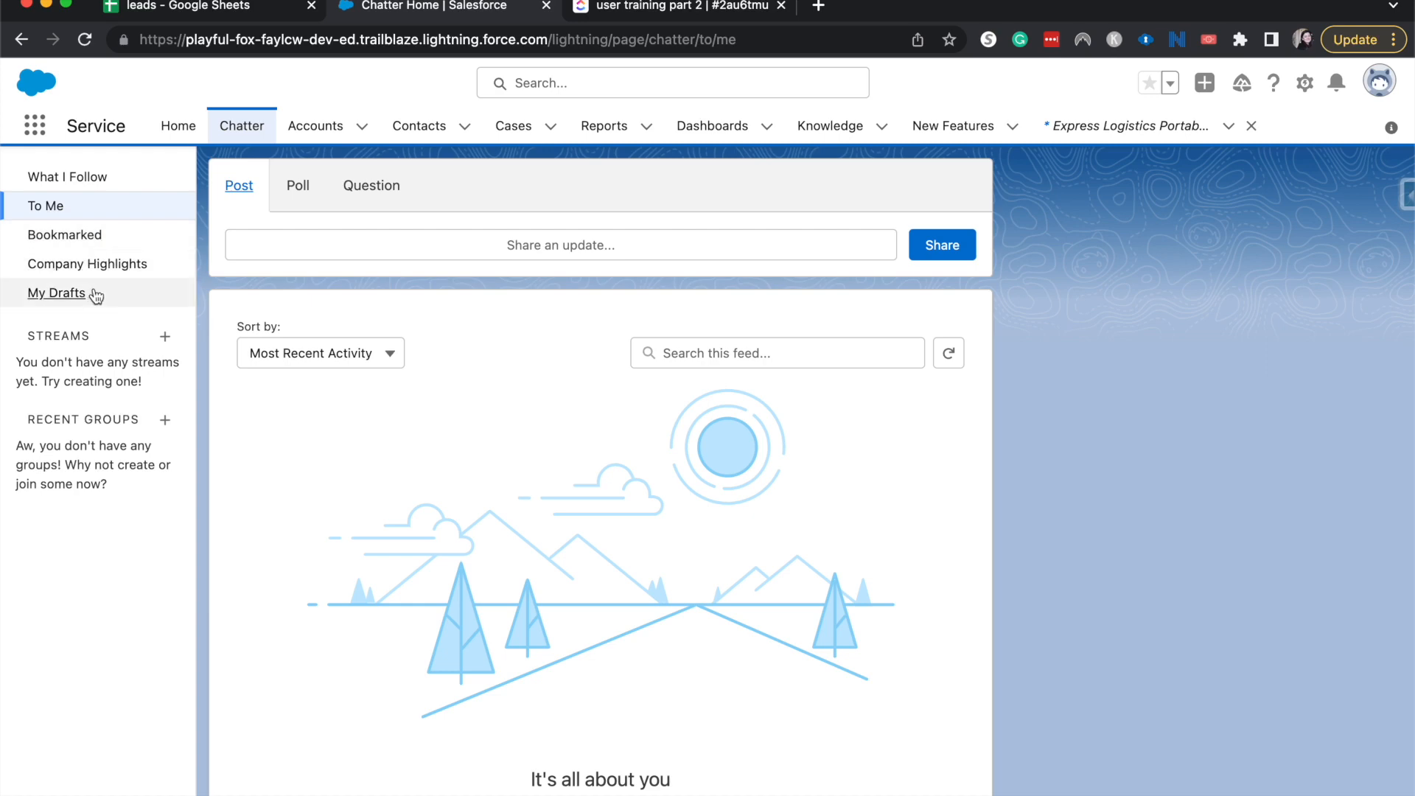
{"action": "left_click", "coordinate": [62, 270]}
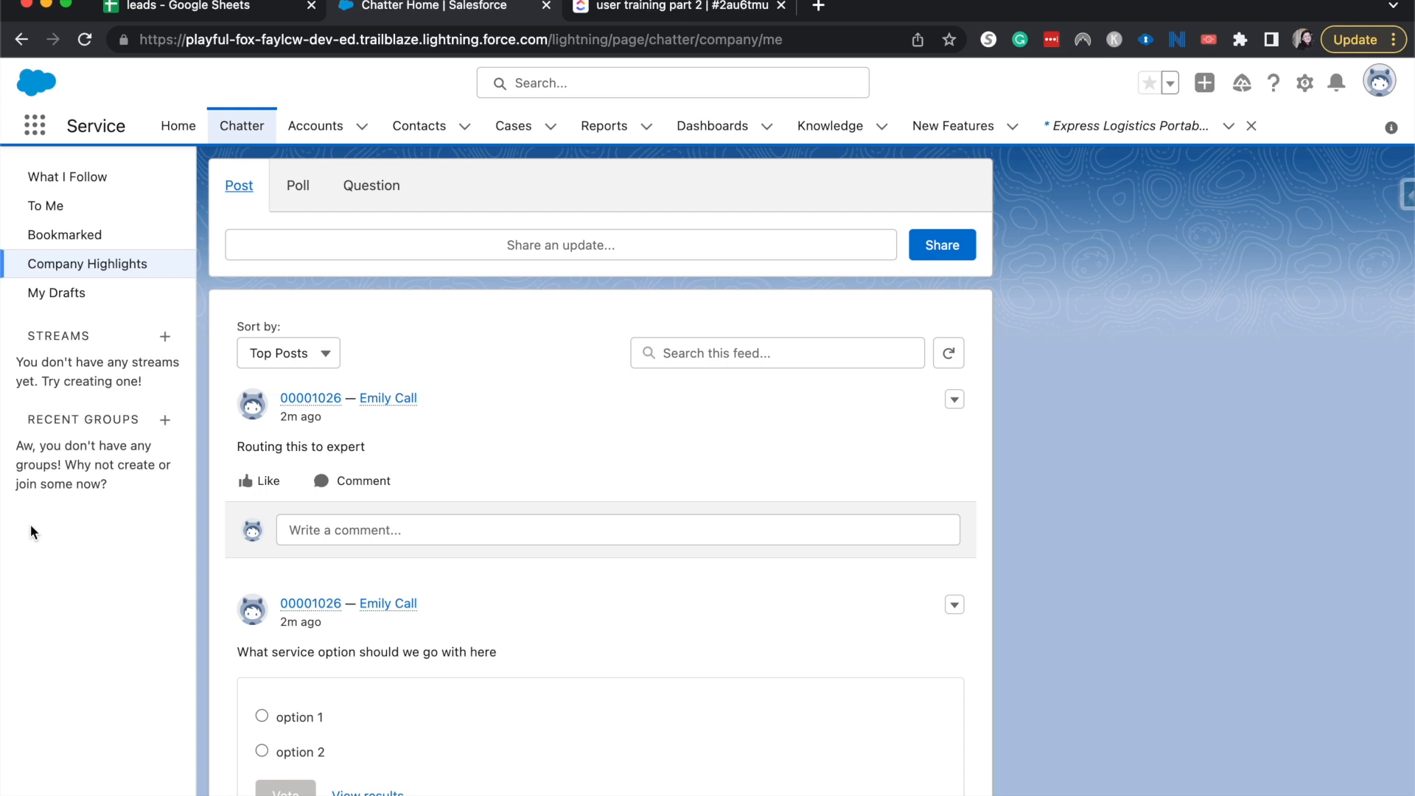
Switch to the Sales app and open the Express Logistics Portable Truck Generators opportunity from its Opportunities list.
{"action": "left_click", "coordinate": [35, 126]}
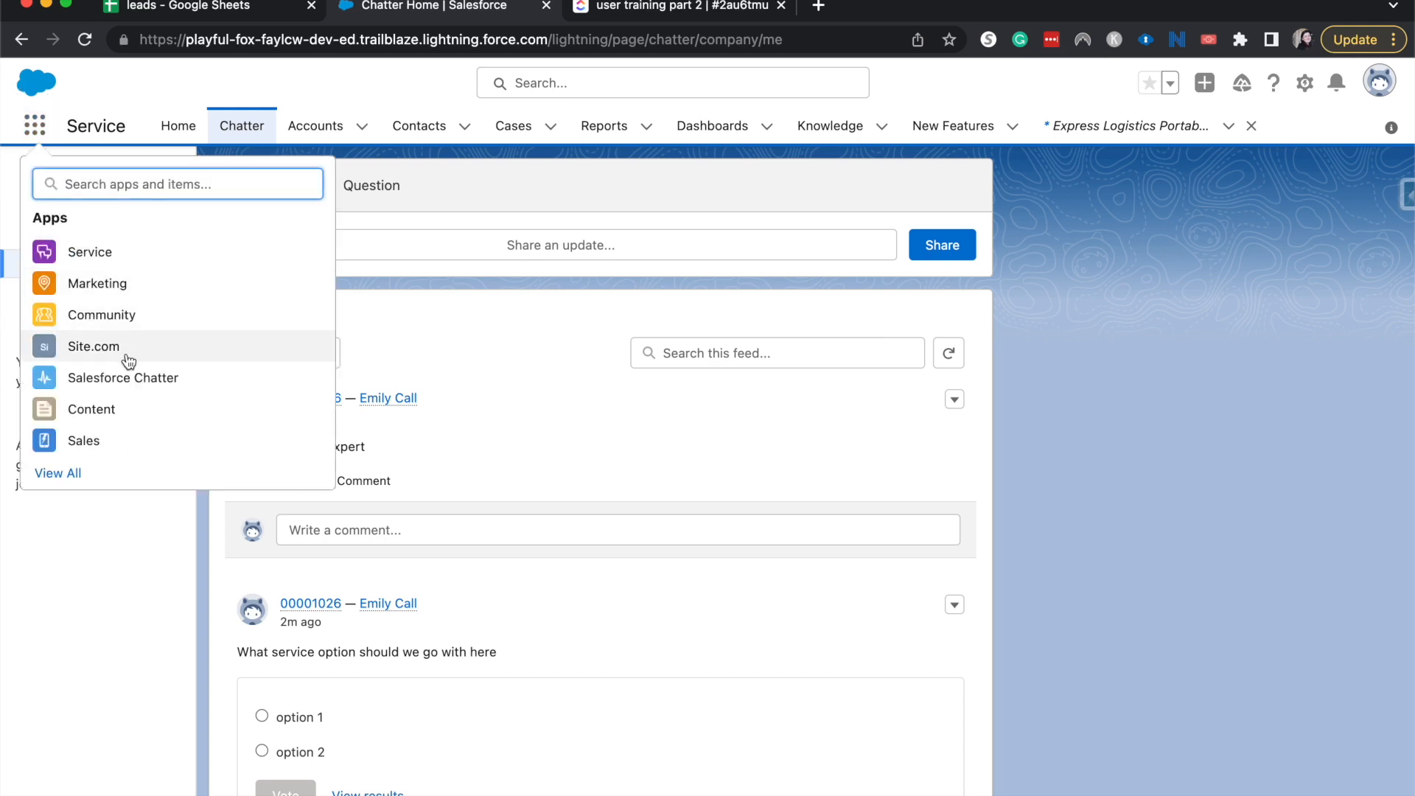
{"action": "left_click", "coordinate": [104, 441]}
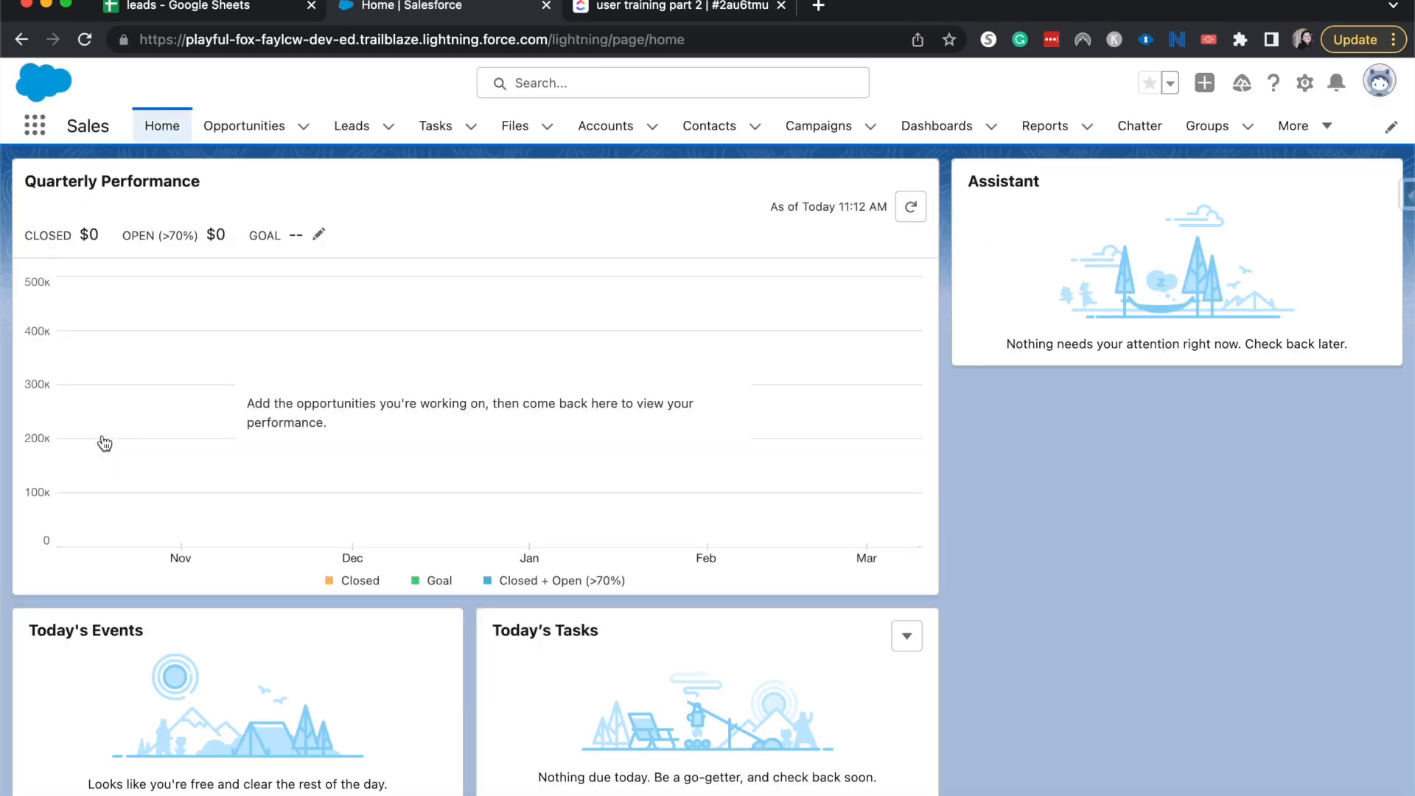
{"action": "left_click", "coordinate": [290, 129]}
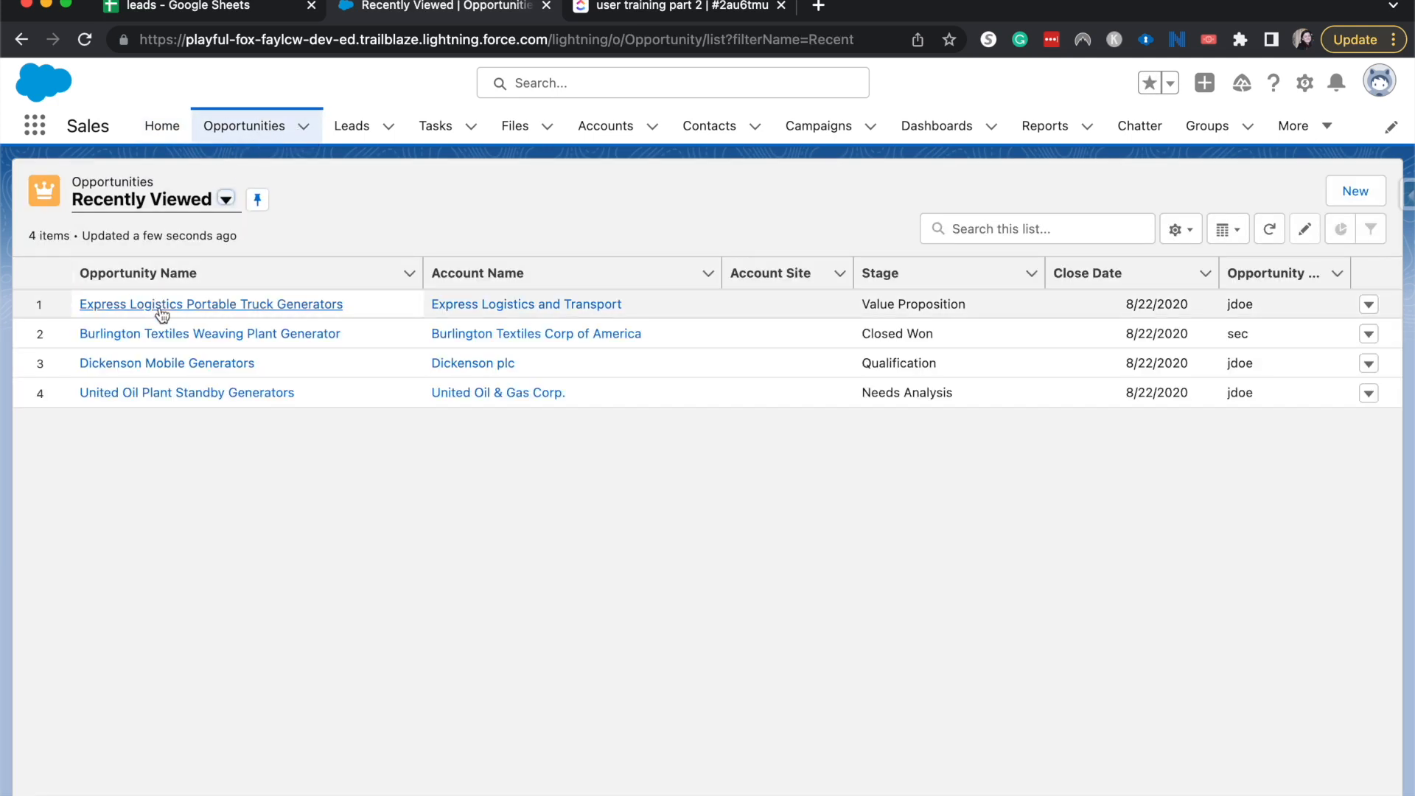
{"action": "left_click", "coordinate": [197, 303]}
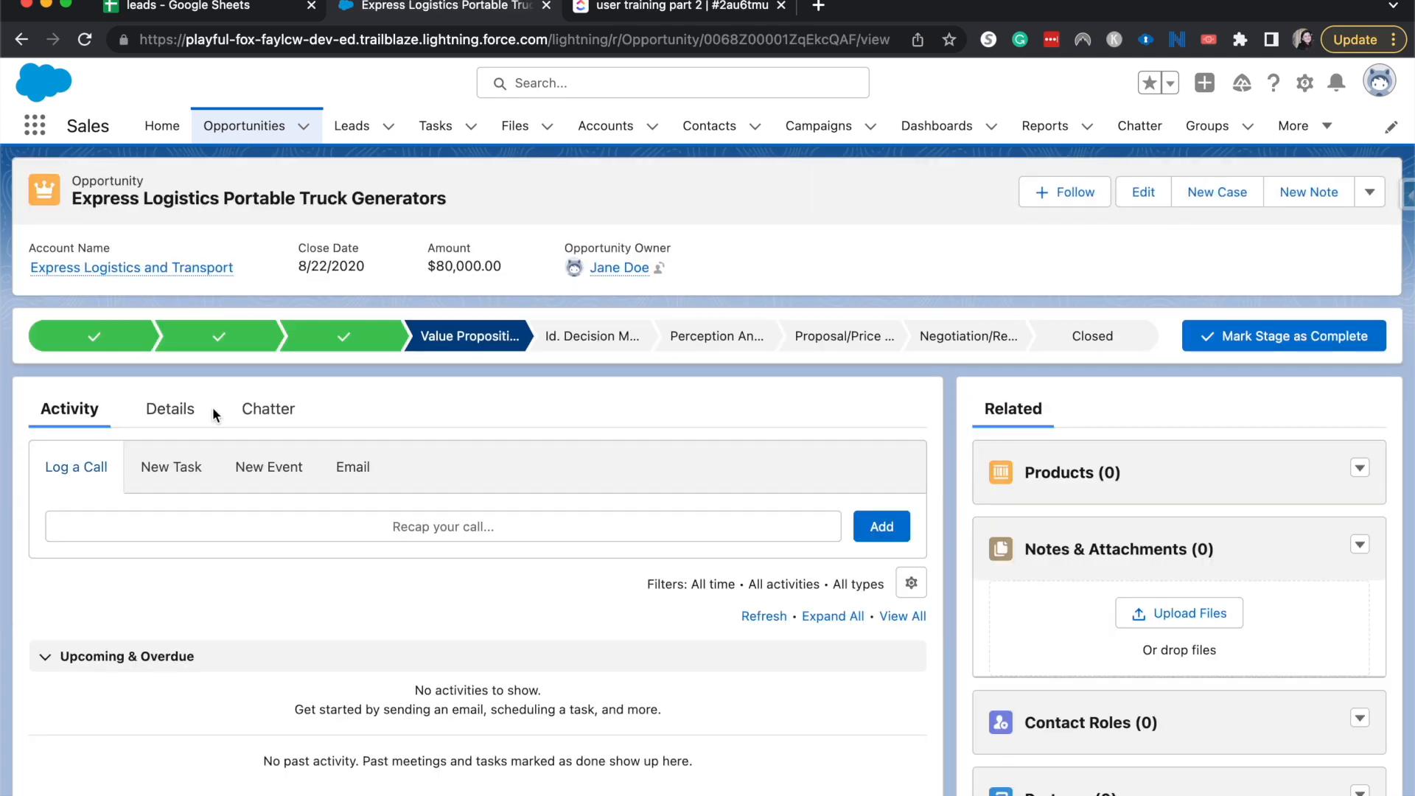
Start a new task on the opportunity with the subject Call and the due date 12/11/2022.
{"action": "left_click", "coordinate": [170, 470]}
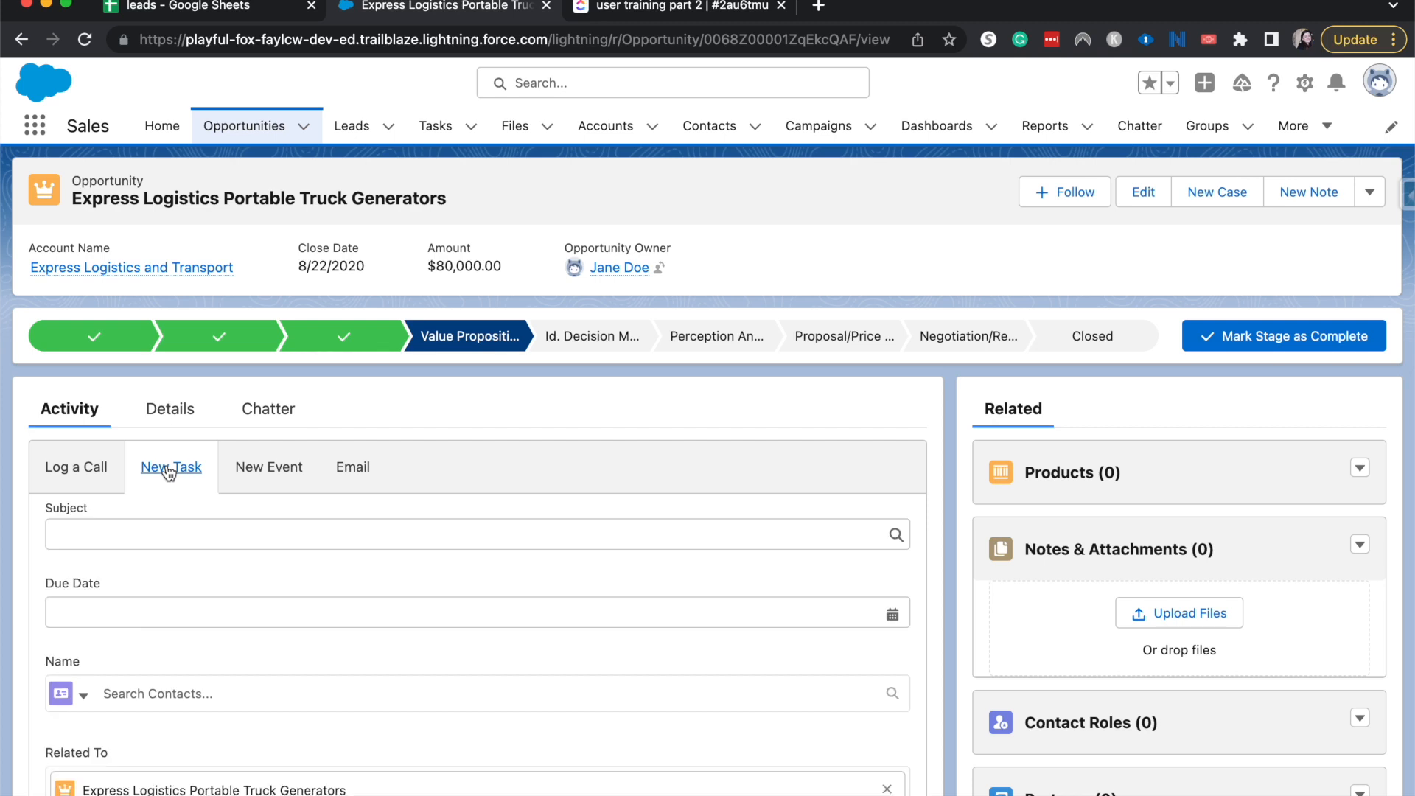
{"action": "left_click", "coordinate": [246, 542]}
{"action": "scroll", "coordinate": [246, 542], "scroll_direction": "down", "scroll_amount": 1}
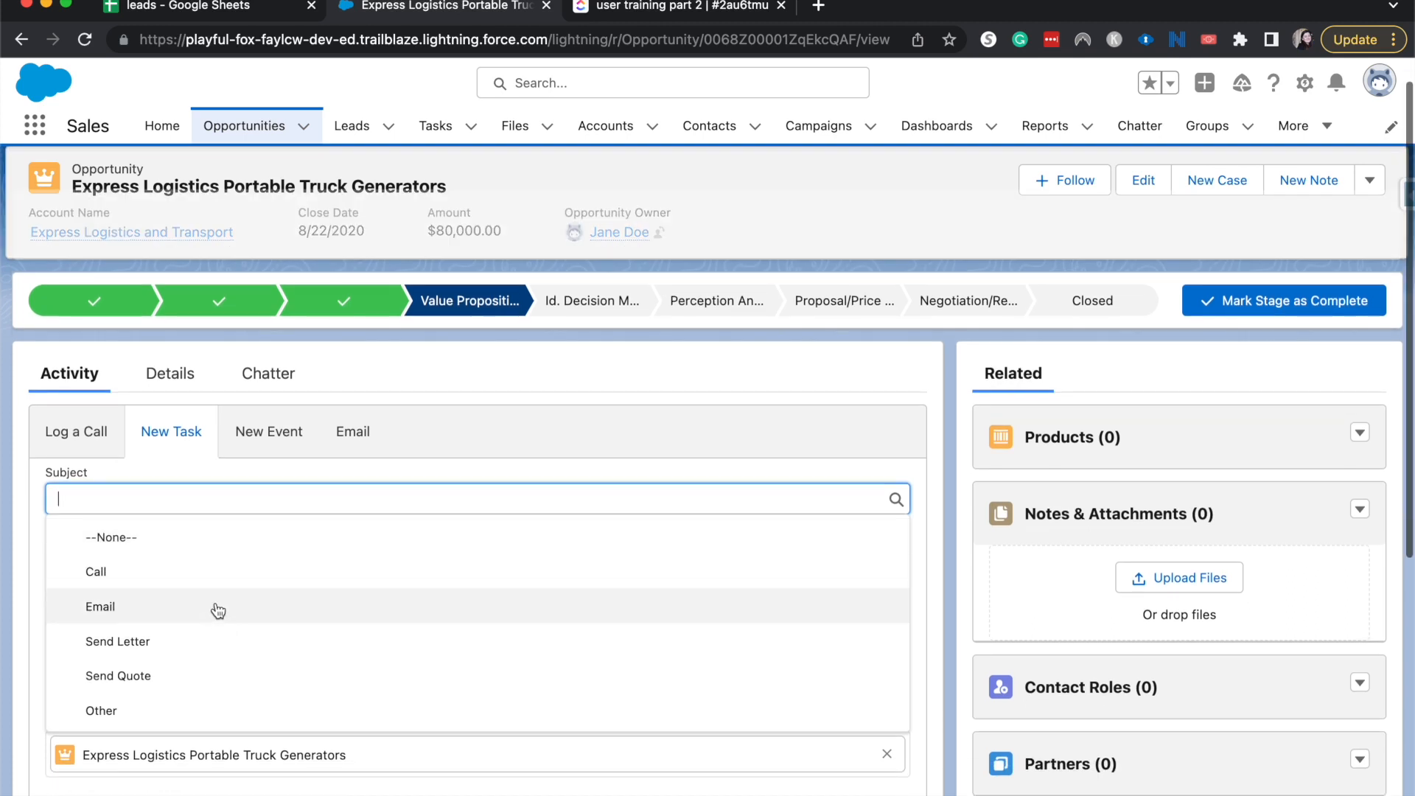
{"action": "left_click", "coordinate": [179, 563]}
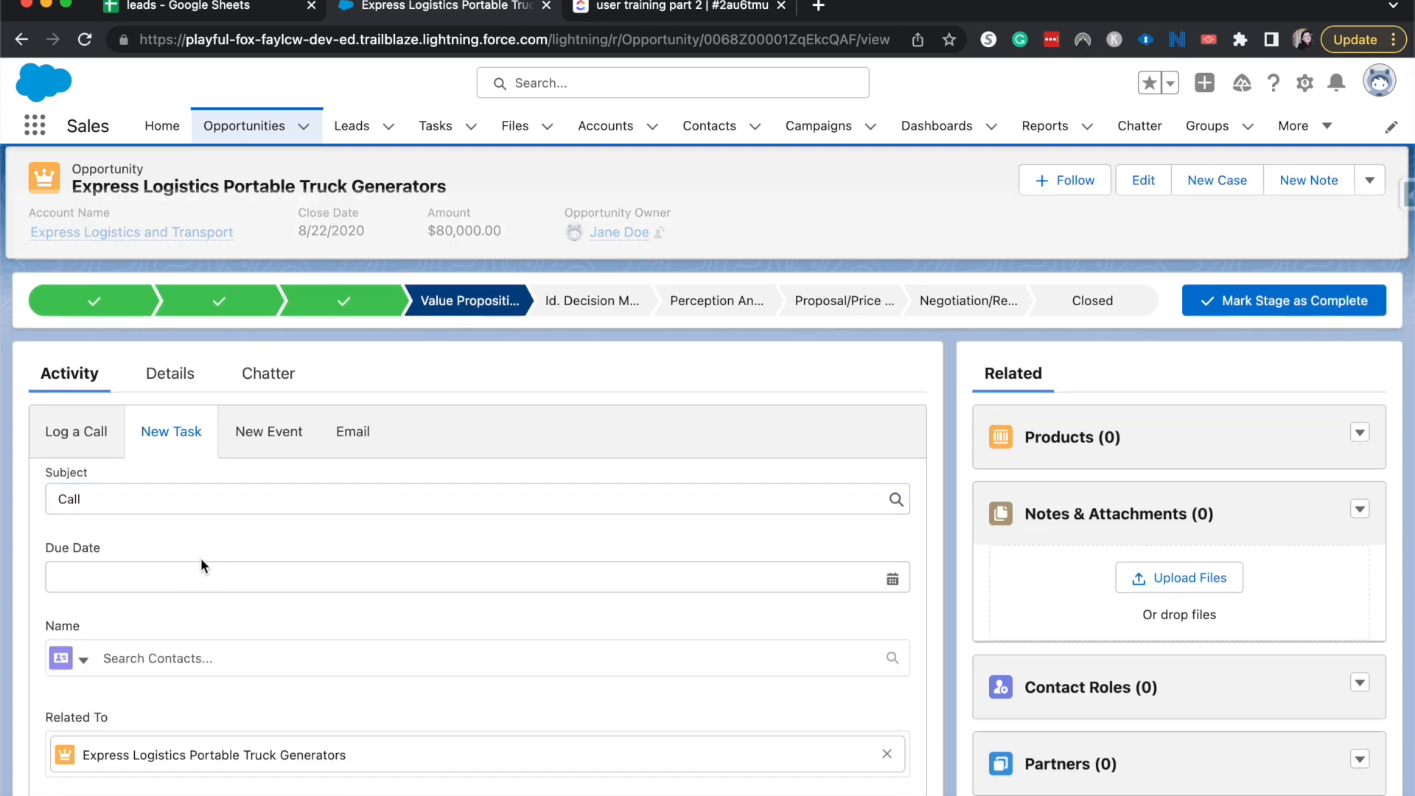
{"action": "left_click", "coordinate": [206, 566]}
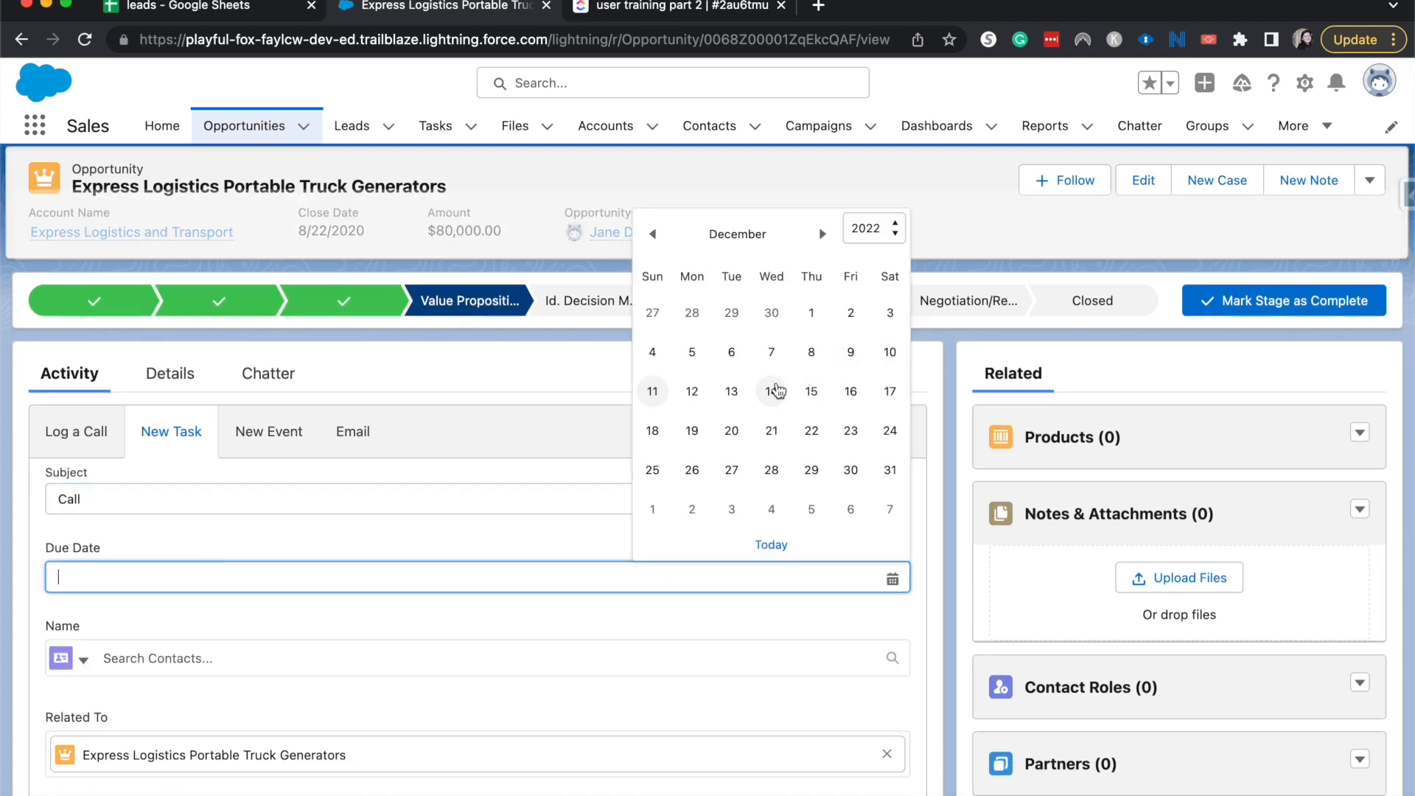
{"action": "left_click", "coordinate": [654, 391]}
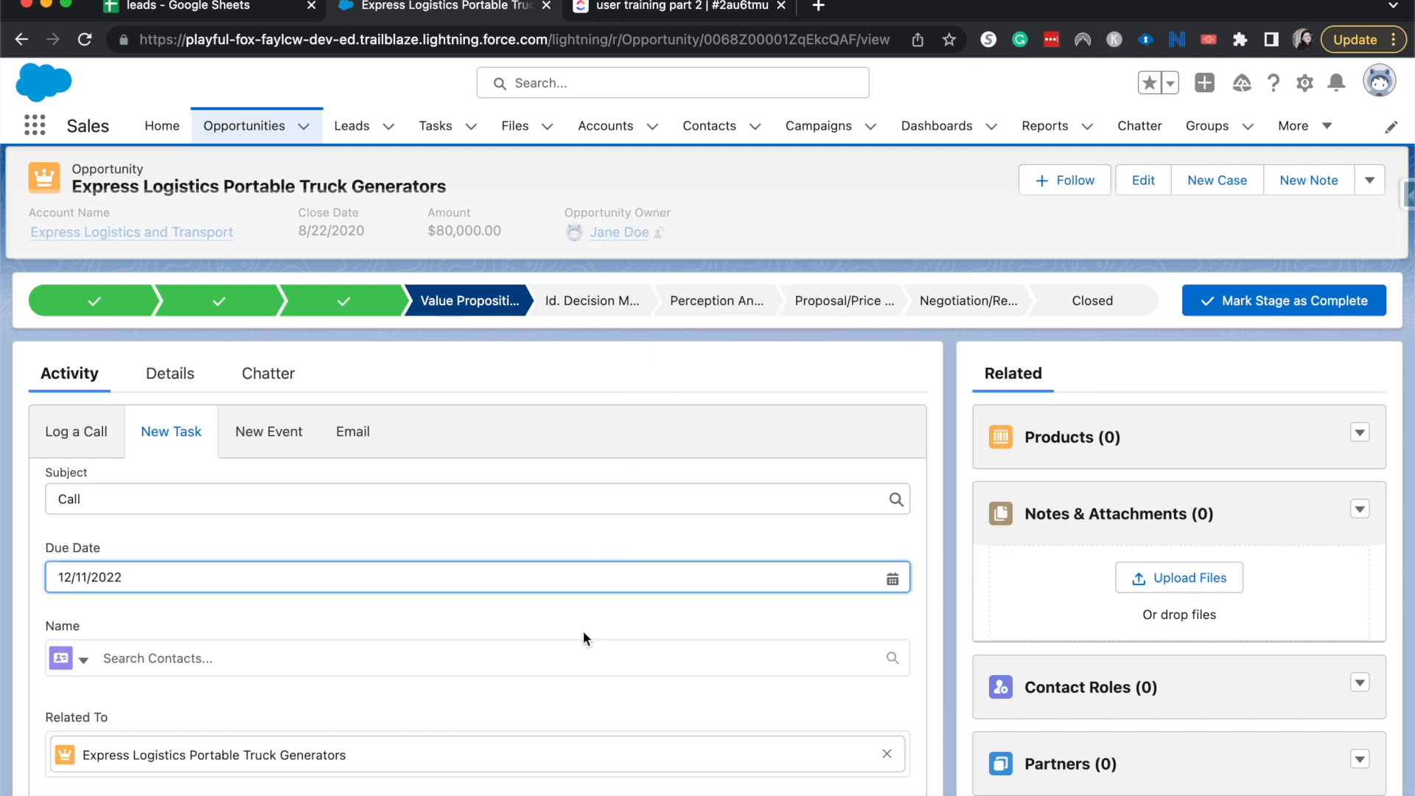
Link the second listed Express Logistics and Transport contact to the Call task, set its status to Completed, and save it.
{"action": "left_click", "coordinate": [544, 654]}
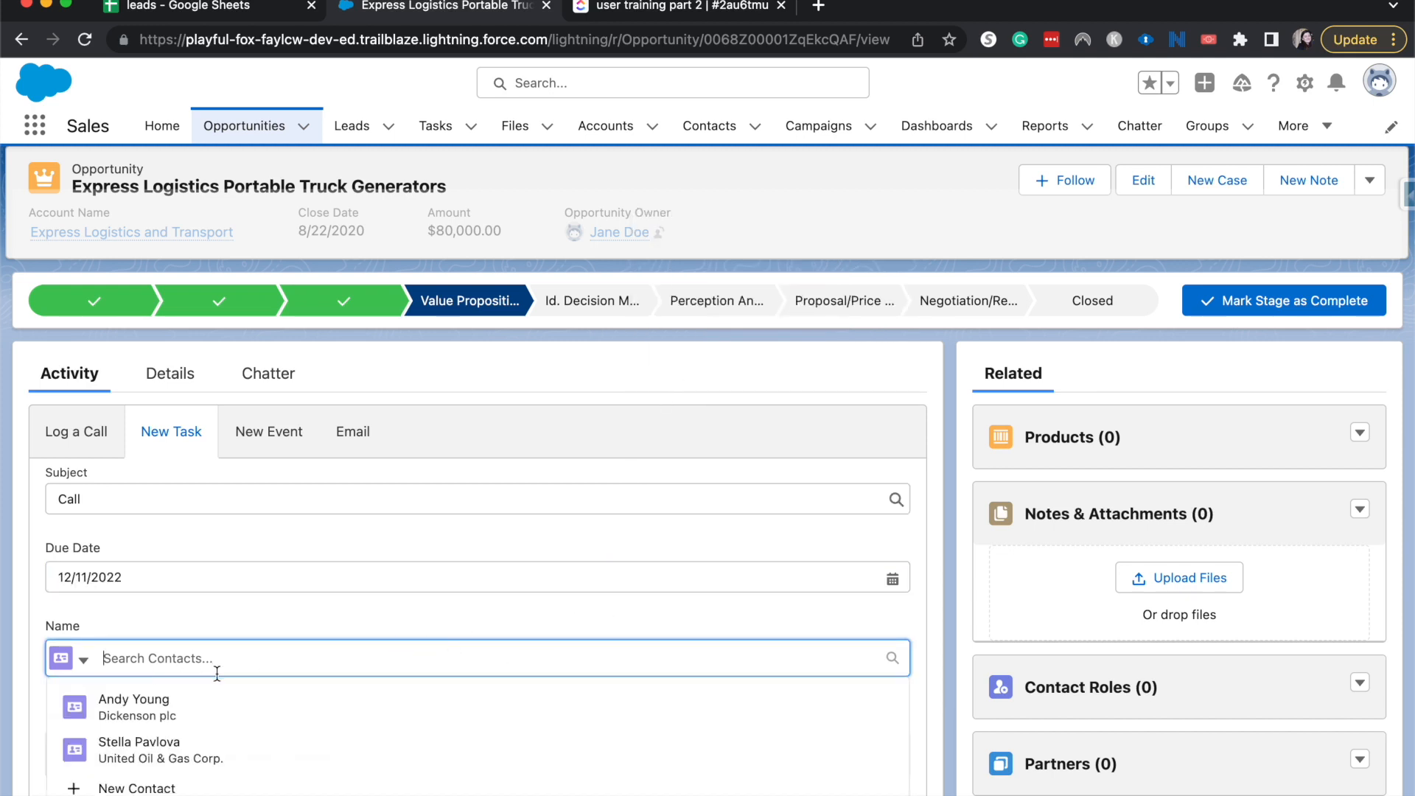
{"action": "type", "text": "expre"}
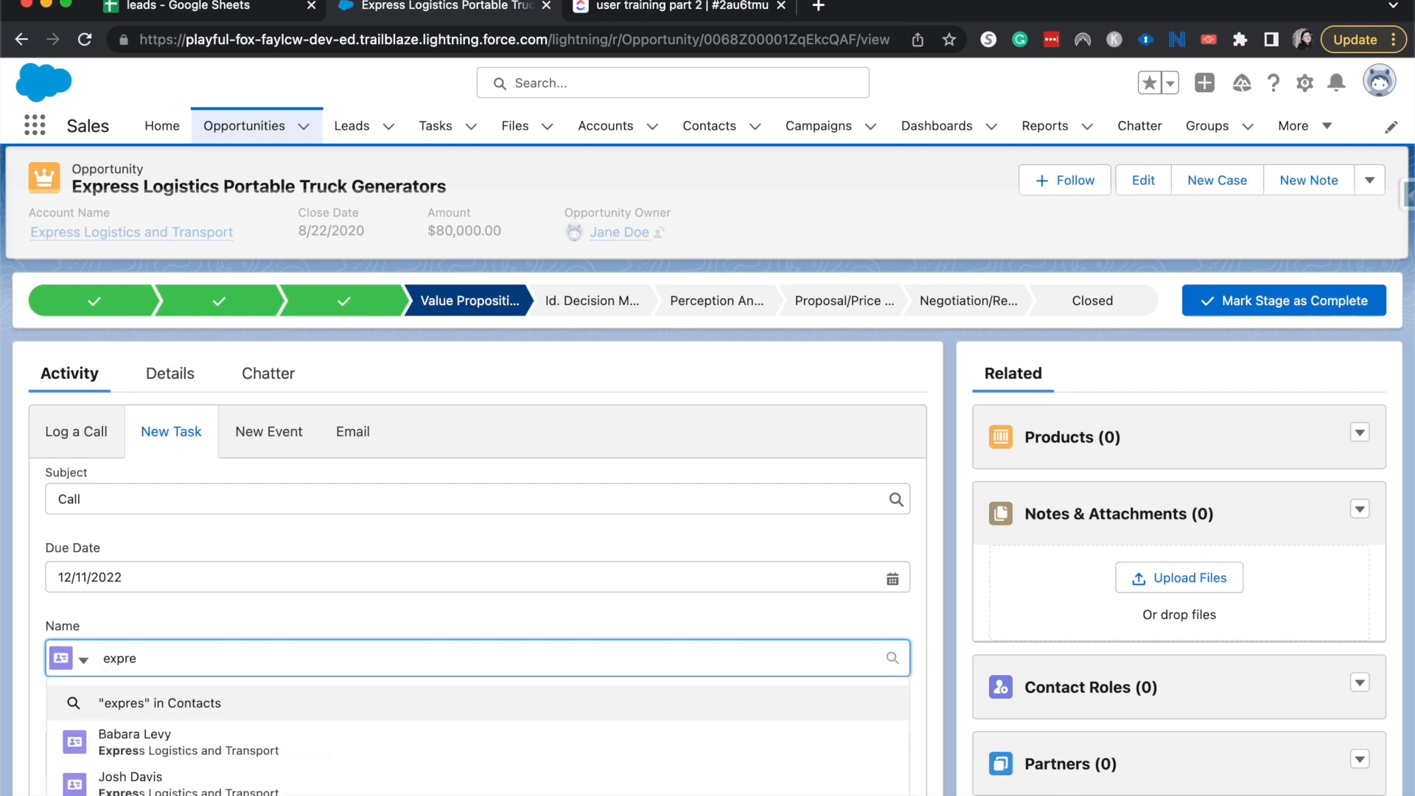
{"action": "left_click", "coordinate": [343, 770]}
{"action": "scroll", "coordinate": [187, 686], "scroll_direction": "down", "scroll_amount": 5}
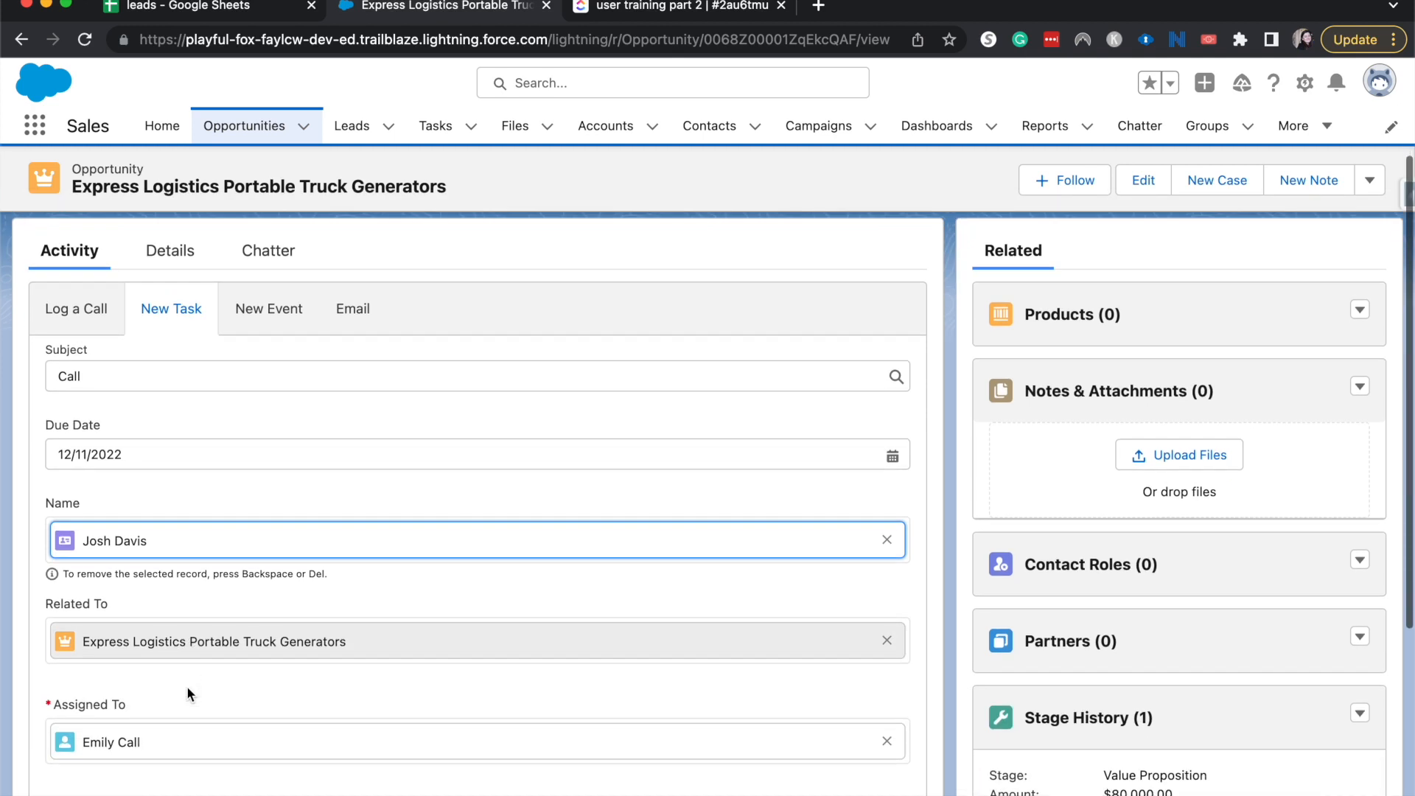
{"action": "left_click", "coordinate": [261, 634]}
{"action": "scroll", "coordinate": [215, 654], "scroll_direction": "down", "scroll_amount": 5}
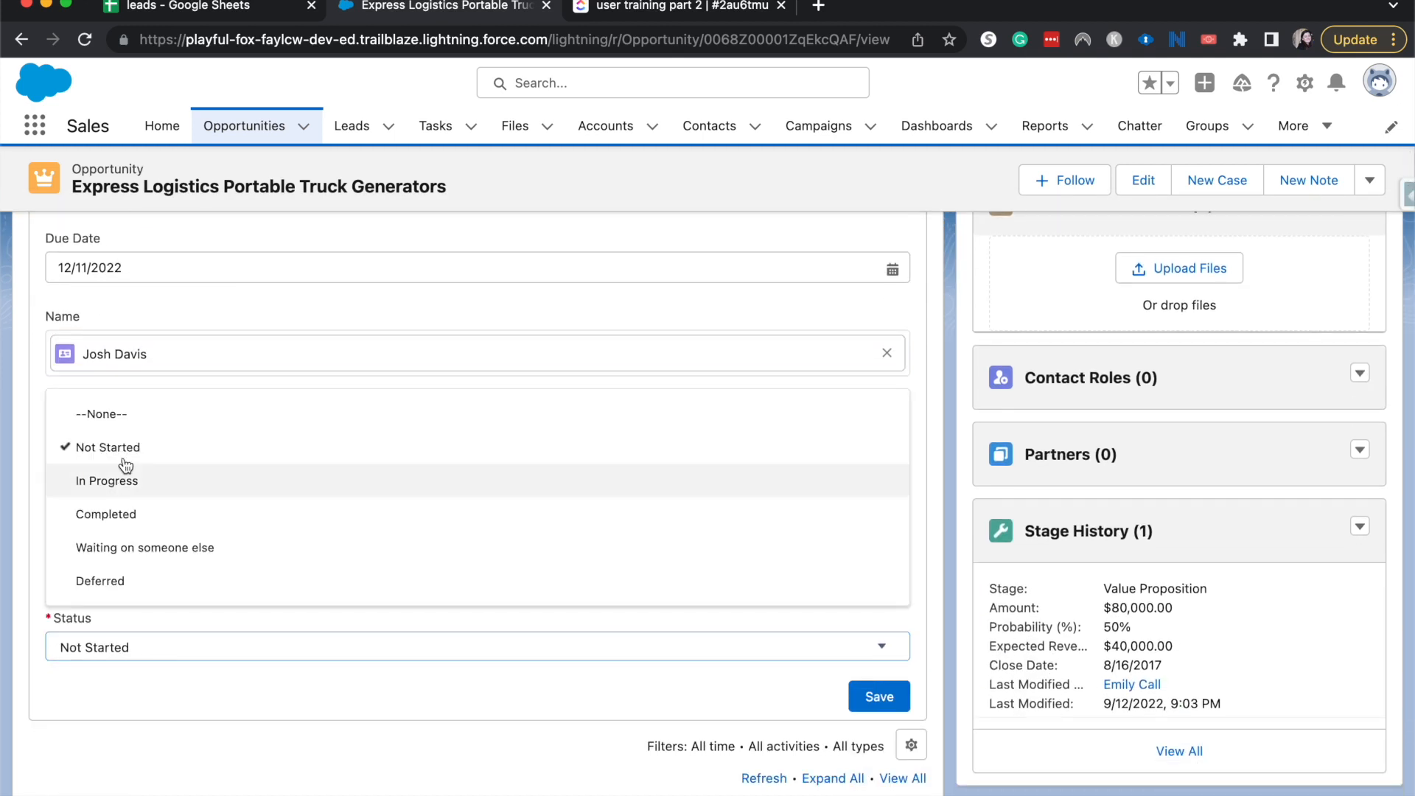
{"action": "left_click", "coordinate": [161, 516]}
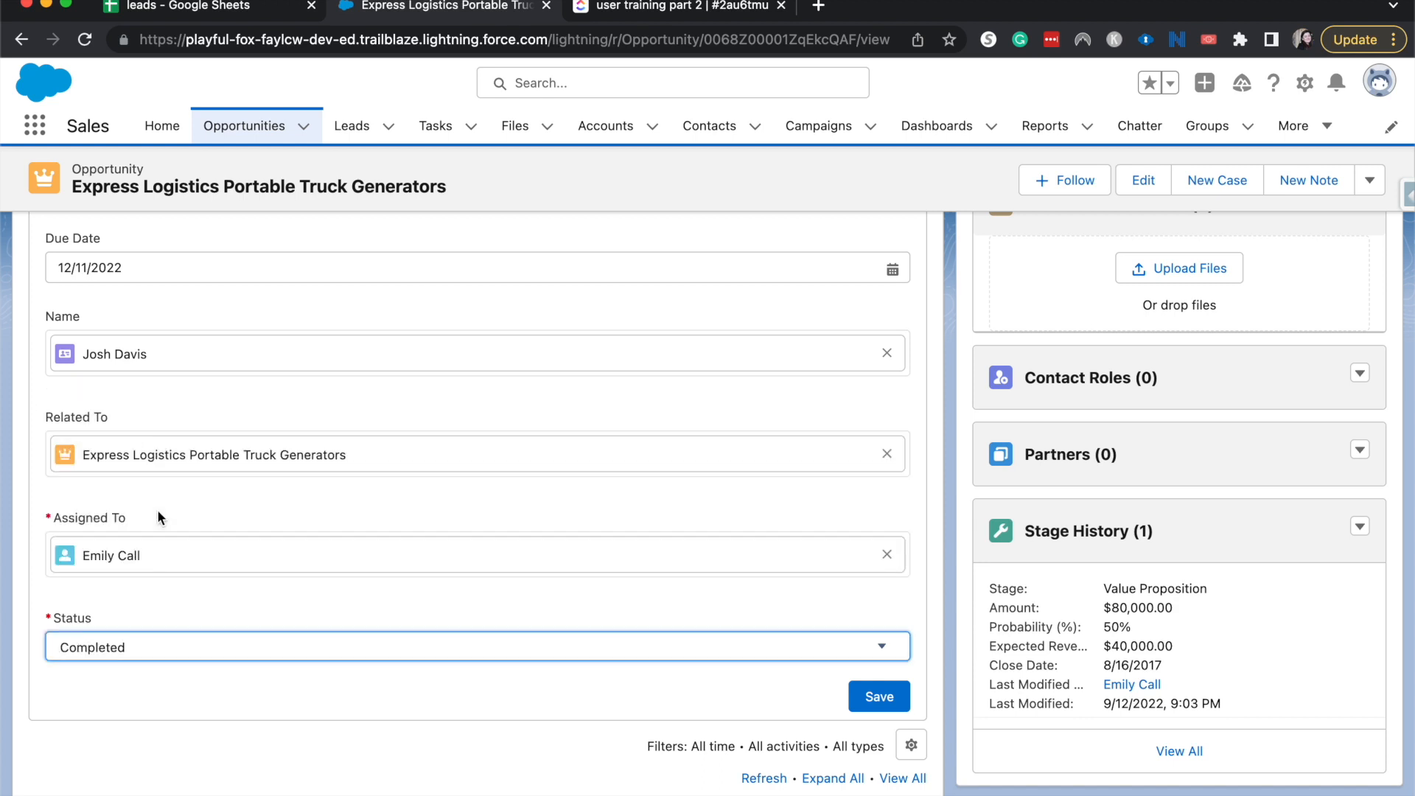
{"action": "left_click", "coordinate": [867, 704]}
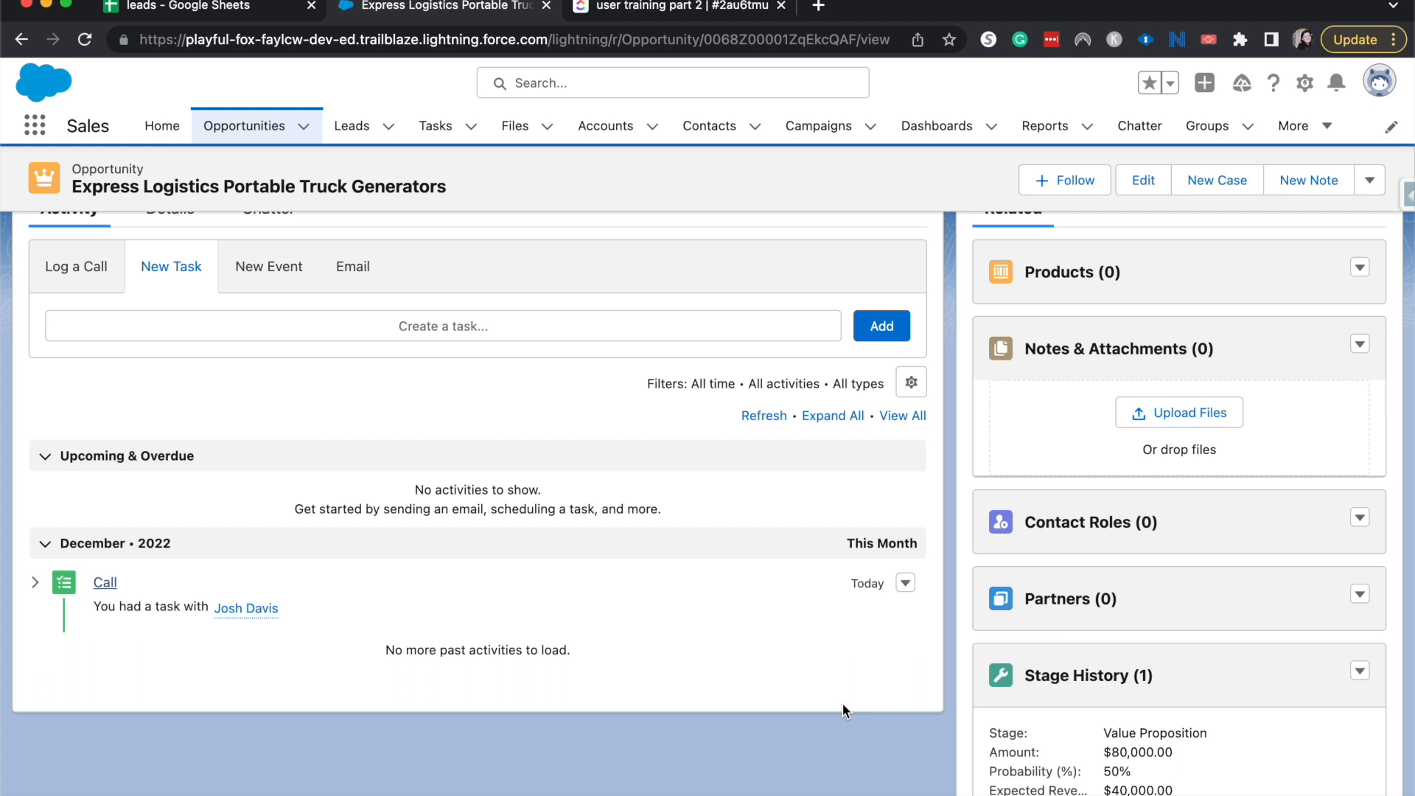
Start another new task on the opportunity with the subject Other and the due date 12/16/2022.
{"action": "left_click", "coordinate": [539, 332]}
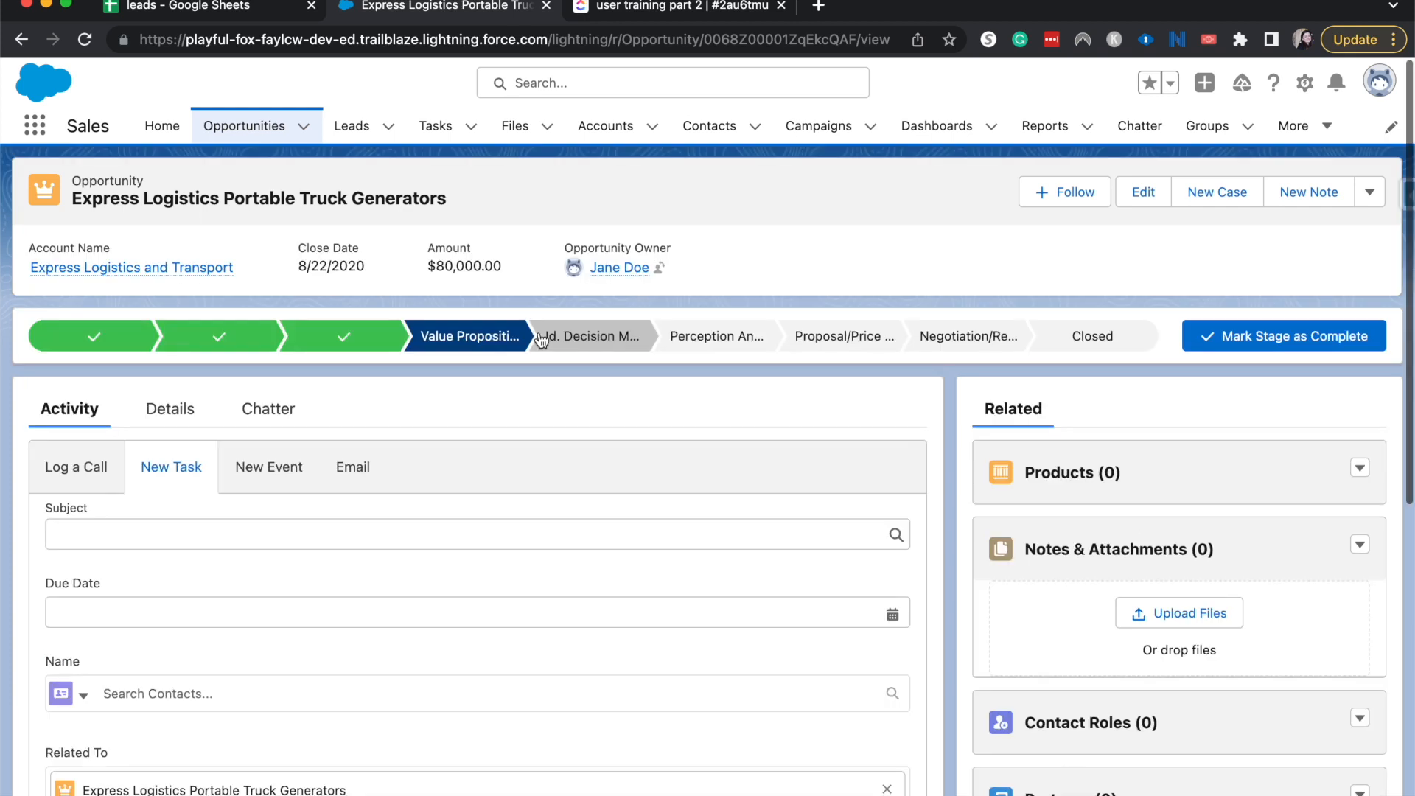
{"action": "left_click", "coordinate": [323, 533]}
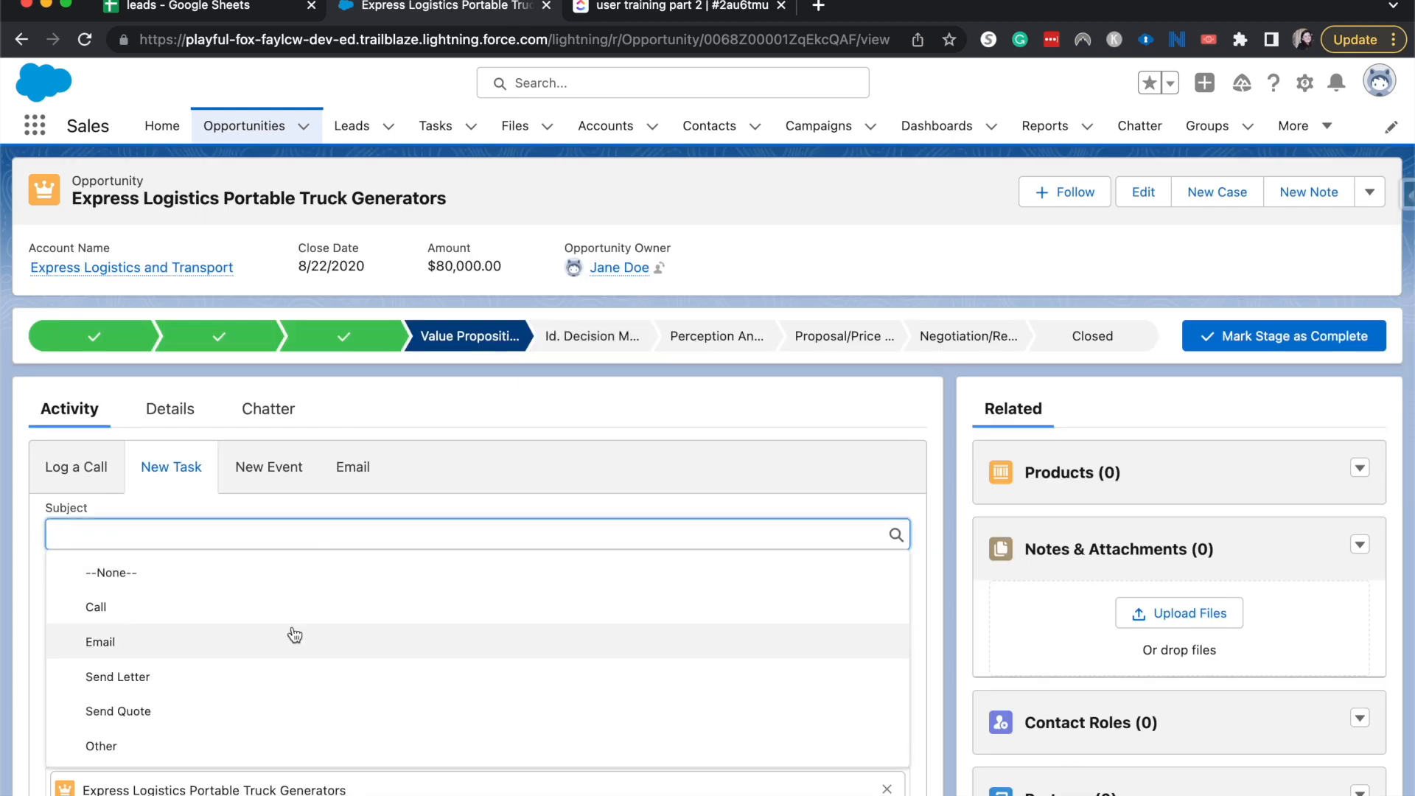
{"action": "left_click", "coordinate": [278, 741]}
{"action": "left_click", "coordinate": [230, 612]}
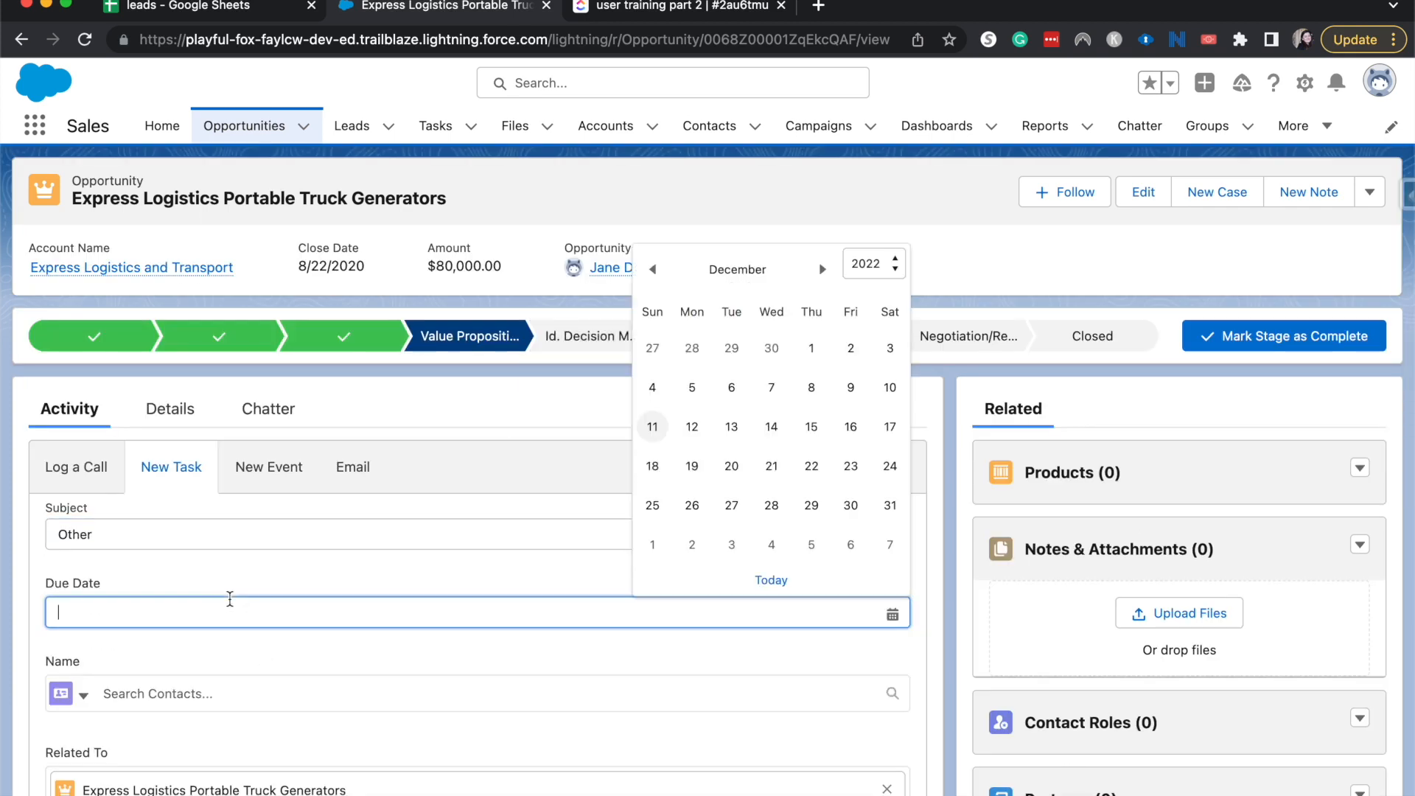
{"action": "left_click_drag", "start_coordinate": [677, 472], "coordinate": [847, 433]}
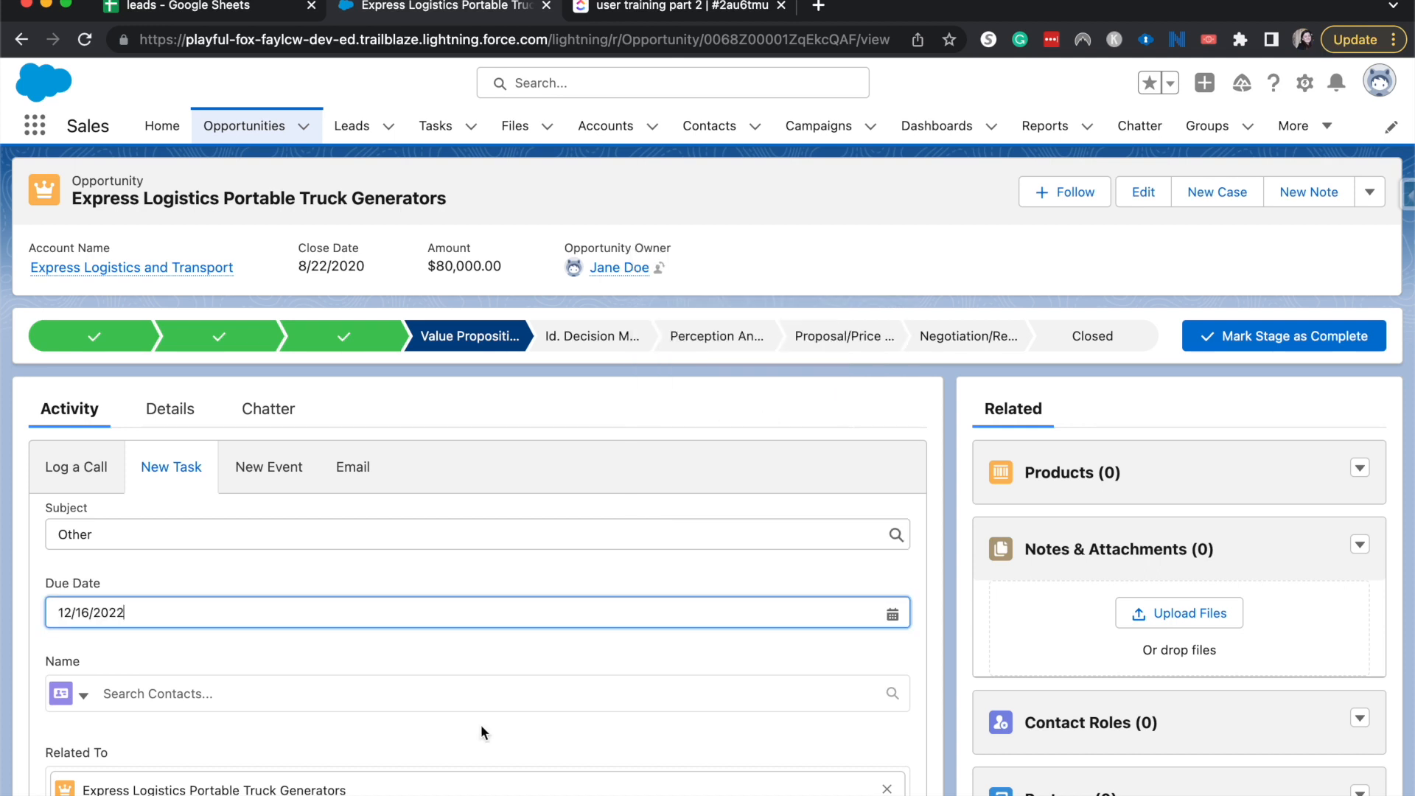
Link the same contact to the Other task, keep its status as Not Started, and save the task.
{"action": "scroll", "coordinate": [515, 701], "scroll_direction": "down", "scroll_amount": 3}
{"action": "left_click", "coordinate": [116, 592]}
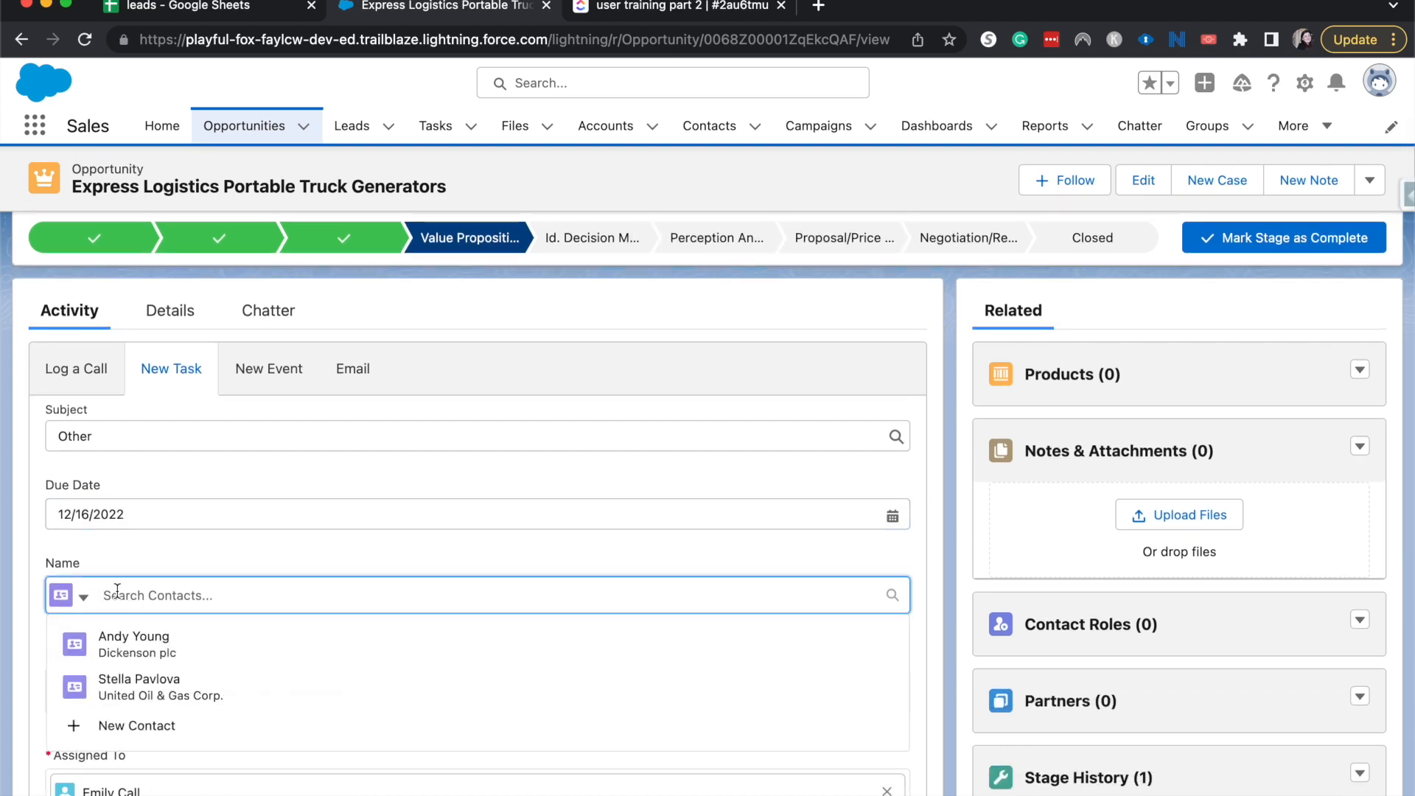
{"action": "type", "text": "josh"}
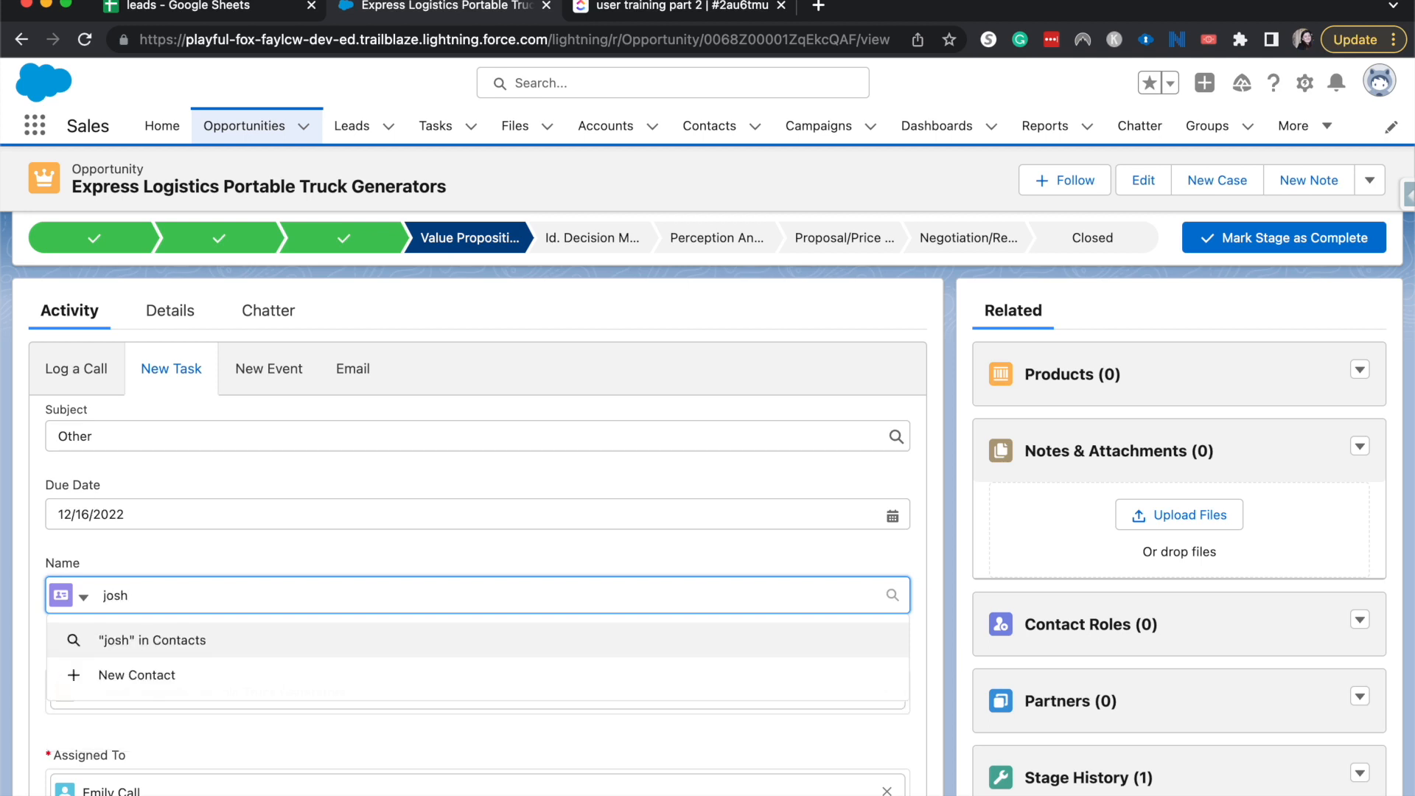
{"action": "left_click", "coordinate": [142, 672]}
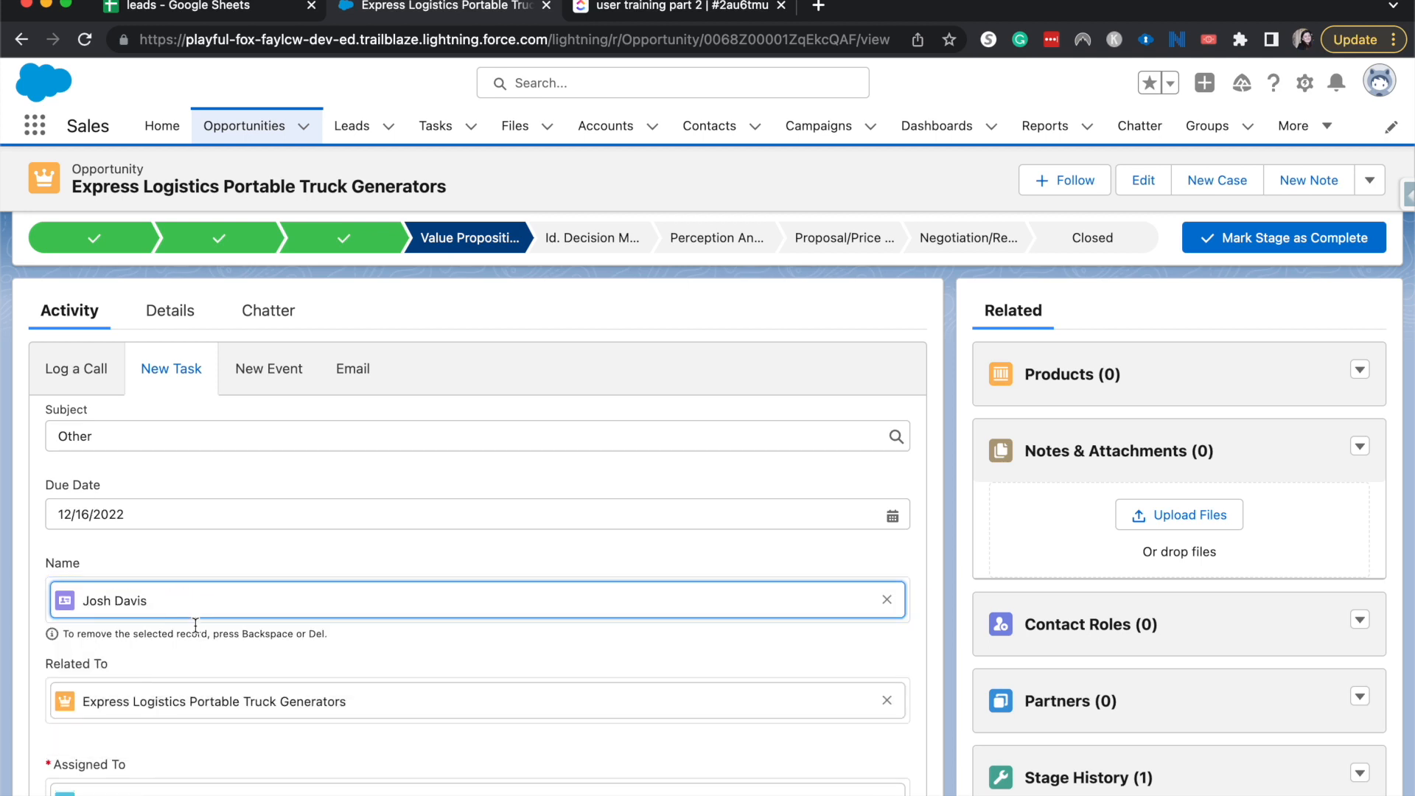
{"action": "scroll", "coordinate": [194, 625], "scroll_direction": "down", "scroll_amount": 3}
{"action": "left_click", "coordinate": [209, 697]}
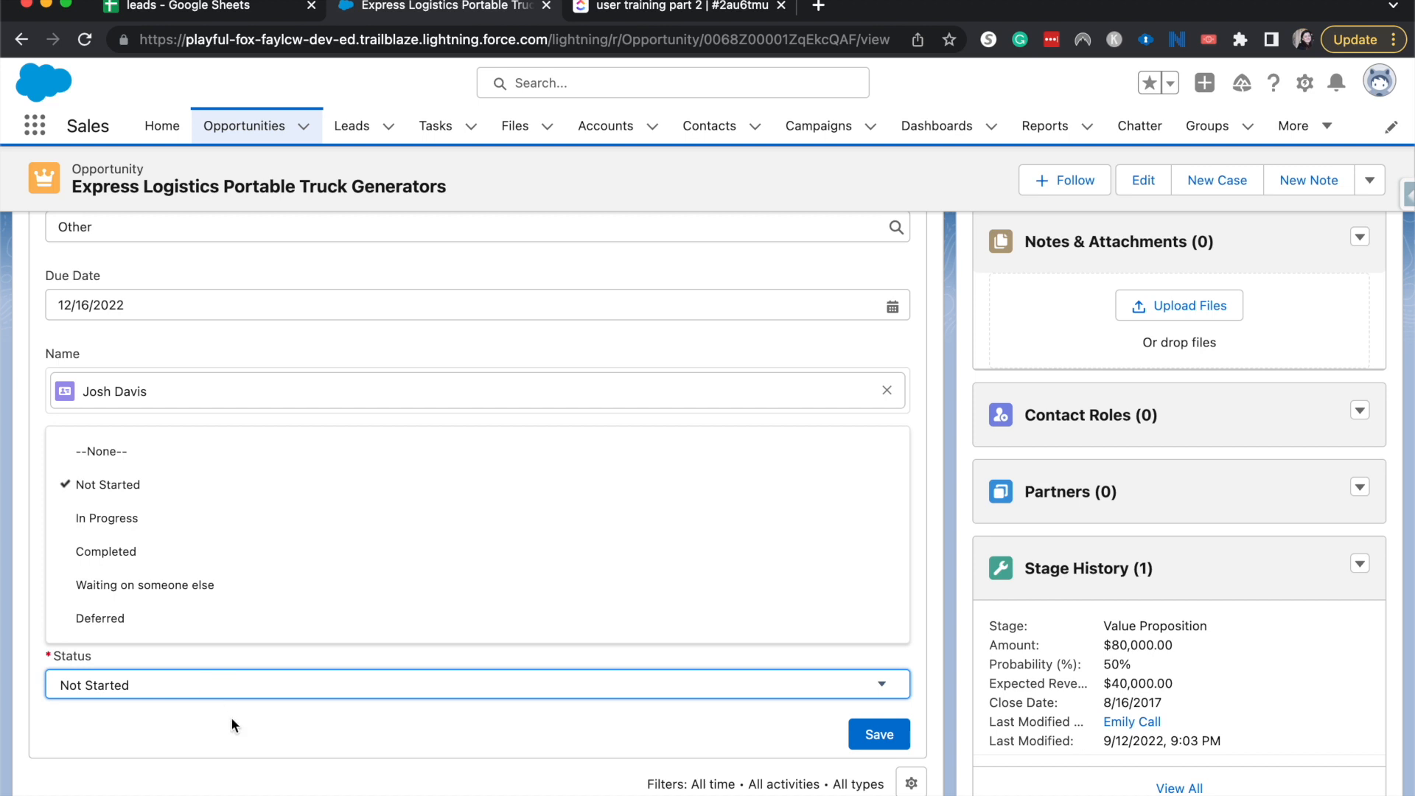
{"action": "left_click", "coordinate": [232, 716]}
{"action": "left_click", "coordinate": [884, 746]}
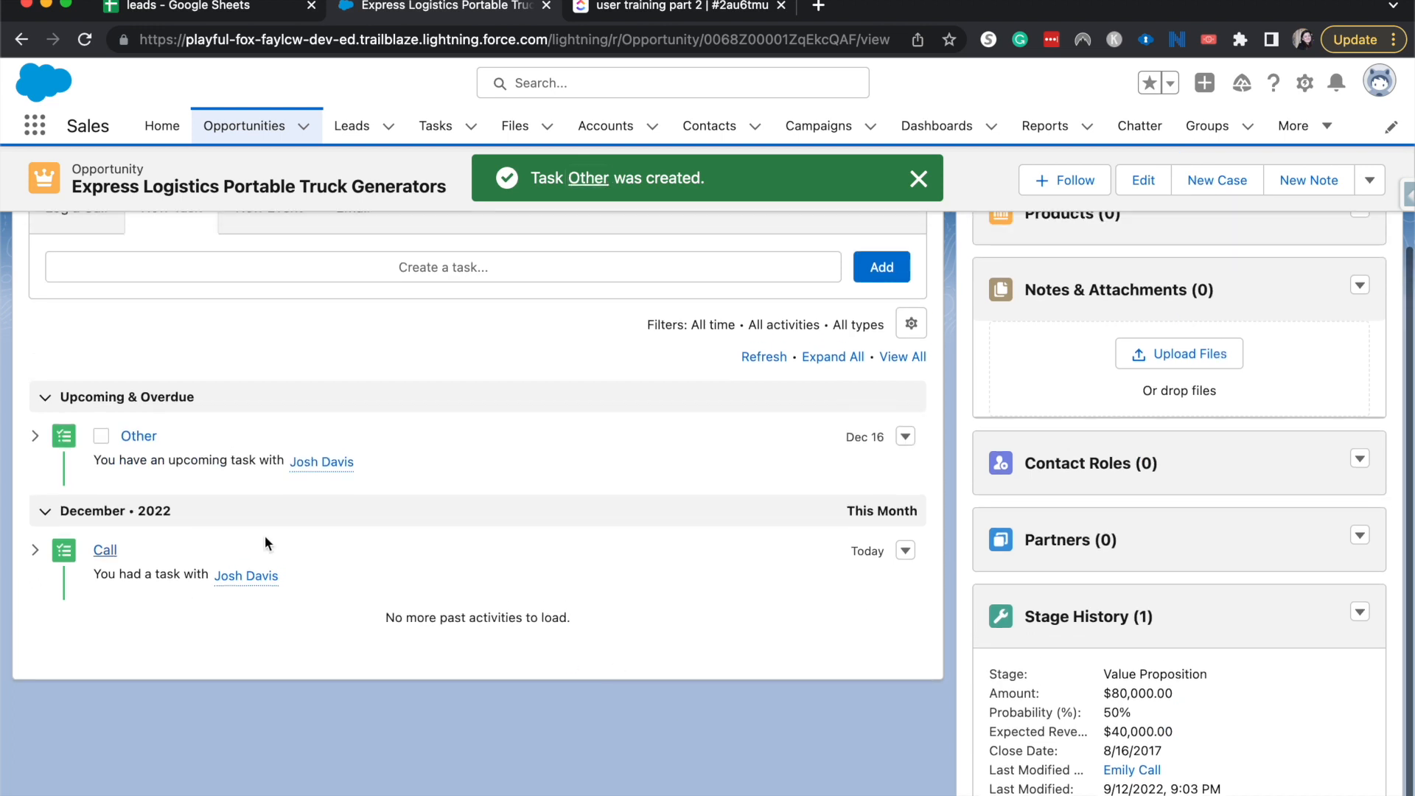
Mark the upcoming Other task as complete and reopen it with the status In Progress.
{"action": "left_click", "coordinate": [101, 438]}
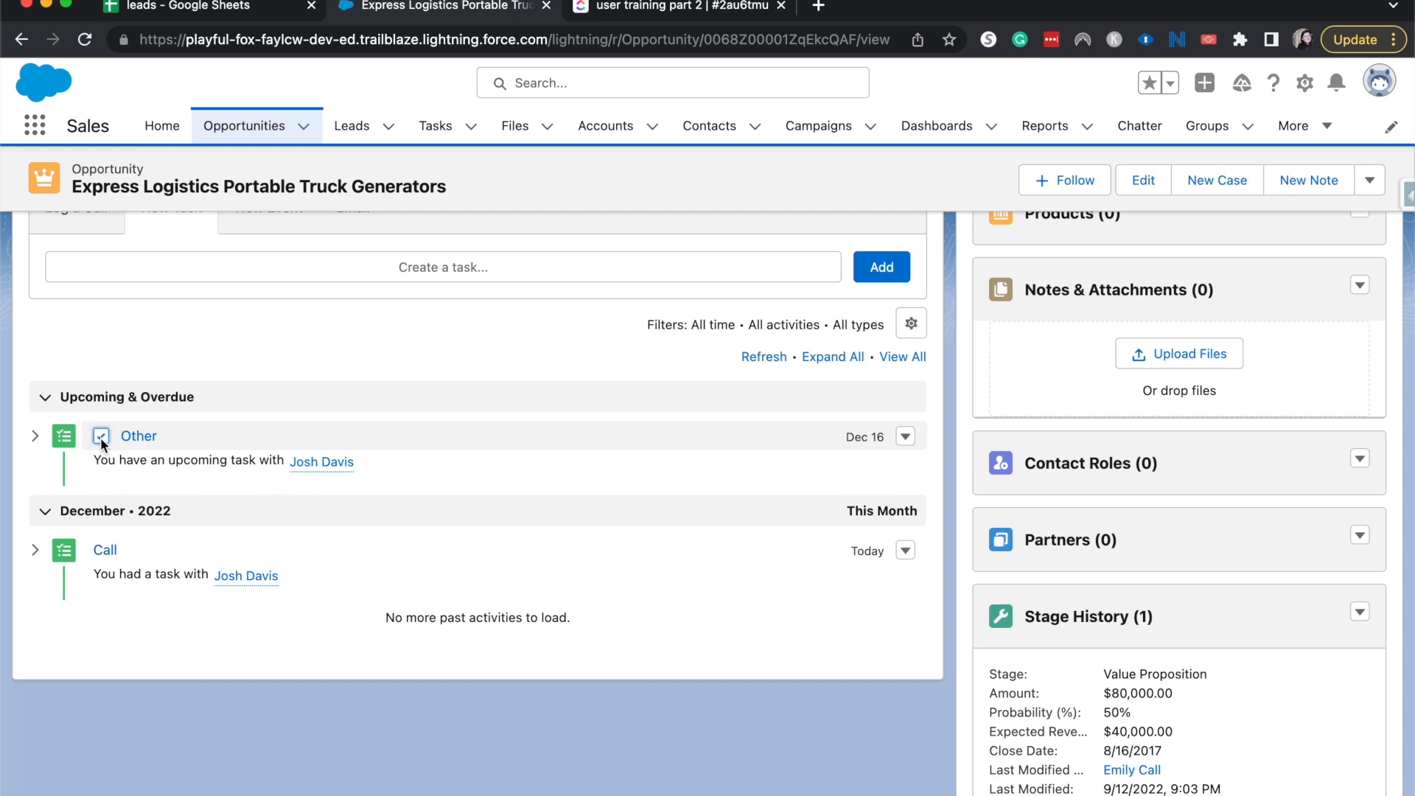
{"action": "left_click", "coordinate": [99, 436]}
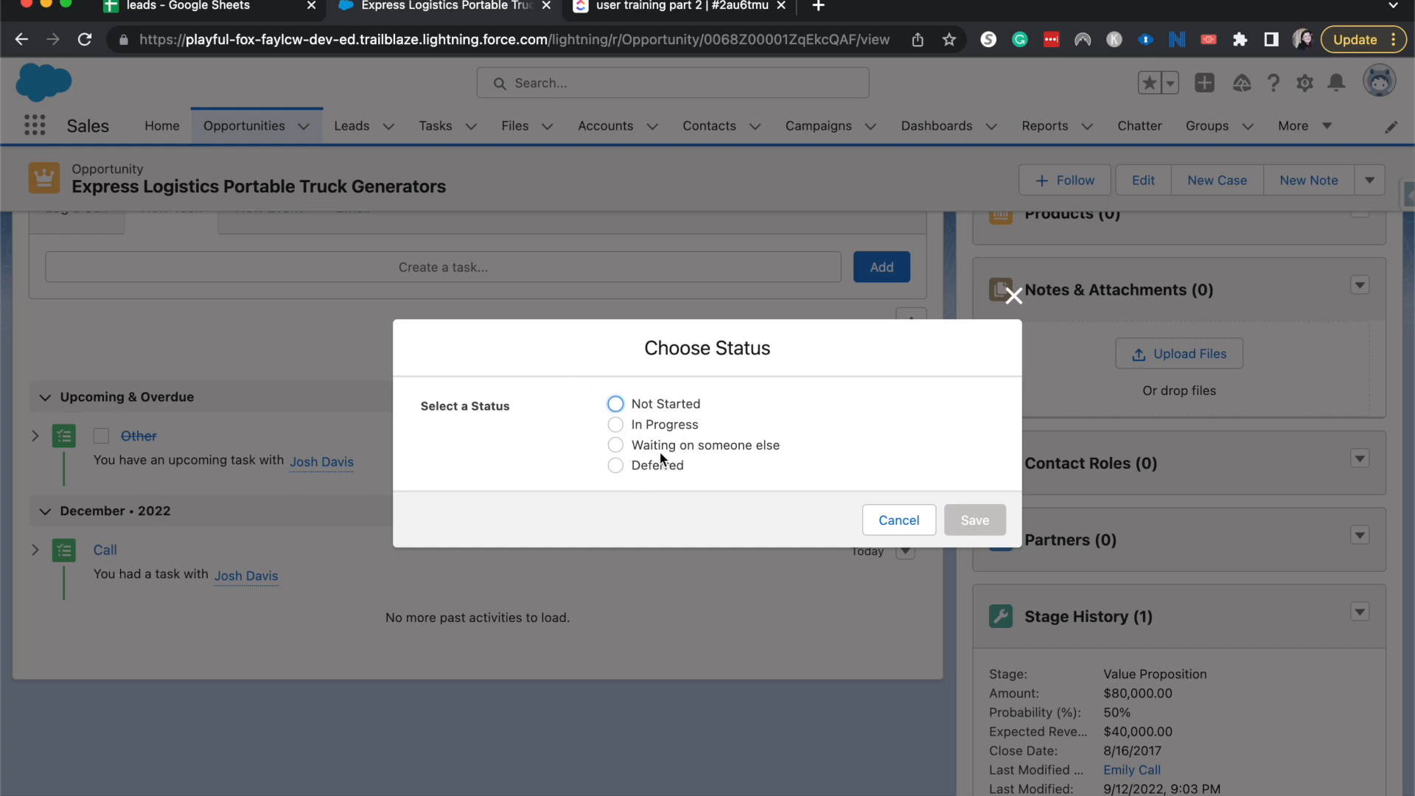
{"action": "left_click", "coordinate": [639, 424]}
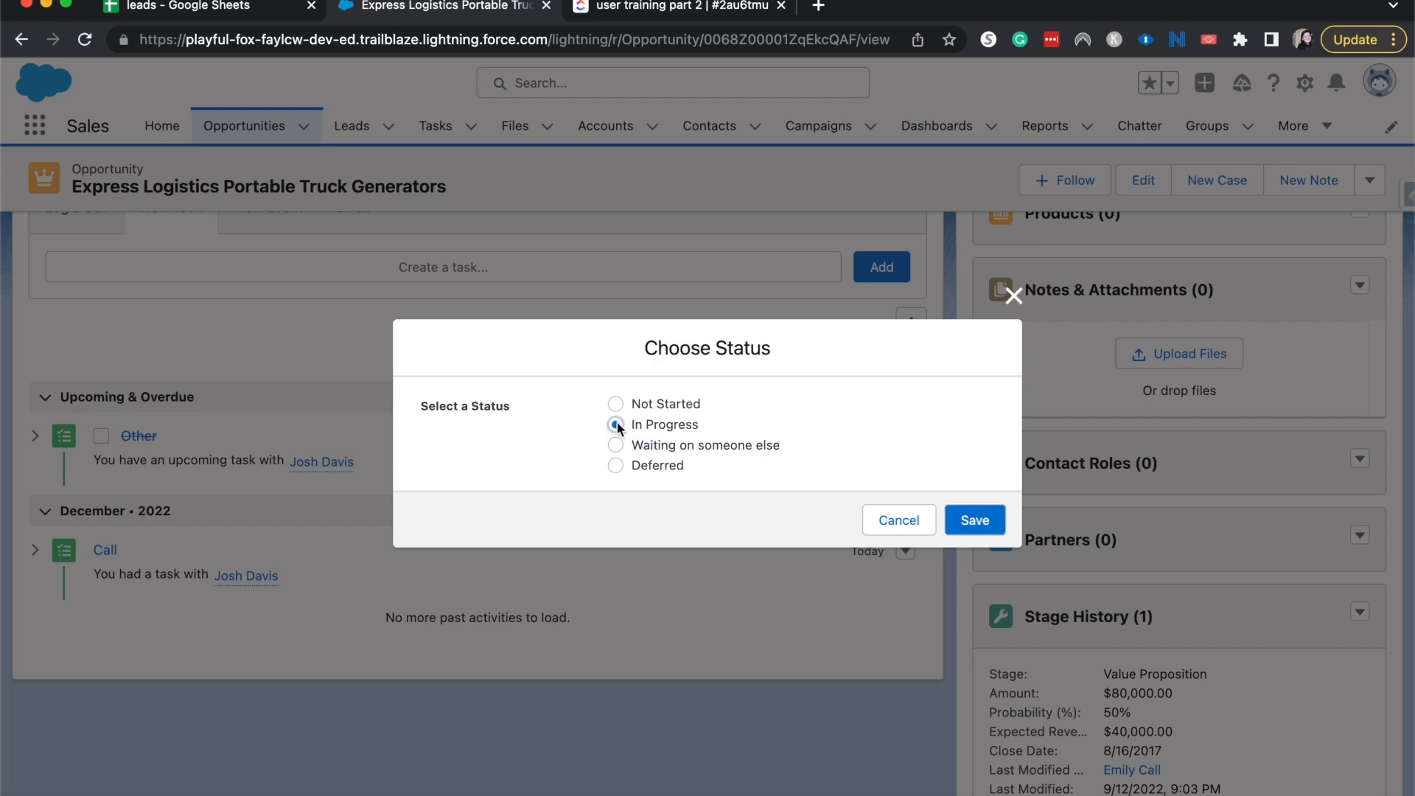
{"action": "left_click", "coordinate": [992, 522]}
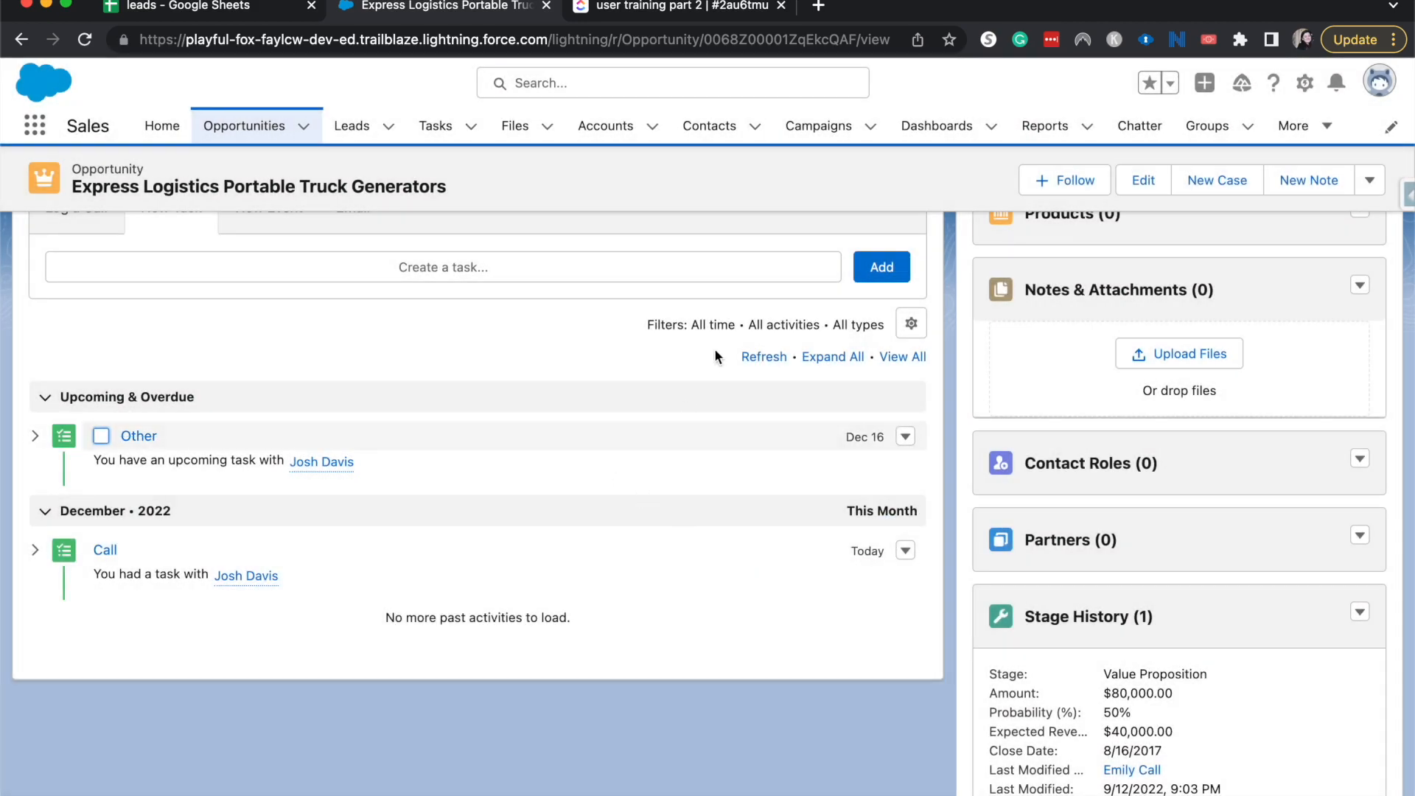
Look through the actions available for the Other task and view its Change Status form without saving.
{"action": "left_click", "coordinate": [906, 438]}
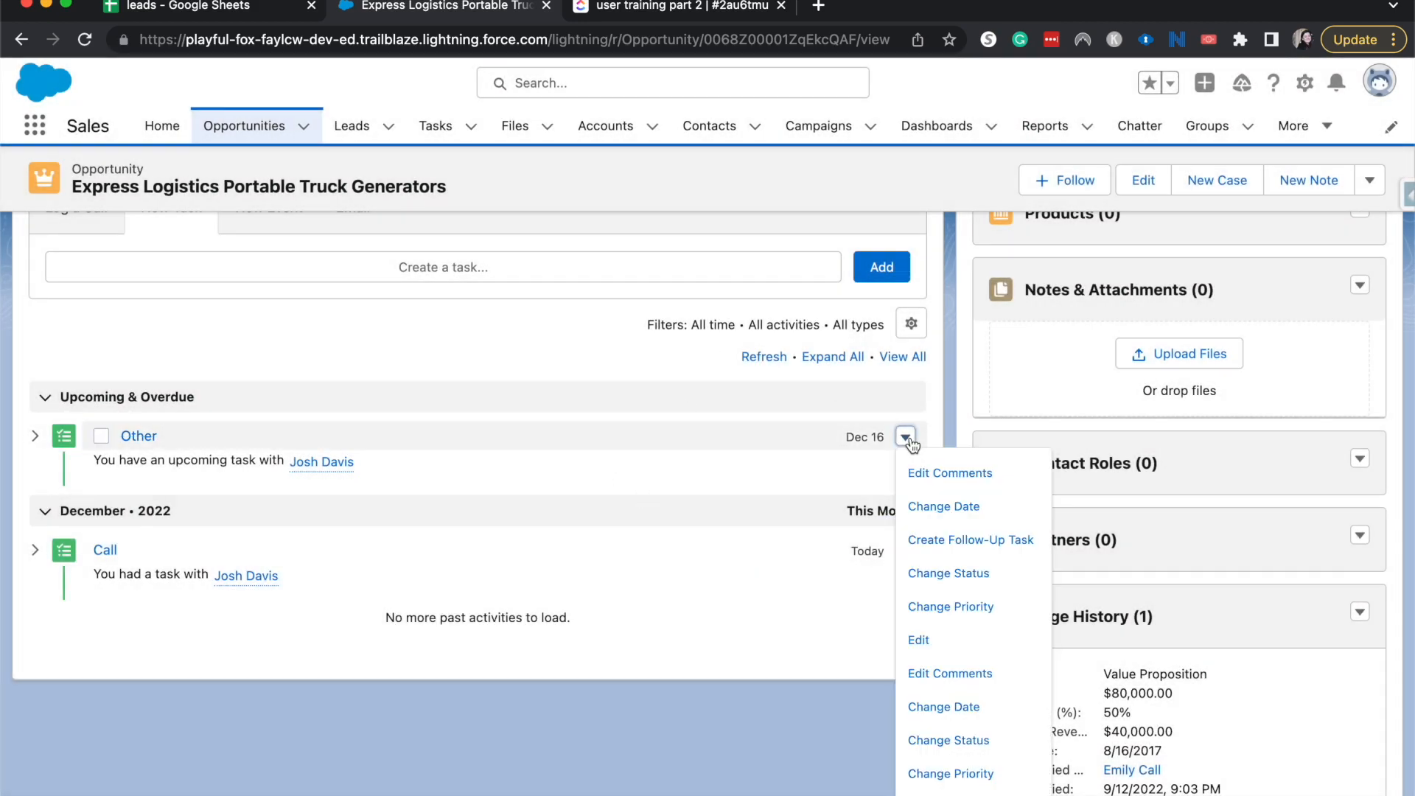
{"action": "scroll", "coordinate": [718, 429], "scroll_direction": "down", "scroll_amount": 1}
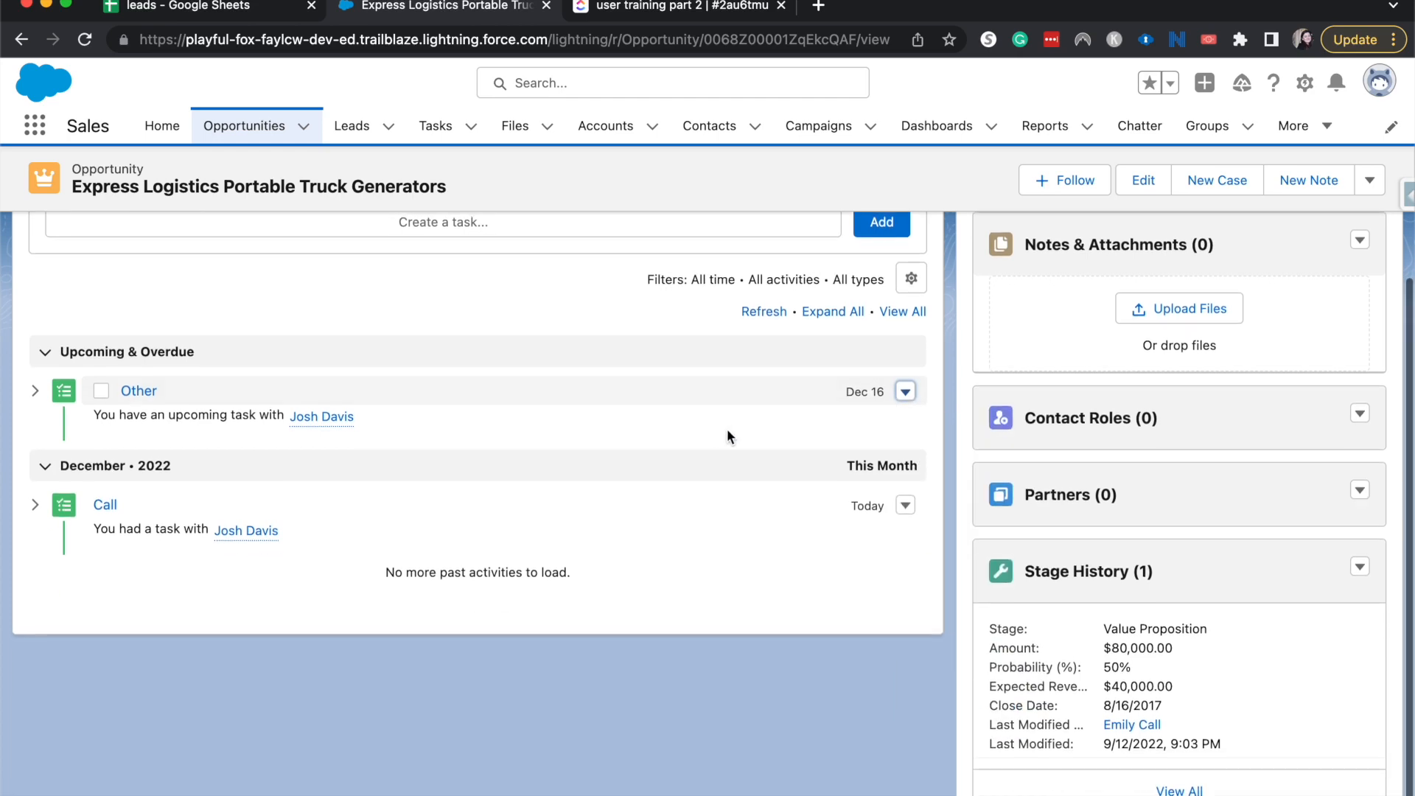
{"action": "left_click", "coordinate": [905, 392]}
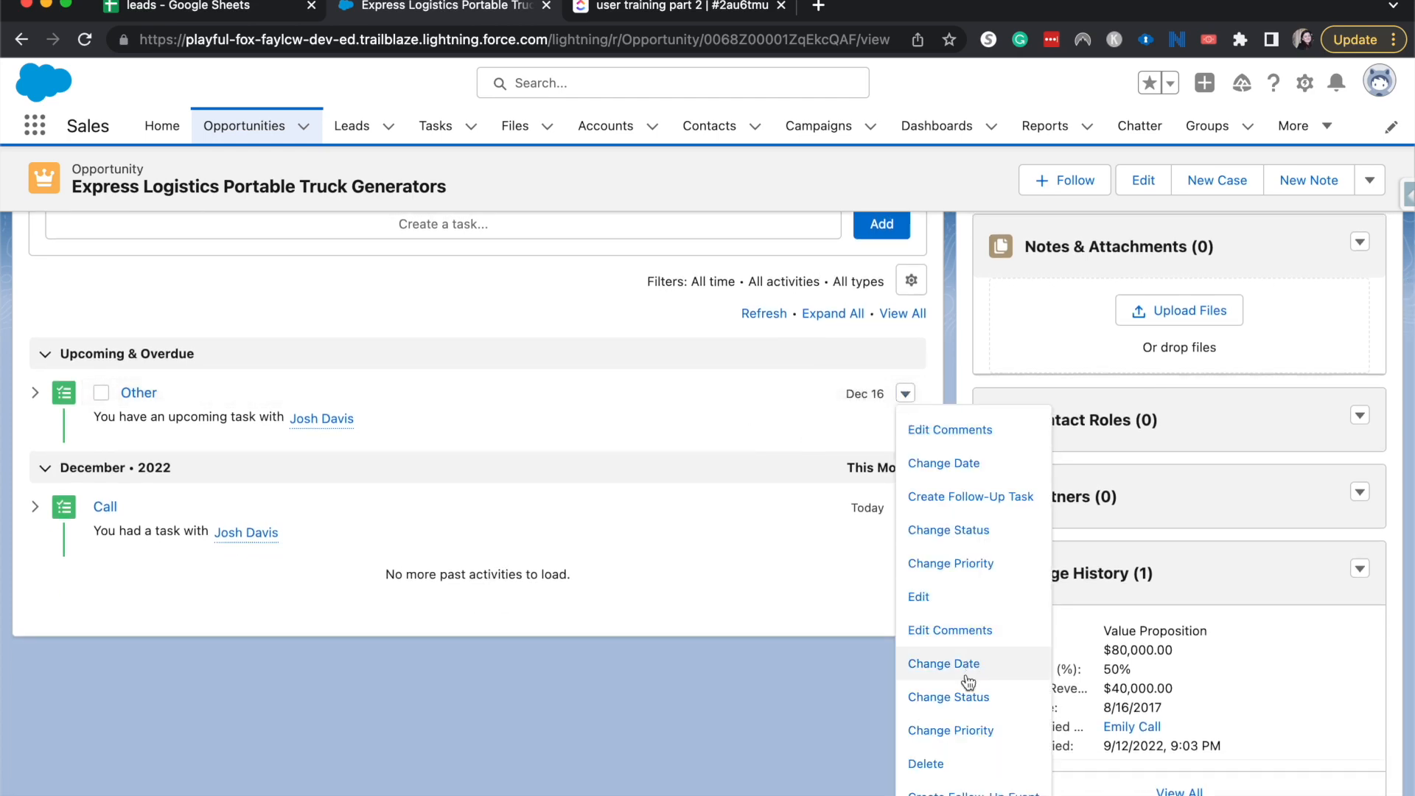
{"action": "left_click", "coordinate": [927, 700]}
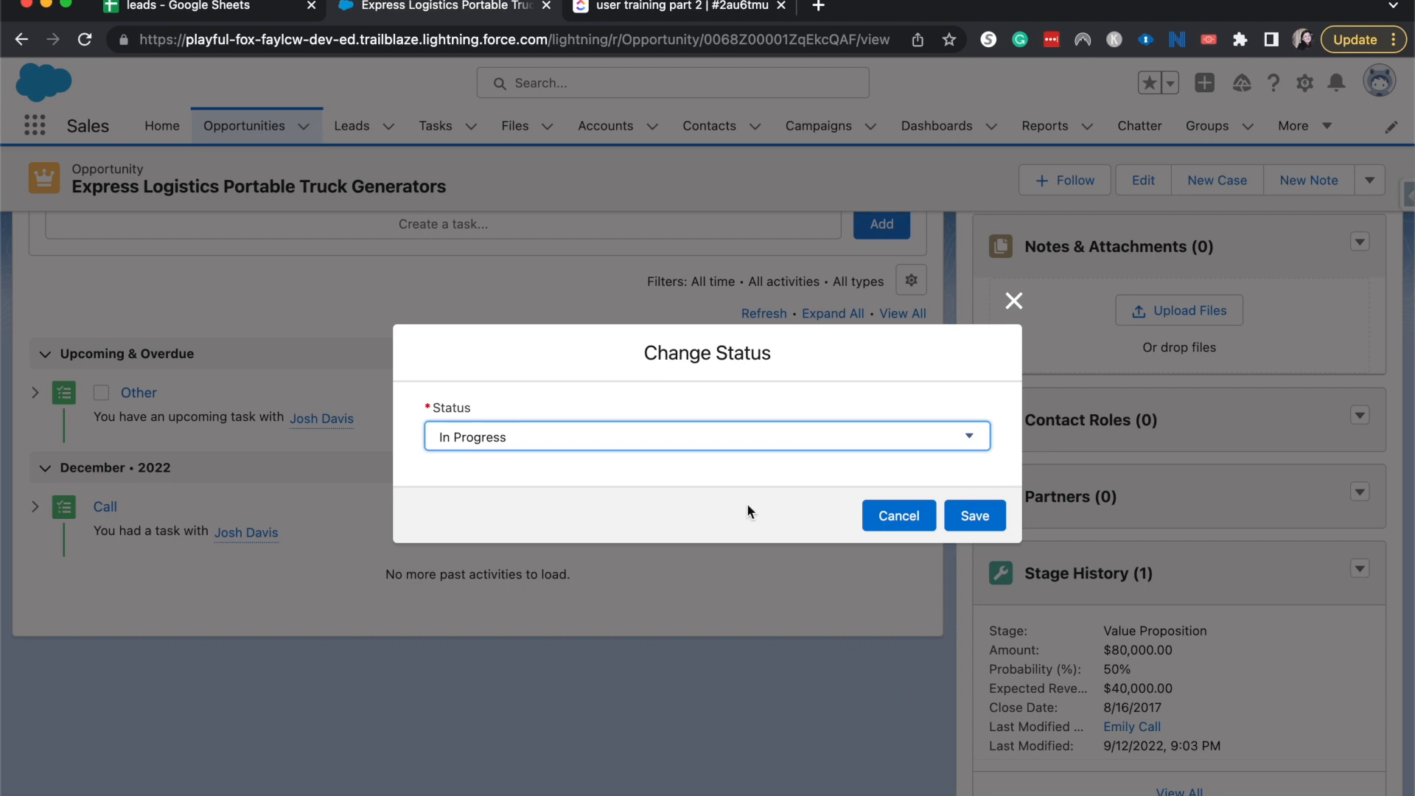
{"action": "left_click", "coordinate": [908, 513]}
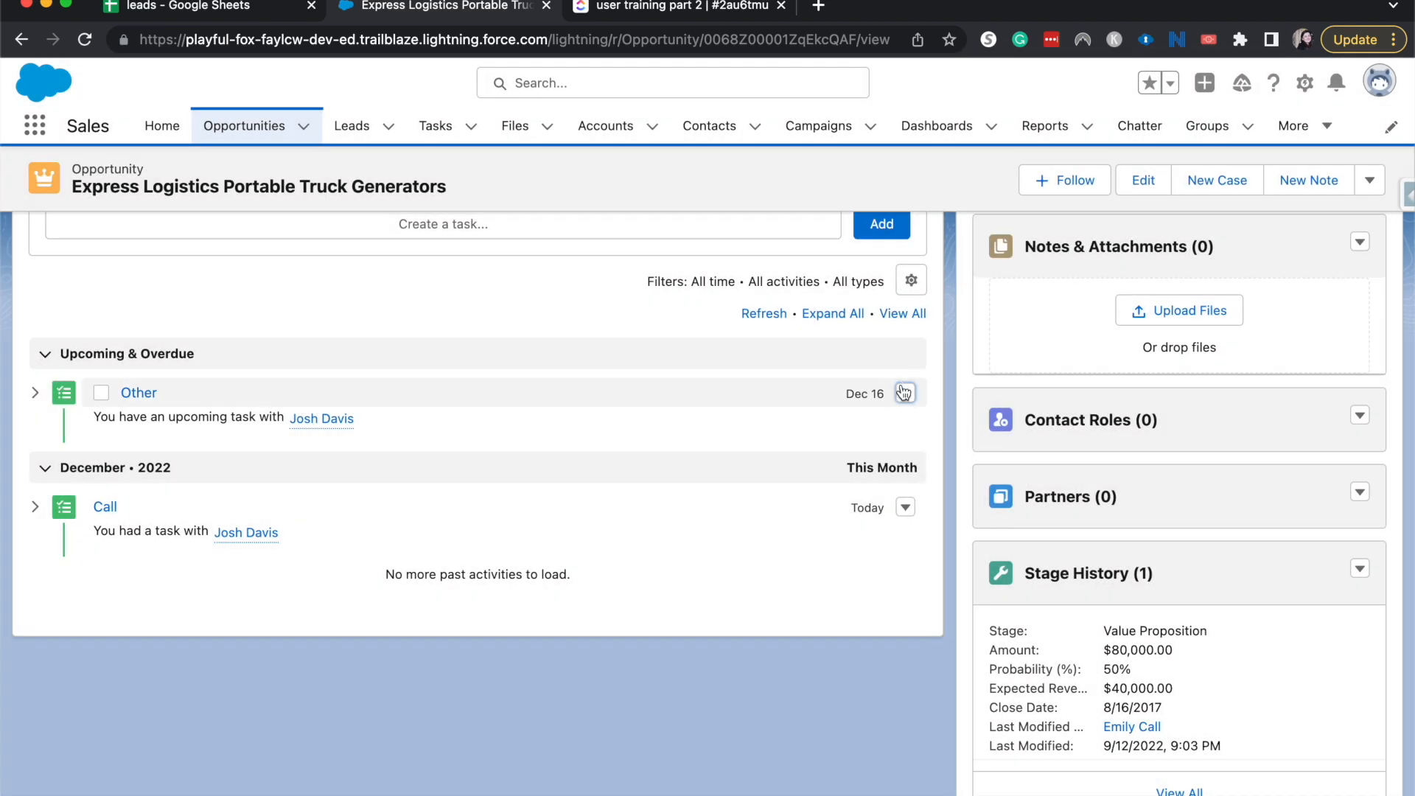
View the Create Follow-Up Event form for the Other task and close it without saving.
{"action": "left_click", "coordinate": [905, 393]}
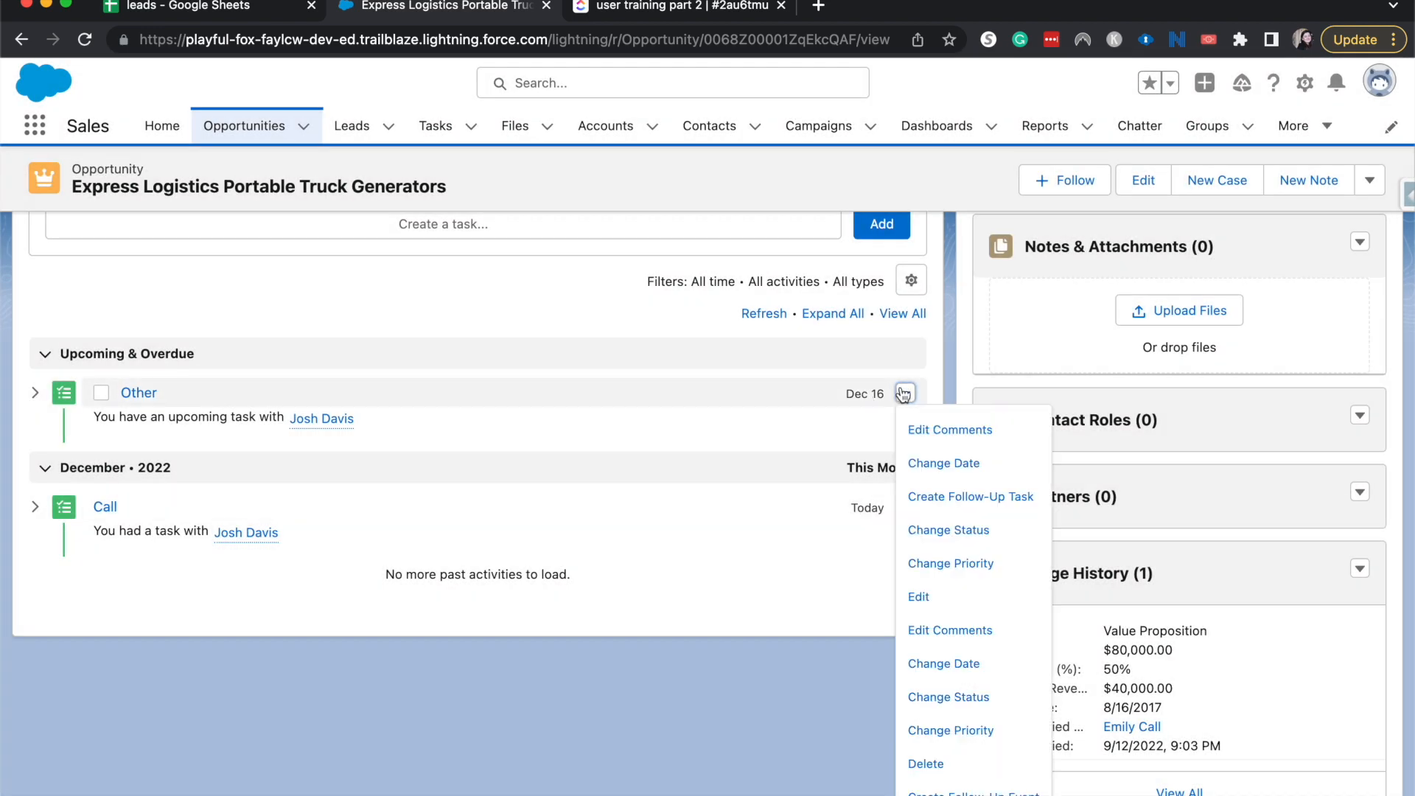
{"action": "left_click", "coordinate": [915, 786]}
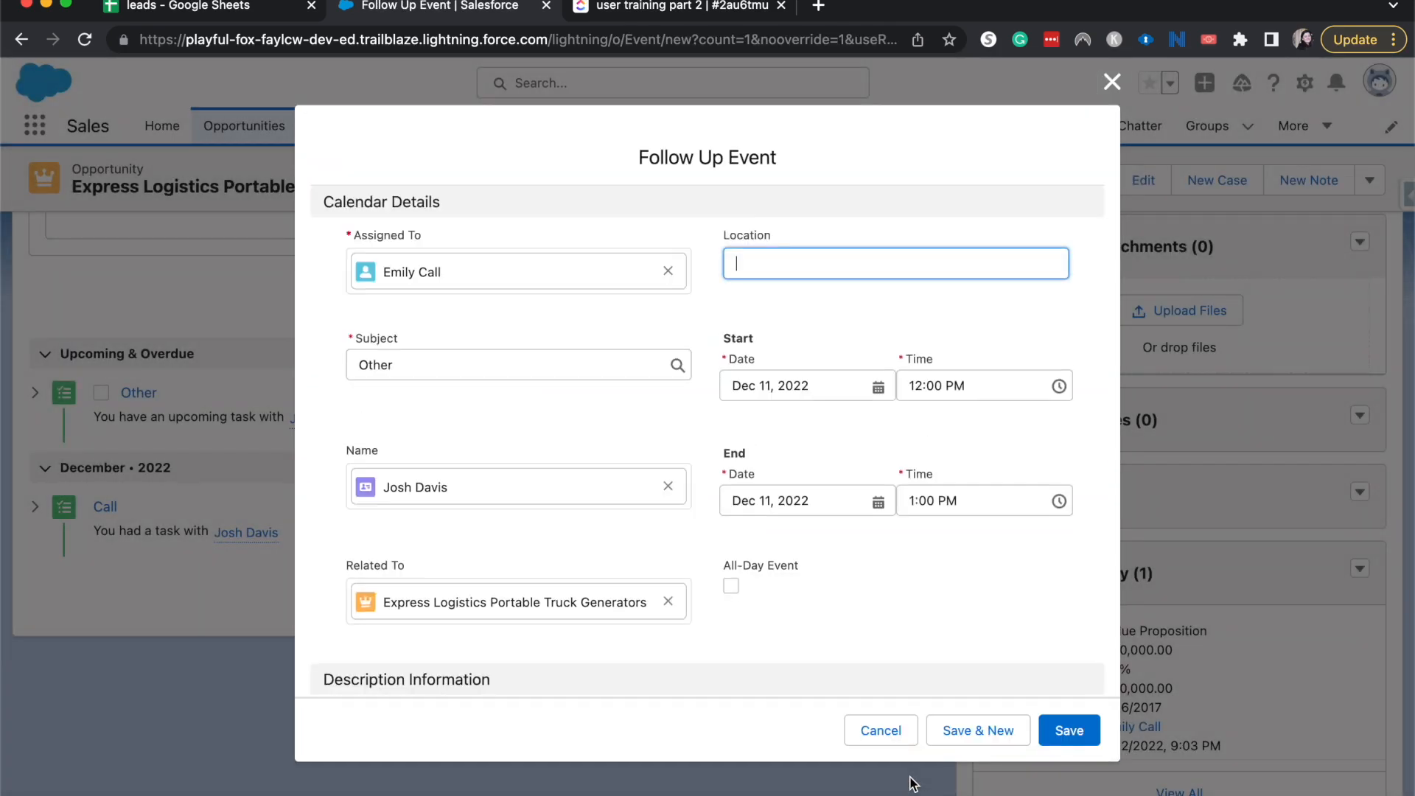
{"action": "left_click", "coordinate": [881, 731]}
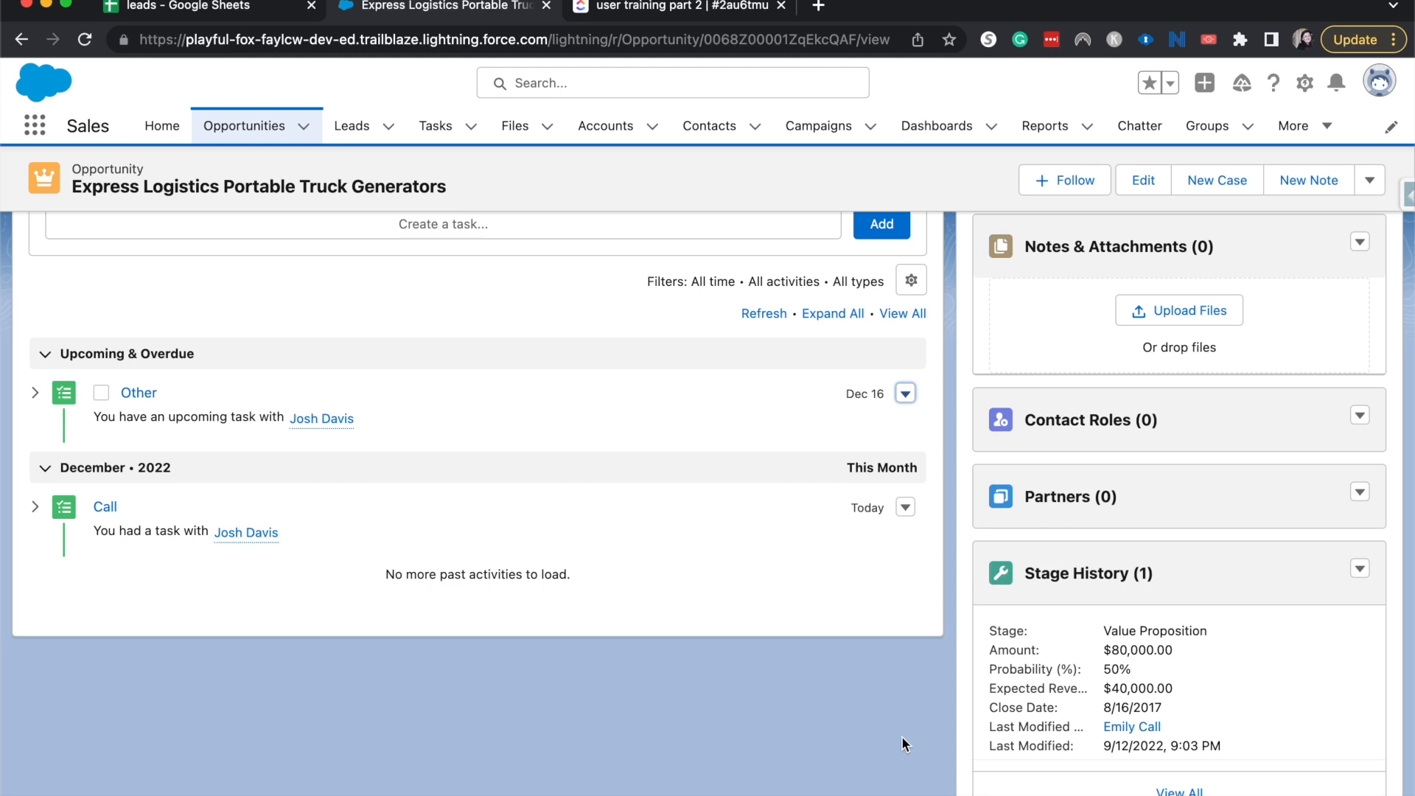
Set the Markets field to Chicago in the opportunity's details and save the record.
{"action": "scroll", "coordinate": [882, 761], "scroll_direction": "up", "scroll_amount": 5}
{"action": "left_click", "coordinate": [184, 401]}
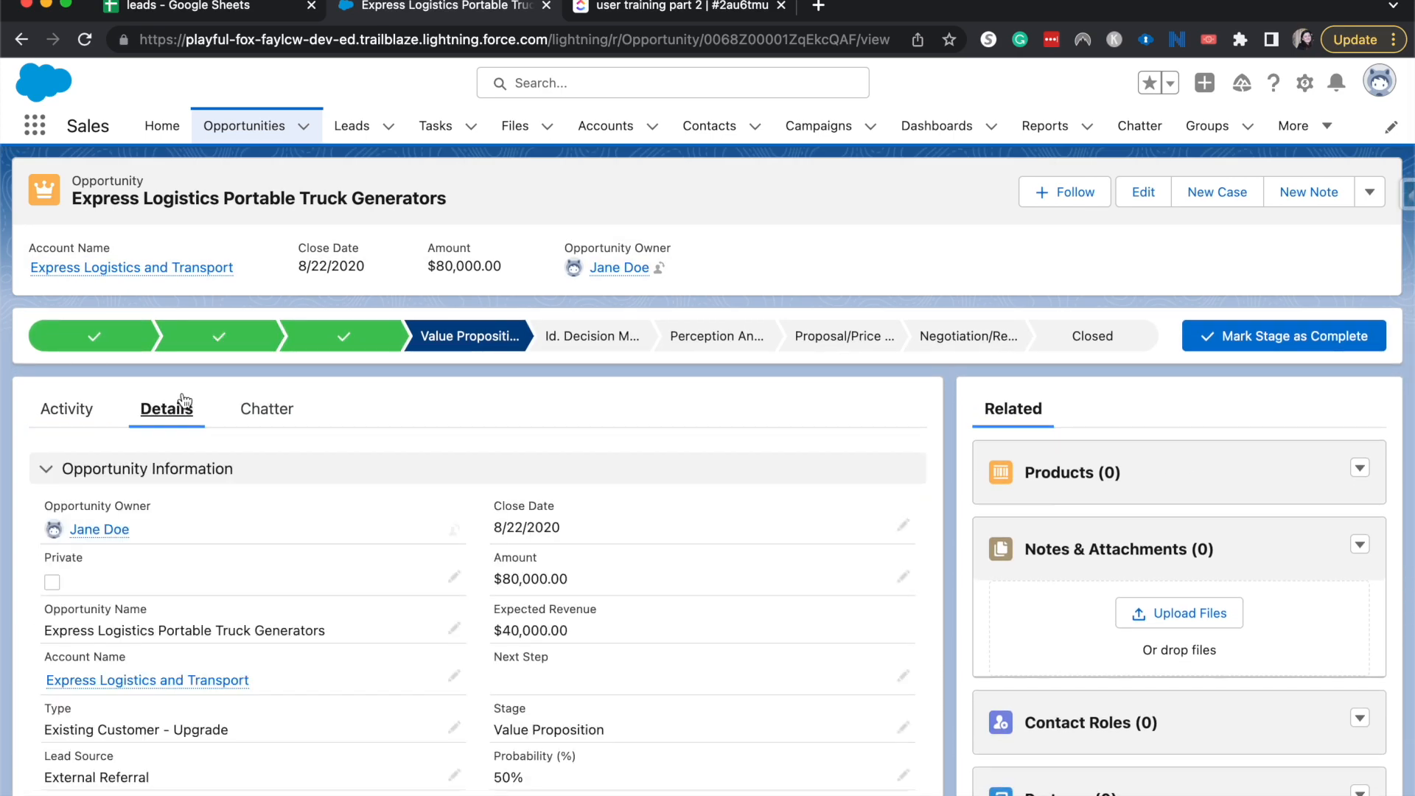
{"action": "scroll", "coordinate": [183, 397], "scroll_direction": "down", "scroll_amount": 4}
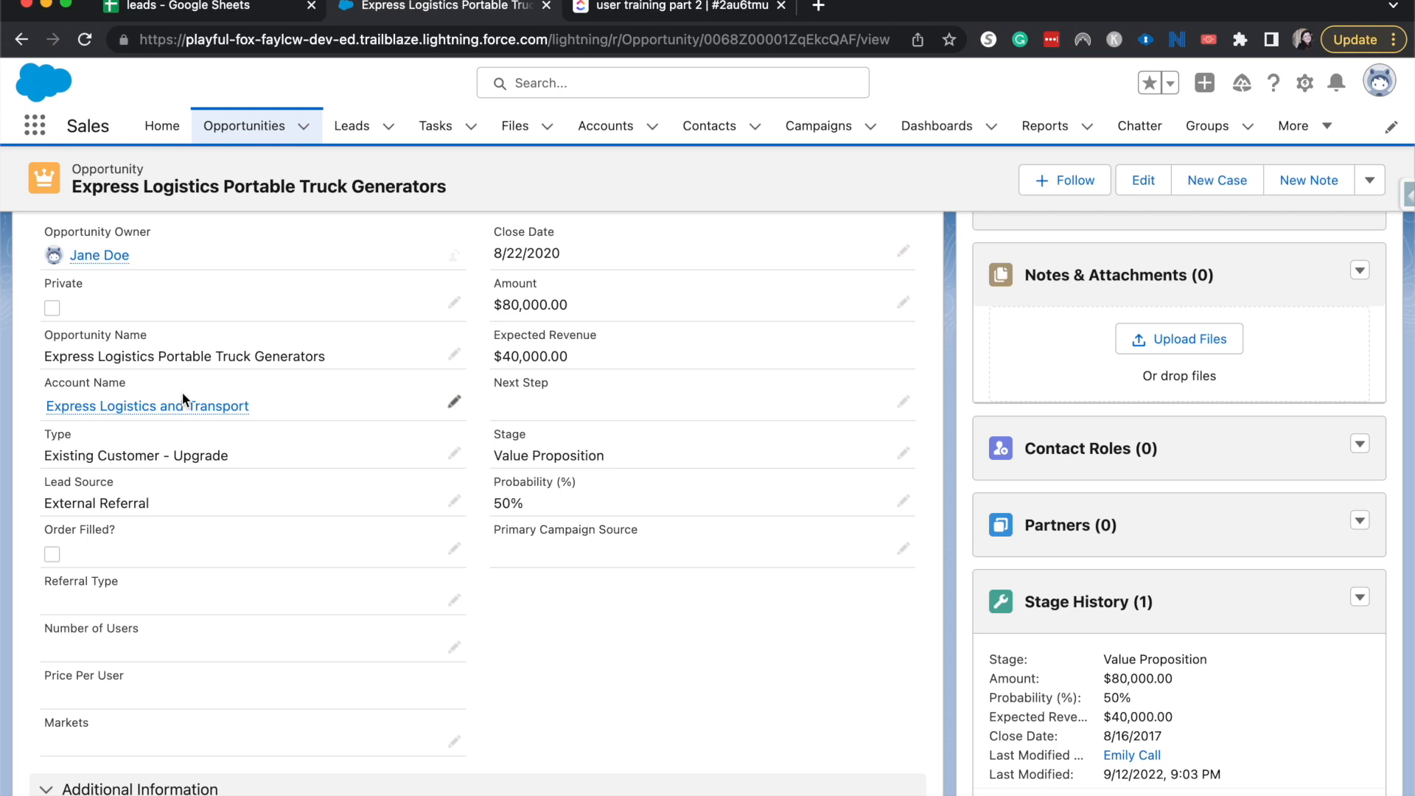
{"action": "left_click", "coordinate": [454, 741]}
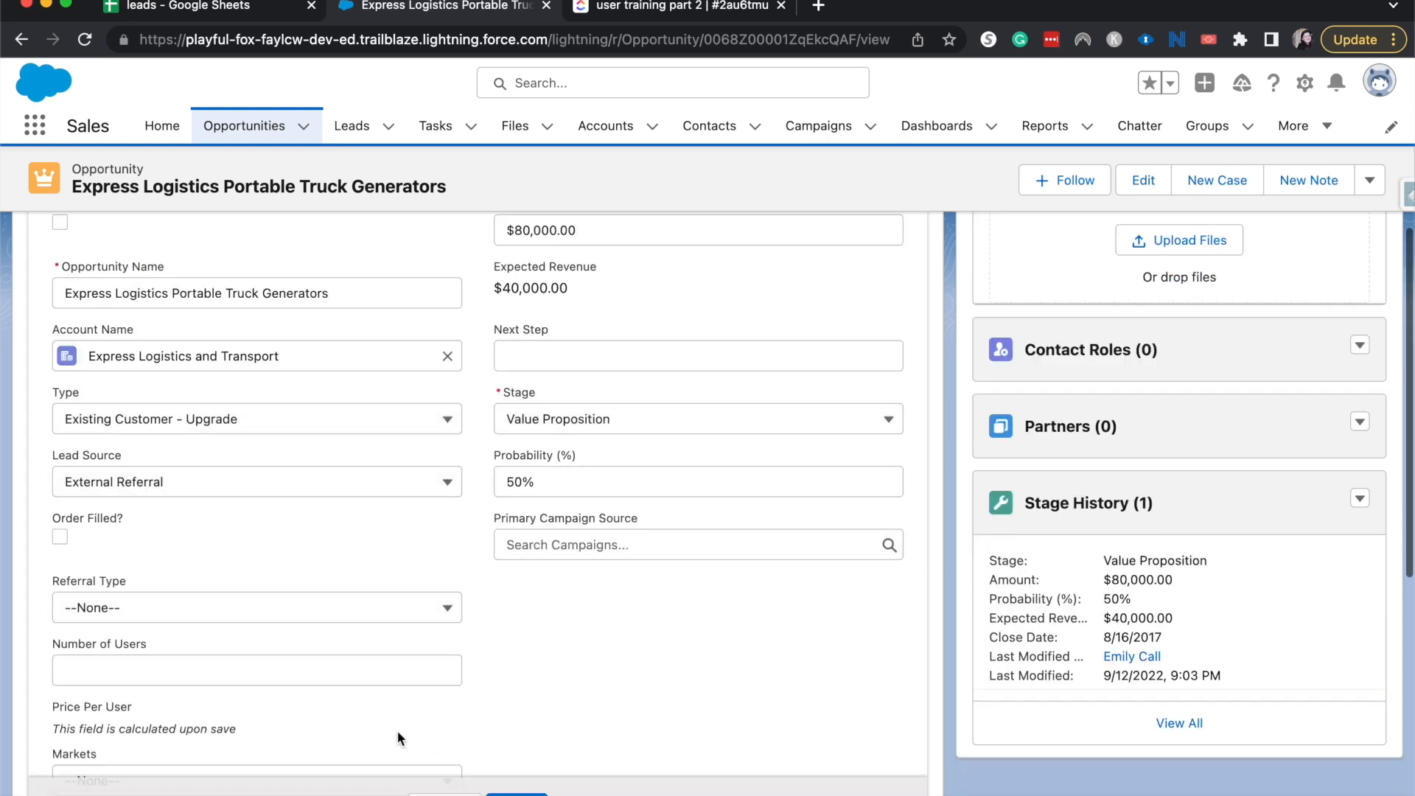
{"action": "scroll", "coordinate": [387, 696], "scroll_direction": "down", "scroll_amount": 1}
{"action": "scroll", "coordinate": [387, 700], "scroll_direction": "down", "scroll_amount": 1}
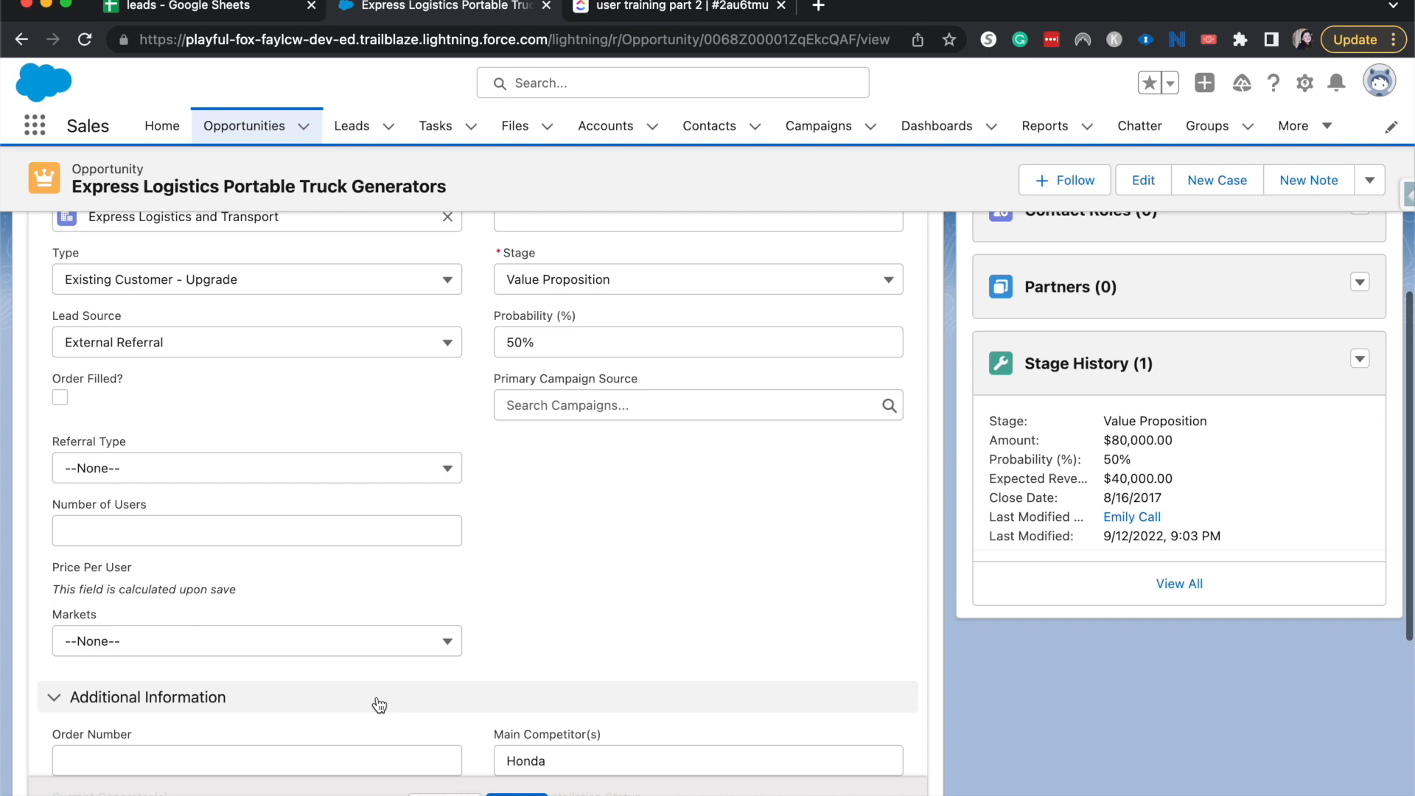
{"action": "left_click", "coordinate": [221, 654]}
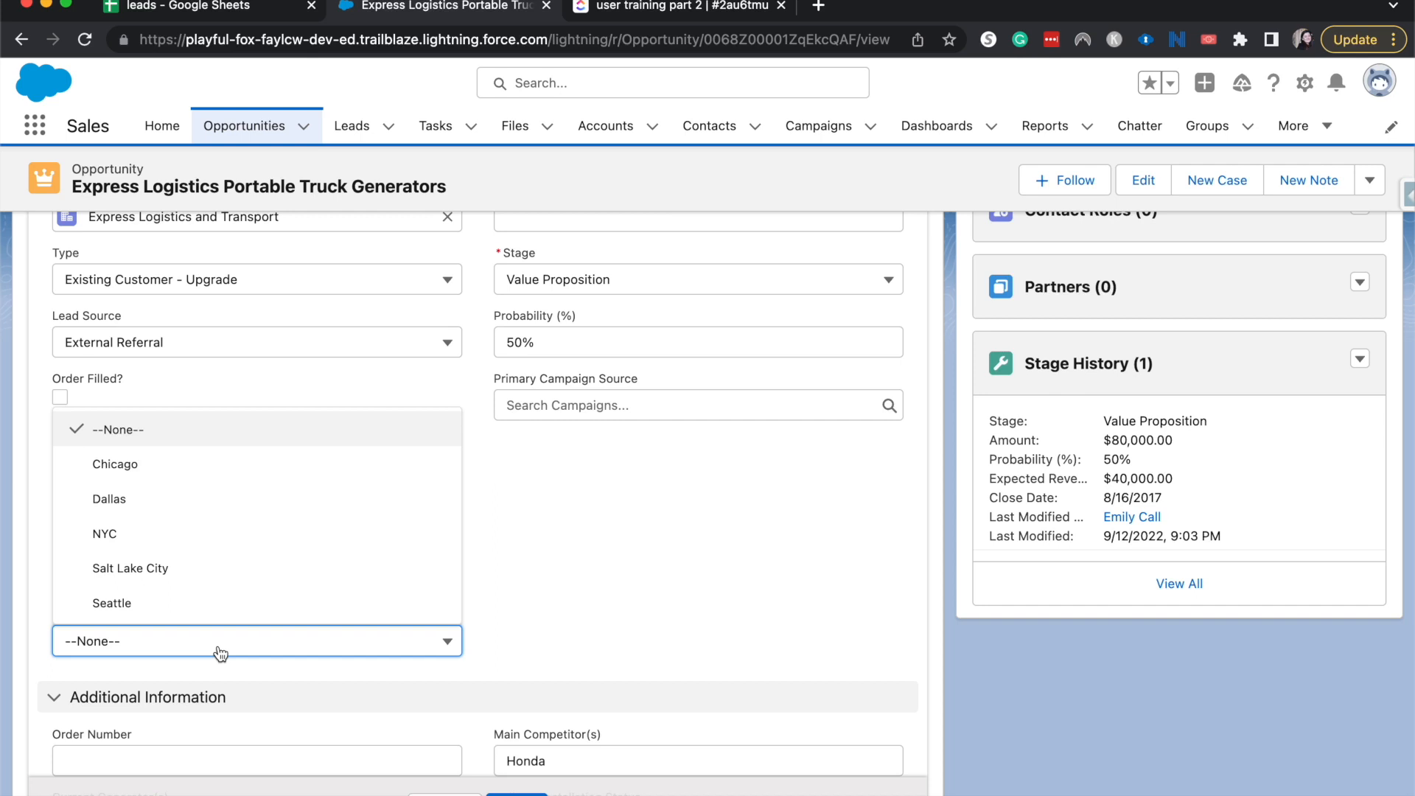
{"action": "left_click", "coordinate": [193, 466]}
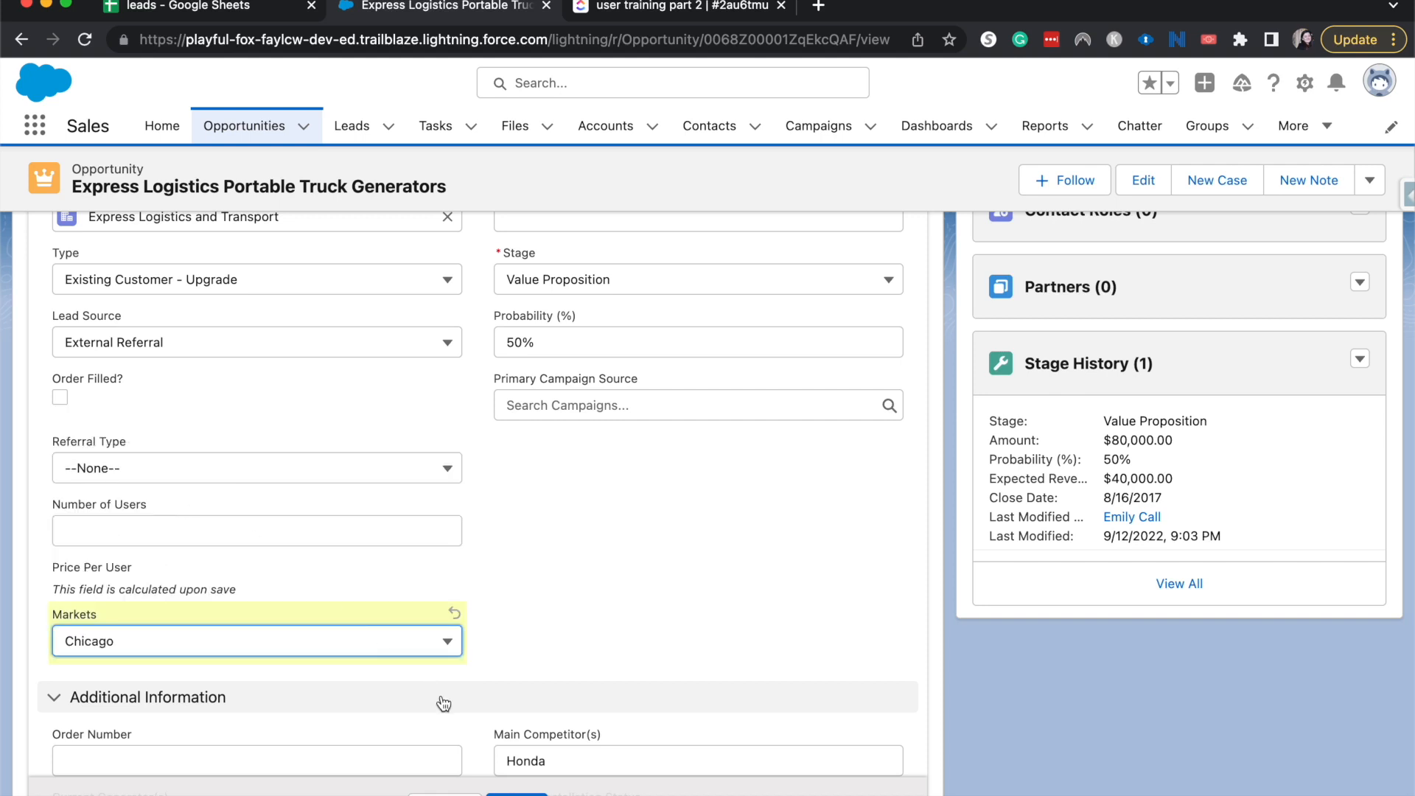
{"action": "left_click", "coordinate": [516, 794]}
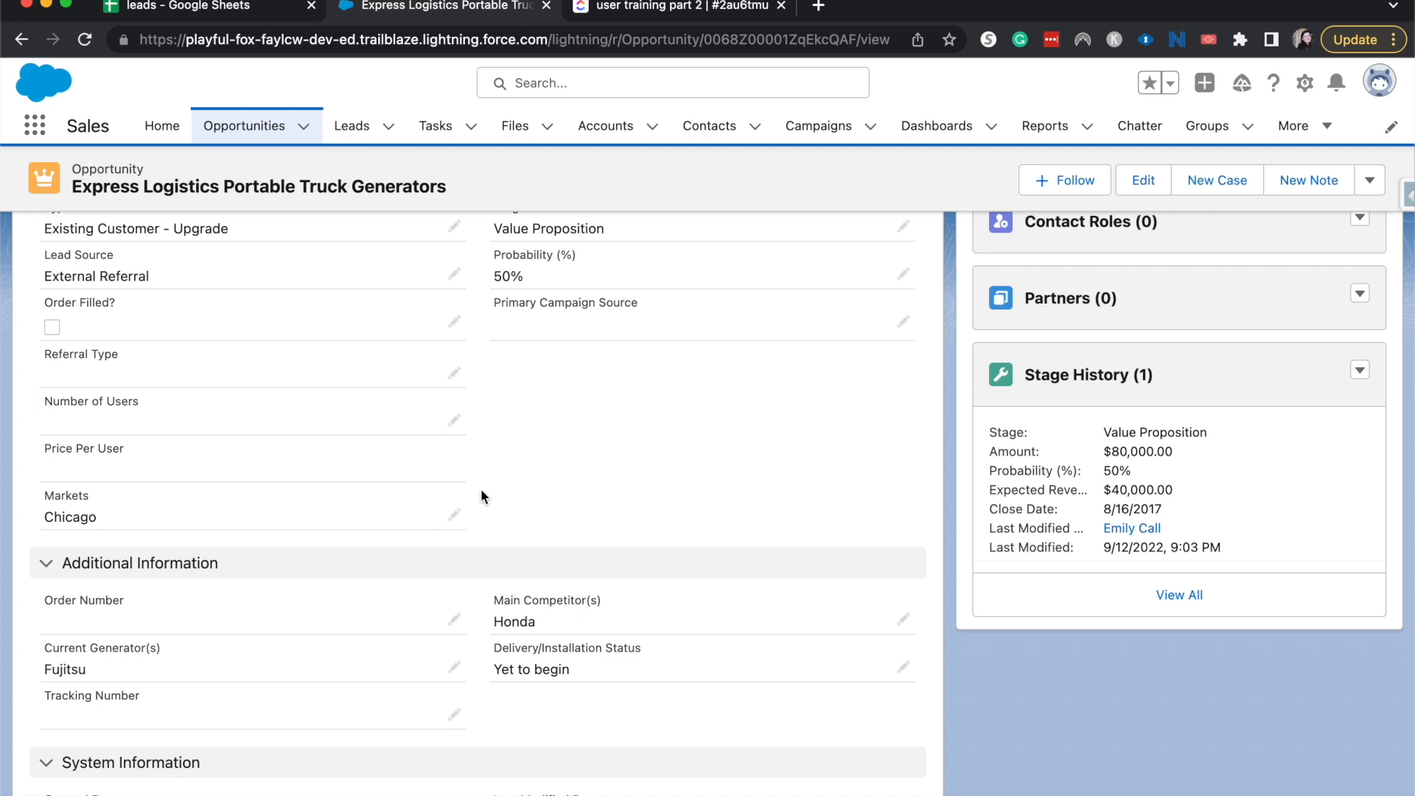
Switch to the Marketing app and display the My Active Campaigns list view.
{"action": "left_click", "coordinate": [35, 124]}
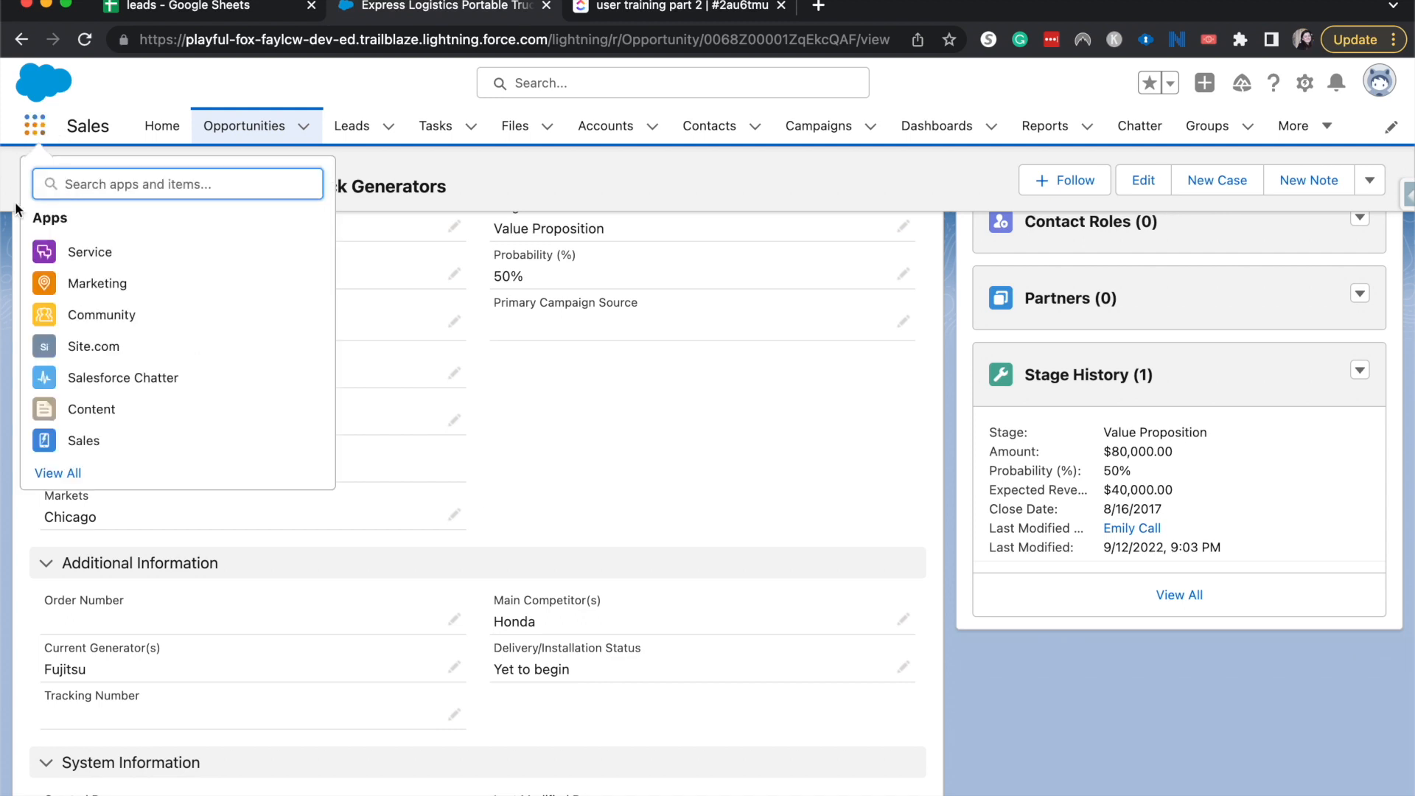
{"action": "left_click", "coordinate": [81, 289]}
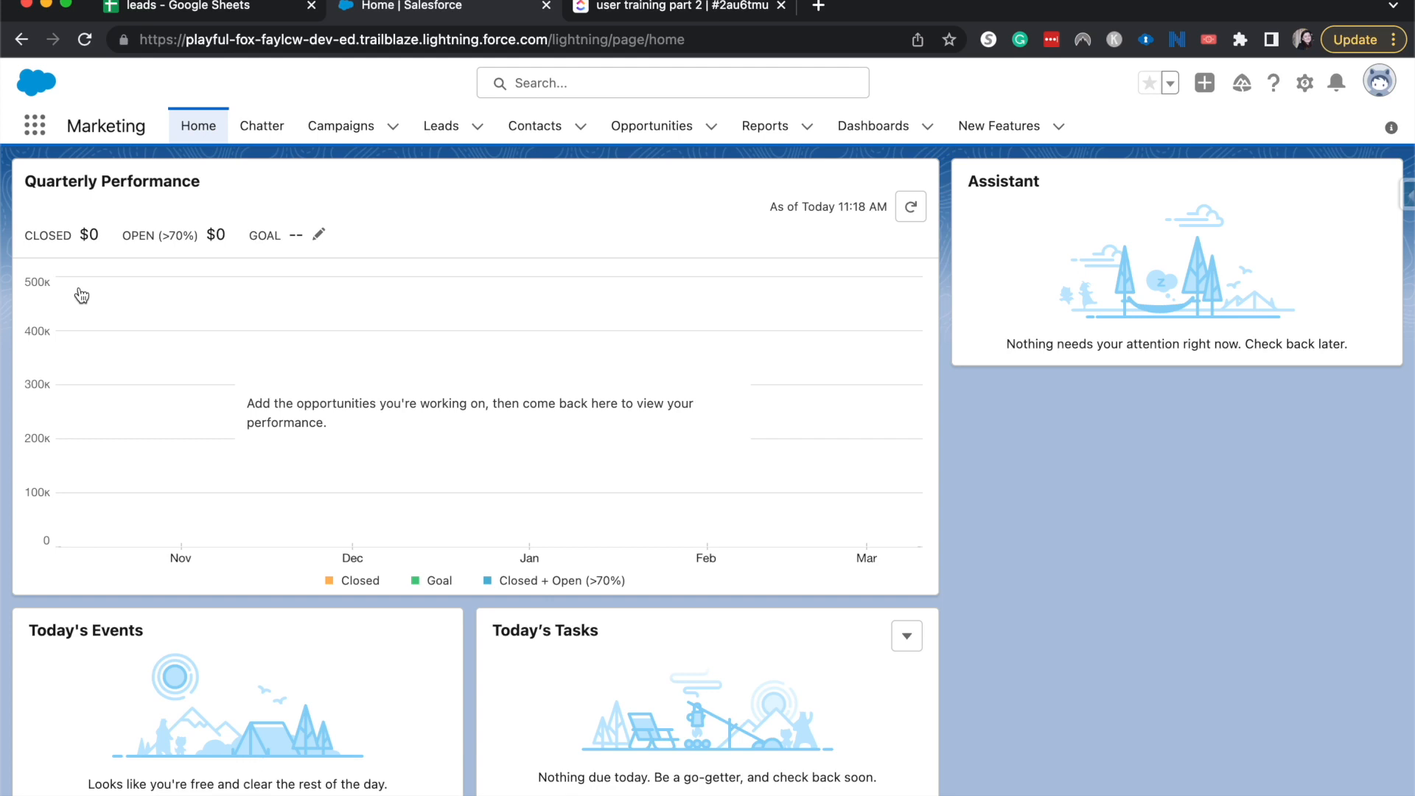
{"action": "left_click", "coordinate": [356, 122]}
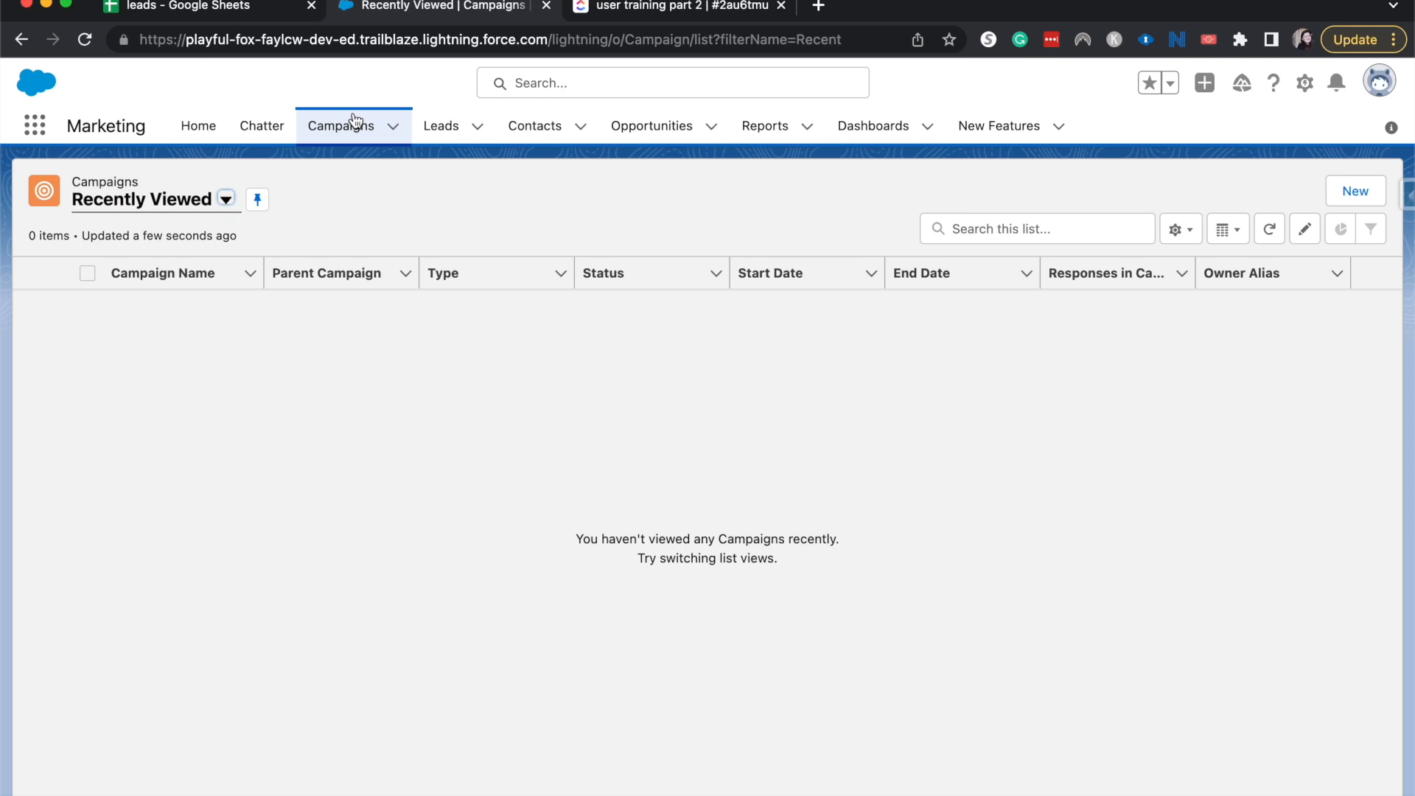
{"action": "left_click", "coordinate": [170, 208]}
{"action": "left_click", "coordinate": [165, 295]}
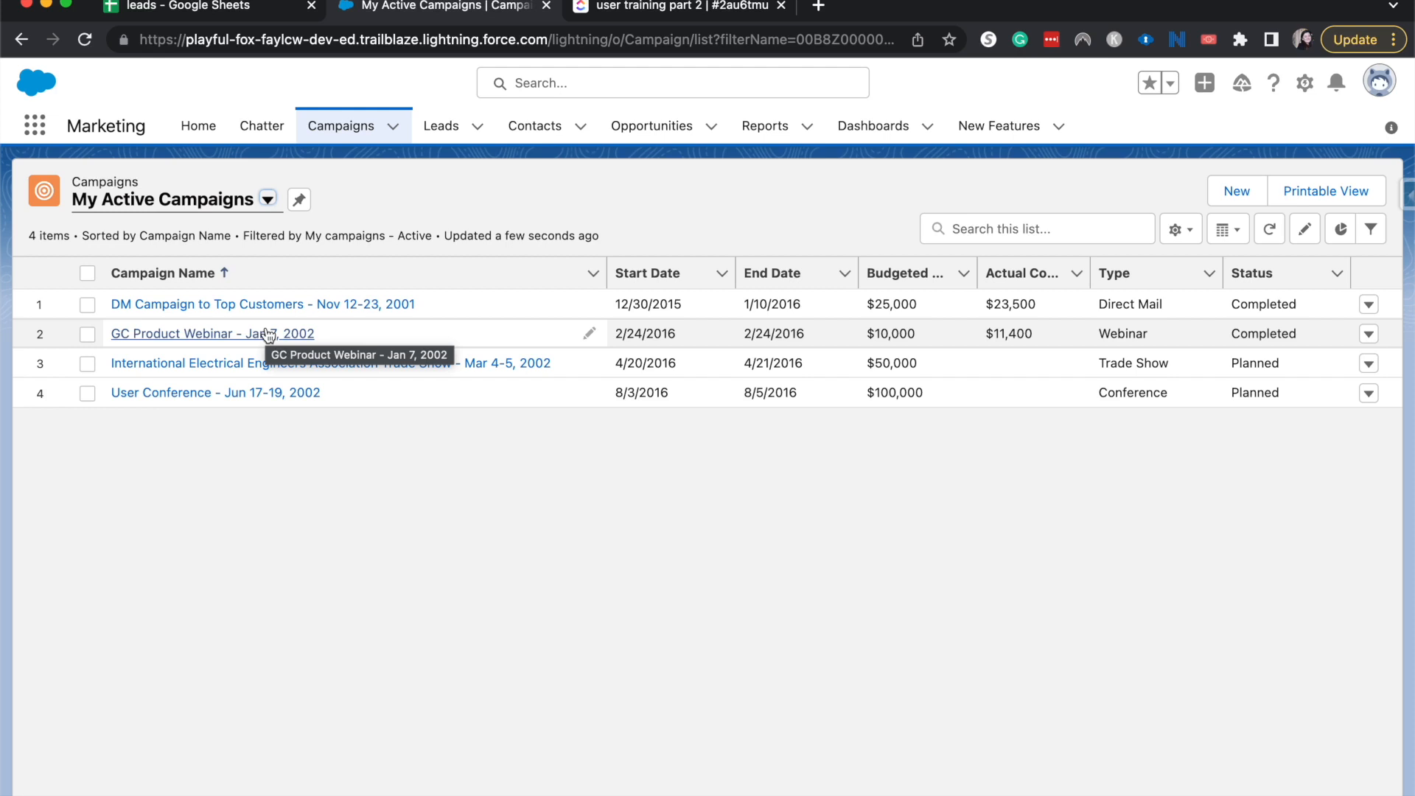
Start a new active campaign named Google Ad Campaign with type Advertisement and status In Progress.
{"action": "left_click", "coordinate": [1233, 200]}
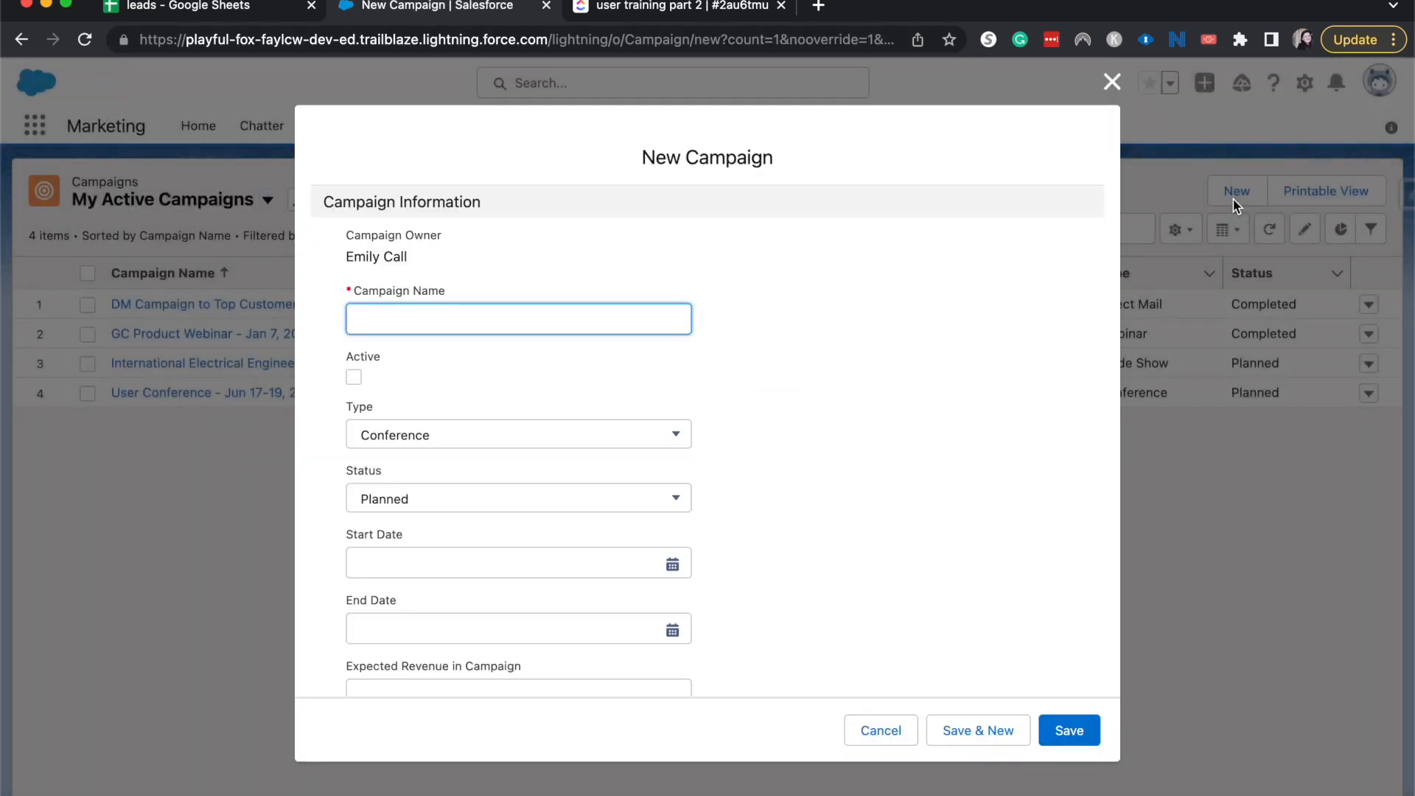
{"action": "type", "text": "Google Ad Campaign"}
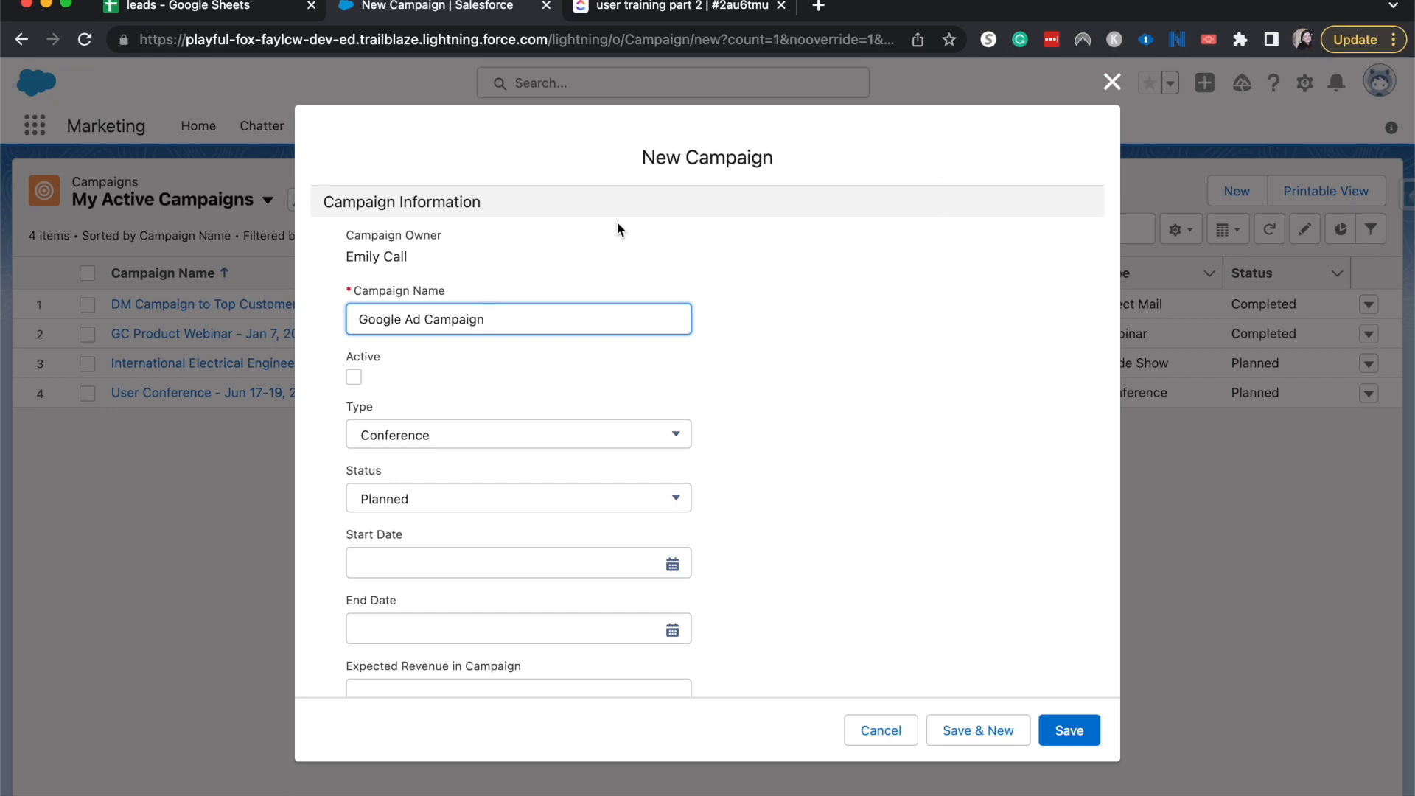
{"action": "left_click", "coordinate": [358, 378]}
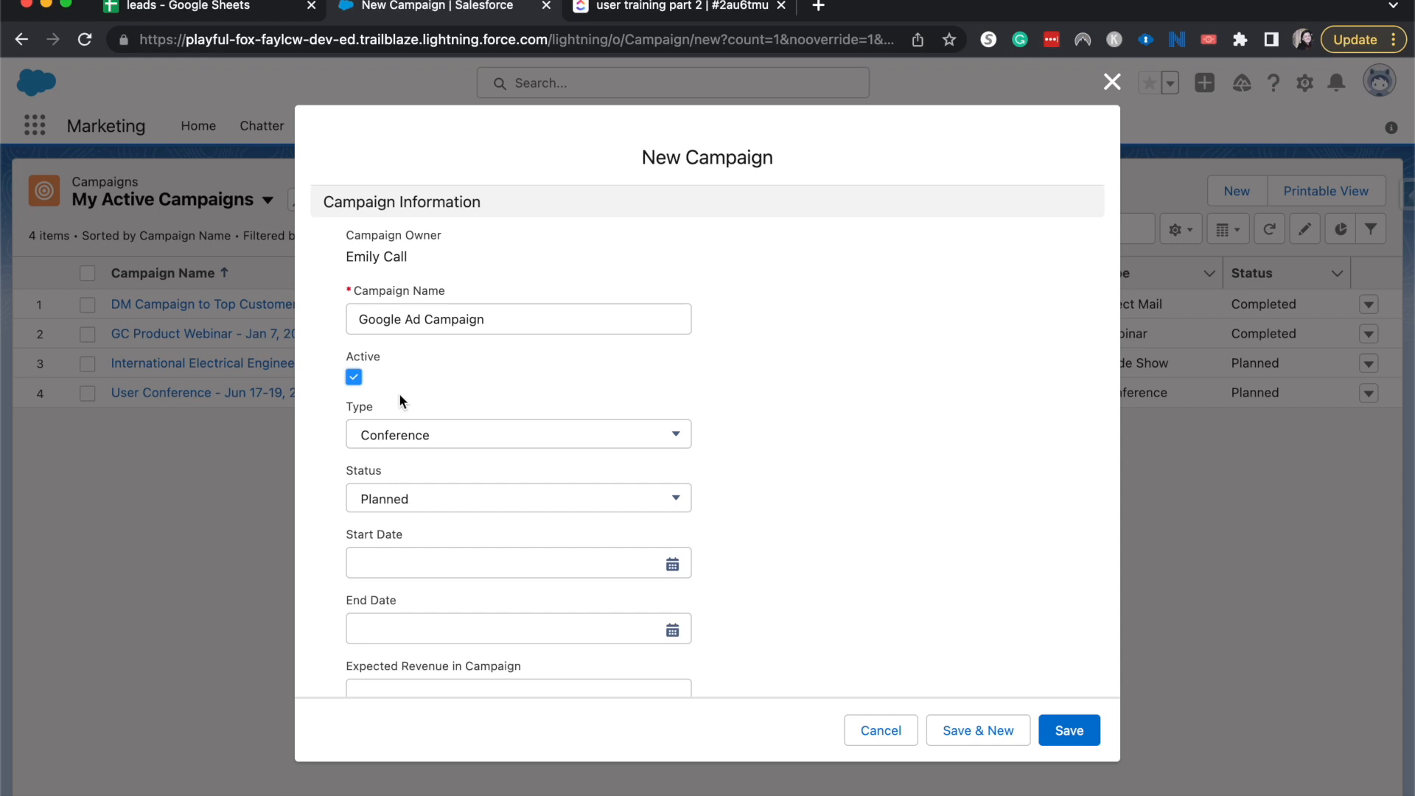
{"action": "left_click", "coordinate": [399, 435]}
{"action": "scroll", "coordinate": [426, 528], "scroll_direction": "down", "scroll_amount": 3}
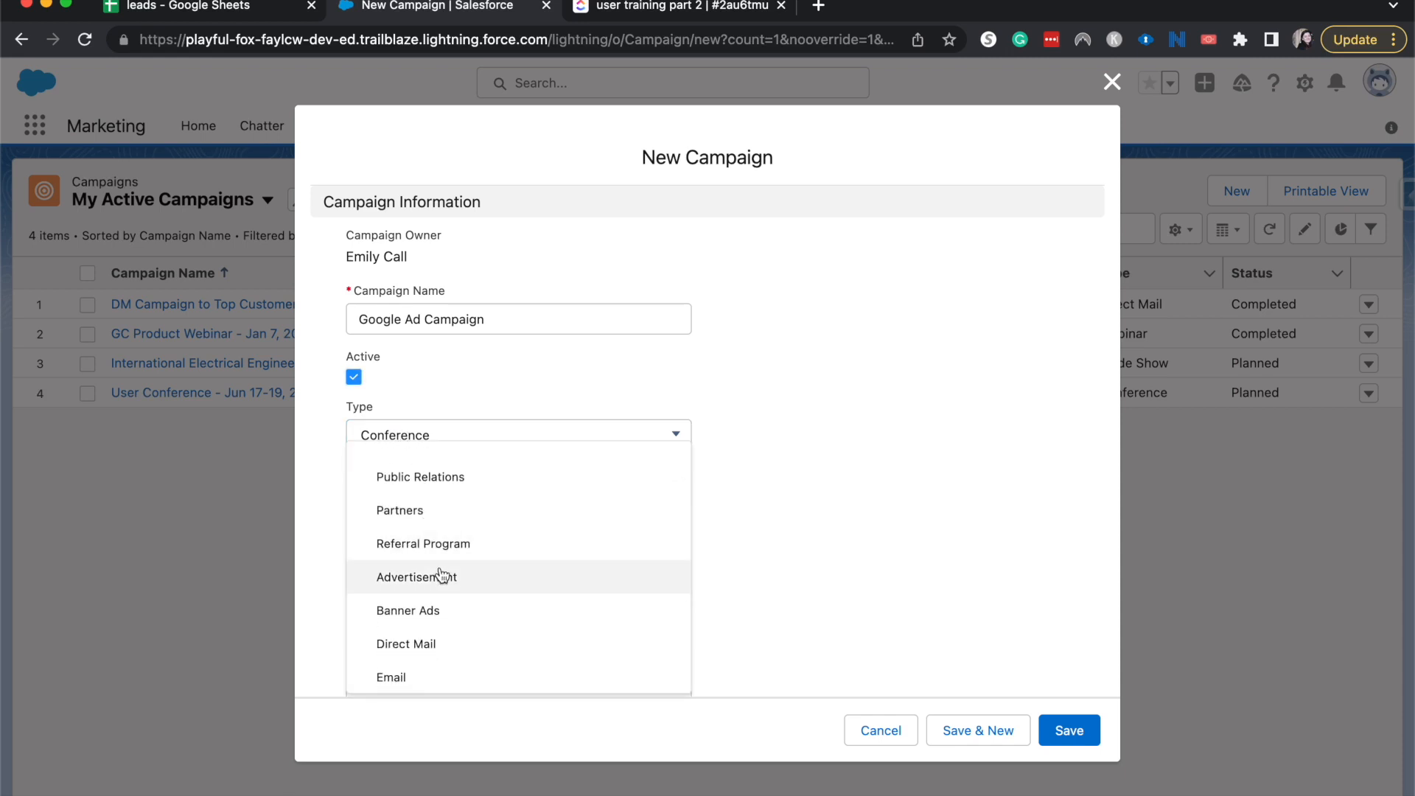
{"action": "left_click", "coordinate": [440, 576]}
{"action": "left_click", "coordinate": [493, 501]}
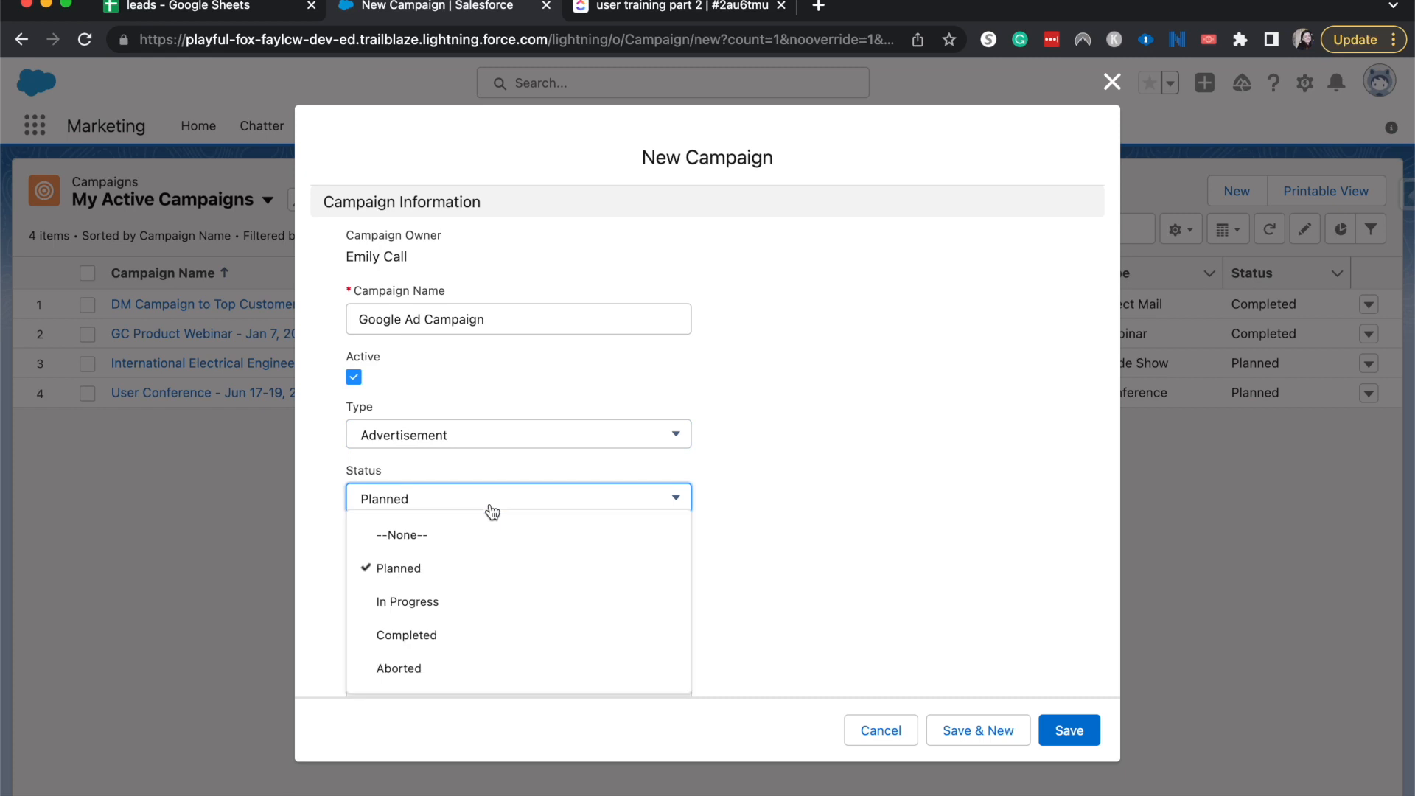
{"action": "left_click", "coordinate": [479, 603]}
Set the new campaign's start date to 12/1/2022 and its end date to 12/31/2022.
{"action": "scroll", "coordinate": [480, 600], "scroll_direction": "down", "scroll_amount": 2}
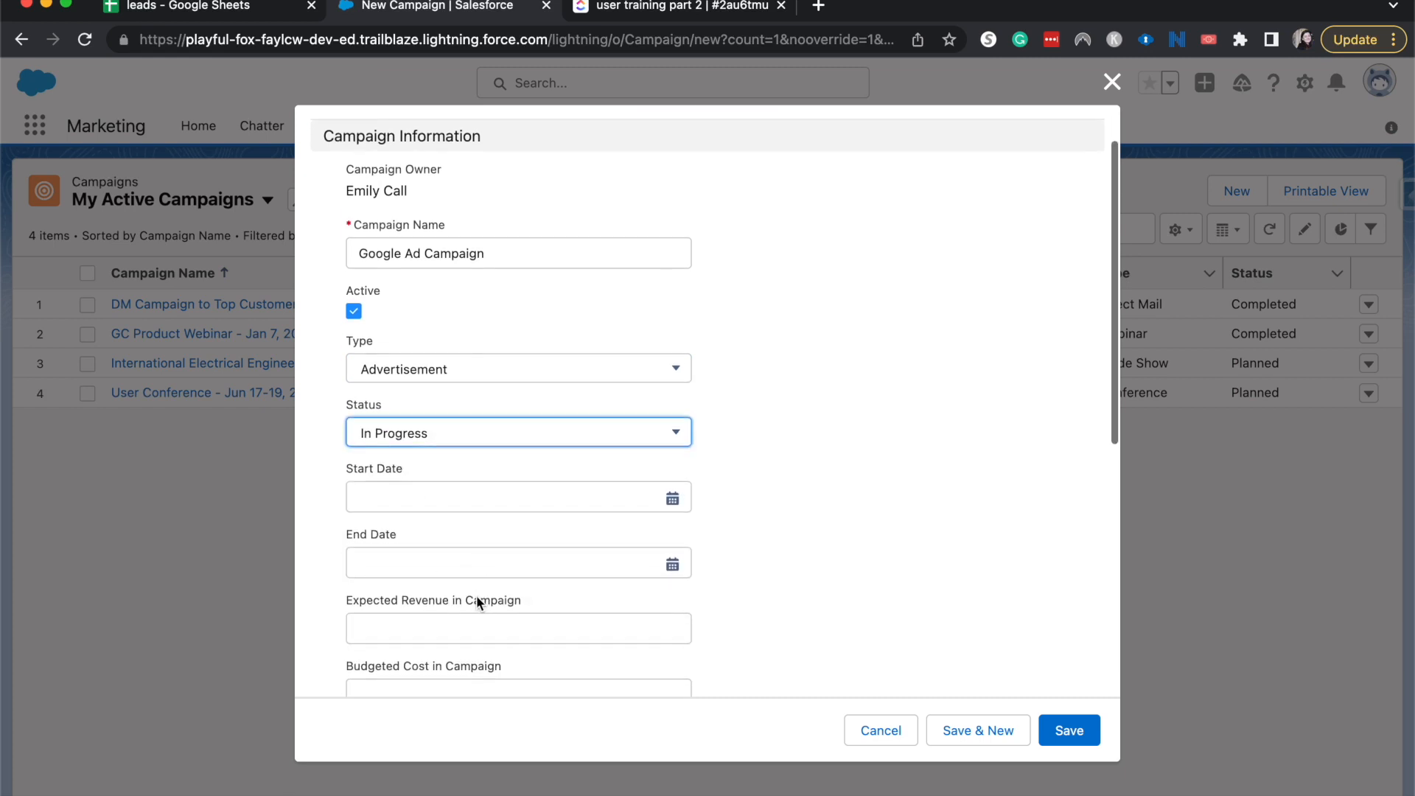
{"action": "left_click", "coordinate": [672, 483]}
{"action": "scroll", "coordinate": [521, 303], "scroll_direction": "up", "scroll_amount": 2}
{"action": "left_click", "coordinate": [522, 304]}
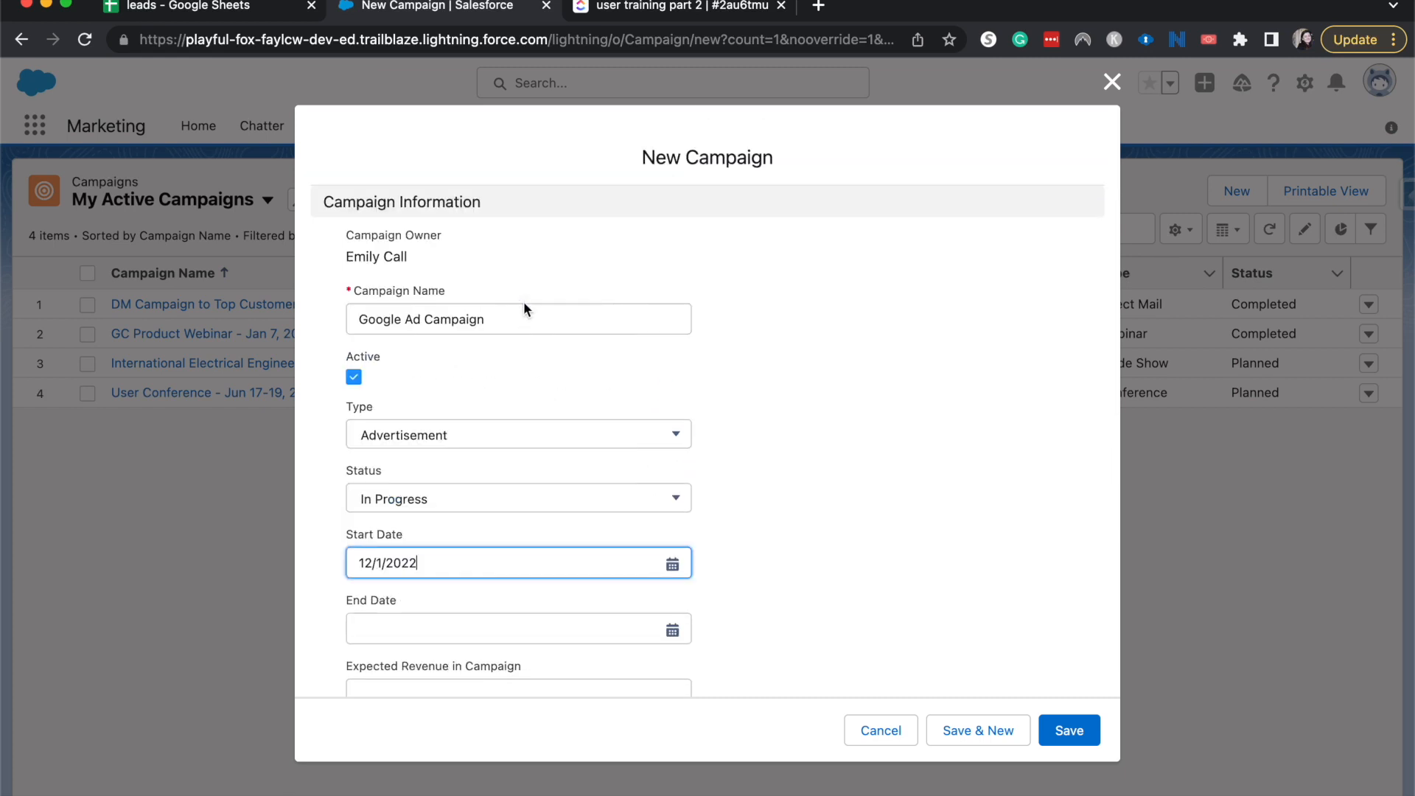
{"action": "left_click", "coordinate": [672, 629]}
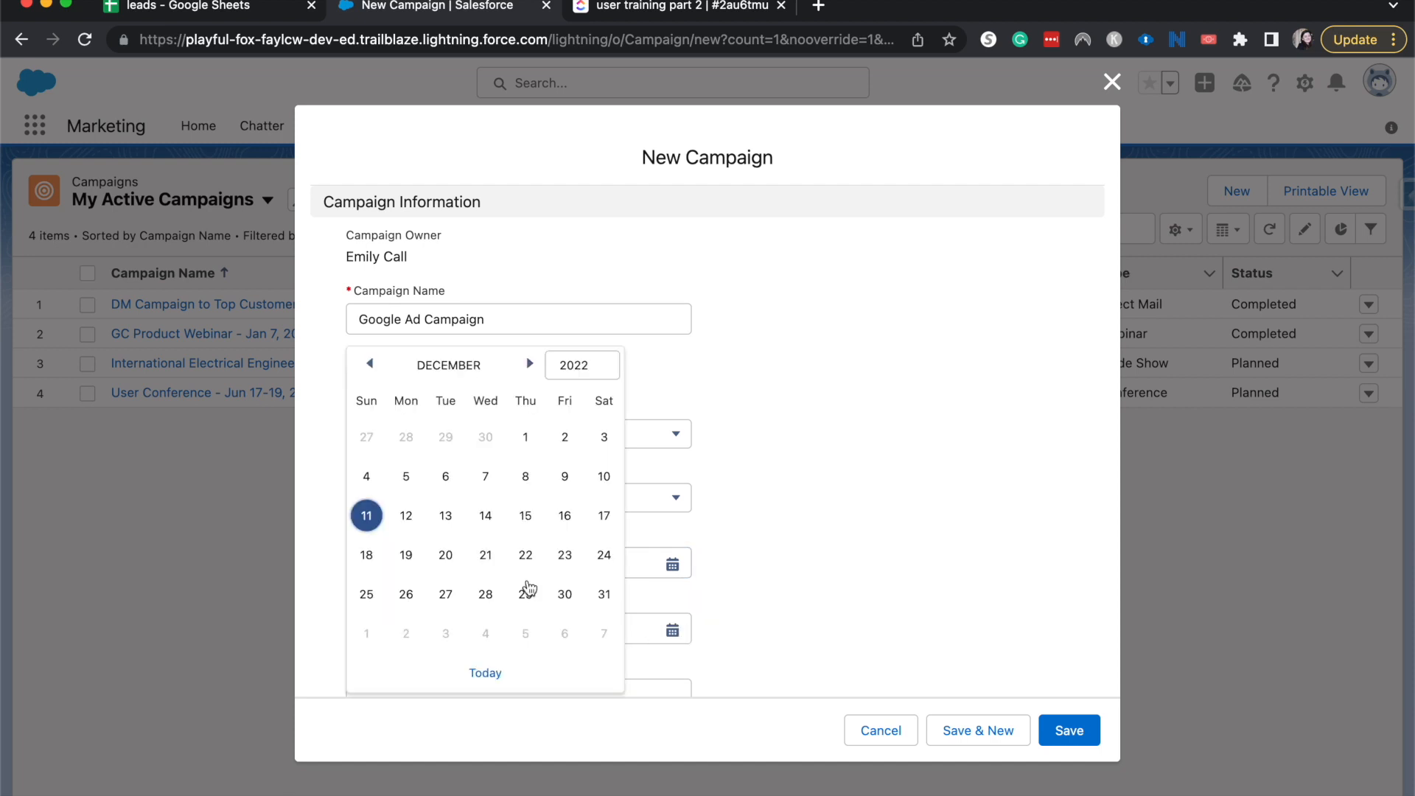
{"action": "left_click", "coordinate": [604, 594]}
Enter $100,000 expected revenue and $10,000 budgeted cost, then save the campaign and dismiss the compact setting suggestion.
{"action": "scroll", "coordinate": [588, 600], "scroll_direction": "down", "scroll_amount": 4}
{"action": "left_click", "coordinate": [600, 521]}
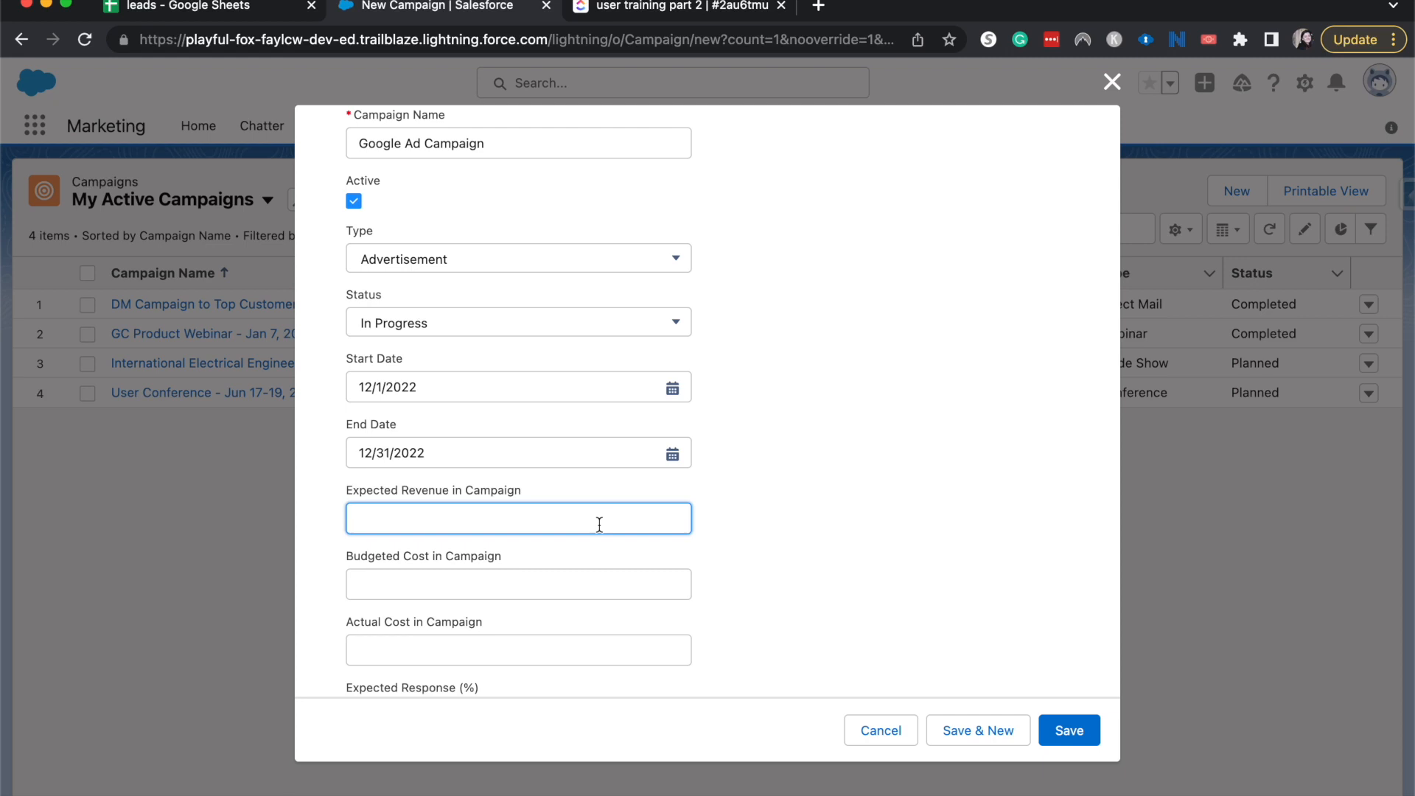
{"action": "type", "text": "100,000"}
{"action": "key", "text": "Tab"}
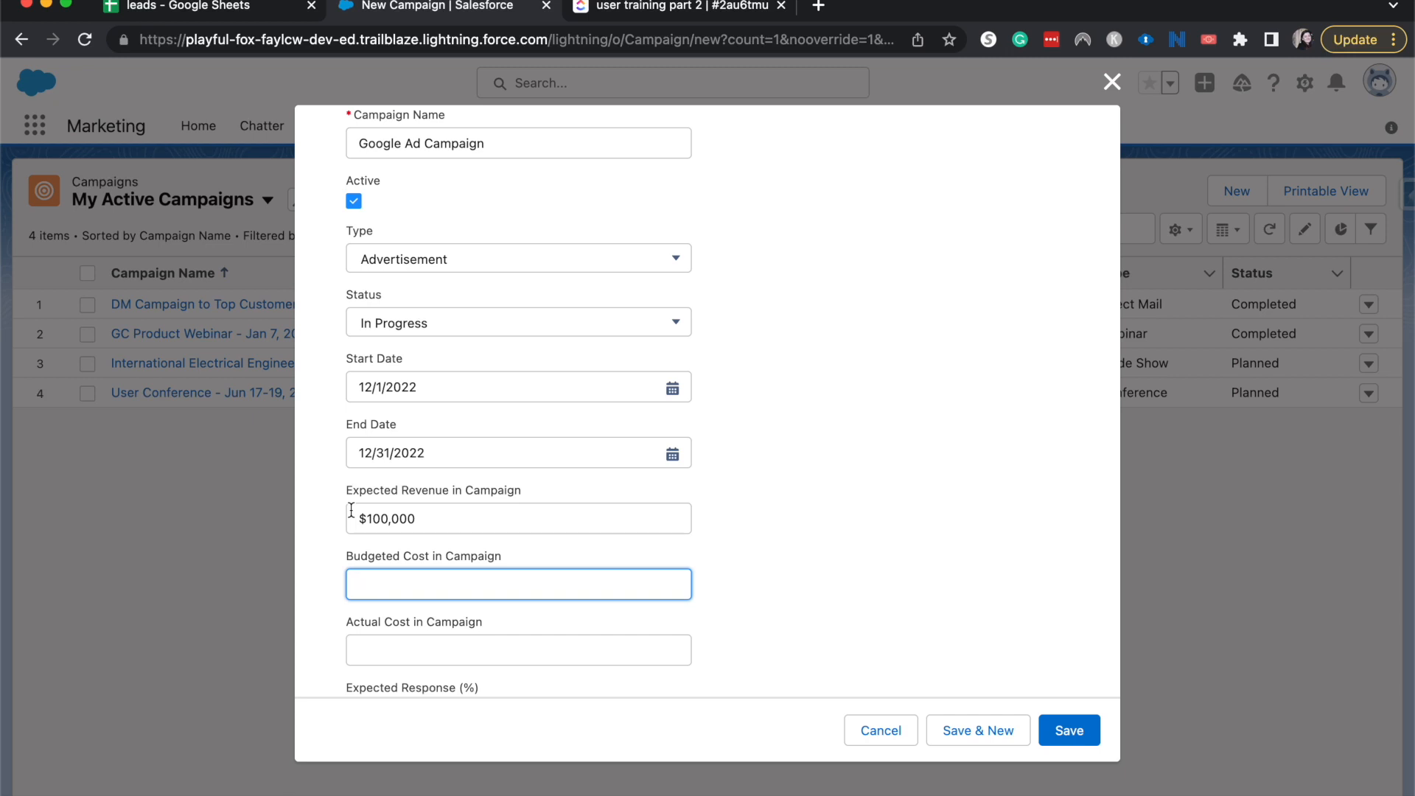
{"action": "type", "text": "10000"}
{"action": "left_click", "coordinate": [406, 630]}
{"action": "scroll", "coordinate": [405, 624], "scroll_direction": "down", "scroll_amount": 2}
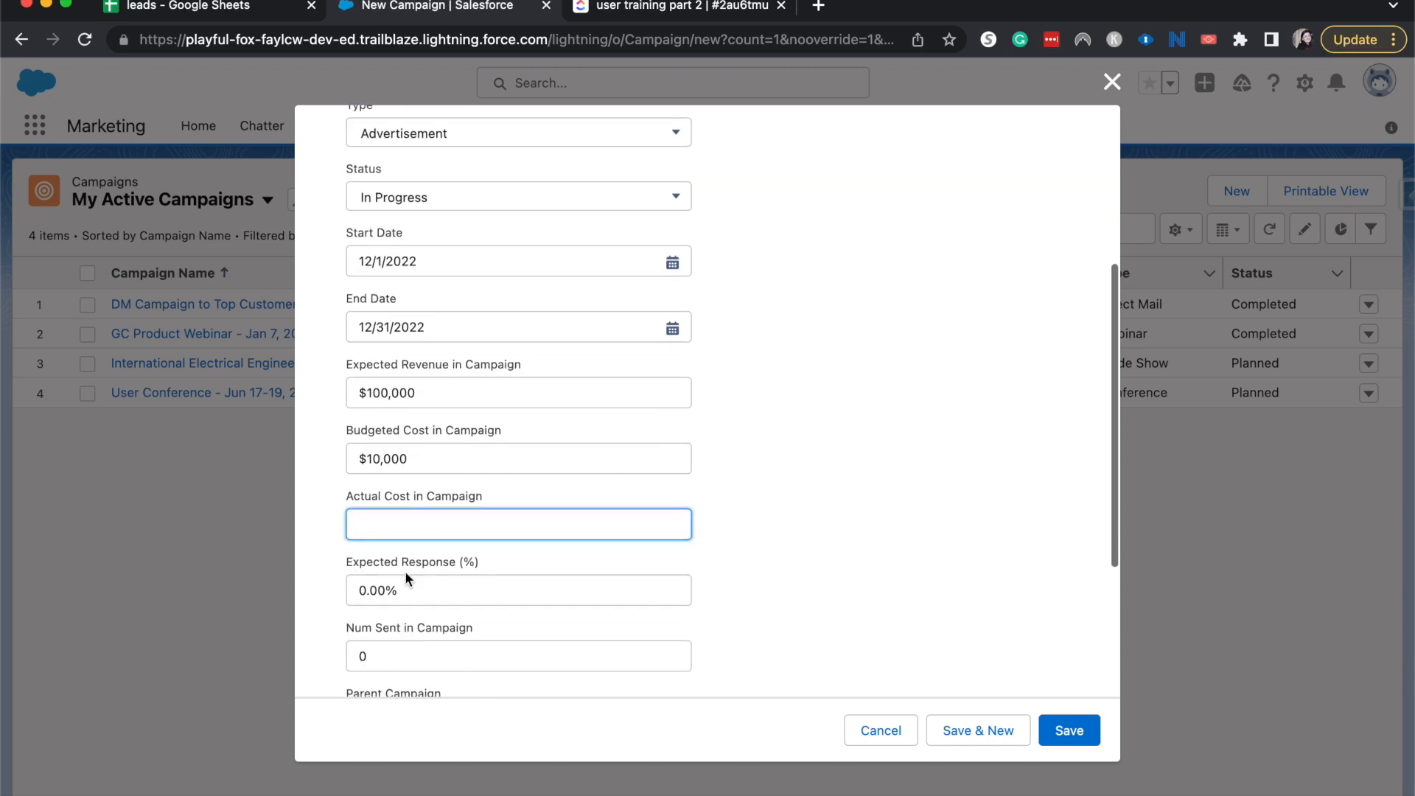
{"action": "scroll", "coordinate": [405, 521], "scroll_direction": "down", "scroll_amount": 2}
{"action": "scroll", "coordinate": [404, 515], "scroll_direction": "down", "scroll_amount": 2}
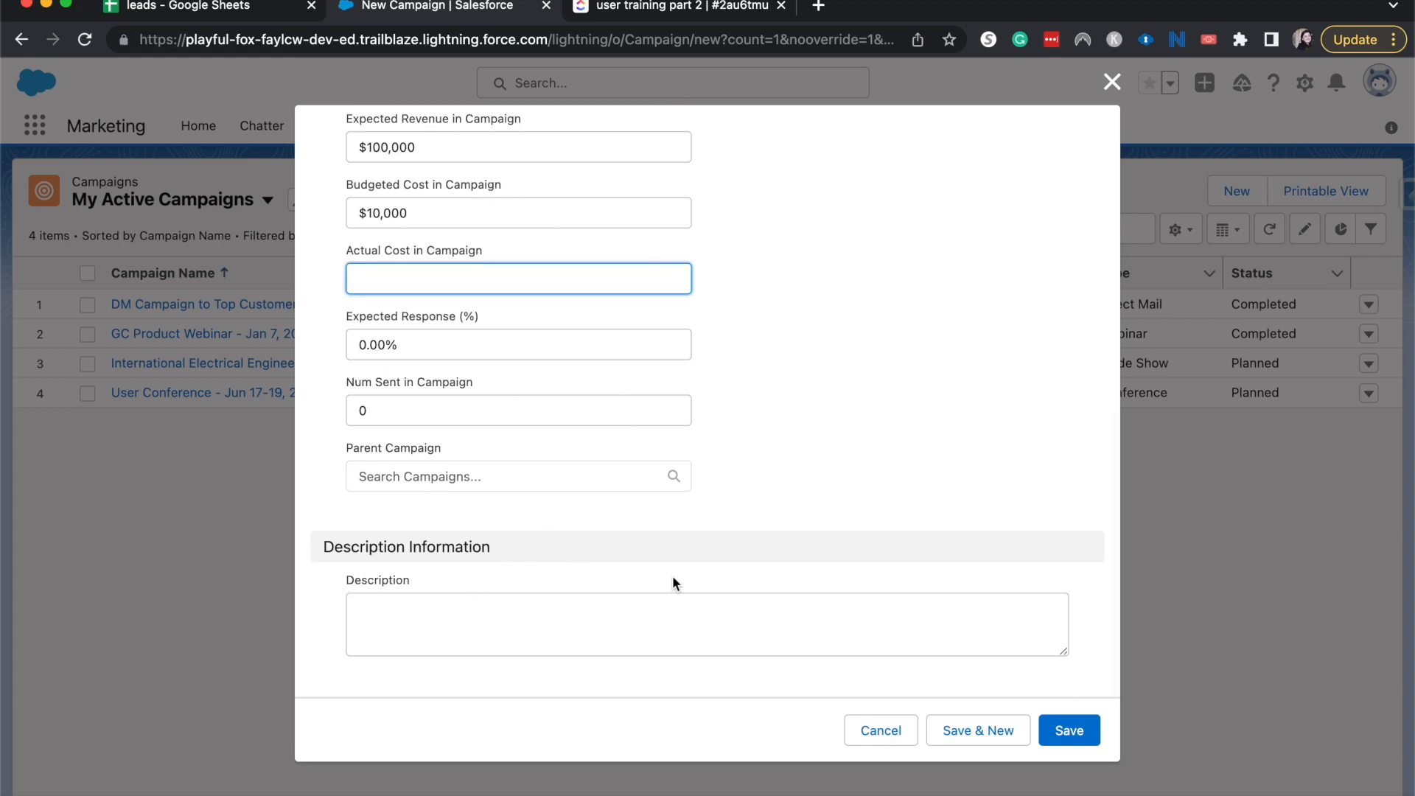
{"action": "left_click", "coordinate": [1056, 735]}
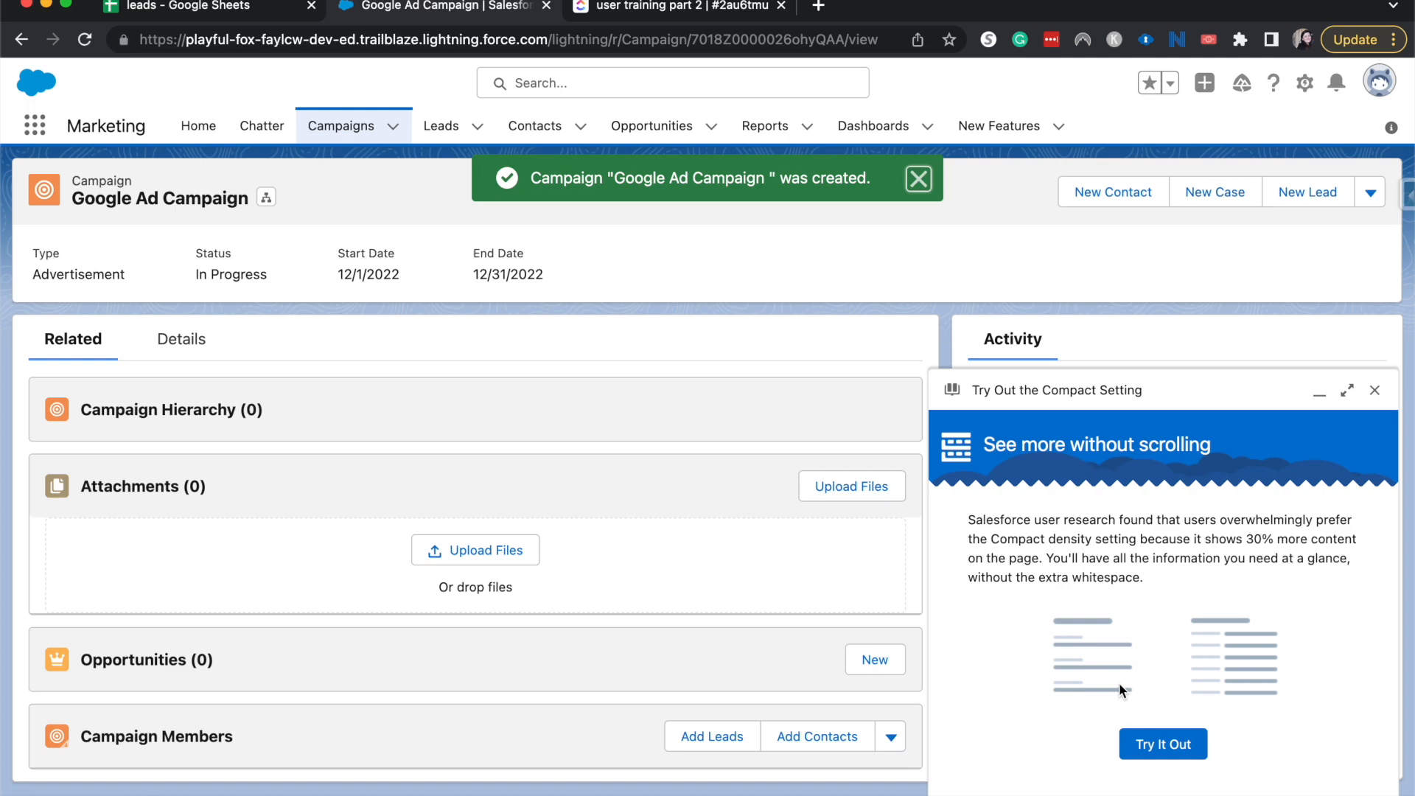
{"action": "left_click", "coordinate": [1374, 390]}
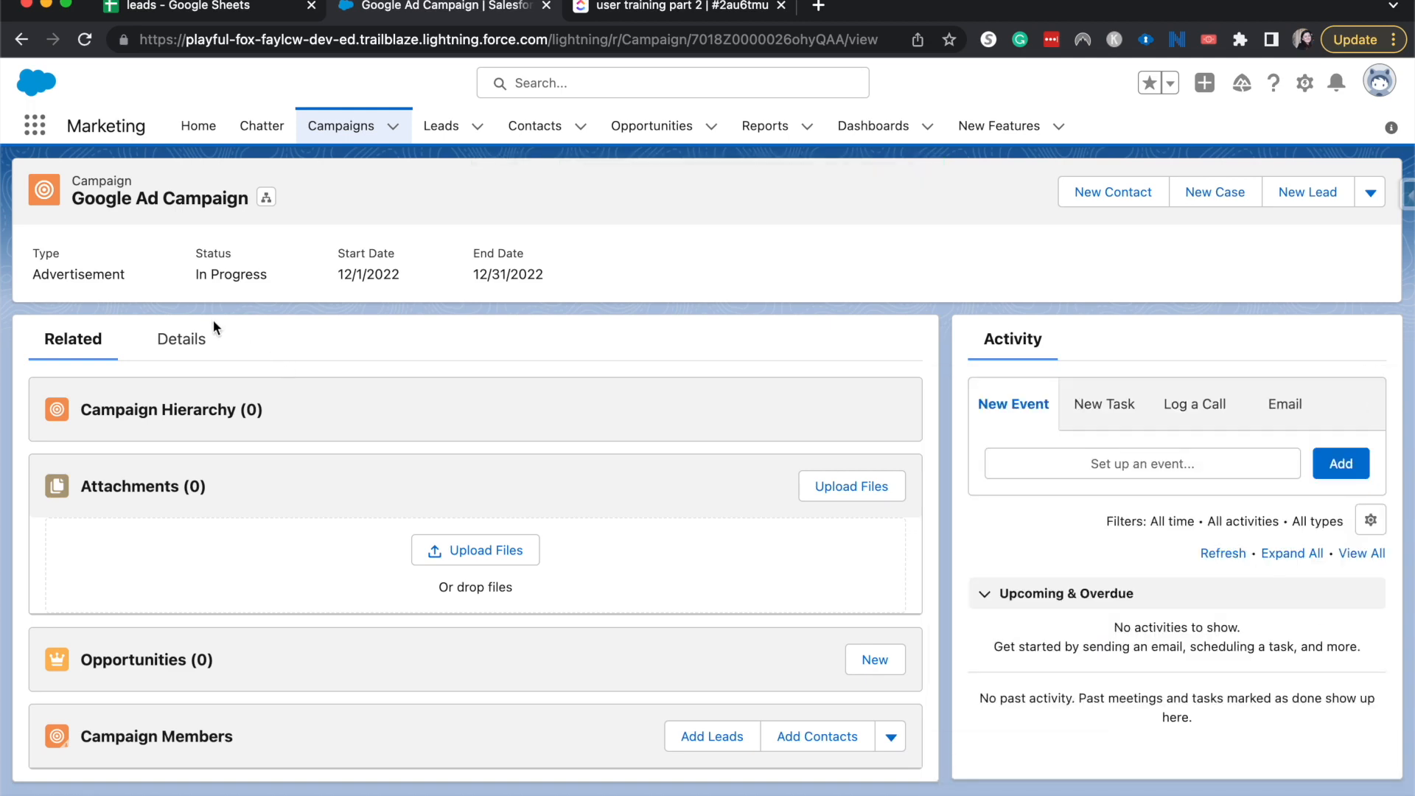
Review the Google Ad Campaign's details, including its dates, costs and the lead, contact and opportunity statistics.
{"action": "left_click", "coordinate": [193, 339]}
{"action": "scroll", "coordinate": [193, 339], "scroll_direction": "down", "scroll_amount": 2}
{"action": "scroll", "coordinate": [193, 339], "scroll_direction": "down", "scroll_amount": 2}
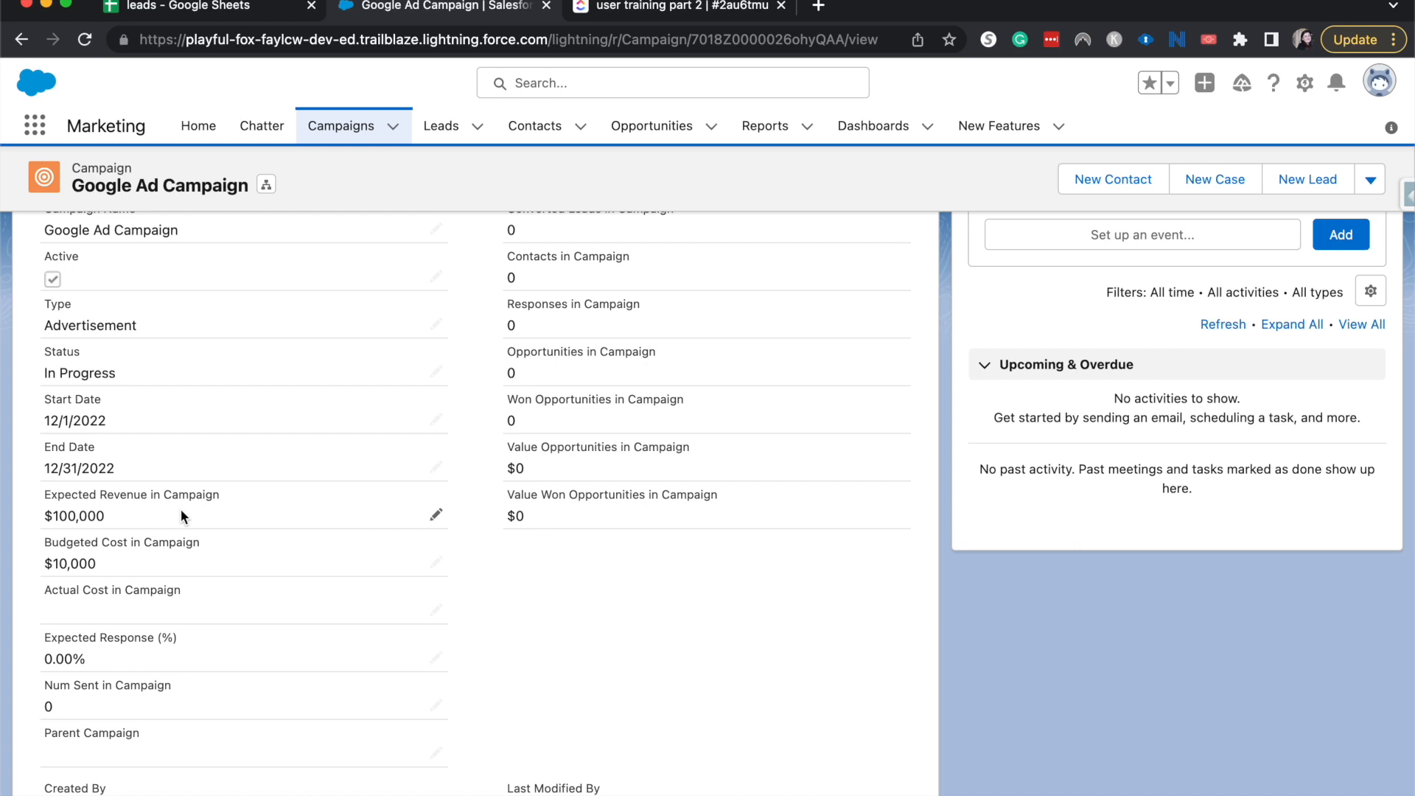
{"action": "scroll", "coordinate": [563, 422], "scroll_direction": "up", "scroll_amount": 3}
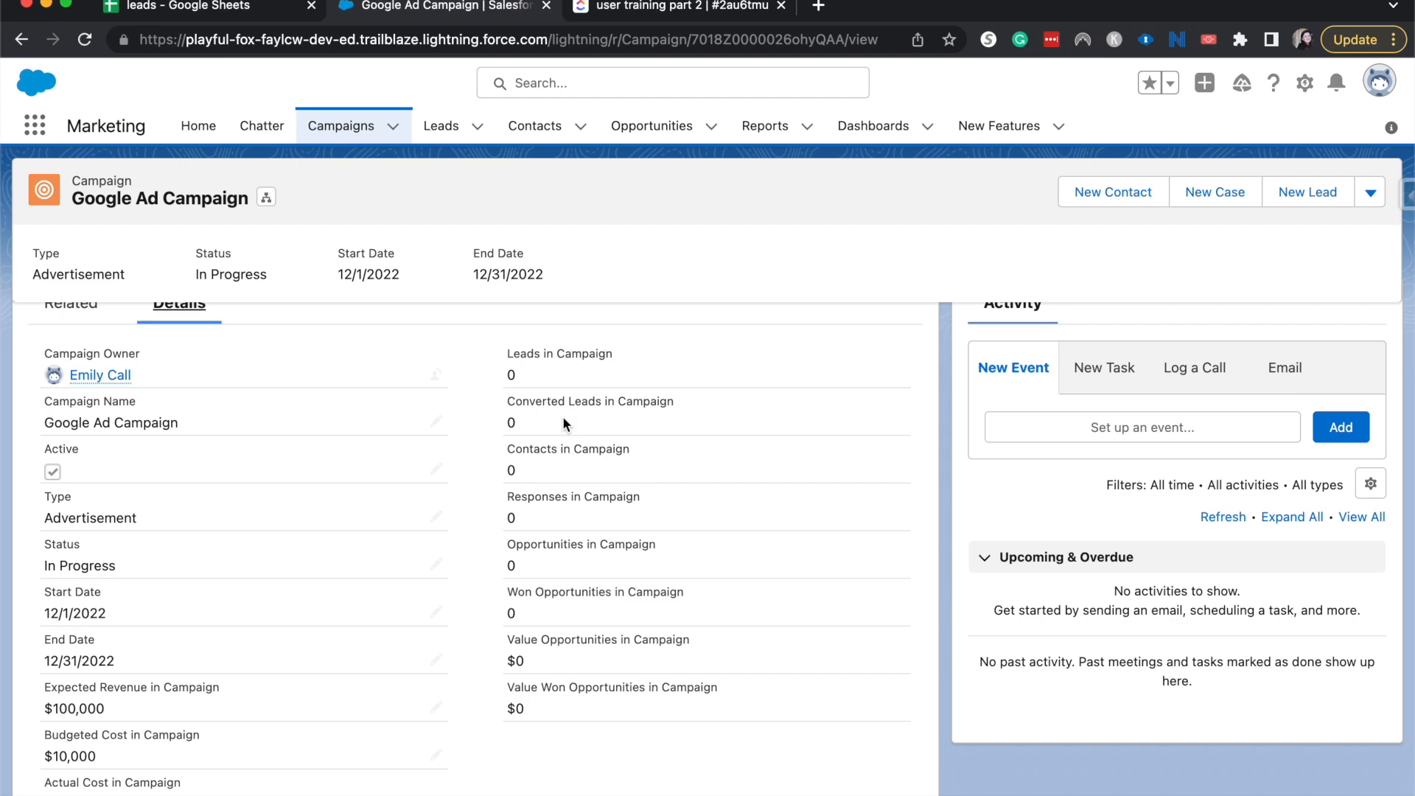
{"action": "scroll", "coordinate": [563, 416], "scroll_direction": "down", "scroll_amount": 3}
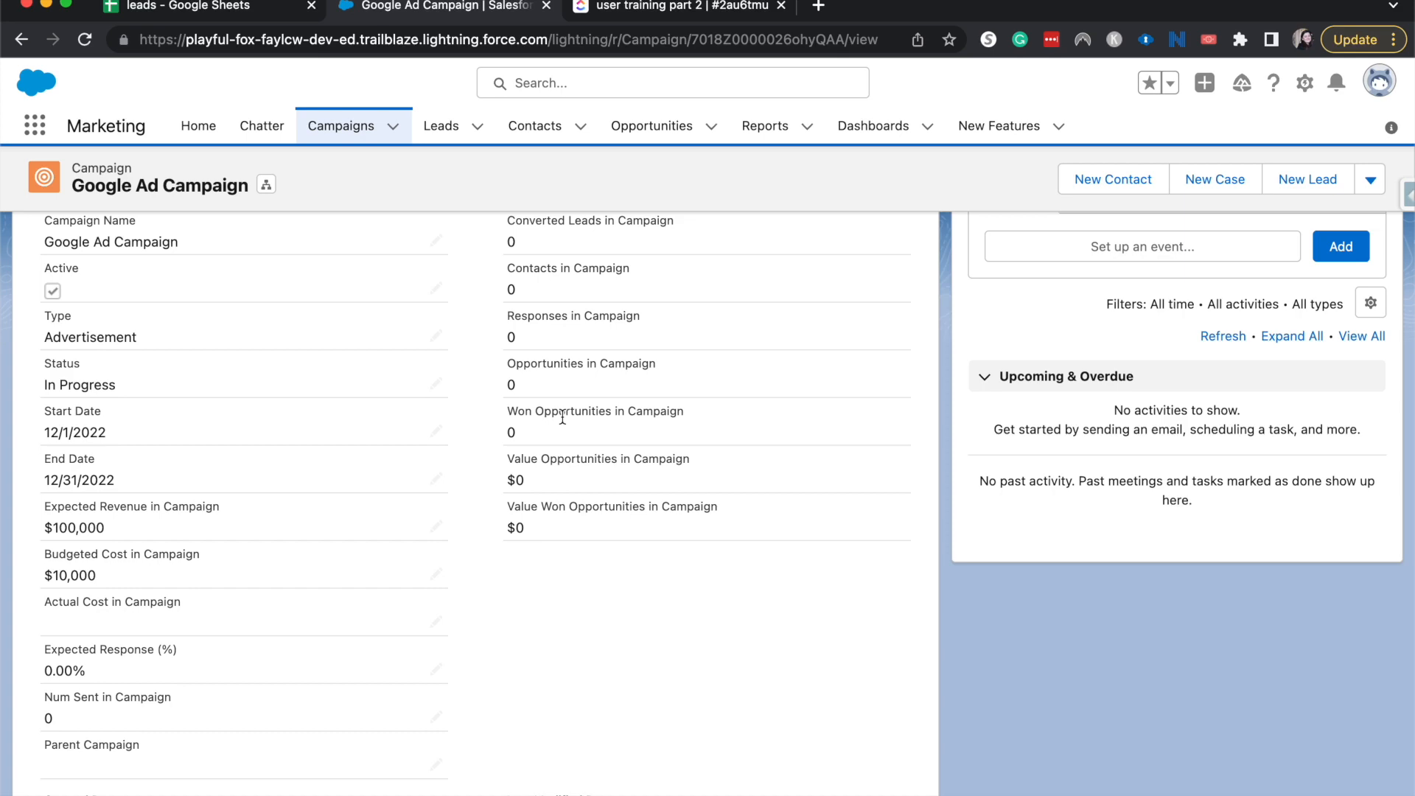
{"action": "scroll", "coordinate": [563, 417], "scroll_direction": "down", "scroll_amount": 3}
{"action": "scroll", "coordinate": [563, 417], "scroll_direction": "up", "scroll_amount": 6}
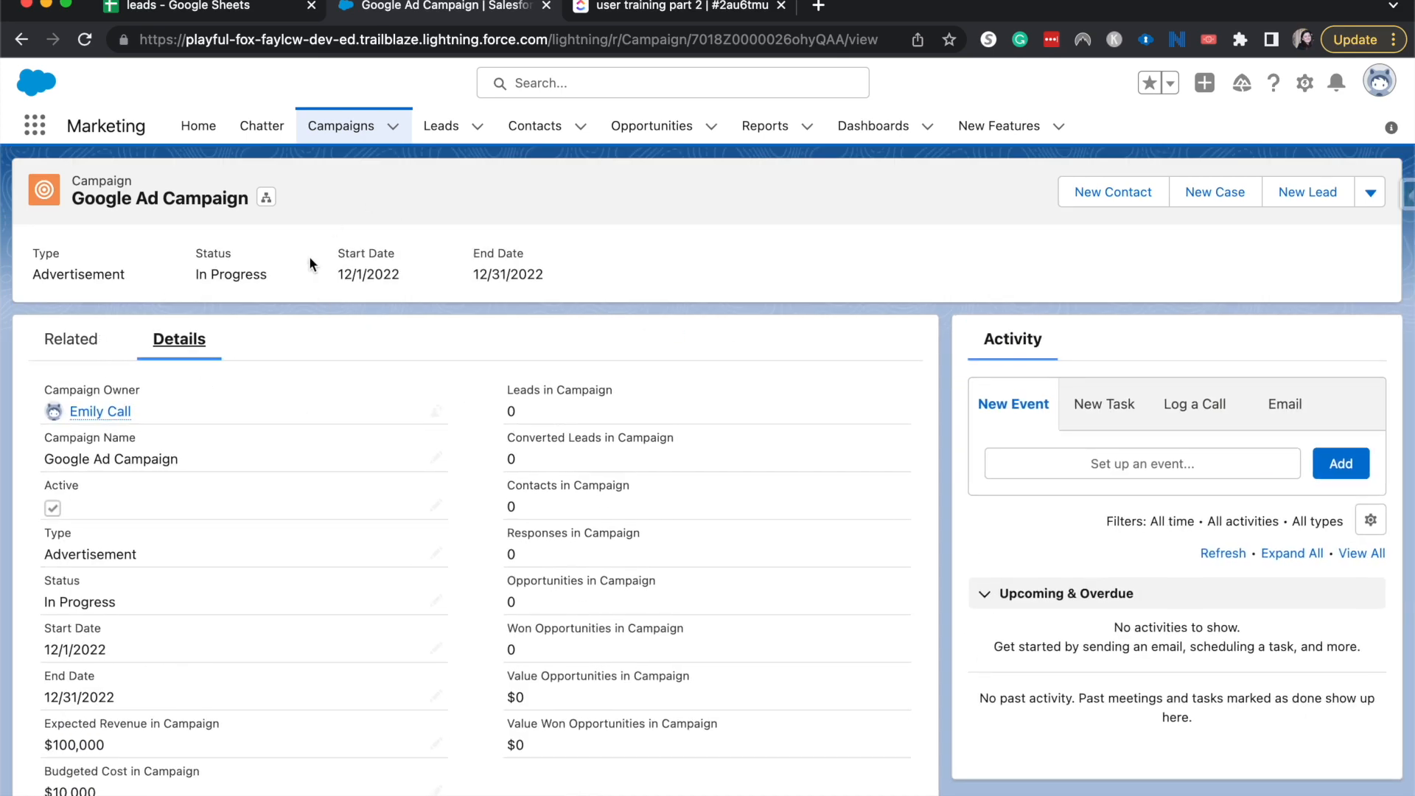
Add the first four listed leads to the Google Ad Campaign with member status Sent, keeping existing members' status.
{"action": "left_click", "coordinate": [34, 341]}
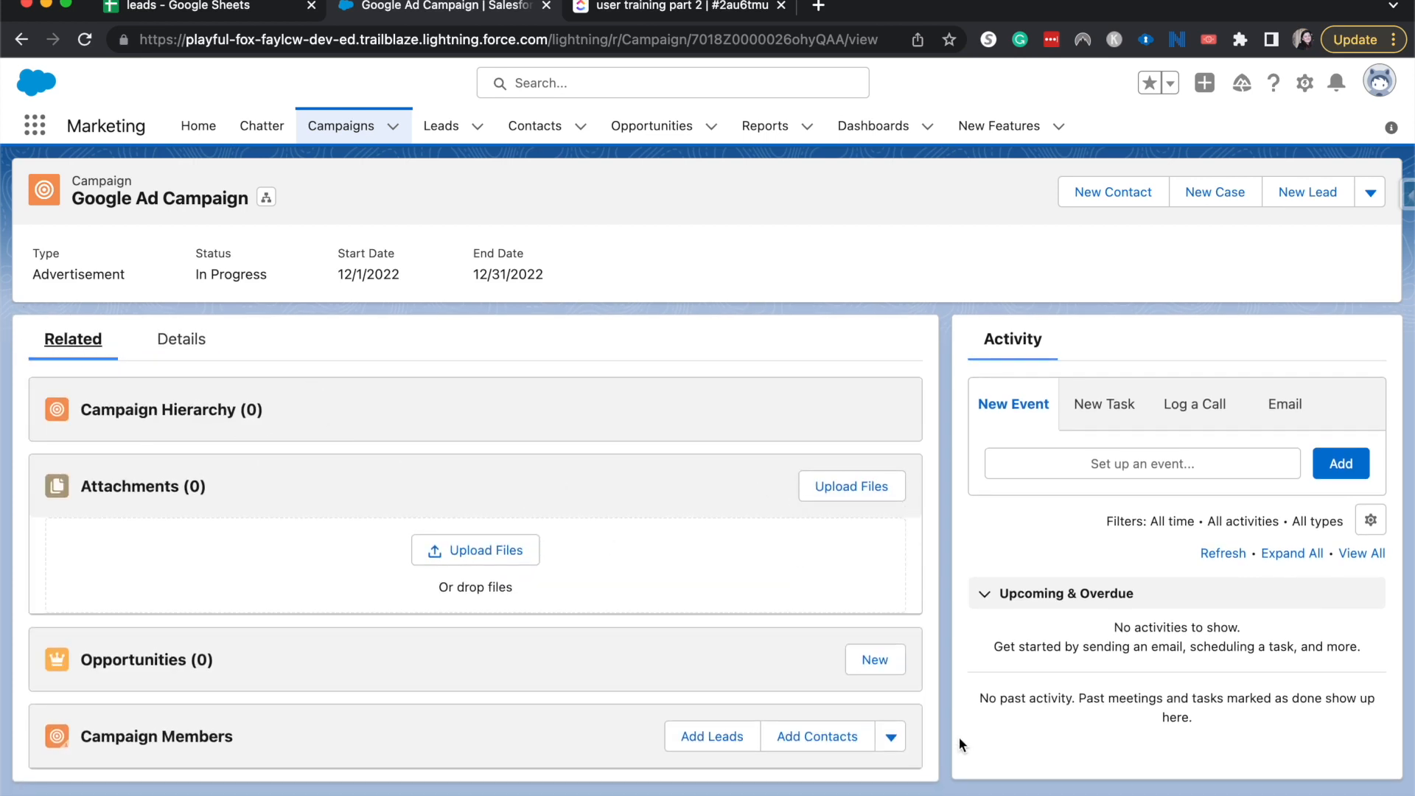
{"action": "left_click", "coordinate": [693, 752]}
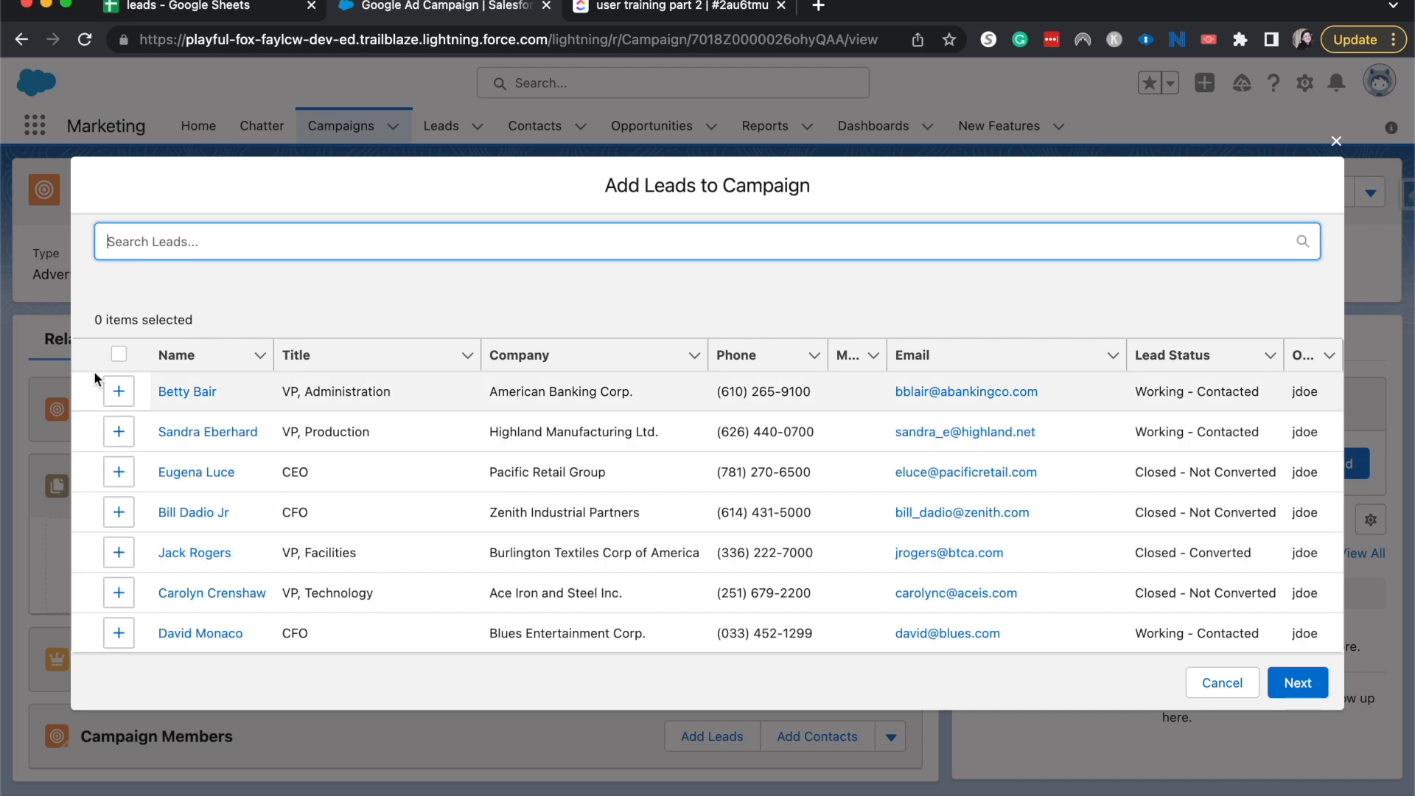
{"action": "left_click", "coordinate": [119, 395]}
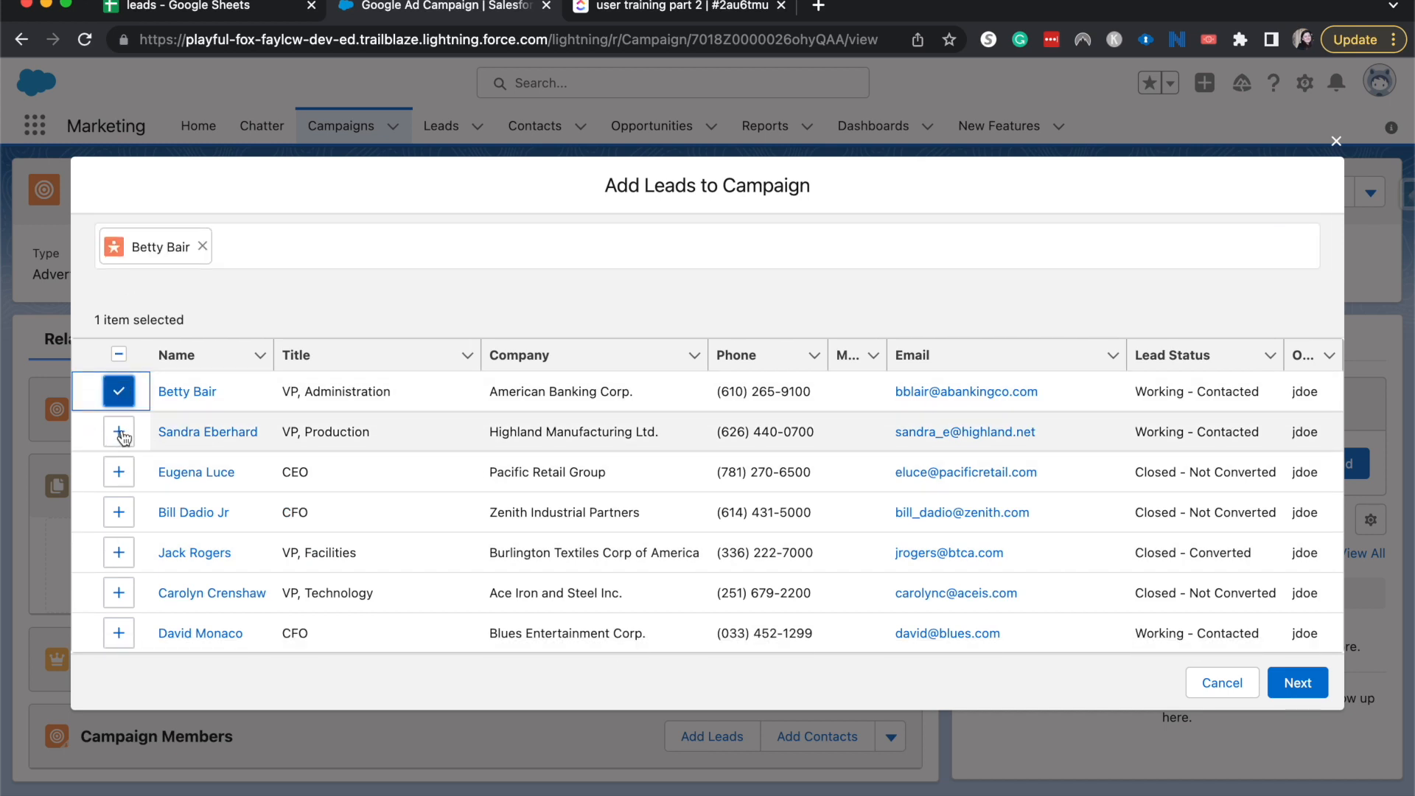
{"action": "left_click", "coordinate": [119, 434]}
{"action": "left_click", "coordinate": [121, 473]}
{"action": "left_click", "coordinate": [118, 513]}
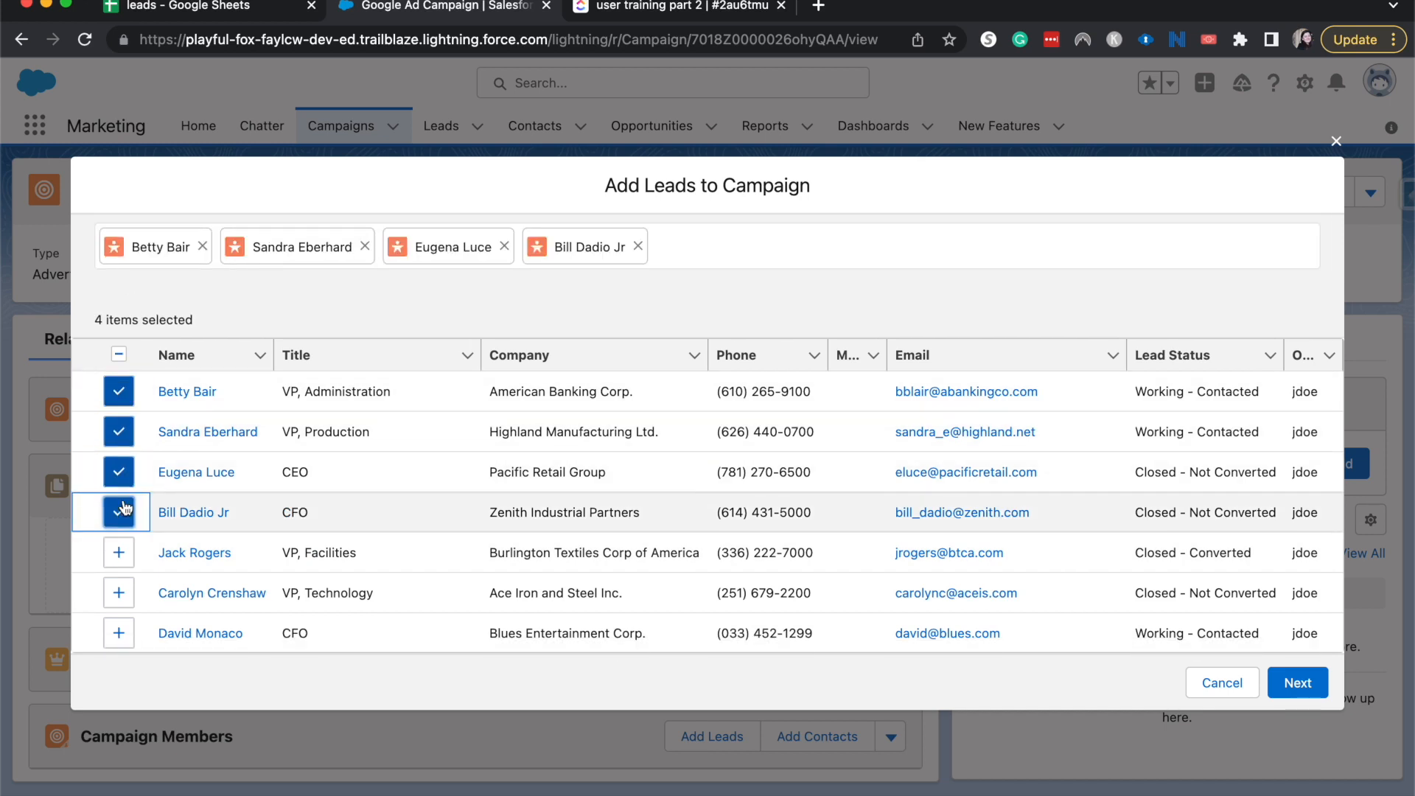
{"action": "left_click", "coordinate": [1320, 678]}
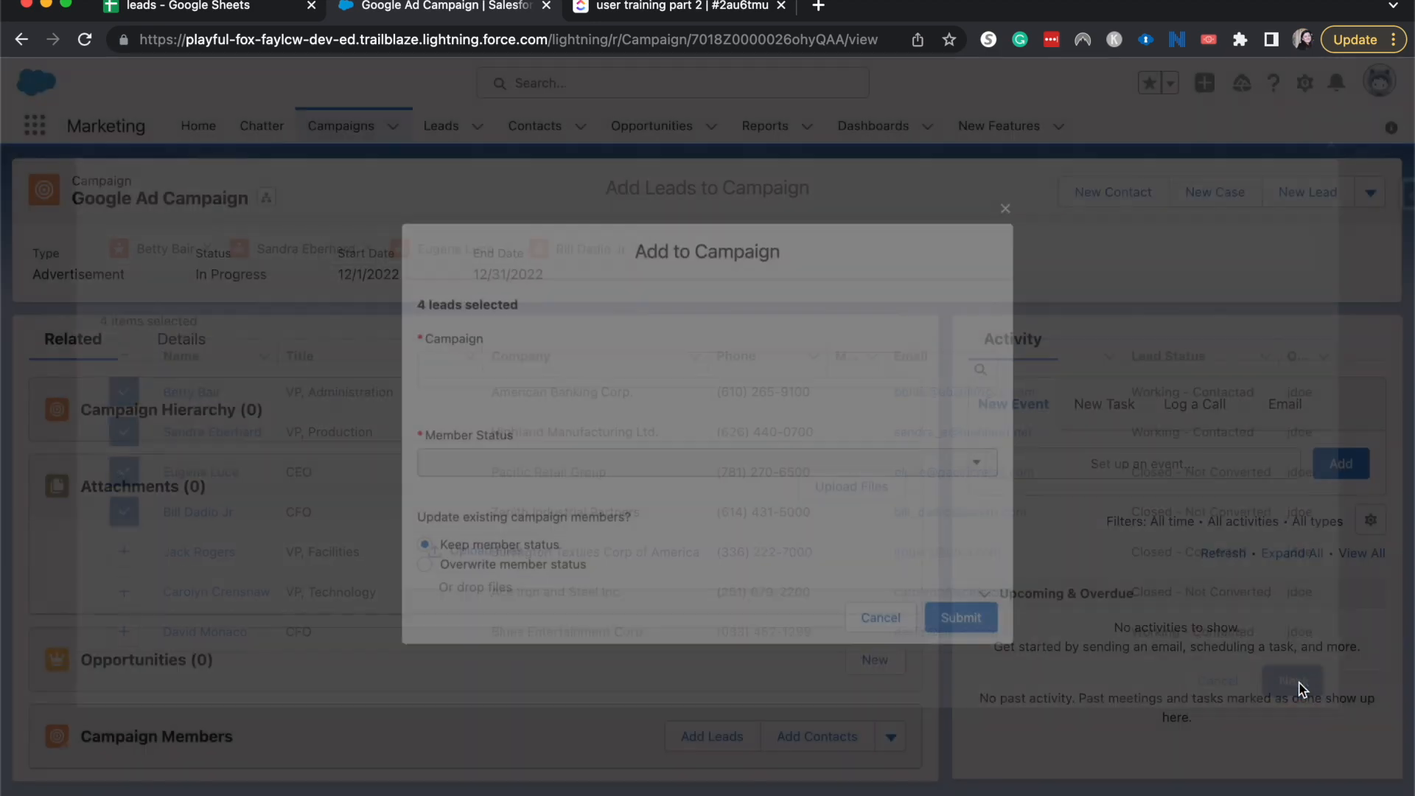
{"action": "left_click", "coordinate": [698, 473]}
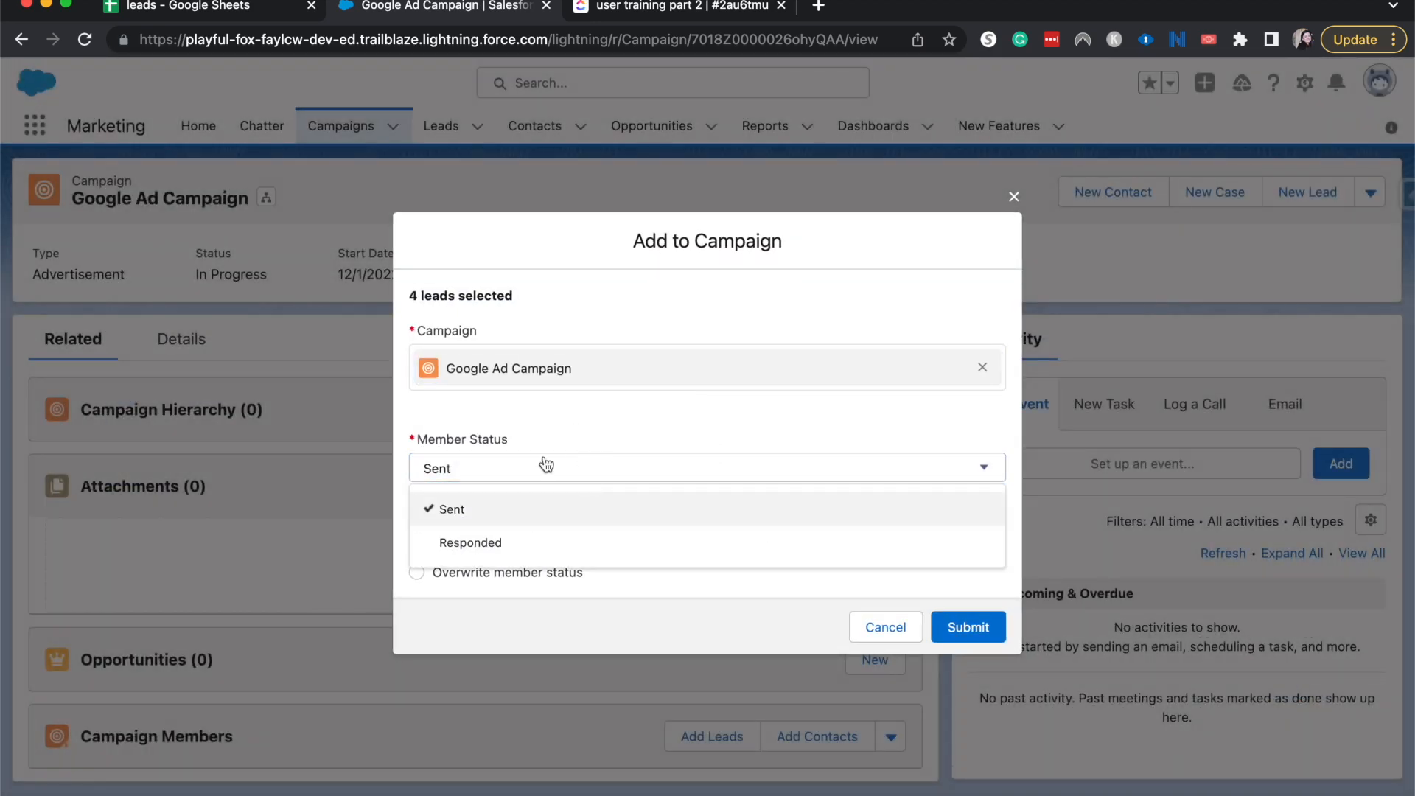
{"action": "left_click", "coordinate": [987, 469]}
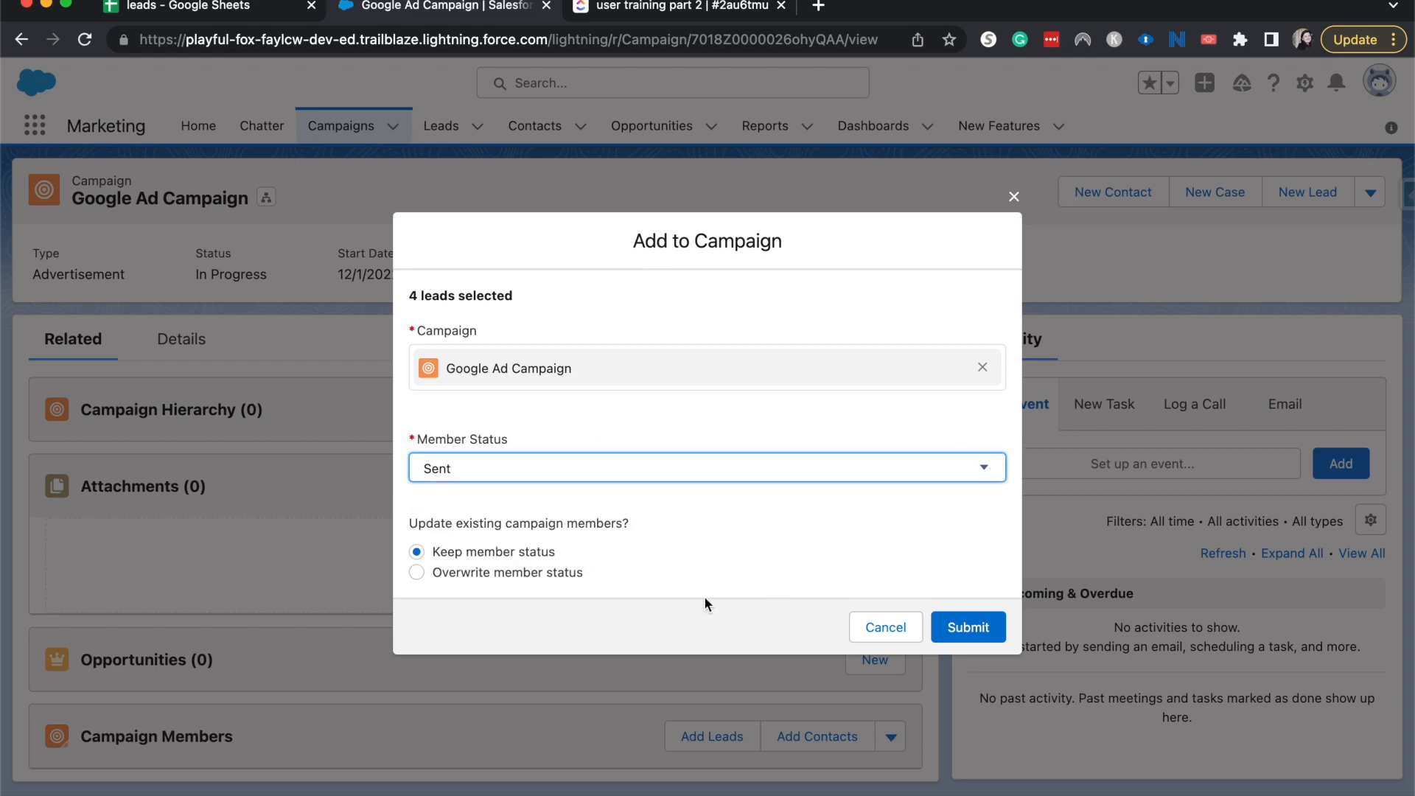
{"action": "left_click", "coordinate": [941, 624]}
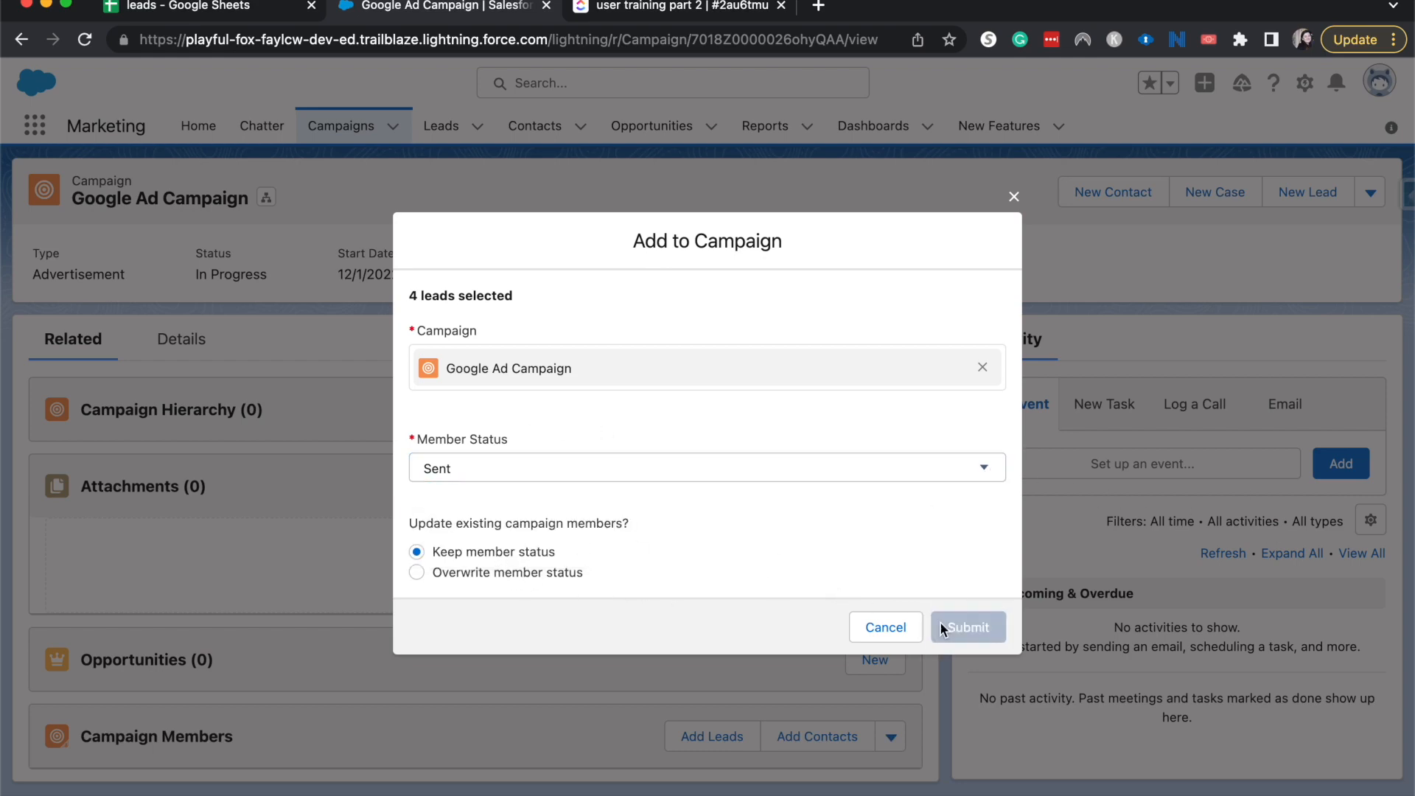
Add the two listed contacts, from Dickenson plc and United Oil & Gas Corp., to the campaign's members.
{"action": "scroll", "coordinate": [803, 667], "scroll_direction": "down", "scroll_amount": 5}
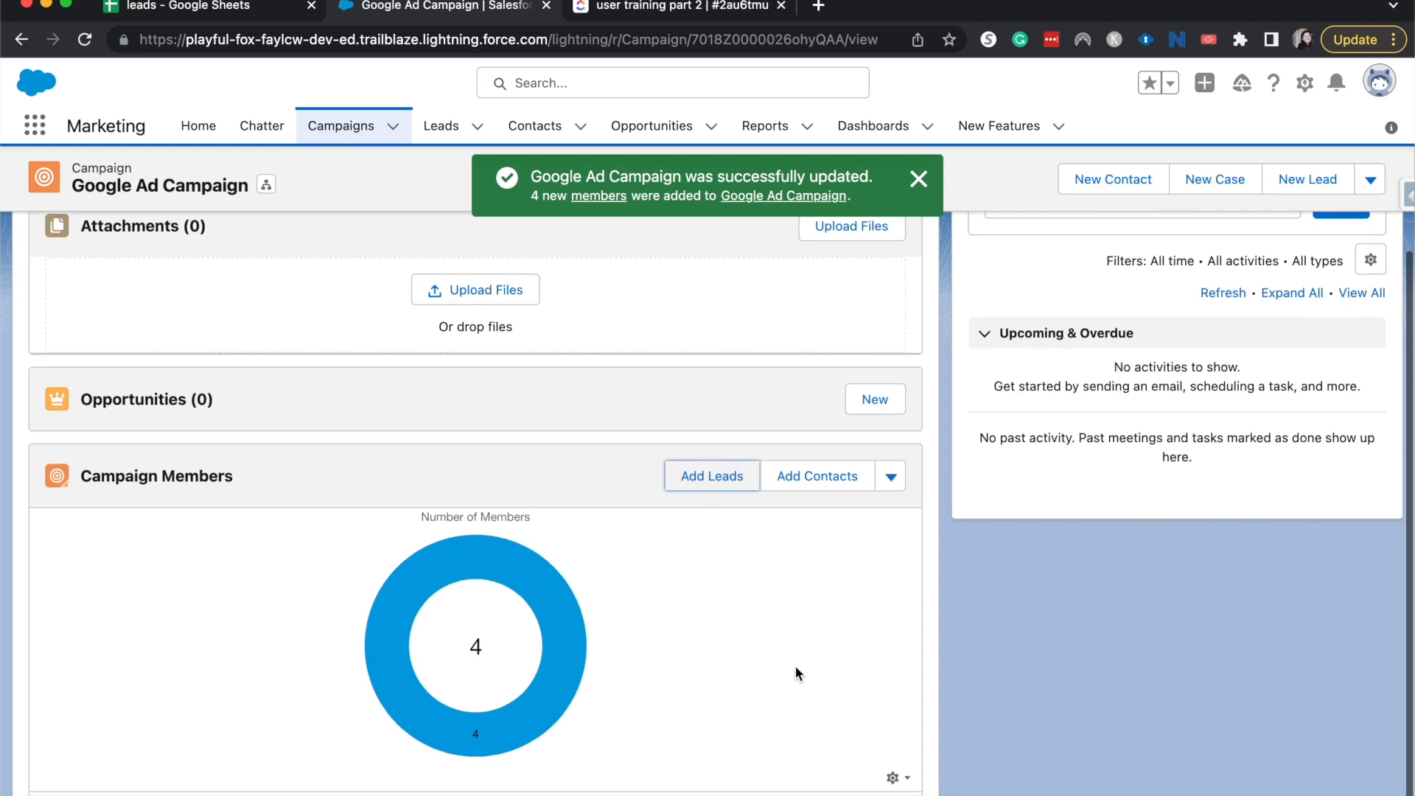
{"action": "left_click", "coordinate": [851, 463]}
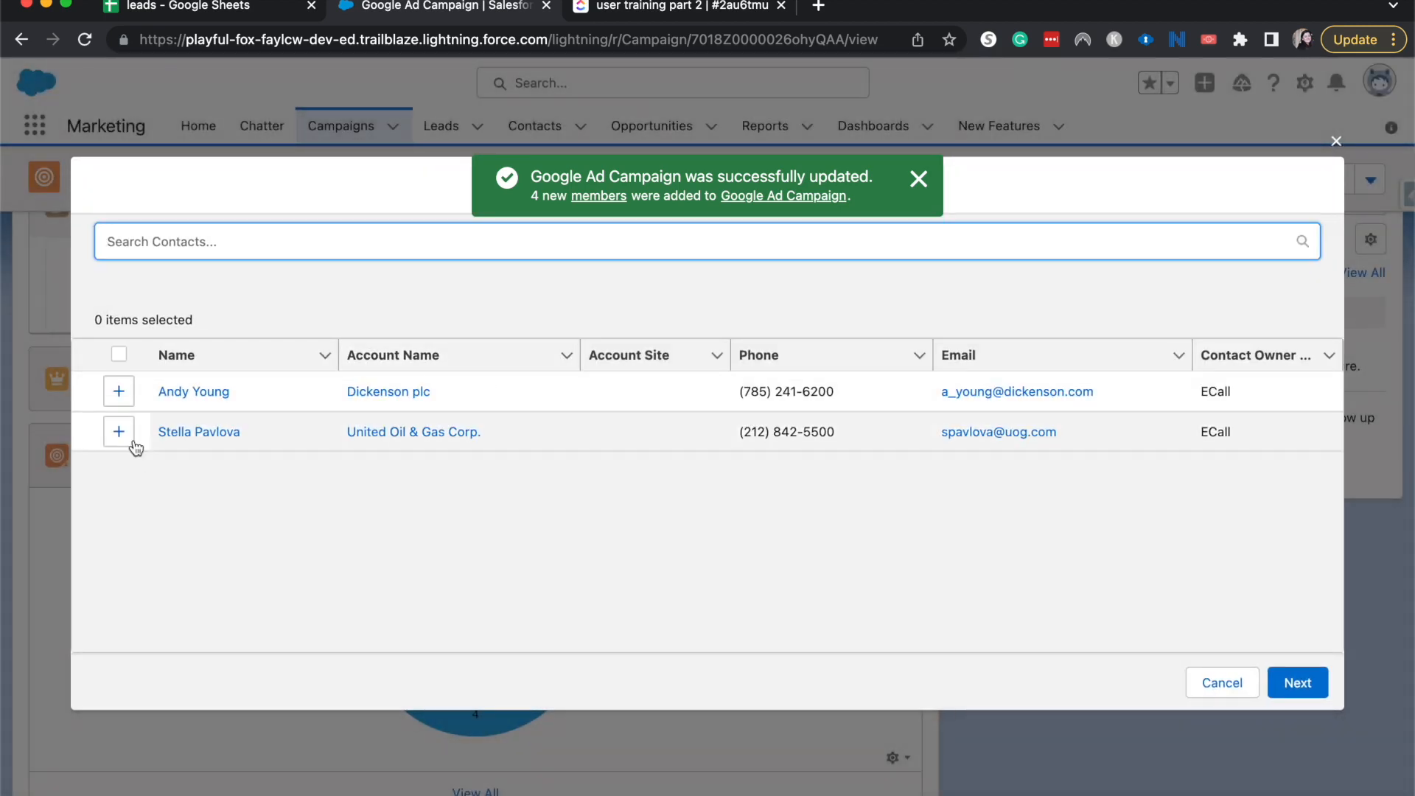
{"action": "left_click", "coordinate": [118, 396]}
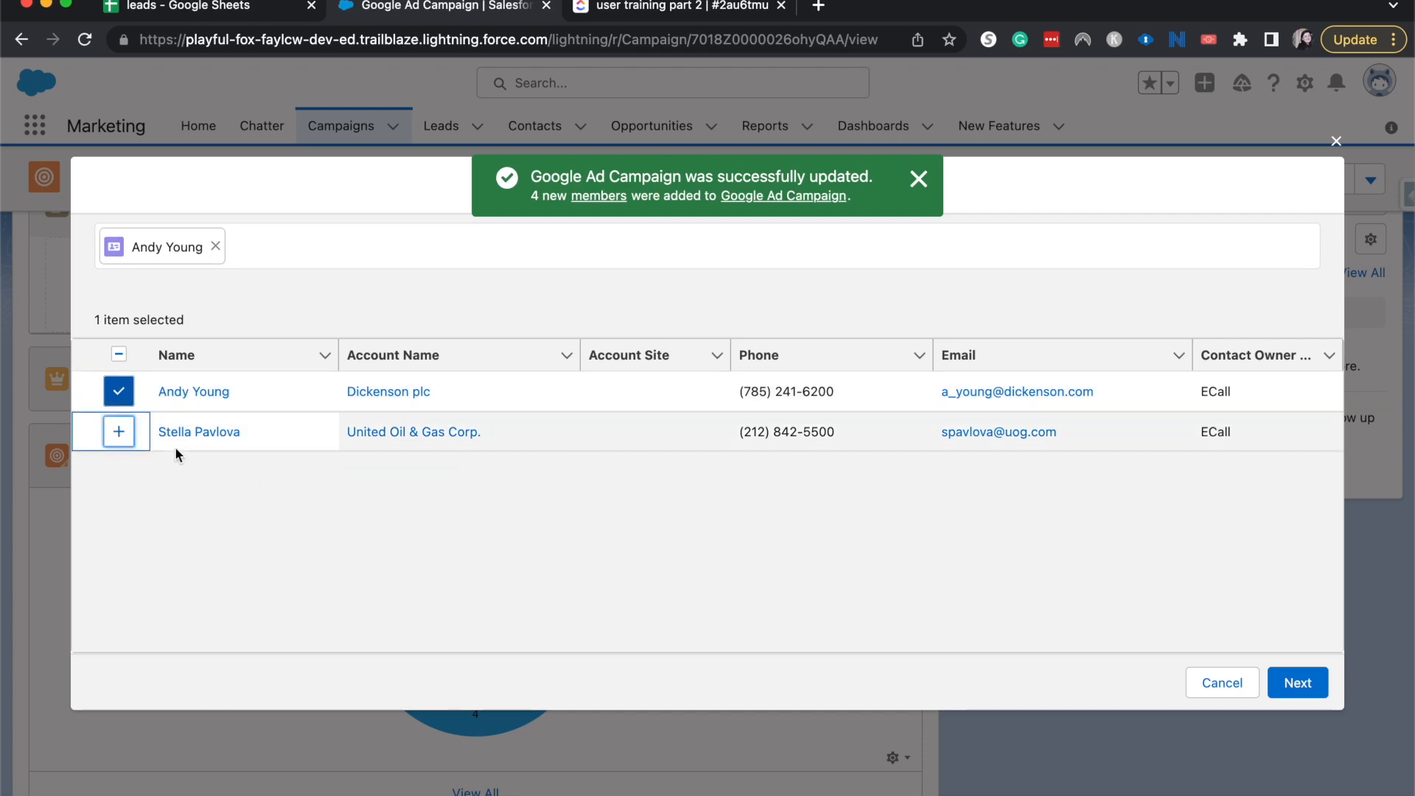
{"action": "left_click", "coordinate": [118, 431]}
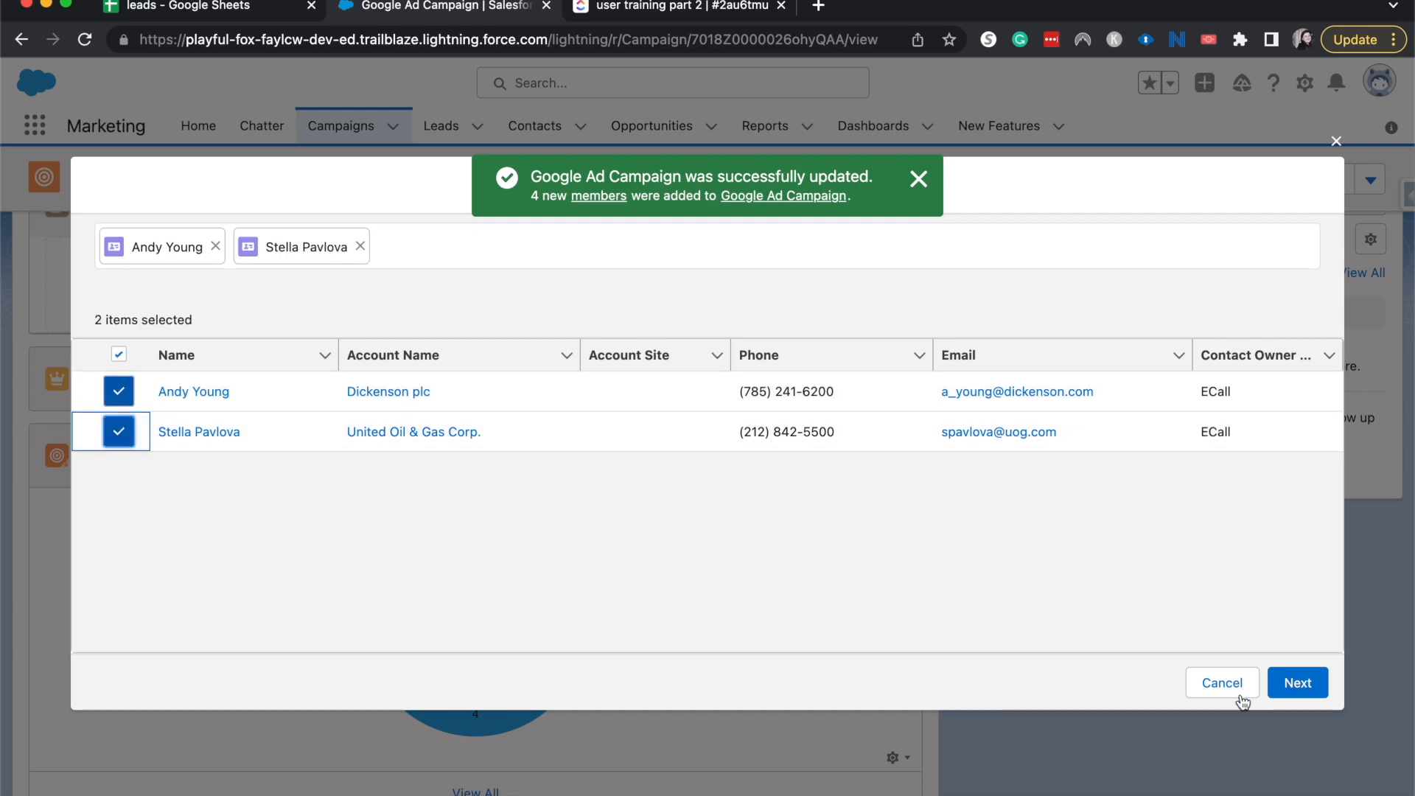
{"action": "left_click", "coordinate": [1298, 683]}
{"action": "left_click", "coordinate": [949, 628]}
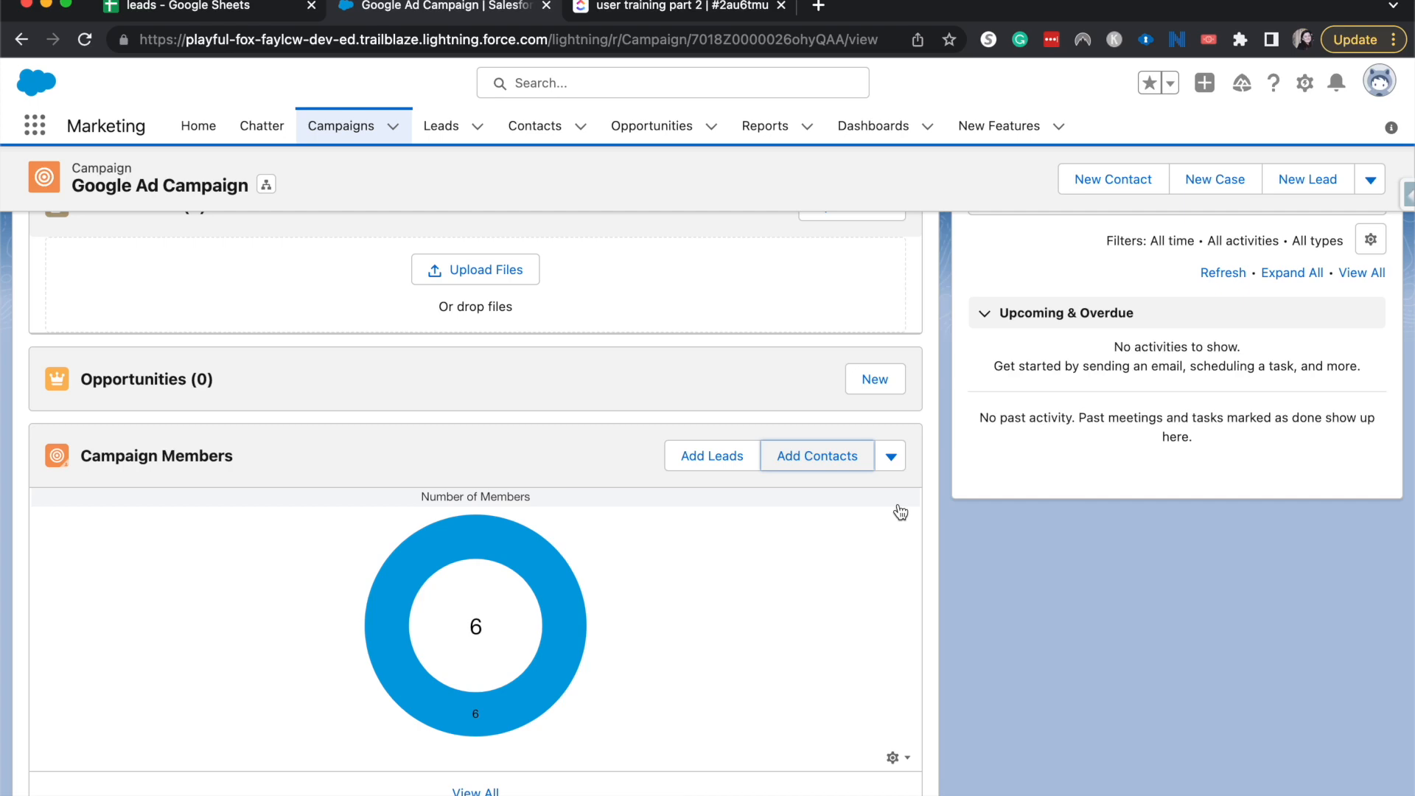
Reload the Google Ad Campaign record and check its lead and contact statistics in the details.
{"action": "scroll", "coordinate": [901, 512], "scroll_direction": "up", "scroll_amount": 5}
{"action": "left_click", "coordinate": [185, 341]}
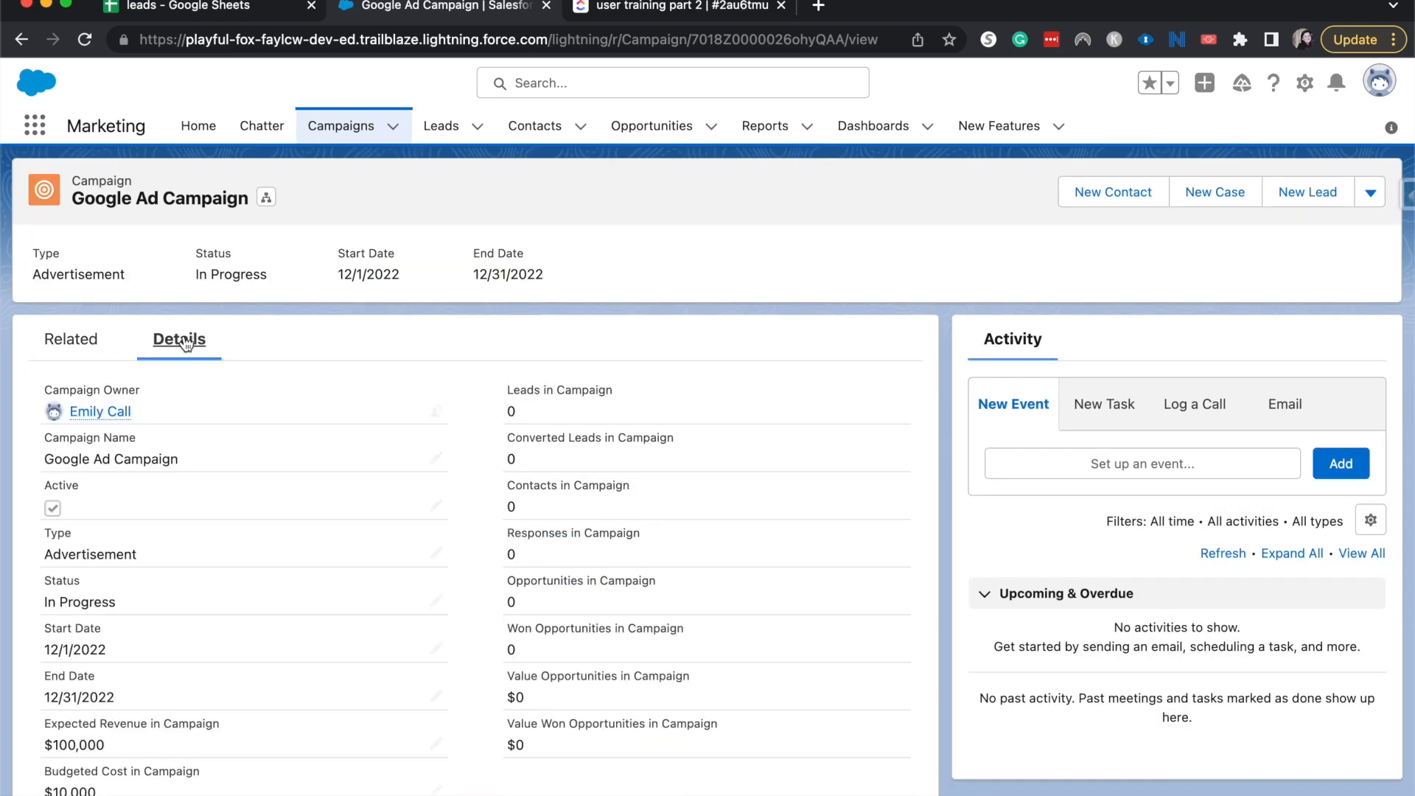
{"action": "scroll", "coordinate": [184, 339], "scroll_direction": "down", "scroll_amount": 3}
{"action": "scroll", "coordinate": [184, 340], "scroll_direction": "up", "scroll_amount": 3}
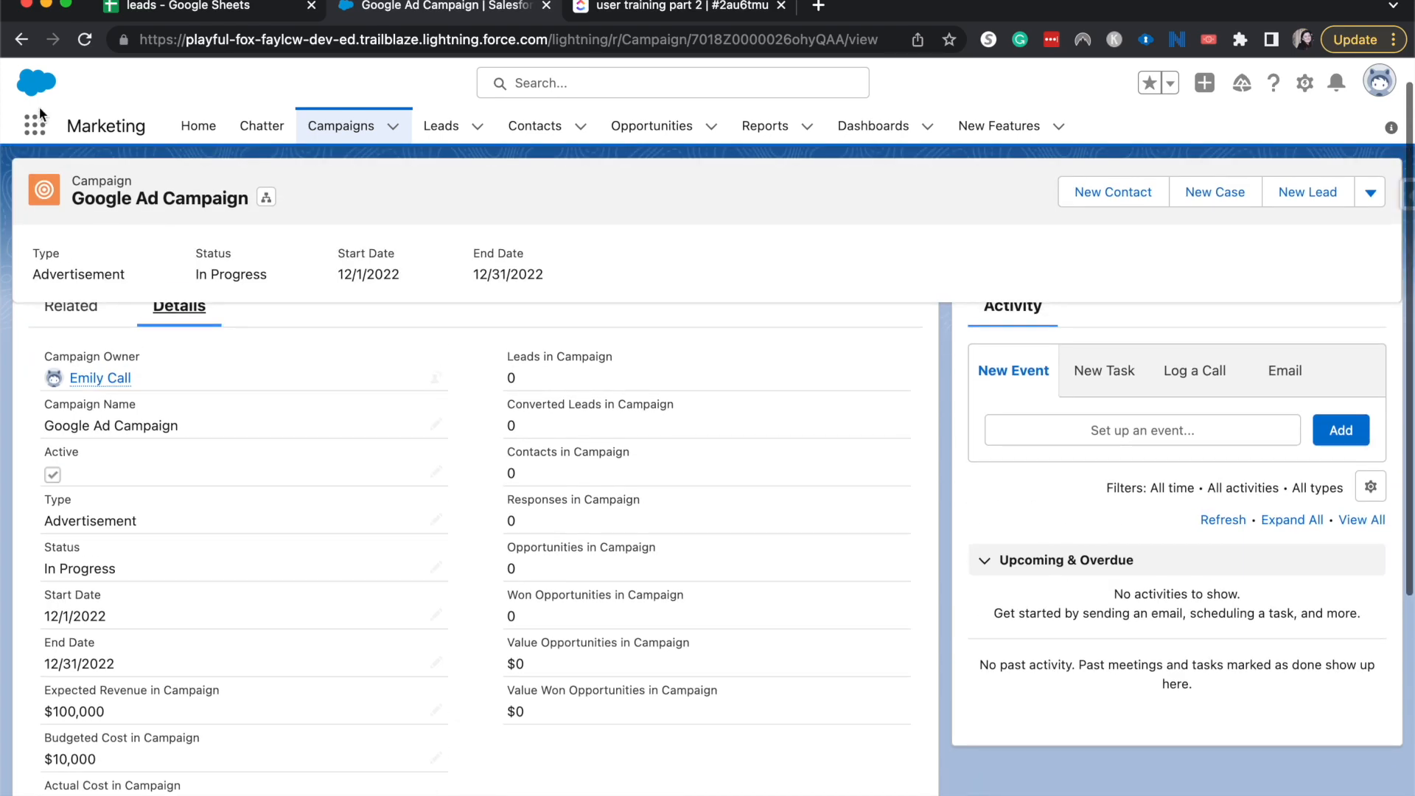
{"action": "left_click", "coordinate": [81, 47]}
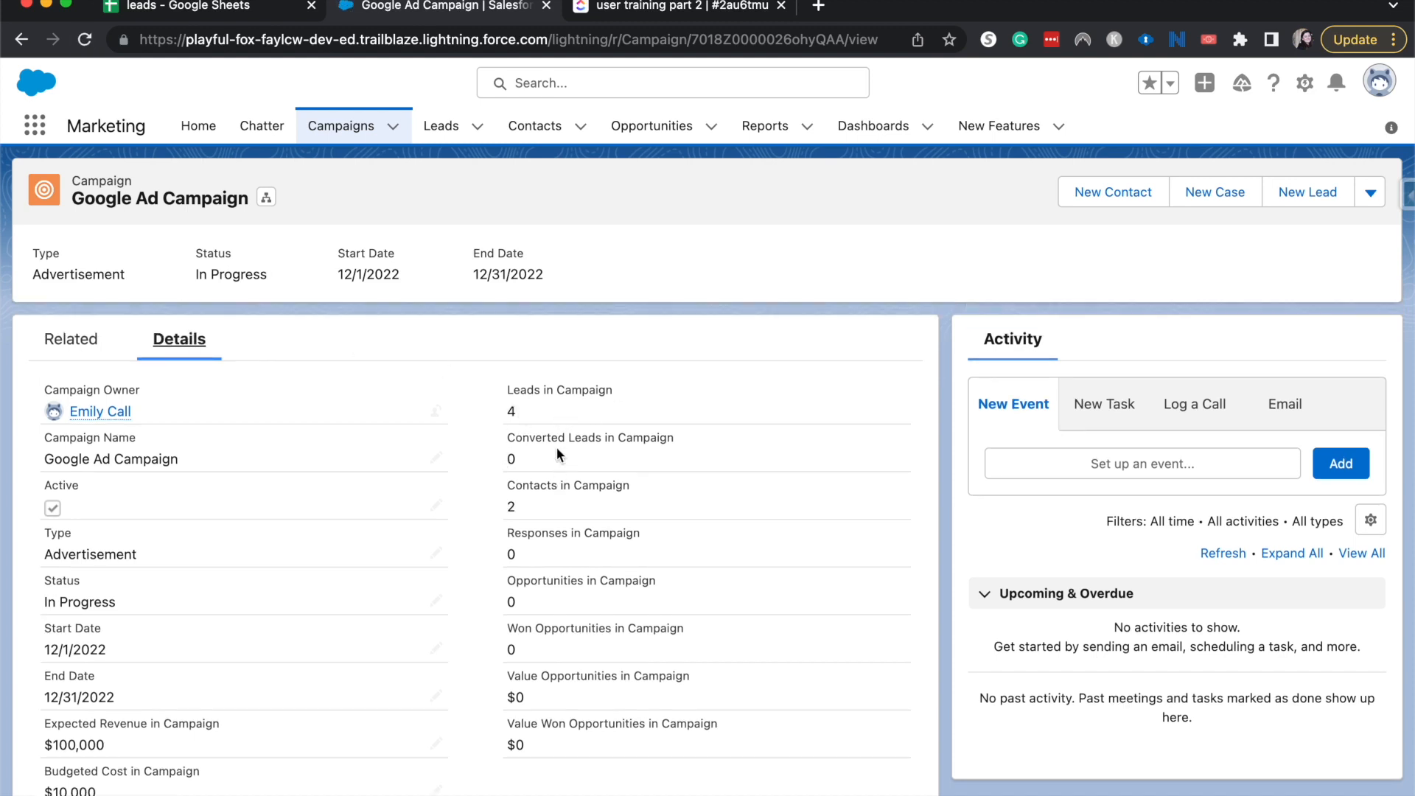
Set the Google Ad Campaign's actual cost to $9,050 and save the record.
{"action": "scroll", "coordinate": [556, 447], "scroll_direction": "down", "scroll_amount": 4}
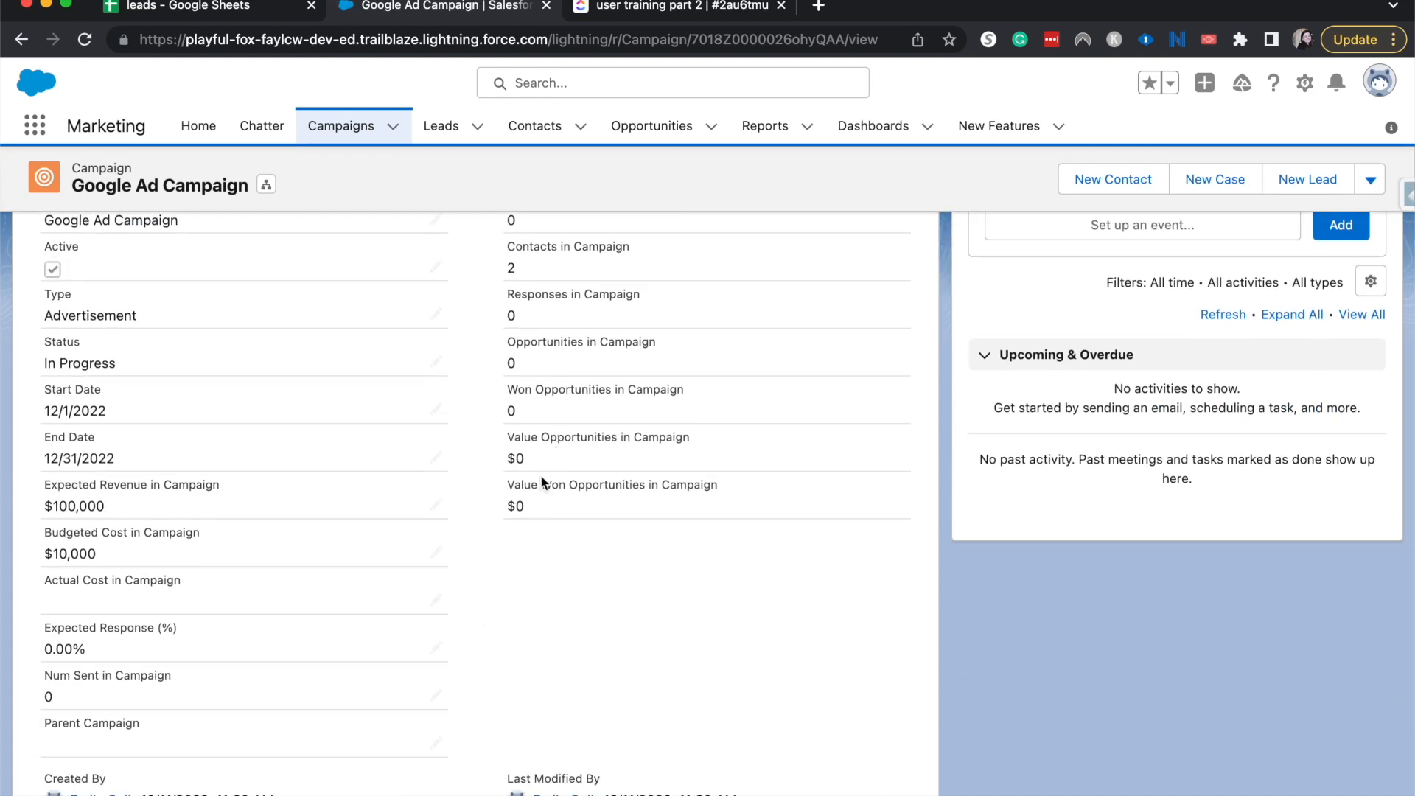
{"action": "left_click", "coordinate": [433, 602]}
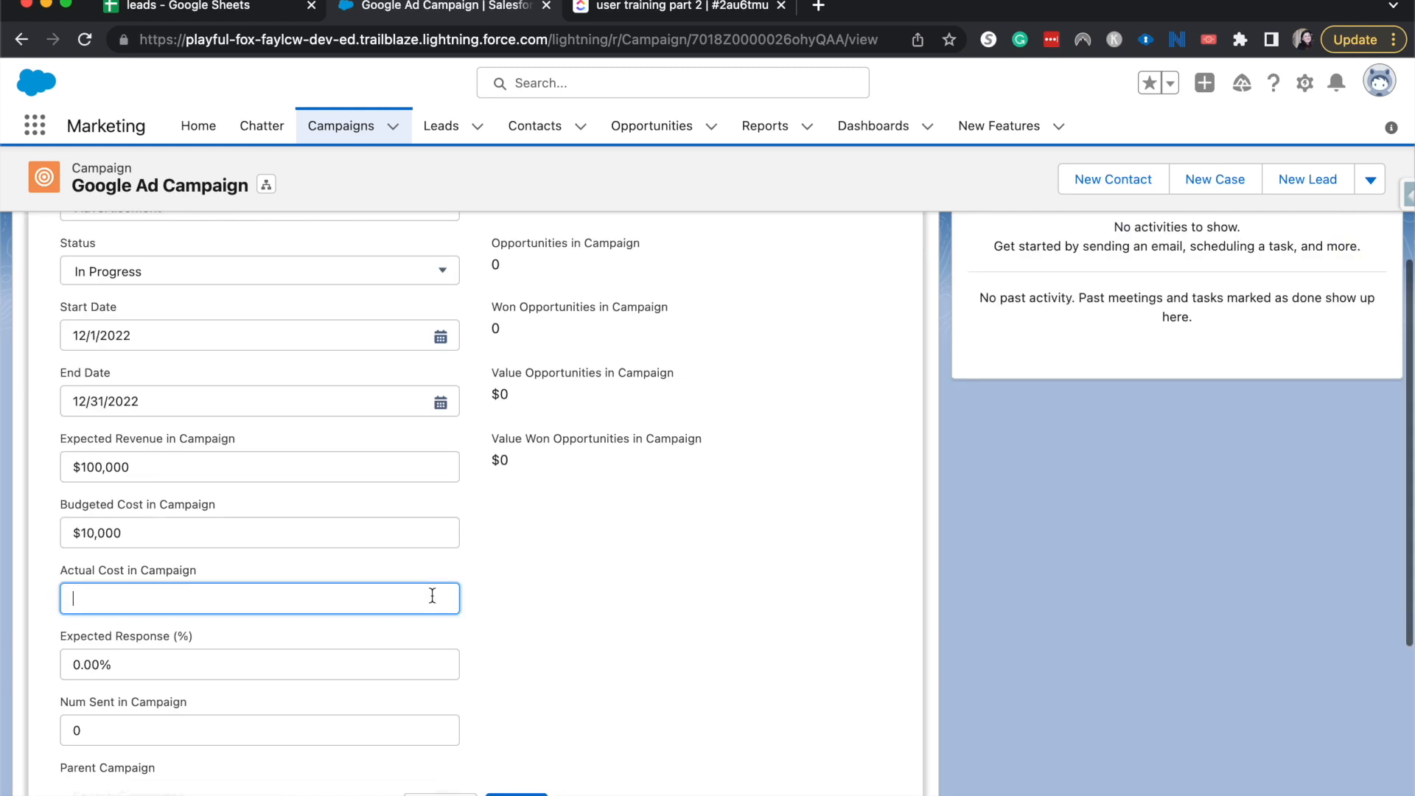
{"action": "type", "text": "9"}
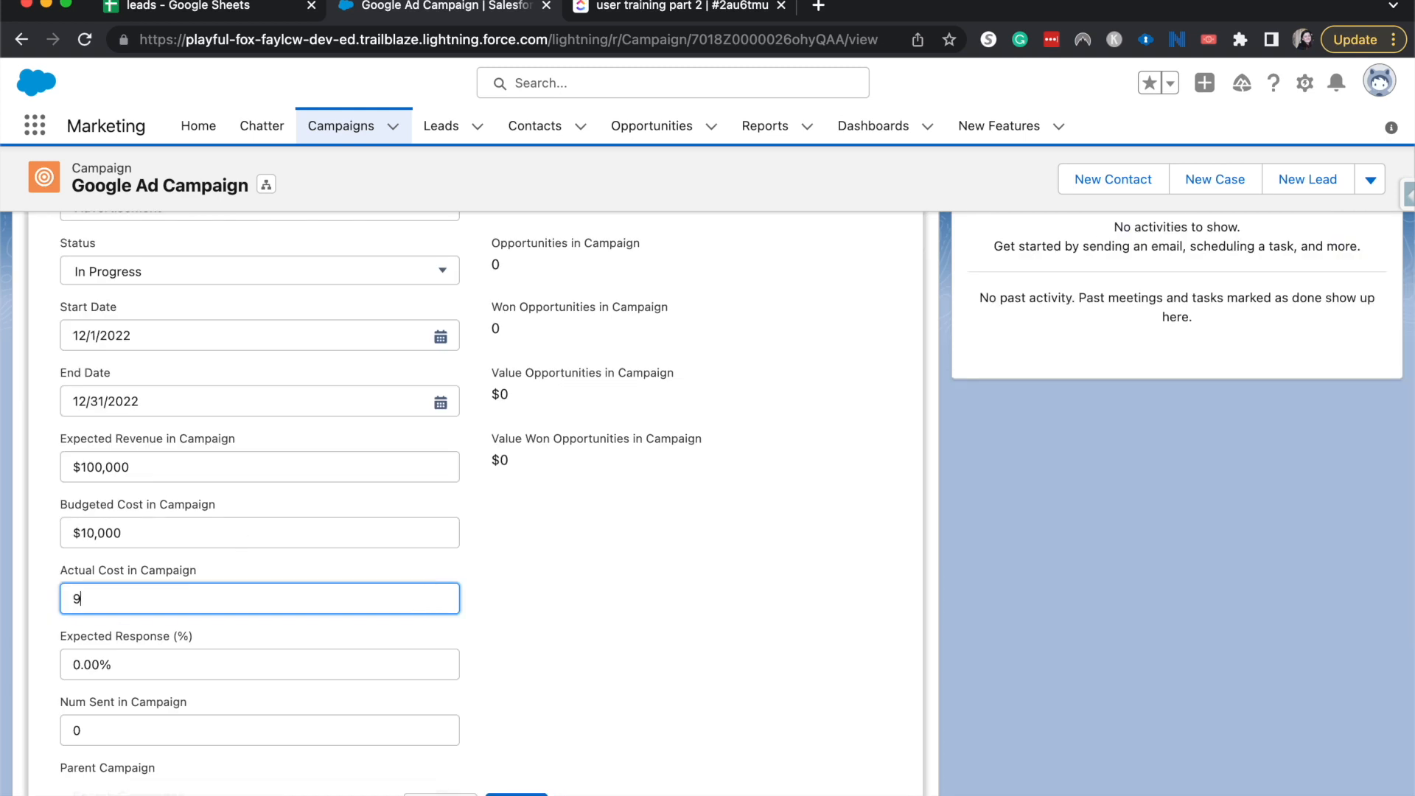
{"action": "type", "text": "050"}
{"action": "left_click", "coordinate": [661, 625]}
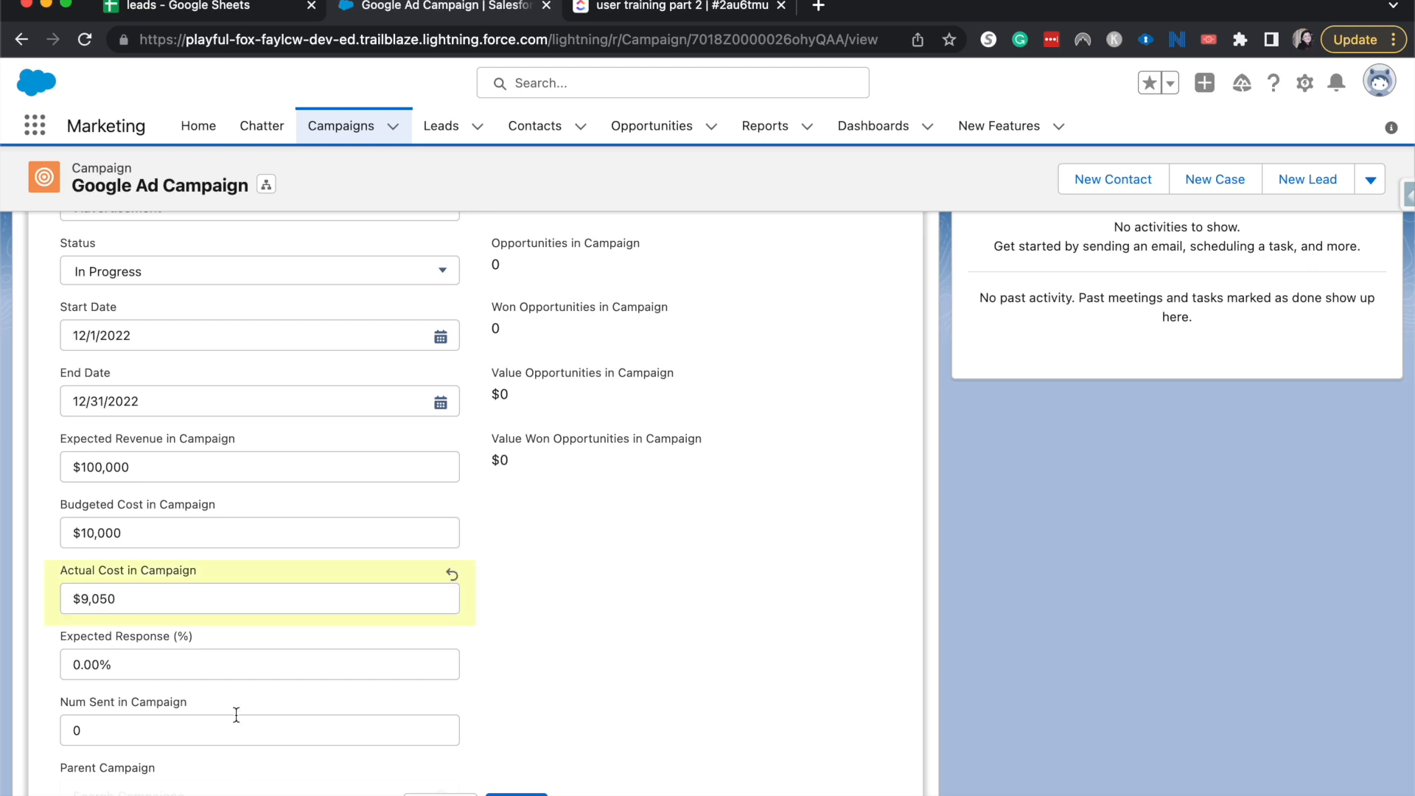
{"action": "scroll", "coordinate": [254, 709], "scroll_direction": "down", "scroll_amount": 2}
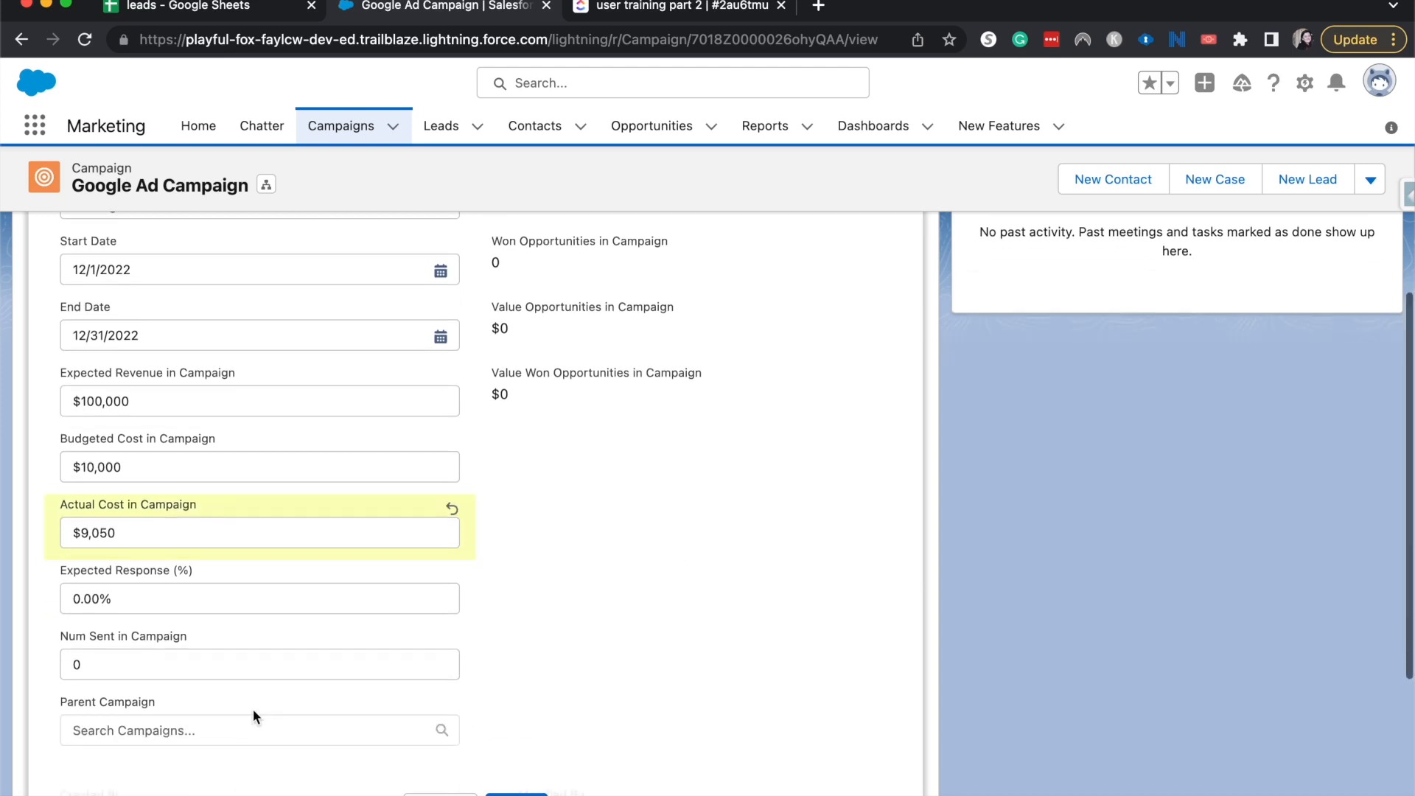
{"action": "left_click", "coordinate": [241, 596]}
{"action": "scroll", "coordinate": [322, 600], "scroll_direction": "down", "scroll_amount": 5}
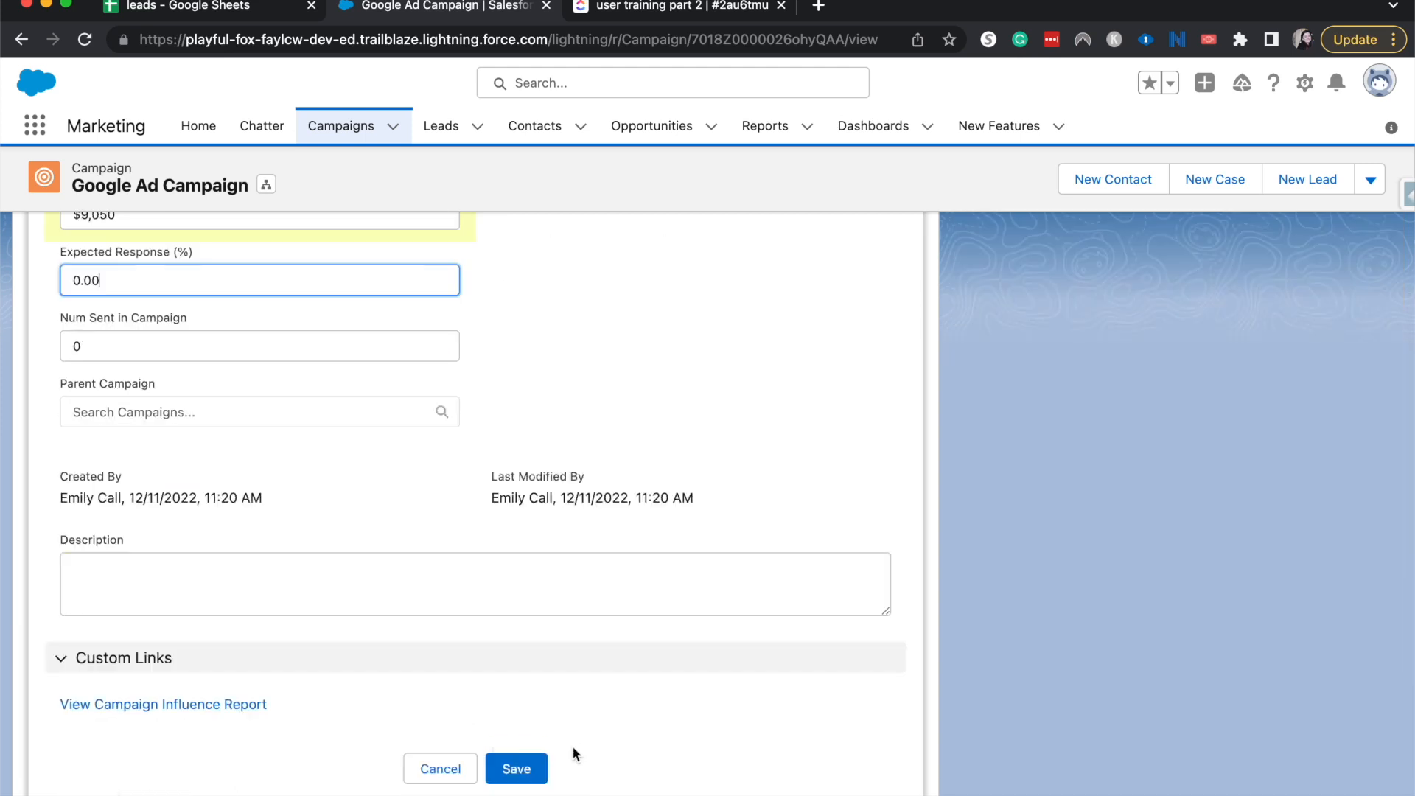
{"action": "left_click", "coordinate": [517, 769]}
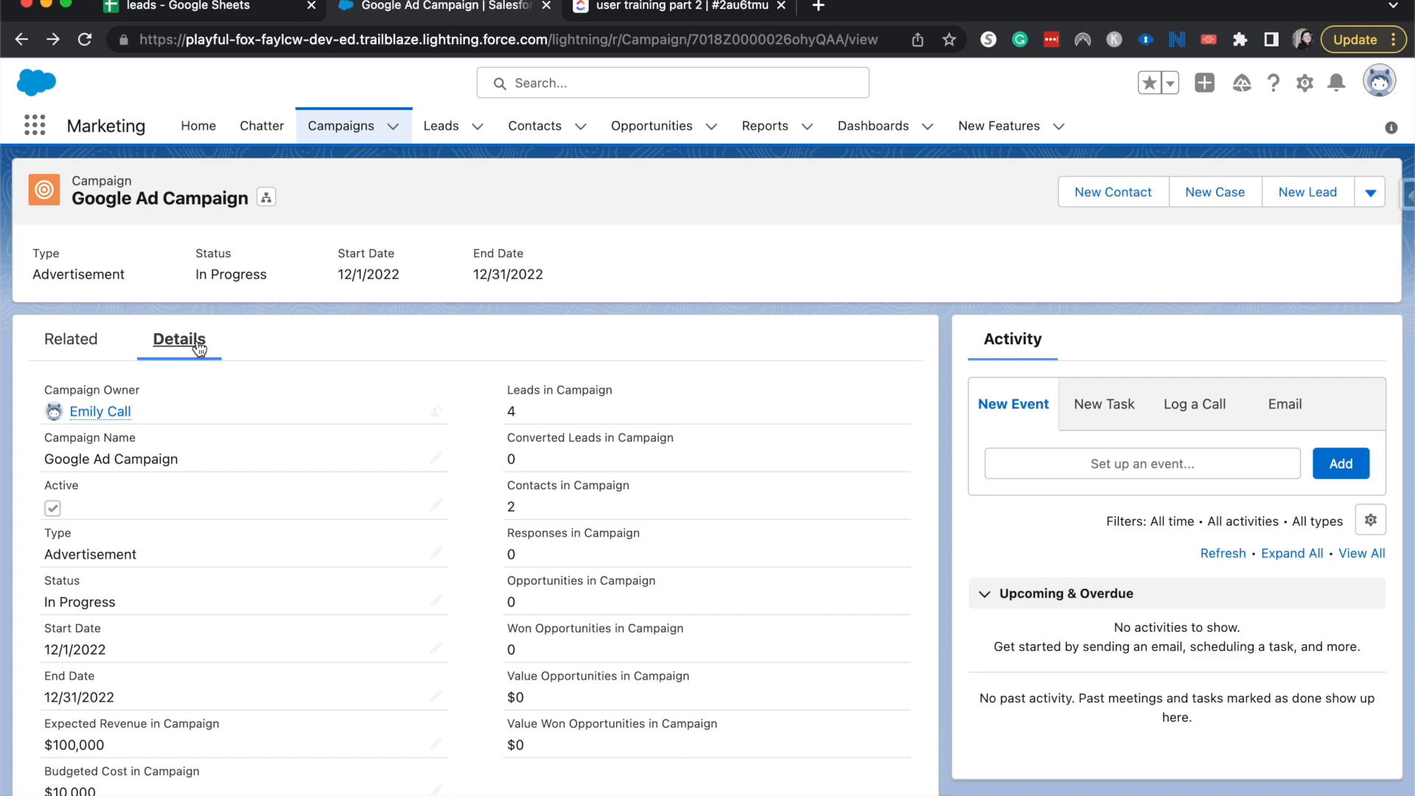
Start a list email to the Google Ad Campaign's members from its related campaign members.
{"action": "left_click", "coordinate": [61, 337]}
{"action": "scroll", "coordinate": [76, 480], "scroll_direction": "down", "scroll_amount": 4}
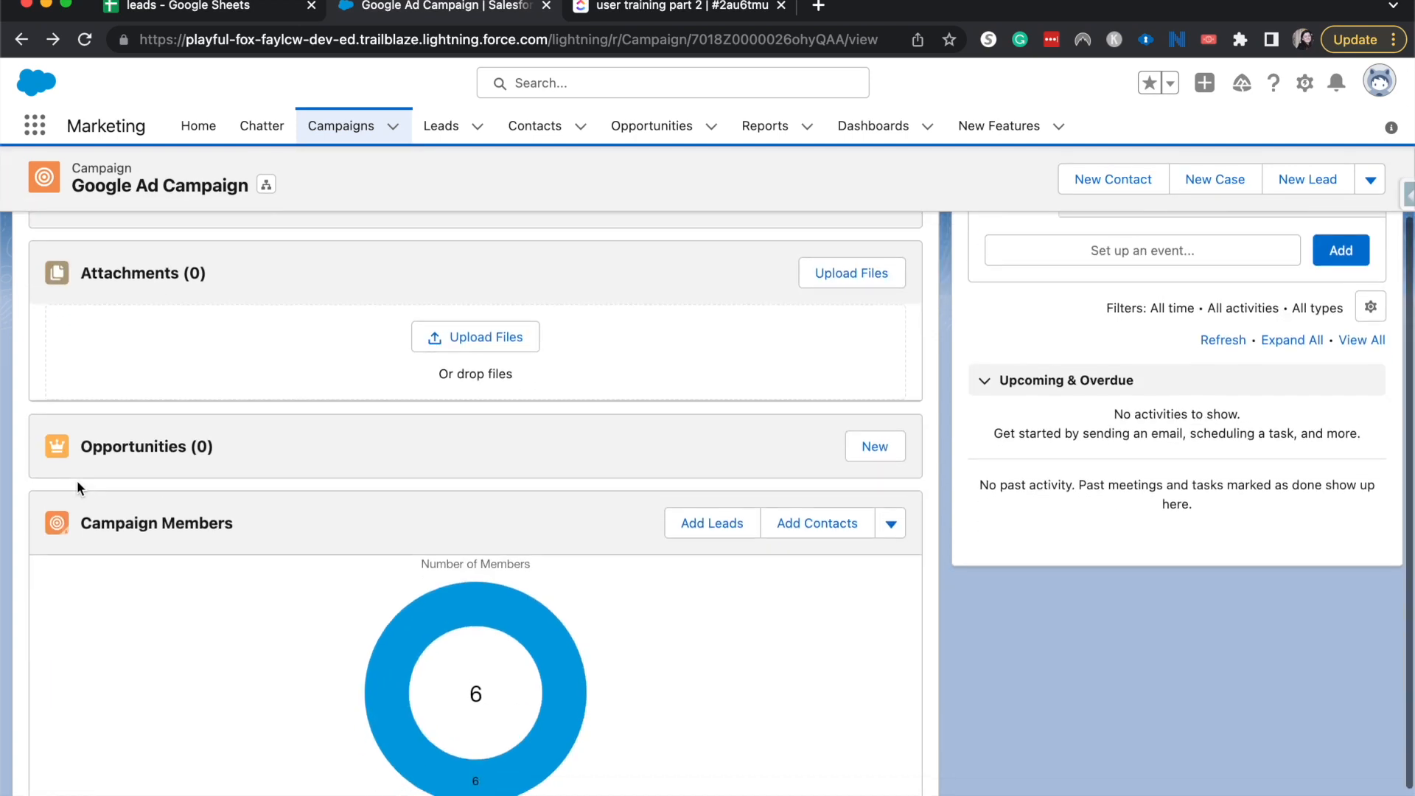
{"action": "scroll", "coordinate": [939, 445], "scroll_direction": "up", "scroll_amount": 1}
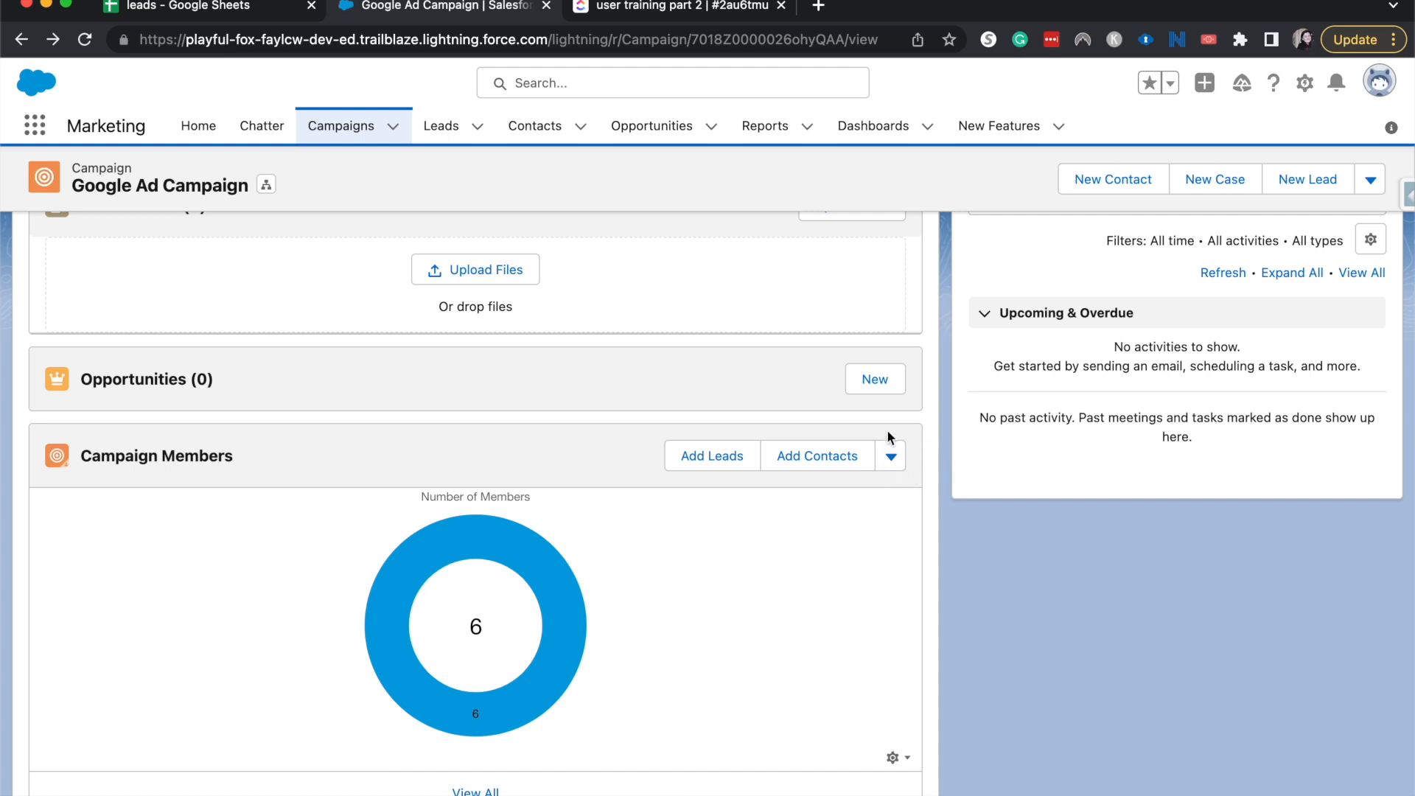
{"action": "left_click", "coordinate": [891, 455]}
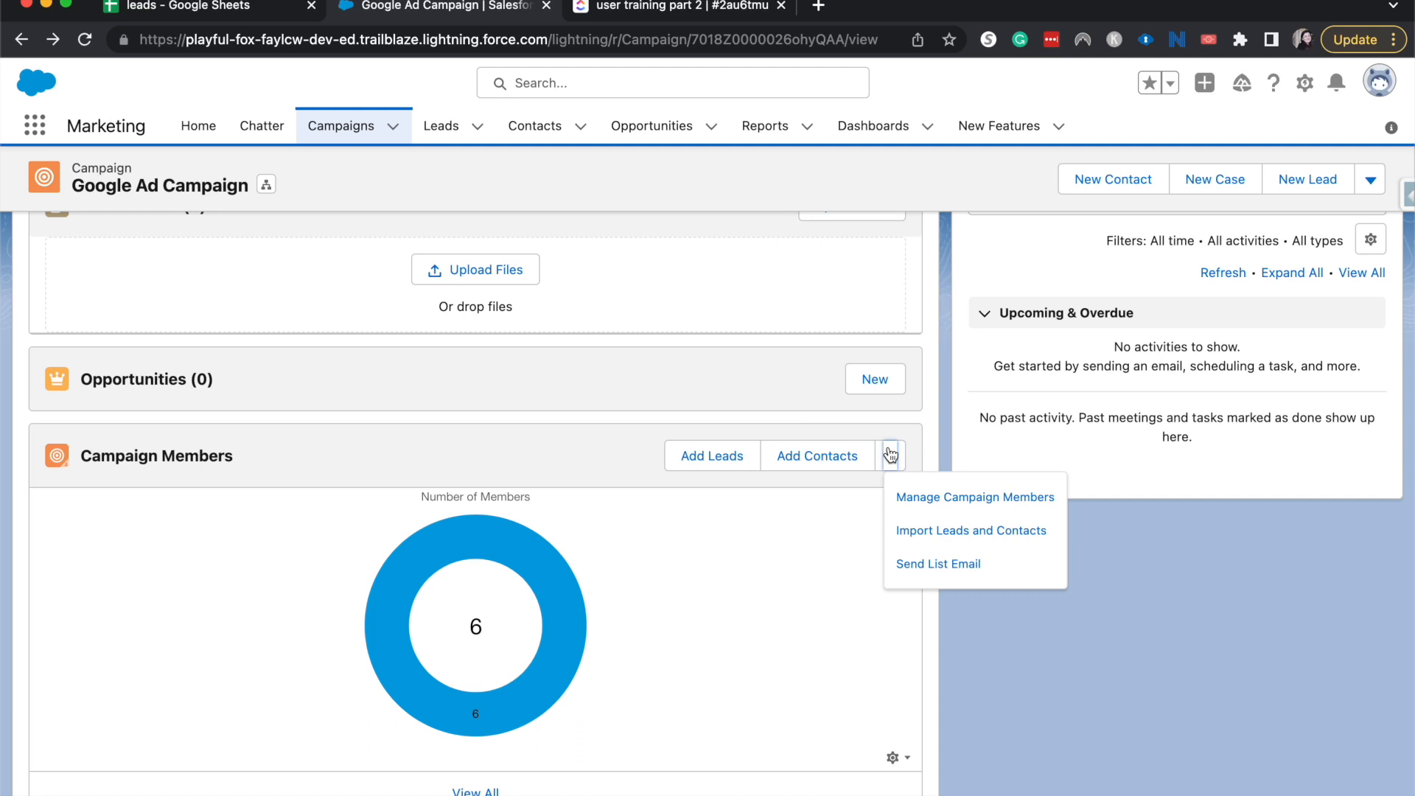
{"action": "left_click", "coordinate": [930, 568]}
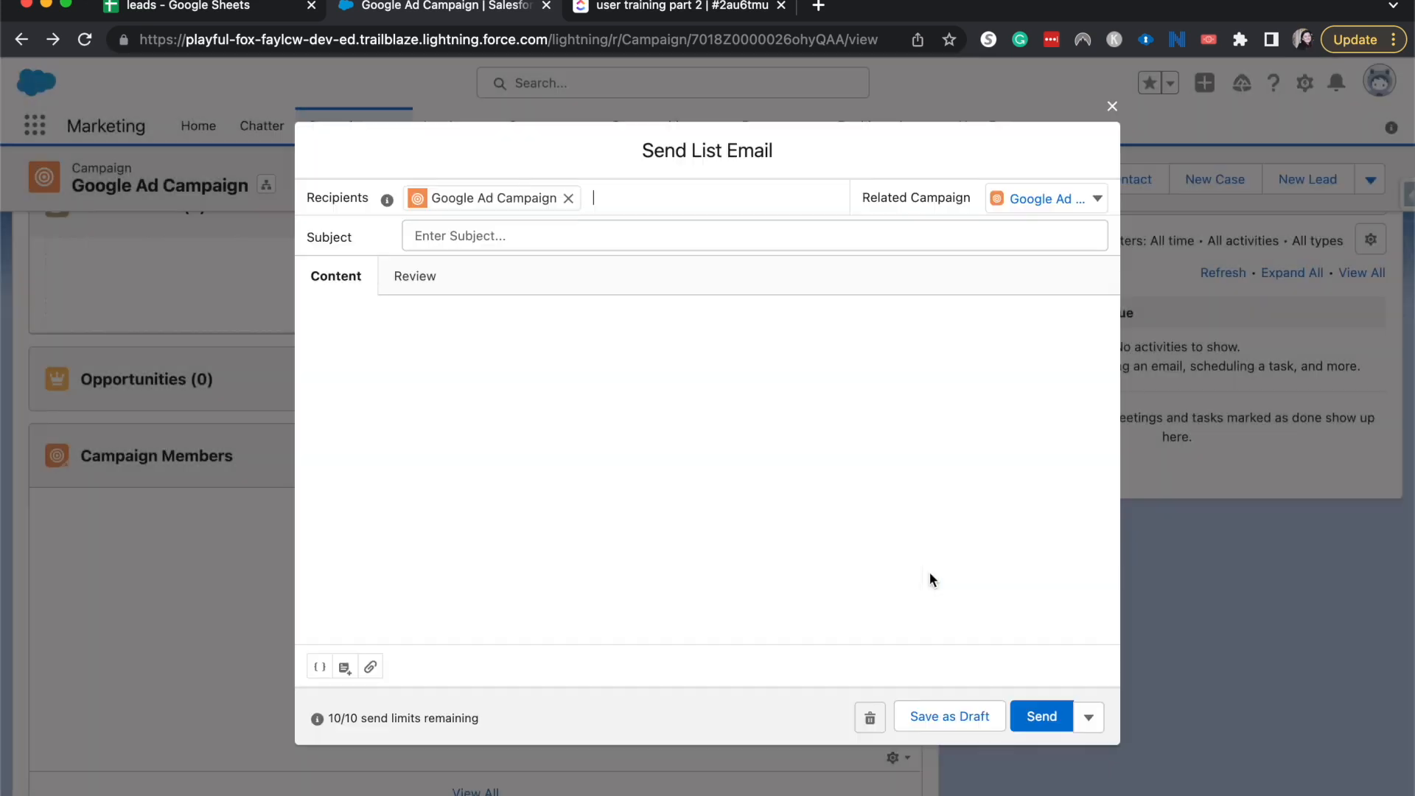
Enter "Happy Holidays" as both the subject and the body of the list email and send it.
{"action": "left_click", "coordinate": [622, 236]}
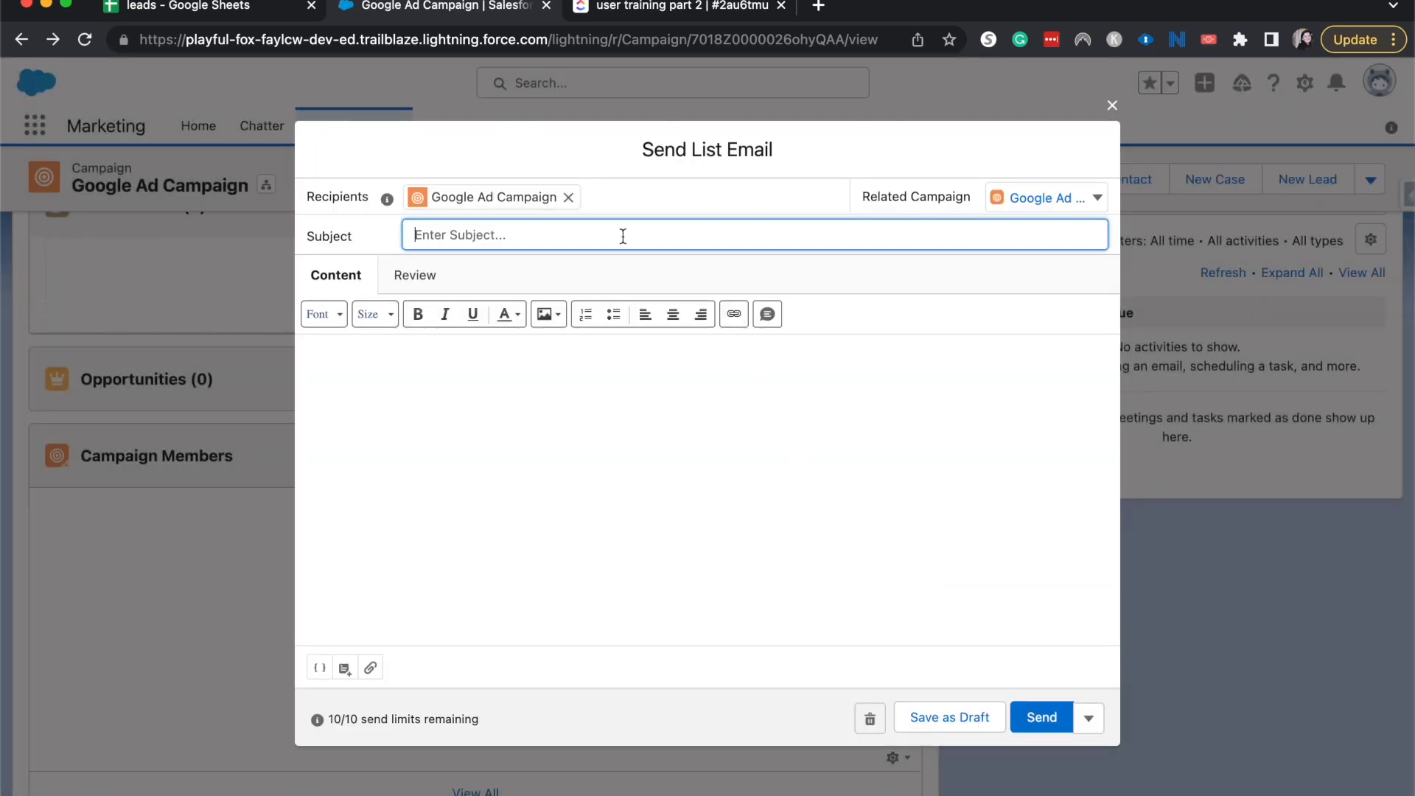
{"action": "type", "text": "Happy Holidays"}
{"action": "left_click", "coordinate": [405, 402]}
{"action": "type", "text": "Happy Holida"}
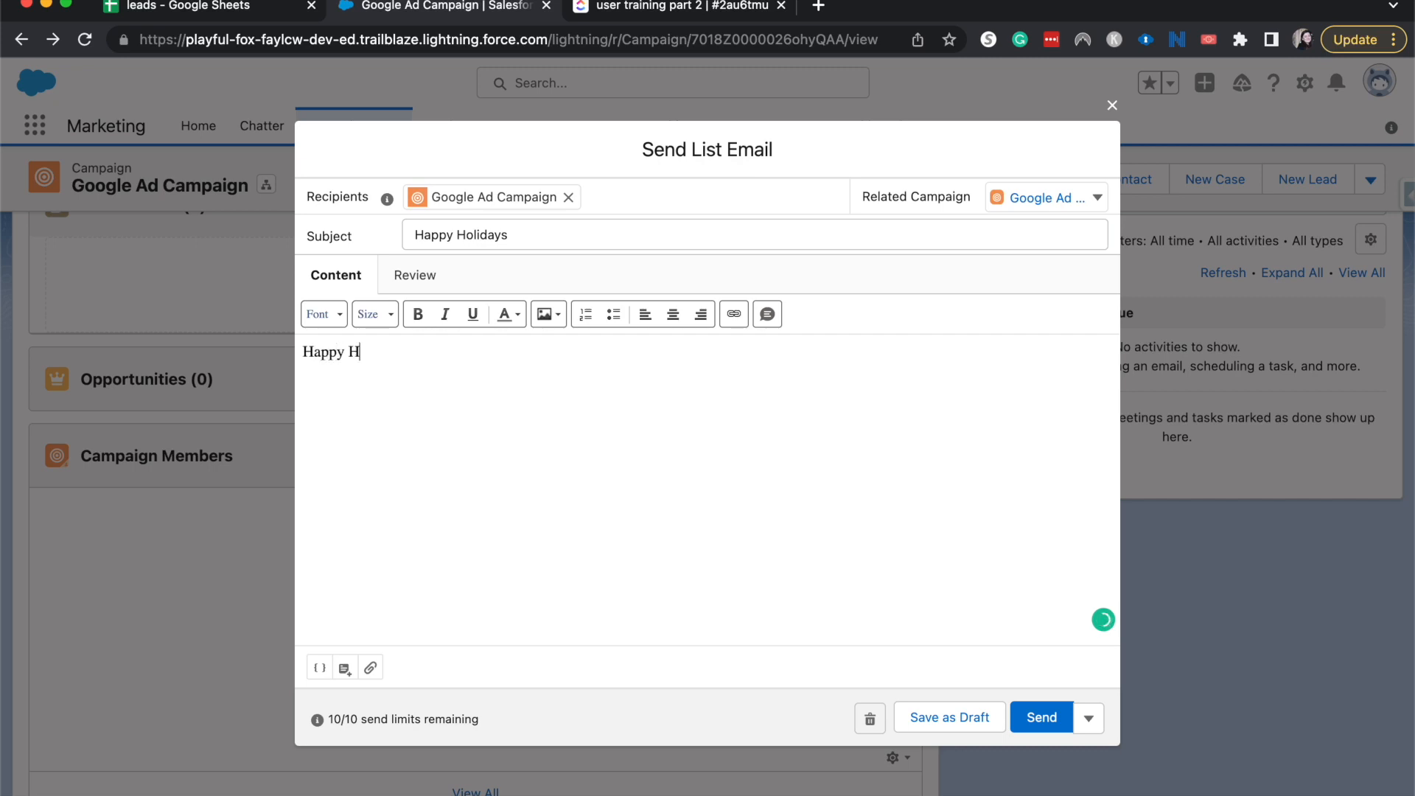
{"action": "type", "text": "ys"}
{"action": "left_click", "coordinate": [1048, 716]}
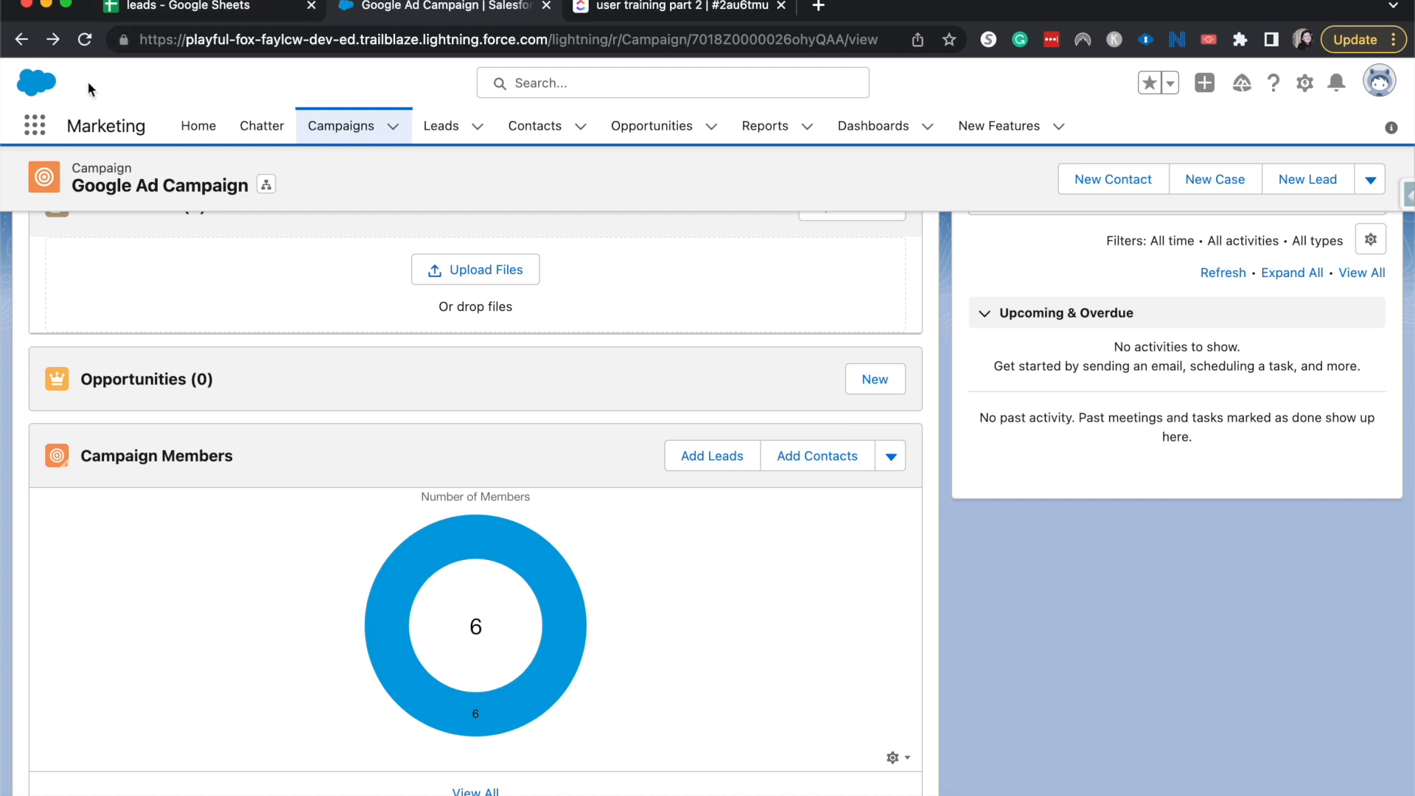
Switch to the Sales app and open the lead record of the Pacific Retail Group CEO.
{"action": "left_click", "coordinate": [35, 124]}
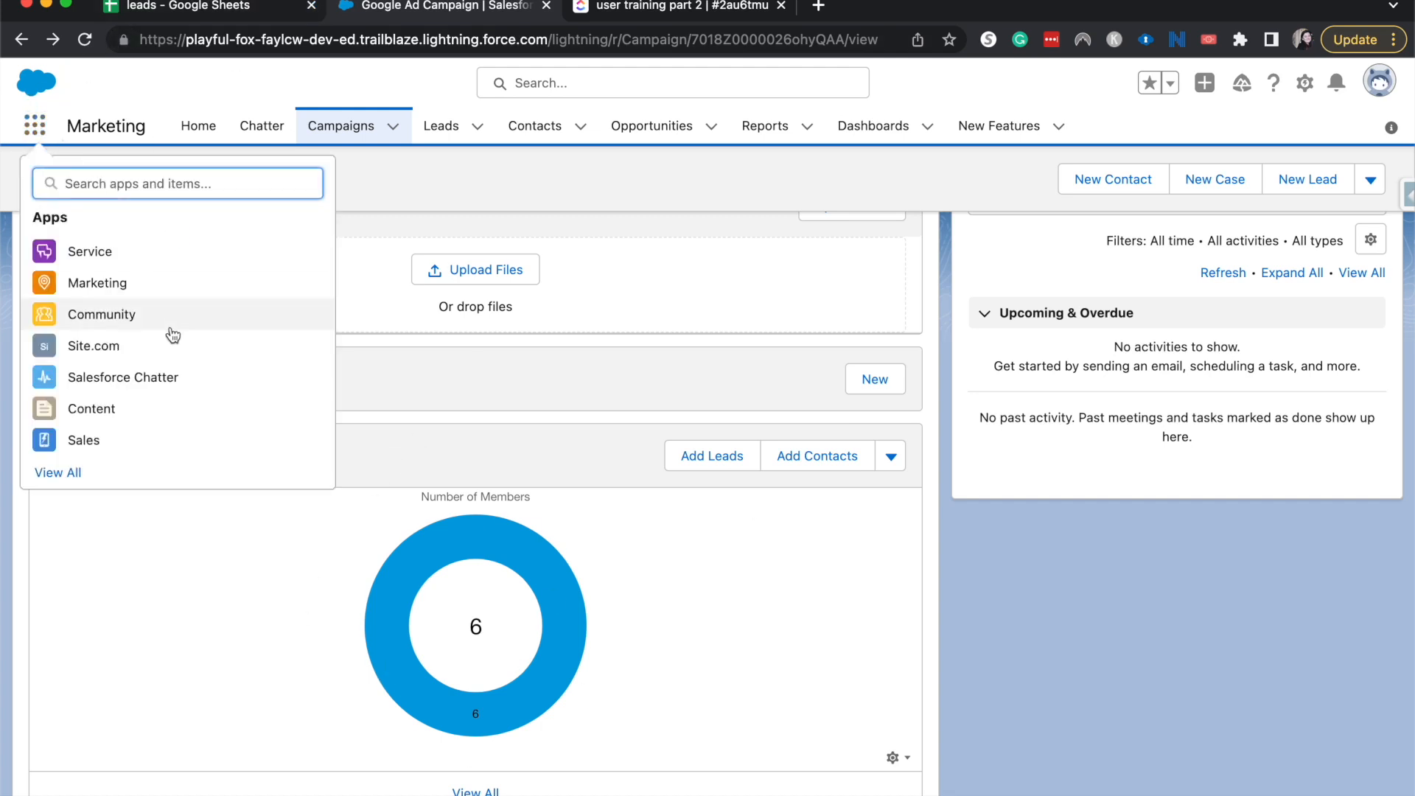
{"action": "left_click", "coordinate": [92, 441]}
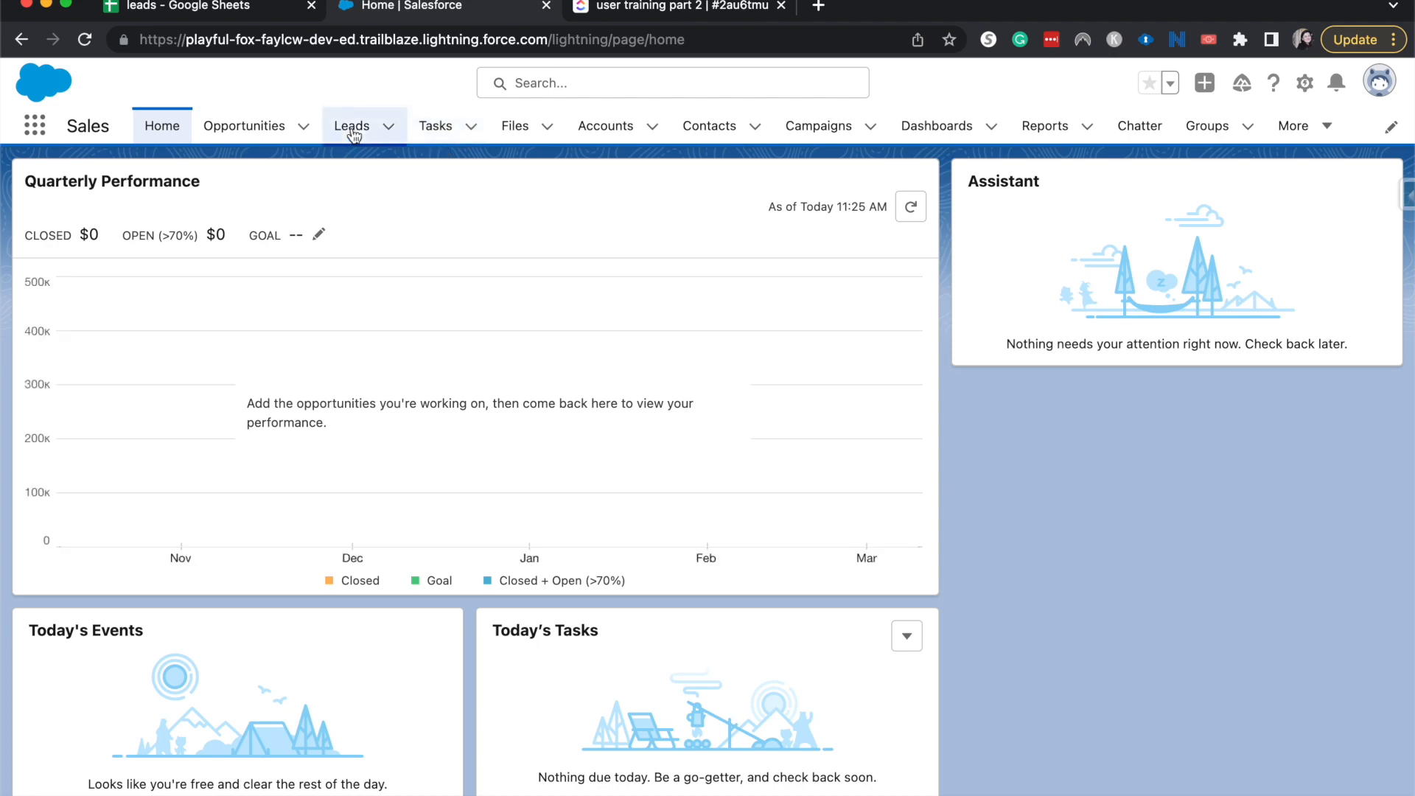
{"action": "left_click", "coordinate": [352, 126]}
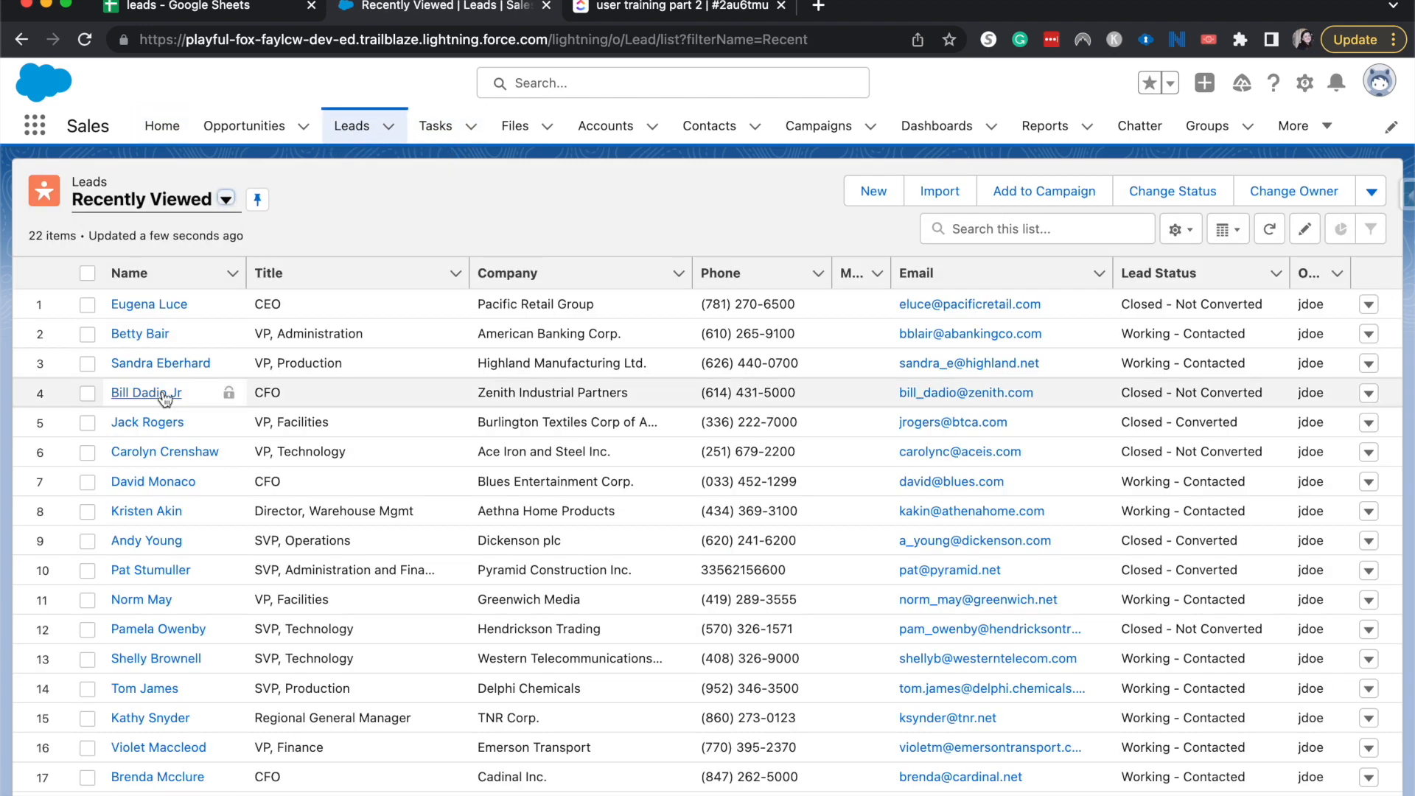
{"action": "left_click", "coordinate": [148, 303]}
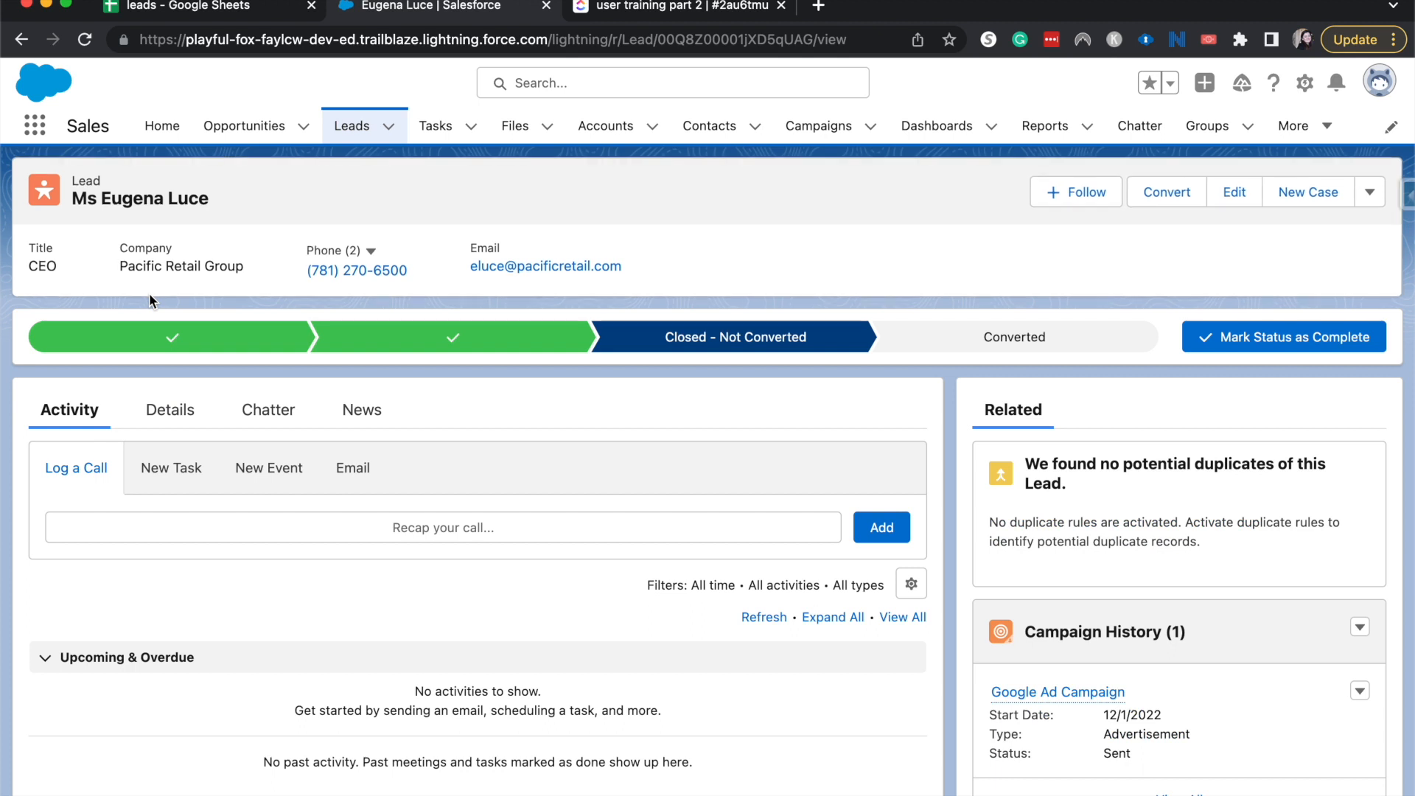
Compose an email to the Pacific Retail Group lead with subject "Hope you're doing well" and body "Happy Birthday".
{"action": "left_click", "coordinate": [371, 478]}
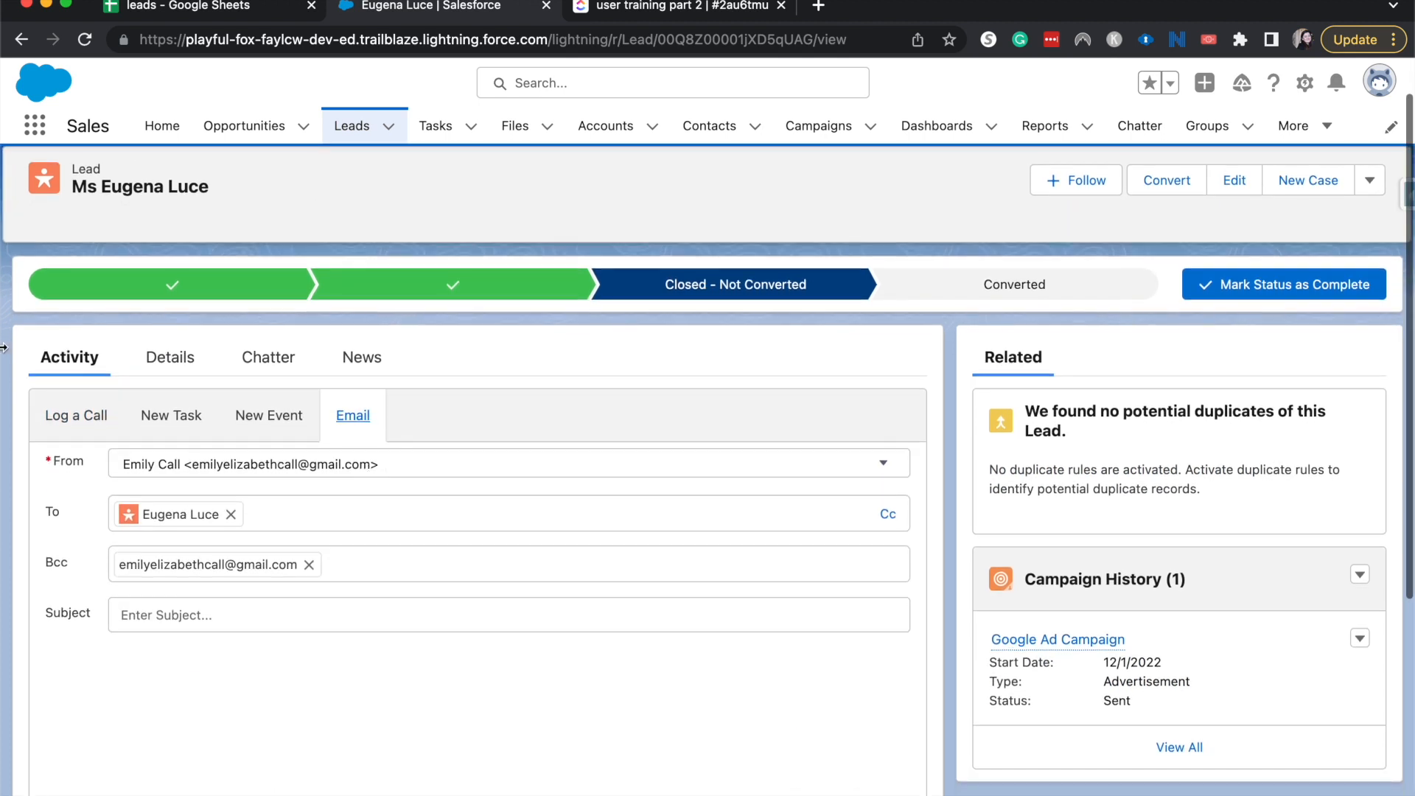
{"action": "scroll", "coordinate": [211, 626], "scroll_direction": "down", "scroll_amount": 1}
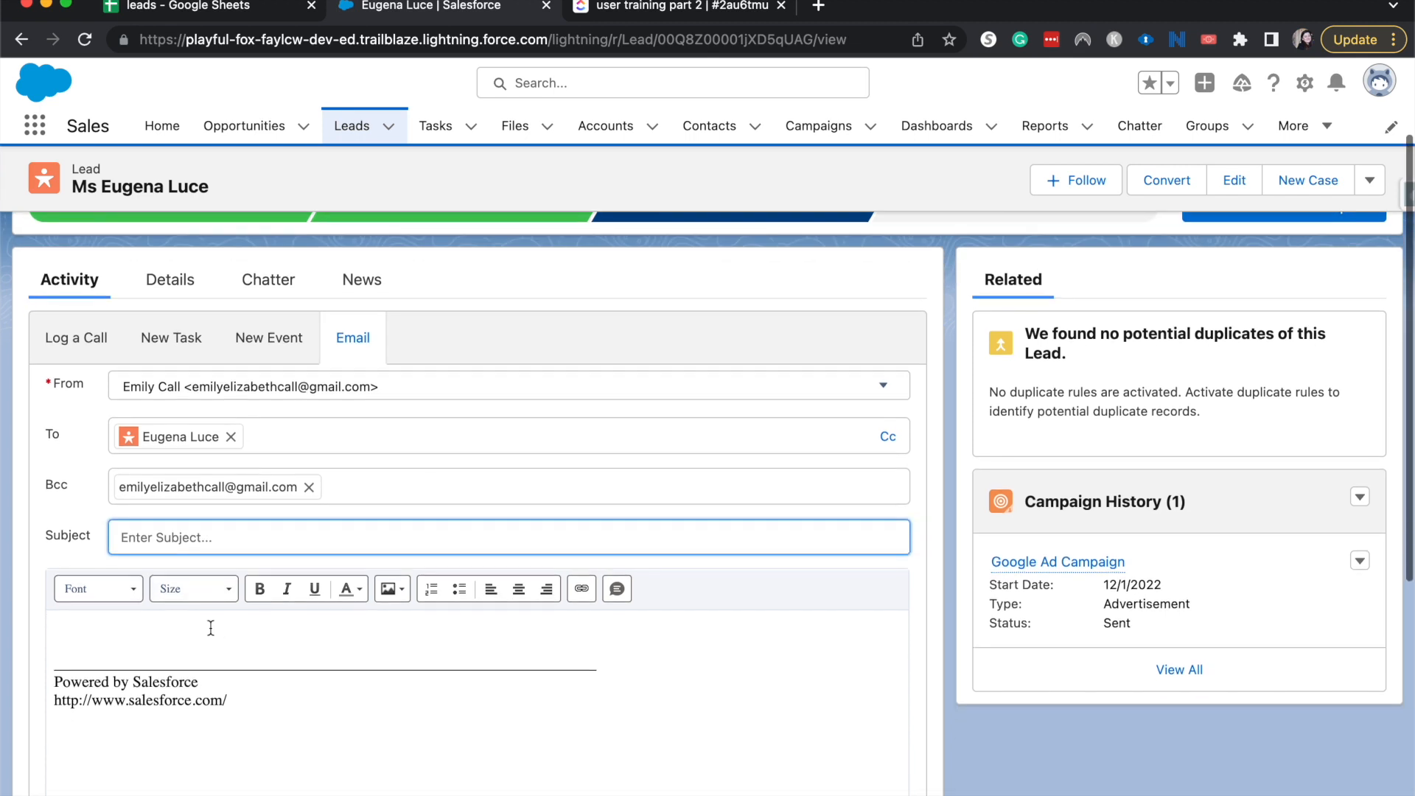
{"action": "type", "text": "Hop"}
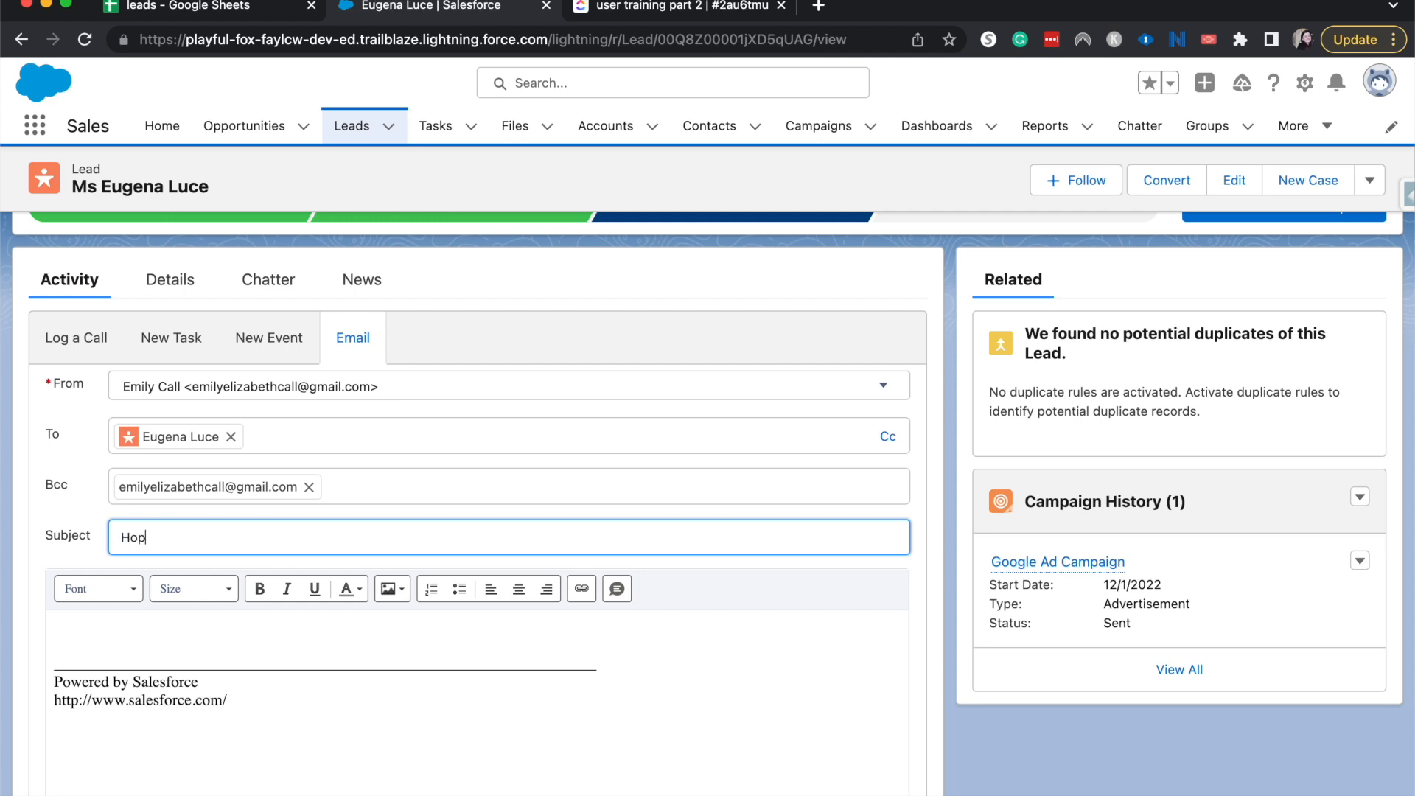
{"action": "type", "text": "e you're doing well"}
{"action": "left_click", "coordinate": [148, 634]}
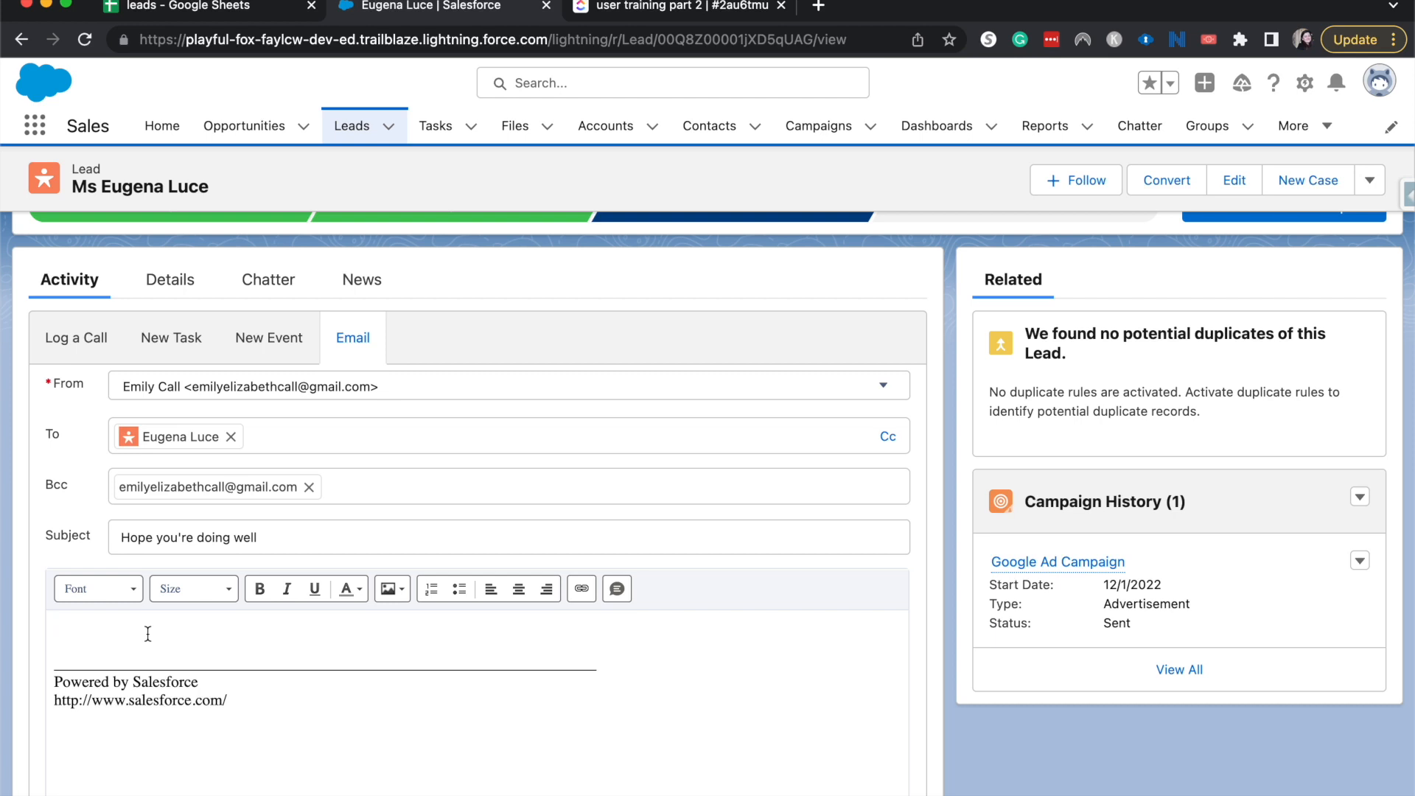
{"action": "type", "text": "Happy Birthday"}
{"action": "left_click", "coordinate": [213, 590]}
Relate the email to the Burlington Textiles Corp of America account and try to send it to the lead.
{"action": "scroll", "coordinate": [212, 588], "scroll_direction": "down", "scroll_amount": 5}
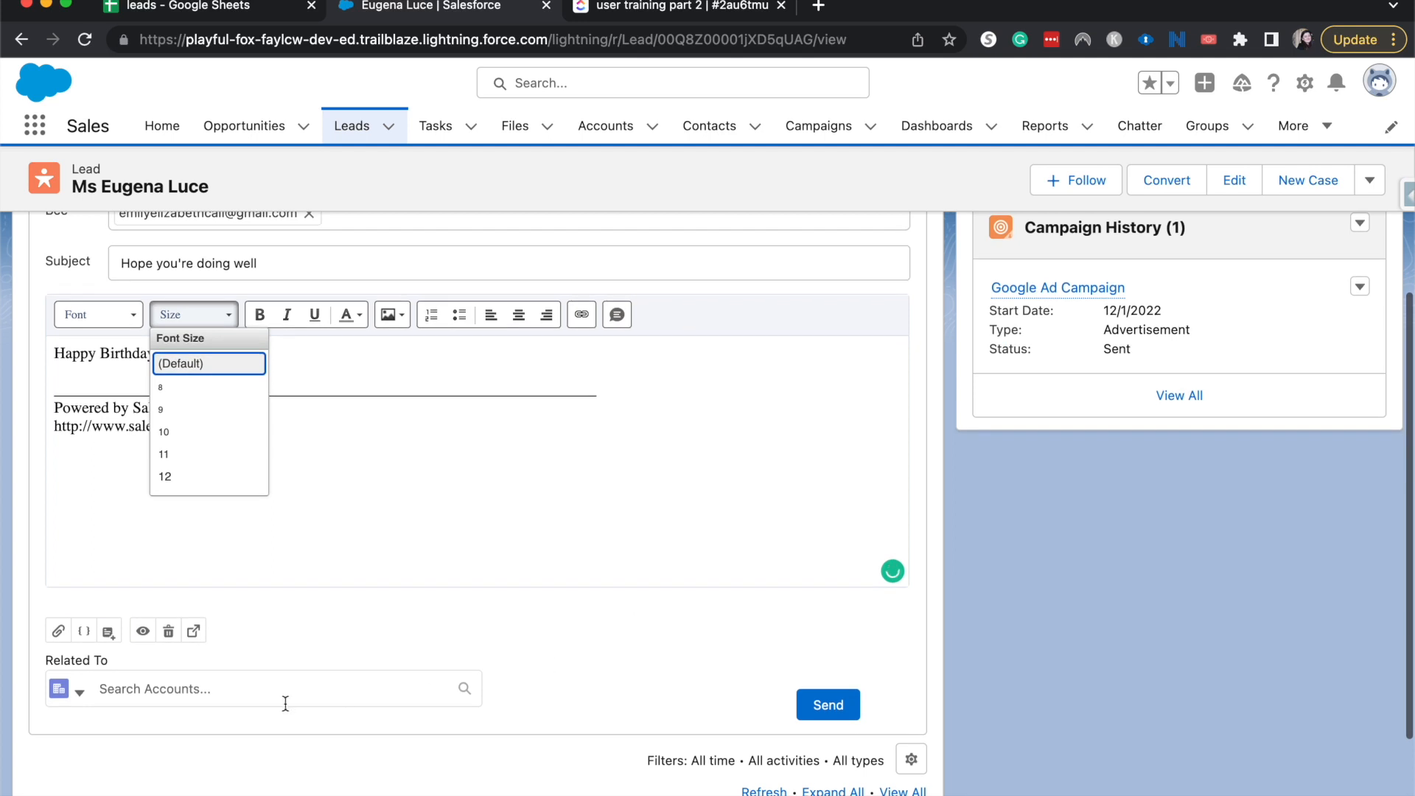
{"action": "left_click", "coordinate": [281, 688]}
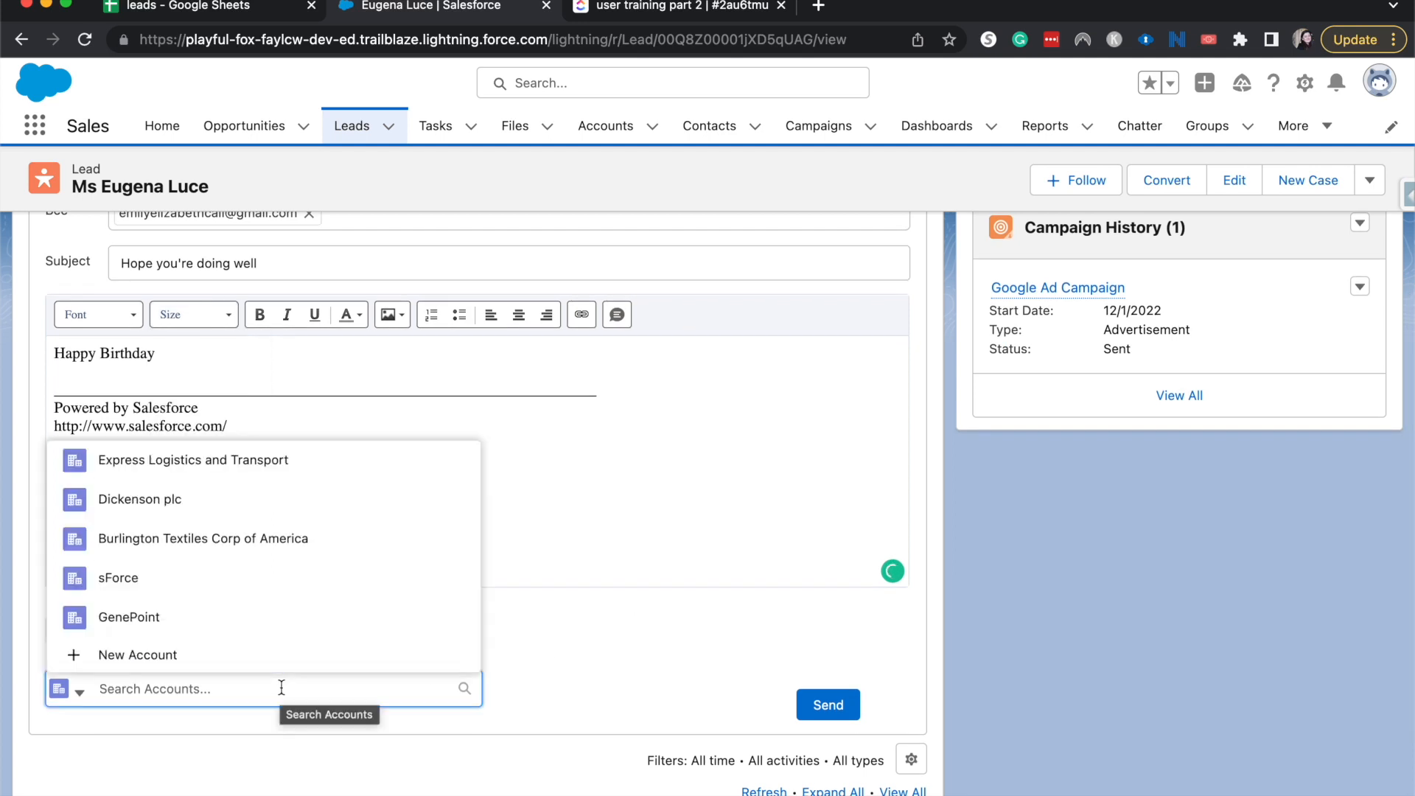
{"action": "scroll", "coordinate": [272, 600], "scroll_direction": "down", "scroll_amount": 3}
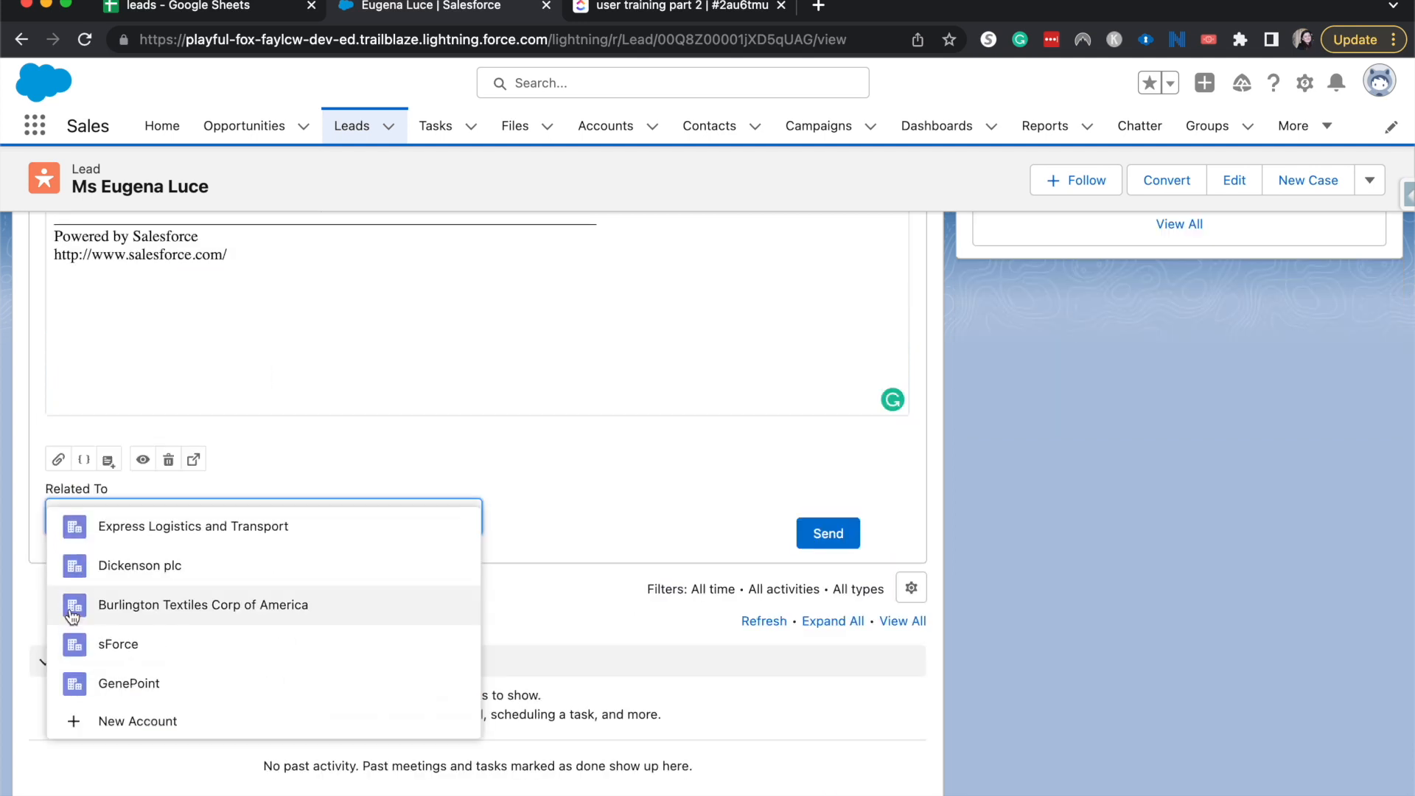
{"action": "left_click", "coordinate": [272, 601]}
{"action": "scroll", "coordinate": [744, 587], "scroll_direction": "up", "scroll_amount": 3}
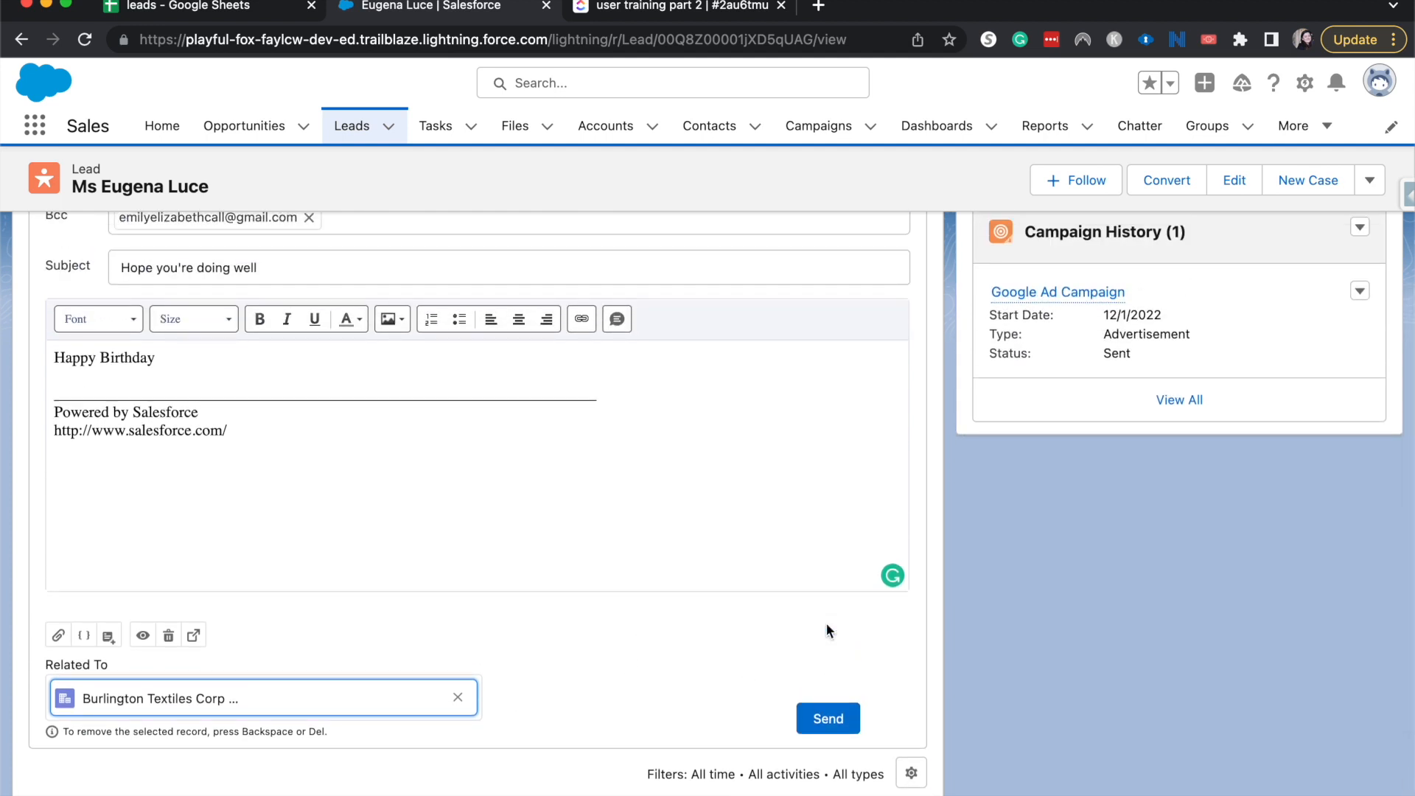
{"action": "left_click", "coordinate": [829, 715]}
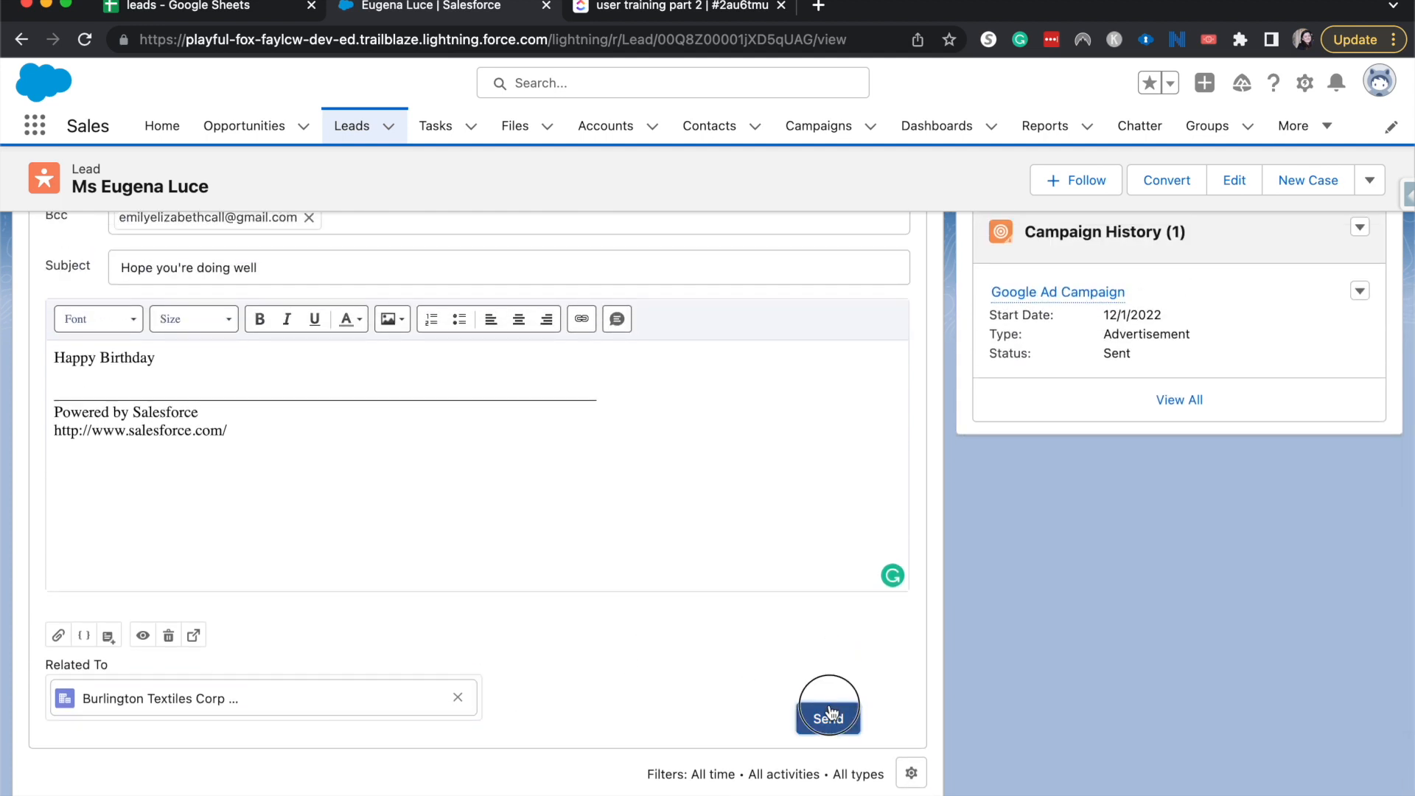
{"action": "scroll", "coordinate": [826, 700], "scroll_direction": "down", "scroll_amount": 4}
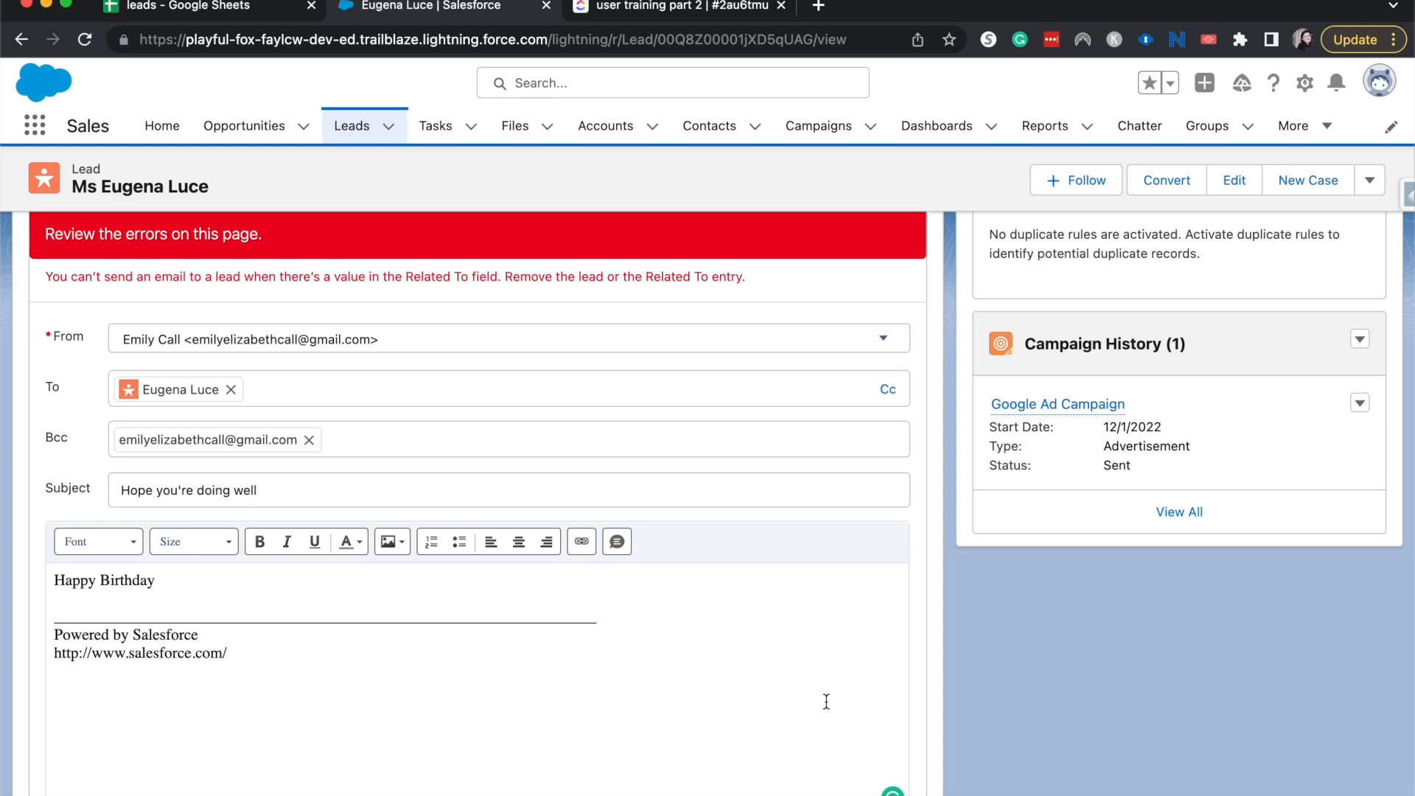
Open the reports list and start a new report based on the recently used Opportunities report type.
{"action": "left_click", "coordinate": [1032, 121]}
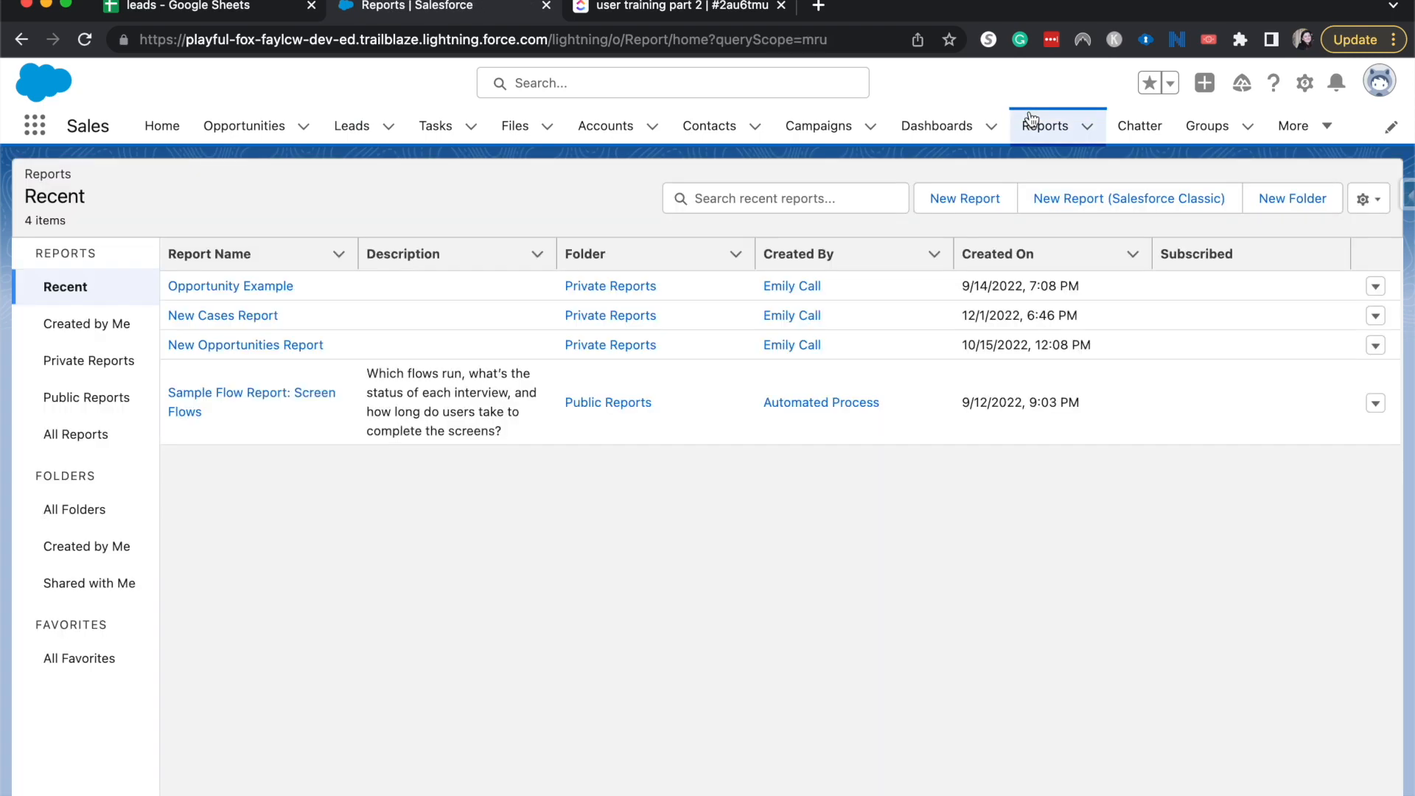
{"action": "left_click", "coordinate": [967, 203]}
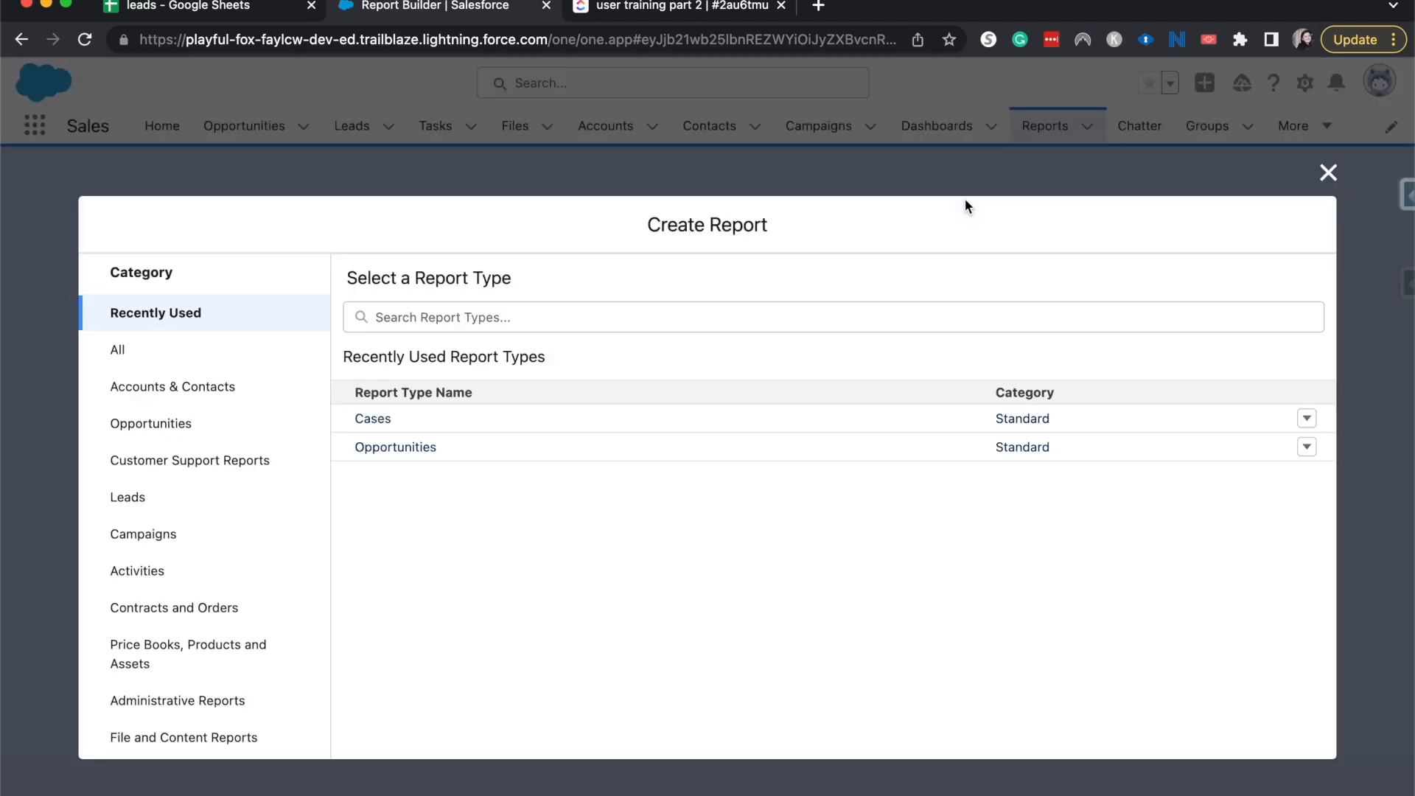
{"action": "left_click", "coordinate": [765, 452]}
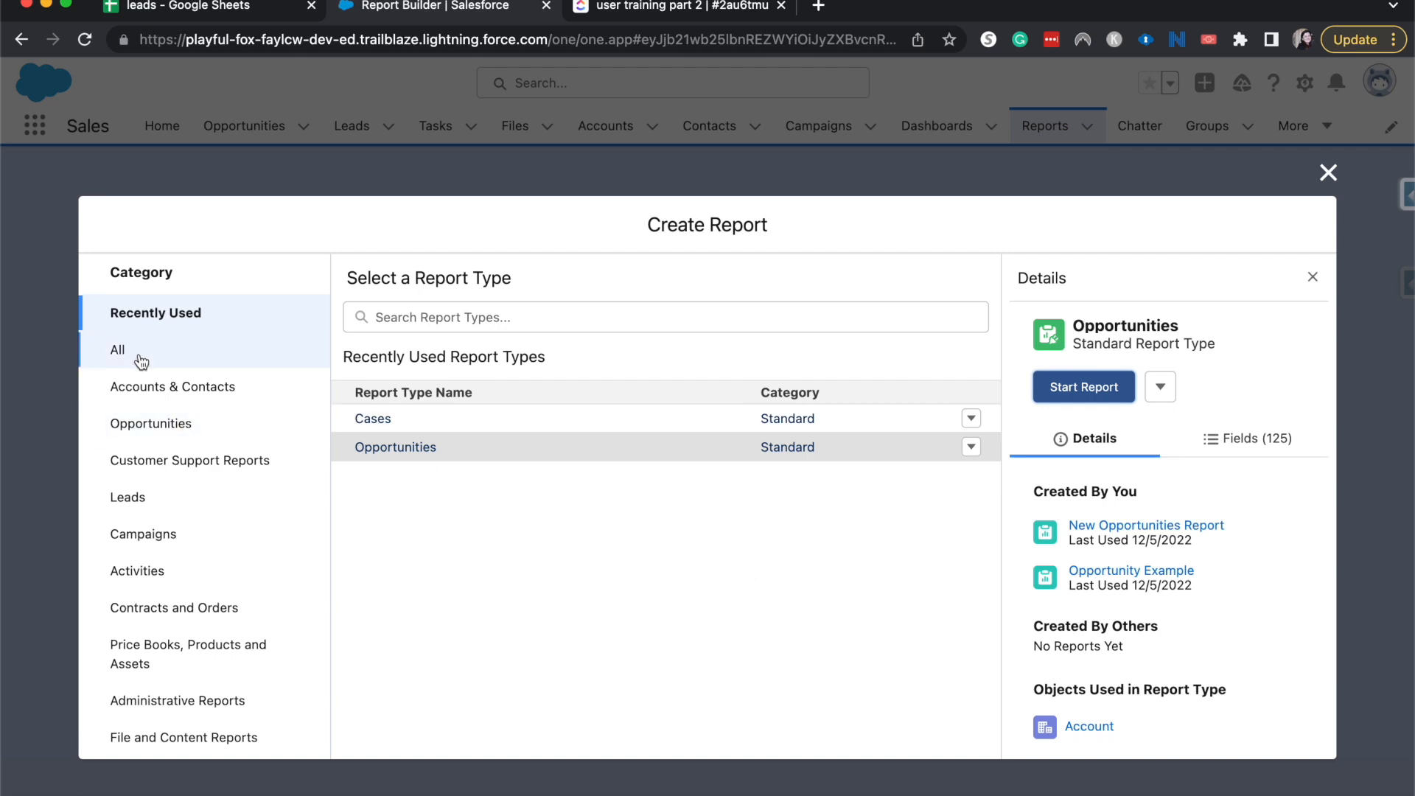
{"action": "left_click", "coordinate": [140, 389]}
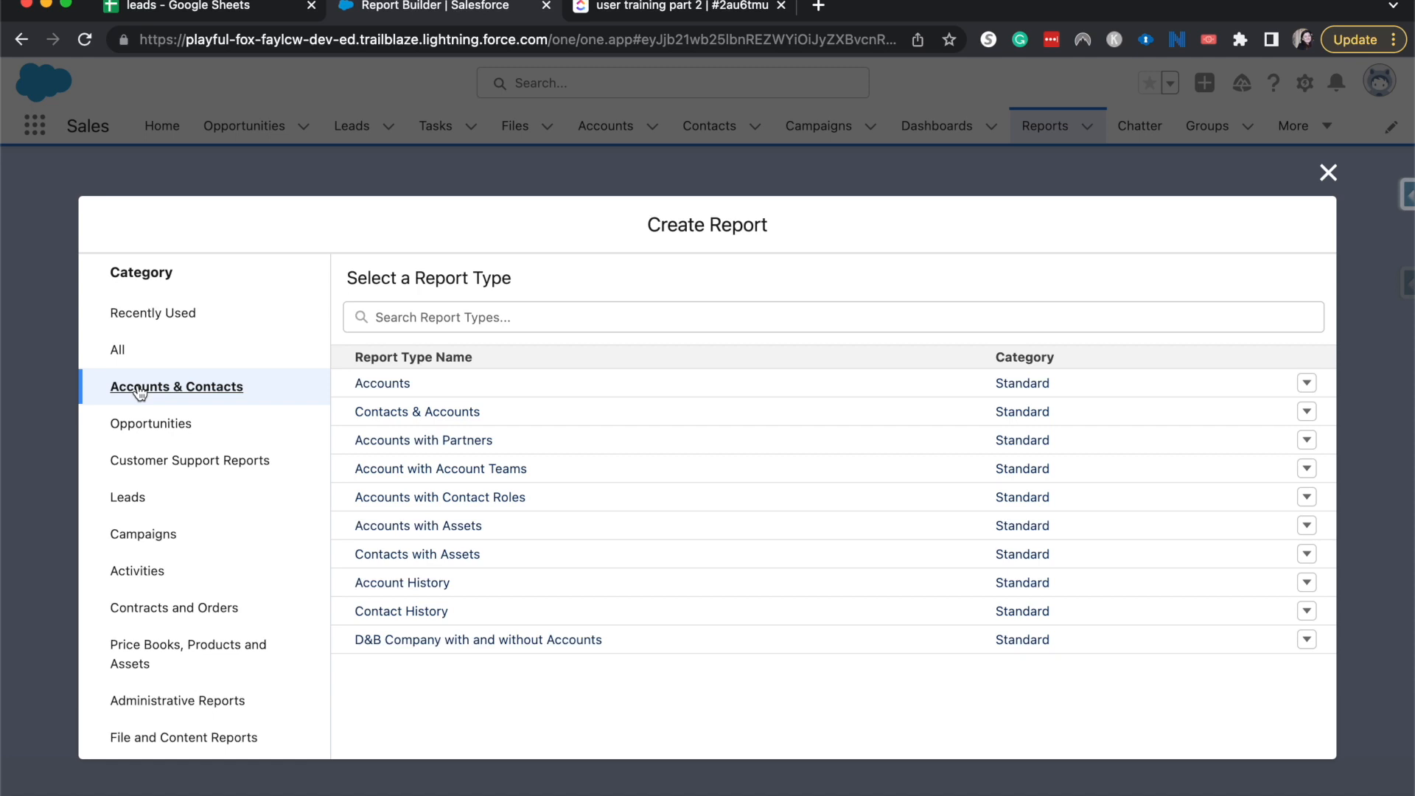
{"action": "left_click", "coordinate": [163, 324]}
{"action": "left_click", "coordinate": [362, 447]}
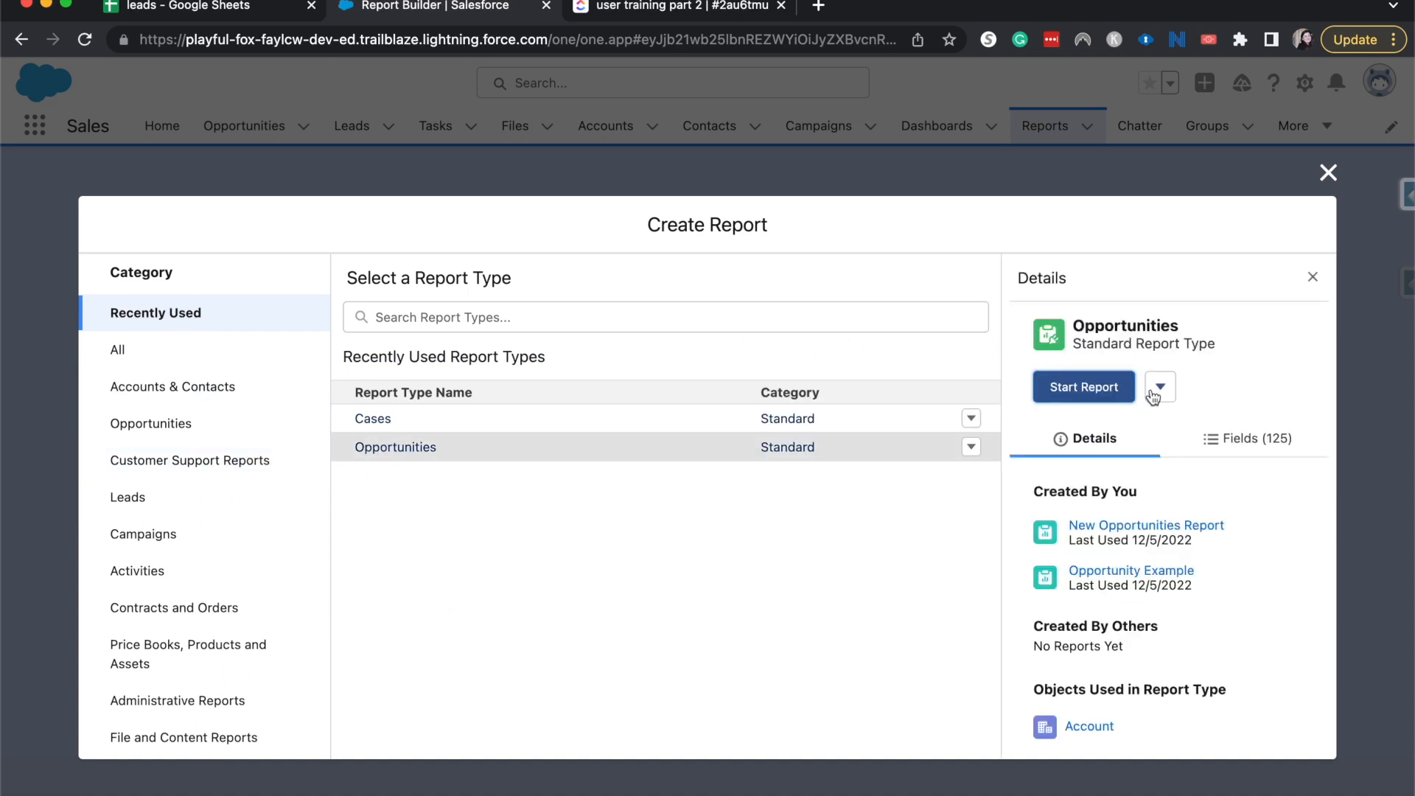
{"action": "left_click", "coordinate": [1120, 391]}
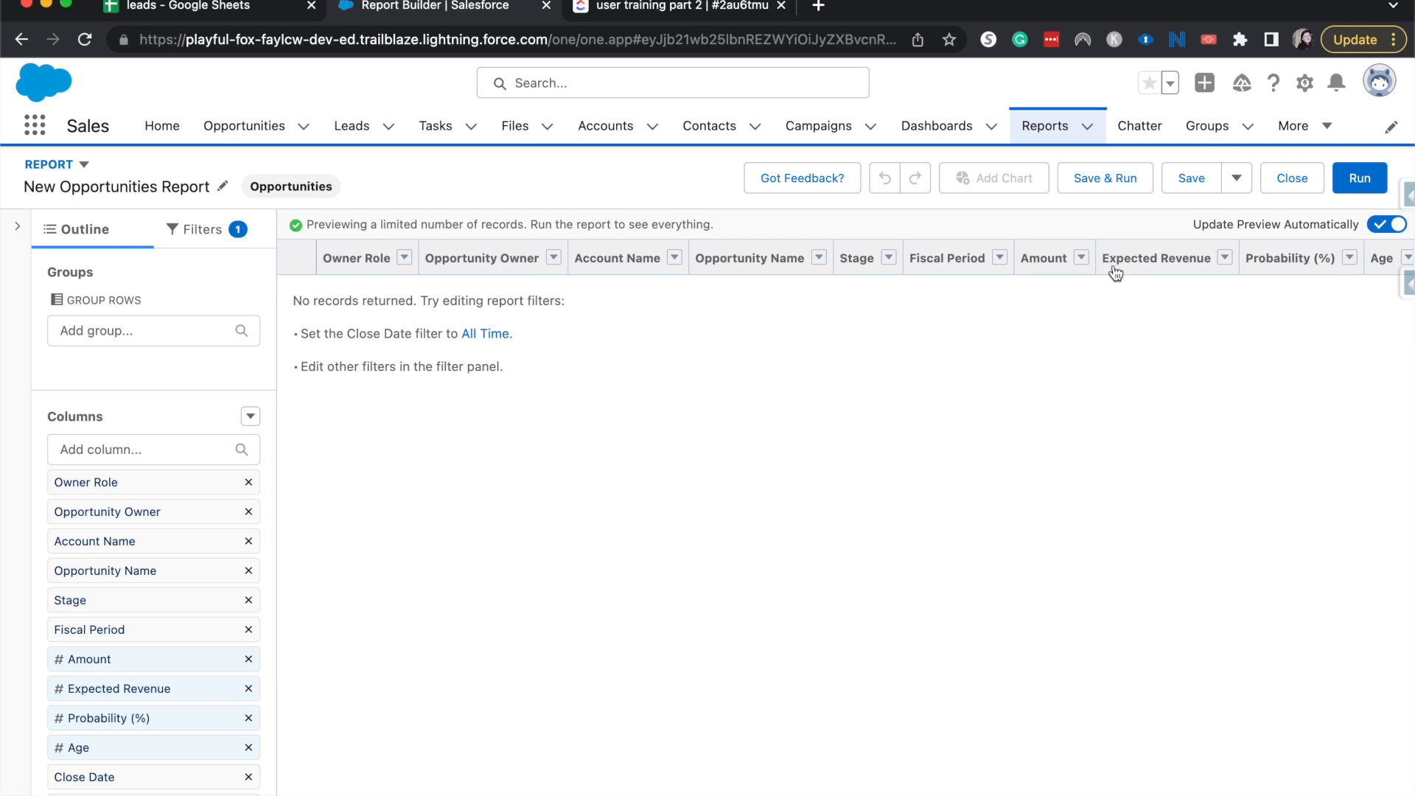
Set the report's Close Date filter range to All Time and apply it.
{"action": "left_click", "coordinate": [197, 233]}
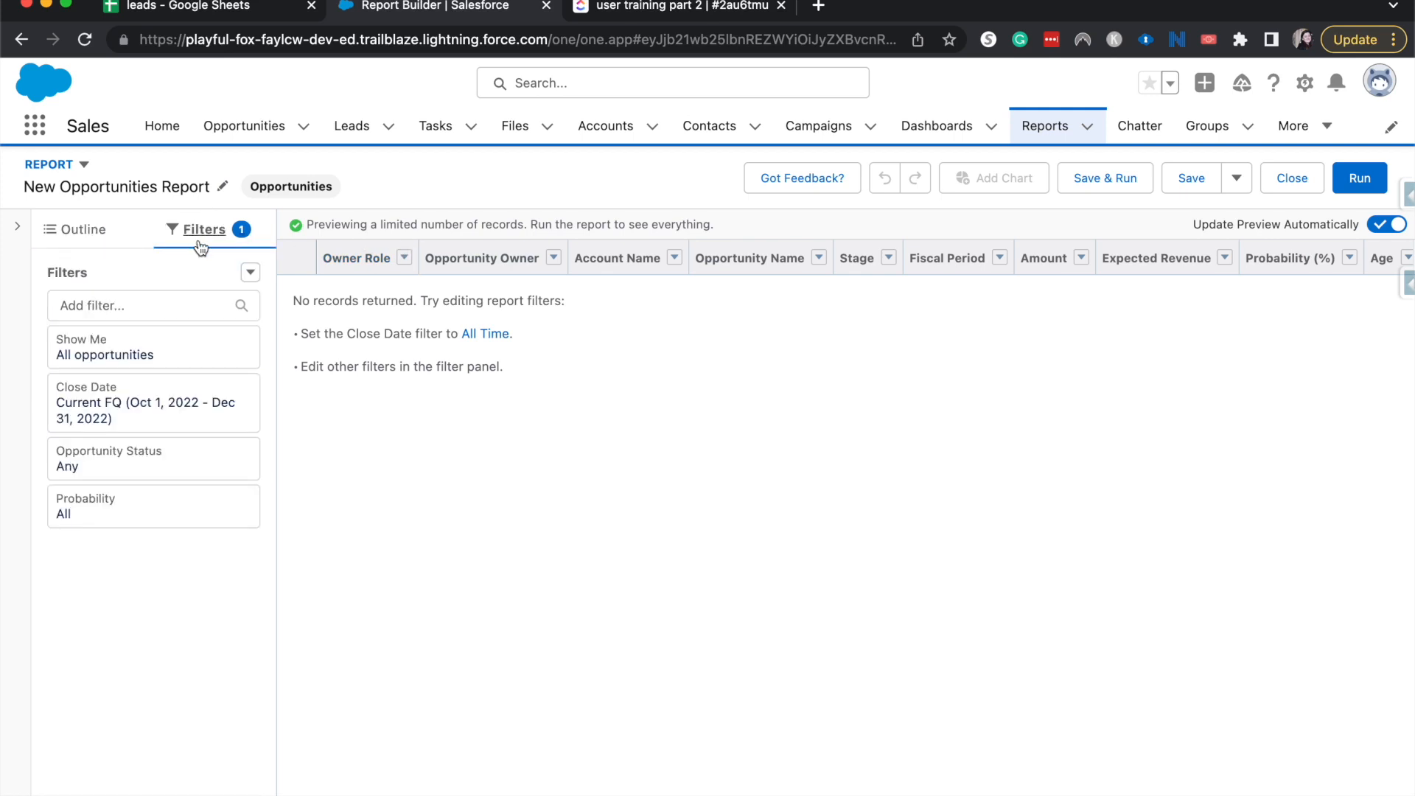
{"action": "left_click", "coordinate": [196, 391]}
{"action": "left_click", "coordinate": [429, 432]}
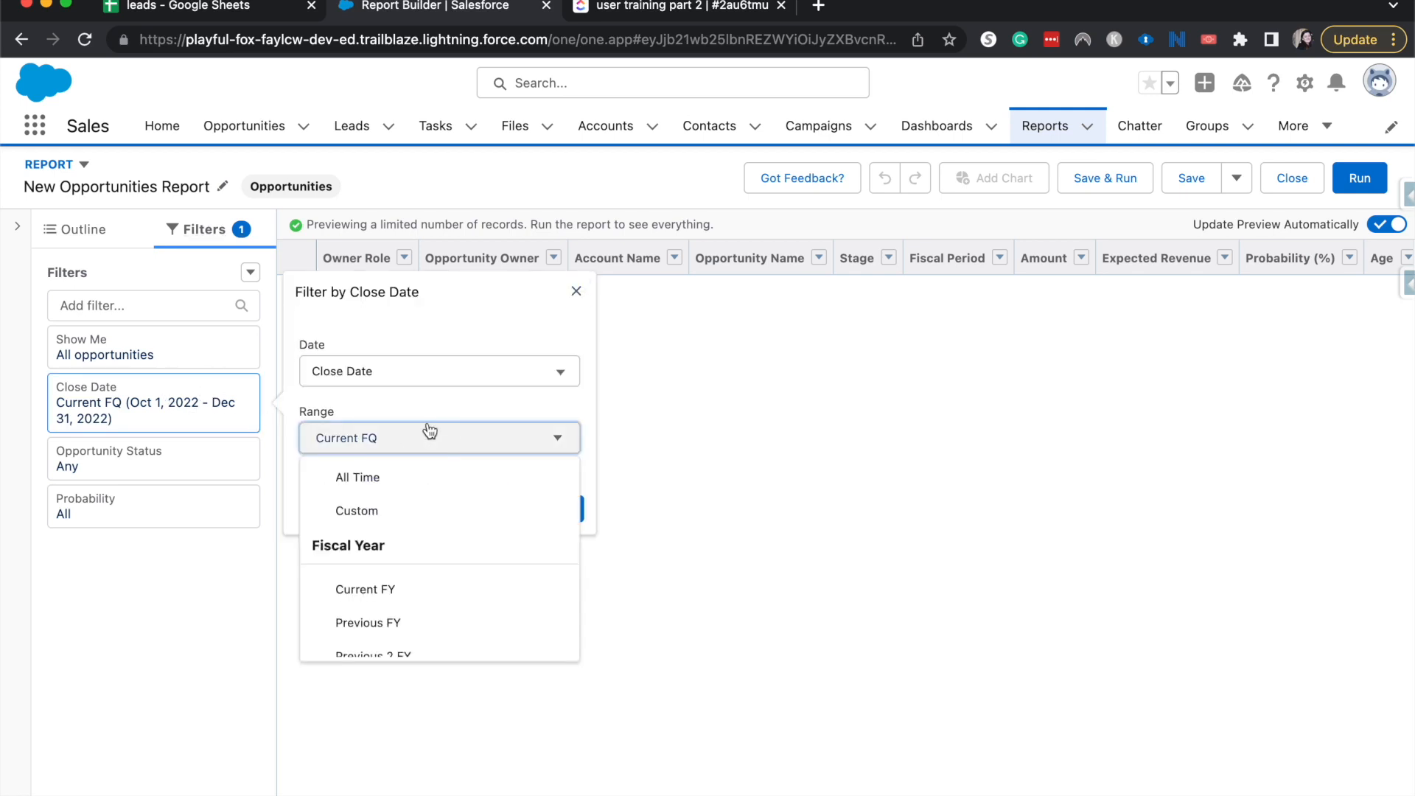
{"action": "left_click", "coordinate": [404, 476]}
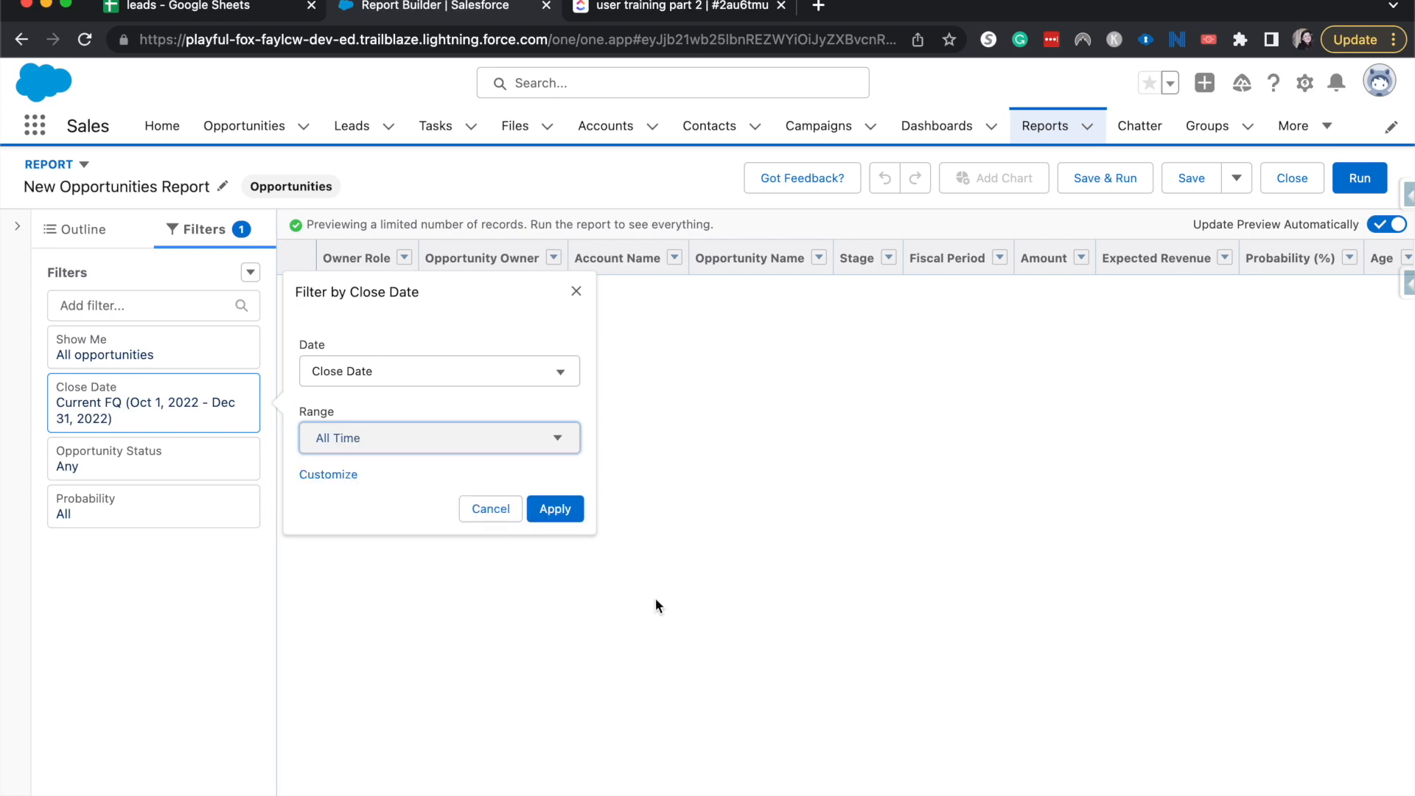
{"action": "left_click", "coordinate": [560, 516]}
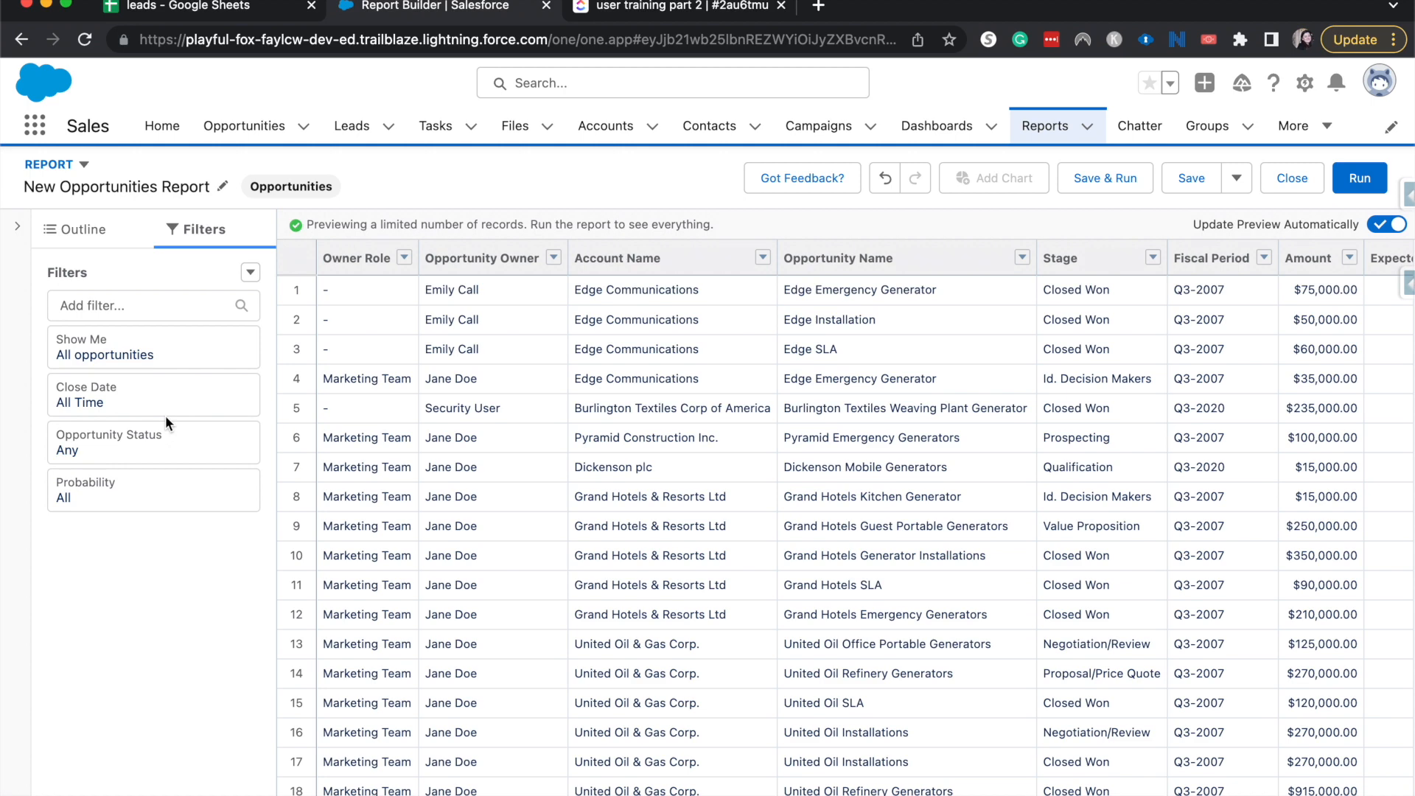
{"action": "scroll", "coordinate": [497, 484], "scroll_direction": "right", "scroll_amount": 1}
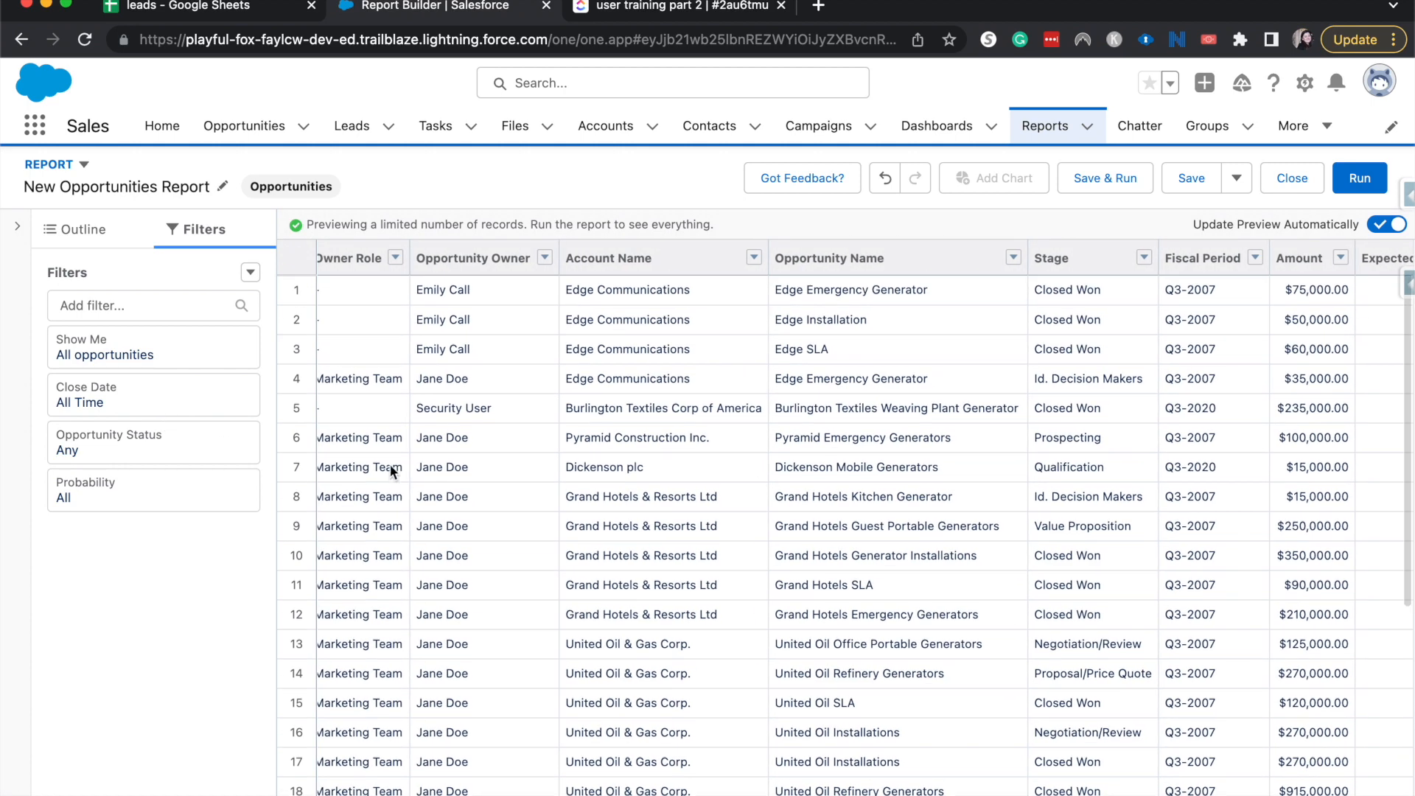
{"action": "scroll", "coordinate": [471, 320], "scroll_direction": "left", "scroll_amount": 1}
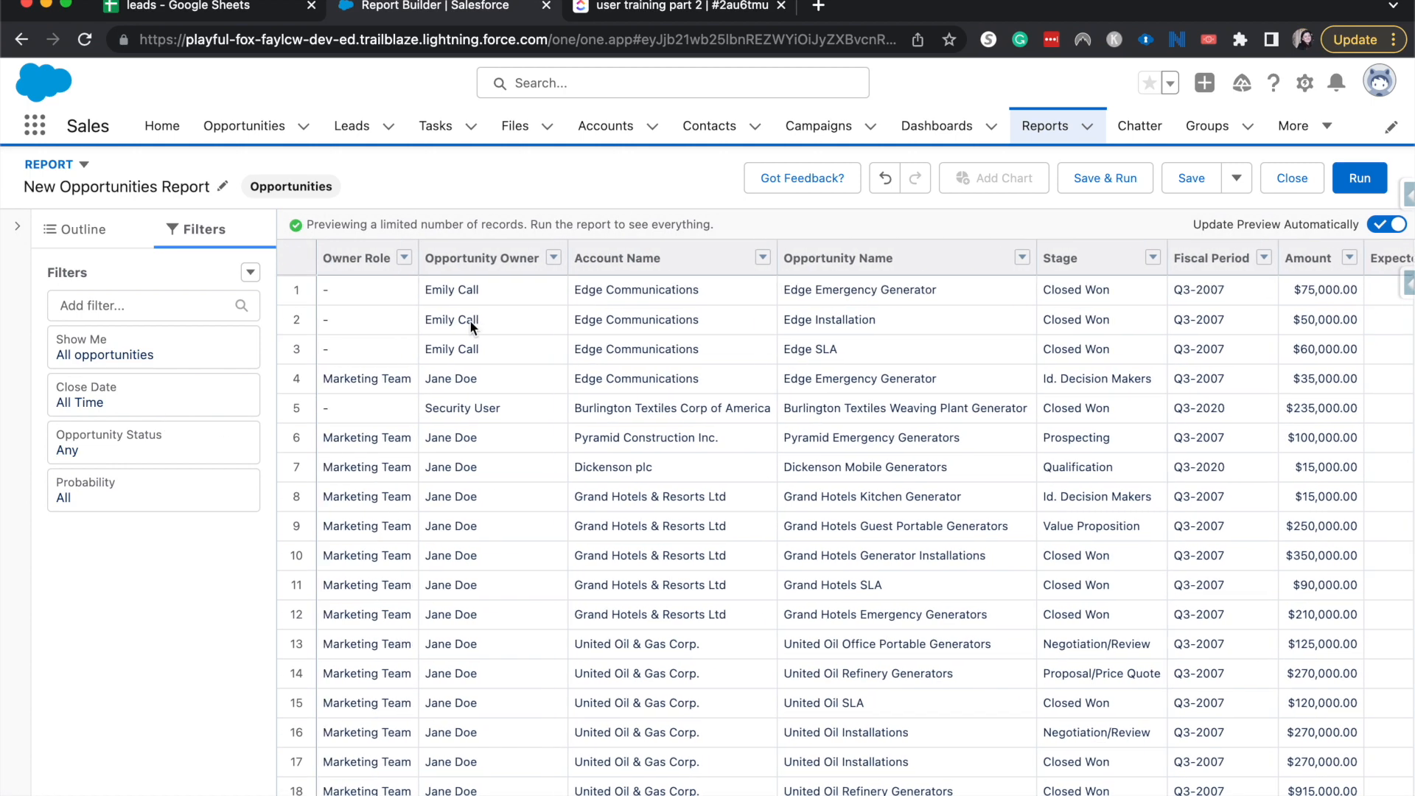
Remove the Owner Role, Account Name and Next Step columns from the opportunities report.
{"action": "left_click", "coordinate": [77, 234]}
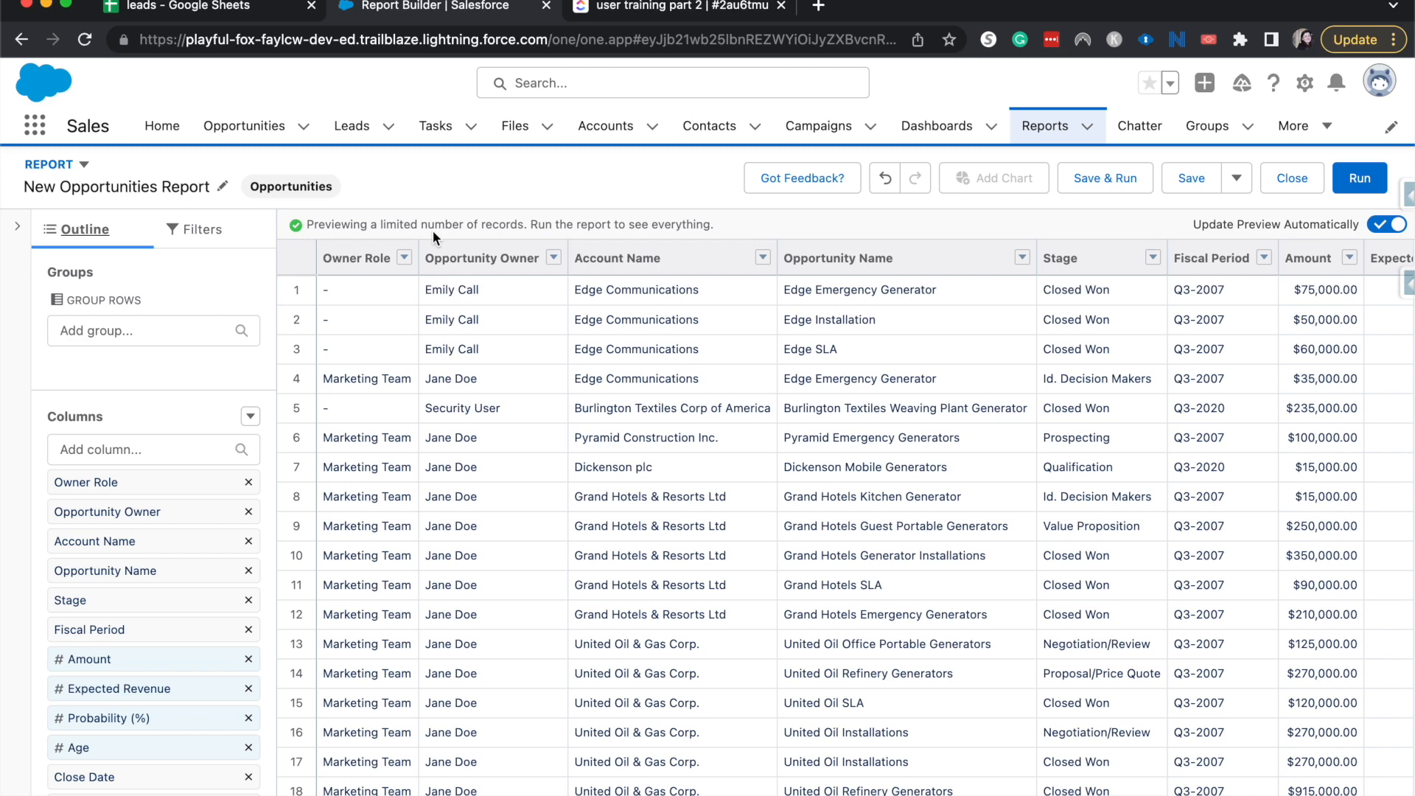
{"action": "left_click", "coordinate": [404, 258]}
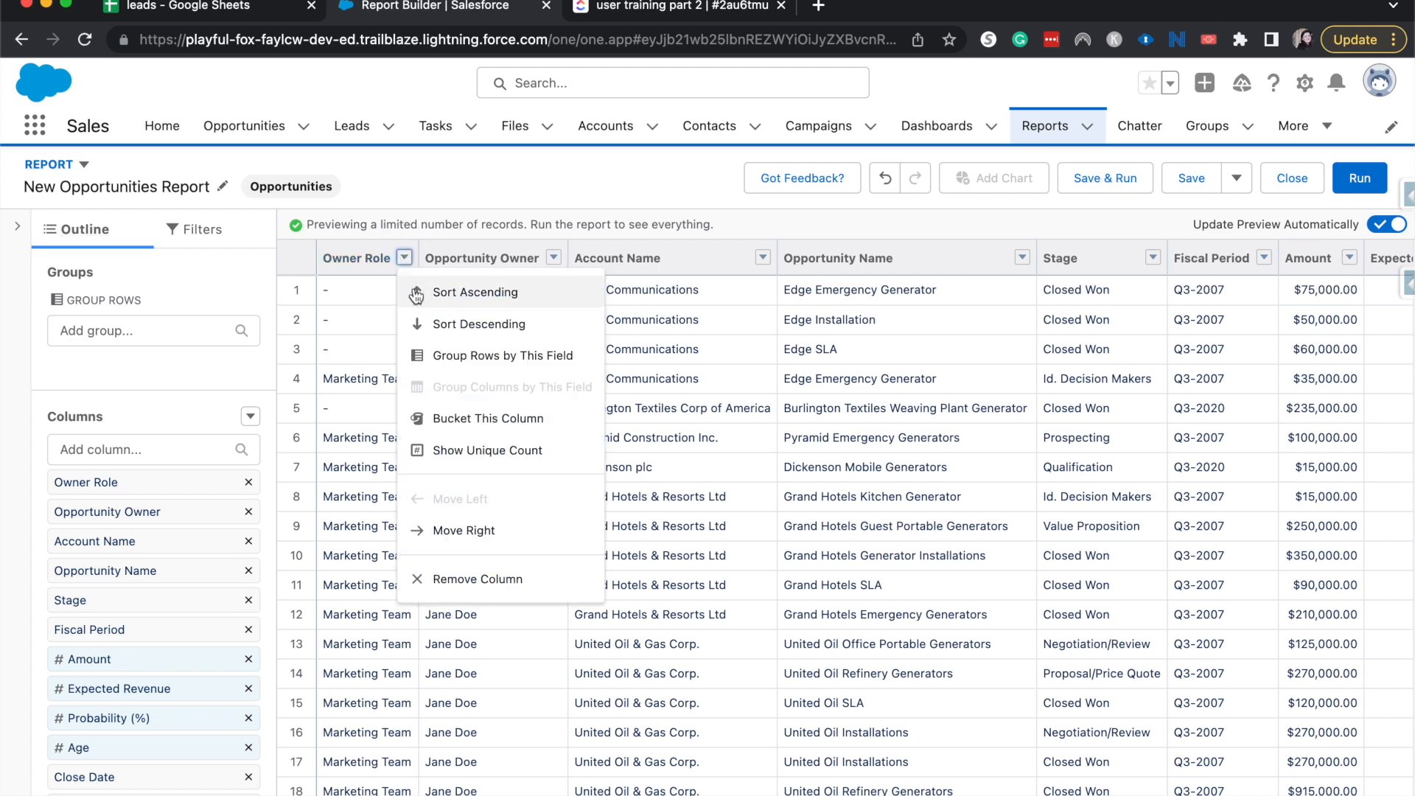
{"action": "left_click", "coordinate": [469, 586]}
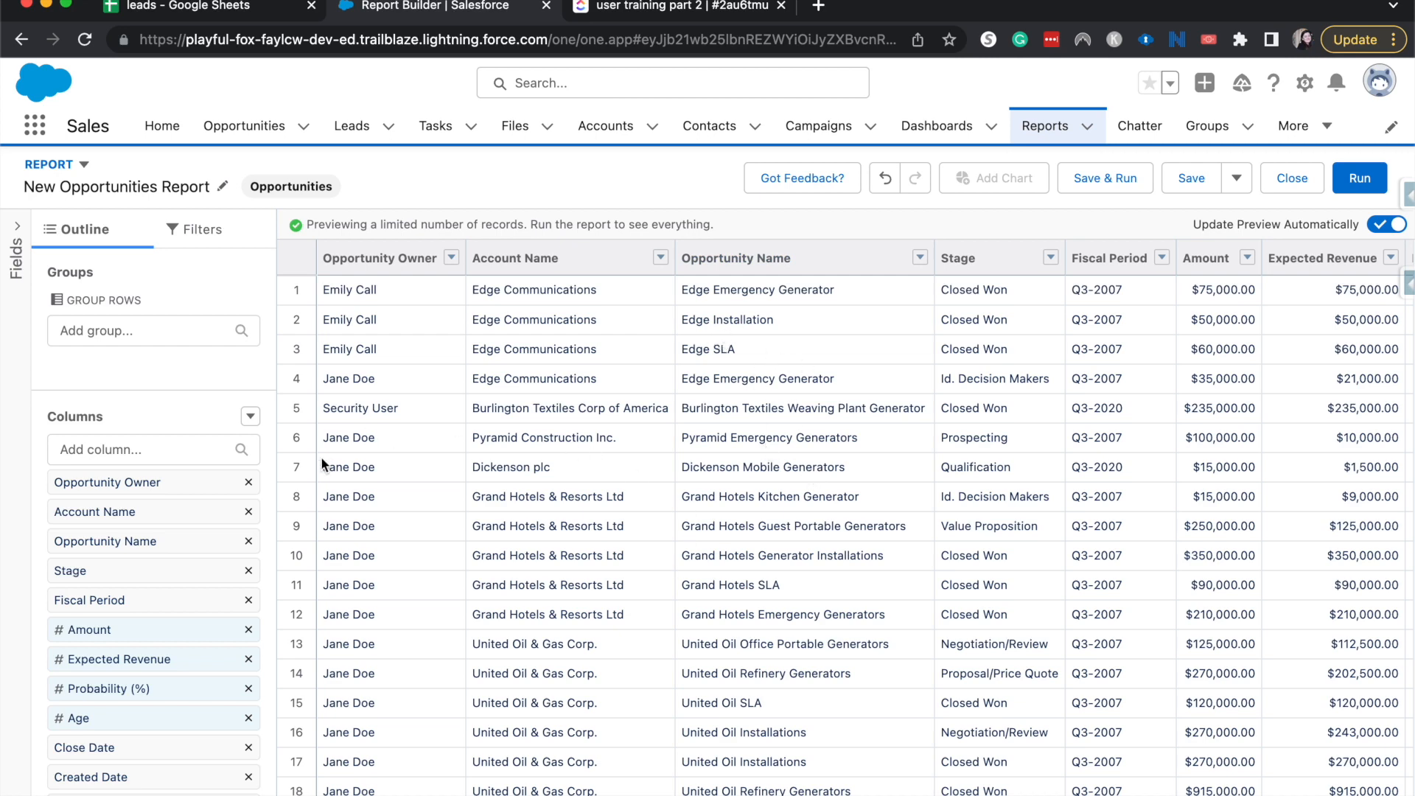
{"action": "left_click", "coordinate": [248, 511]}
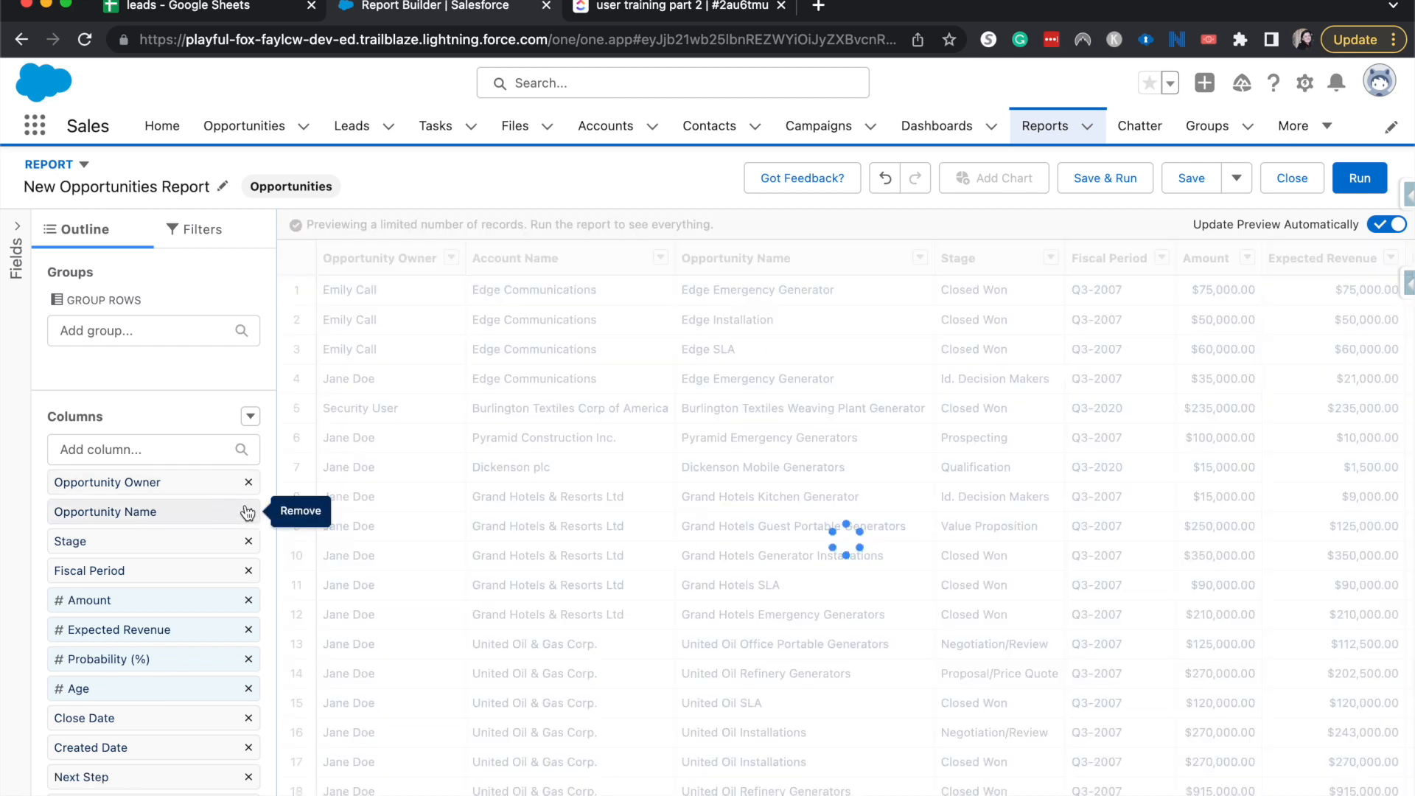
{"action": "scroll", "coordinate": [657, 508], "scroll_direction": "right", "scroll_amount": 10}
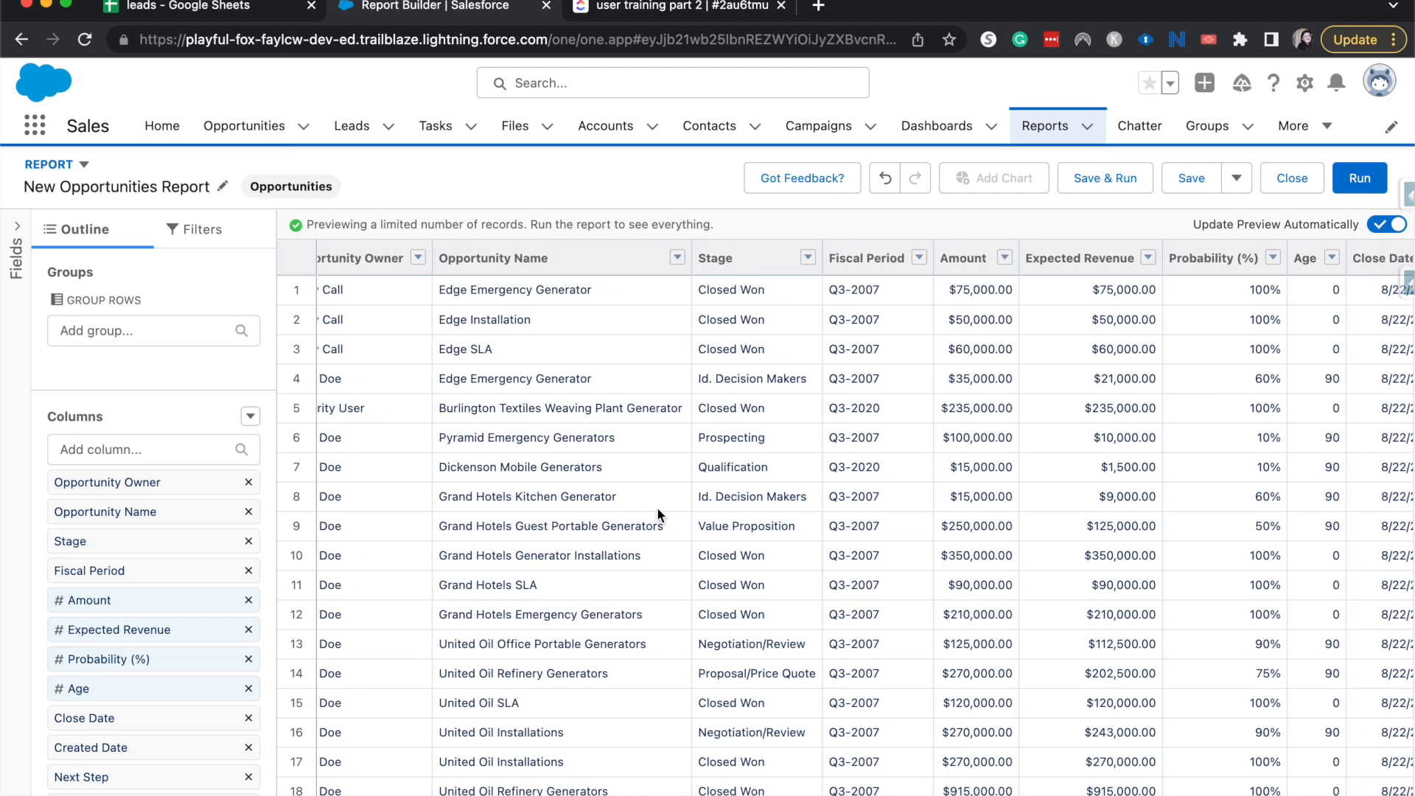
{"action": "scroll", "coordinate": [657, 513], "scroll_direction": "right", "scroll_amount": 5}
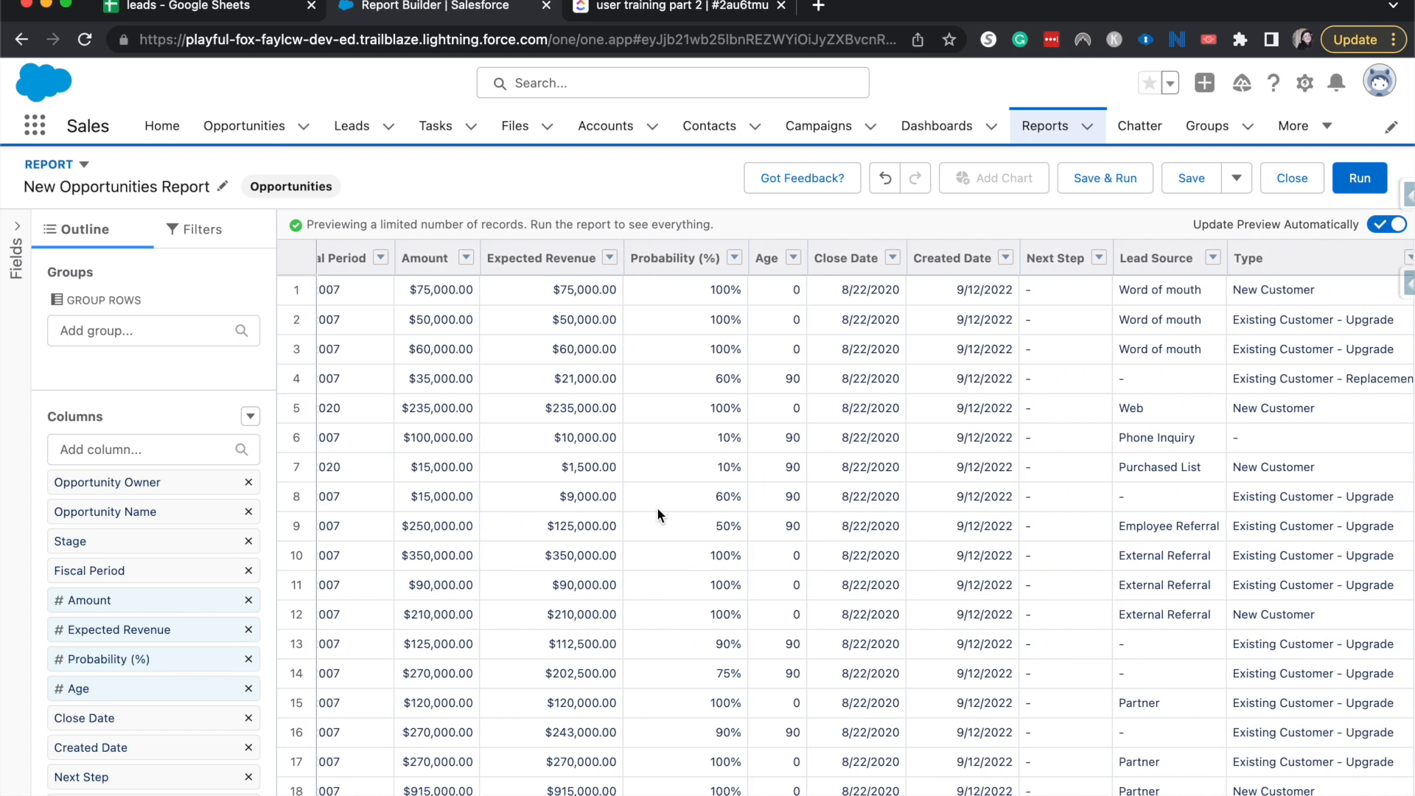
{"action": "left_click", "coordinate": [1086, 258]}
{"action": "left_click", "coordinate": [1130, 581]}
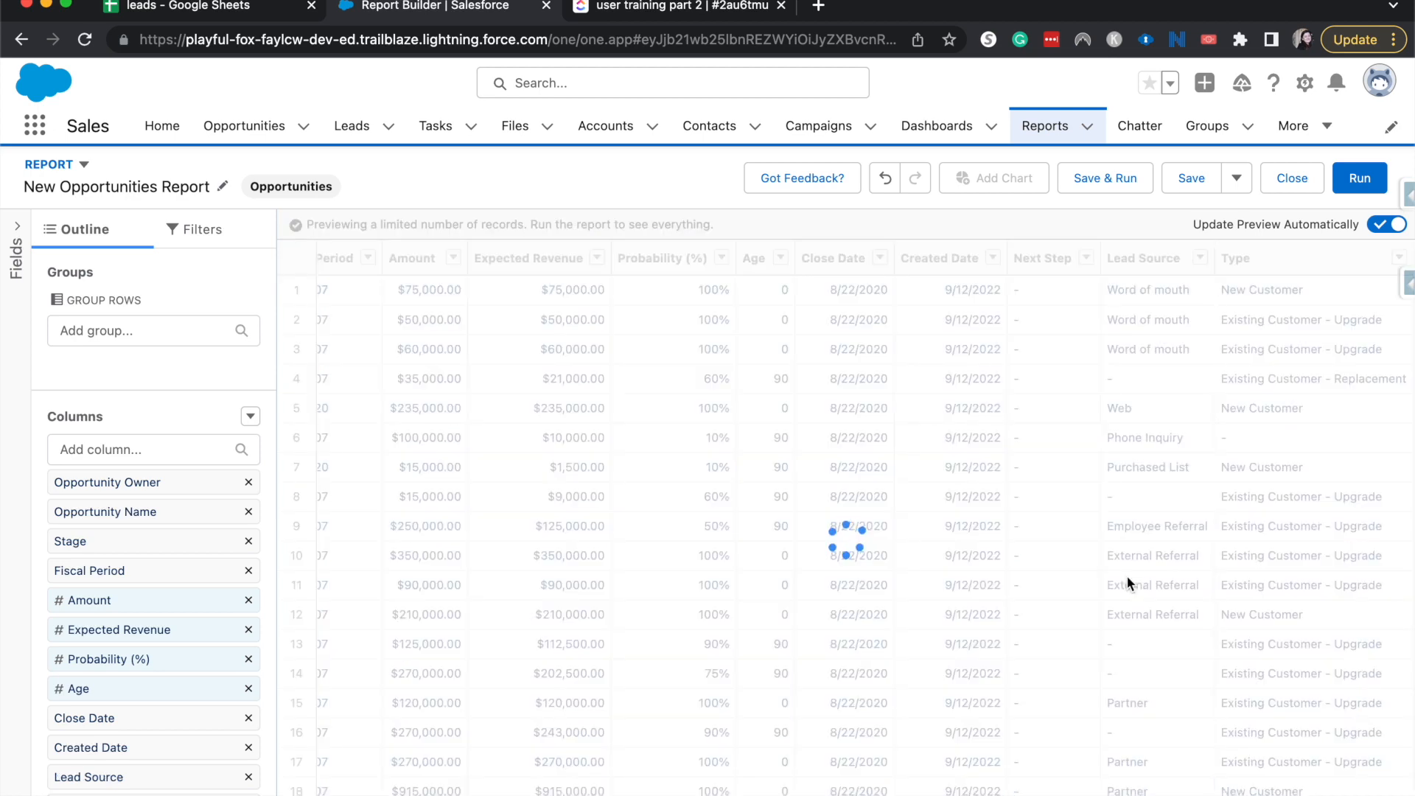
Find the Markets field and add it as a column to the opportunities report.
{"action": "scroll", "coordinate": [1128, 582], "scroll_direction": "left", "scroll_amount": 10}
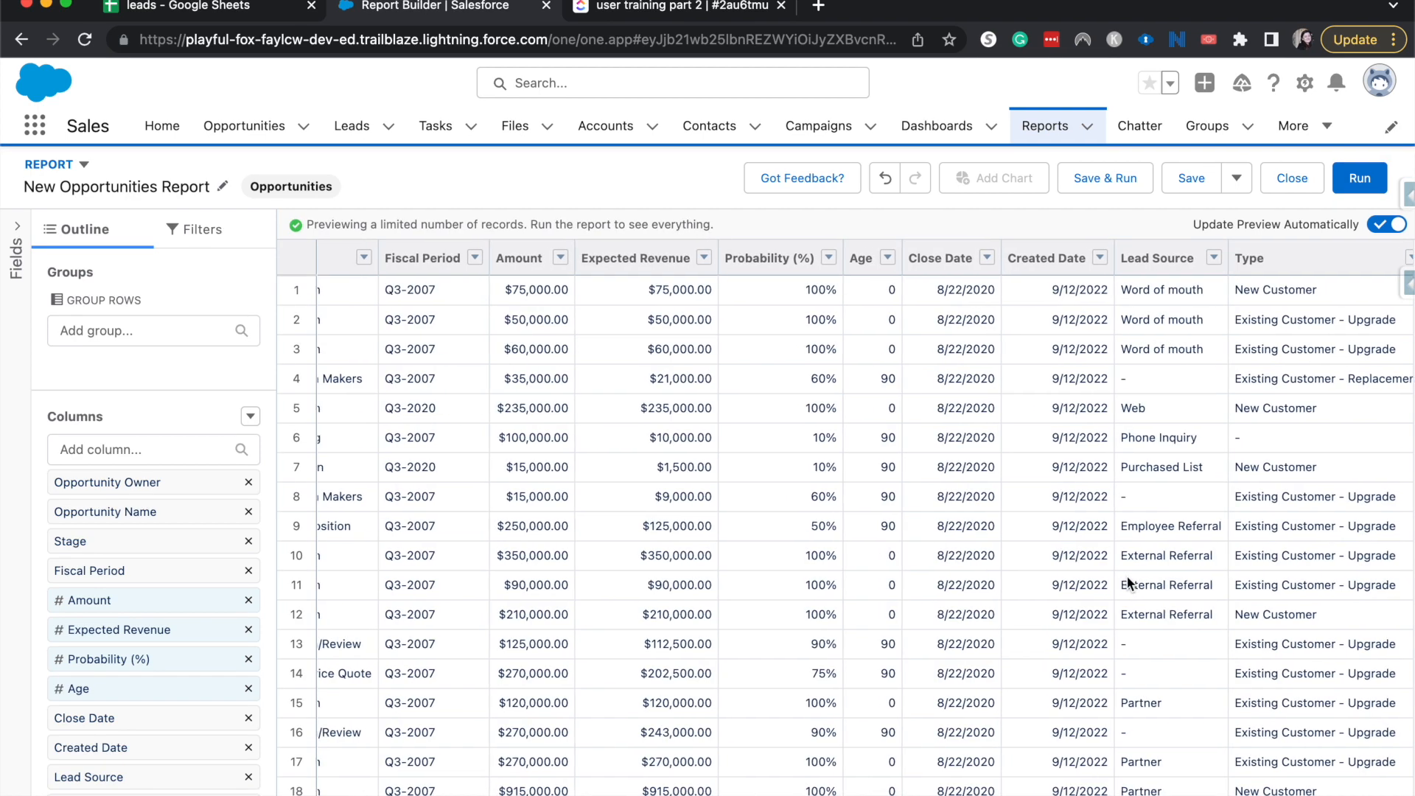
{"action": "scroll", "coordinate": [1032, 586], "scroll_direction": "right", "scroll_amount": 10}
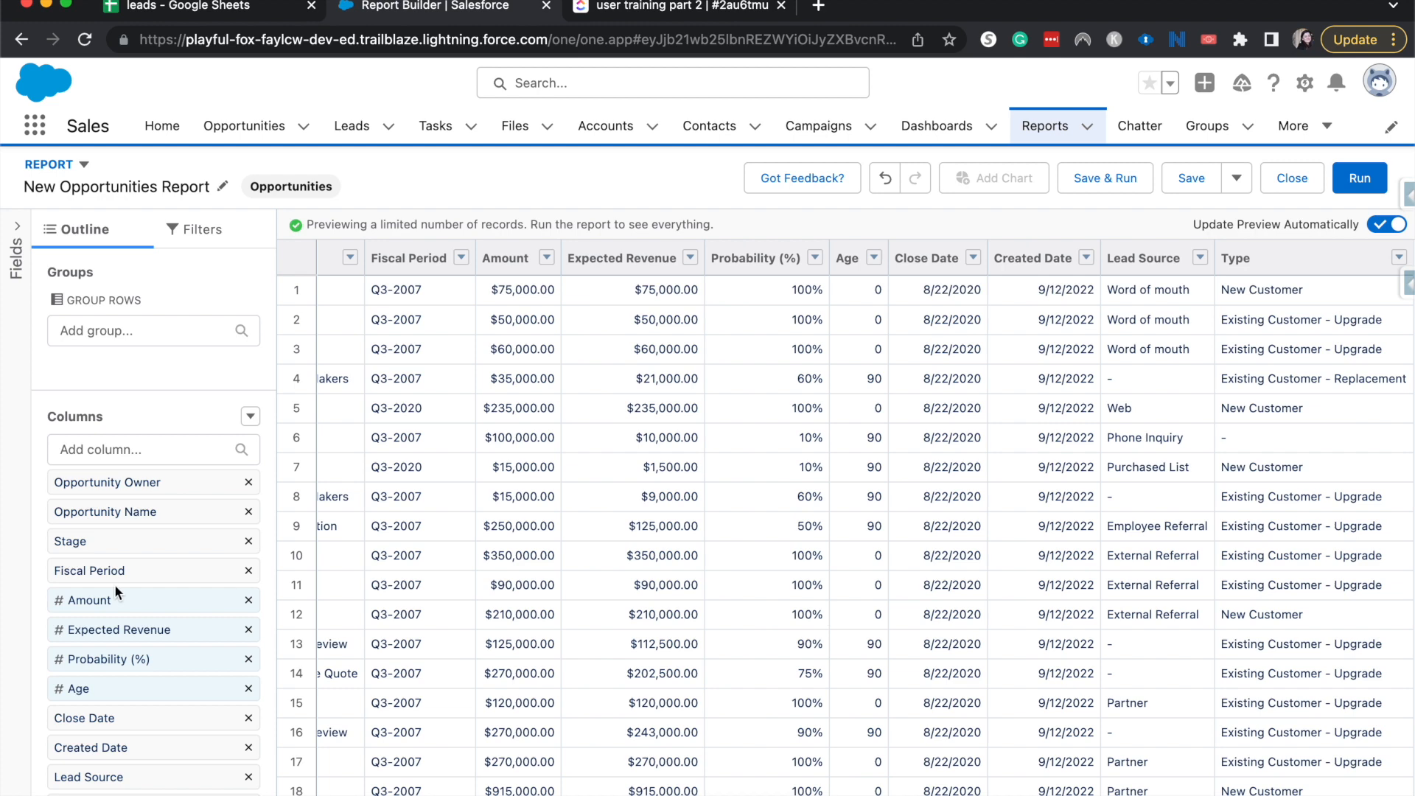
{"action": "left_click", "coordinate": [116, 449]}
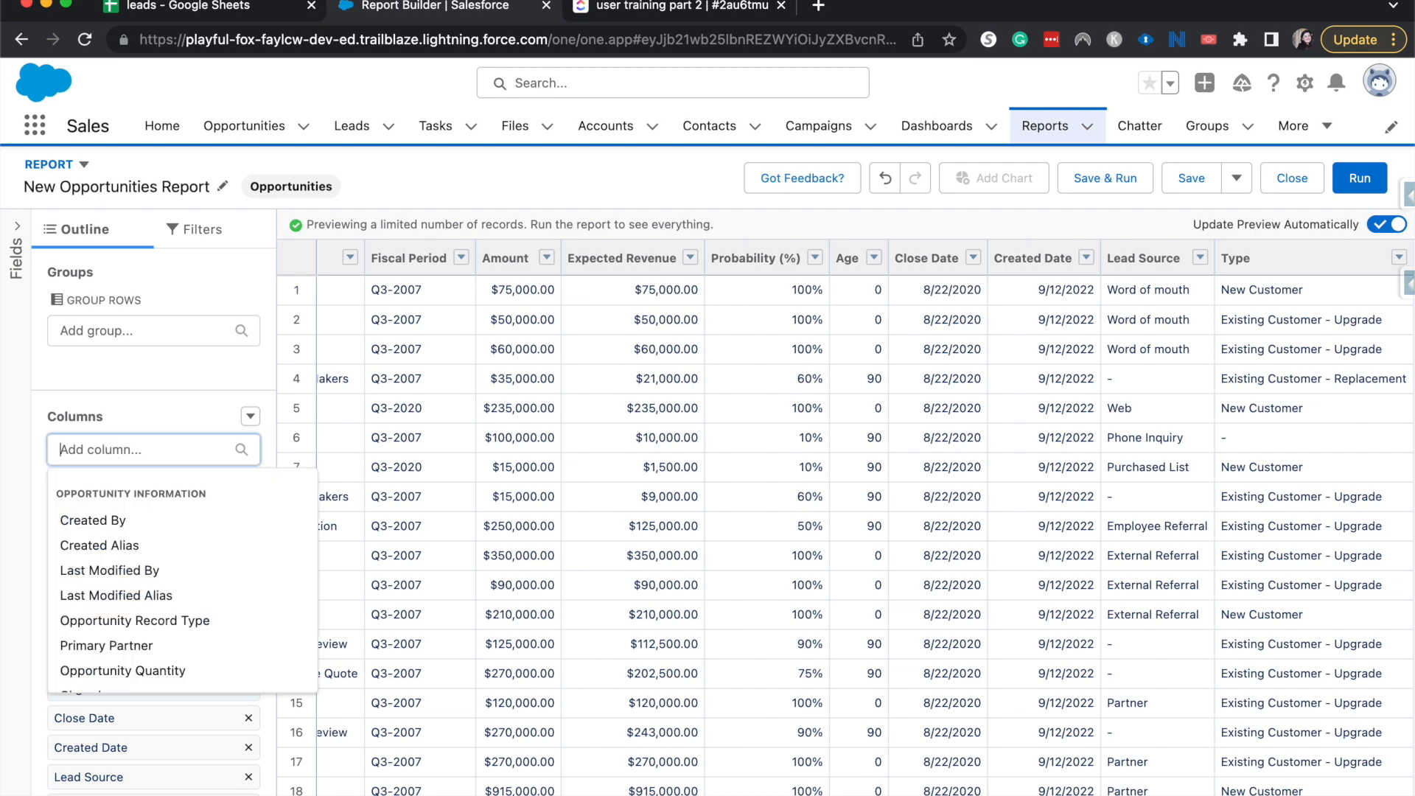
{"action": "type", "text": "mark"}
{"action": "left_click", "coordinate": [84, 519]}
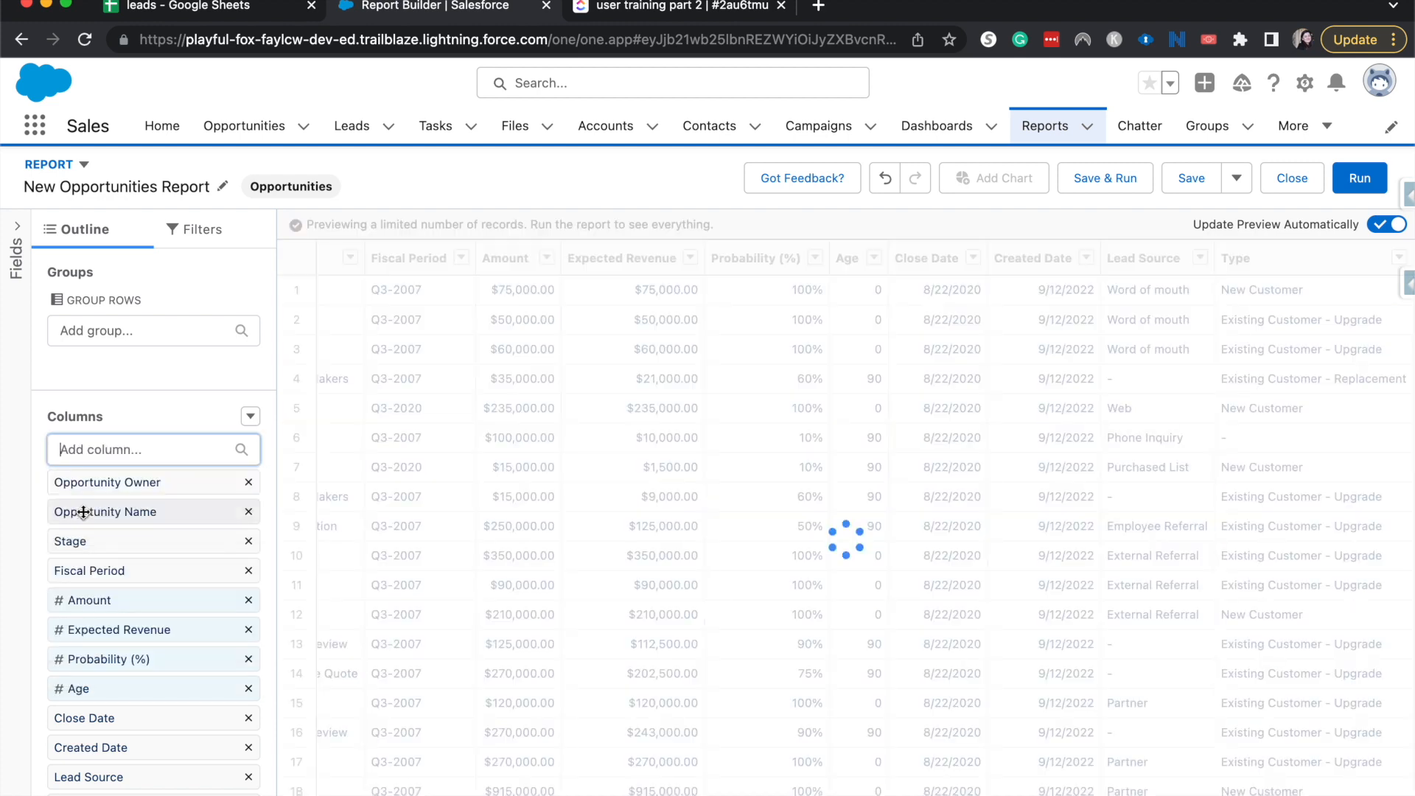
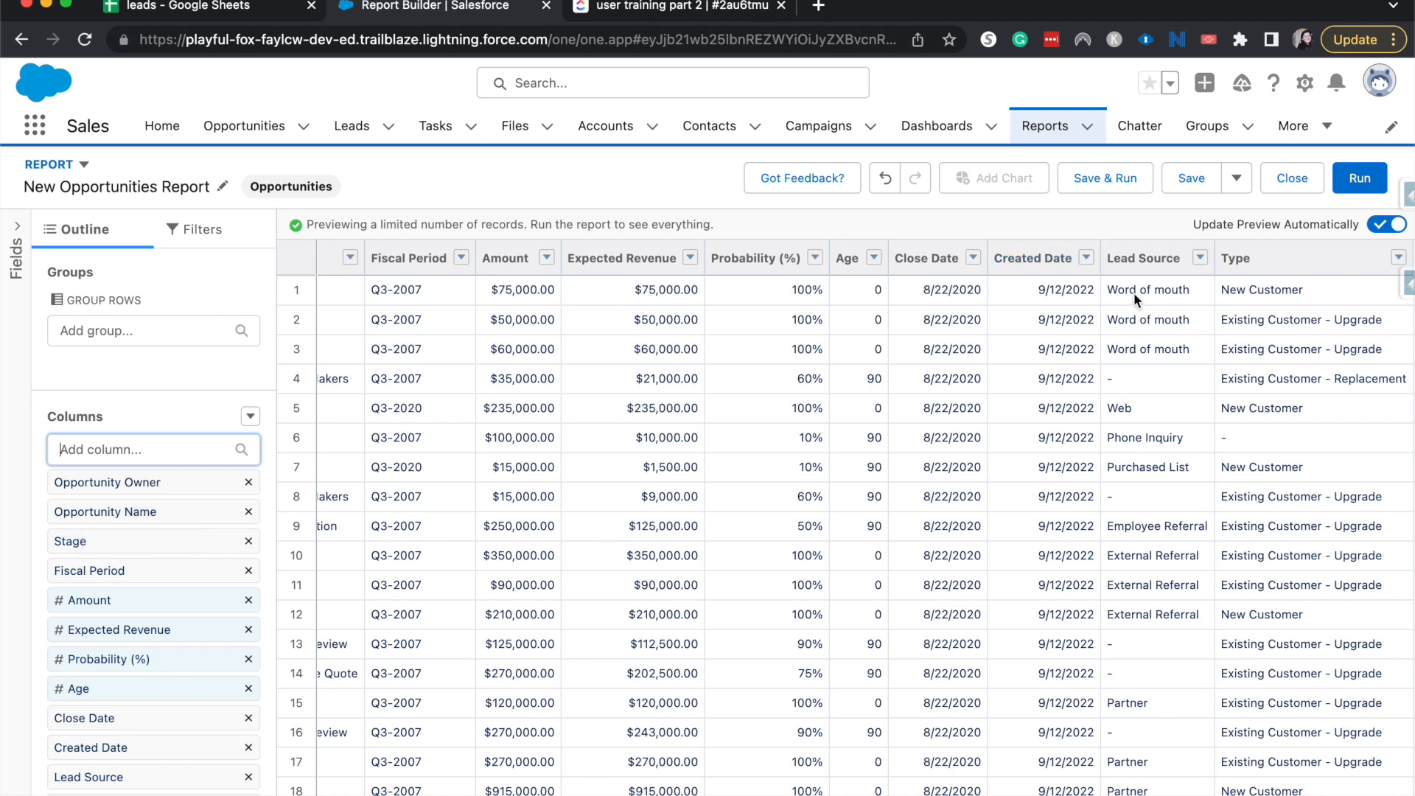
Group the report rows by Lead Source and look through the grouped opportunities.
{"action": "scroll", "coordinate": [1136, 295], "scroll_direction": "down", "scroll_amount": 3}
{"action": "scroll", "coordinate": [1135, 302], "scroll_direction": "down", "scroll_amount": 3}
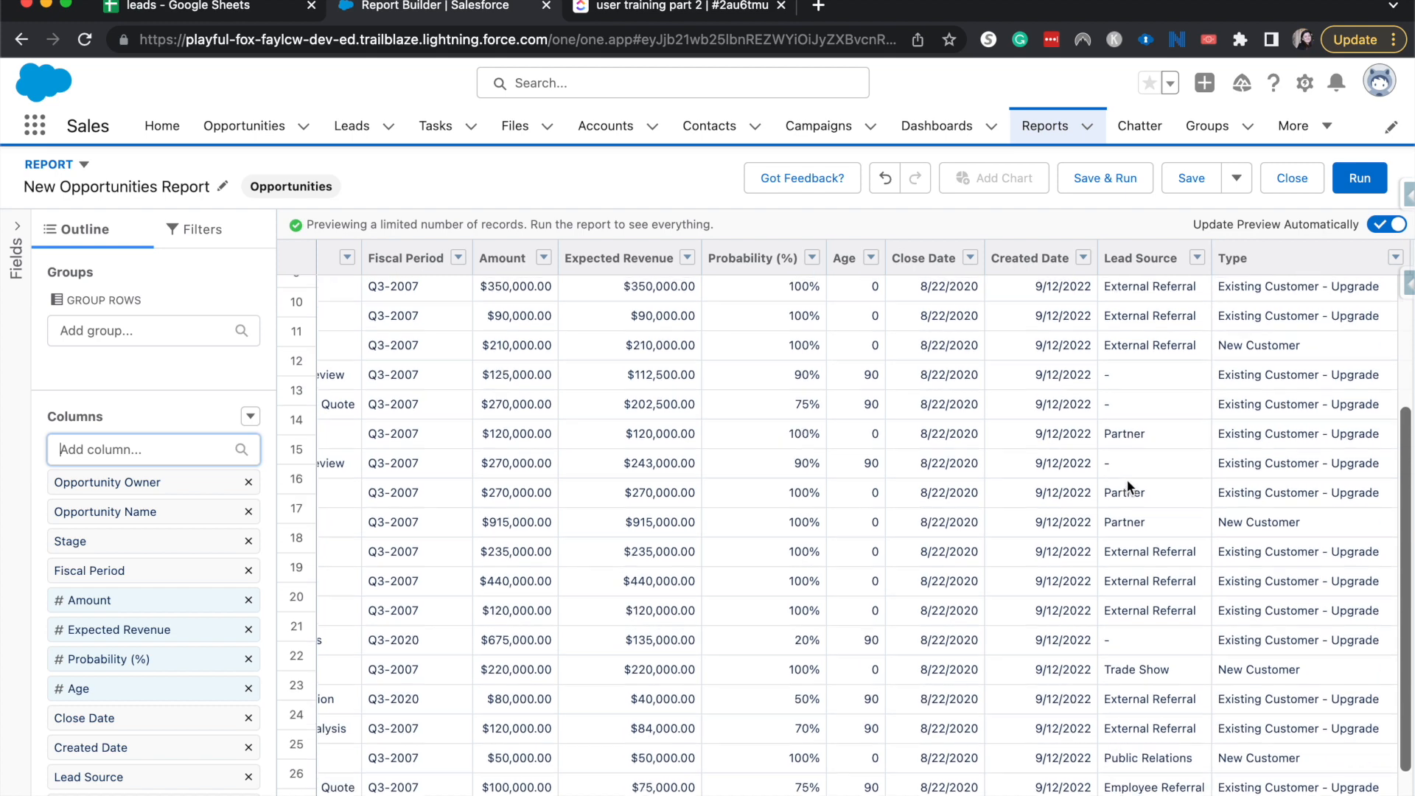
{"action": "scroll", "coordinate": [1167, 608], "scroll_direction": "down", "scroll_amount": 1}
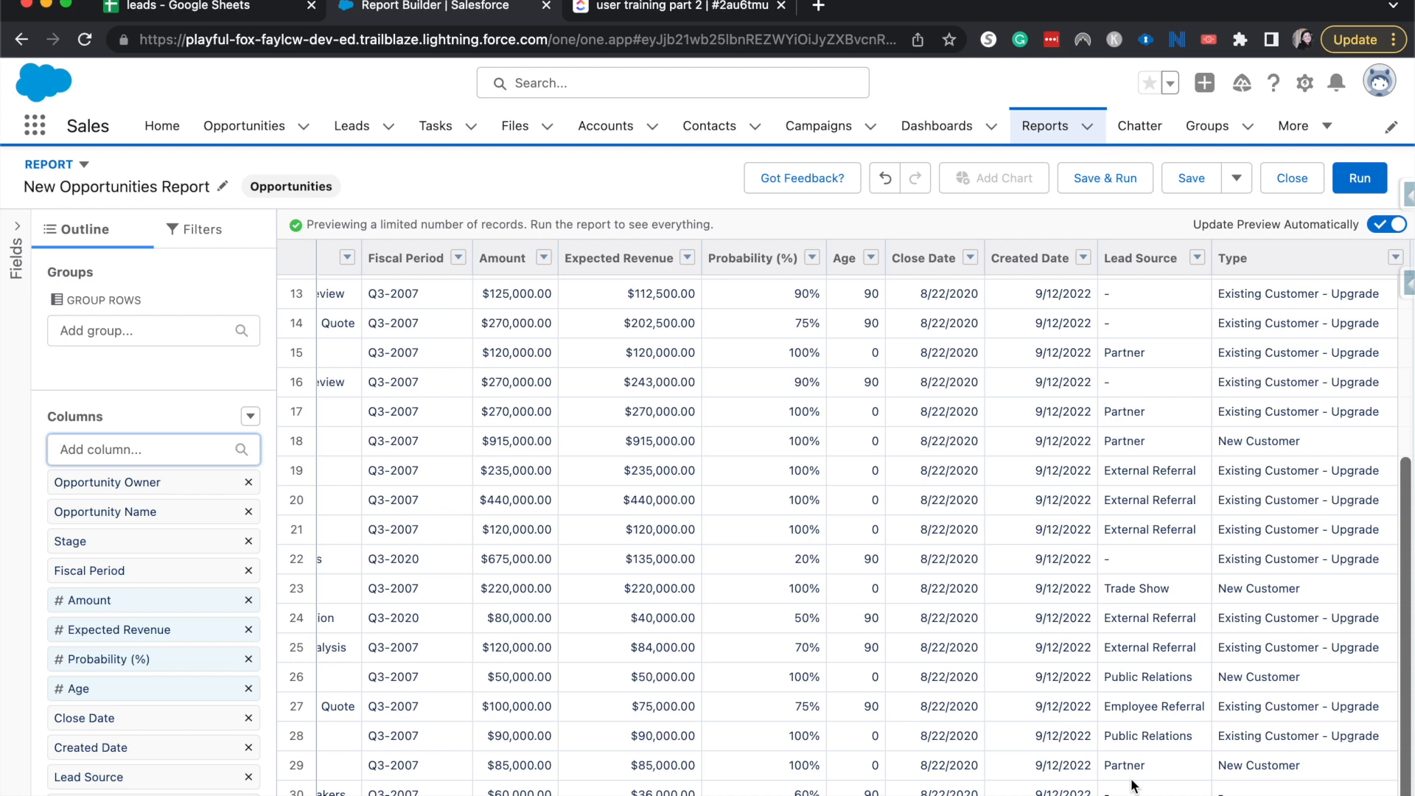
{"action": "scroll", "coordinate": [1134, 786], "scroll_direction": "up", "scroll_amount": 8}
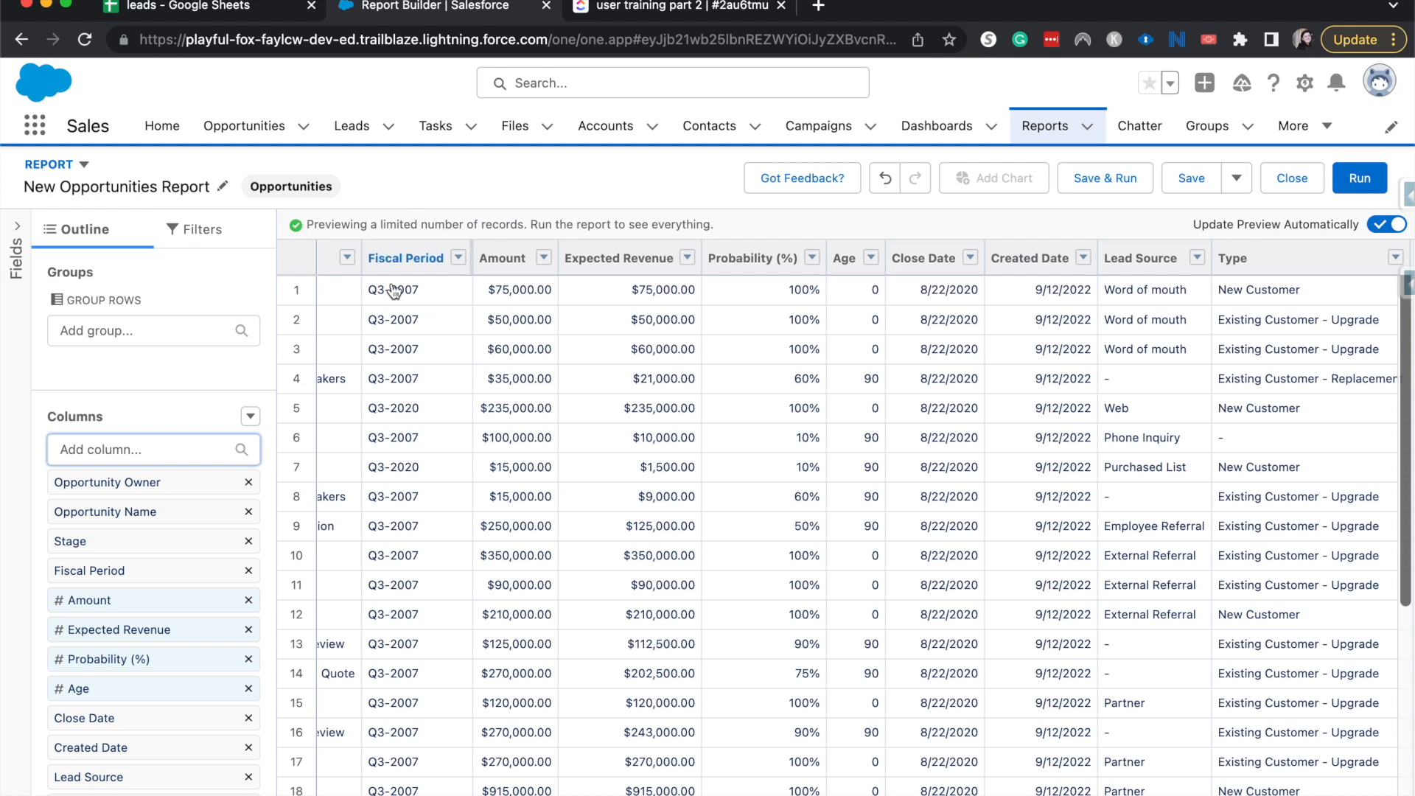
{"action": "left_click", "coordinate": [192, 331]}
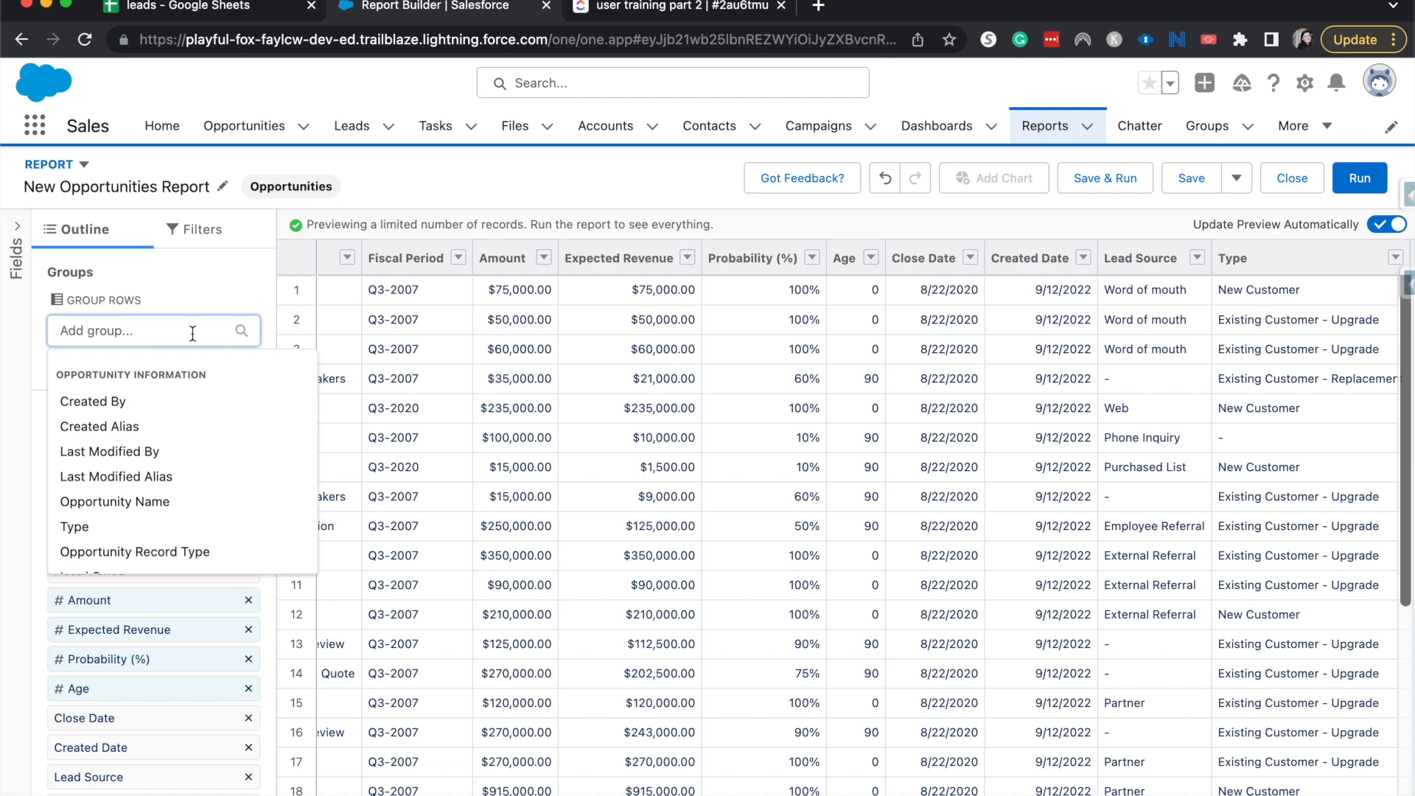
{"action": "type", "text": "lea"}
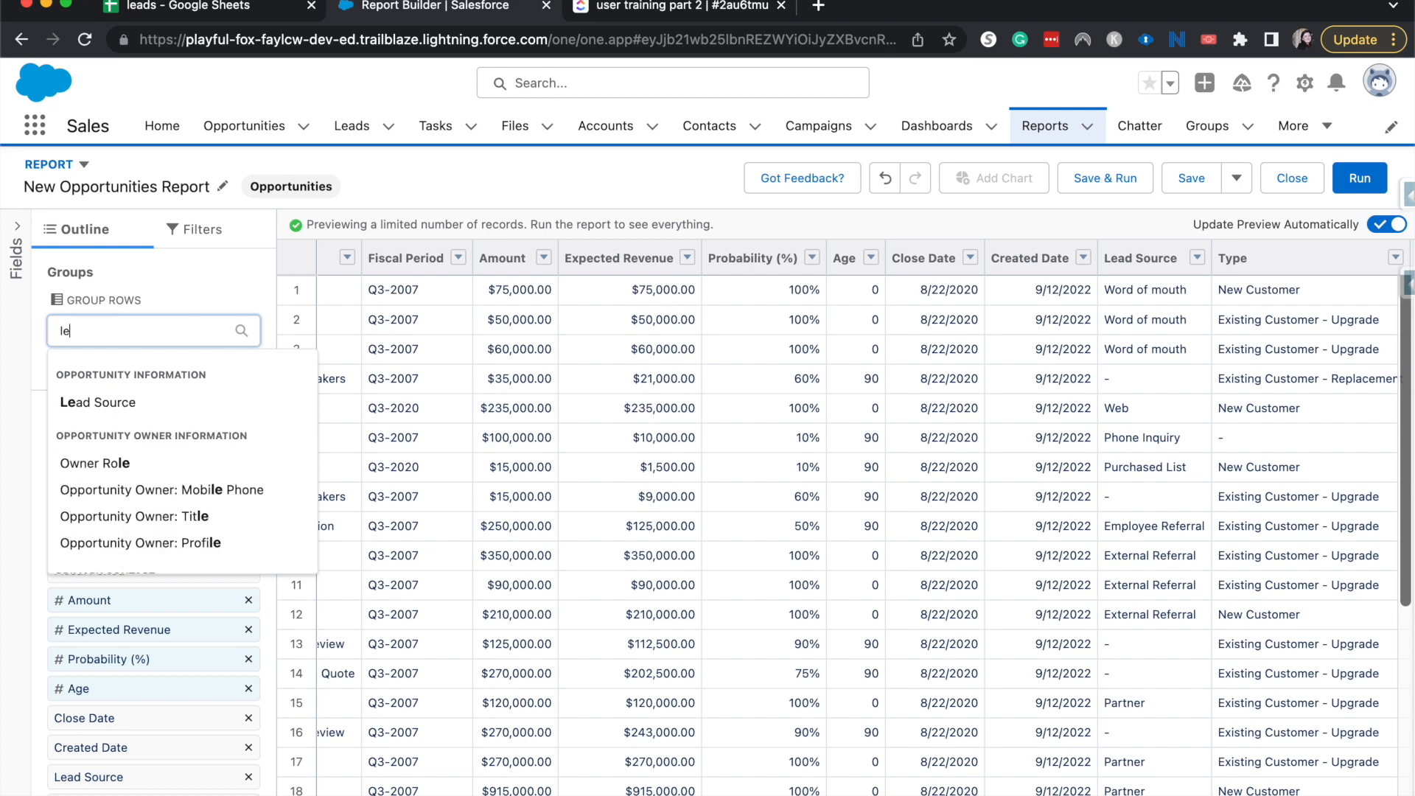
{"action": "left_click", "coordinate": [146, 400]}
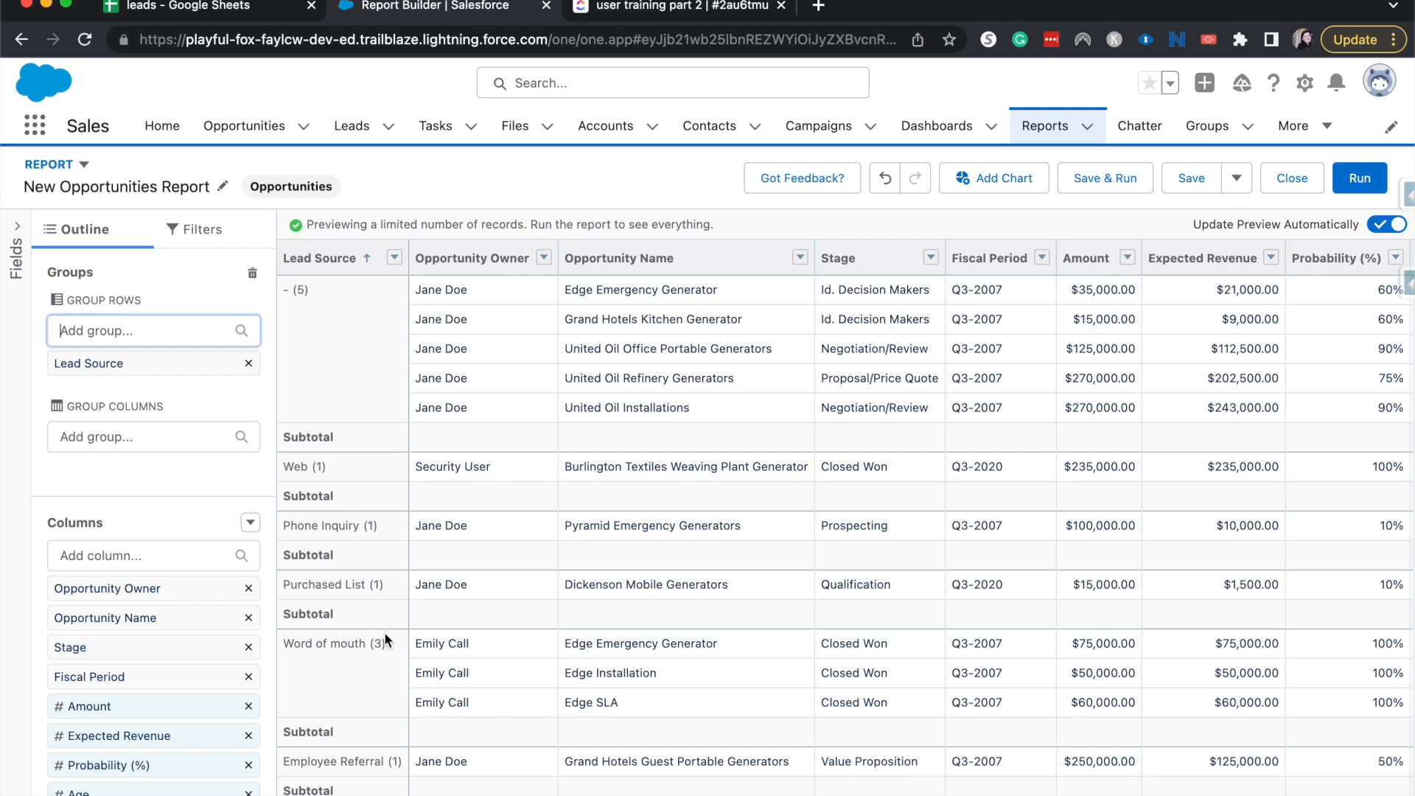
{"action": "scroll", "coordinate": [383, 631], "scroll_direction": "down", "scroll_amount": 4}
{"action": "scroll", "coordinate": [383, 631], "scroll_direction": "down", "scroll_amount": 4}
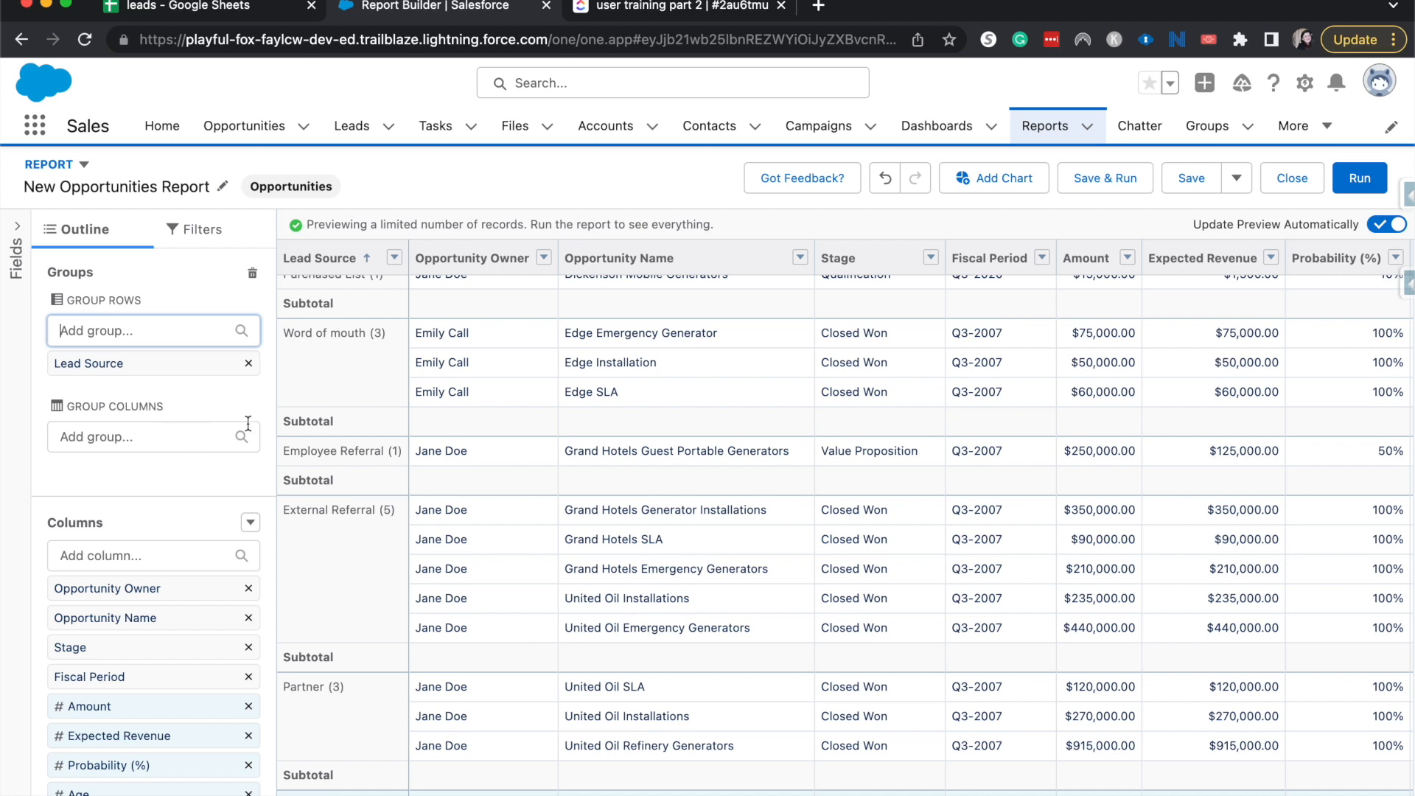
Replace the Lead Source row grouping with a grouping by Markets.
{"action": "left_click", "coordinate": [248, 364]}
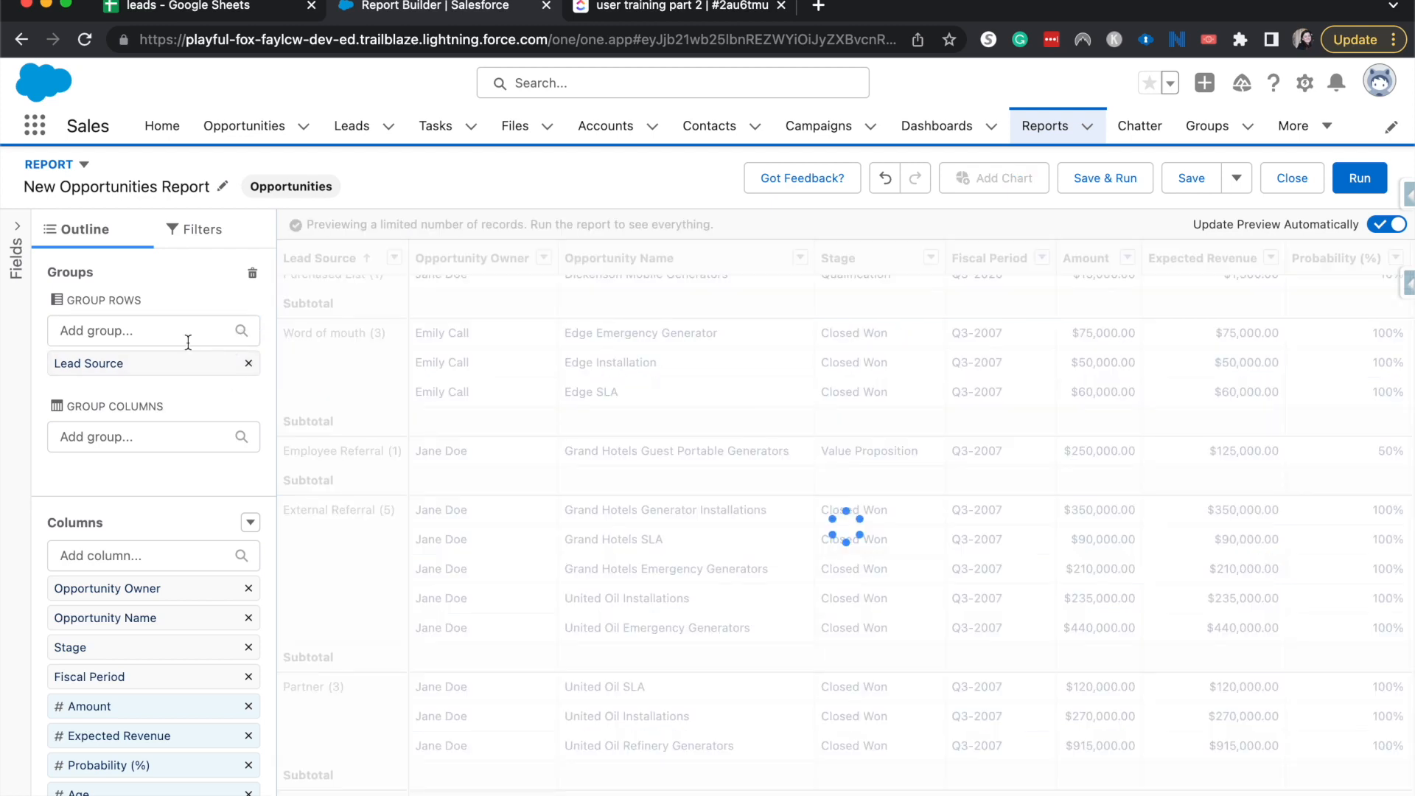
{"action": "left_click", "coordinate": [186, 333]}
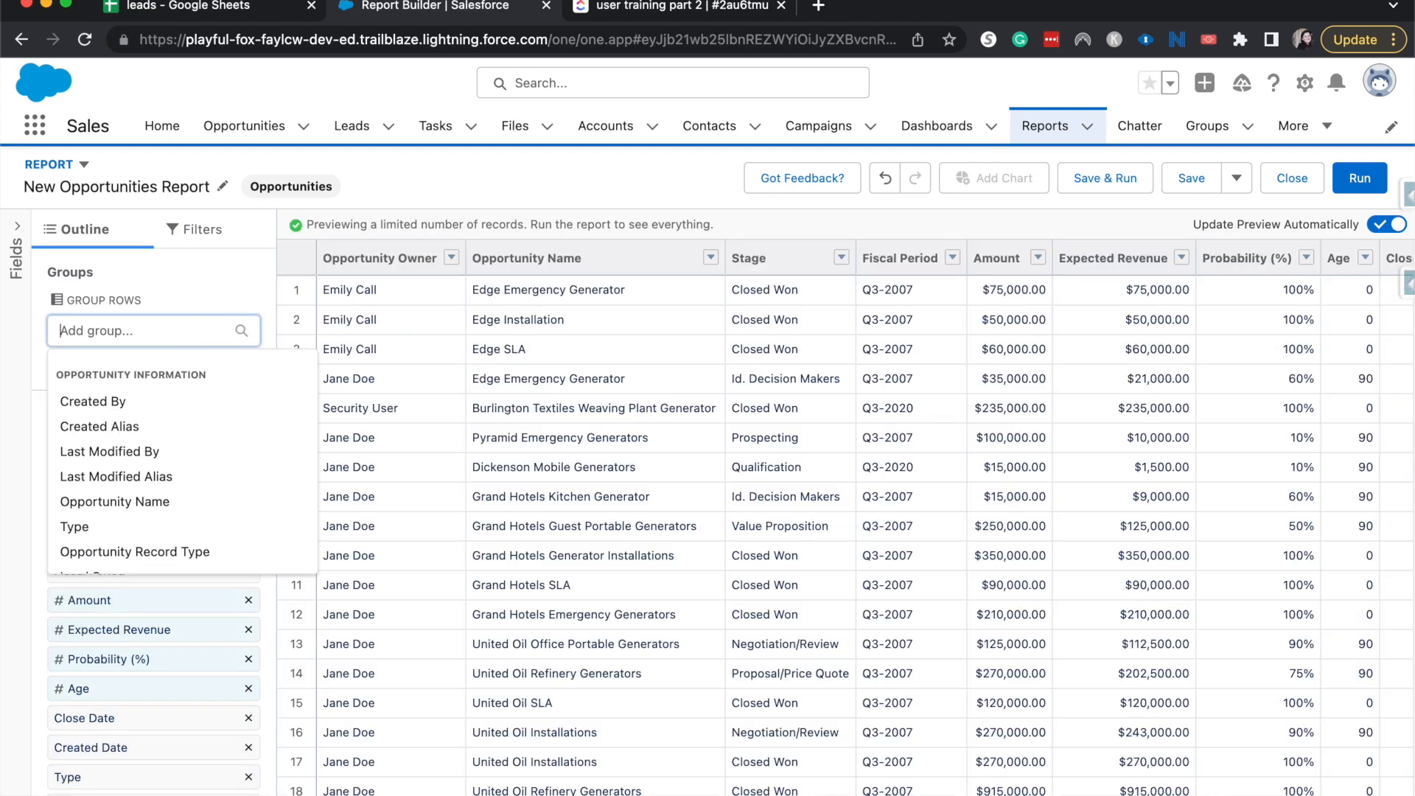
{"action": "type", "text": "marke"}
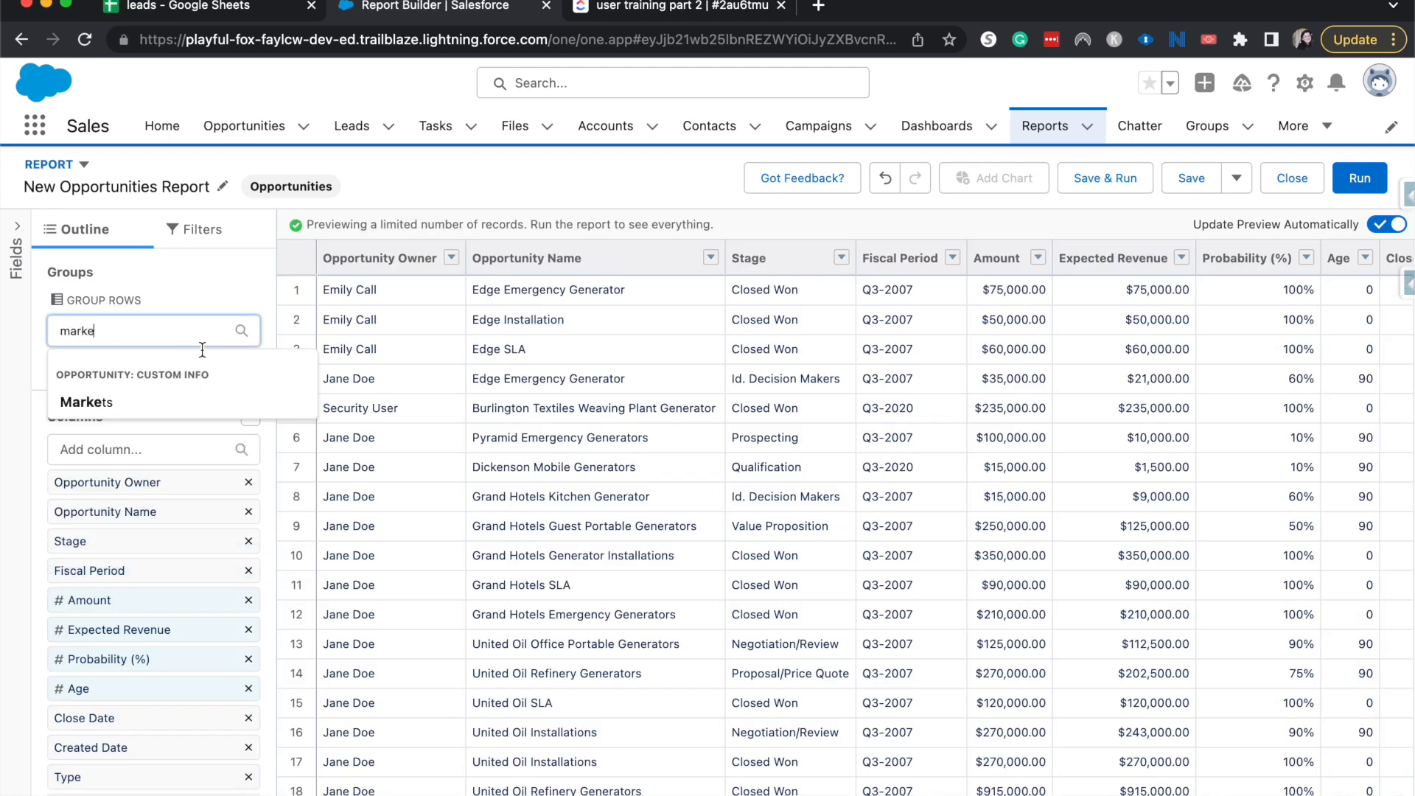
{"action": "left_click", "coordinate": [171, 400]}
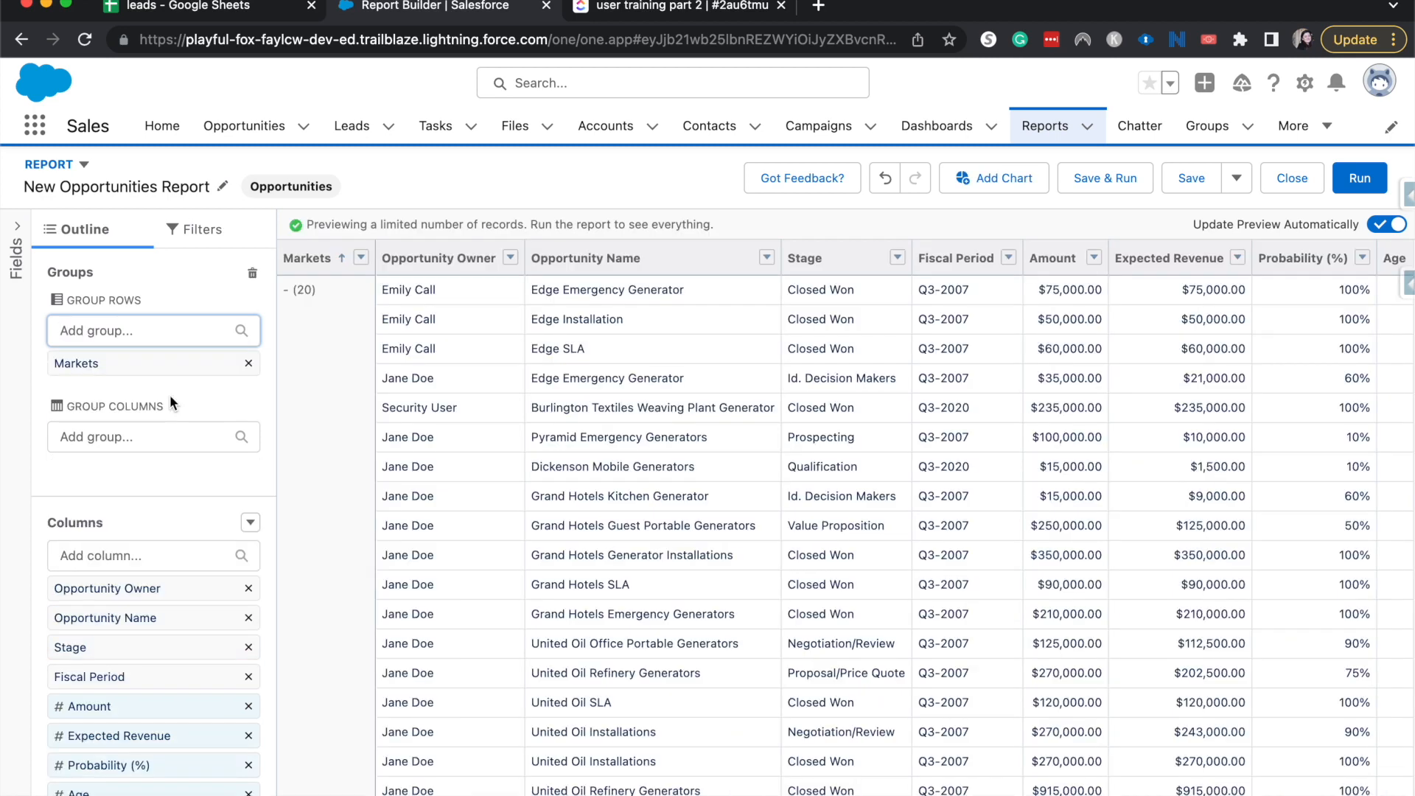
Replace the Markets row grouping in the opportunities report with a grouping by Stage.
{"action": "scroll", "coordinate": [311, 397], "scroll_direction": "down", "scroll_amount": 3}
{"action": "scroll", "coordinate": [313, 418], "scroll_direction": "up", "scroll_amount": 3}
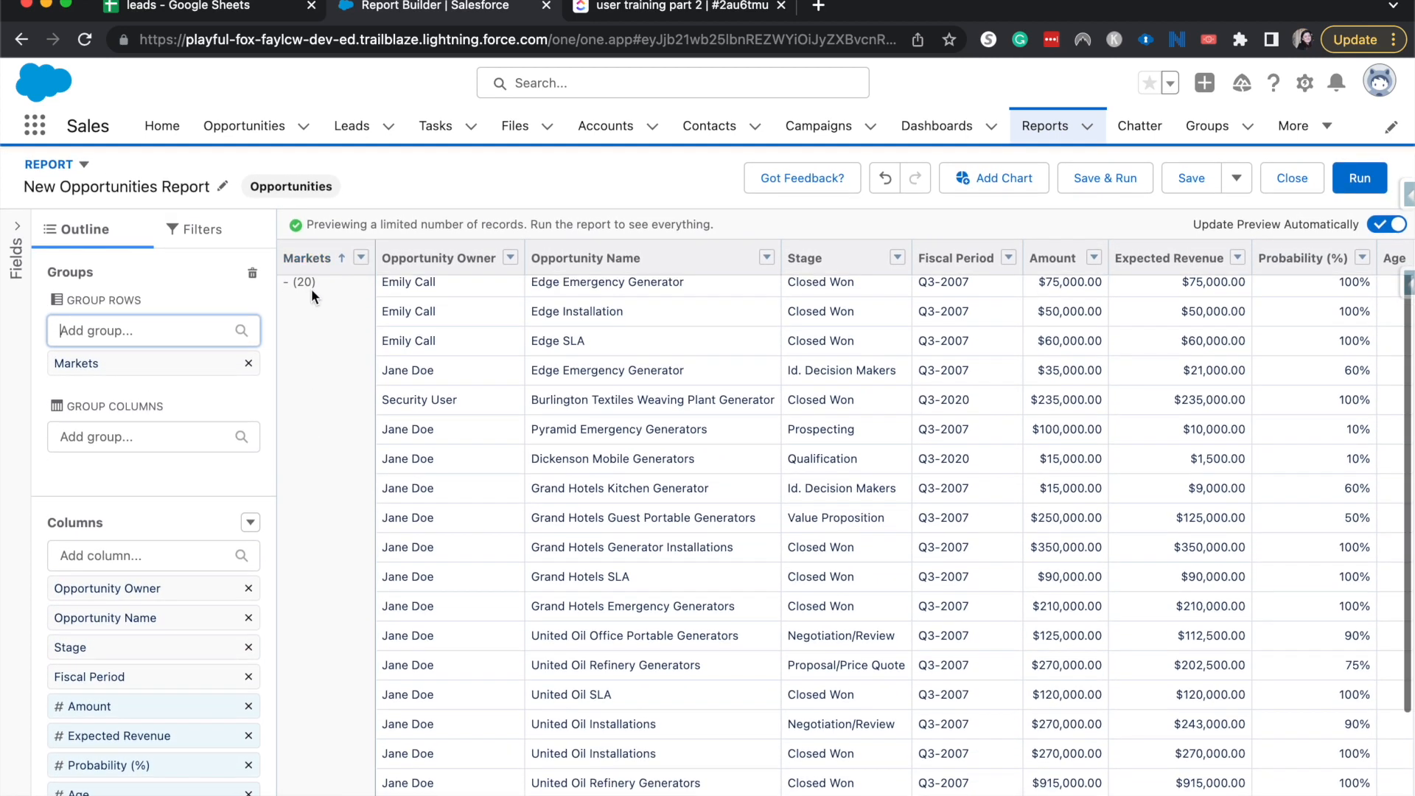
{"action": "scroll", "coordinate": [311, 289], "scroll_direction": "down", "scroll_amount": 2}
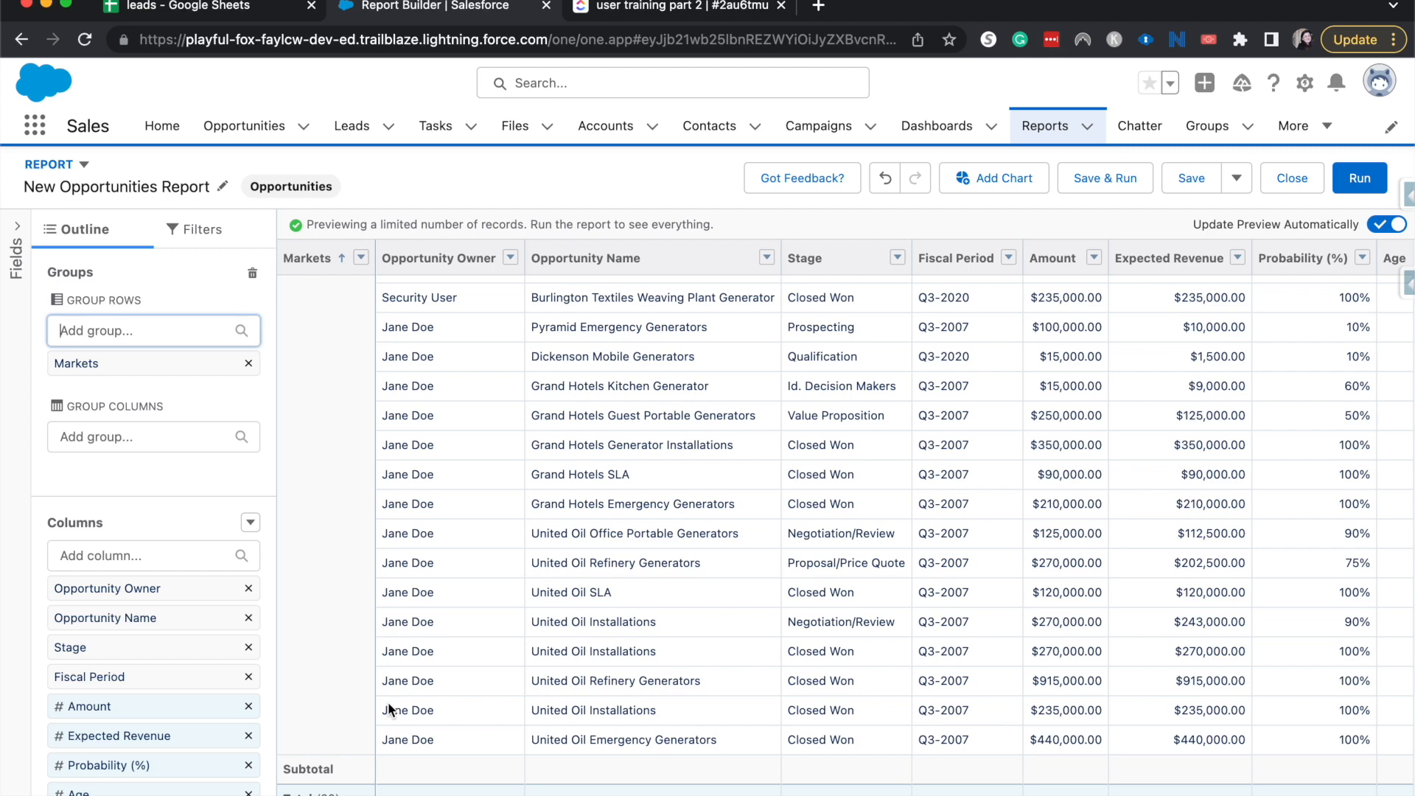
{"action": "left_click", "coordinate": [249, 363]}
{"action": "left_click", "coordinate": [168, 325]}
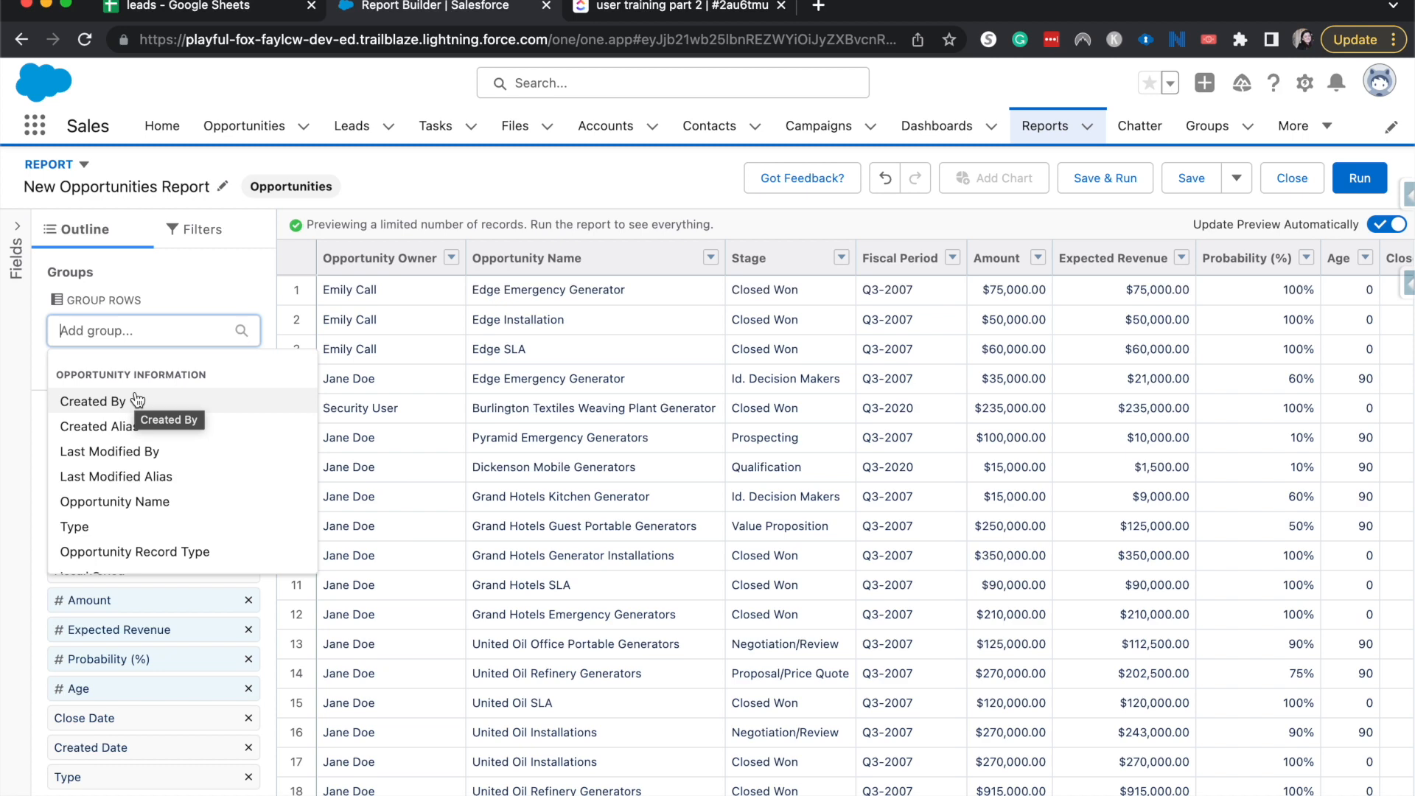
{"action": "type", "text": "sta"}
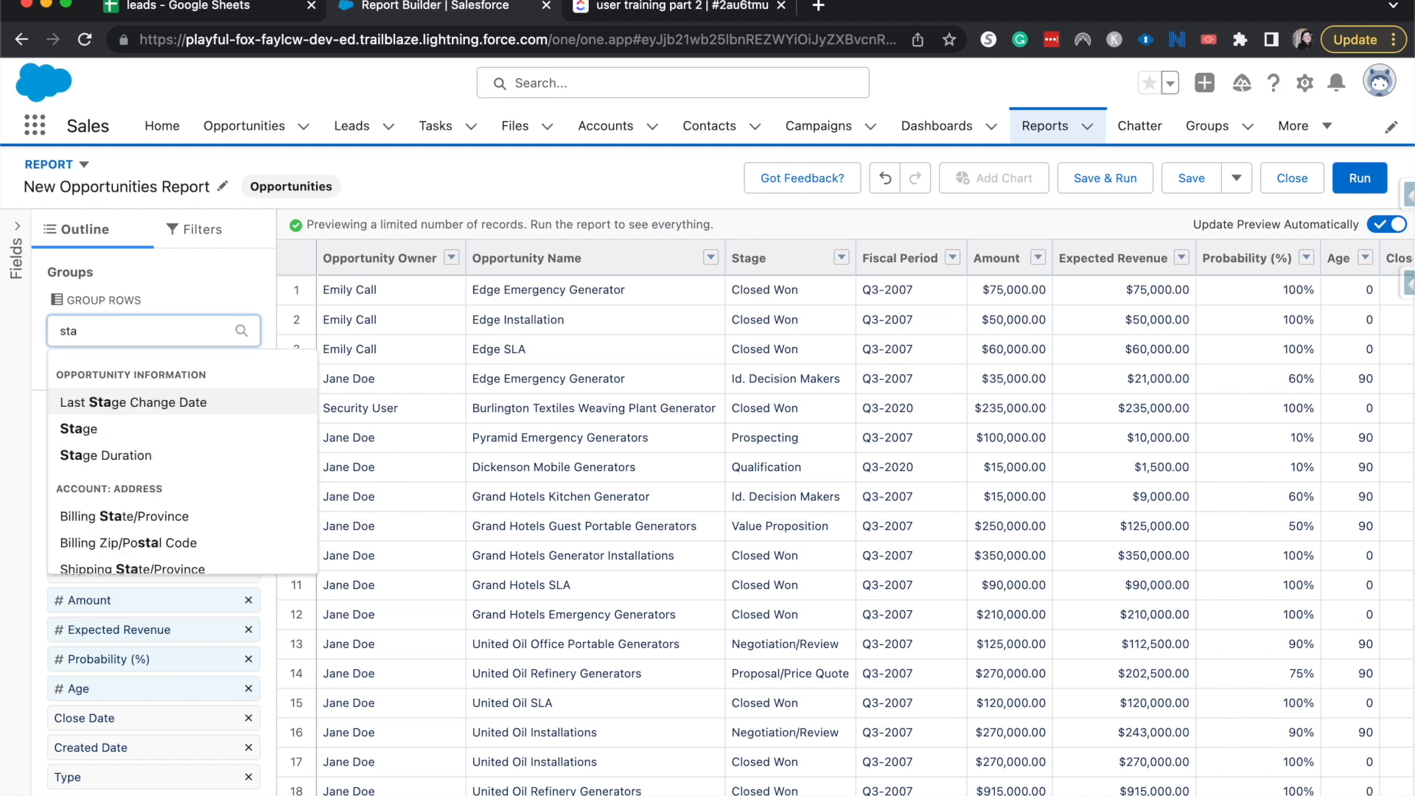
{"action": "left_click", "coordinate": [171, 431]}
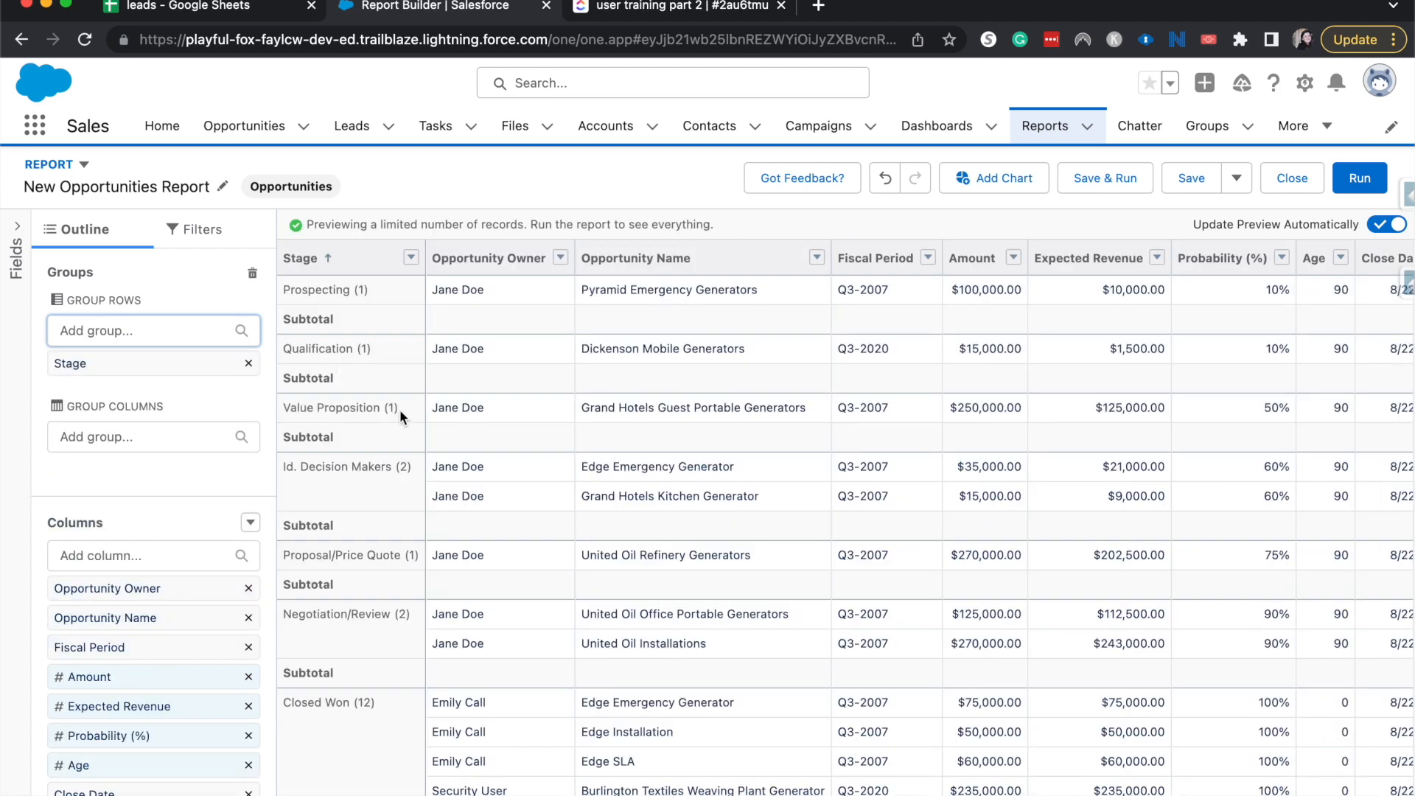
Summarize the Amount column by Sum and review the subtotals of the stage groups.
{"action": "scroll", "coordinate": [478, 416], "scroll_direction": "down", "scroll_amount": 5}
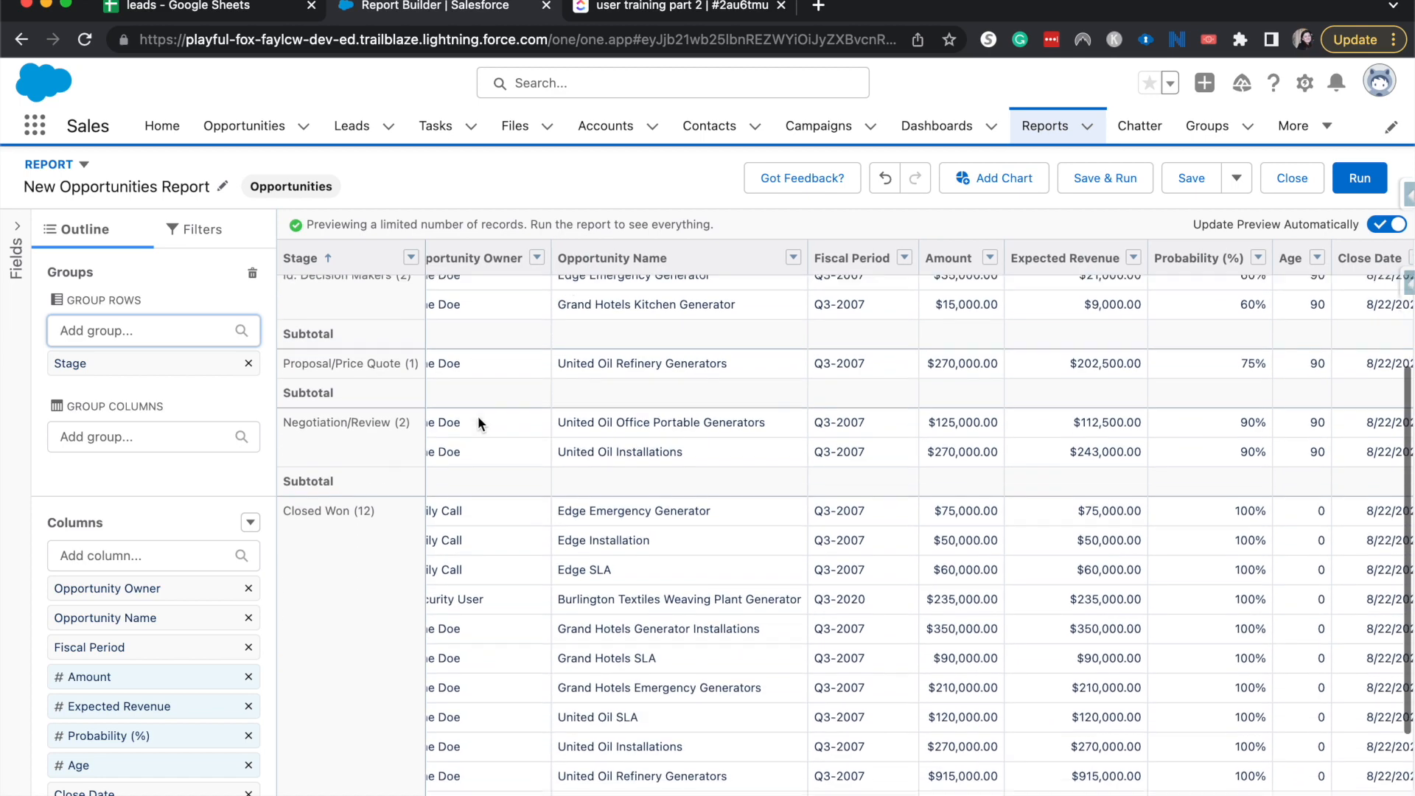
{"action": "scroll", "coordinate": [491, 418], "scroll_direction": "right", "scroll_amount": 6}
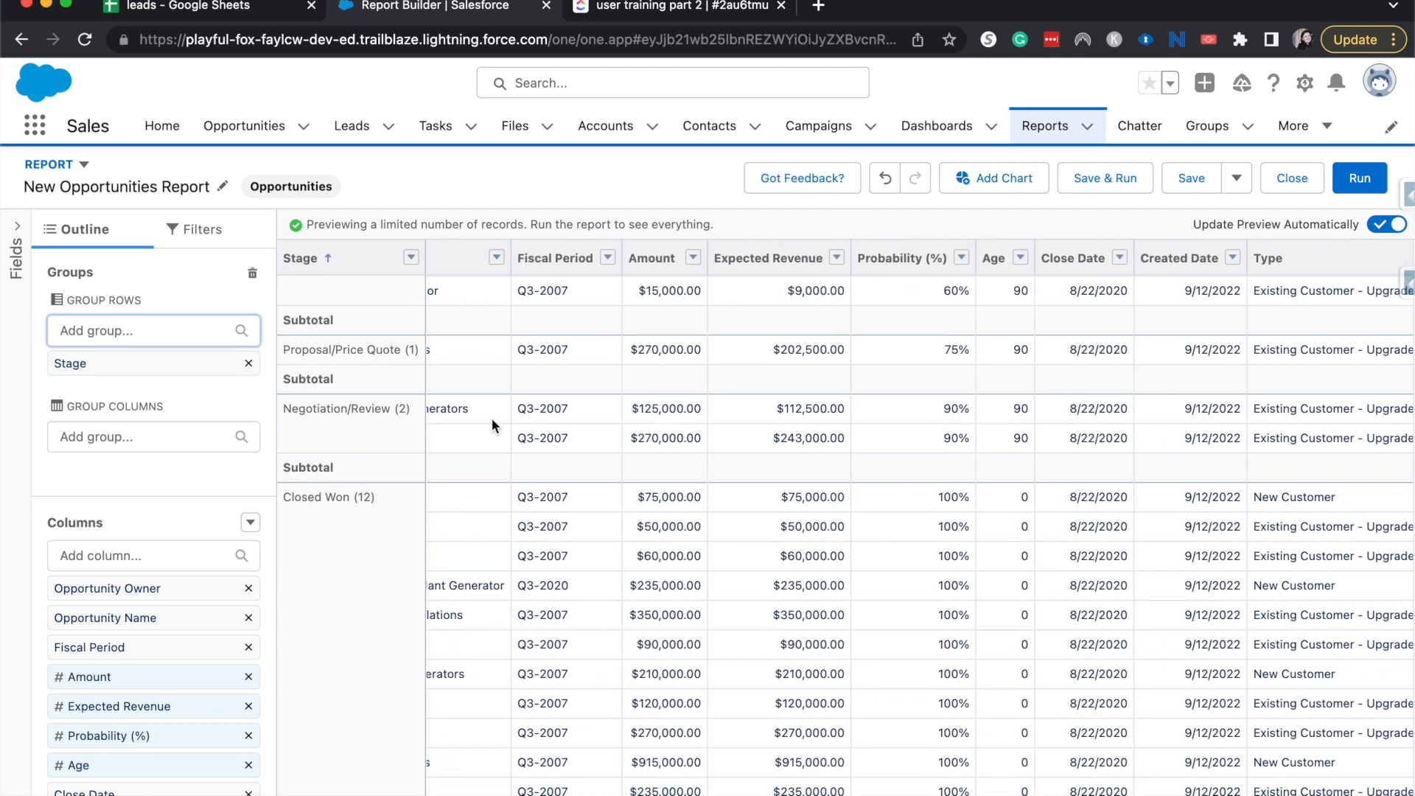
{"action": "left_click", "coordinate": [693, 258]}
{"action": "mouse_move", "coordinate": [854, 412]}
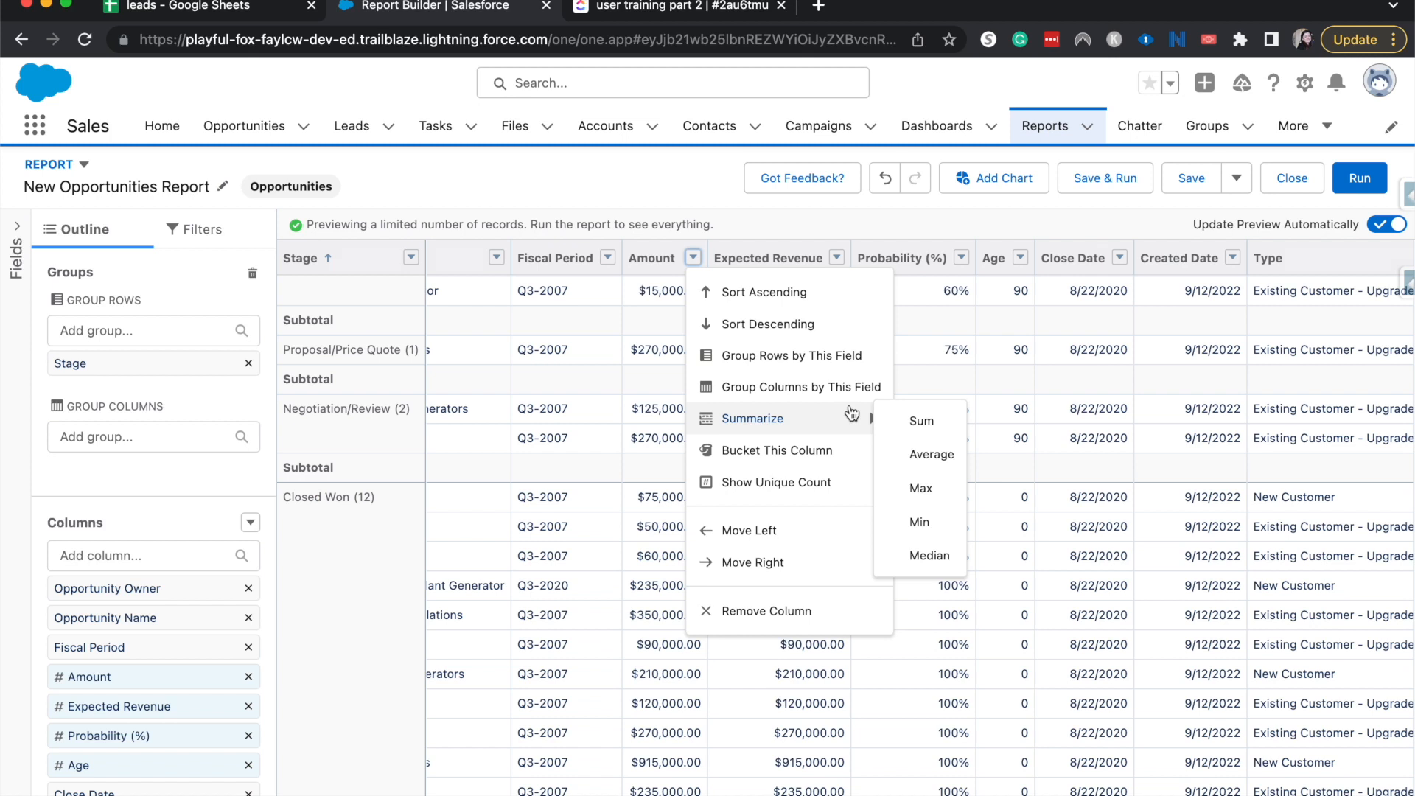
{"action": "left_click", "coordinate": [915, 424]}
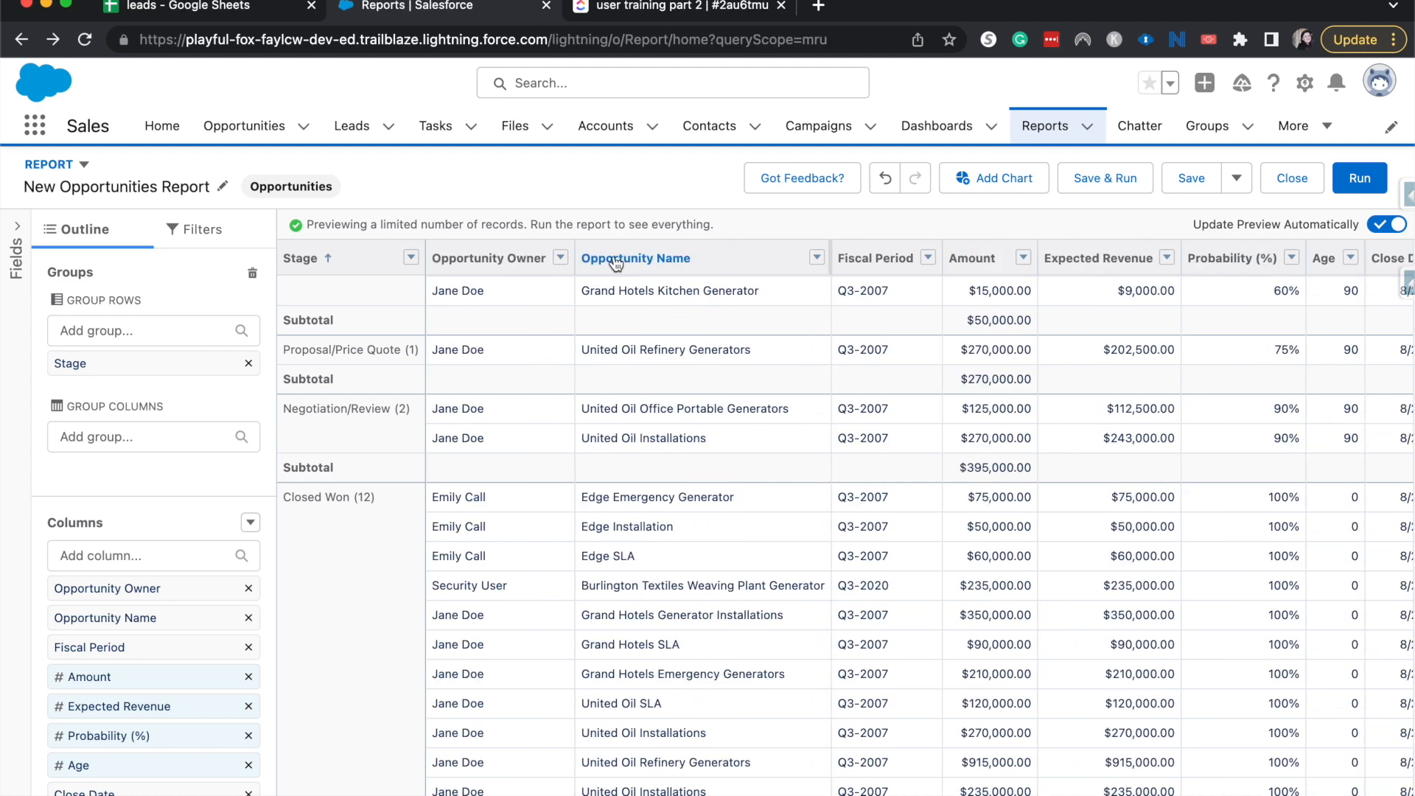
{"action": "scroll", "coordinate": [382, 525], "scroll_direction": "up", "scroll_amount": 2}
{"action": "scroll", "coordinate": [382, 525], "scroll_direction": "down", "scroll_amount": 3}
{"action": "scroll", "coordinate": [1091, 729], "scroll_direction": "up", "scroll_amount": 1}
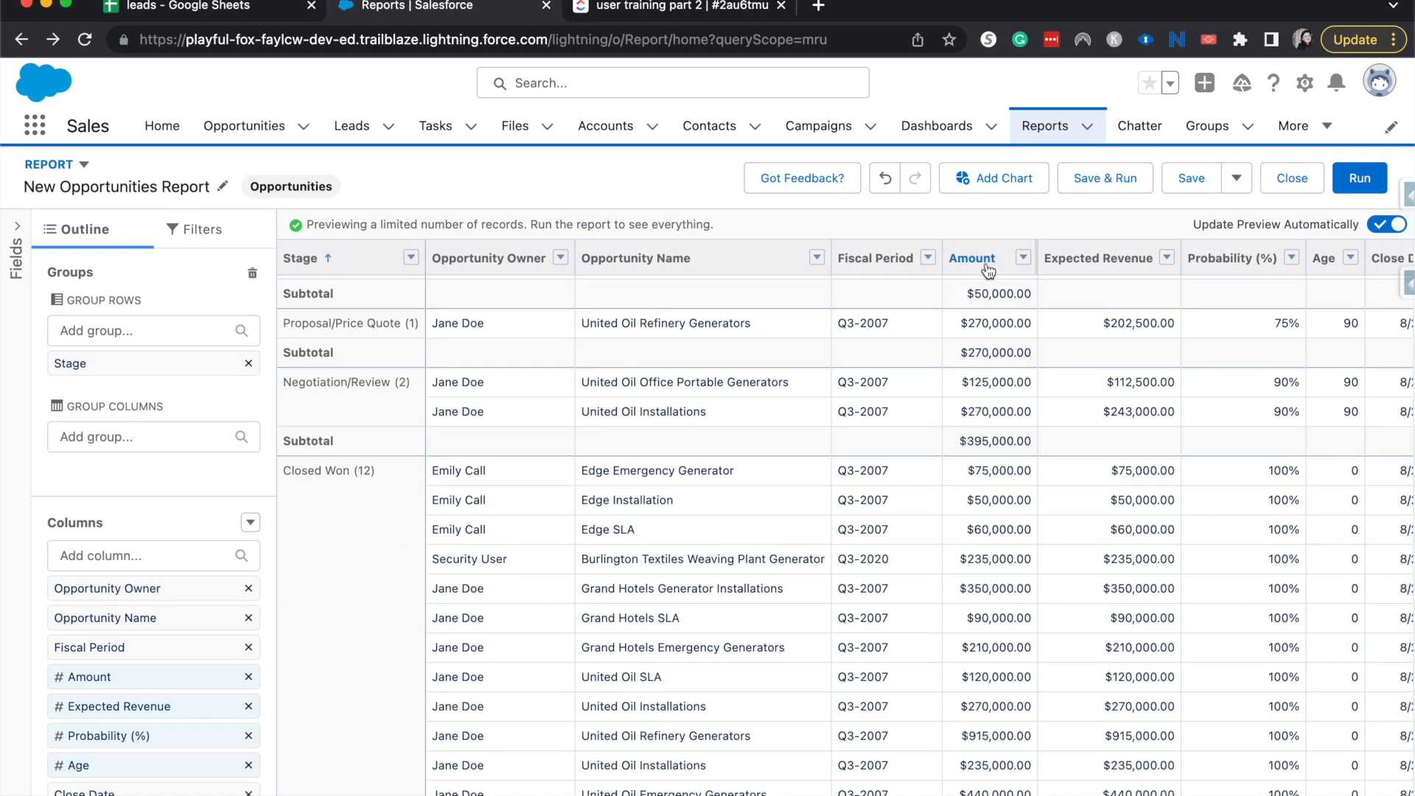
{"action": "scroll", "coordinate": [736, 354], "scroll_direction": "up", "scroll_amount": 4}
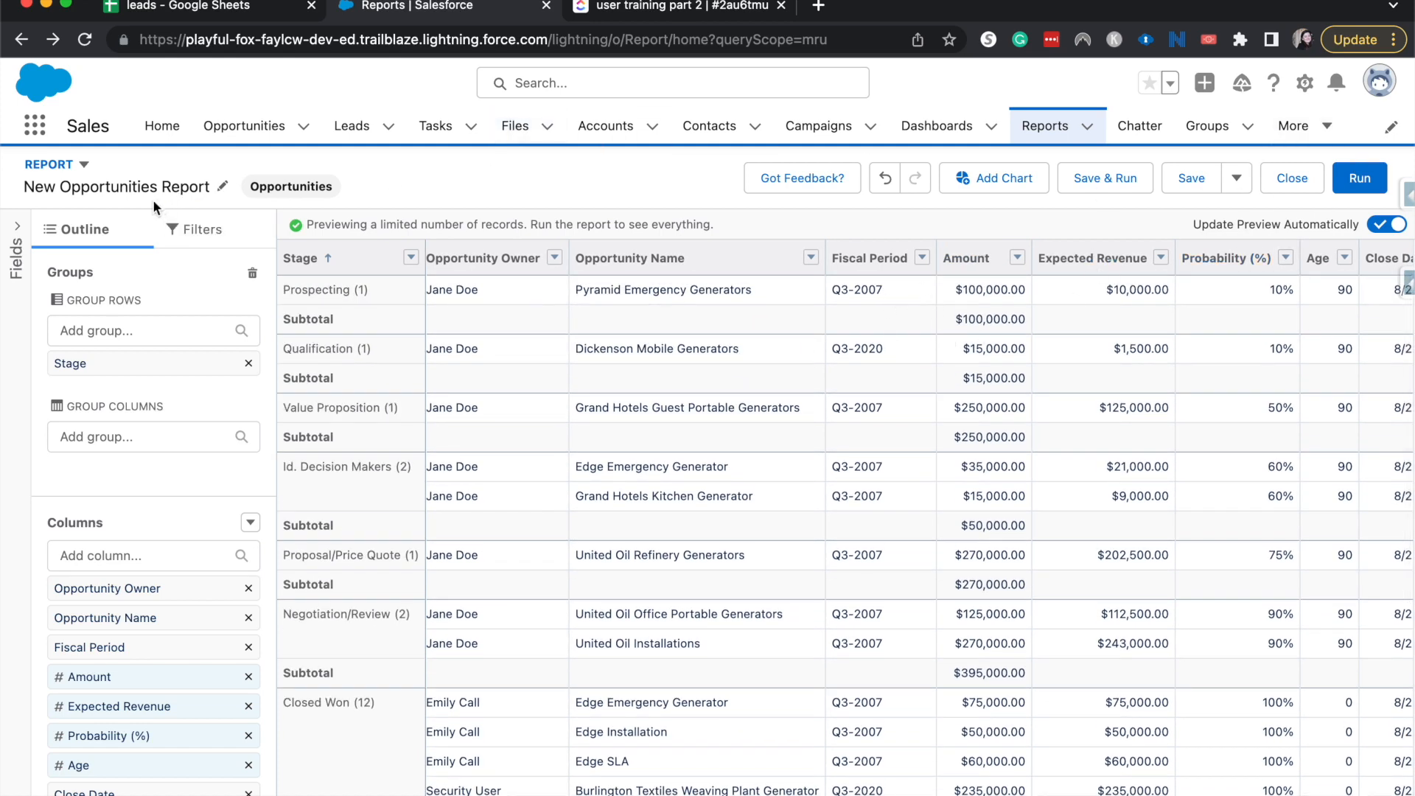
Rename the report to "Practice Opportunity Report".
{"action": "left_click", "coordinate": [208, 184]}
{"action": "type", "text": "Pra"}
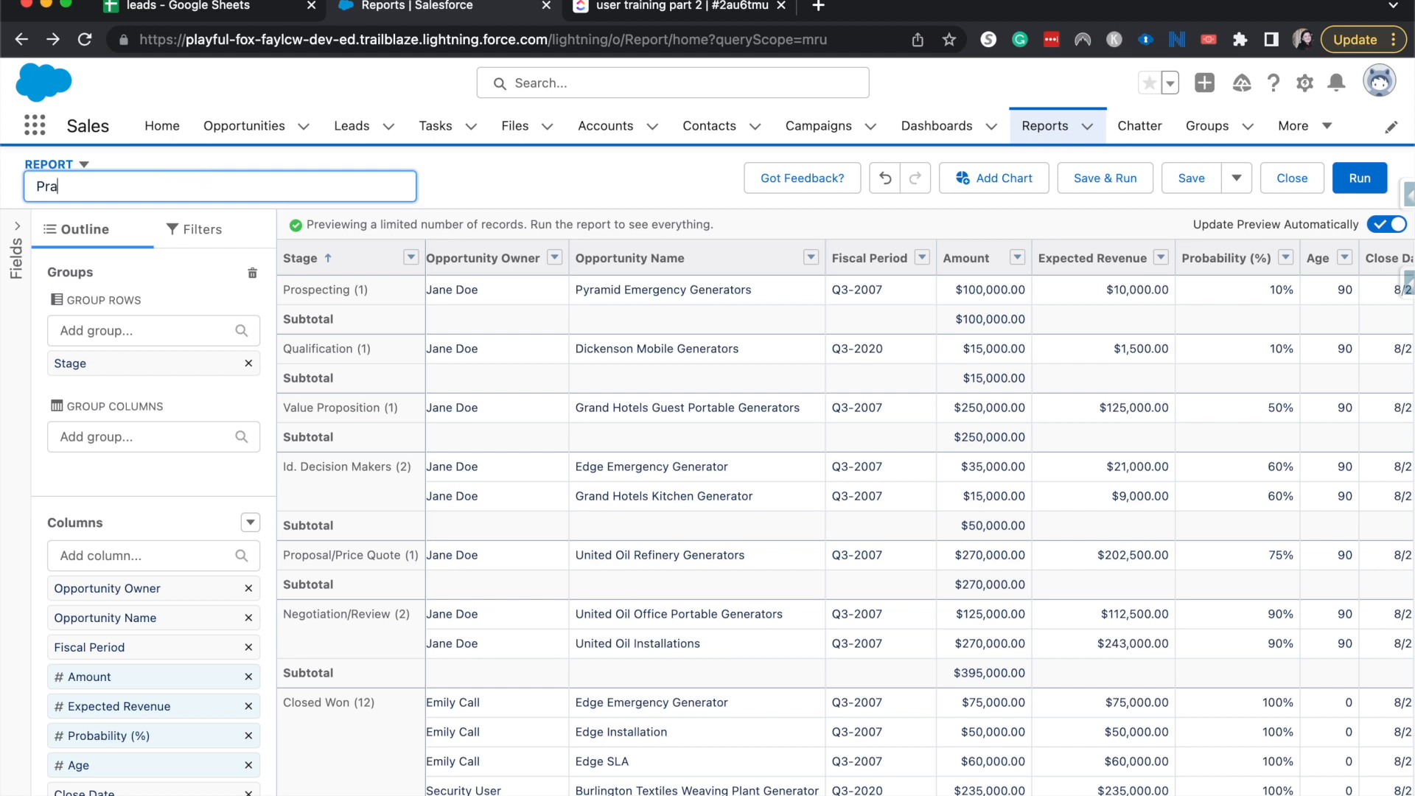
{"action": "type", "text": "ctice Opportunity Report"}
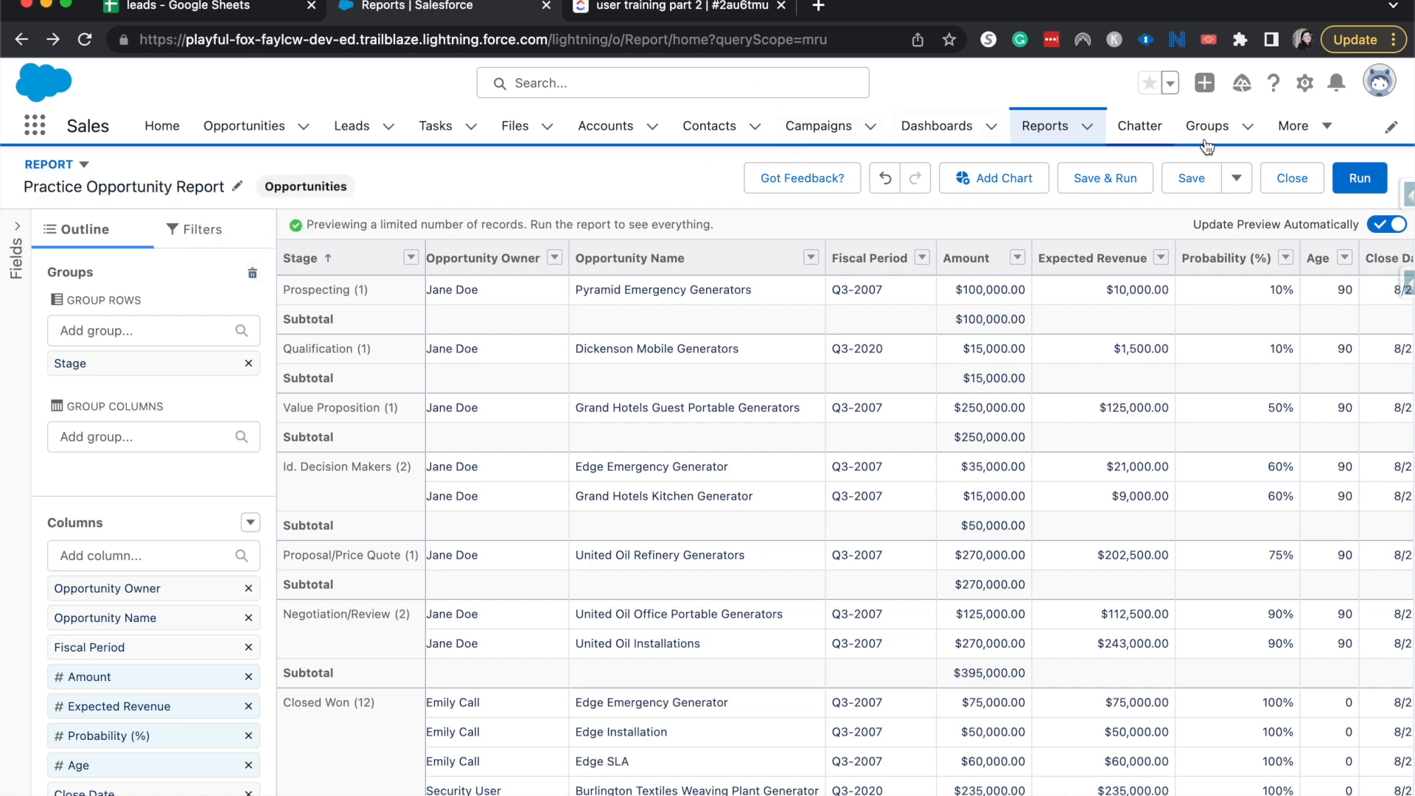
Run the report and look through the full list of opportunities grouped by stage.
{"action": "left_click", "coordinate": [1358, 177]}
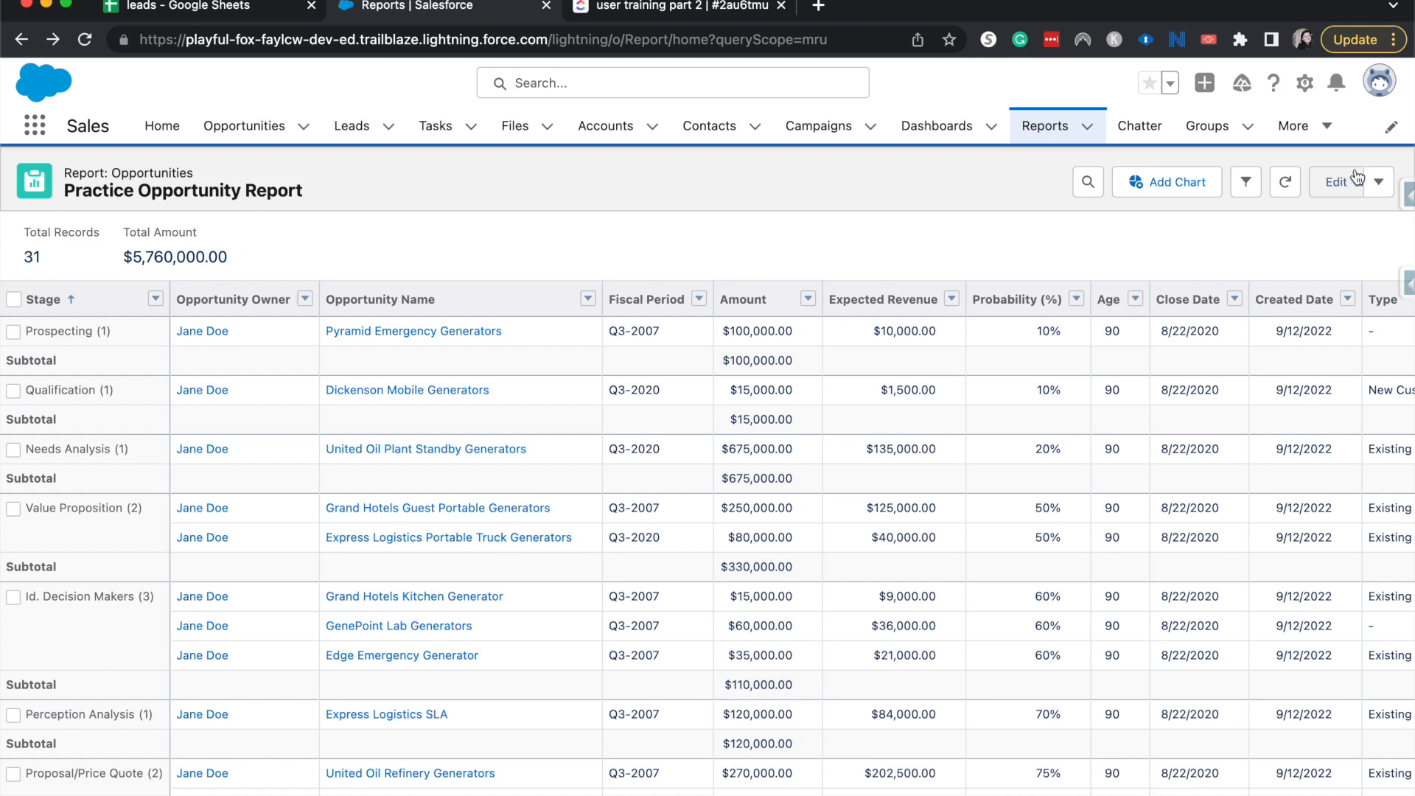
{"action": "scroll", "coordinate": [1214, 277], "scroll_direction": "down", "scroll_amount": 5}
{"action": "scroll", "coordinate": [1224, 280], "scroll_direction": "right", "scroll_amount": 2}
{"action": "scroll", "coordinate": [1275, 298], "scroll_direction": "left", "scroll_amount": 2}
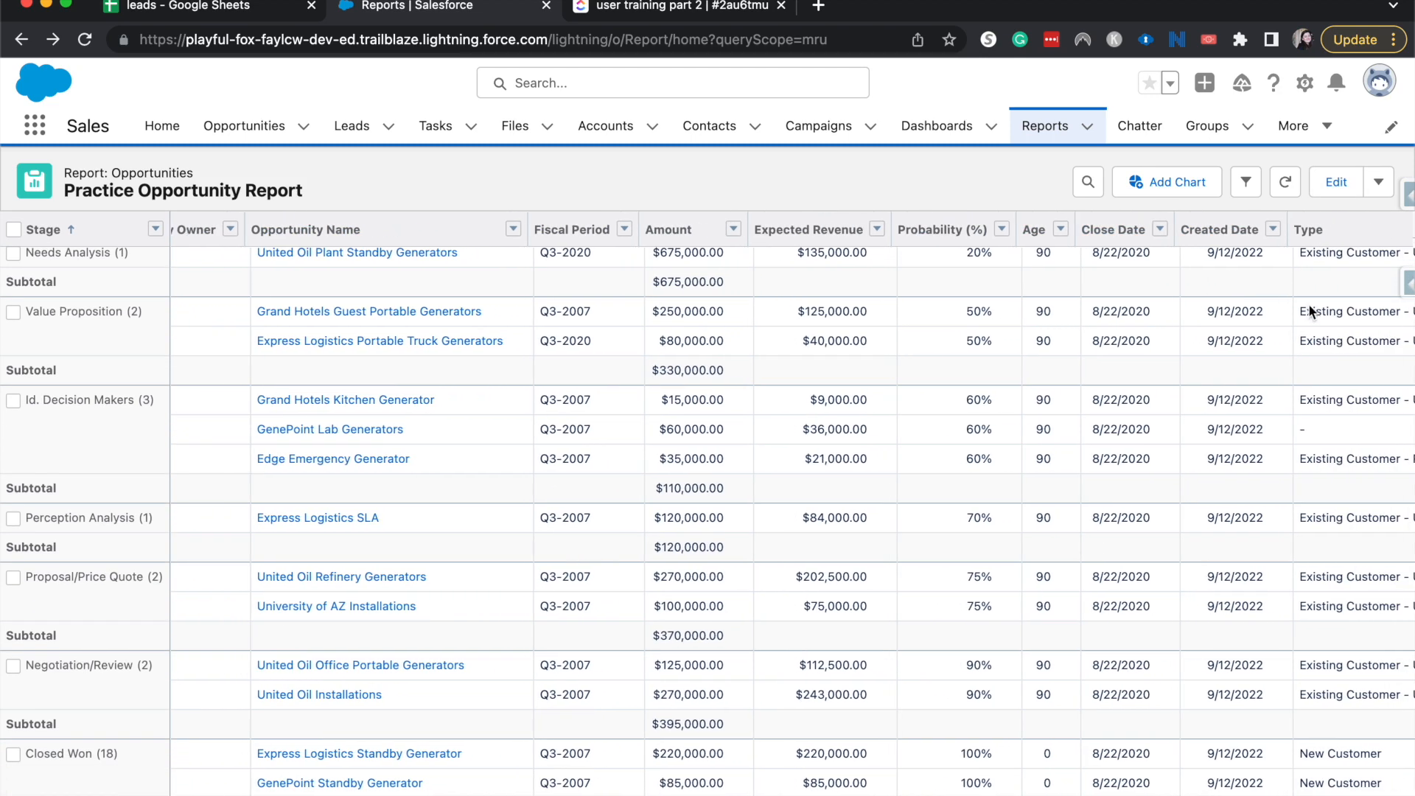
{"action": "scroll", "coordinate": [927, 381], "scroll_direction": "left", "scroll_amount": 2}
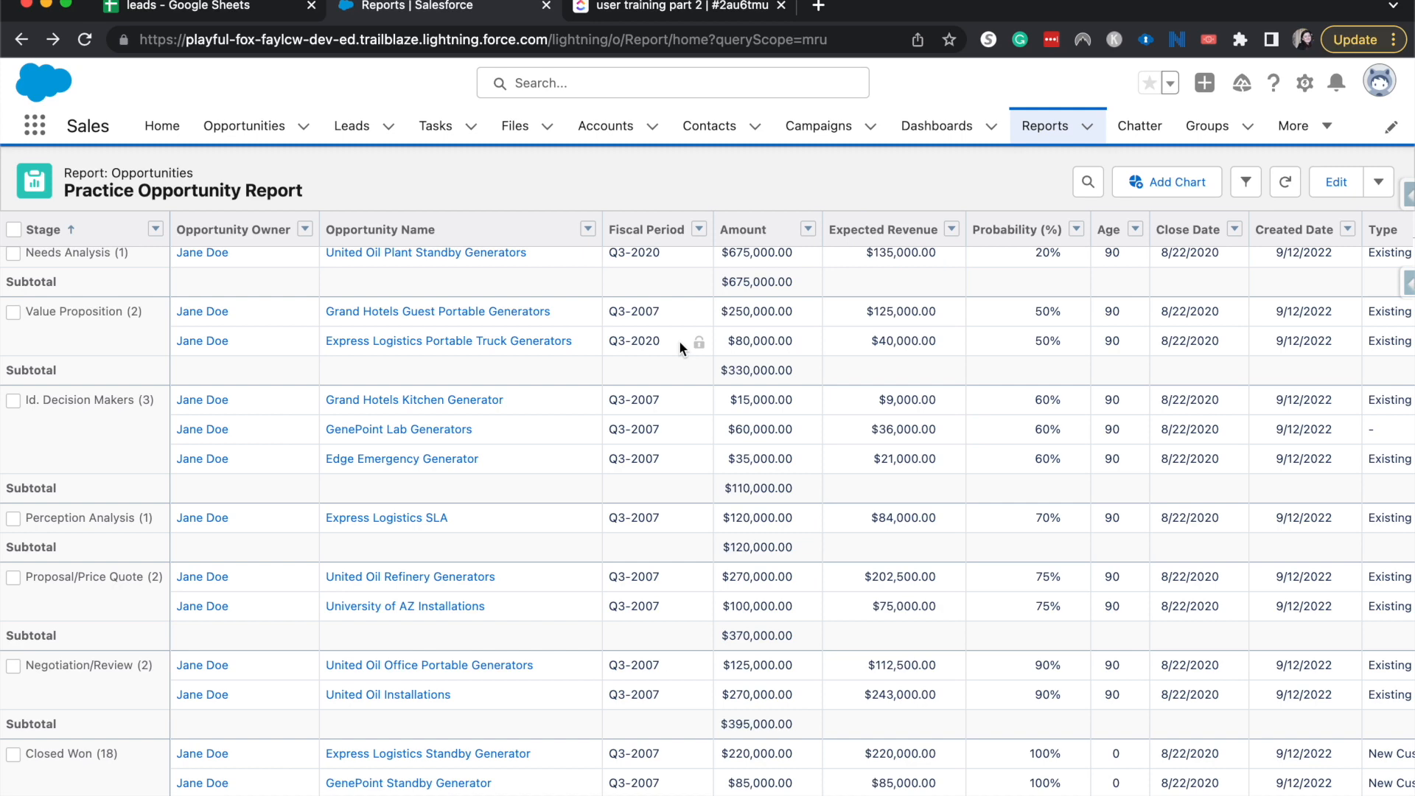
{"action": "scroll", "coordinate": [679, 341], "scroll_direction": "up", "scroll_amount": 4}
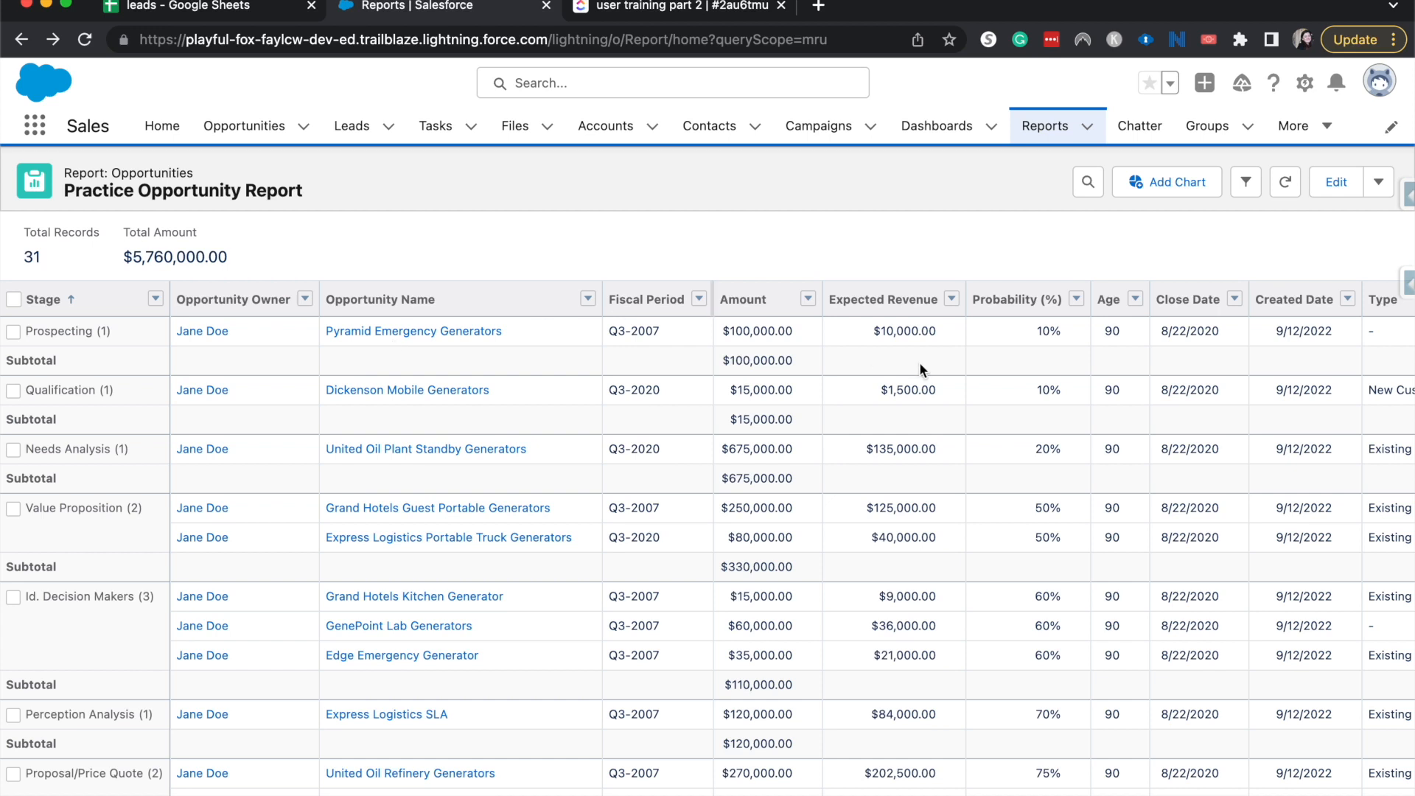
Add a chart to the report and inspect the summed amounts of individual stages.
{"action": "left_click", "coordinate": [1182, 191]}
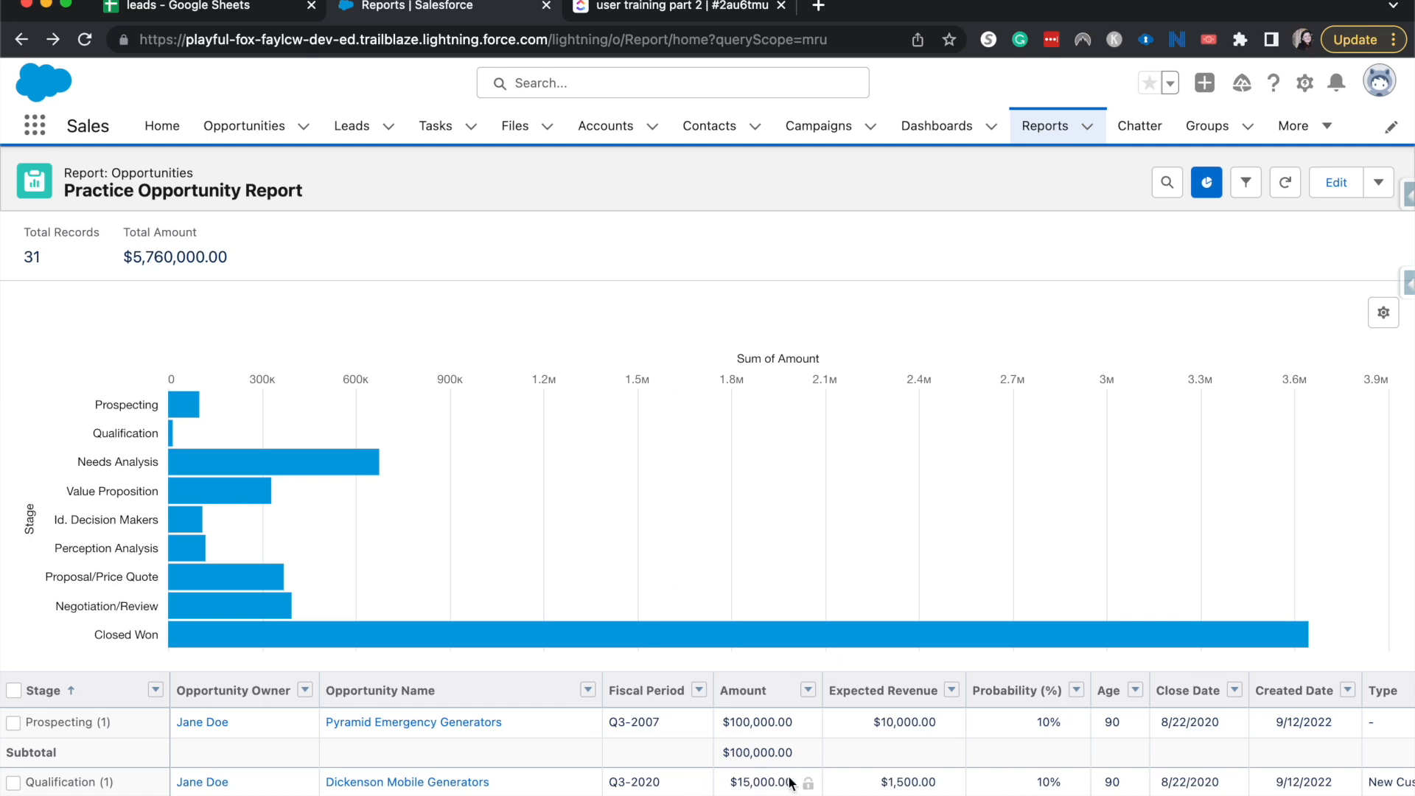
{"action": "mouse_move", "coordinate": [216, 463]}
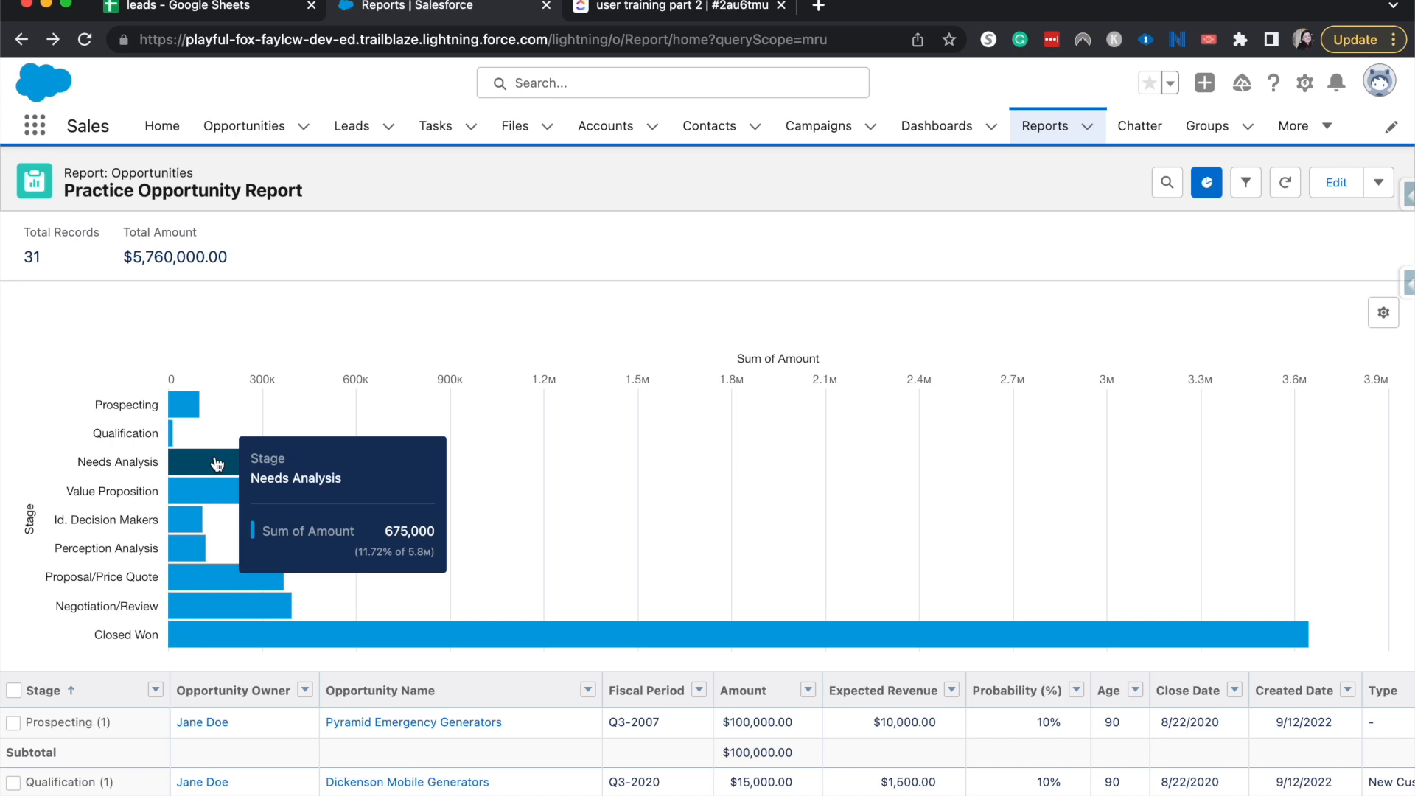
{"action": "mouse_move", "coordinate": [176, 409]}
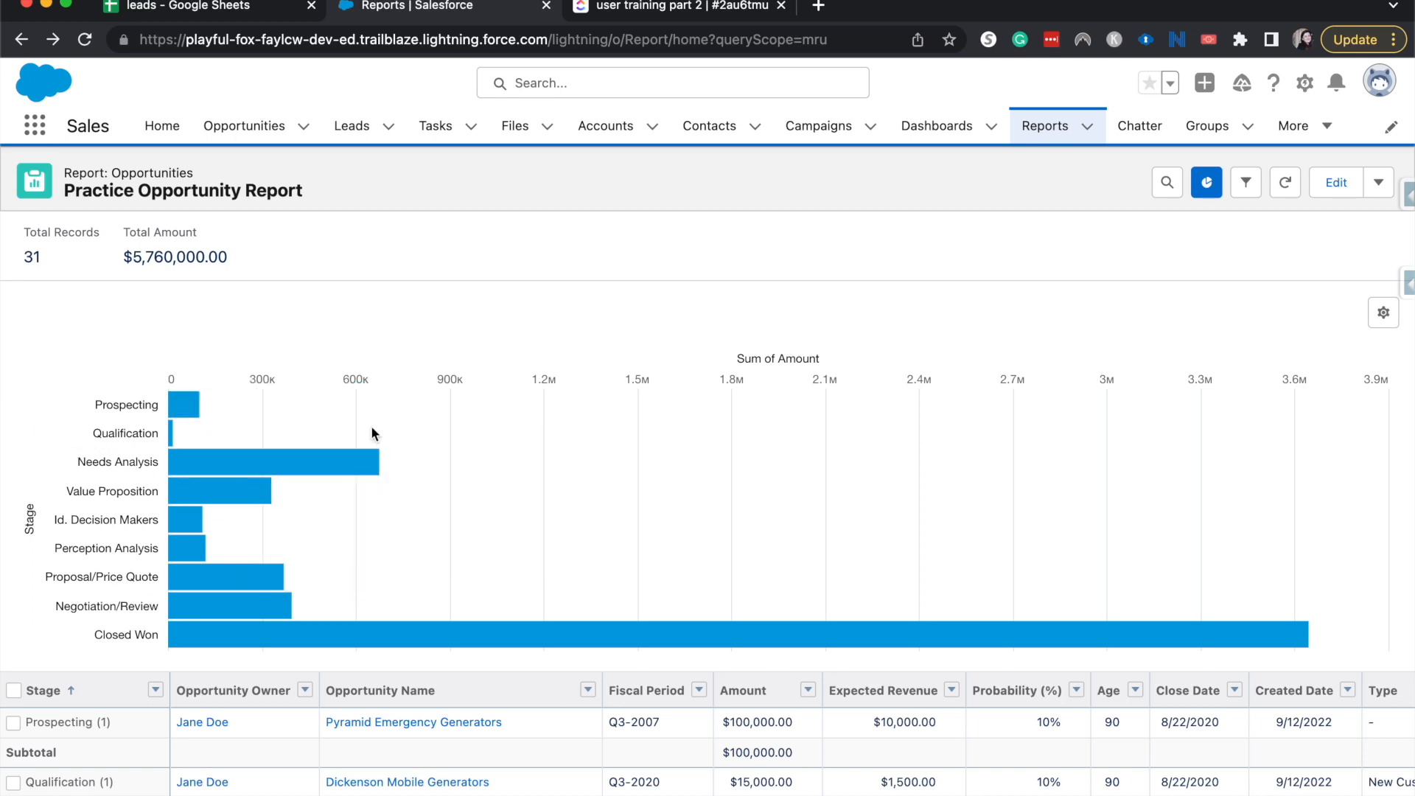
{"action": "mouse_move", "coordinate": [370, 476]}
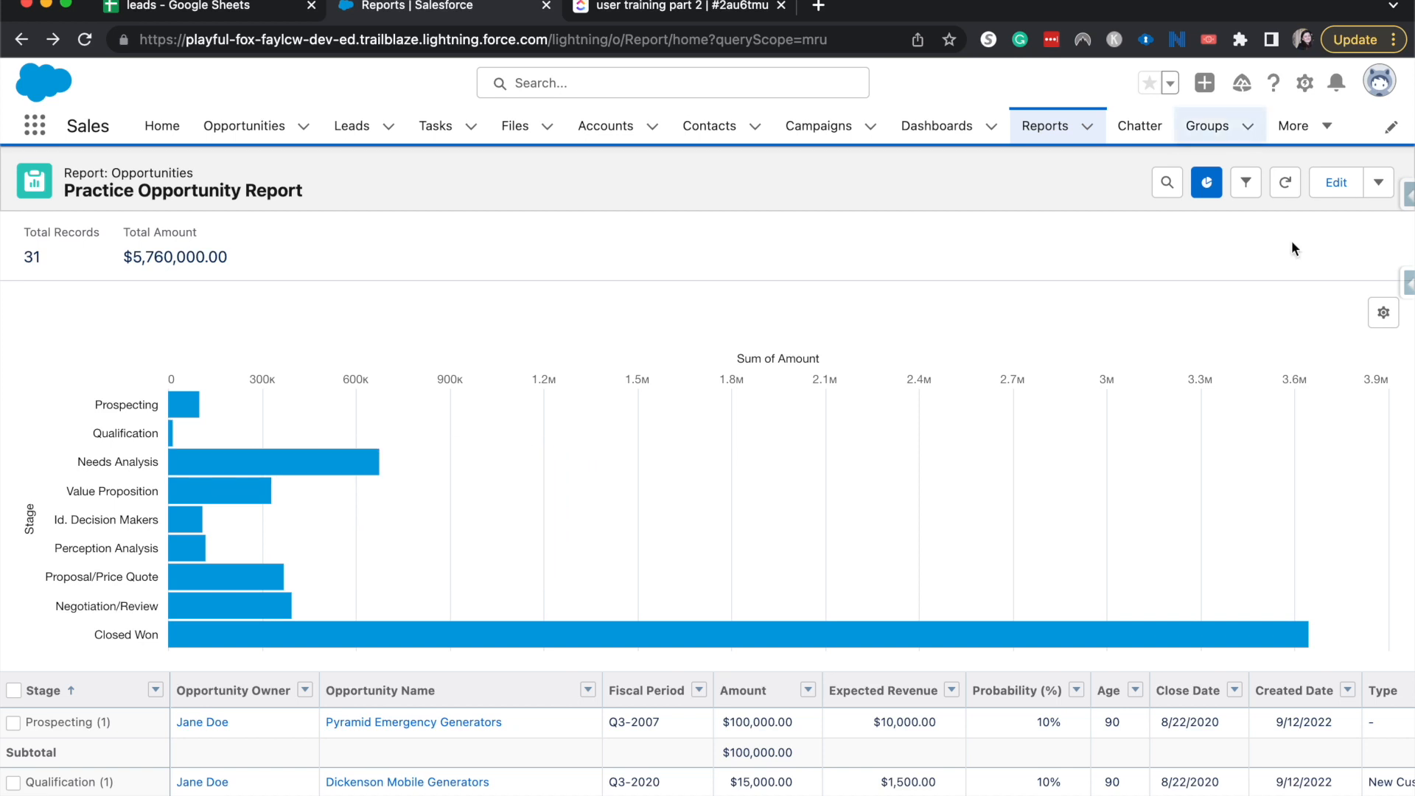
Change the report chart's display type to Column and view it in full.
{"action": "left_click", "coordinate": [1384, 314]}
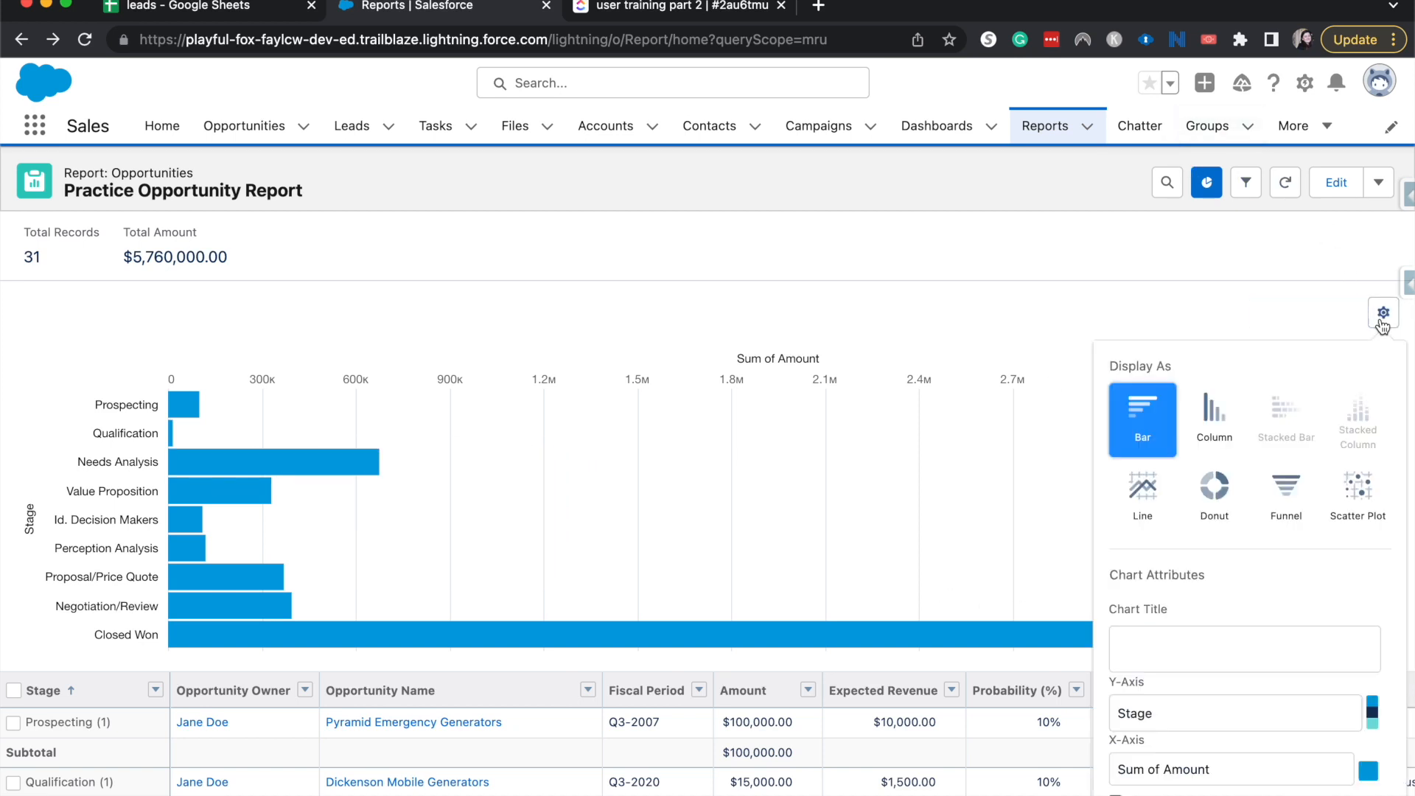
{"action": "left_click", "coordinate": [1223, 421]}
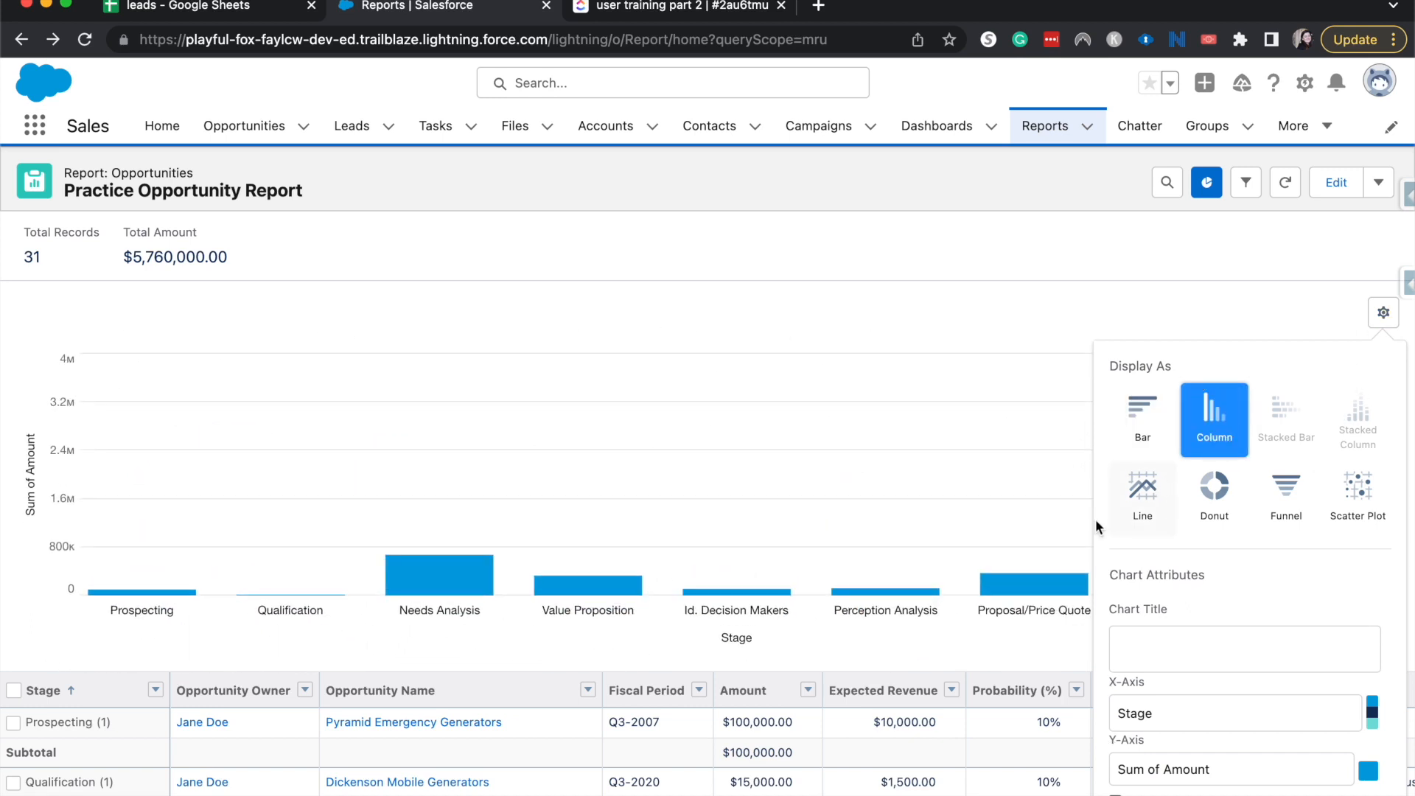
{"action": "left_click", "coordinate": [716, 523]}
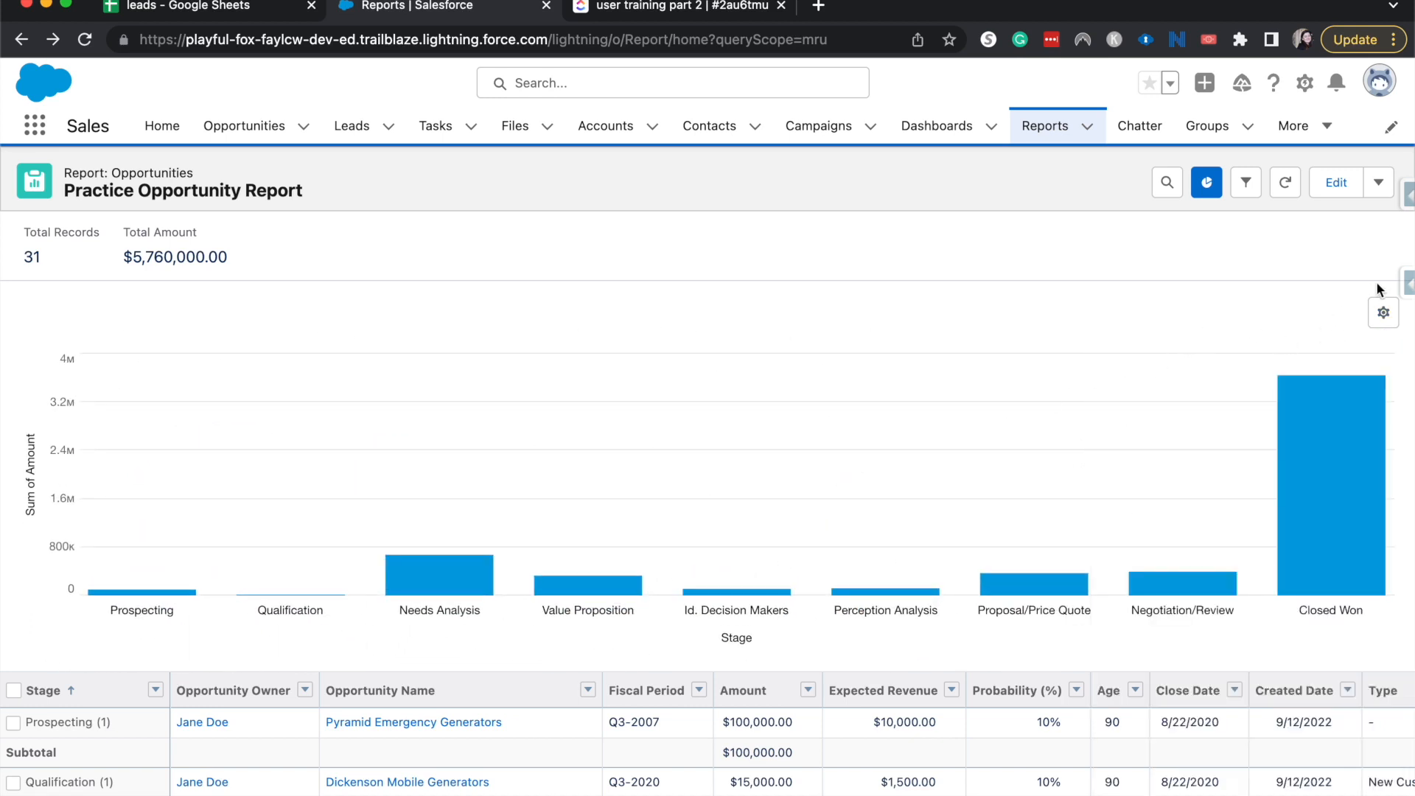
Switch the report chart to the Donut display and examine its stage slices.
{"action": "left_click", "coordinate": [1384, 313]}
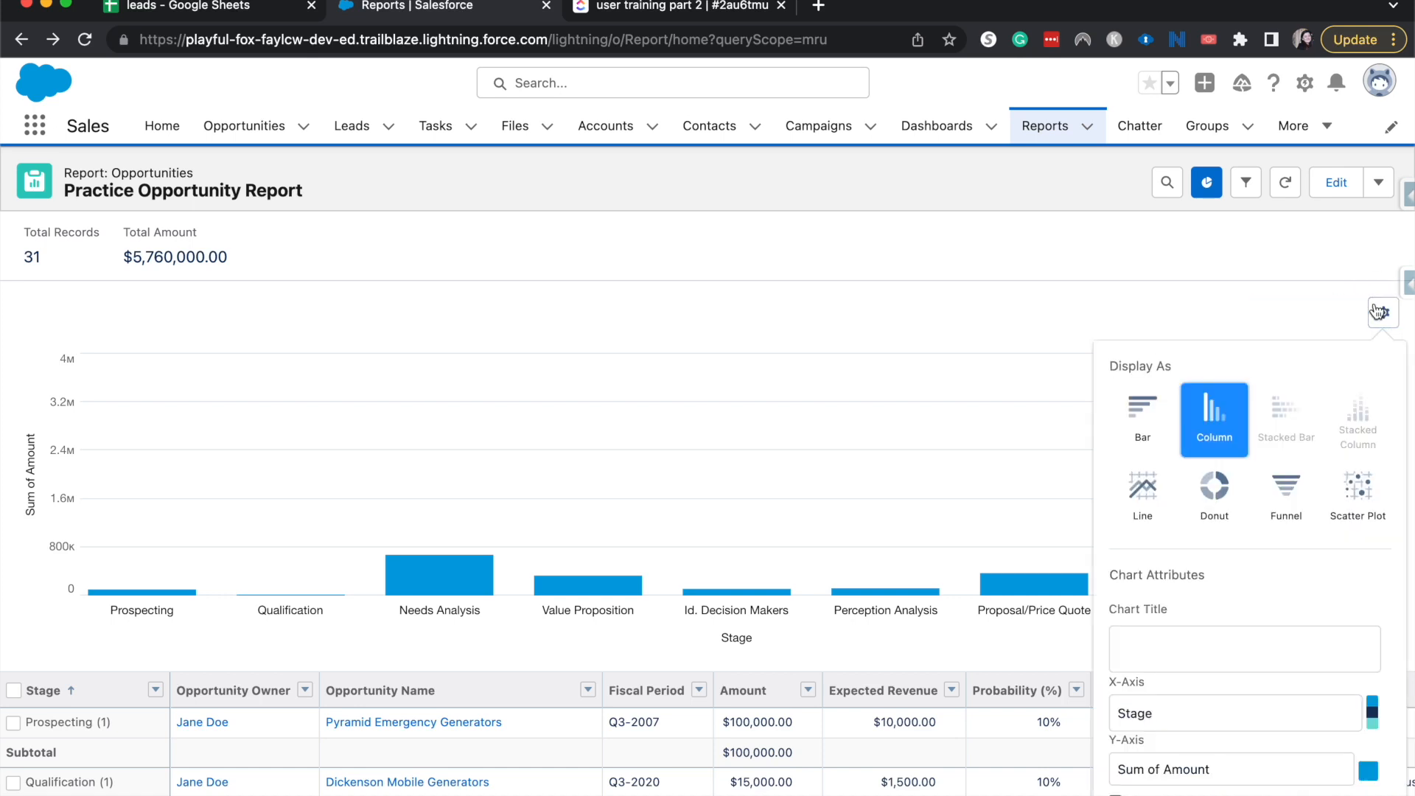
{"action": "left_click", "coordinate": [1241, 493]}
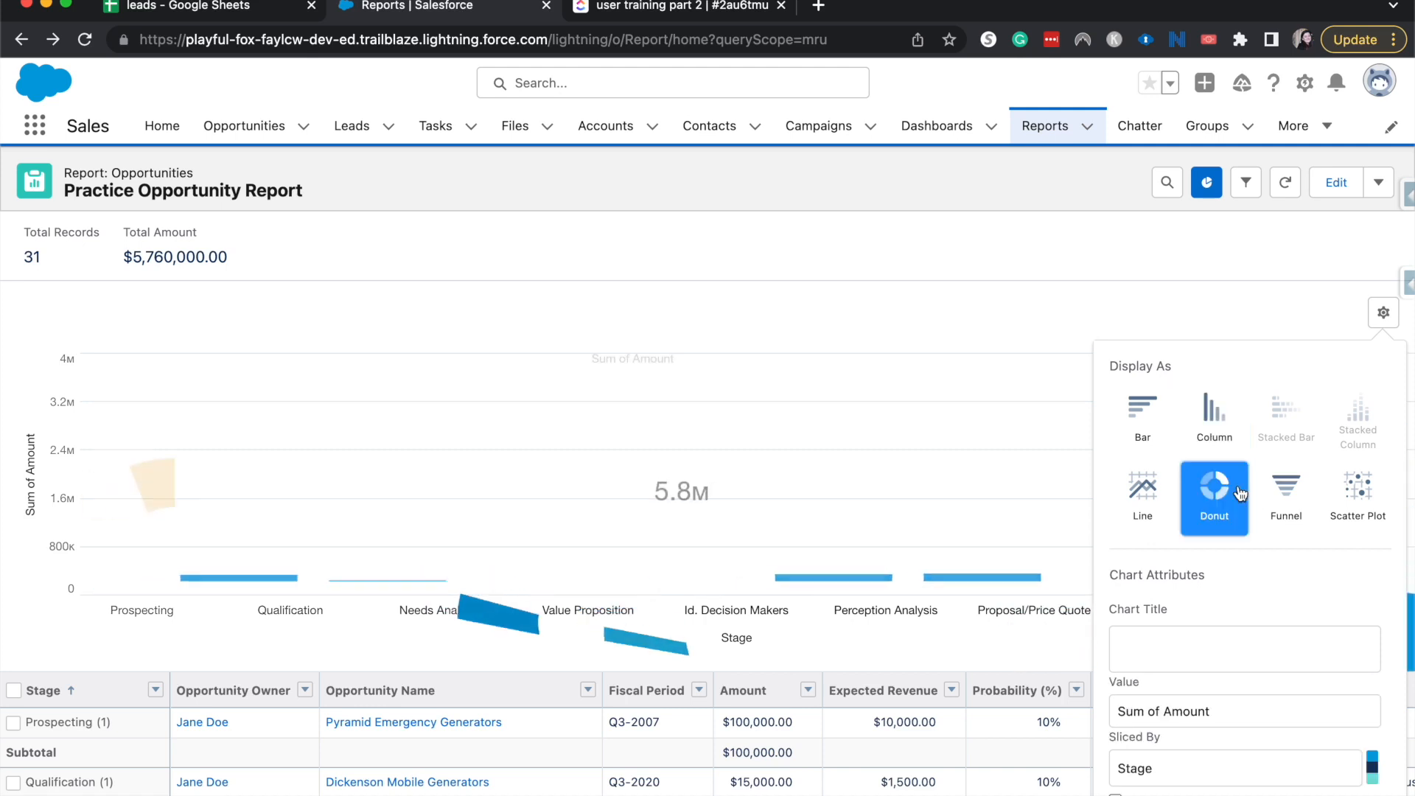
{"action": "left_click", "coordinate": [215, 478]}
{"action": "mouse_move", "coordinate": [594, 408]}
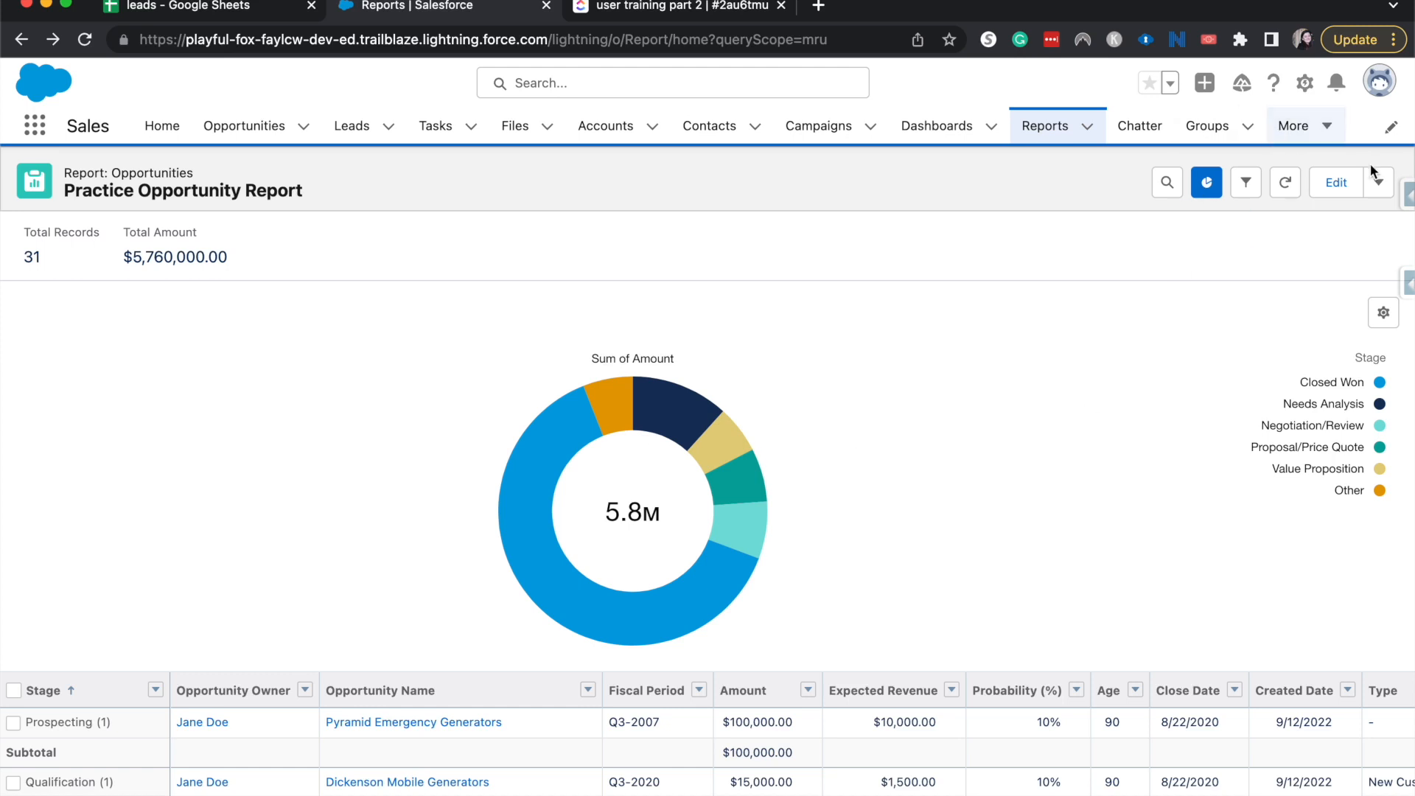
Display the report chart as a Funnel, inspect its largest segment and close the chart settings.
{"action": "left_click", "coordinate": [1384, 313]}
{"action": "left_click", "coordinate": [1280, 488]}
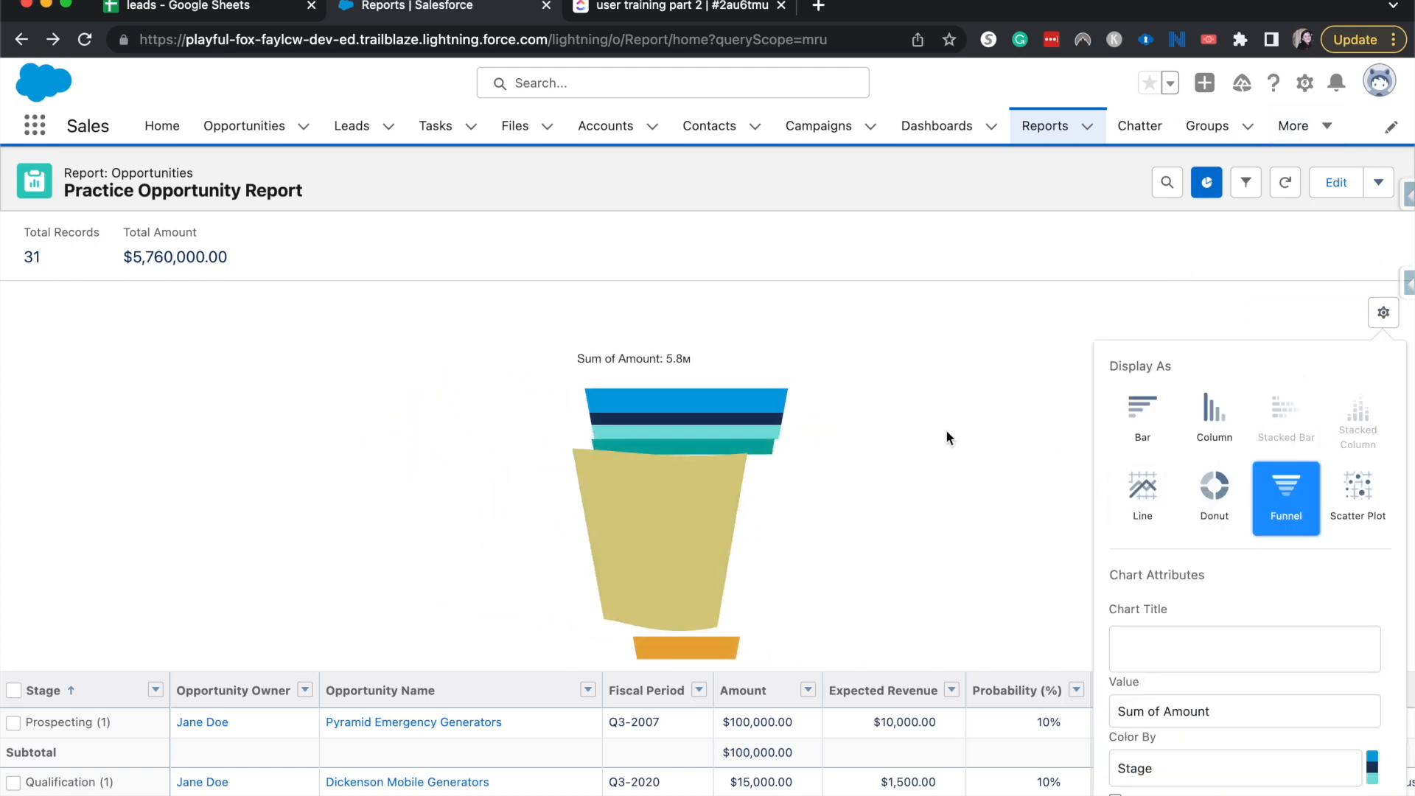
{"action": "mouse_move", "coordinate": [662, 509]}
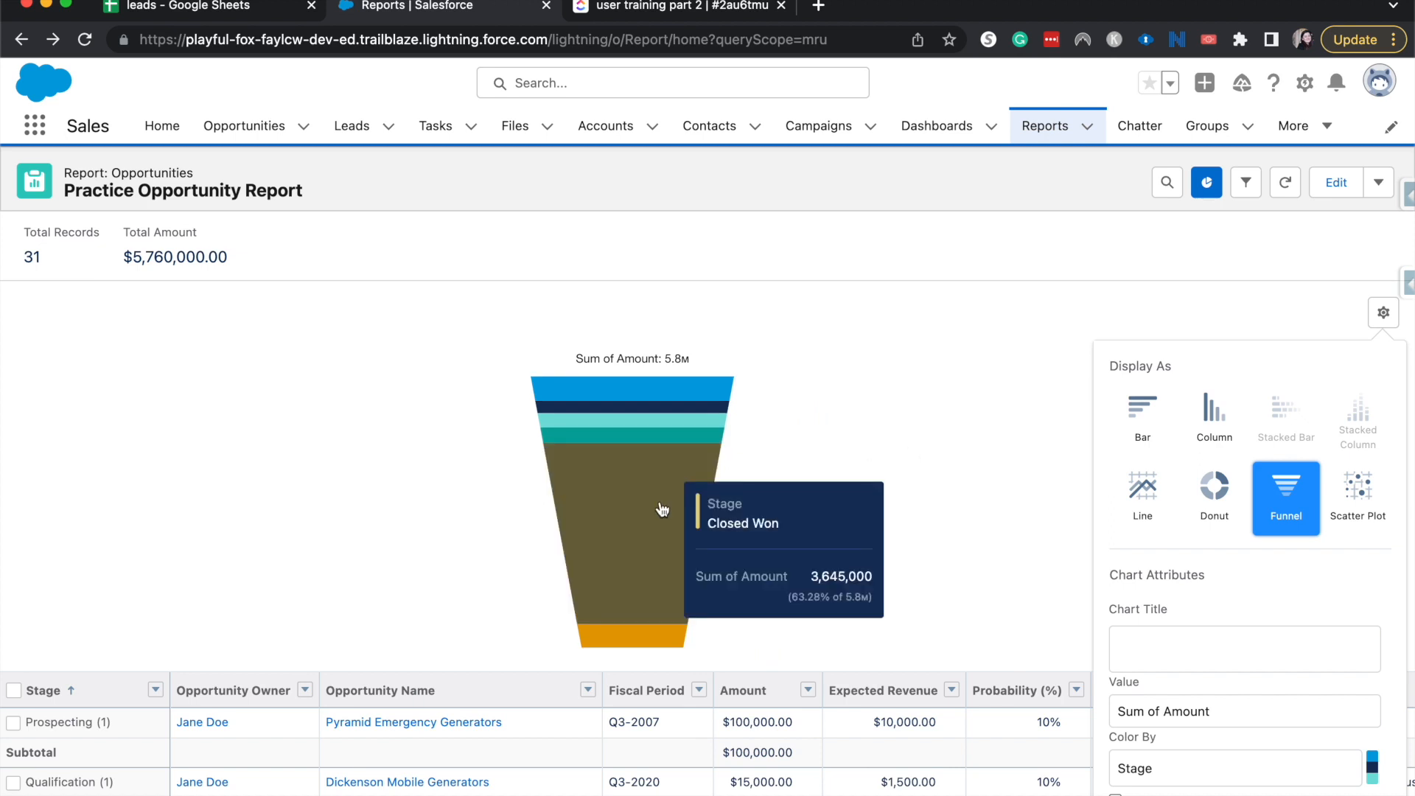
{"action": "scroll", "coordinate": [662, 509], "scroll_direction": "down", "scroll_amount": 3}
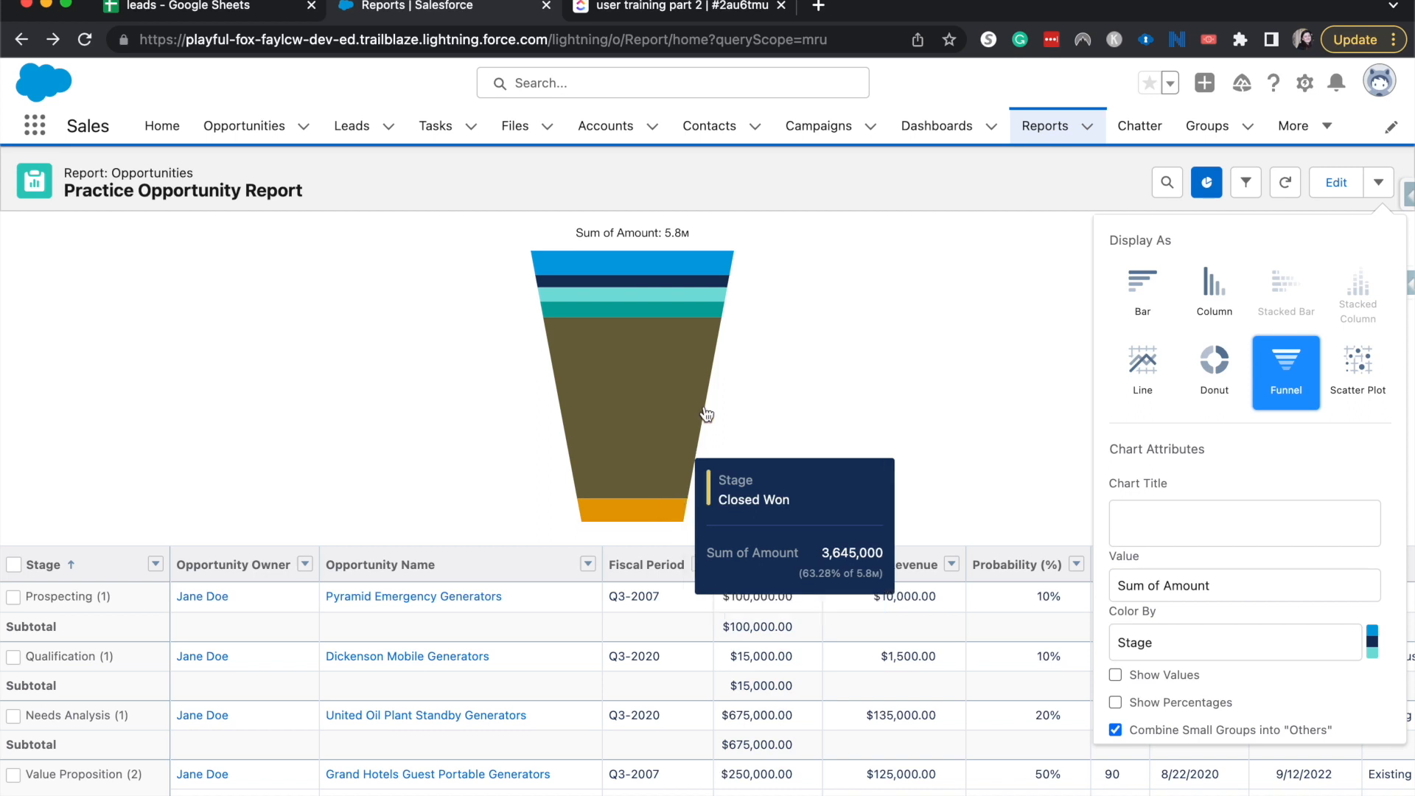
{"action": "left_click", "coordinate": [819, 420]}
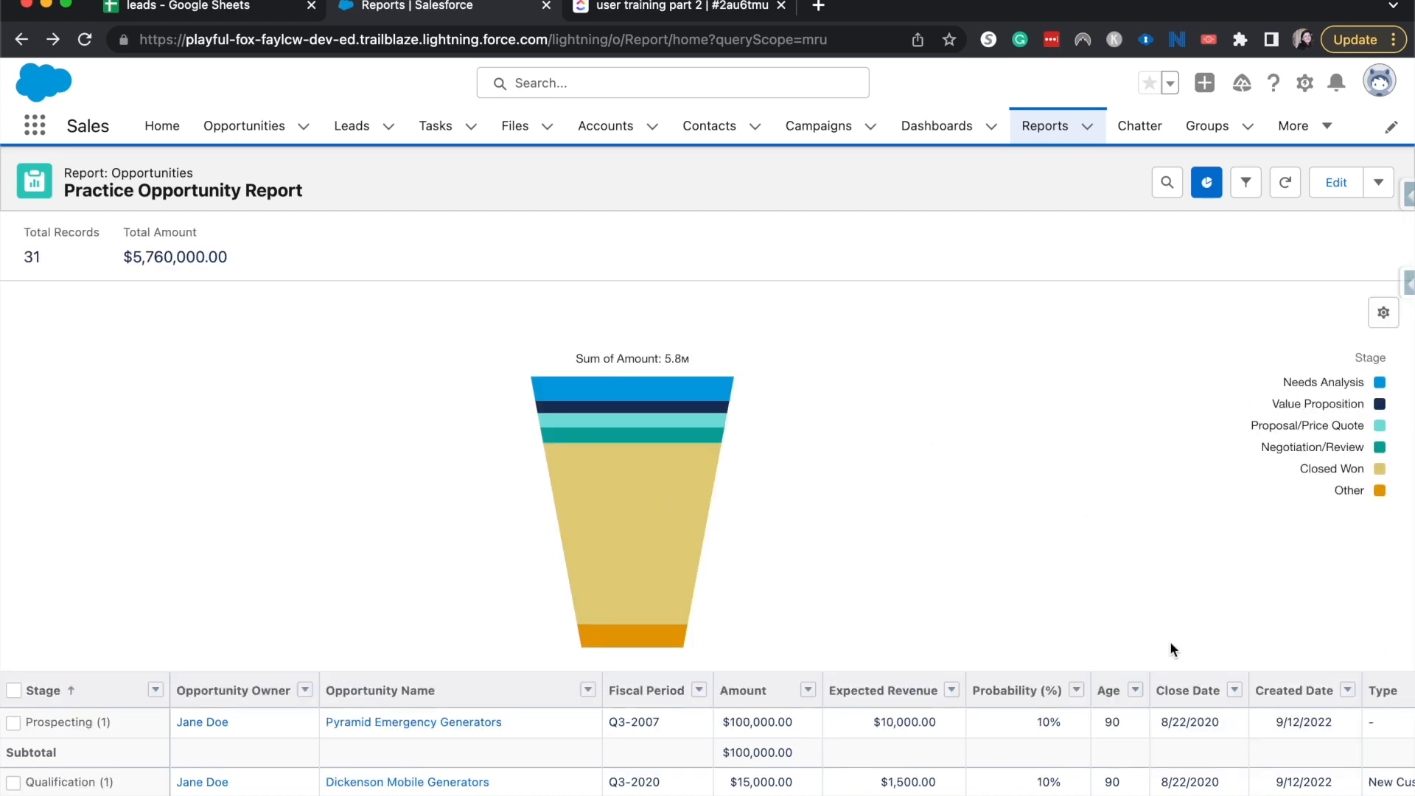
Create a new dashboard named "Dashboards example" in the Private Dashboards folder.
{"action": "left_click", "coordinate": [940, 126]}
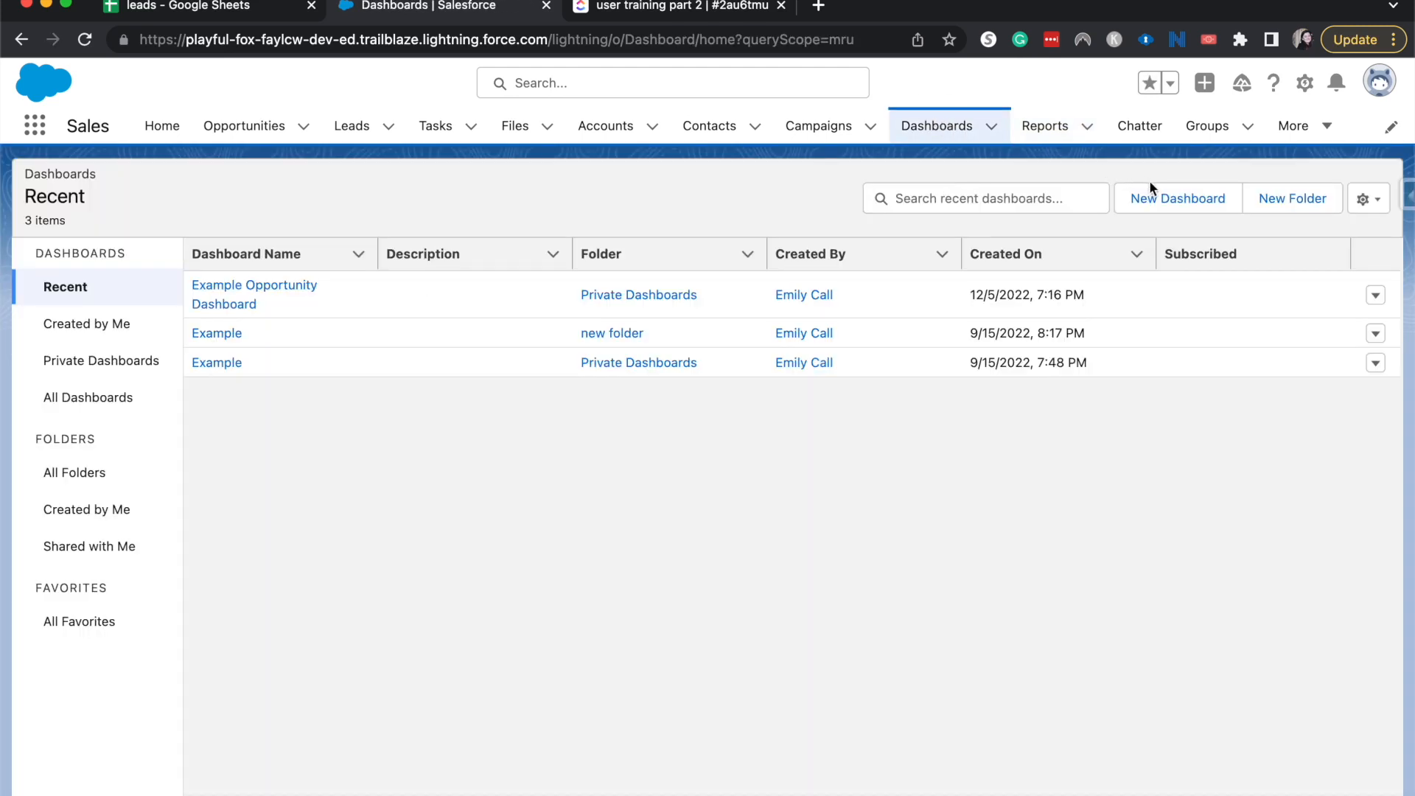
{"action": "left_click", "coordinate": [1177, 198]}
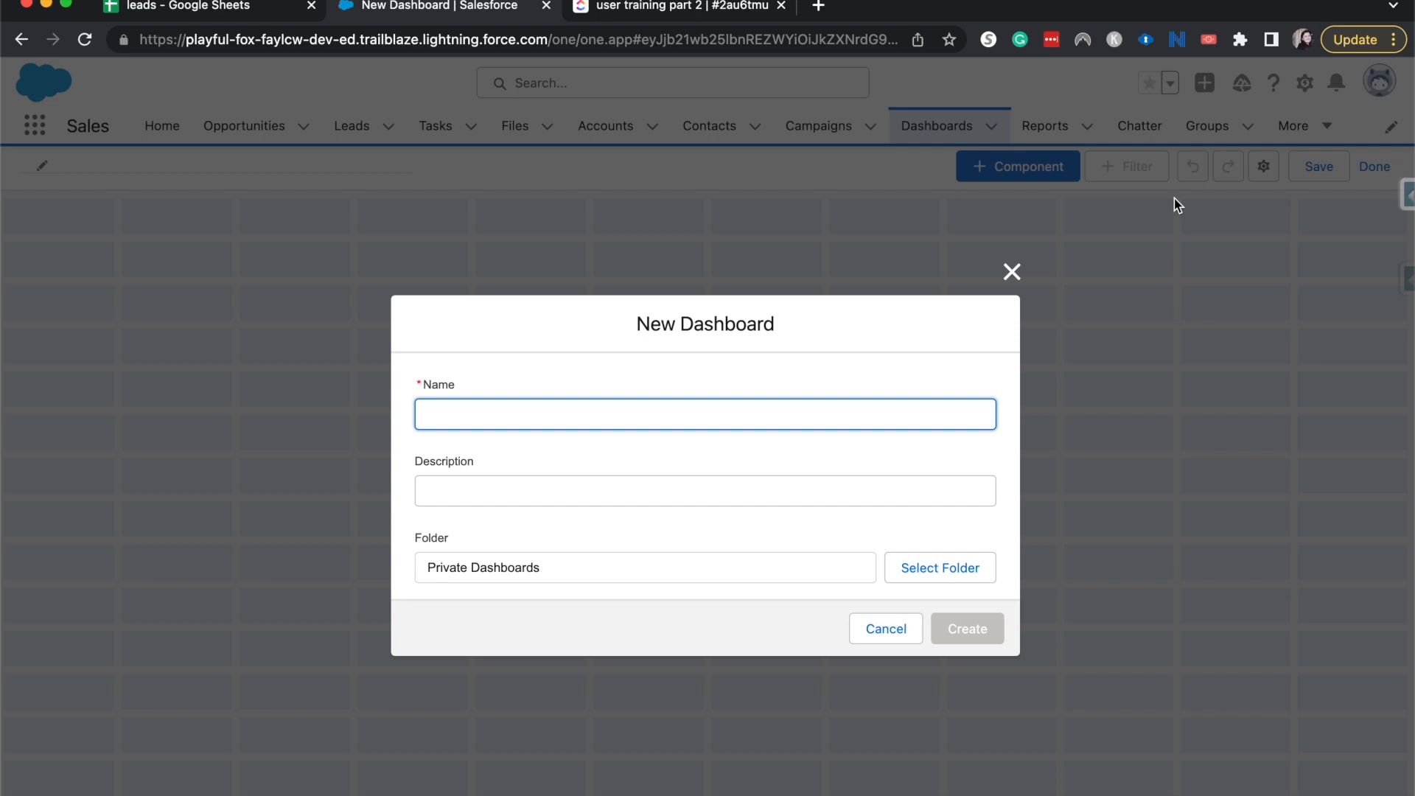
{"action": "type", "text": "Das"}
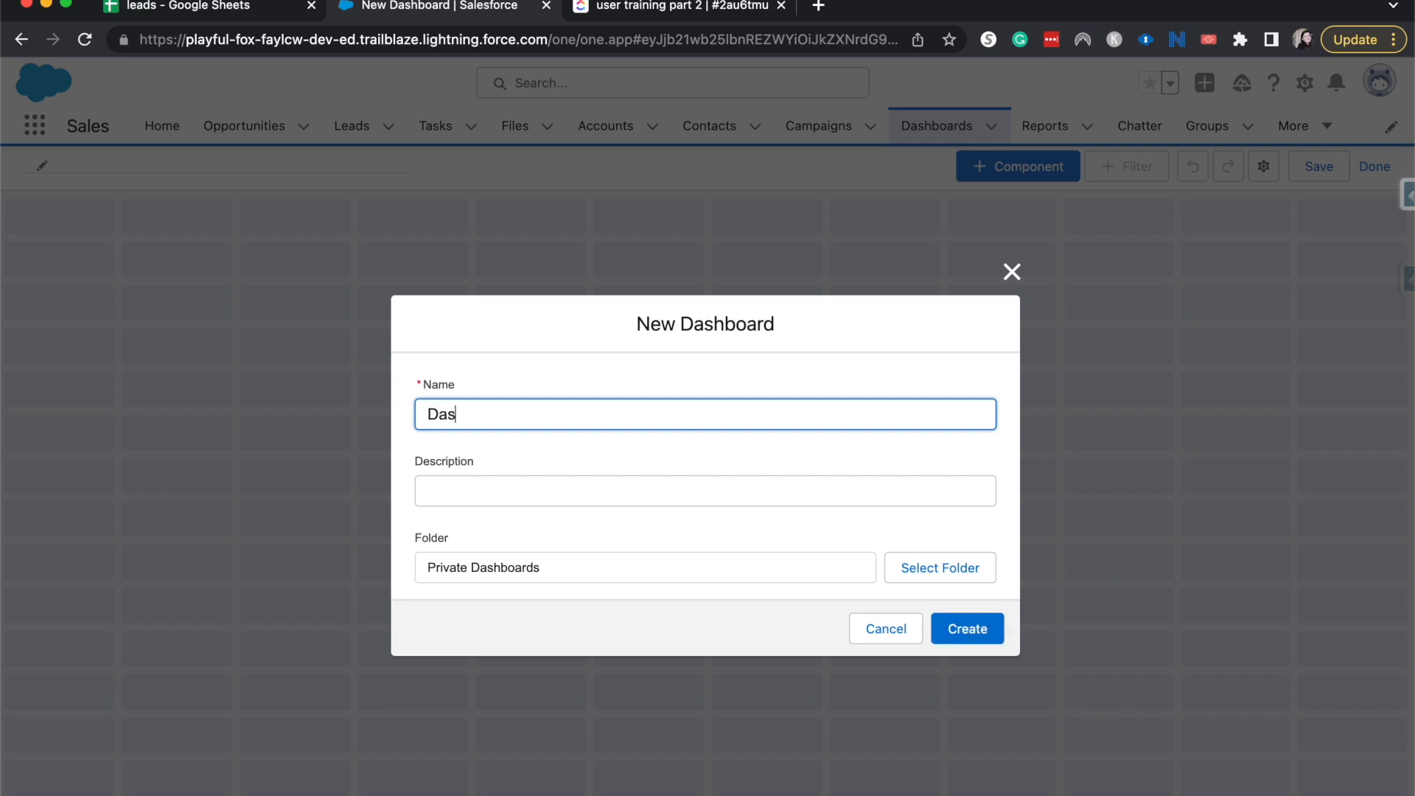
{"action": "type", "text": "hboa"}
{"action": "key", "text": "BackSpace"}
{"action": "type", "text": "oards example"}
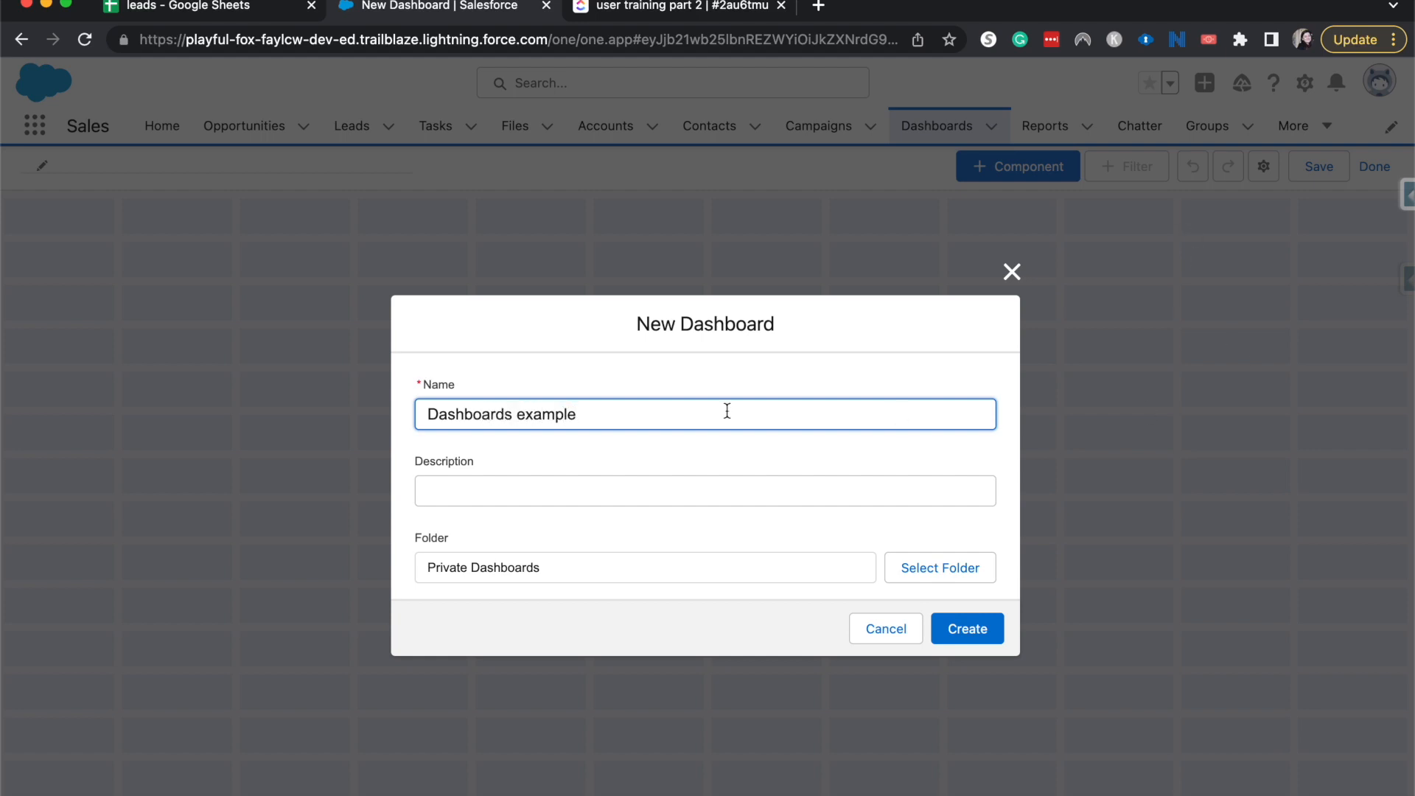
{"action": "left_click", "coordinate": [558, 499]}
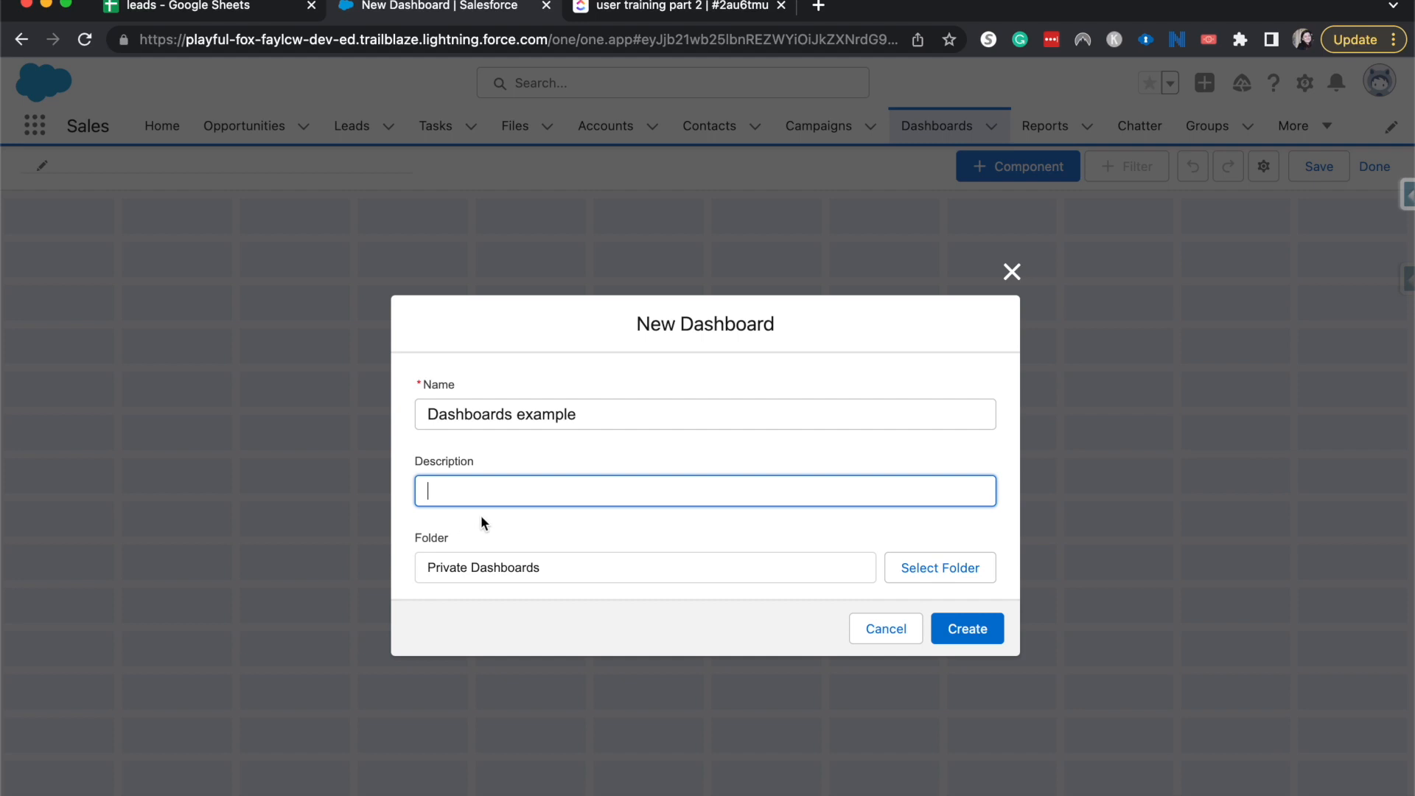
{"action": "left_click", "coordinate": [988, 632]}
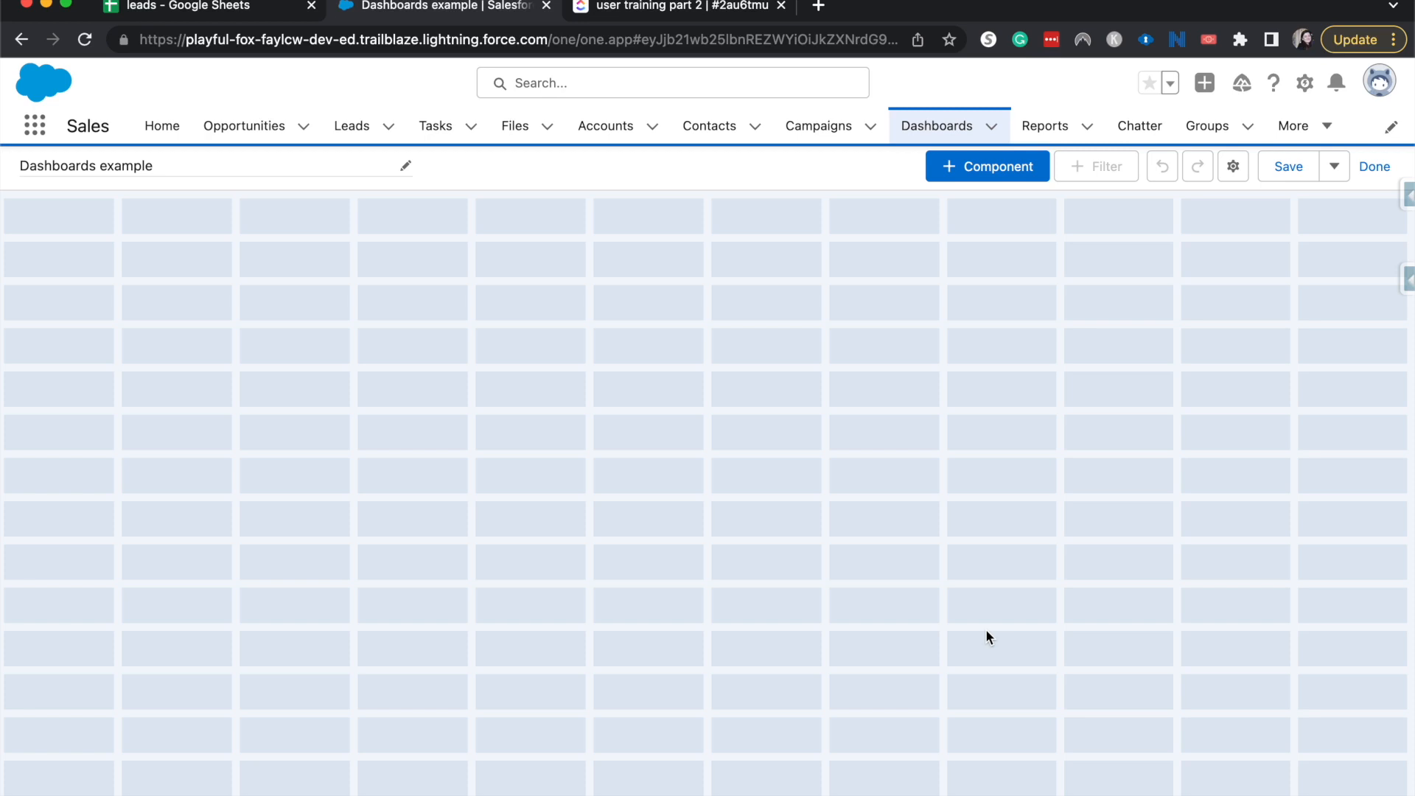
Start a dashboard component based on the Opportunity Example report and preview it as a Lightning Table.
{"action": "left_click", "coordinate": [973, 168]}
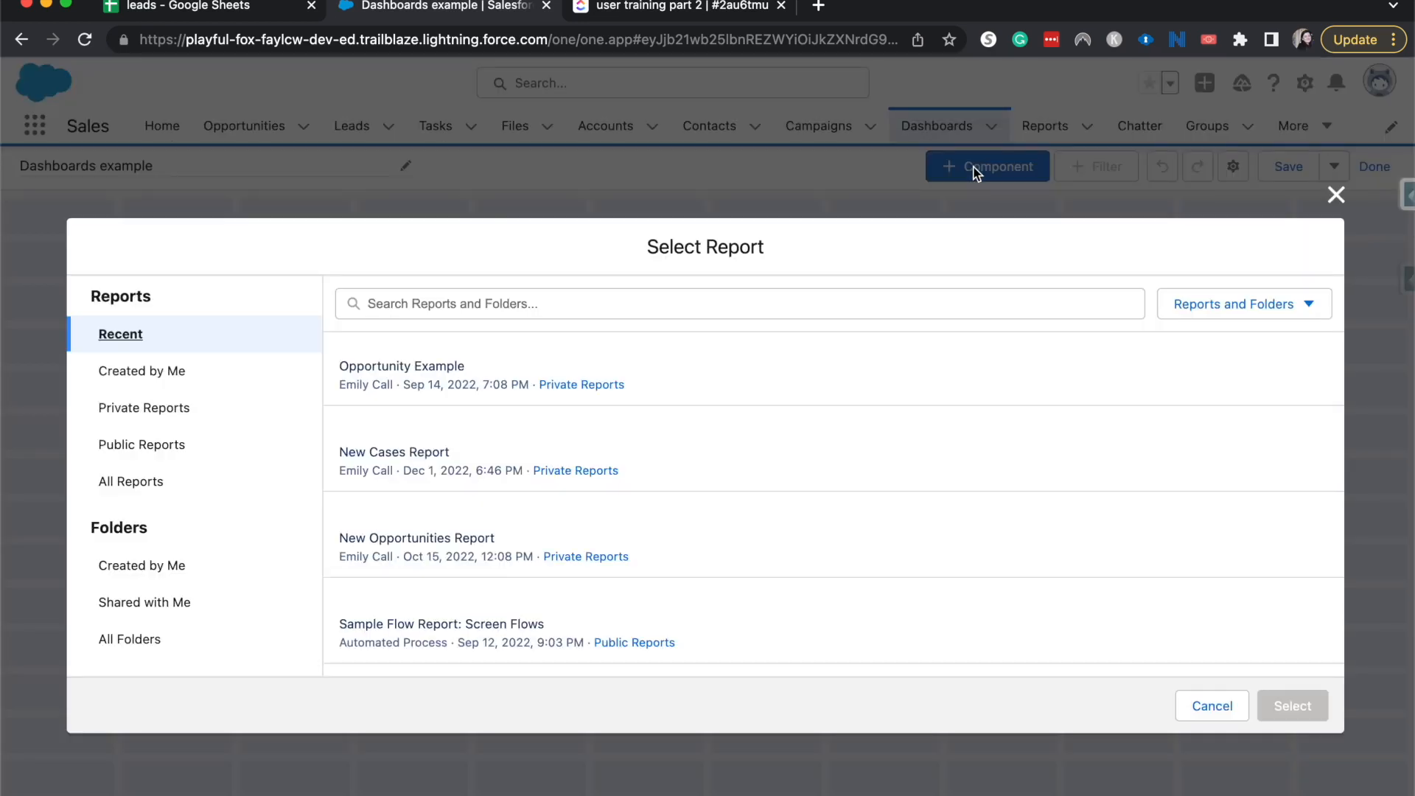
{"action": "left_click", "coordinate": [440, 372]}
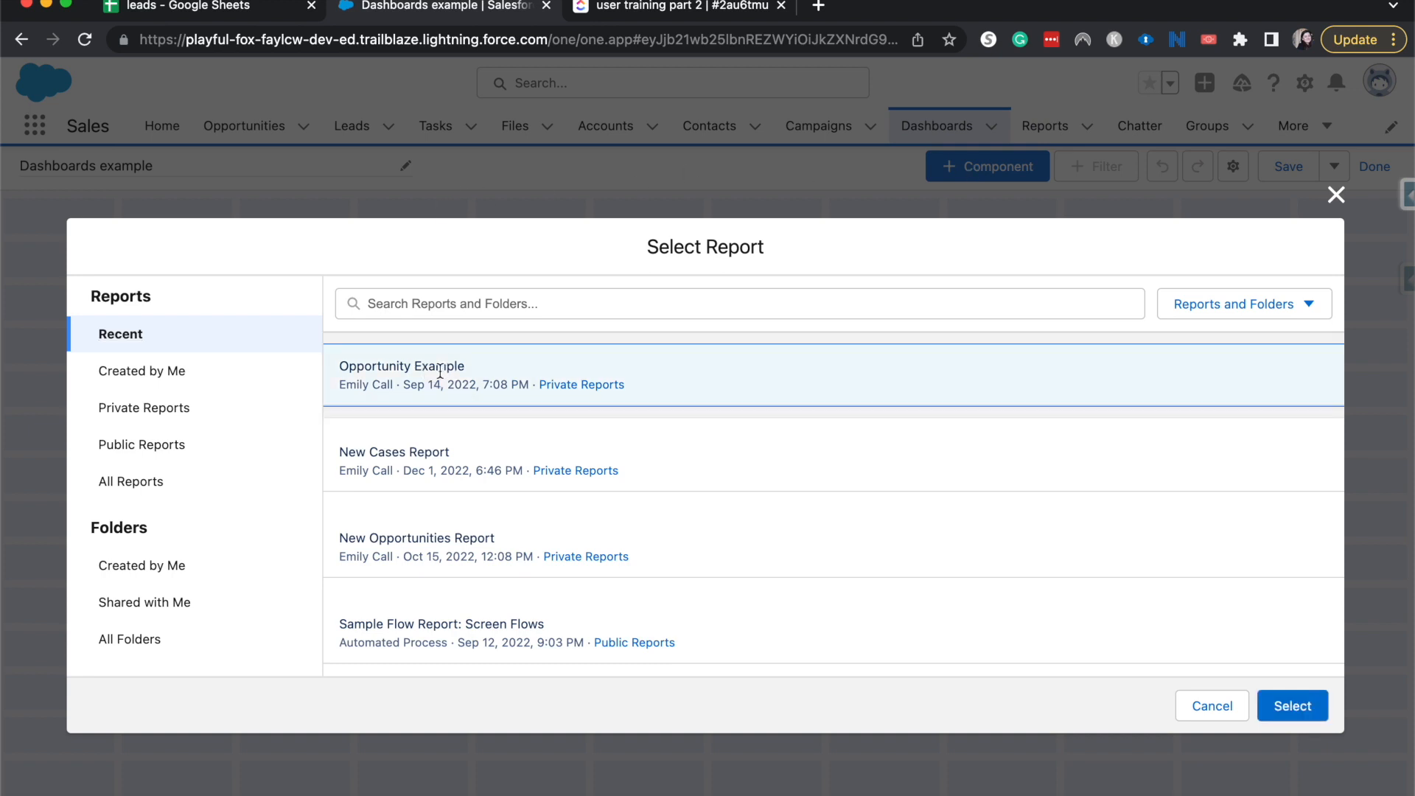
{"action": "left_click", "coordinate": [1292, 705]}
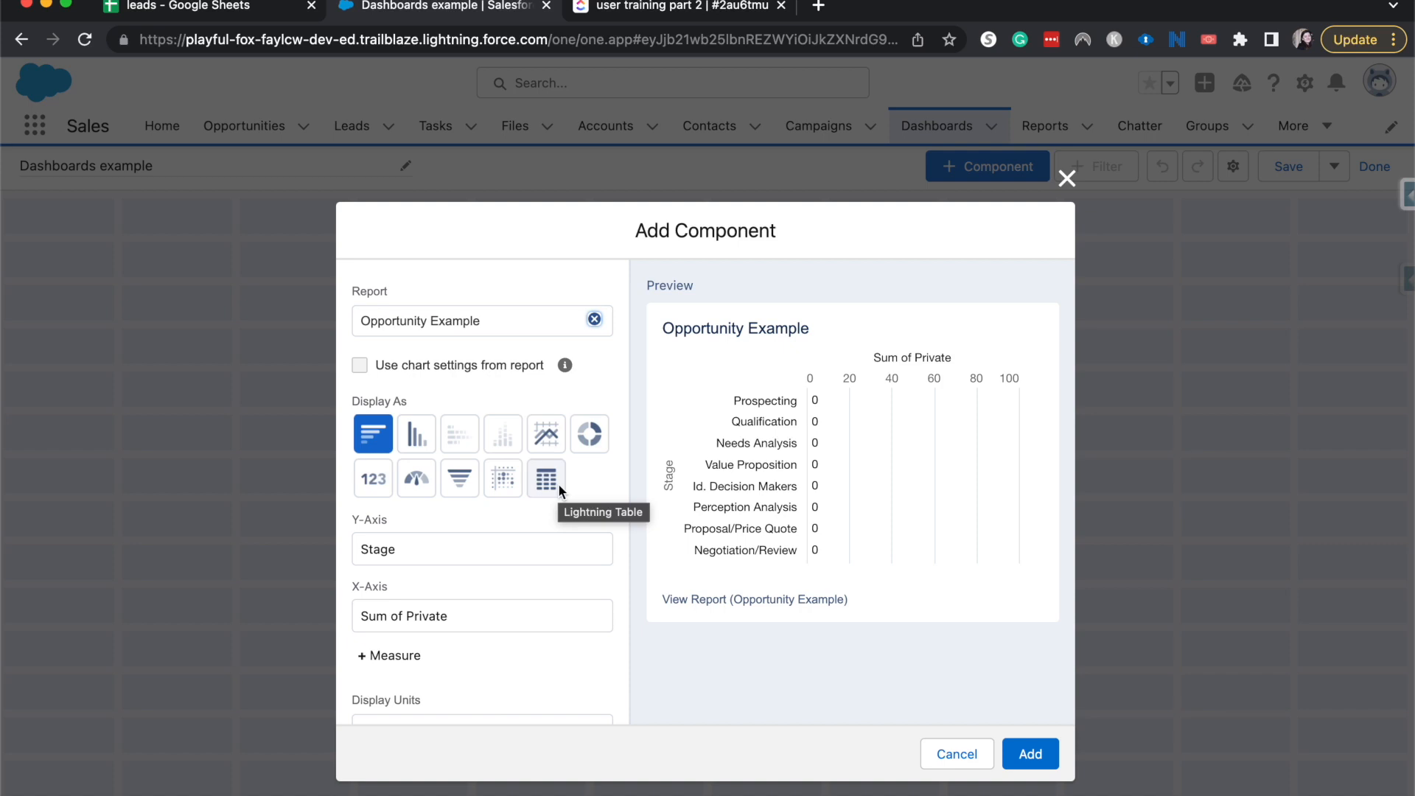
{"action": "left_click", "coordinate": [558, 490]}
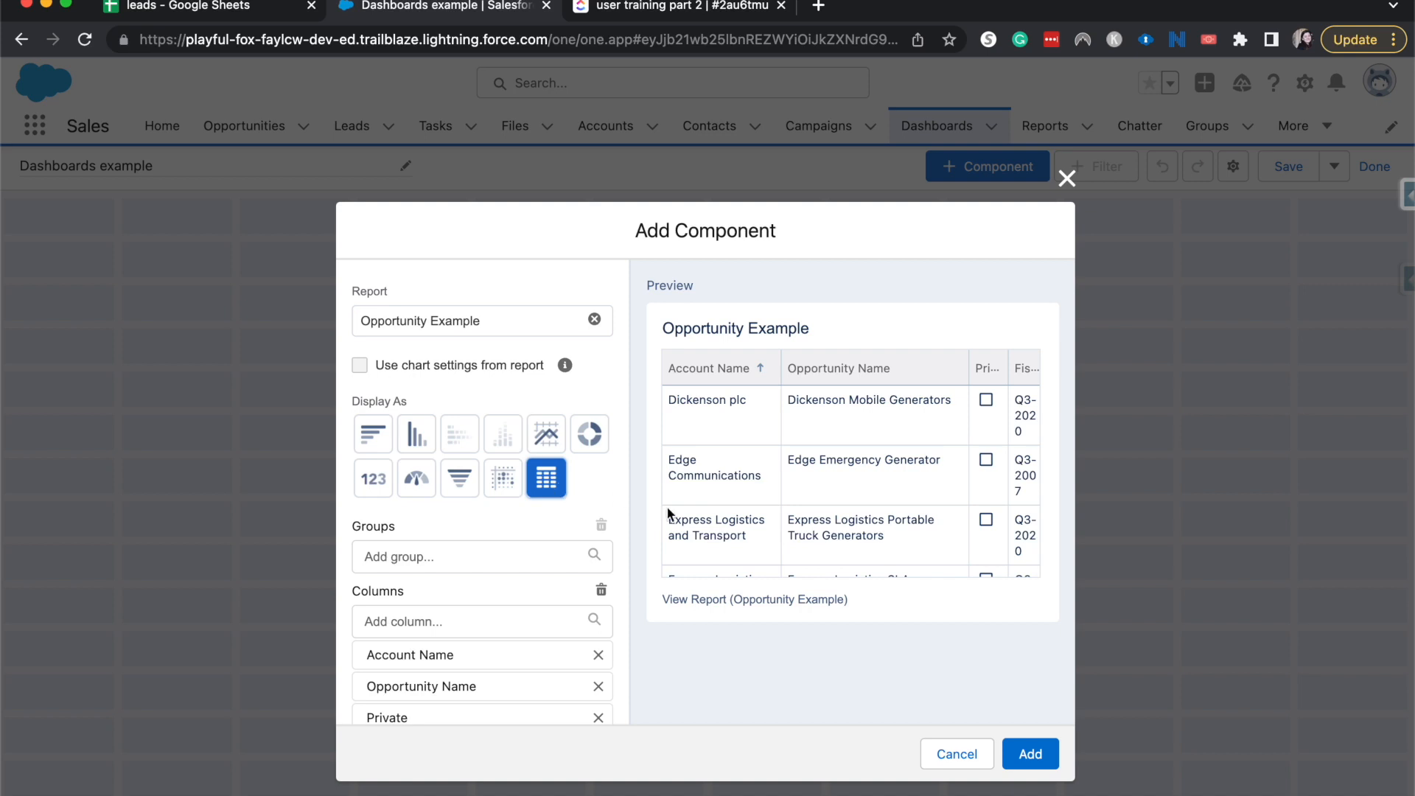
{"action": "scroll", "coordinate": [759, 525], "scroll_direction": "down", "scroll_amount": 10}
{"action": "scroll", "coordinate": [761, 528], "scroll_direction": "down", "scroll_amount": 3}
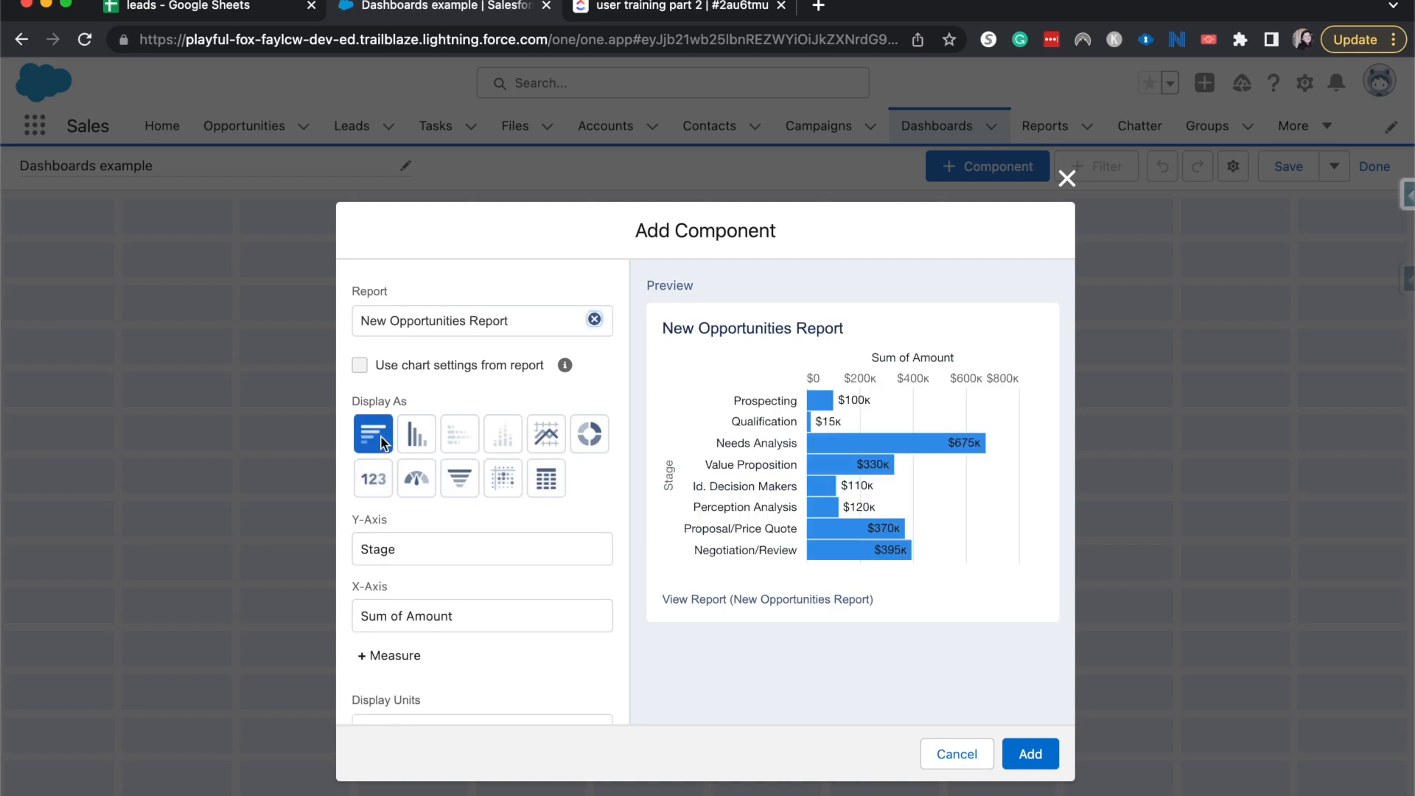
Preview the New Opportunities Report component as a gauge and as a metric, and examine the metric's range colours.
{"action": "left_click", "coordinate": [420, 478]}
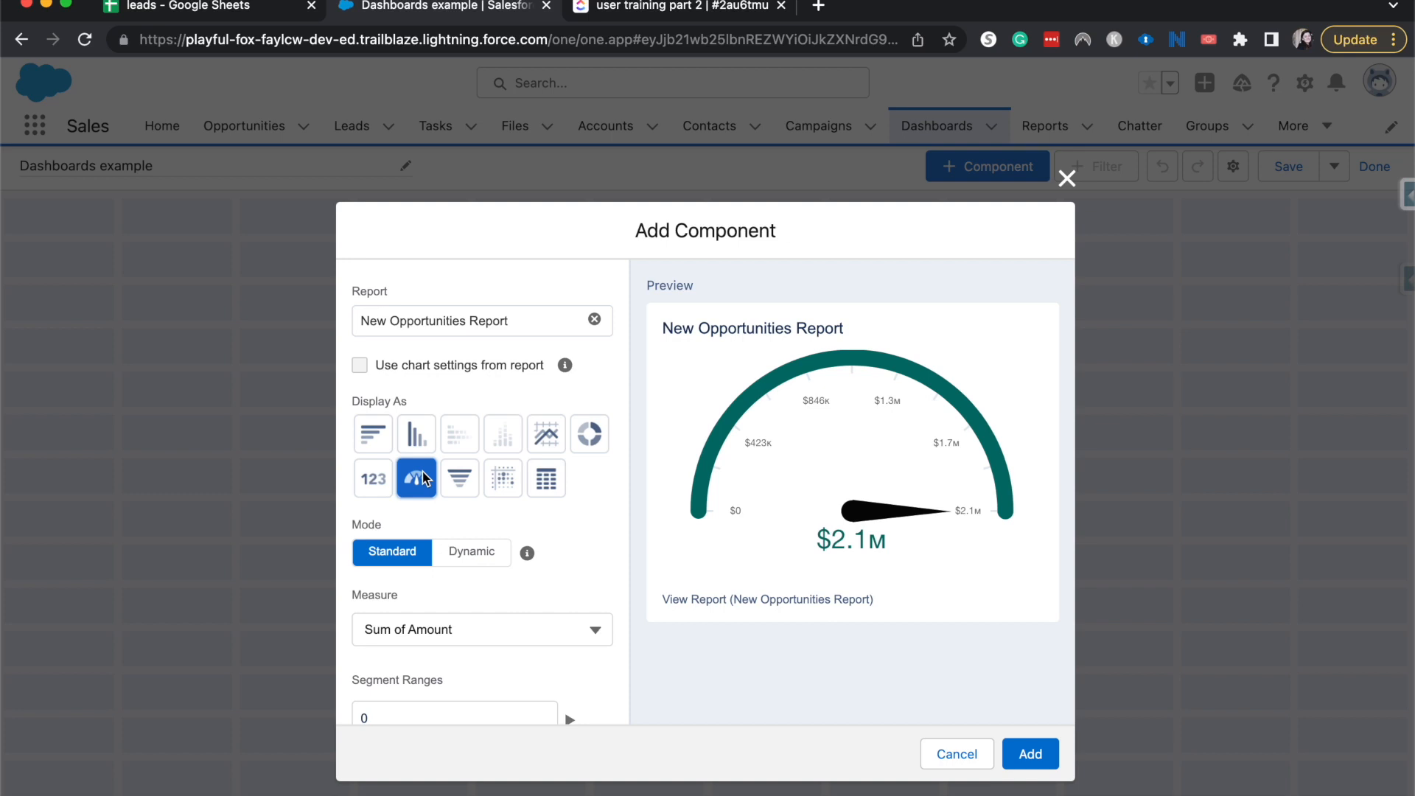
{"action": "left_click", "coordinate": [388, 480]}
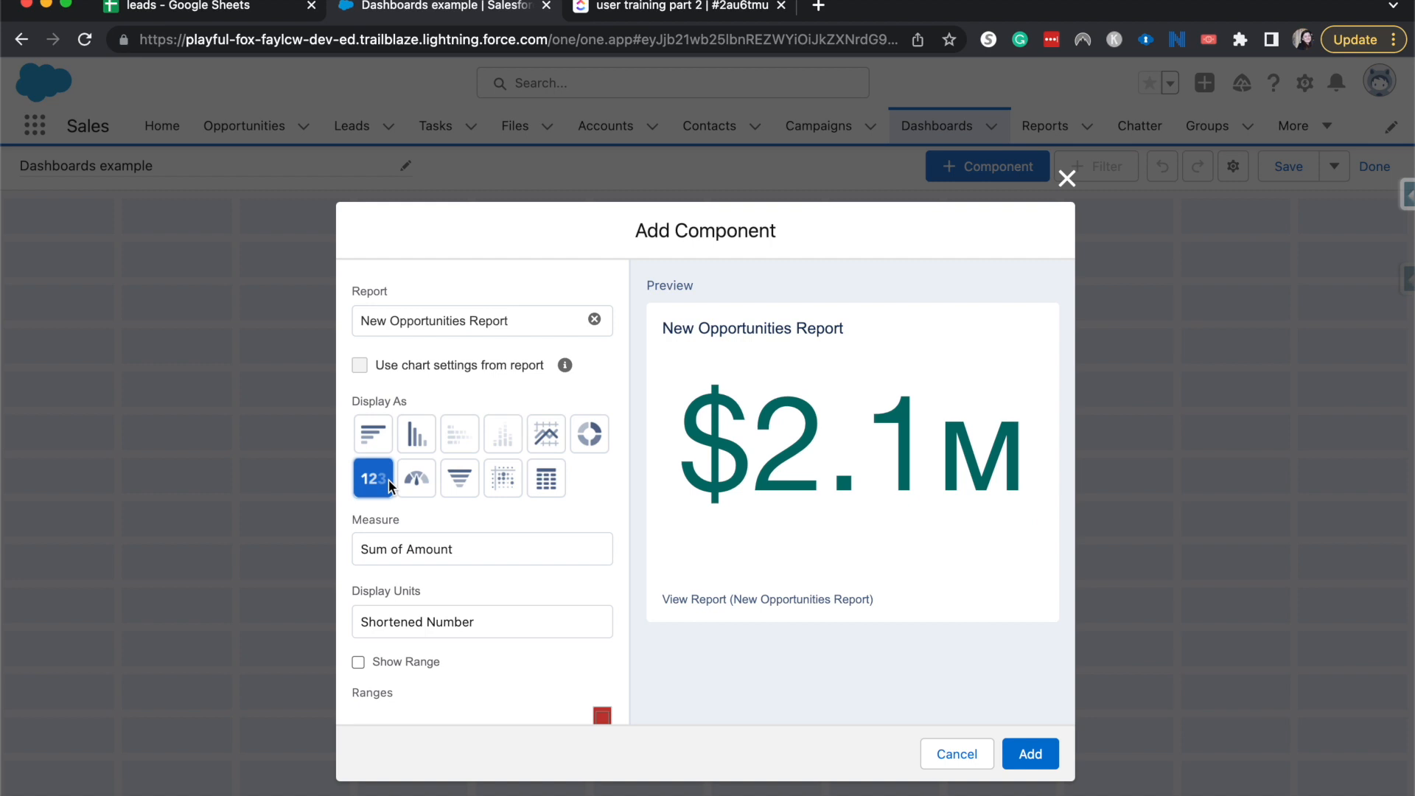
{"action": "scroll", "coordinate": [463, 696], "scroll_direction": "down", "scroll_amount": 5}
{"action": "scroll", "coordinate": [463, 703], "scroll_direction": "down", "scroll_amount": 1}
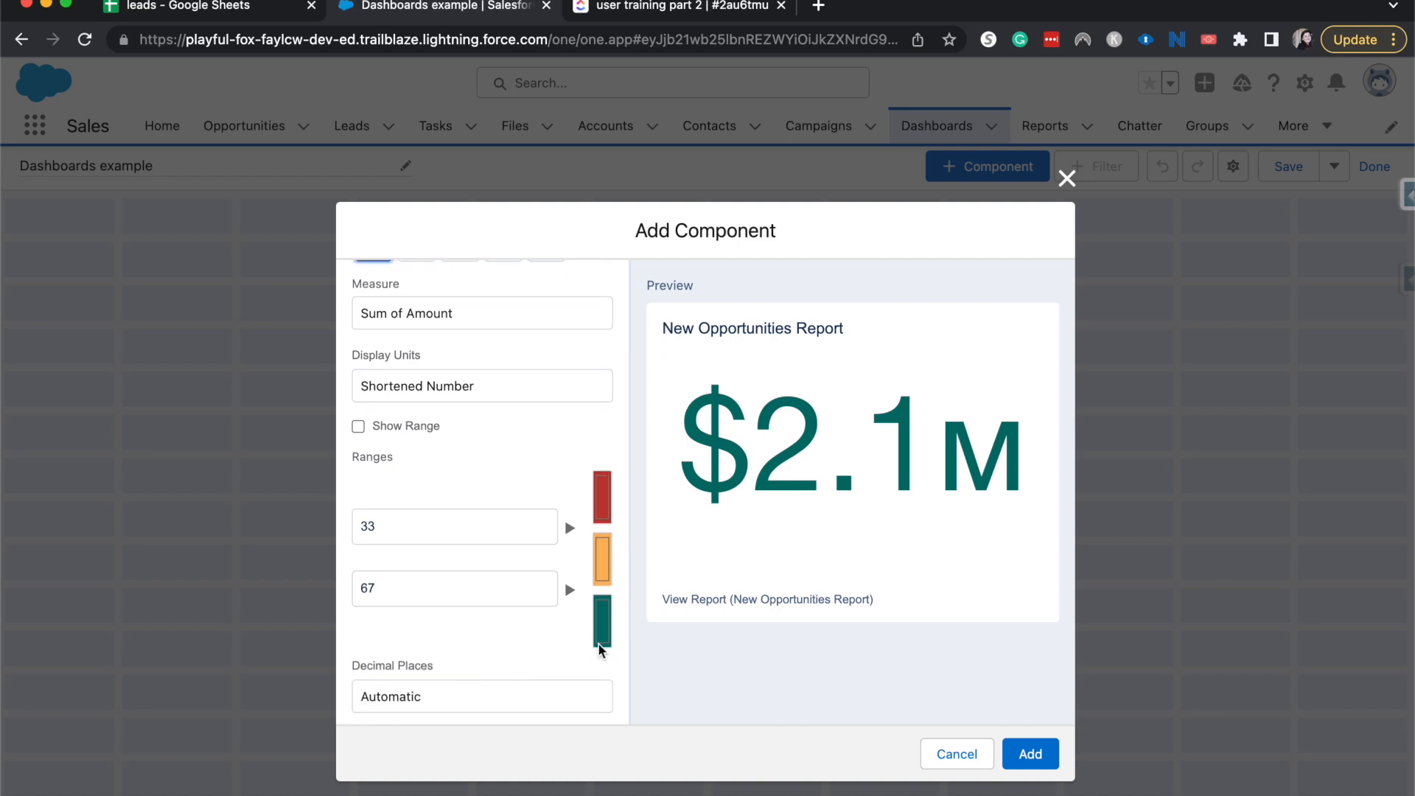
{"action": "left_click", "coordinate": [604, 617]}
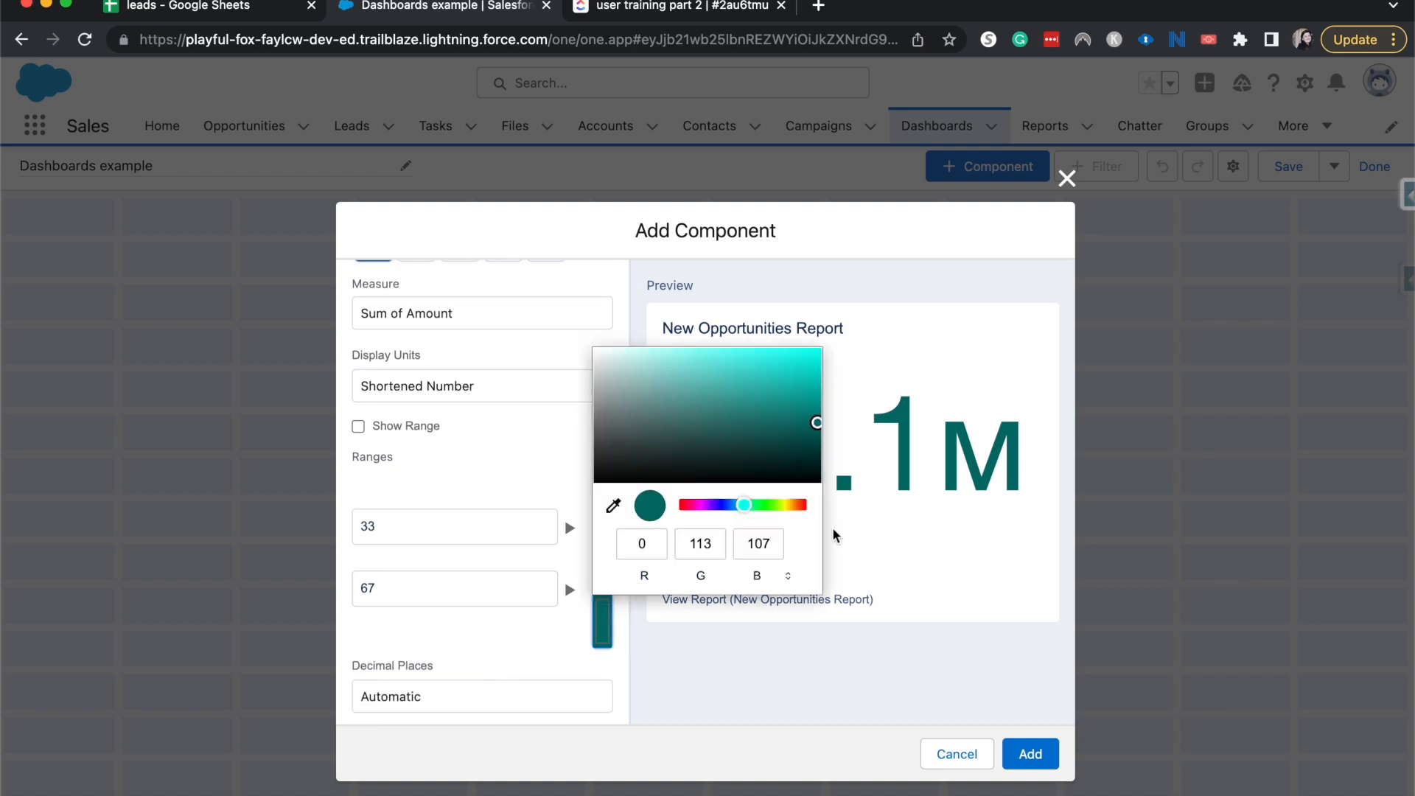
{"action": "left_click", "coordinate": [553, 672]}
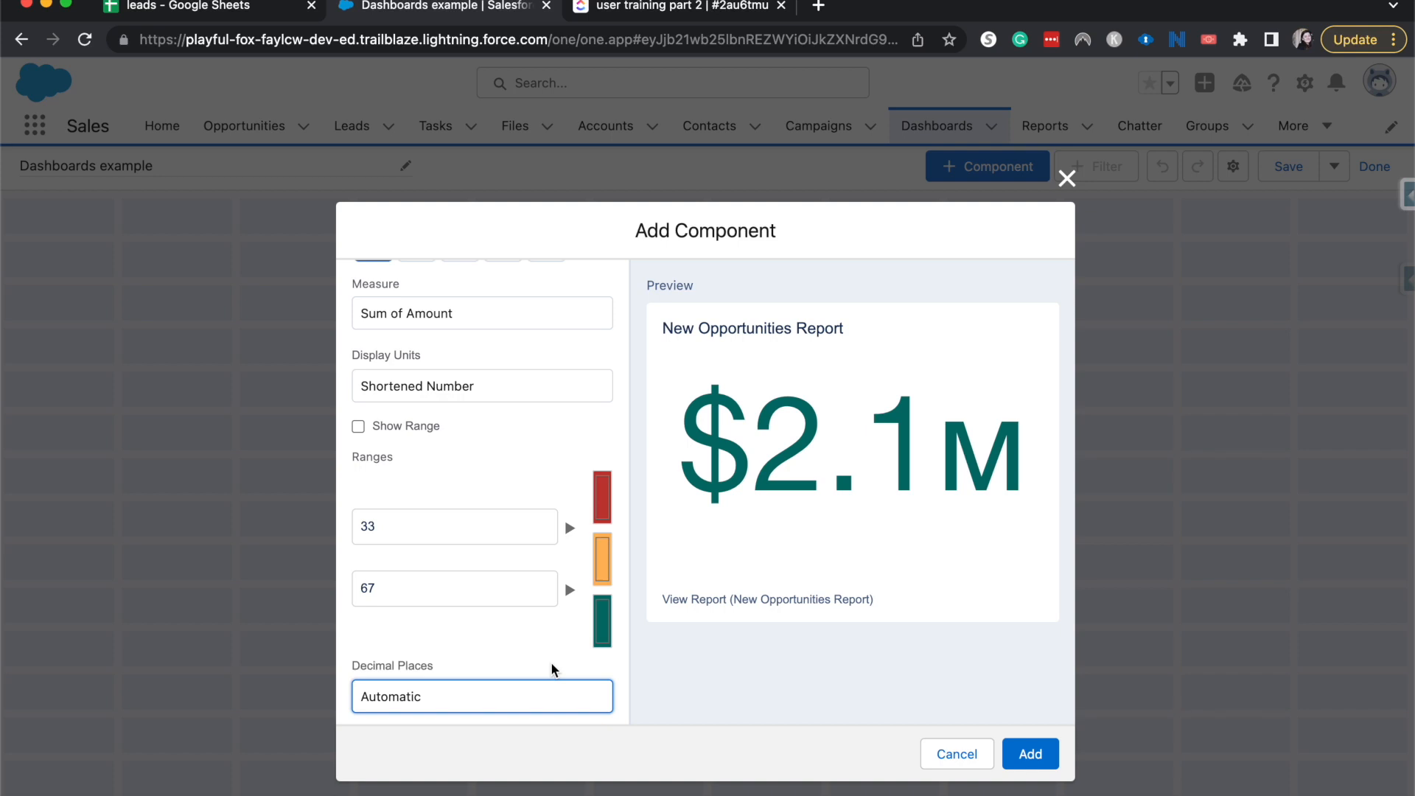
{"action": "scroll", "coordinate": [553, 669], "scroll_direction": "up", "scroll_amount": 4}
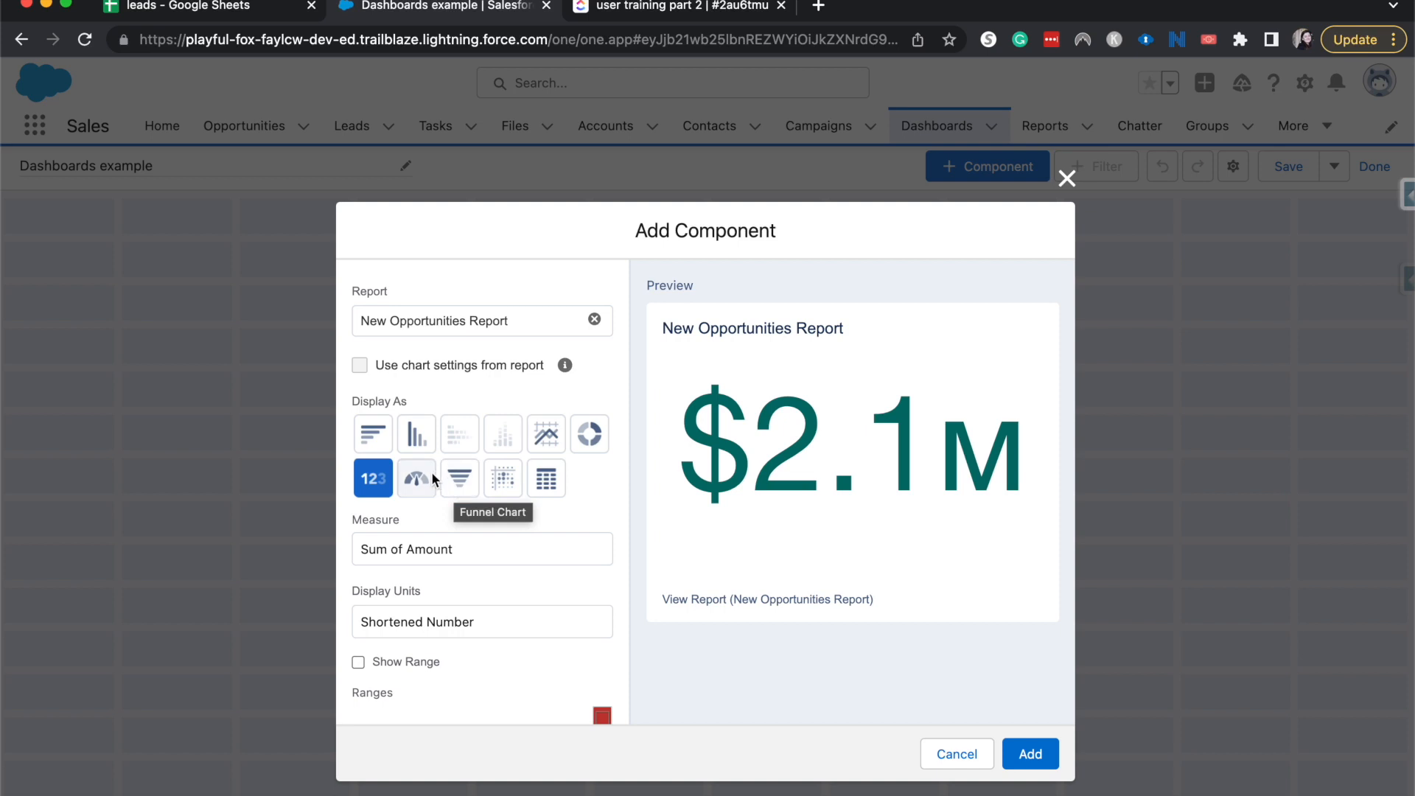
Try the scatter and line displays for the New Opportunities Report component, choose the column chart and add it to the dashboard.
{"action": "left_click", "coordinate": [512, 484]}
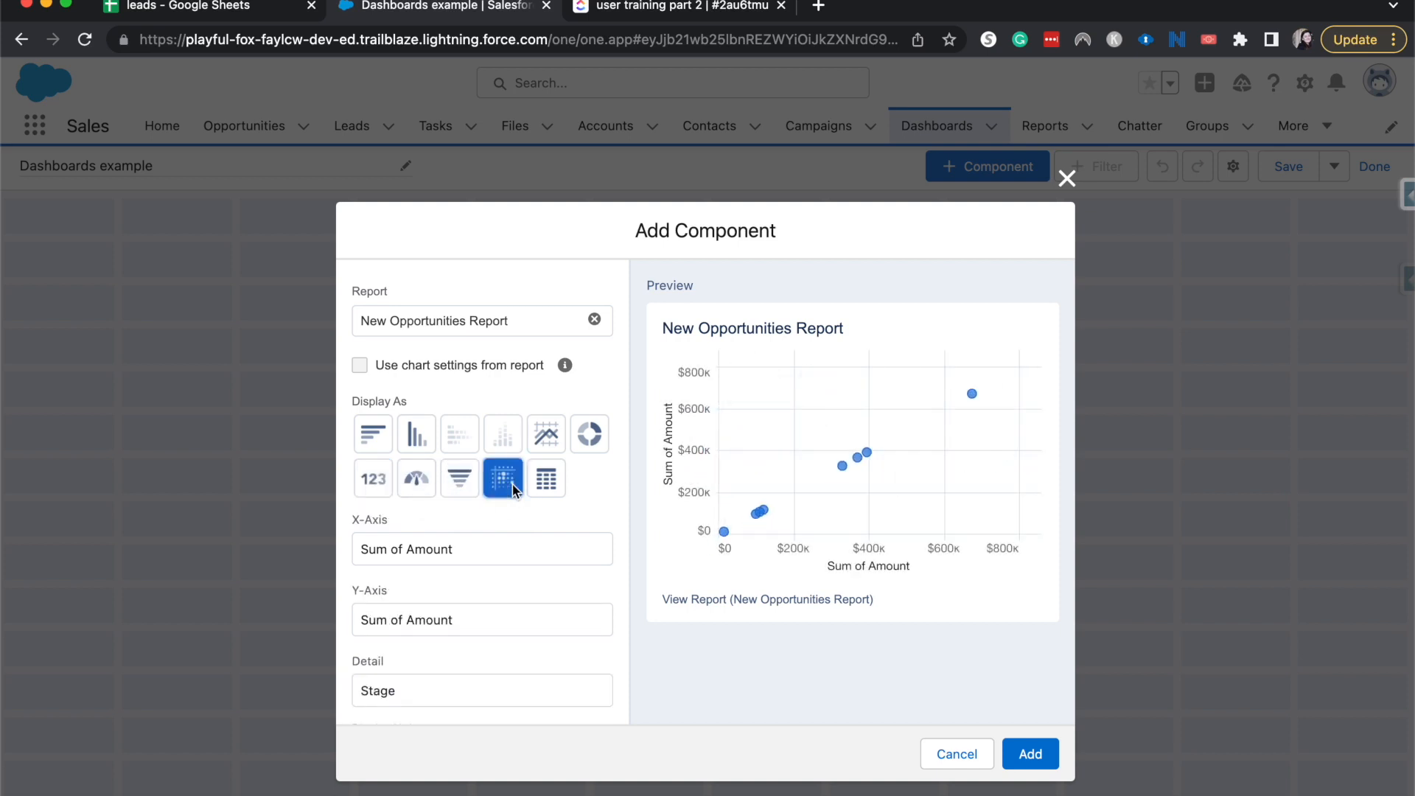
{"action": "left_click", "coordinate": [543, 437]}
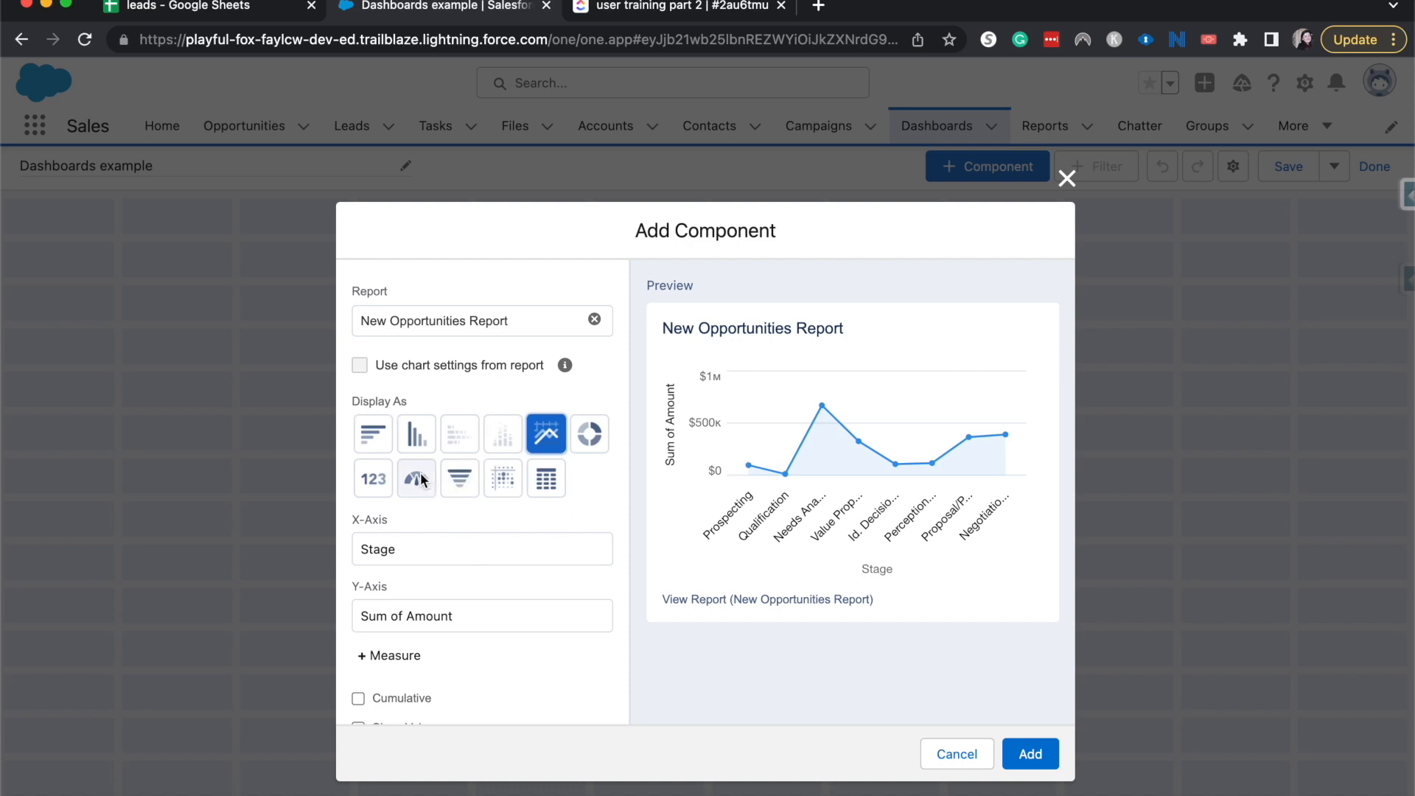
{"action": "left_click", "coordinate": [416, 435]}
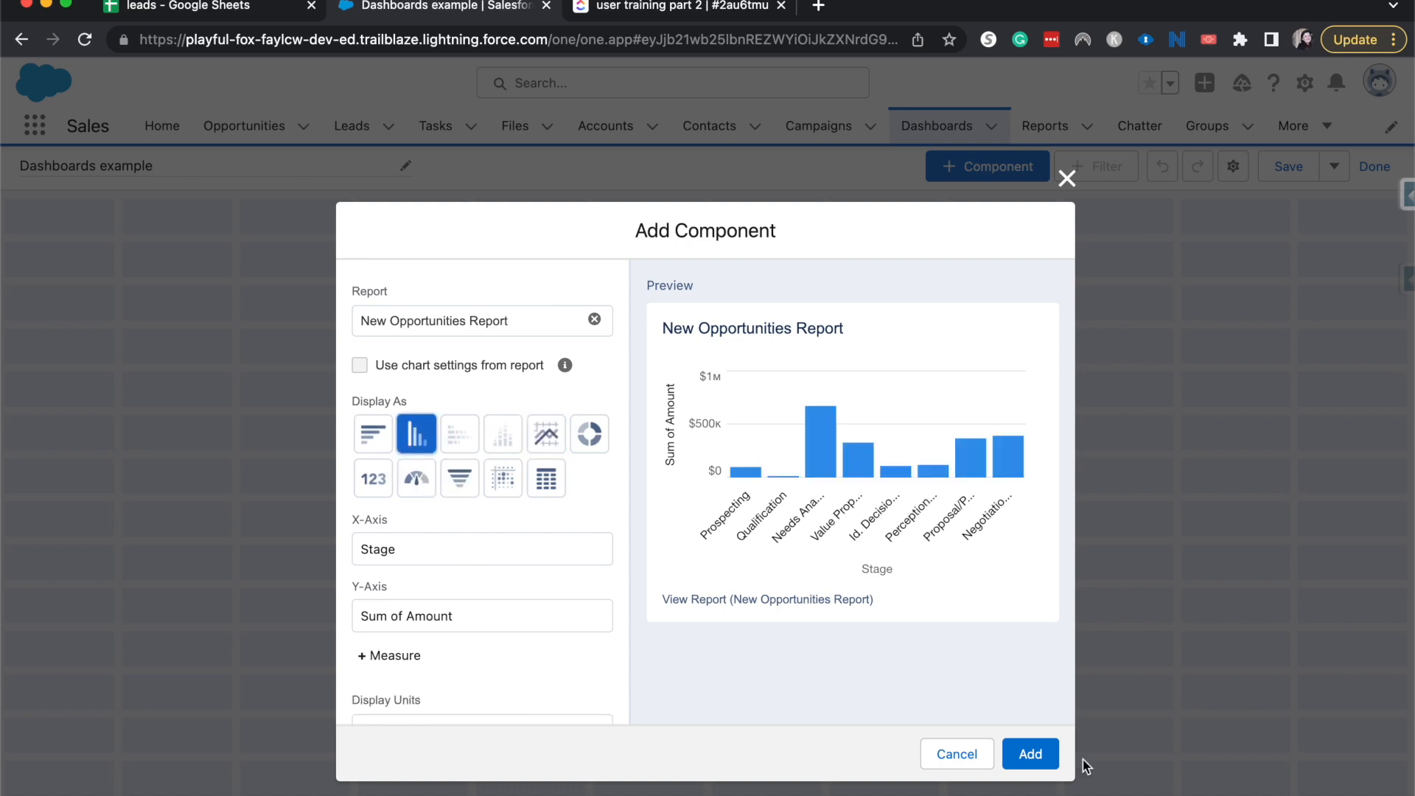
{"action": "left_click", "coordinate": [1024, 753]}
Resize the New Opportunities Report component to three grid columns wide and move it to grid columns seven to nine in the first row.
{"action": "left_click", "coordinate": [385, 475]}
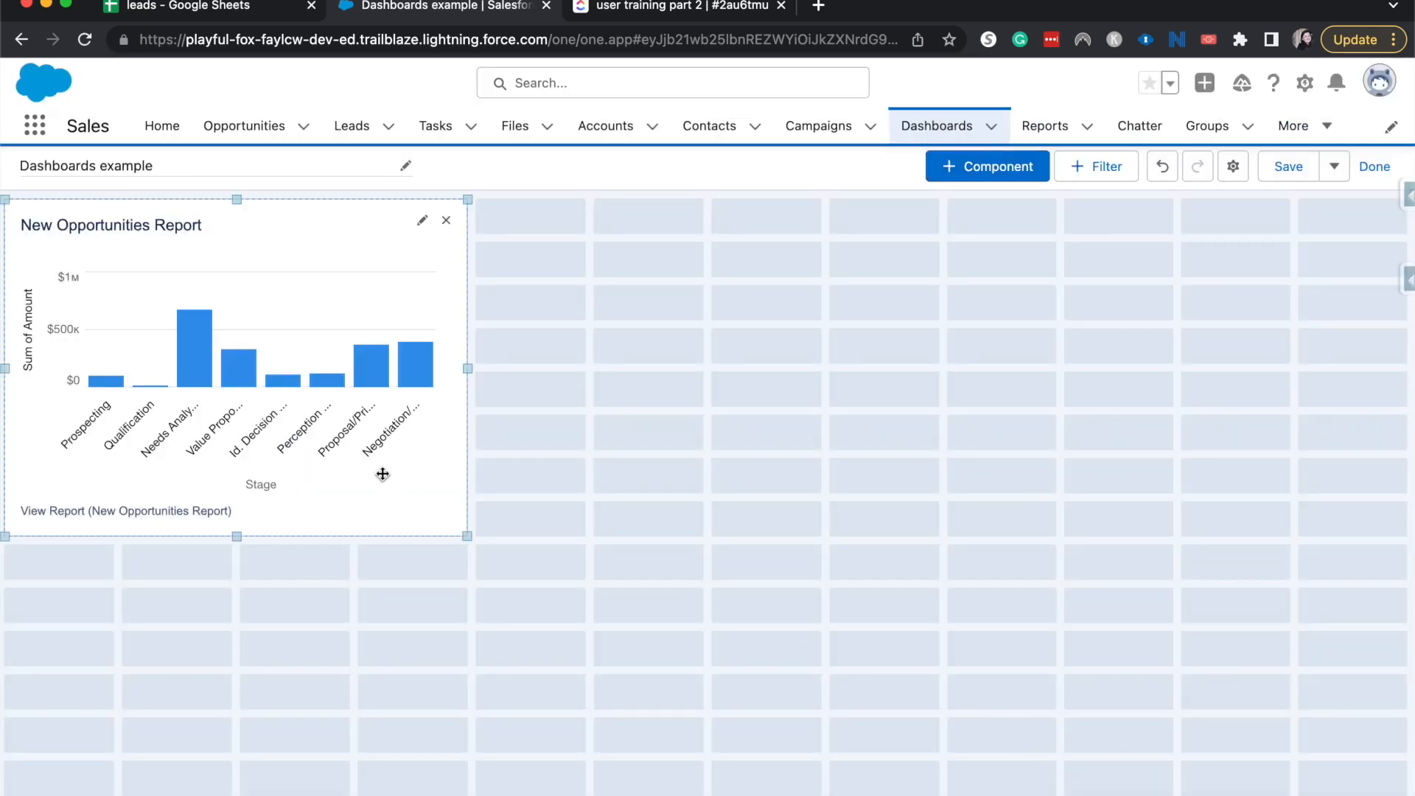
{"action": "left_click_drag", "start_coordinate": [466, 534], "coordinate": [789, 714]}
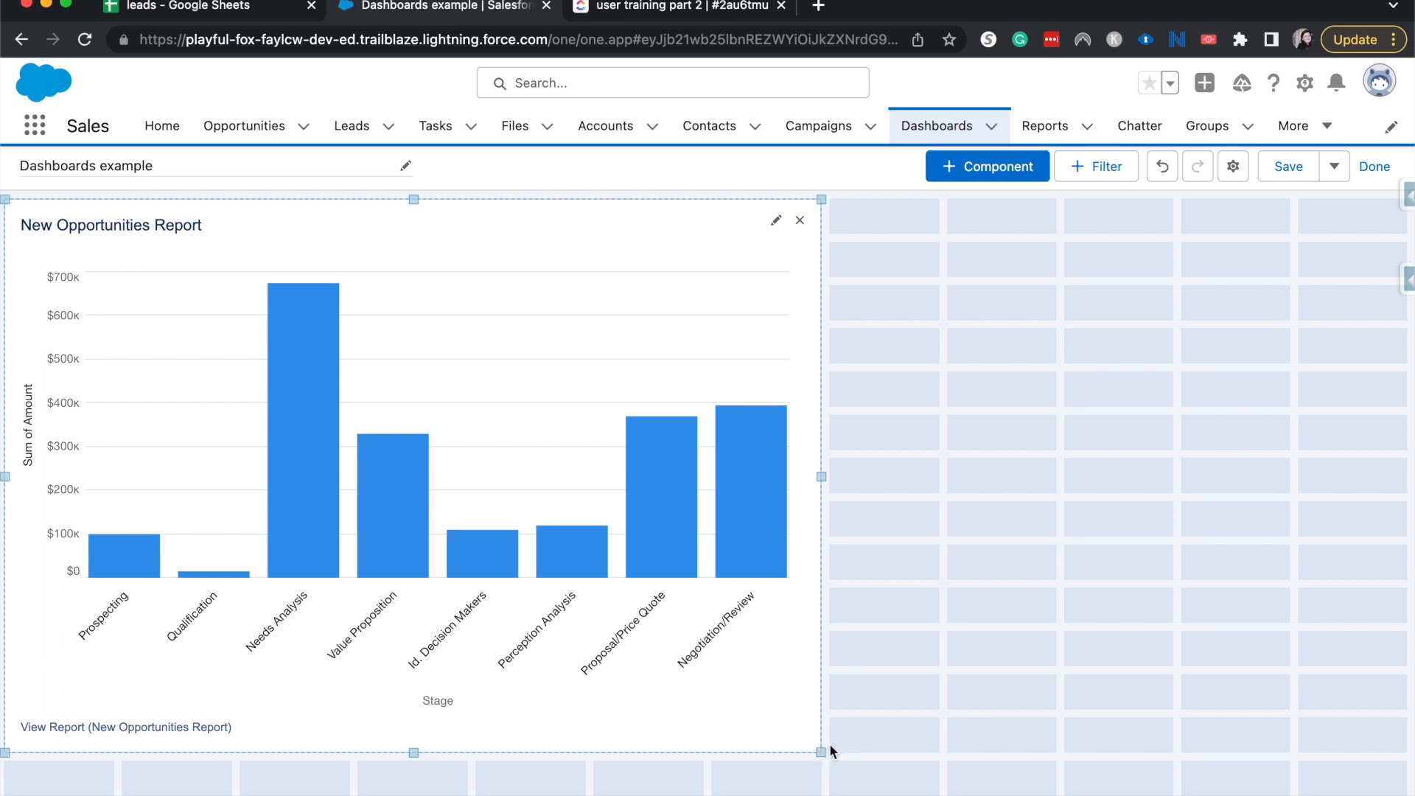
{"action": "left_click_drag", "start_coordinate": [825, 744], "coordinate": [351, 511]}
{"action": "left_click_drag", "start_coordinate": [232, 251], "coordinate": [477, 354]}
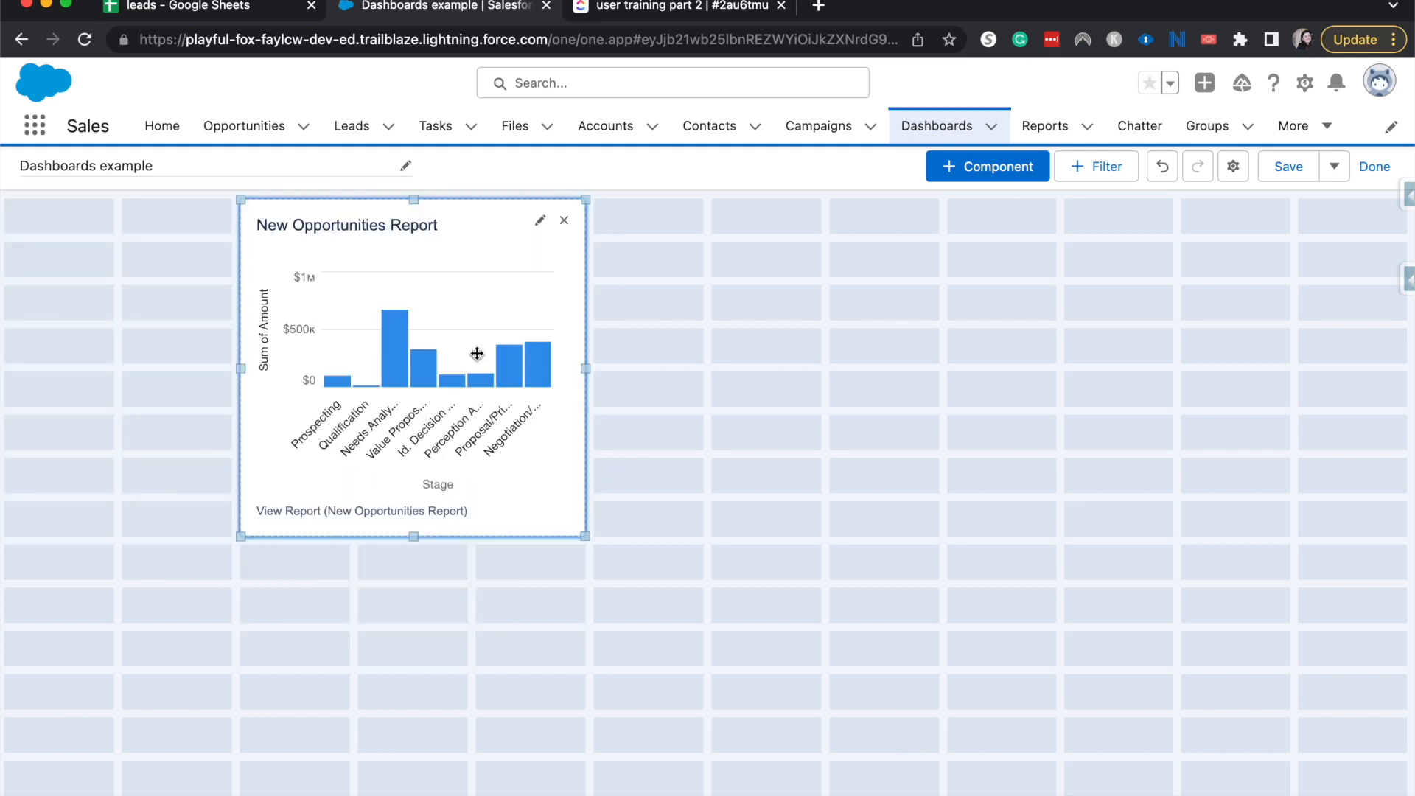
{"action": "left_click_drag", "start_coordinate": [490, 256], "coordinate": [859, 275]}
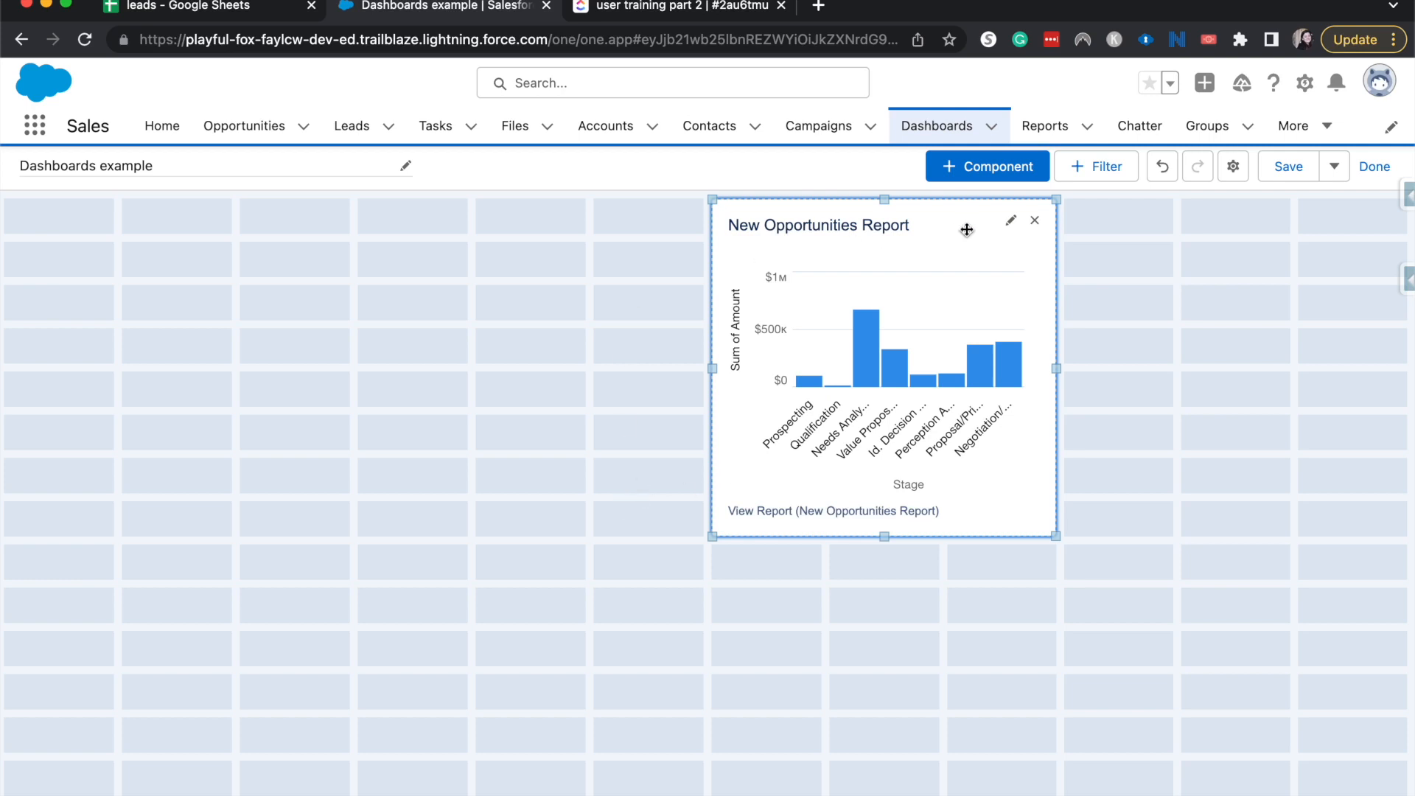
Add a metric component from the New Cases Report, showing Average Age as a shortened number.
{"action": "left_click", "coordinate": [941, 166]}
{"action": "left_click", "coordinate": [443, 472]}
{"action": "left_click", "coordinate": [1291, 706]}
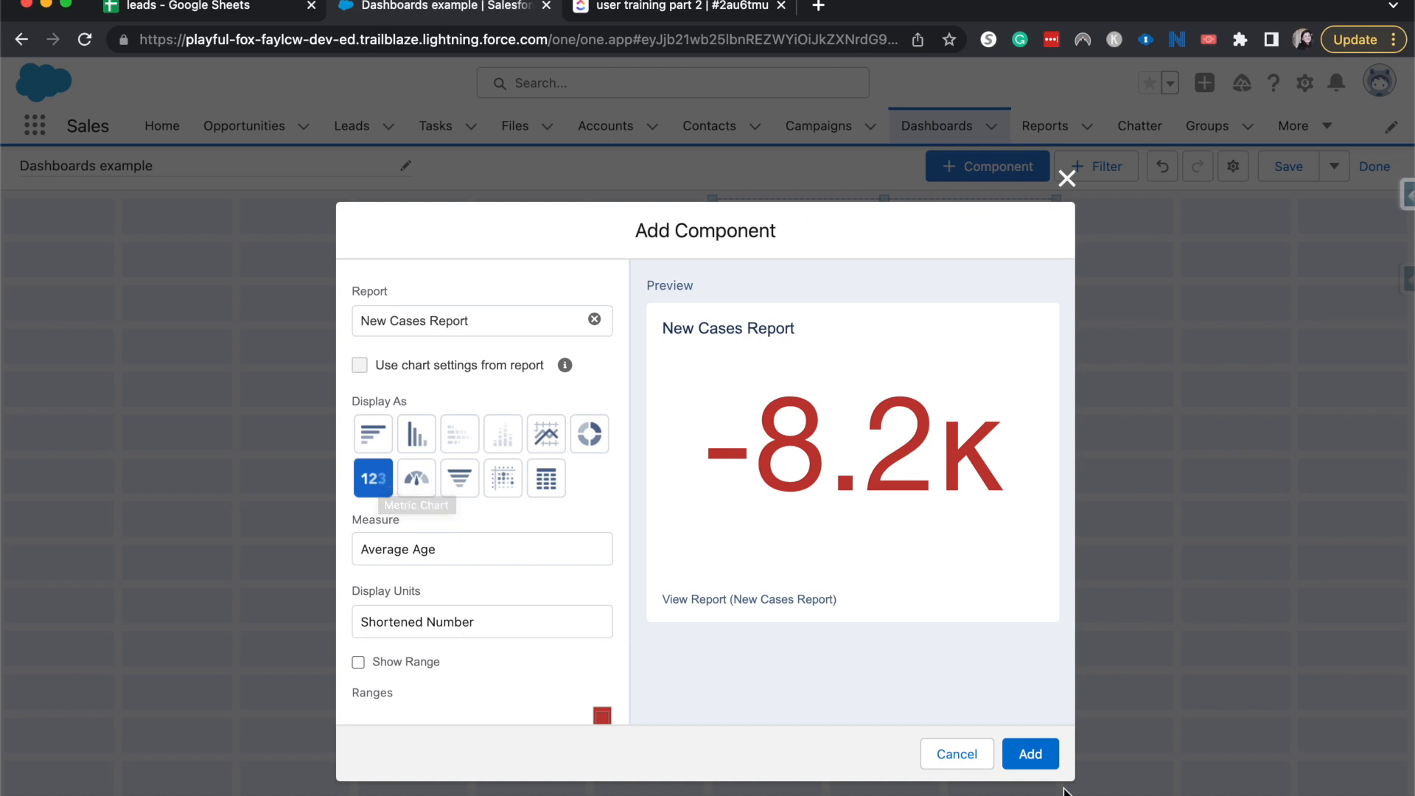
{"action": "left_click", "coordinate": [1031, 755]}
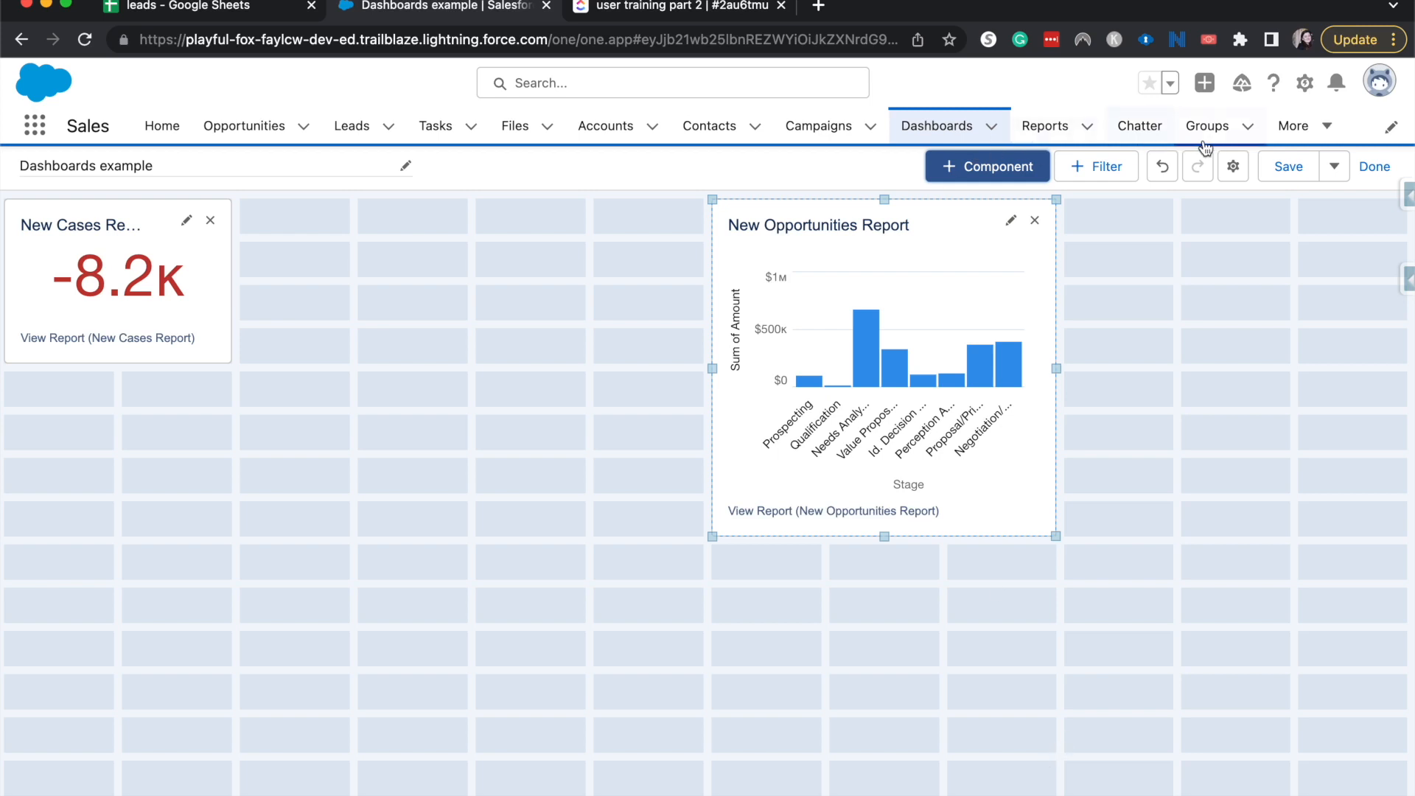
Save the dashboard, finish editing and open the New Cases Report from its dashboard component to review its cases.
{"action": "left_click", "coordinate": [1289, 168]}
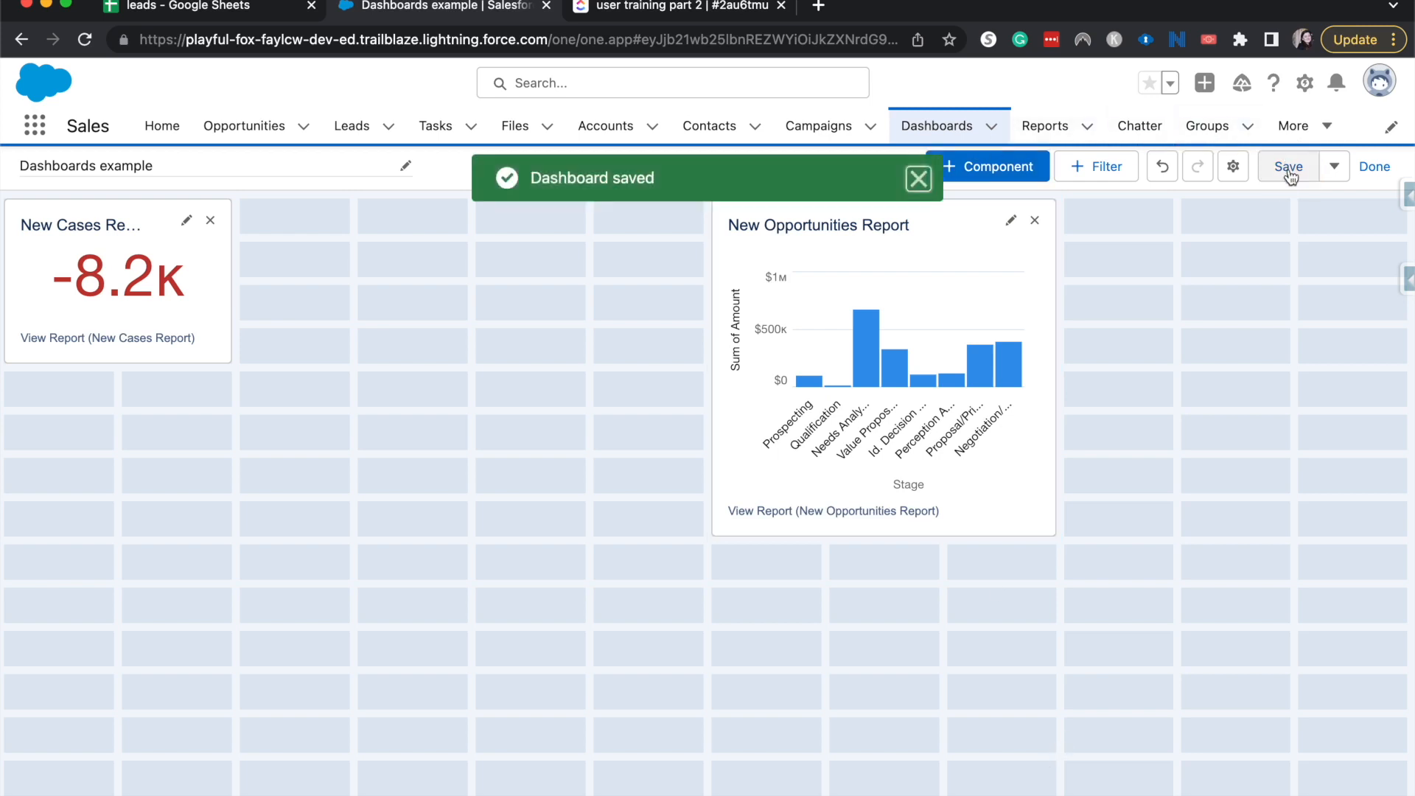
{"action": "left_click", "coordinate": [1366, 163]}
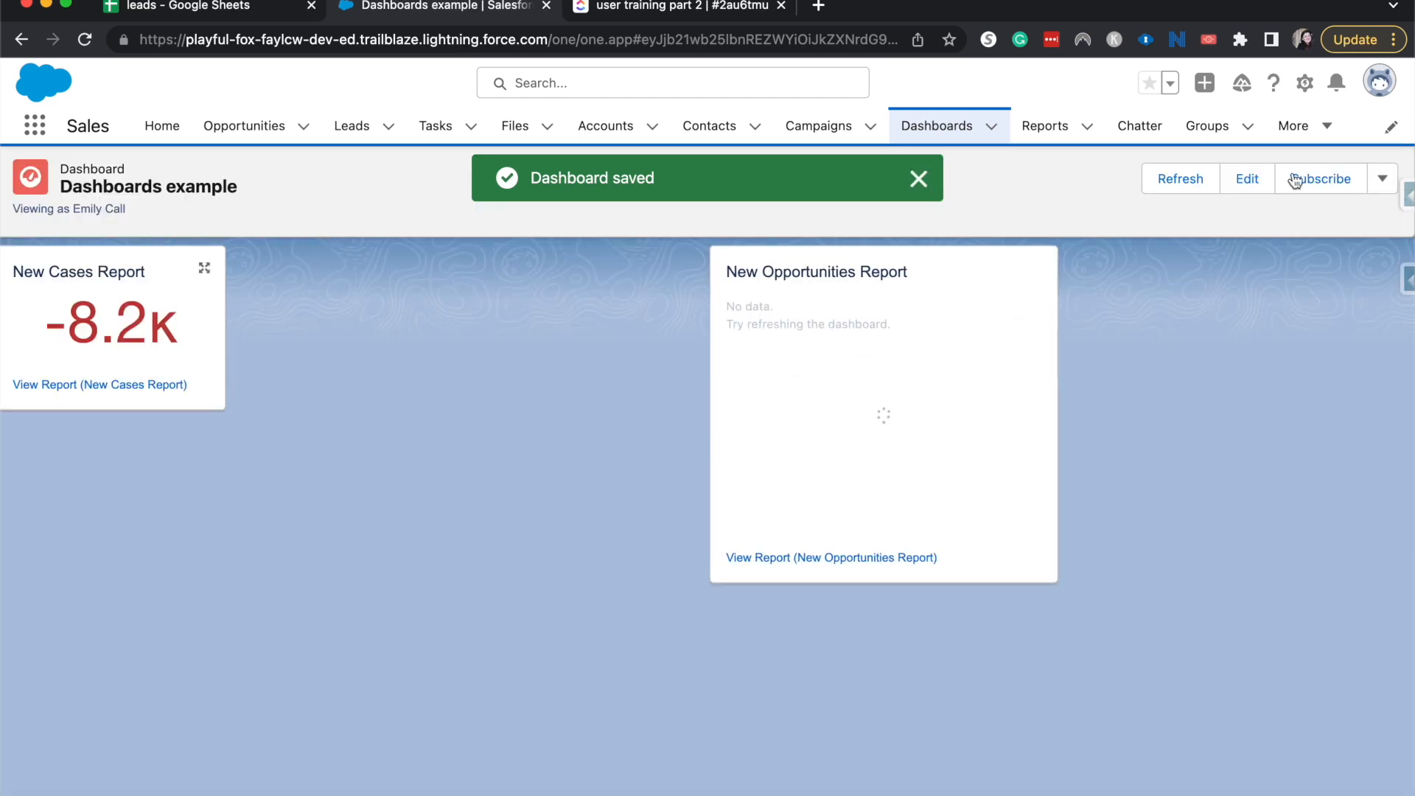
{"action": "left_click", "coordinate": [66, 383]}
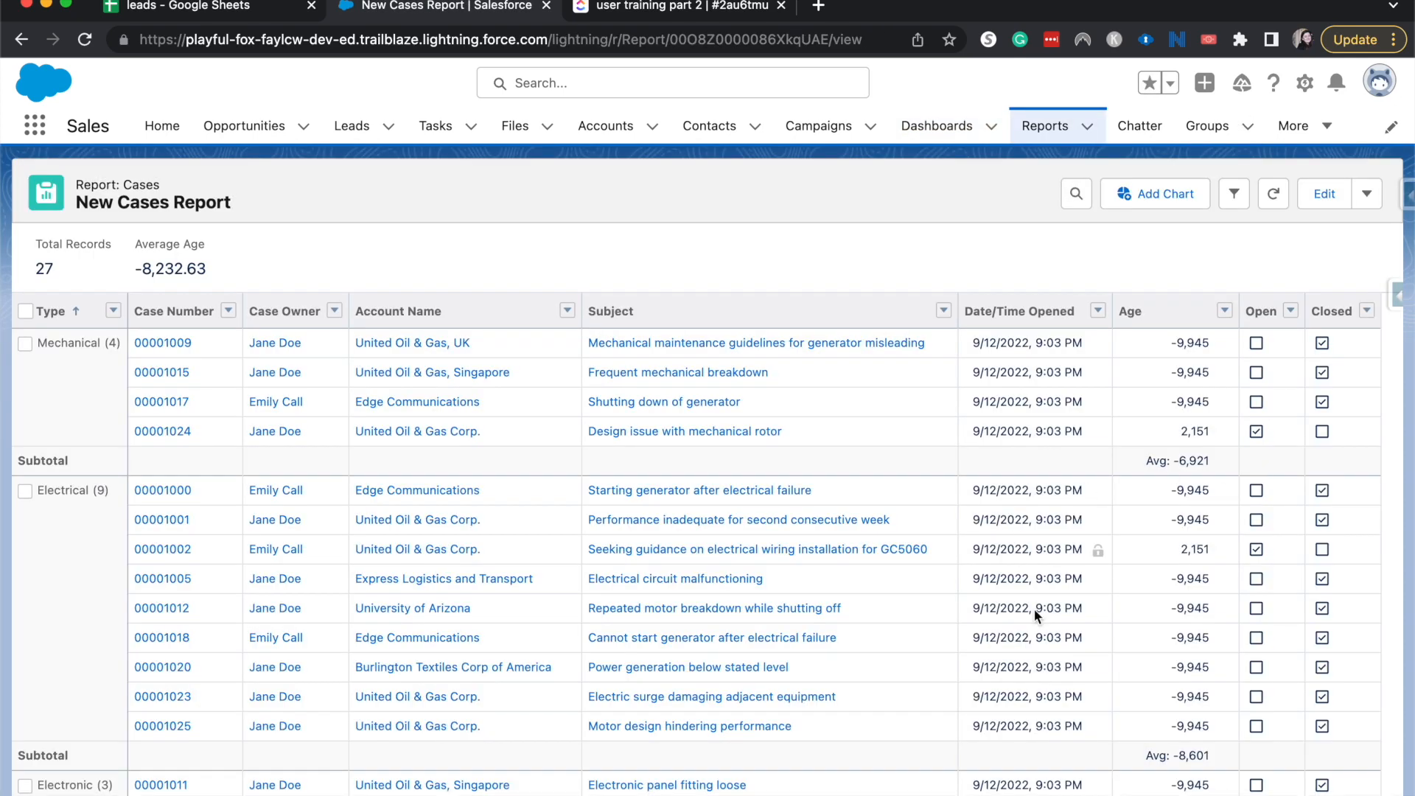
{"action": "scroll", "coordinate": [1163, 471], "scroll_direction": "down", "scroll_amount": 6}
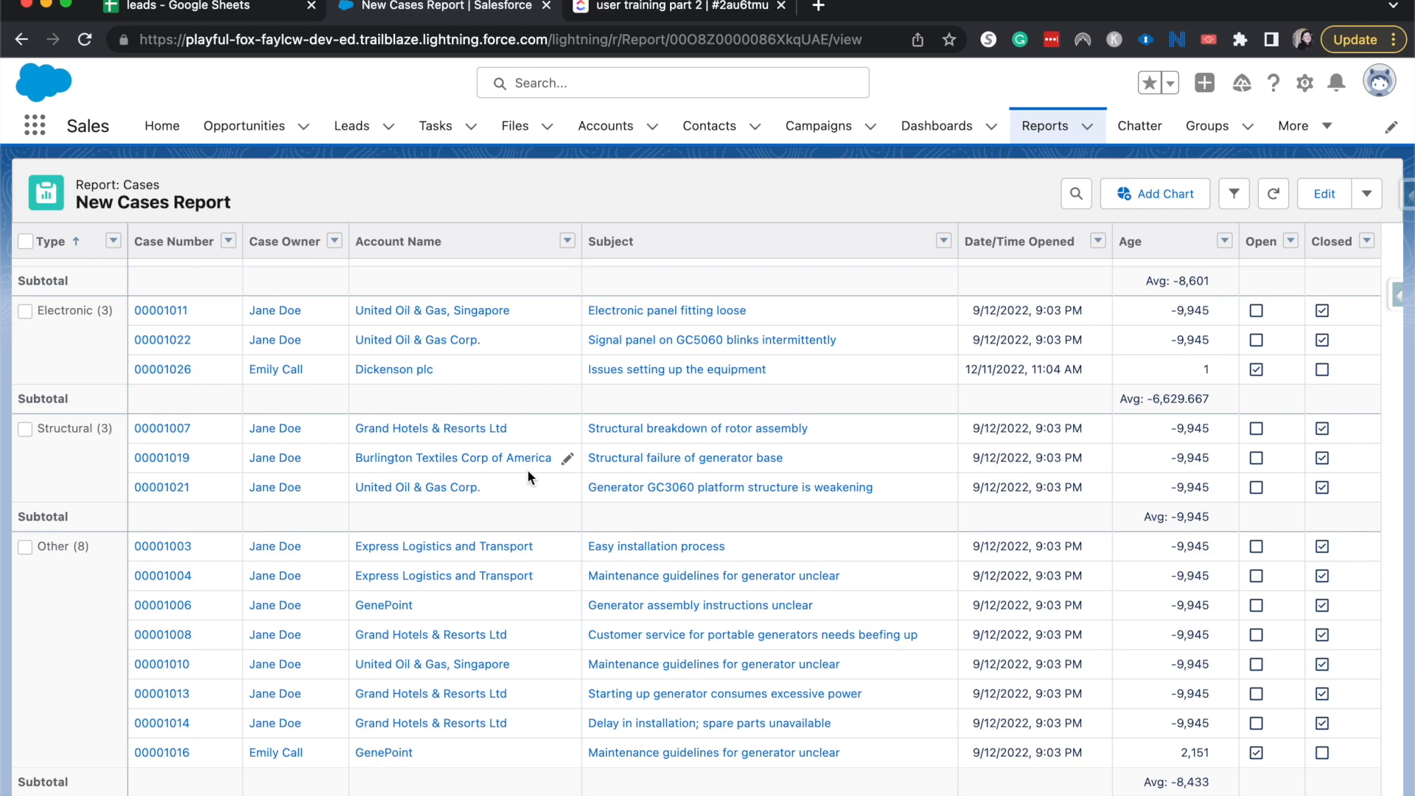
Switch to the leads spreadsheet in Google Sheets, download it as Comma Separated Values (.csv), and return to Salesforce.
{"action": "left_click", "coordinate": [173, 10]}
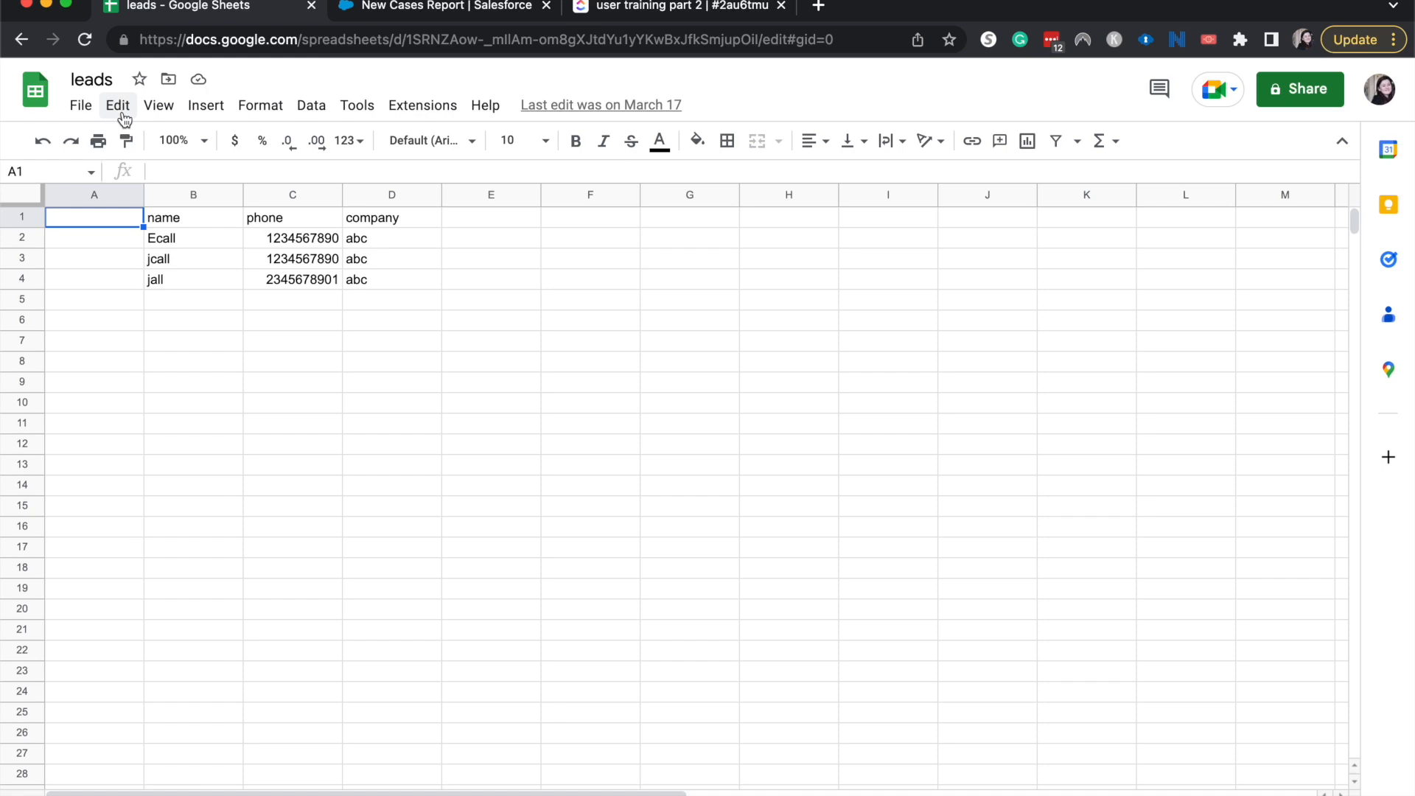
{"action": "left_click", "coordinate": [83, 108]}
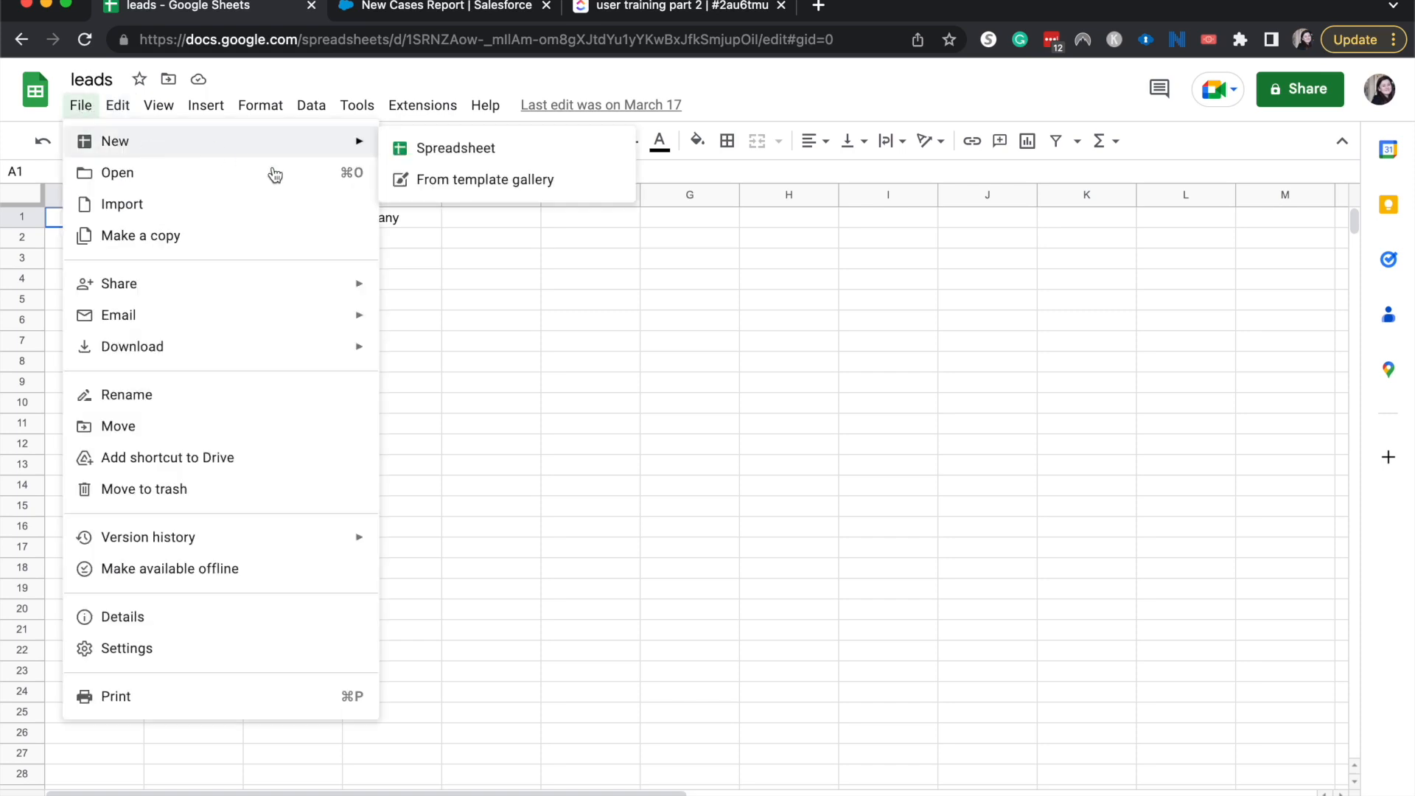
{"action": "mouse_move", "coordinate": [328, 360]}
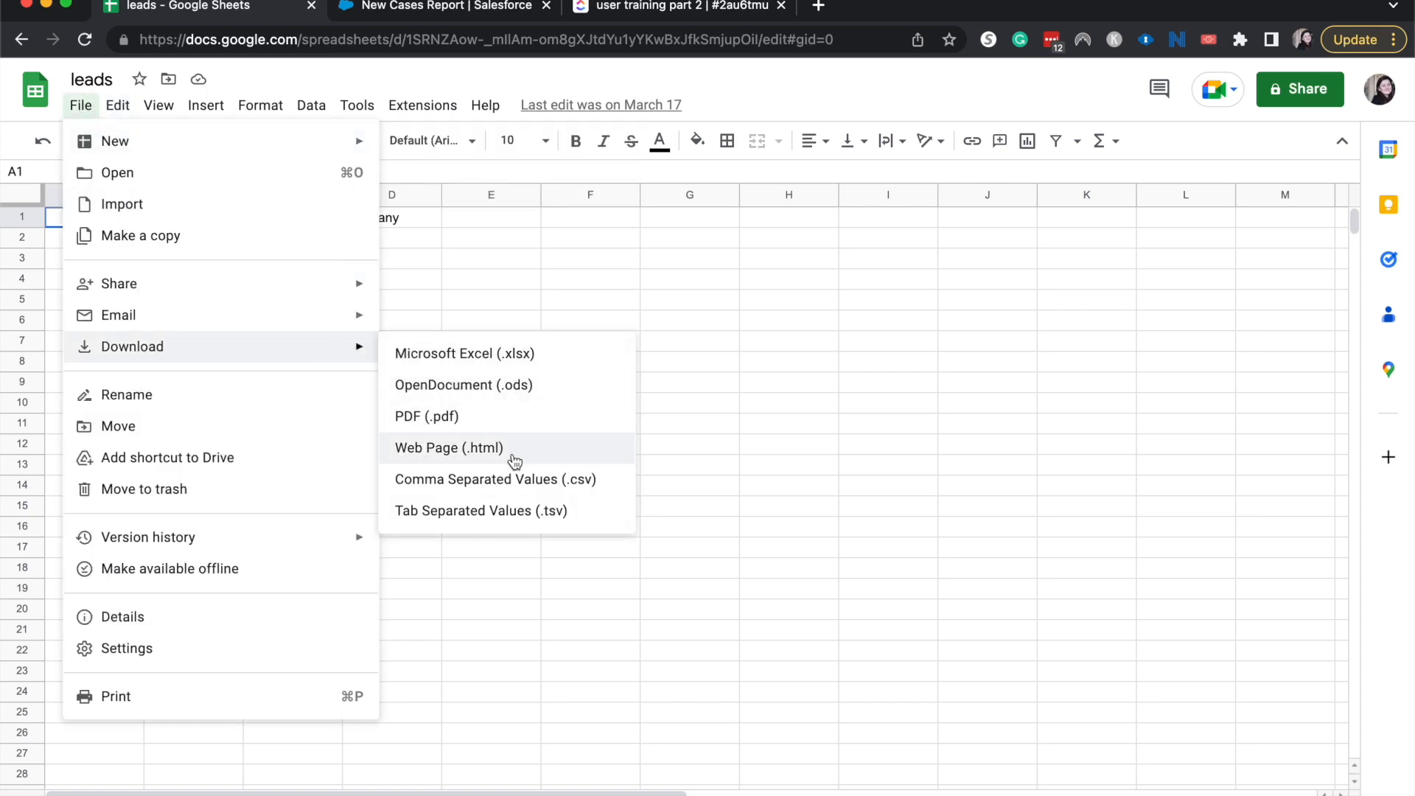
{"action": "left_click", "coordinate": [526, 478]}
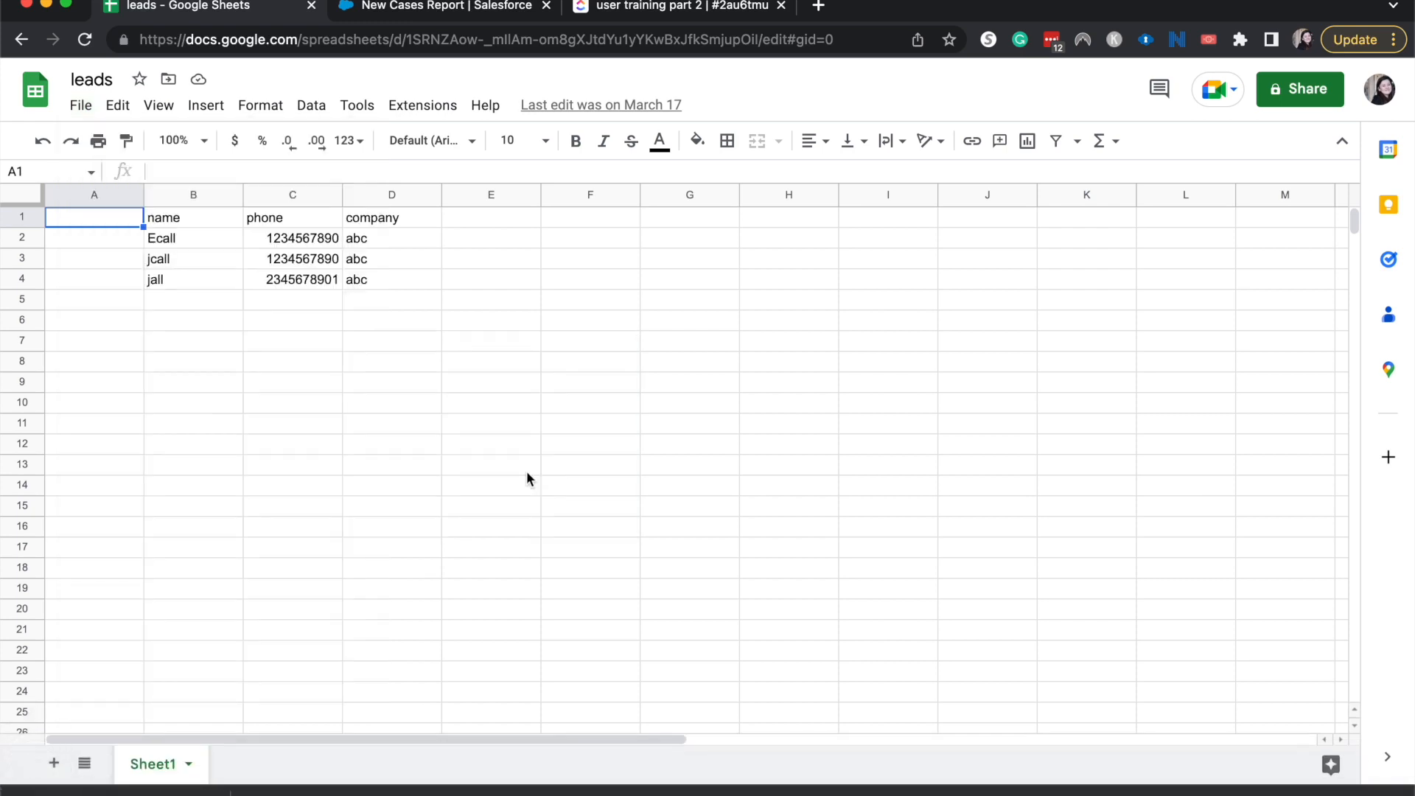
{"action": "left_click", "coordinate": [432, 9]}
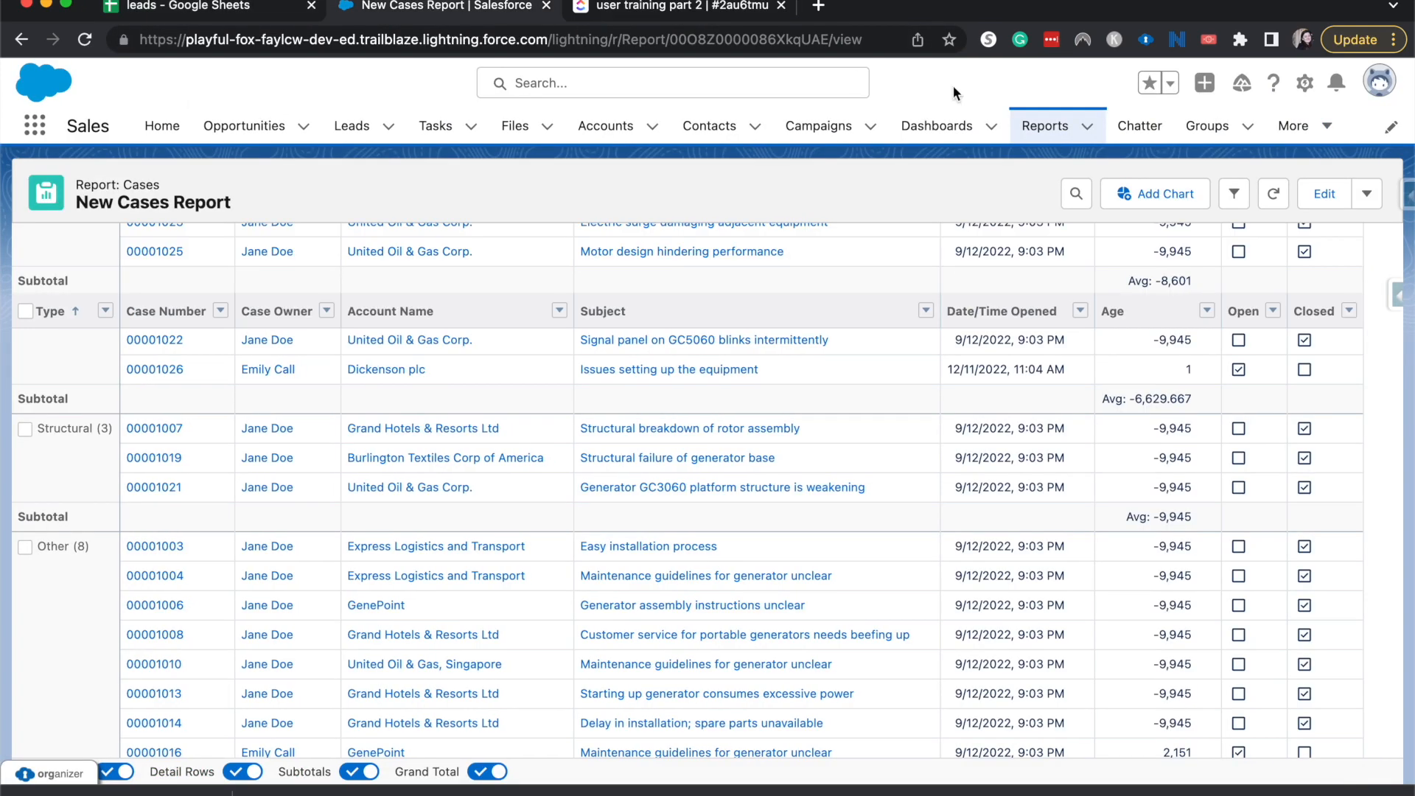
Open Salesforce Setup, find the Data Import Wizard by searching for "import", and launch the wizard.
{"action": "left_click", "coordinate": [1305, 83]}
{"action": "left_click", "coordinate": [1258, 143]}
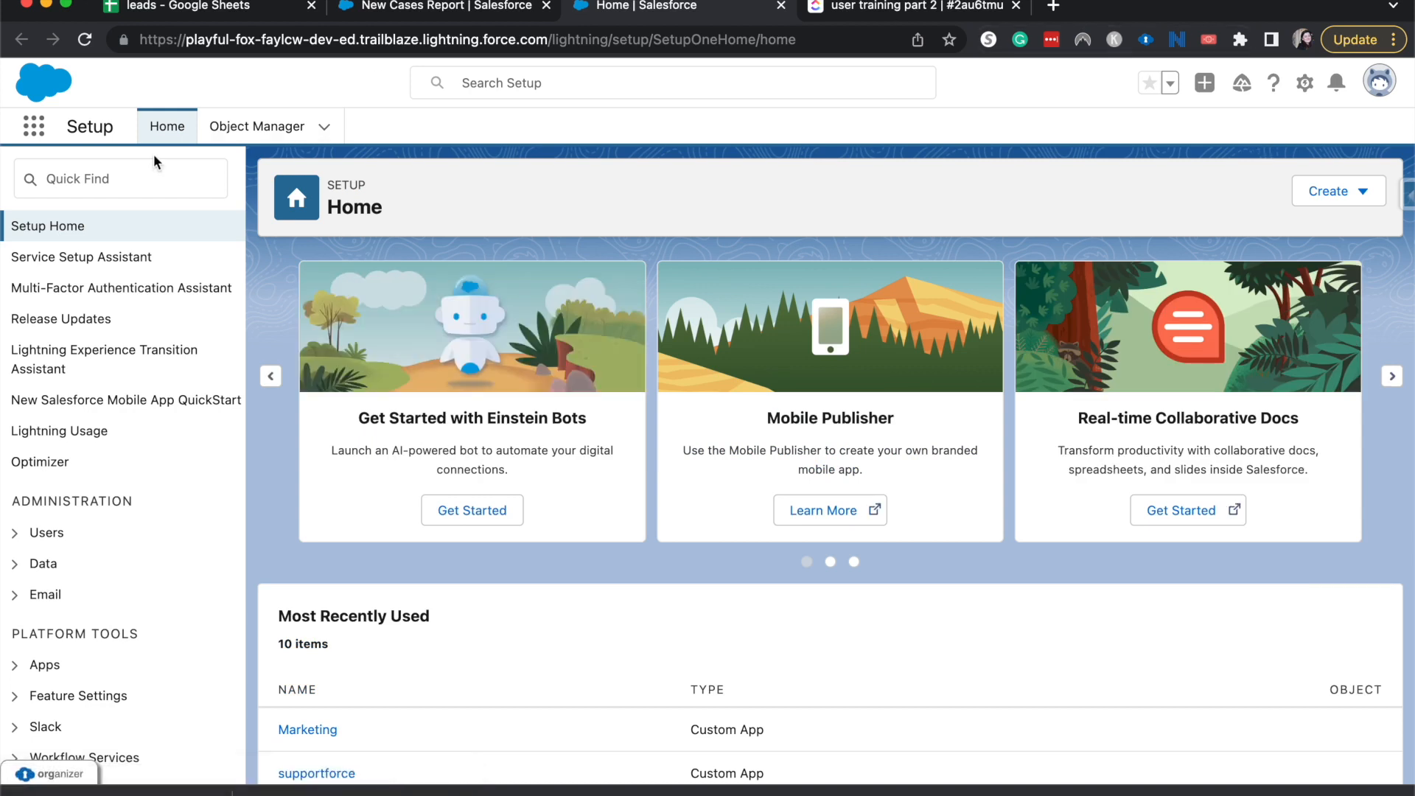
{"action": "left_click", "coordinate": [153, 171]}
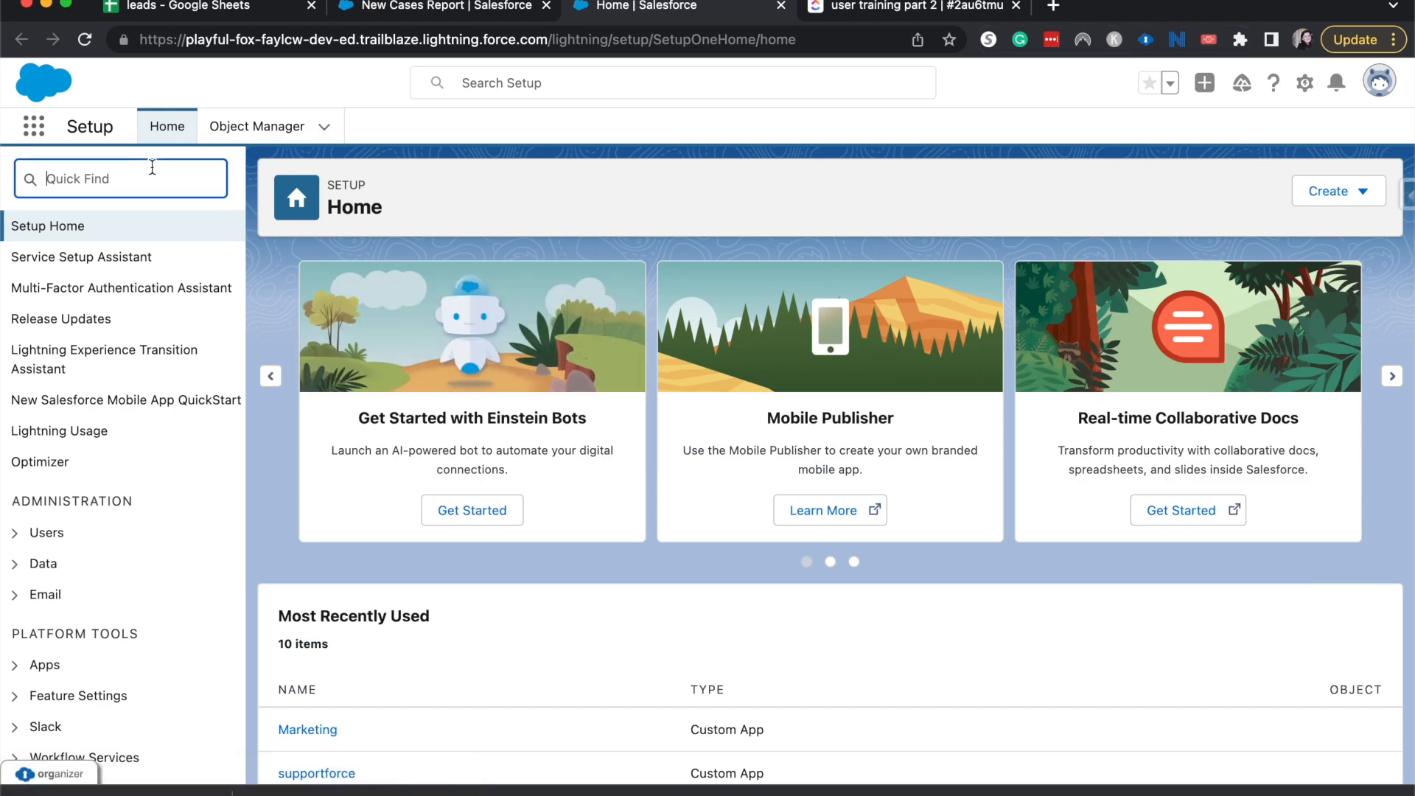
{"action": "type", "text": "import"}
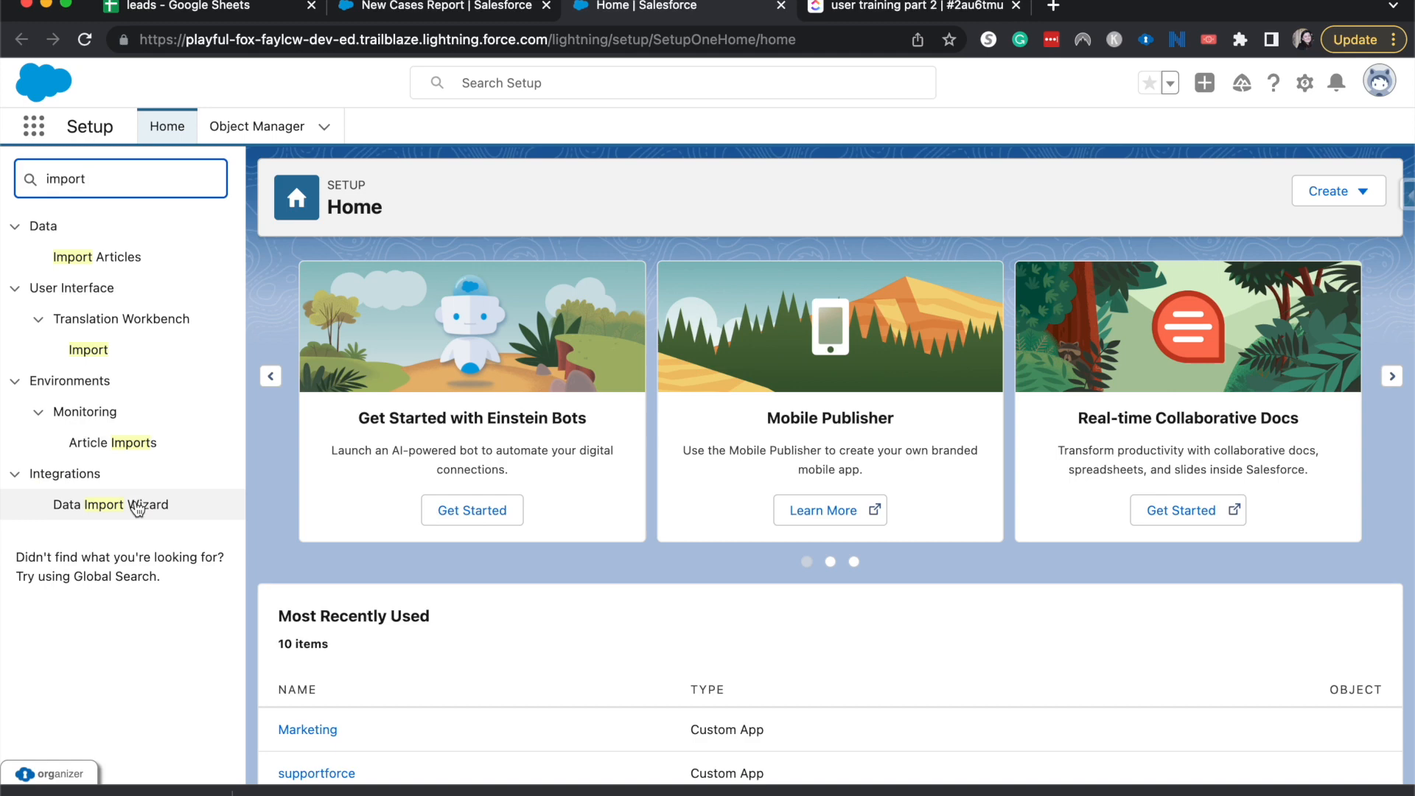
{"action": "left_click", "coordinate": [137, 507]}
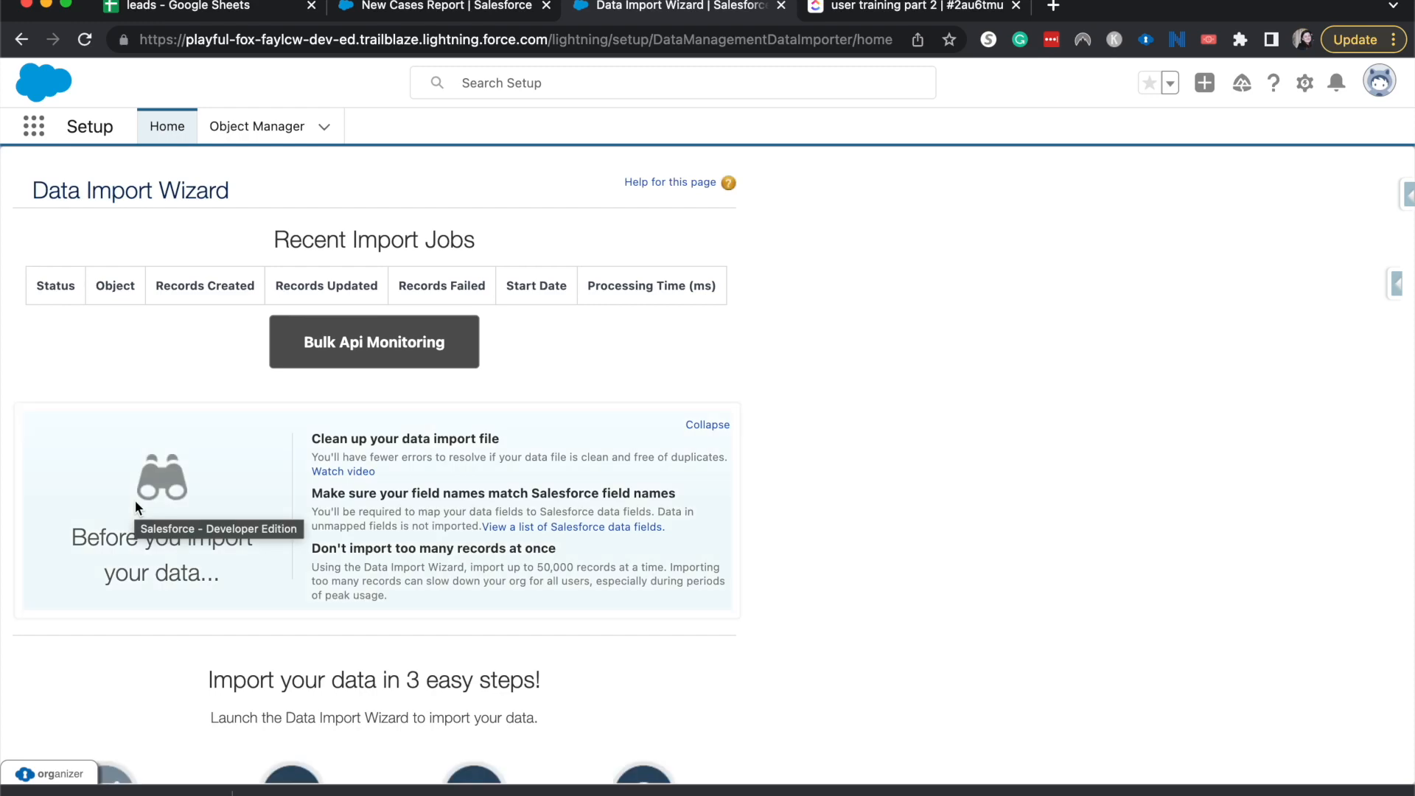
{"action": "scroll", "coordinate": [135, 502], "scroll_direction": "down", "scroll_amount": 4}
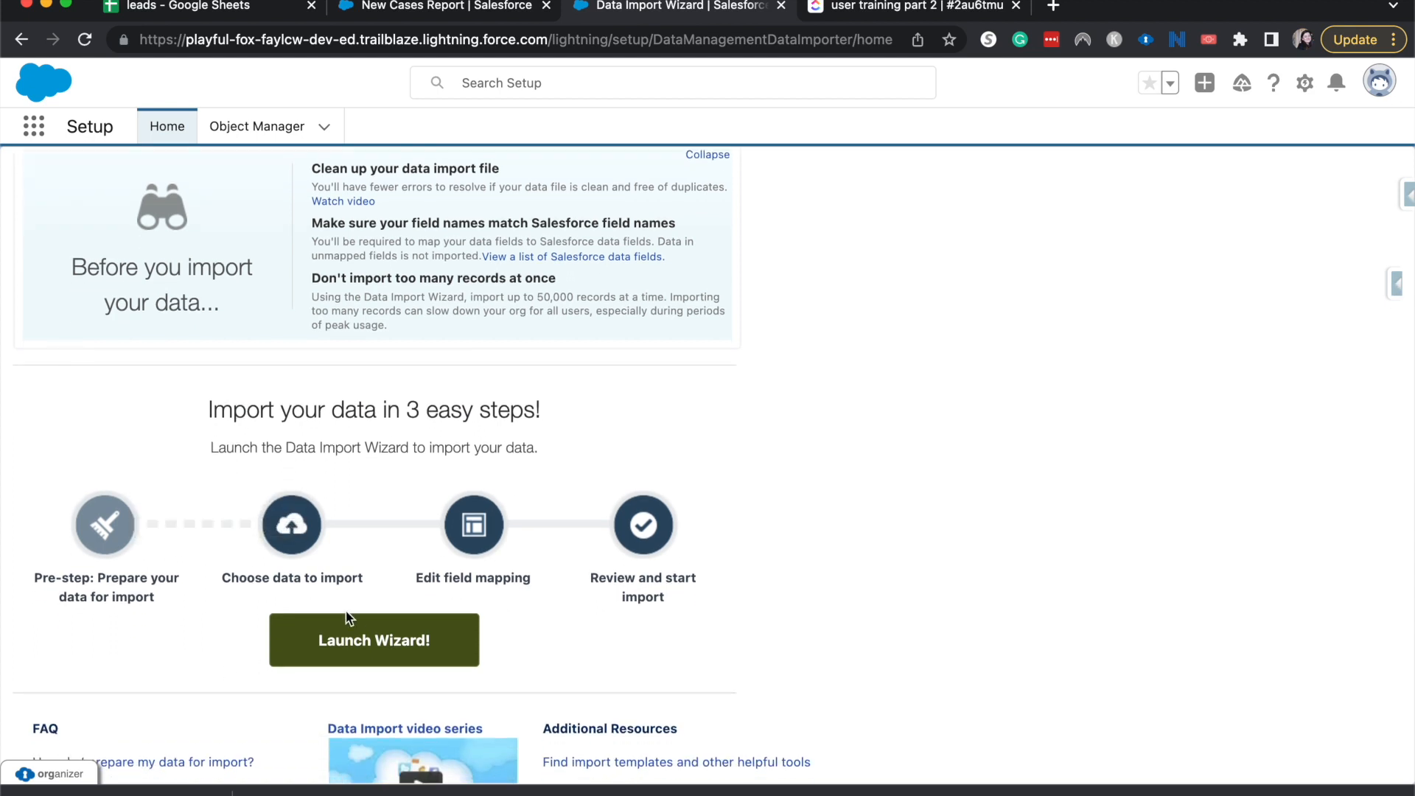
{"action": "left_click", "coordinate": [351, 631]}
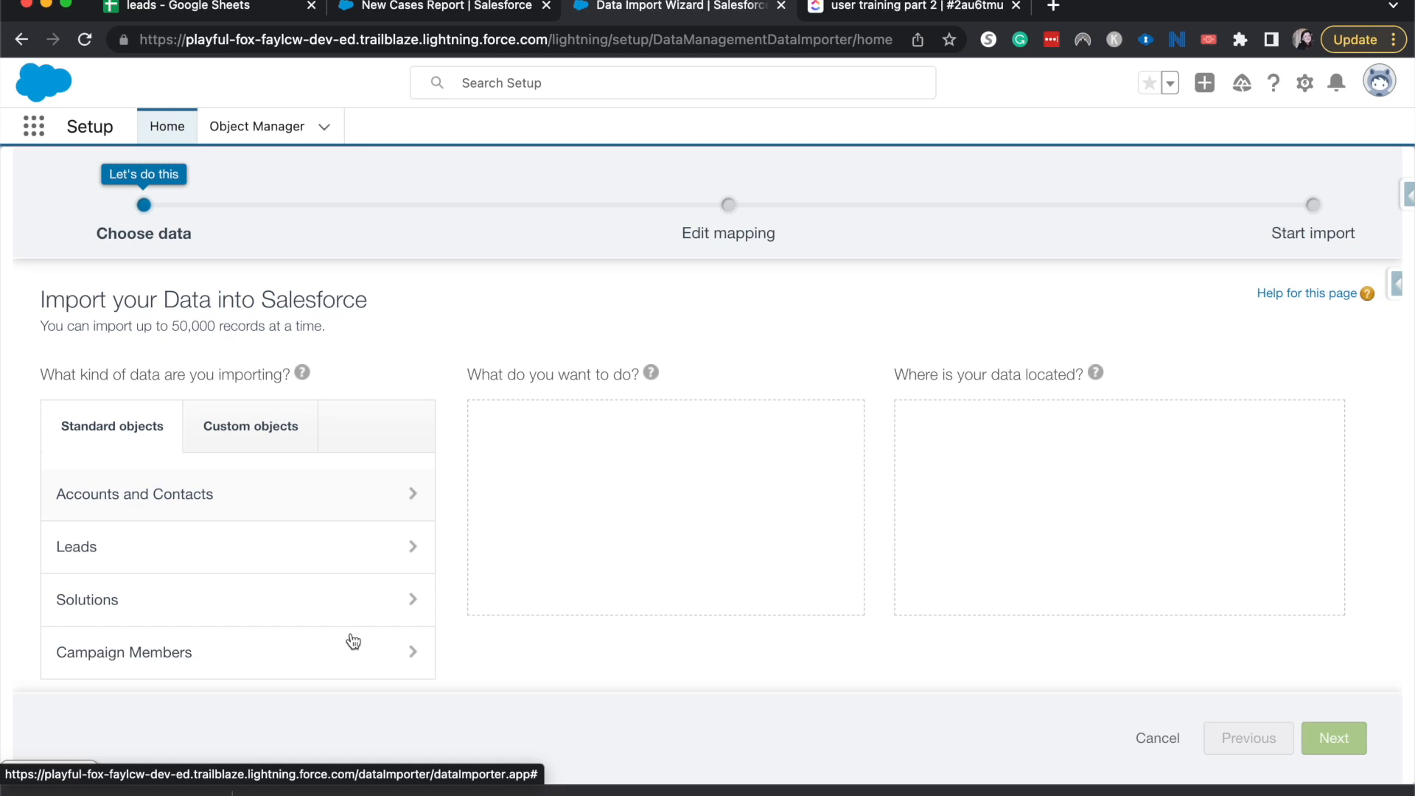
Choose the standard object Leads as the data to import, with the operation Add new and update existing records.
{"action": "left_click", "coordinate": [261, 449]}
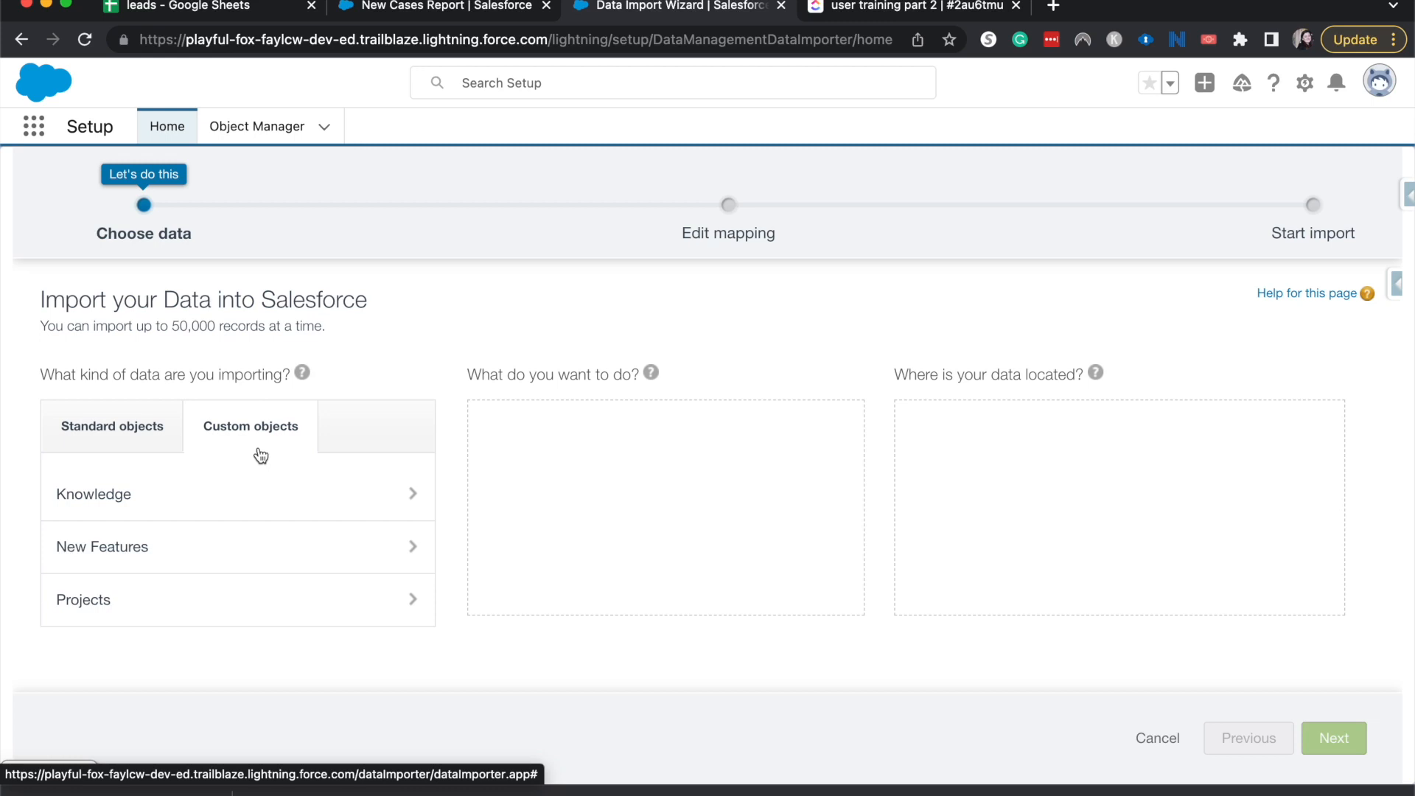
{"action": "left_click", "coordinate": [56, 446]}
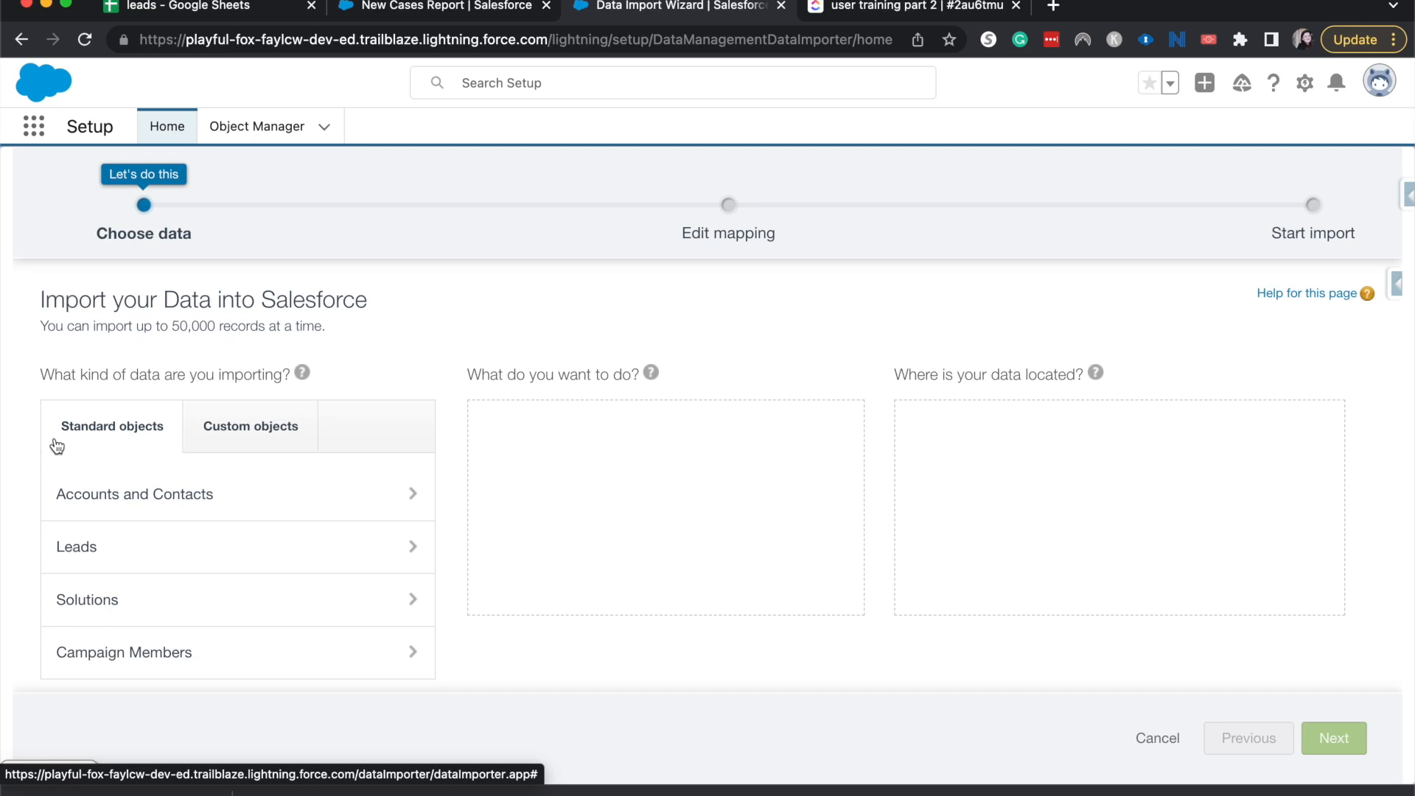
{"action": "left_click", "coordinate": [184, 561]}
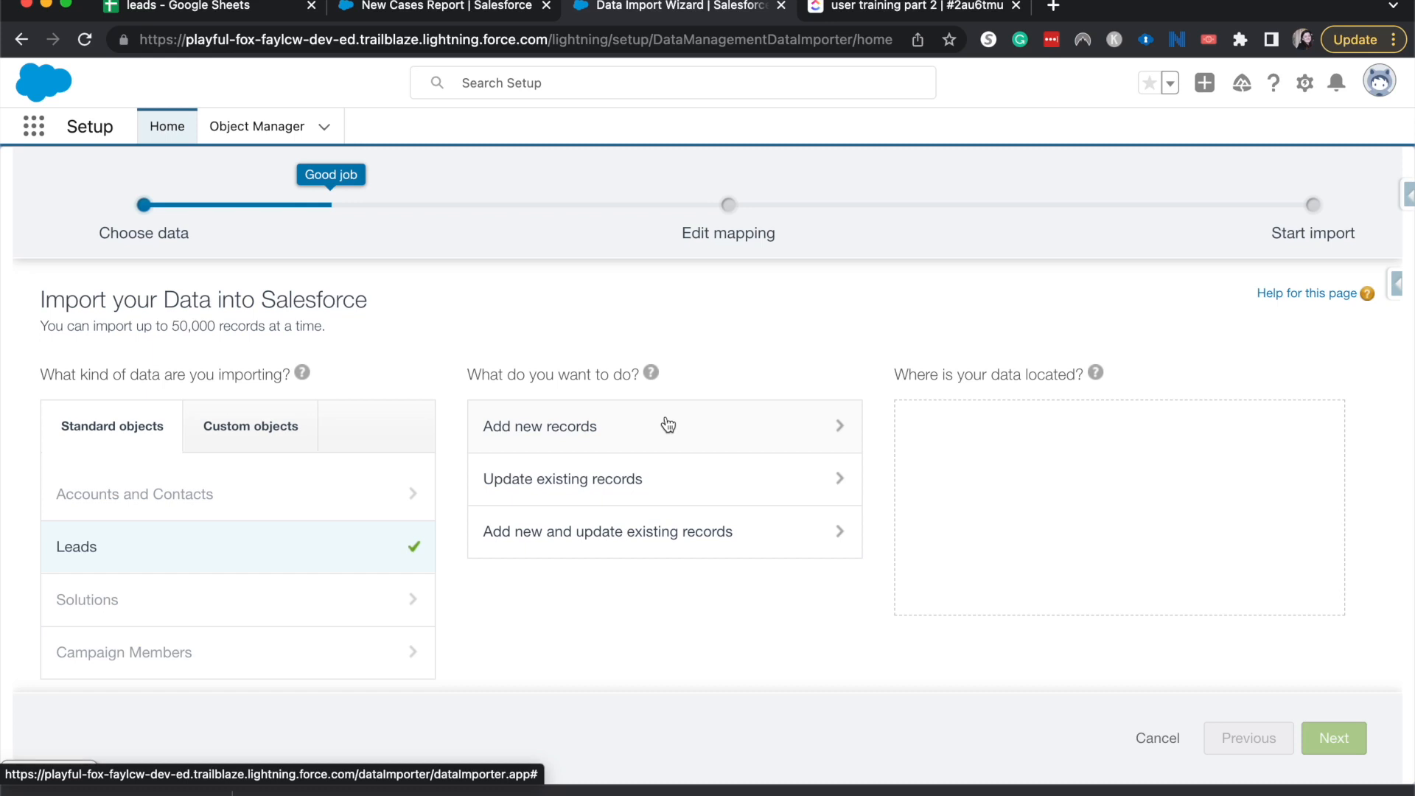
{"action": "left_click", "coordinate": [656, 554]}
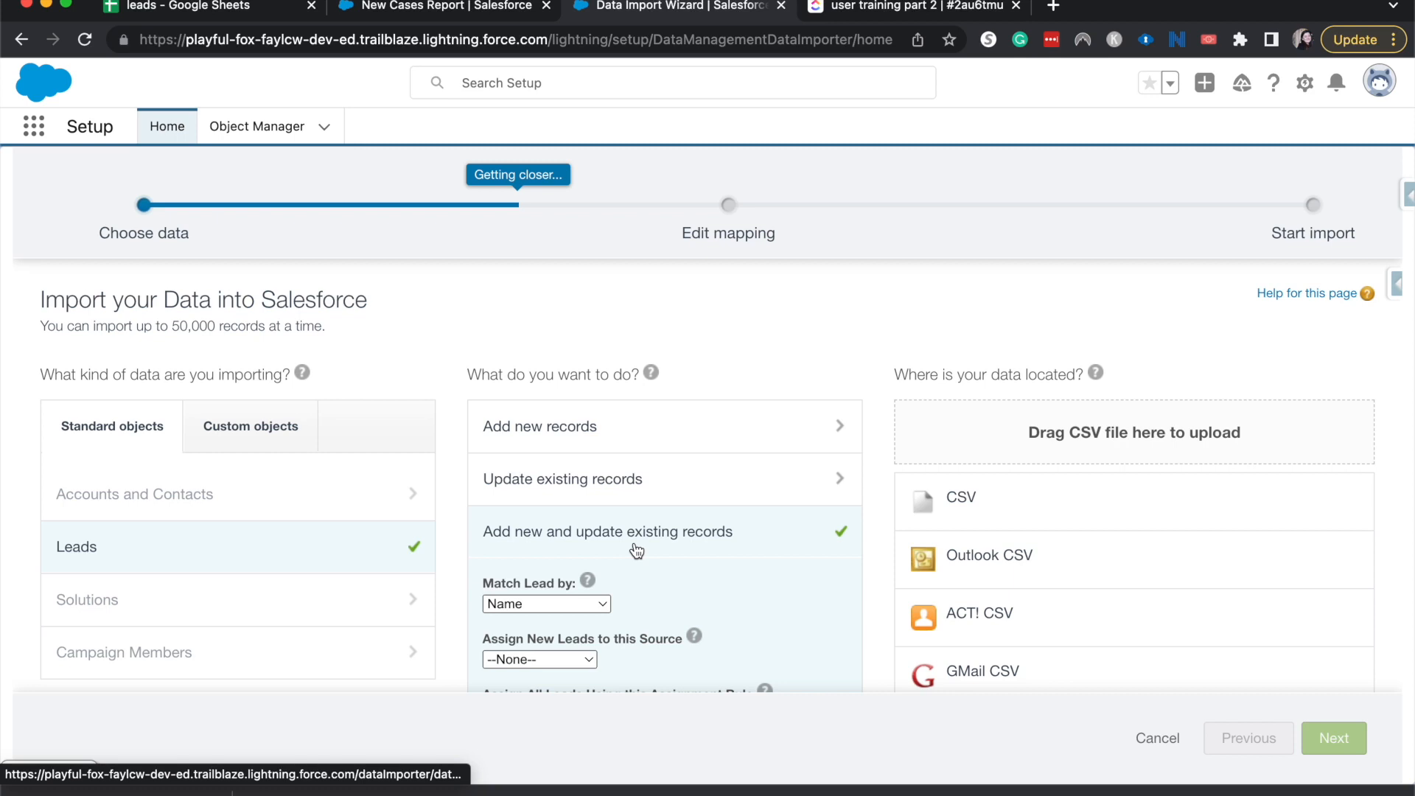
Match leads by Name, assign new leads to the Purchased List source, and keep the assignment rule at None.
{"action": "scroll", "coordinate": [637, 552], "scroll_direction": "down", "scroll_amount": 2}
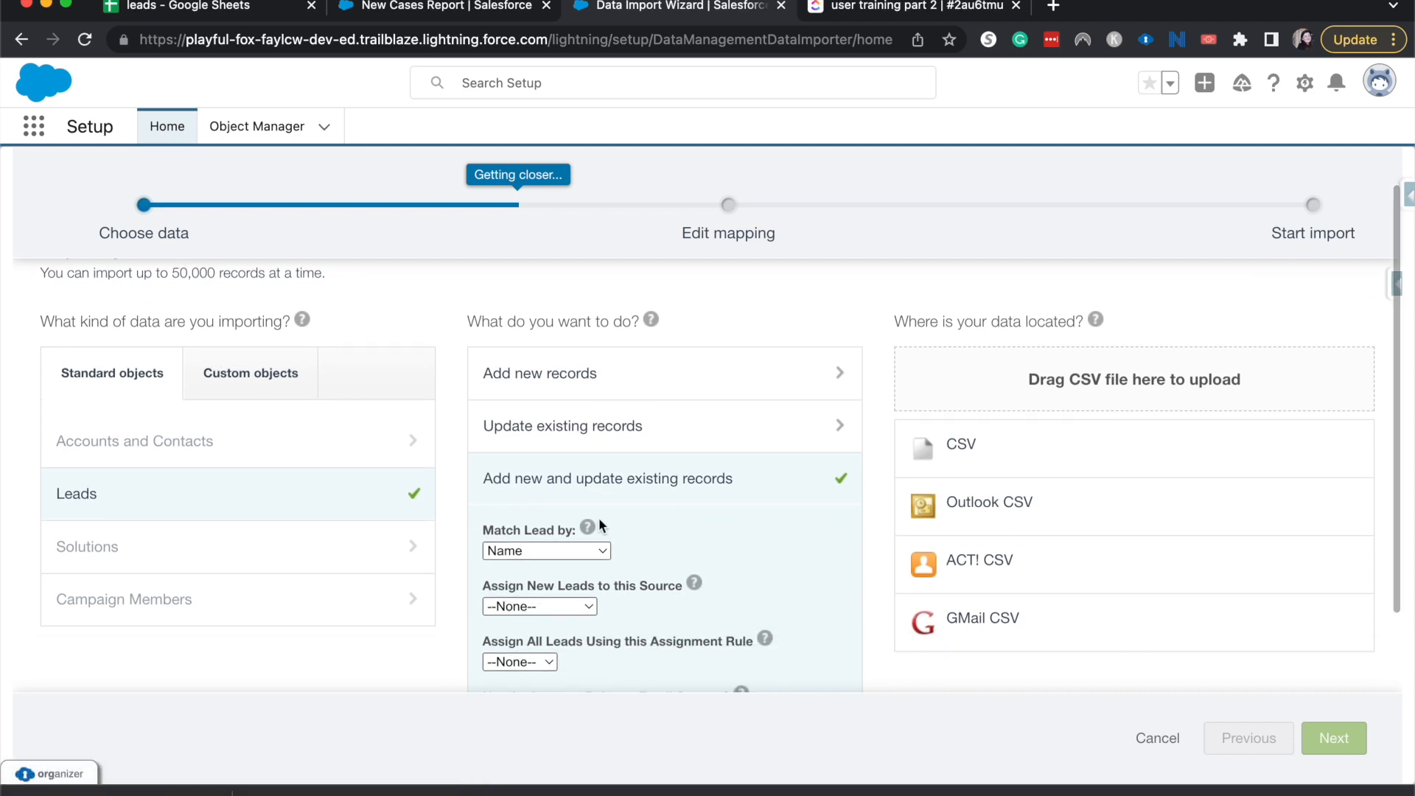
{"action": "left_click", "coordinate": [563, 549]}
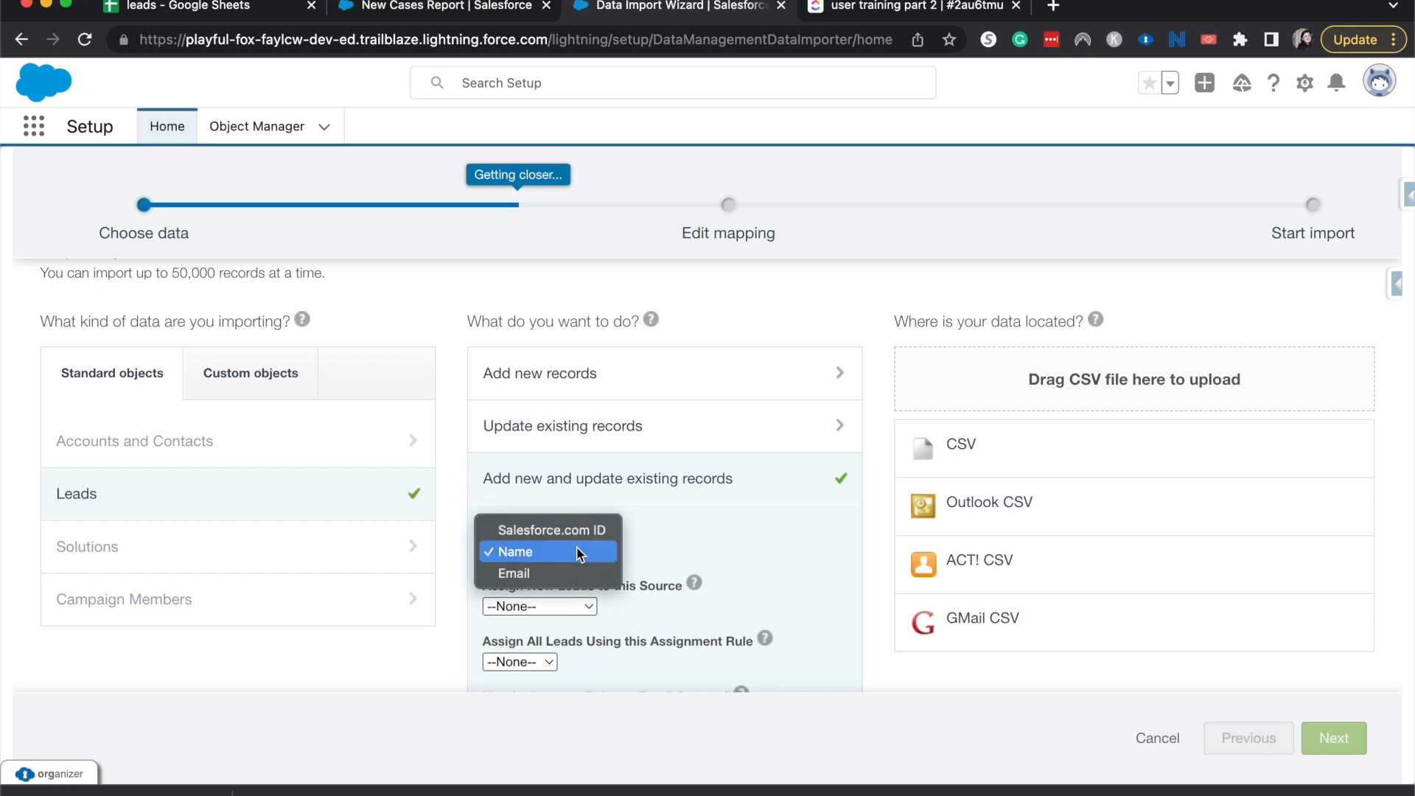
{"action": "left_click", "coordinate": [586, 553]}
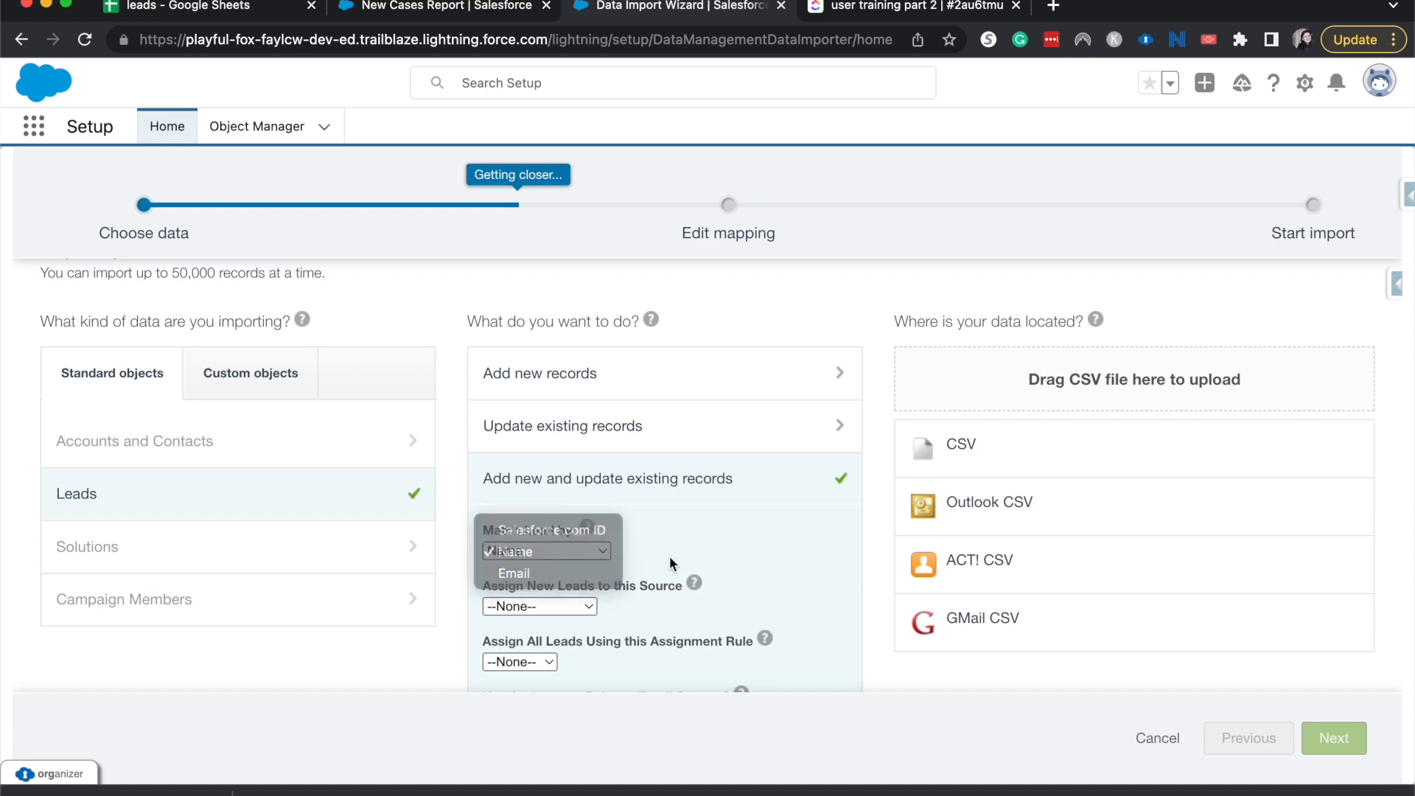
{"action": "scroll", "coordinate": [670, 556], "scroll_direction": "down", "scroll_amount": 2}
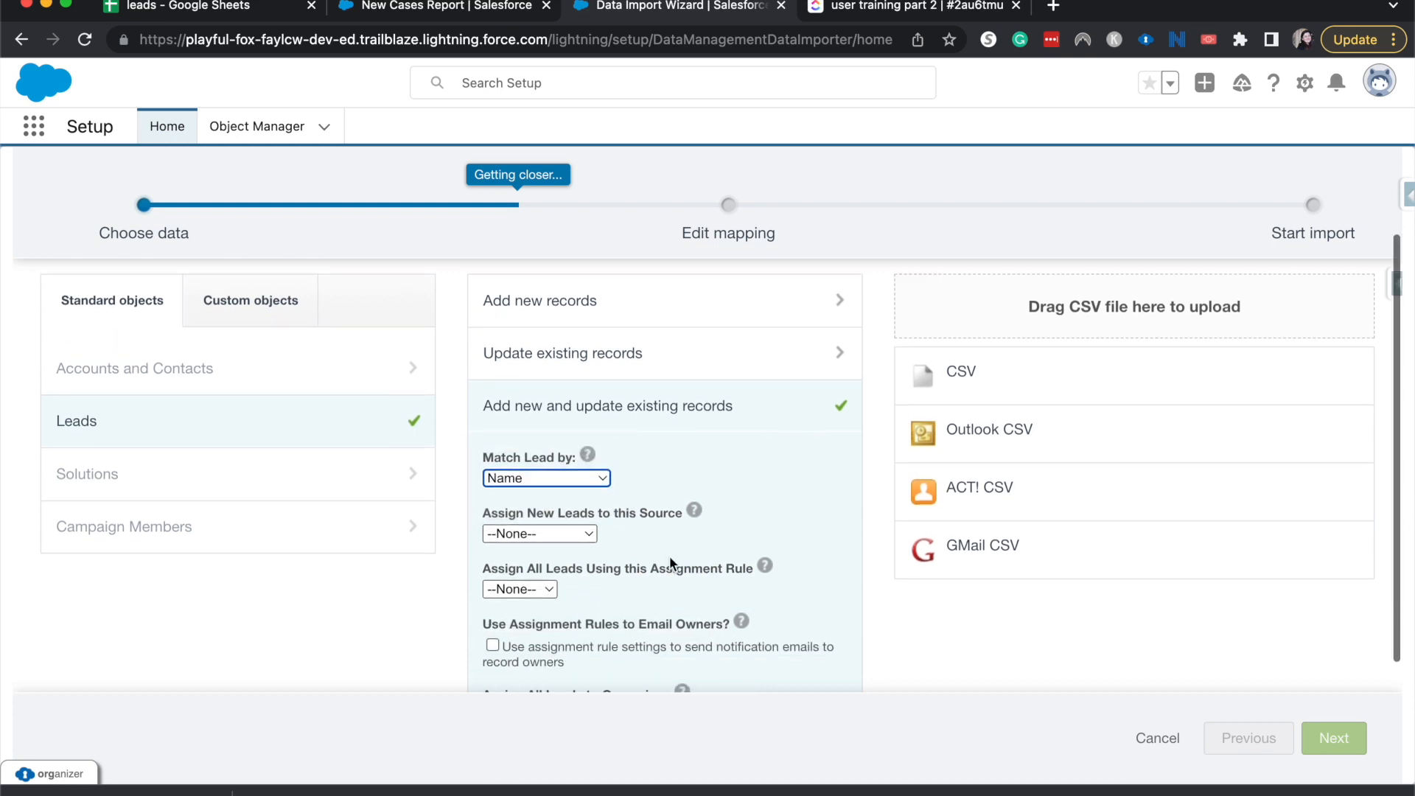
{"action": "left_click", "coordinate": [557, 536]}
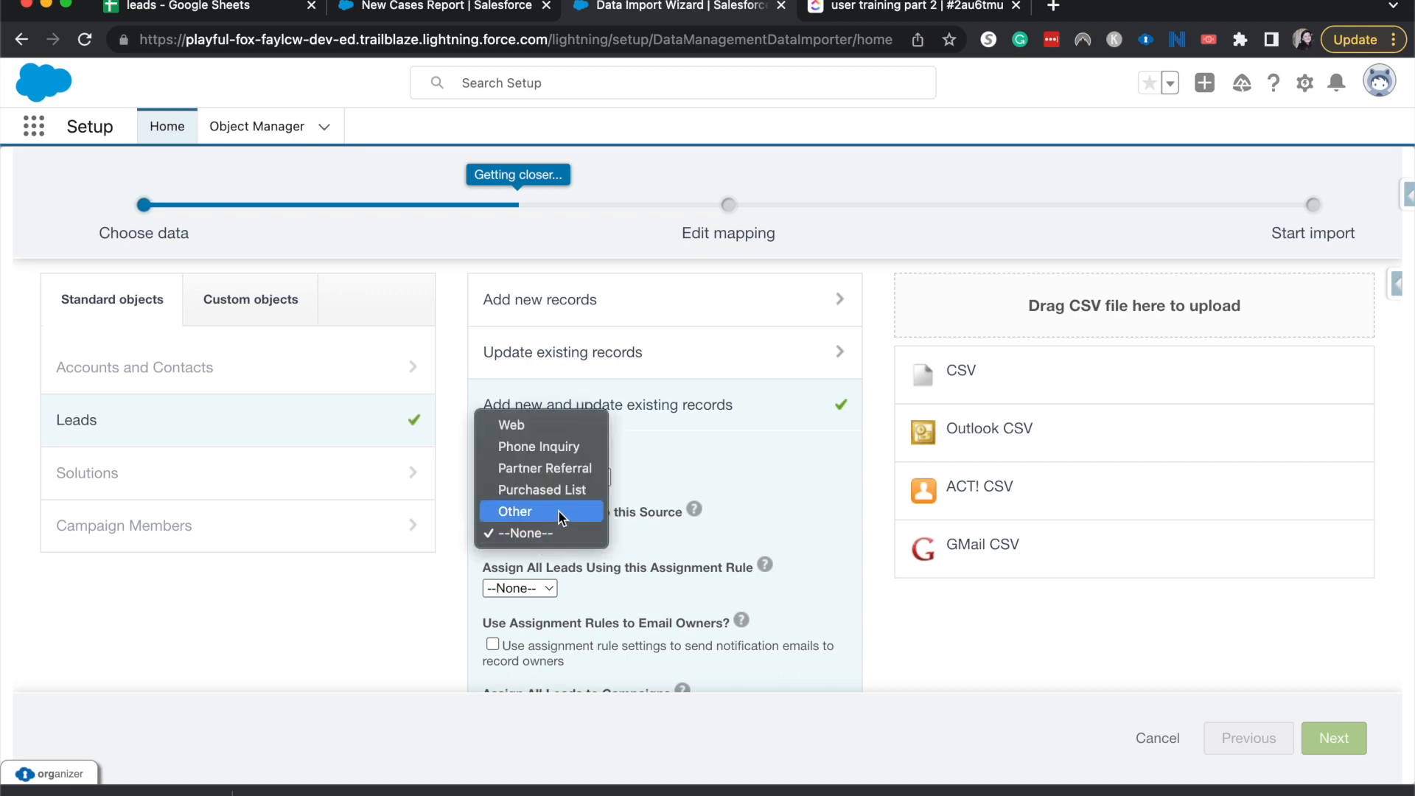
{"action": "left_click", "coordinate": [525, 535]}
{"action": "left_click", "coordinate": [528, 534]}
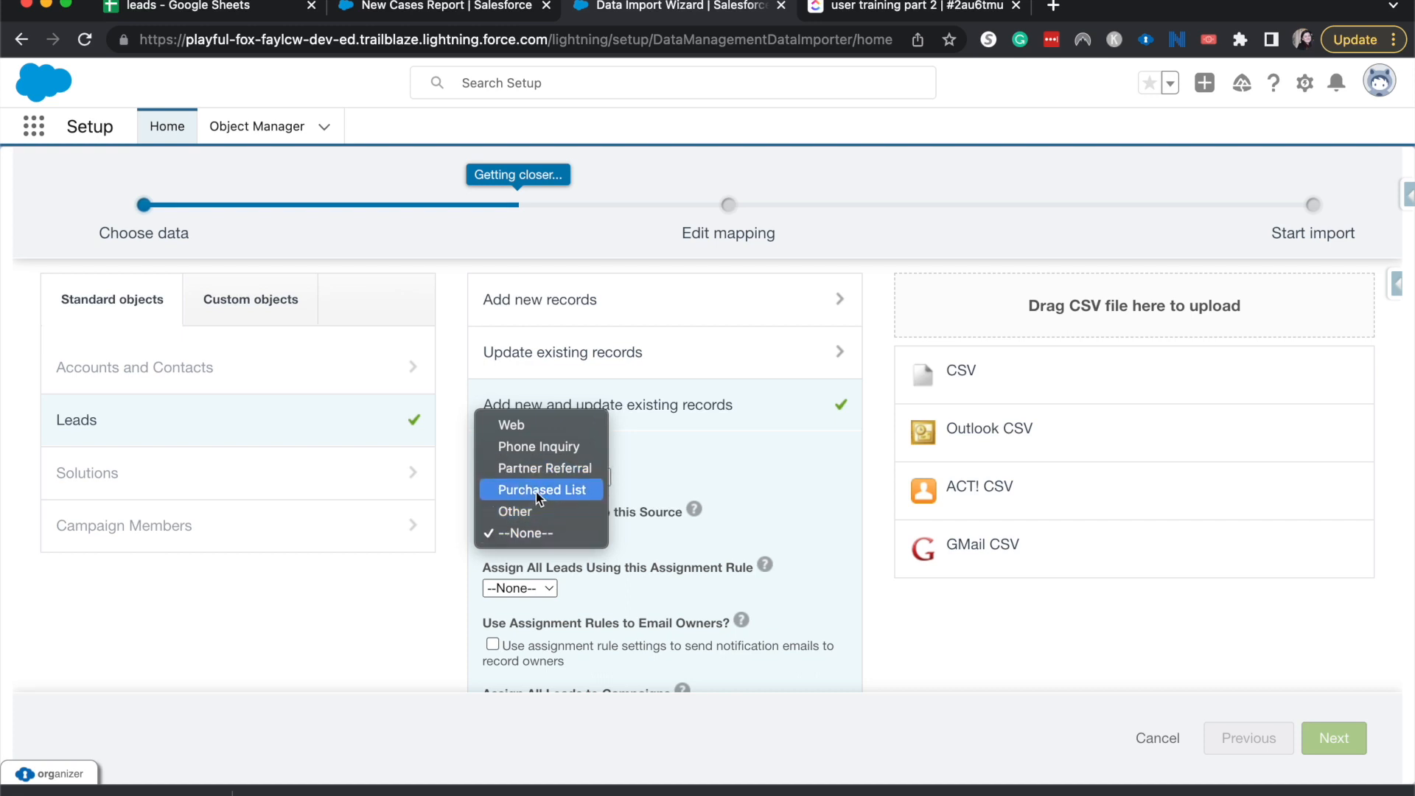
{"action": "left_click", "coordinate": [539, 494]}
{"action": "left_click", "coordinate": [527, 590]}
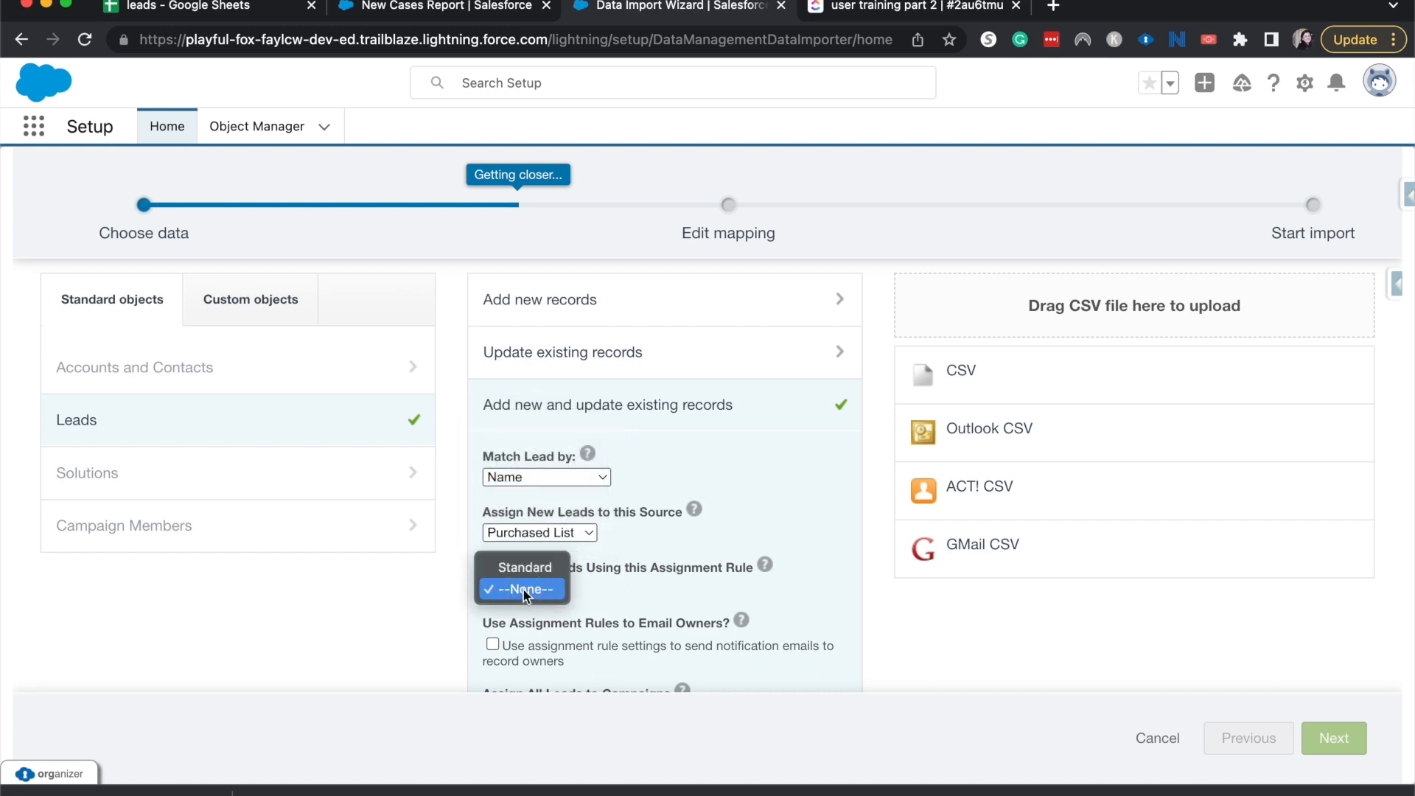
{"action": "left_click", "coordinate": [525, 591]}
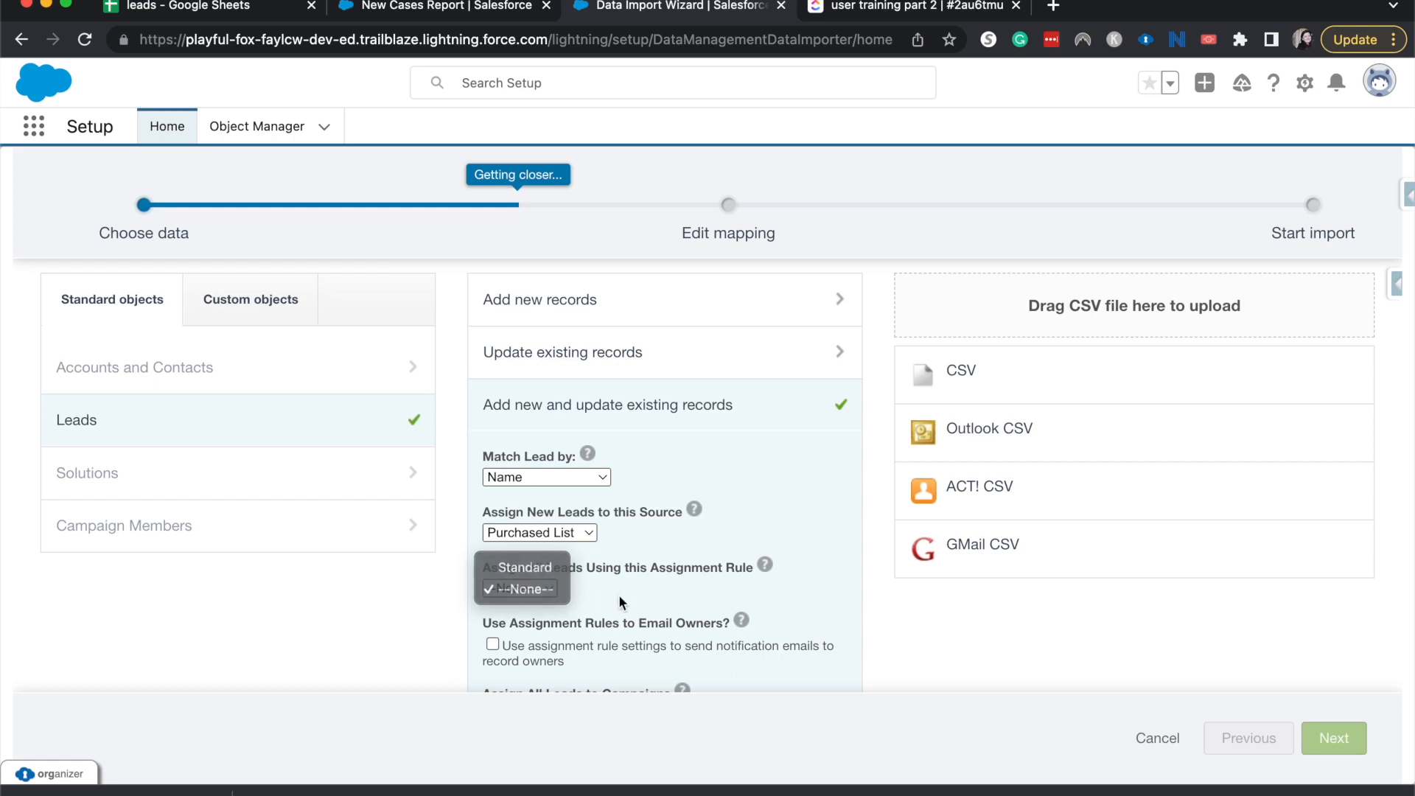
{"action": "scroll", "coordinate": [617, 602], "scroll_direction": "down", "scroll_amount": 2}
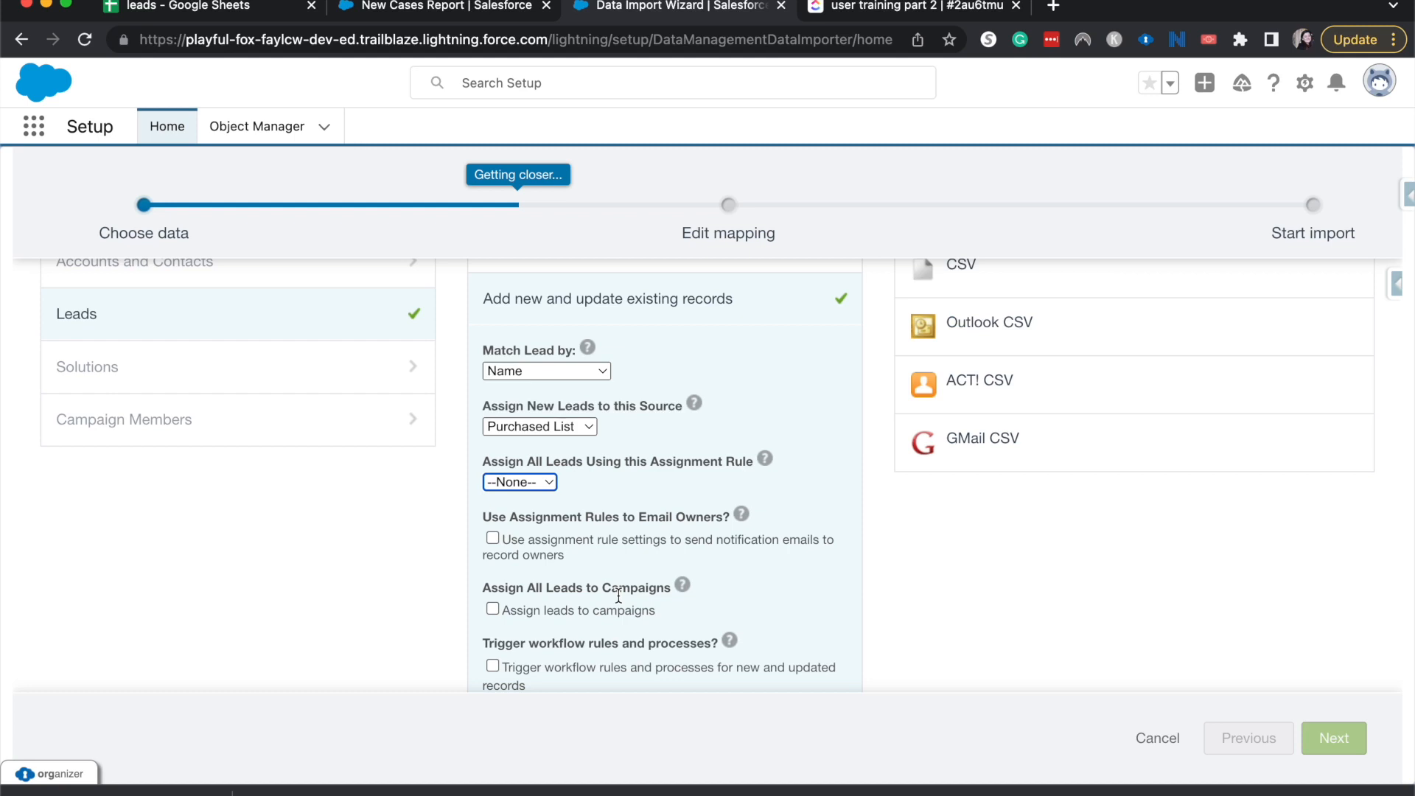
Upload the file leads - Sheet1 (2).csv as the comma-separated CSV source and continue to the field mapping.
{"action": "scroll", "coordinate": [618, 594], "scroll_direction": "up", "scroll_amount": 3}
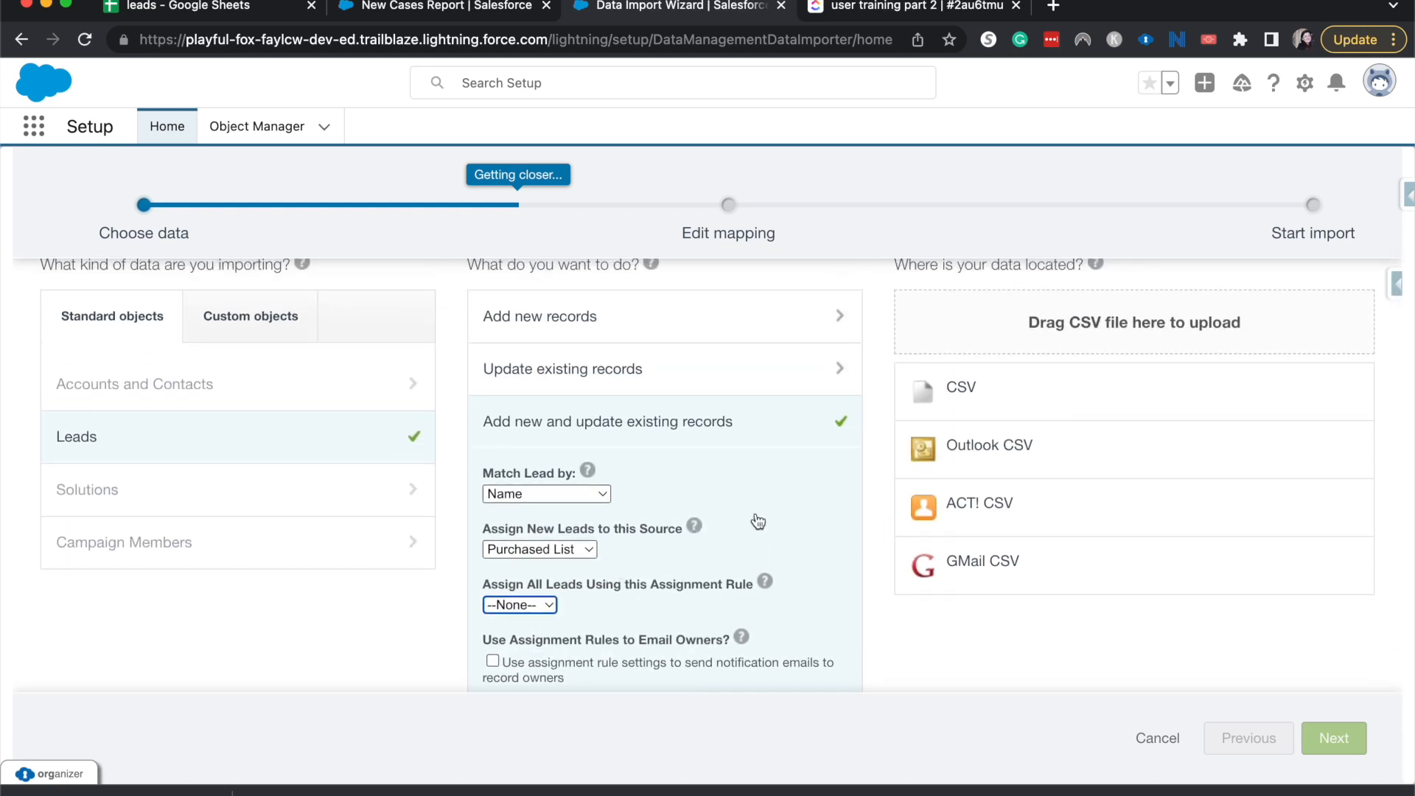
{"action": "left_click", "coordinate": [1015, 389]}
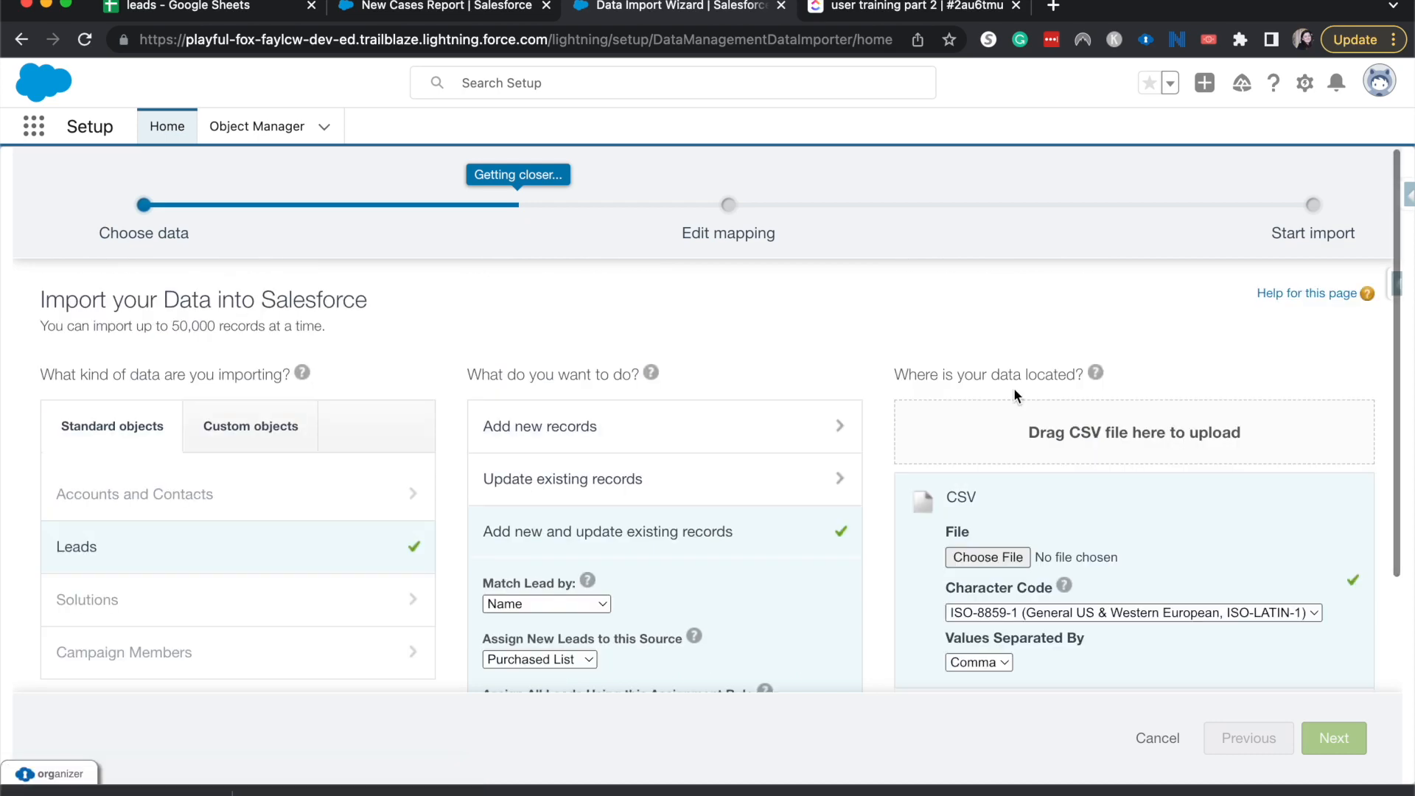
{"action": "left_click_drag", "start_coordinate": [148, 792], "coordinate": [1063, 464]}
{"action": "scroll", "coordinate": [1067, 465], "scroll_direction": "down", "scroll_amount": 2}
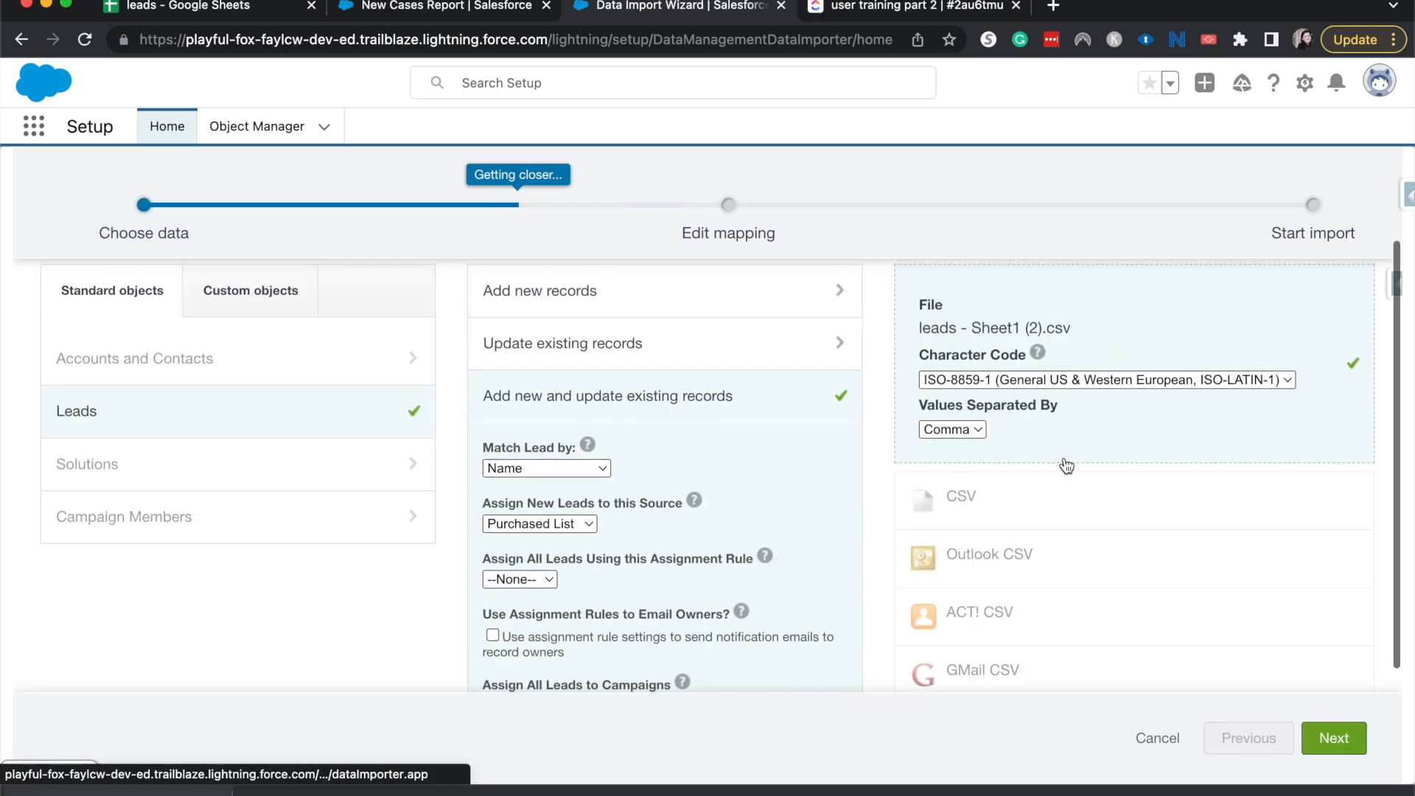
{"action": "scroll", "coordinate": [1066, 465], "scroll_direction": "down", "scroll_amount": 2}
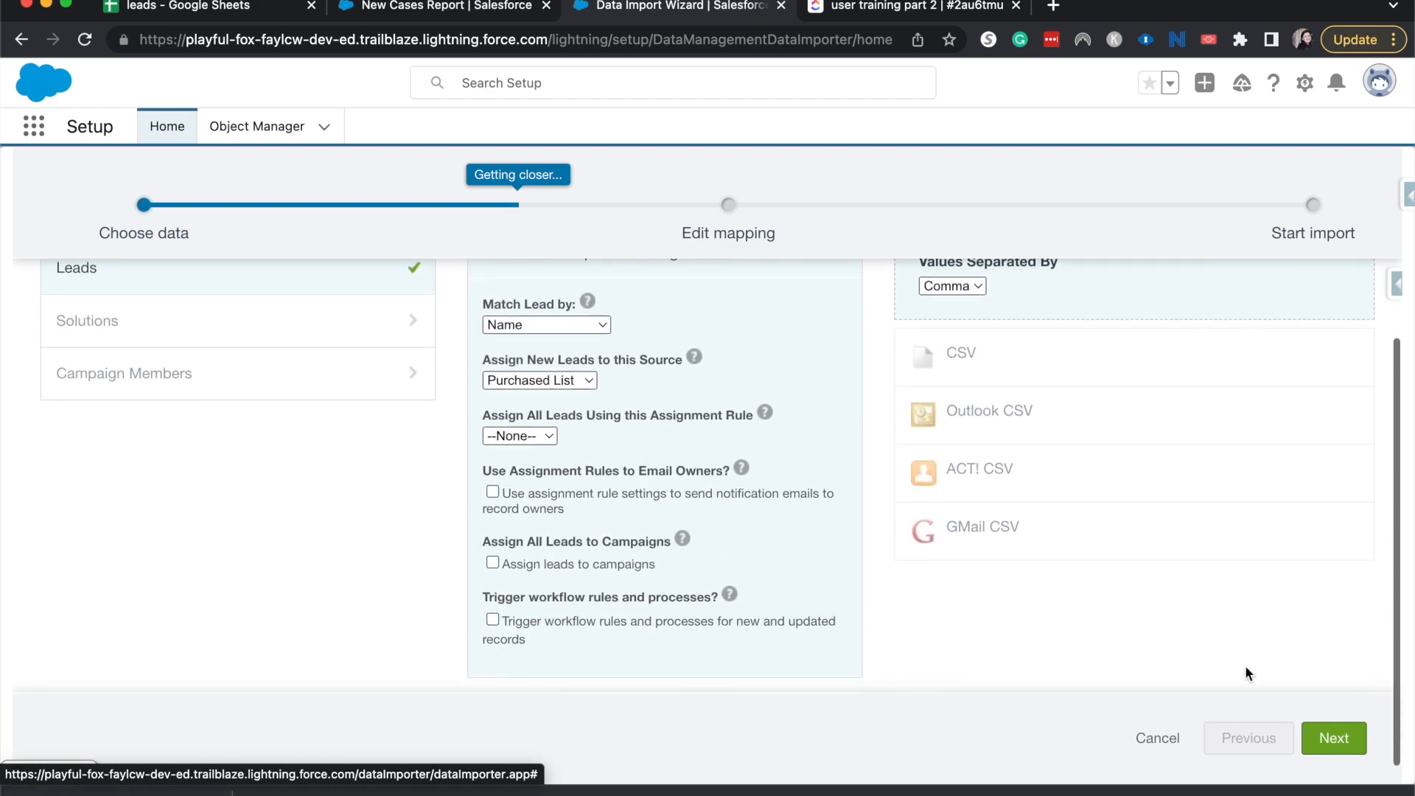
{"action": "left_click", "coordinate": [1316, 734]}
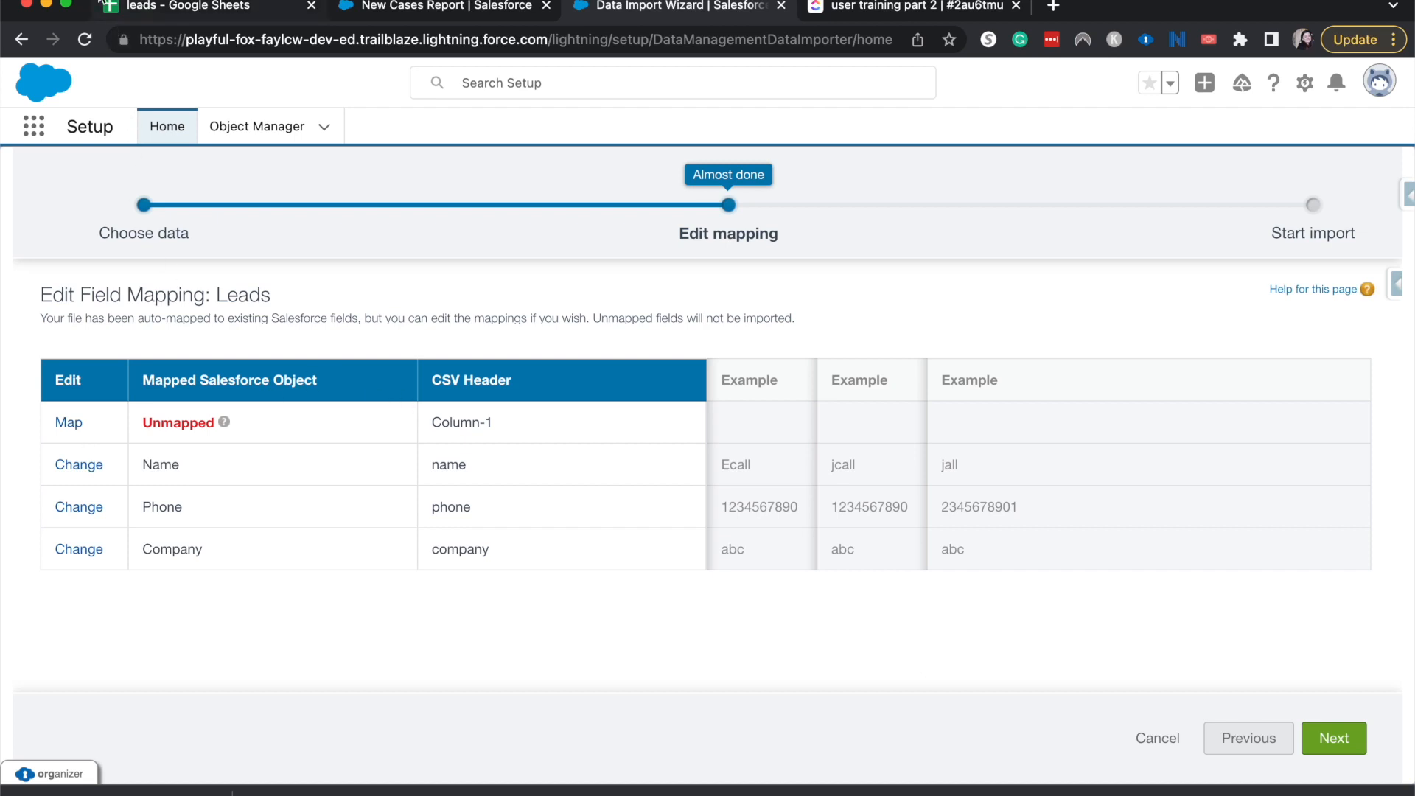
Compare the field mapping with the leads spreadsheet, then accept it and start the import, continuing to the Bulk Data Load Job page.
{"action": "left_click", "coordinate": [152, 9]}
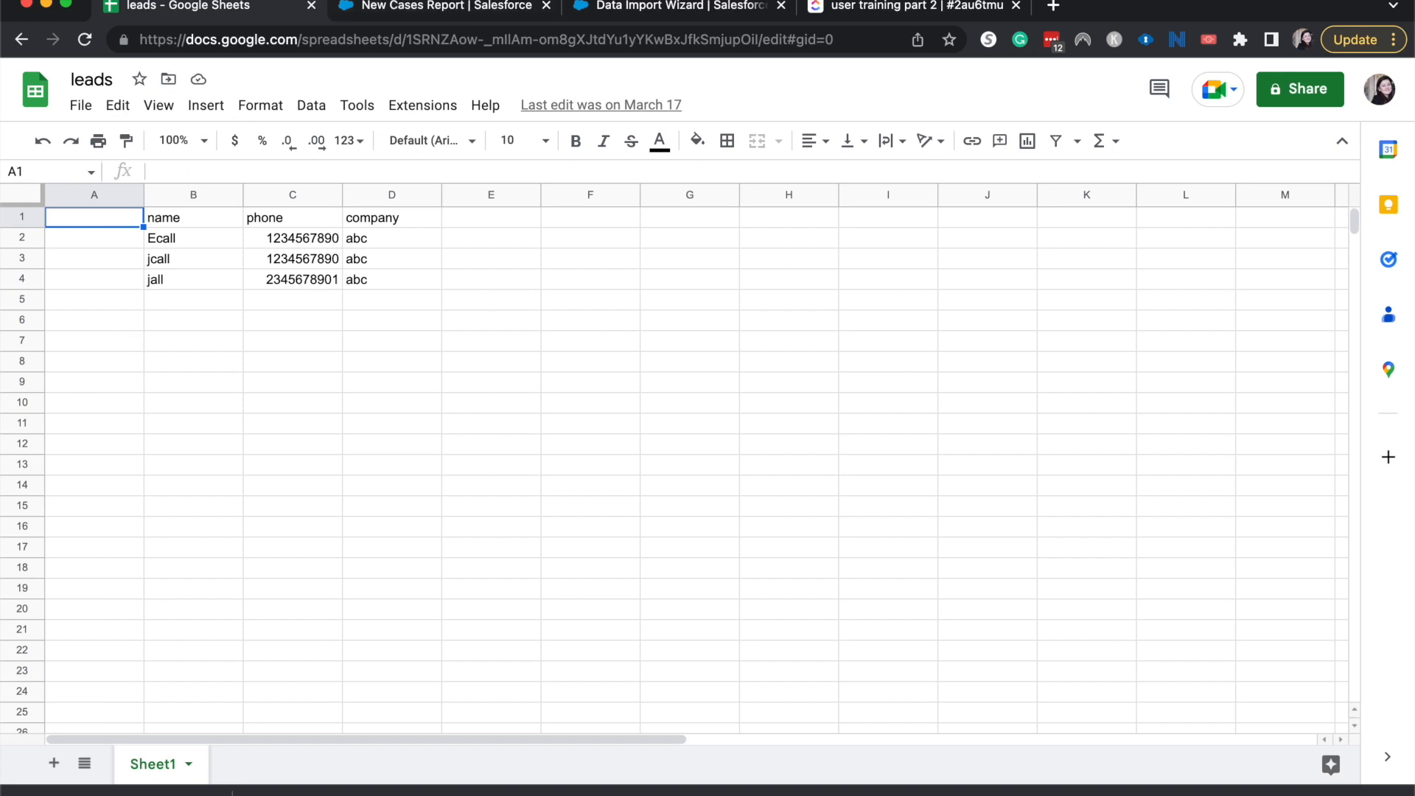
{"action": "left_click", "coordinate": [680, 7]}
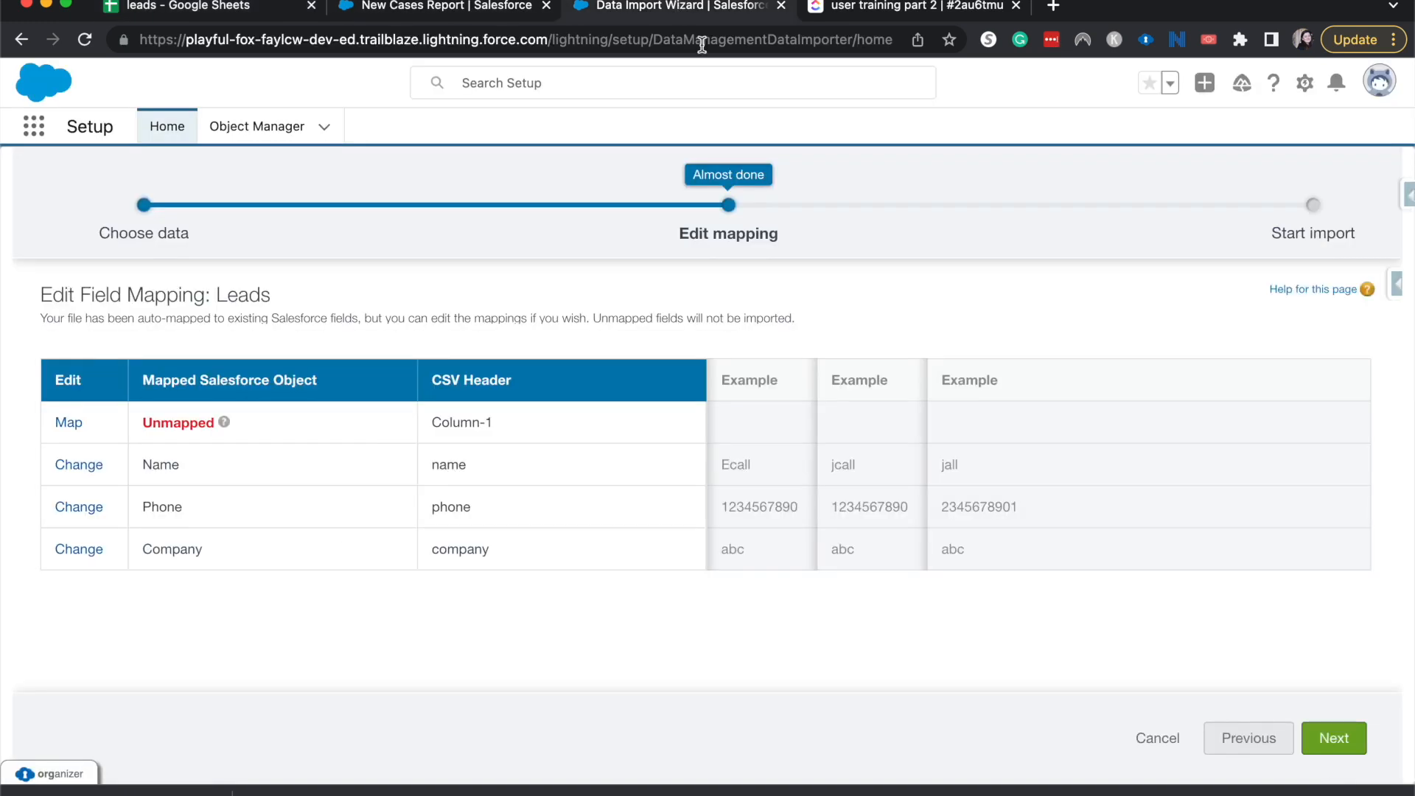
{"action": "left_click", "coordinate": [1336, 739]}
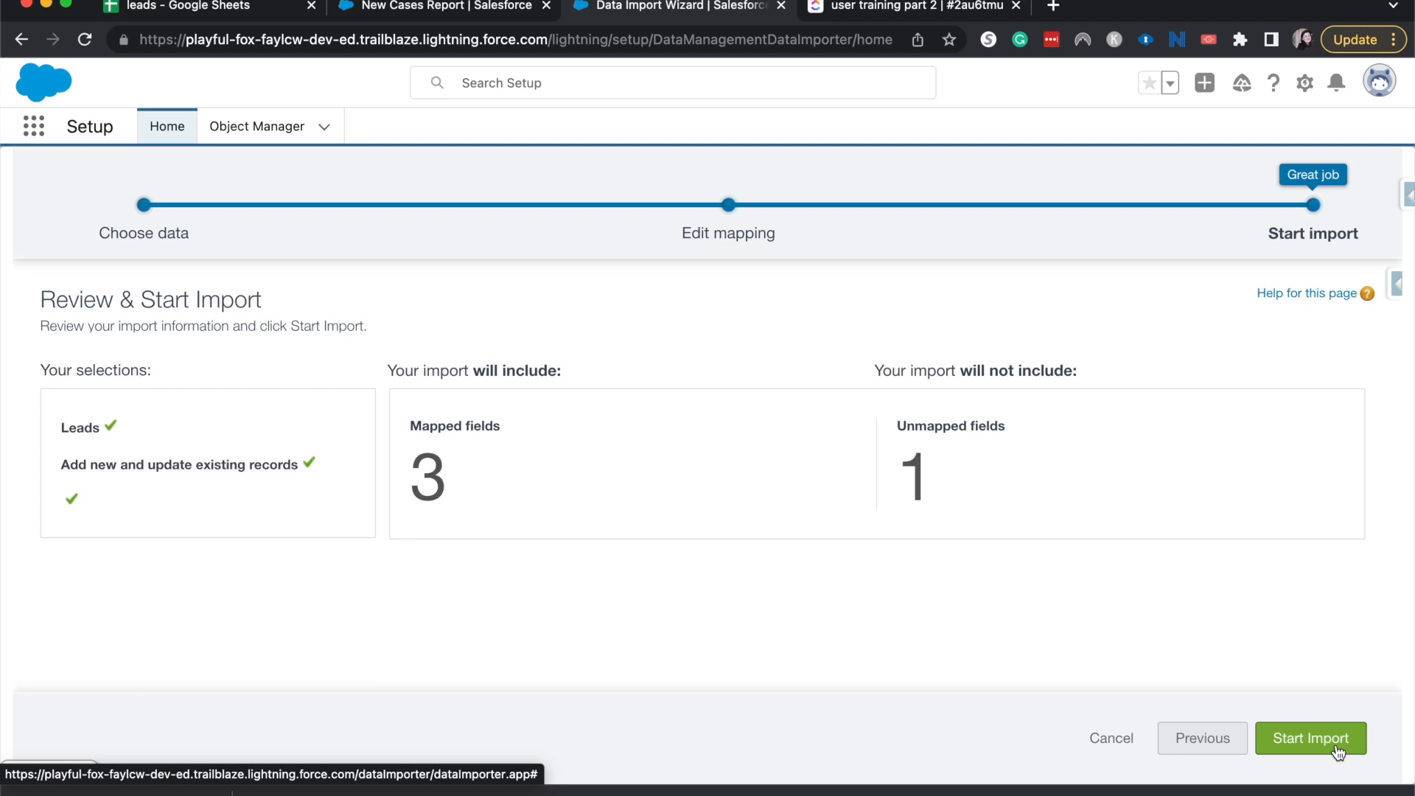
{"action": "left_click", "coordinate": [1336, 740]}
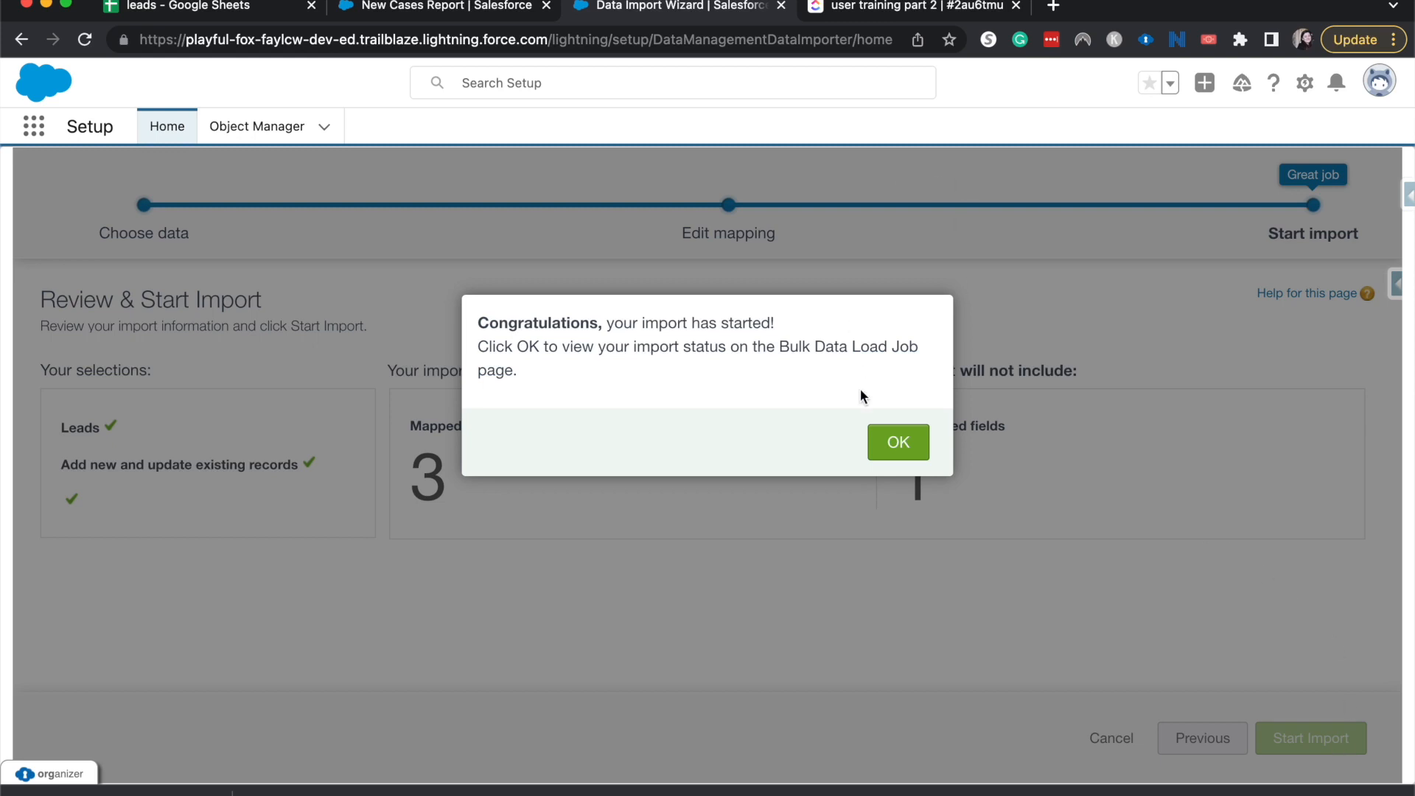
{"action": "left_click", "coordinate": [908, 441]}
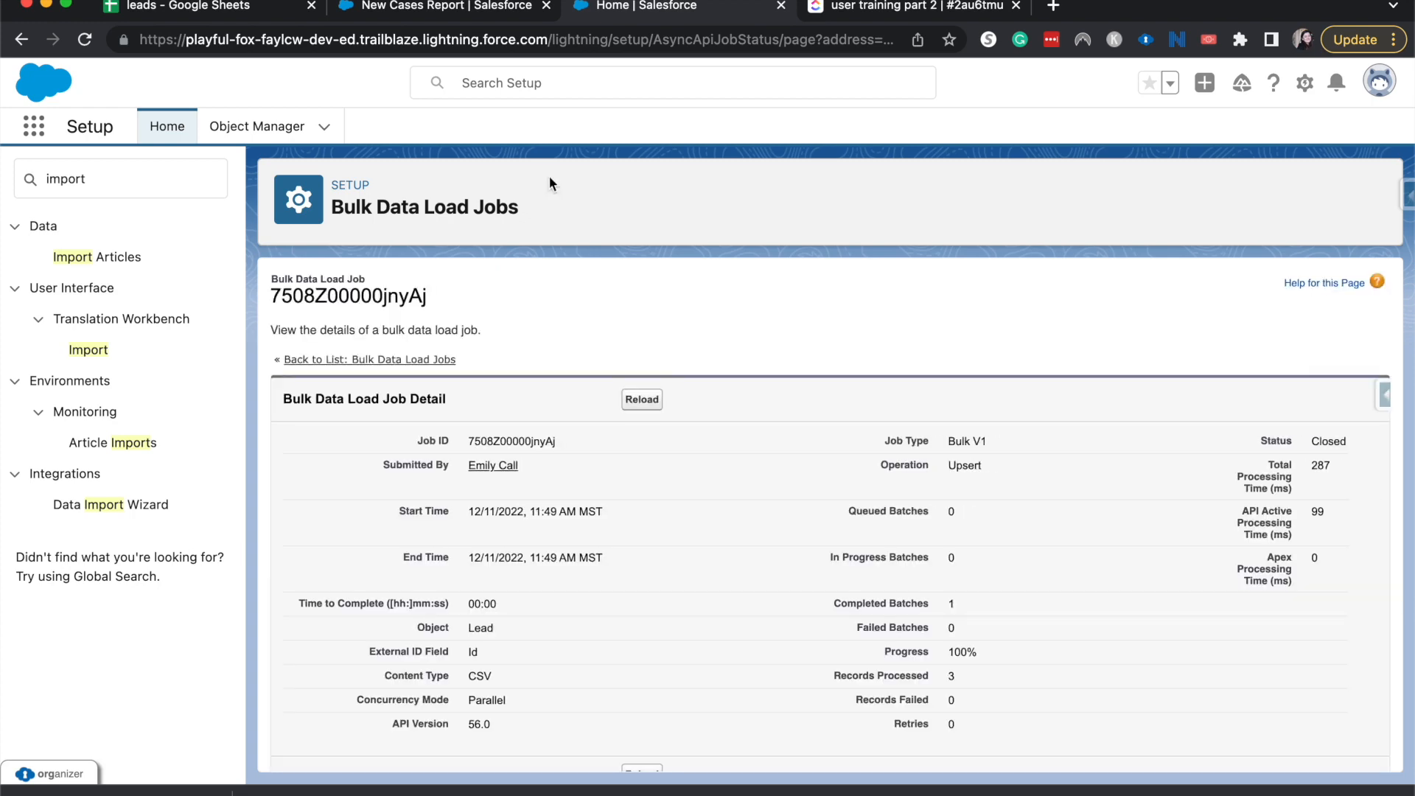
Return to the Sales app, open Leads and switch to the Today's Leads list view.
{"action": "left_click", "coordinate": [427, 5]}
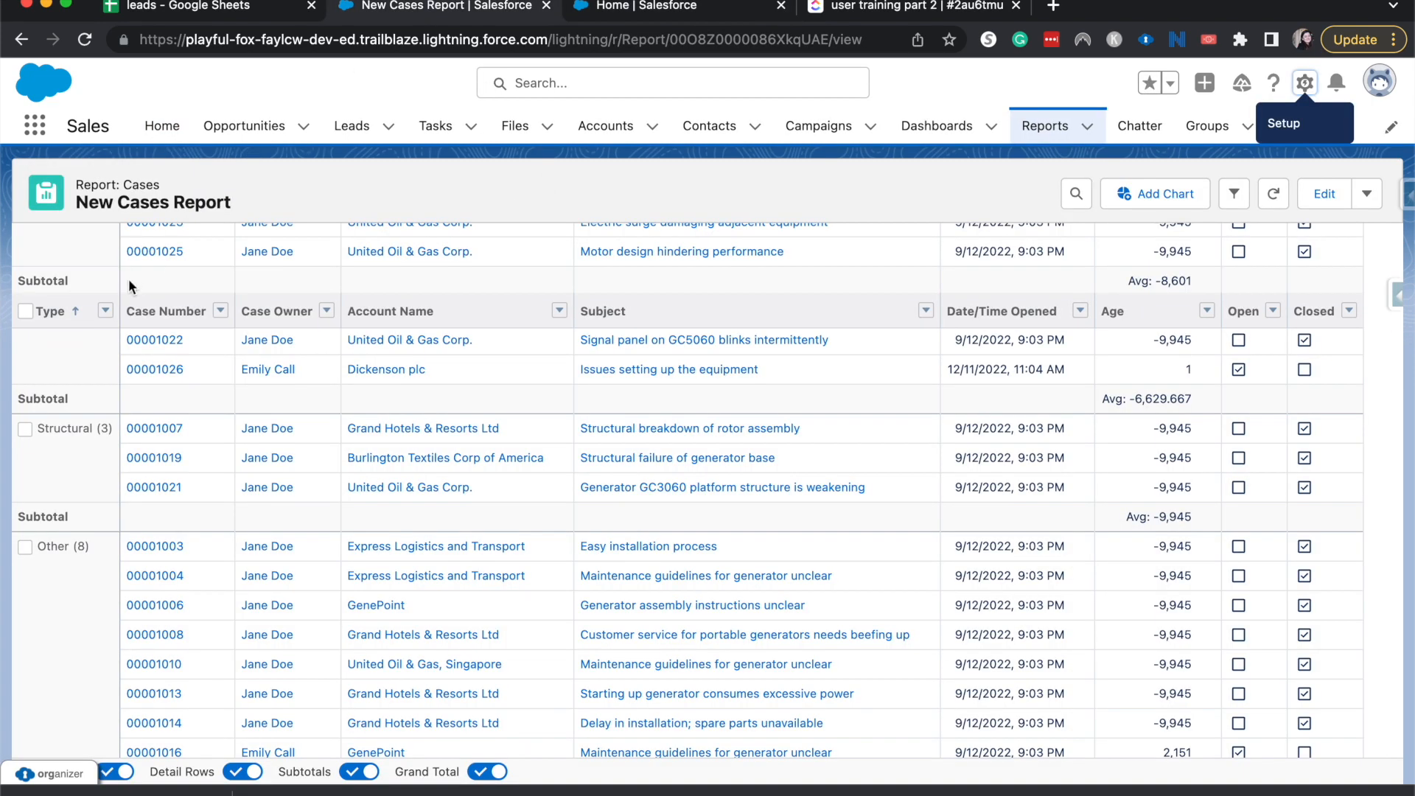
{"action": "left_click", "coordinate": [347, 123]}
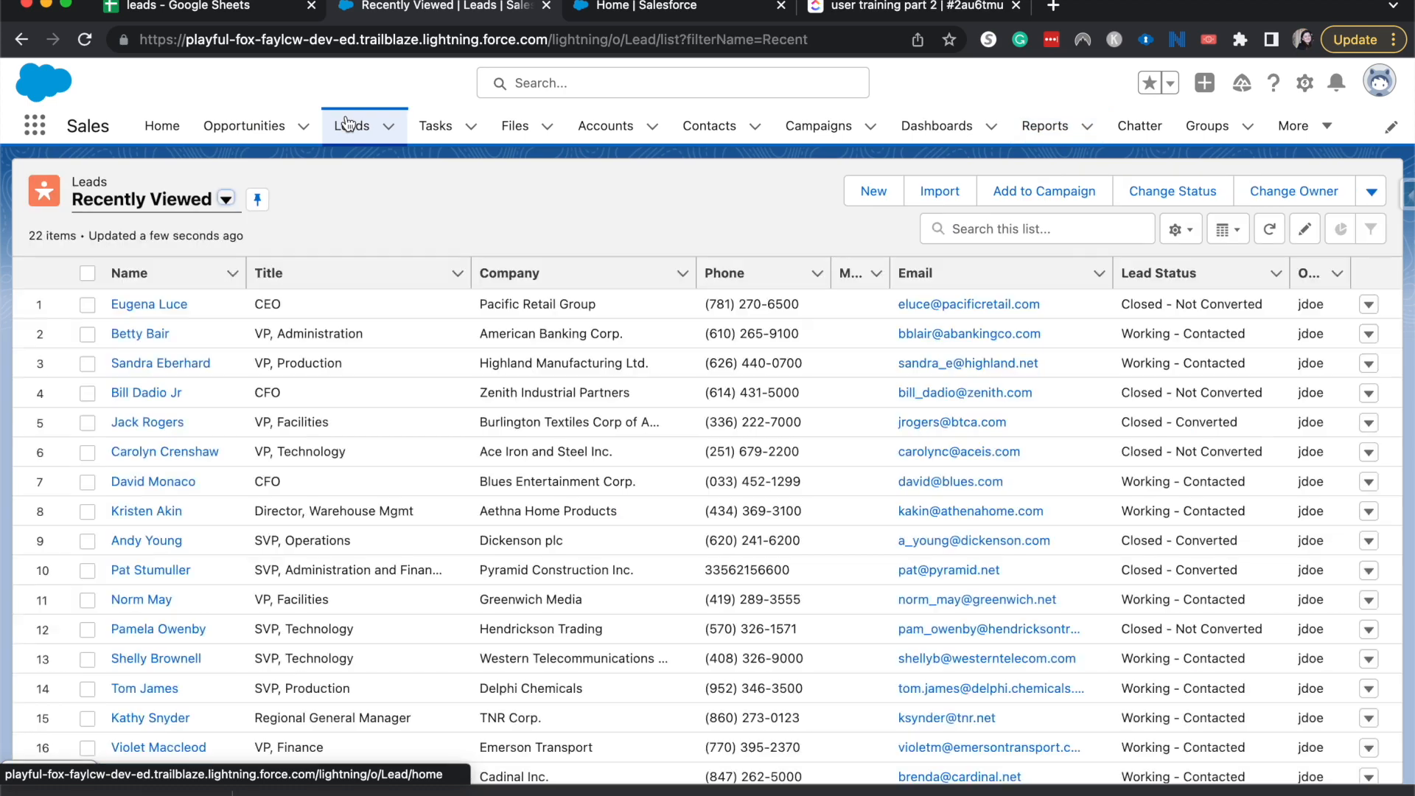
{"action": "left_click", "coordinate": [190, 214]}
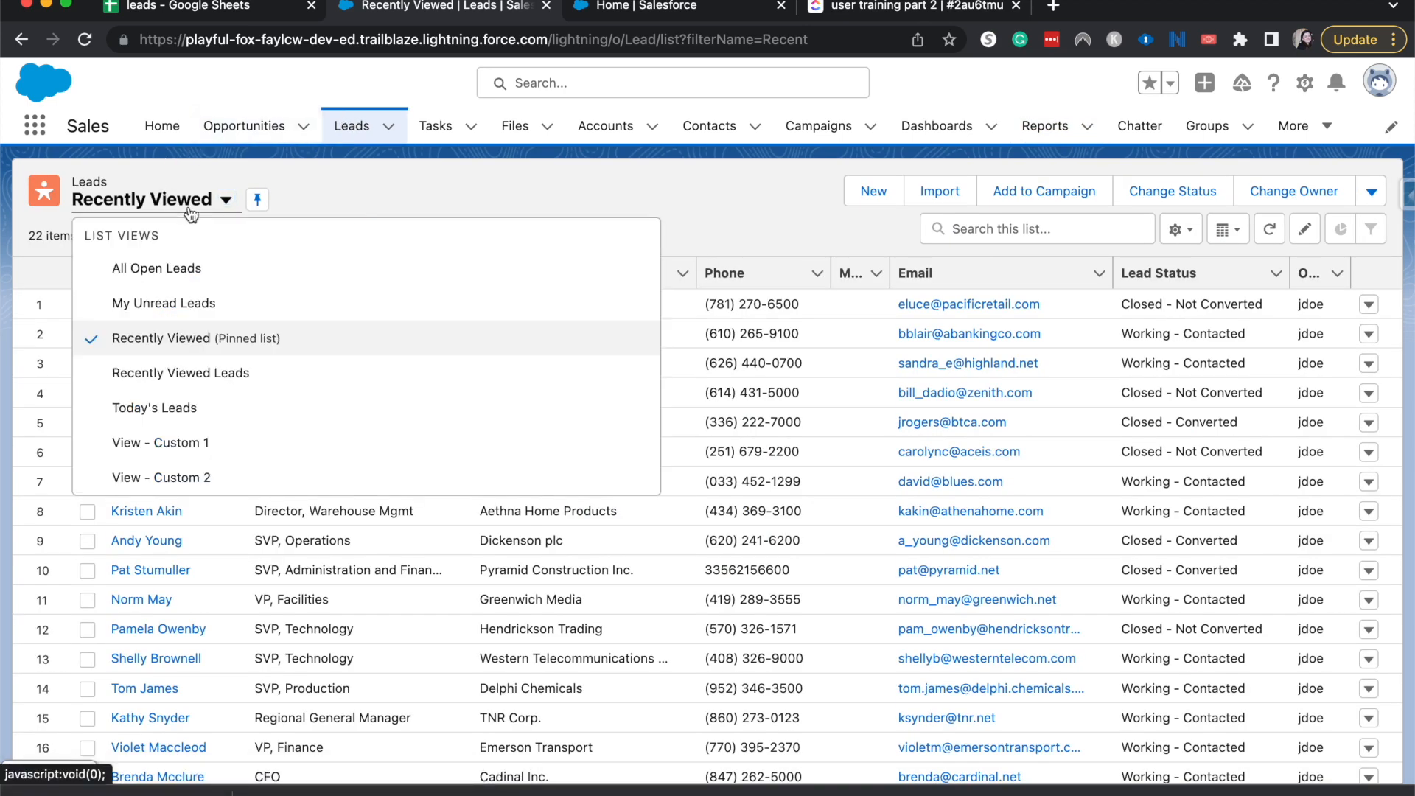
{"action": "left_click", "coordinate": [218, 402]}
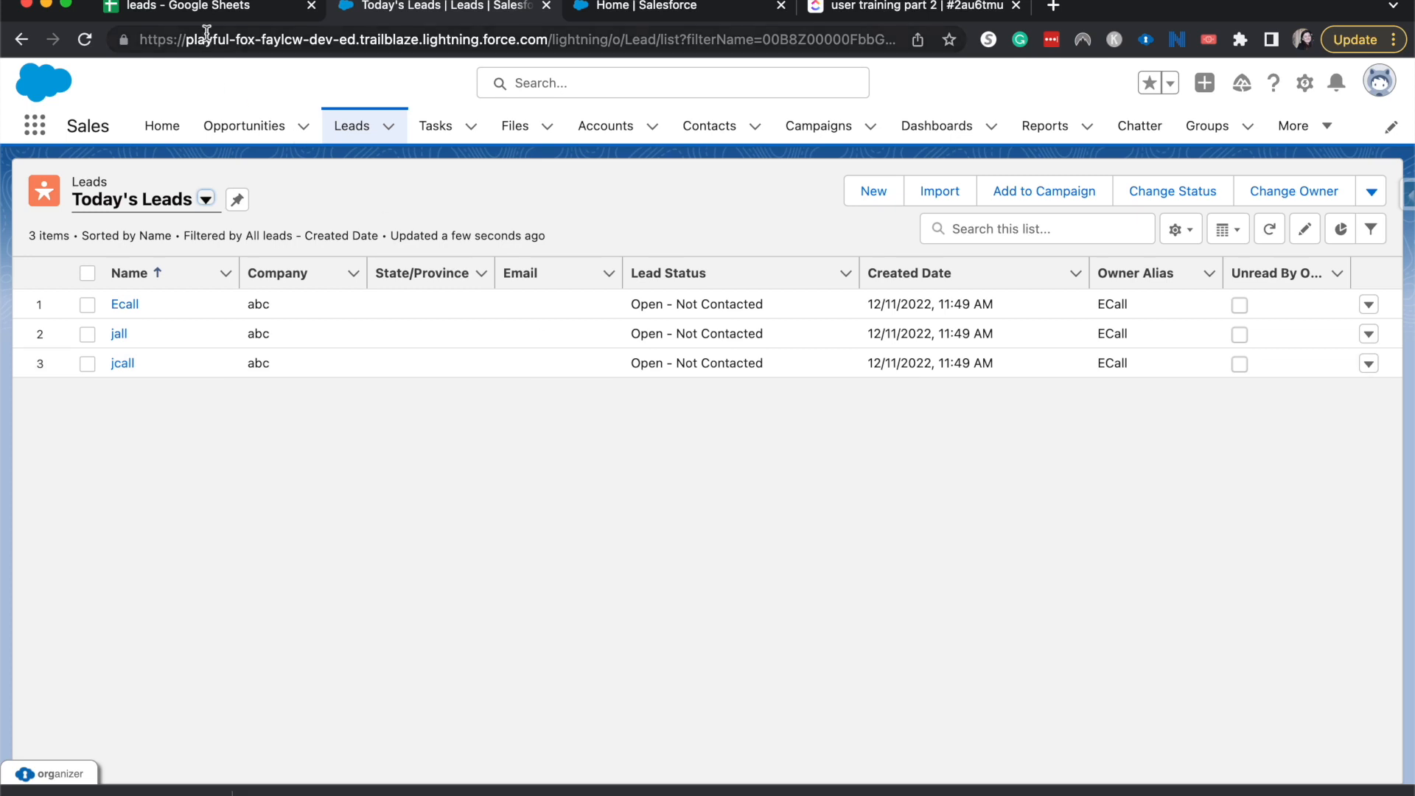
Compare the names in the Google Sheets leads spreadsheet with the imported records in the Salesforce Today's Leads list.
{"action": "left_click", "coordinate": [182, 16]}
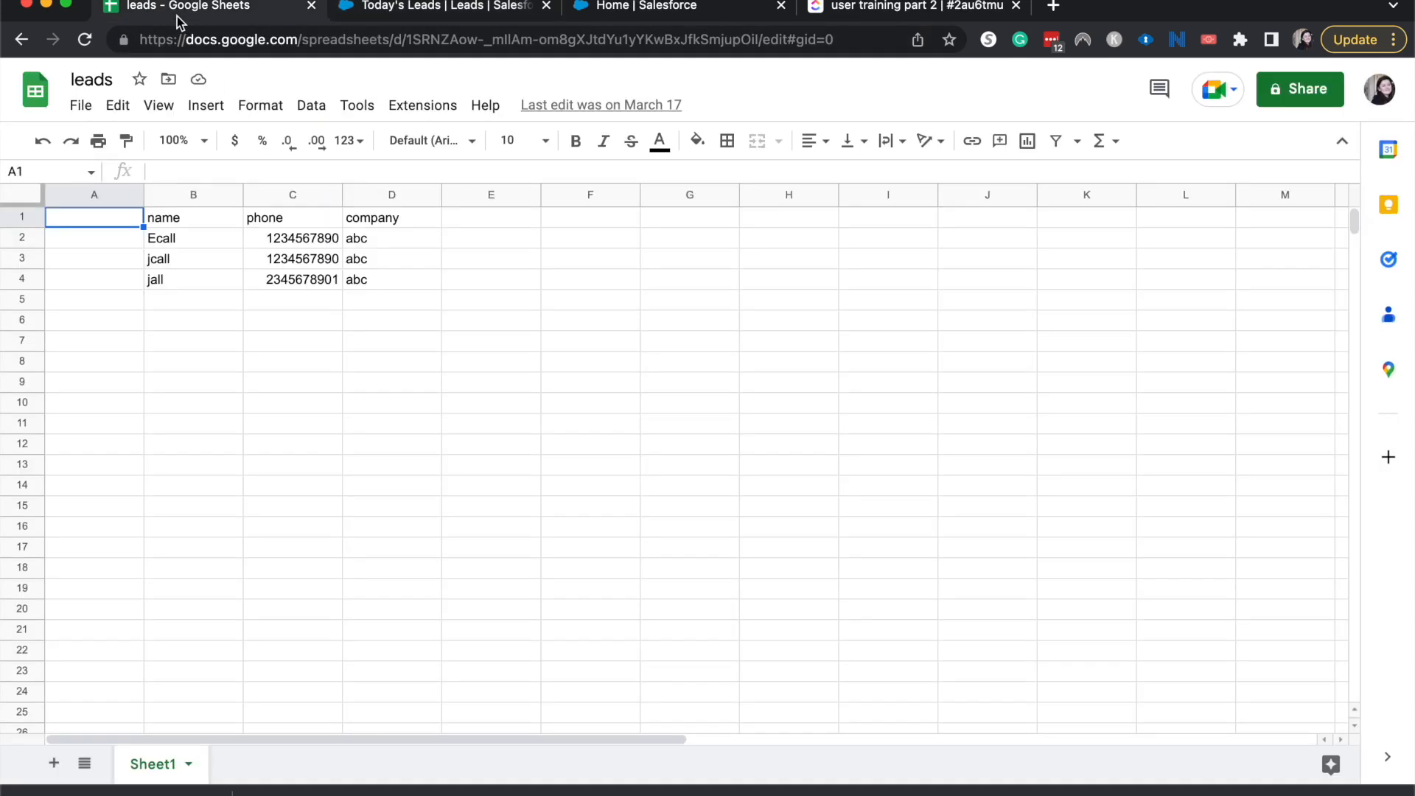
{"action": "left_click", "coordinate": [167, 244]}
{"action": "left_click", "coordinate": [167, 255]}
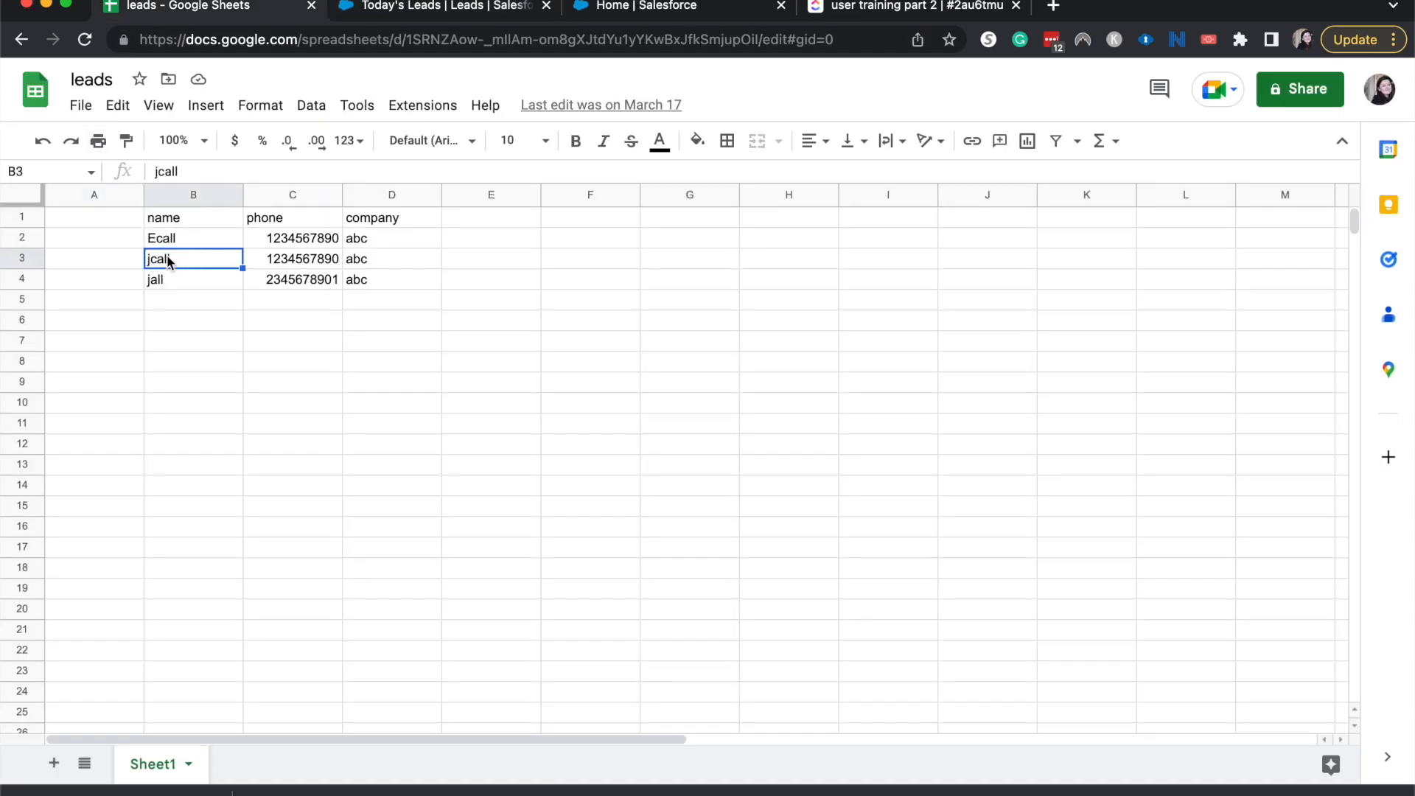
{"action": "left_click", "coordinate": [175, 295]}
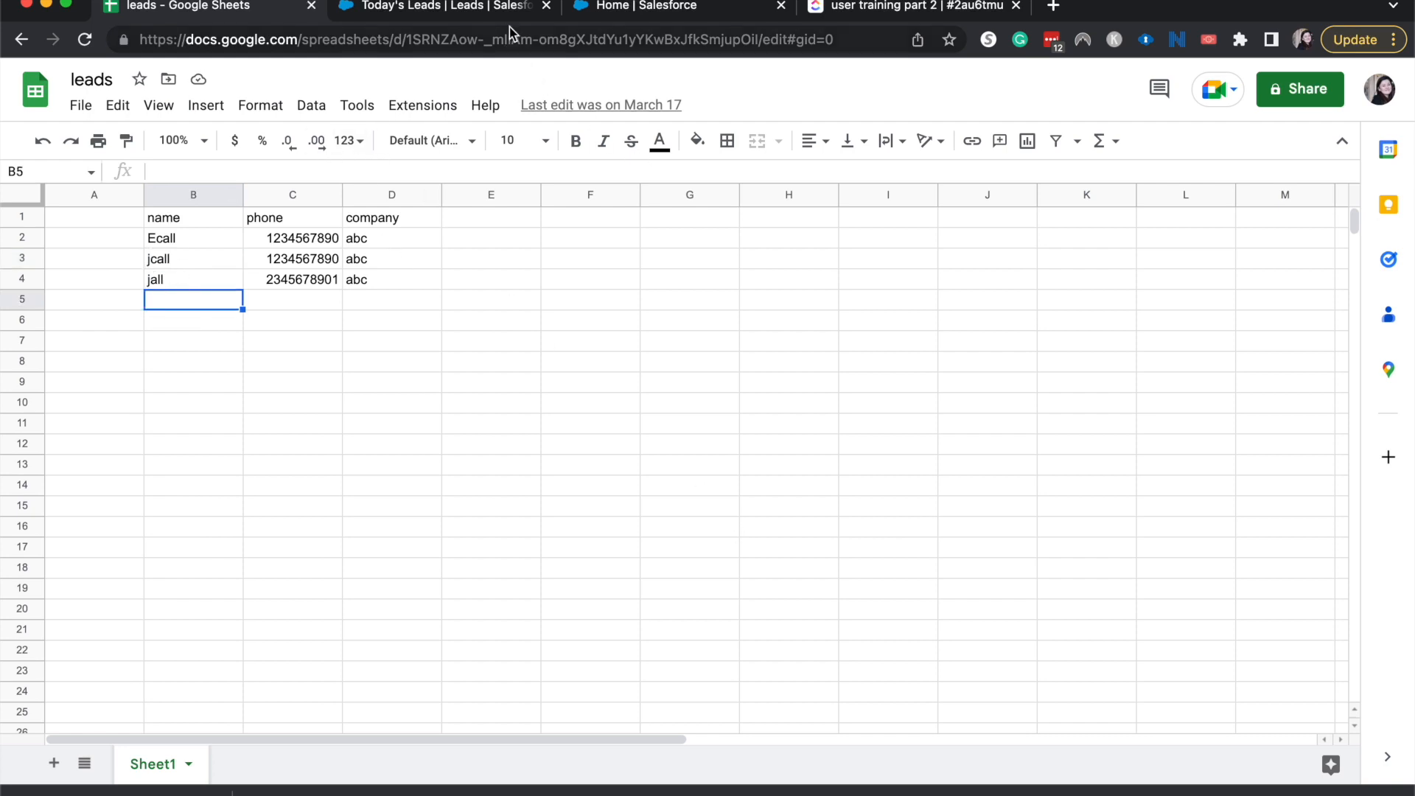
{"action": "left_click", "coordinate": [485, 9]}
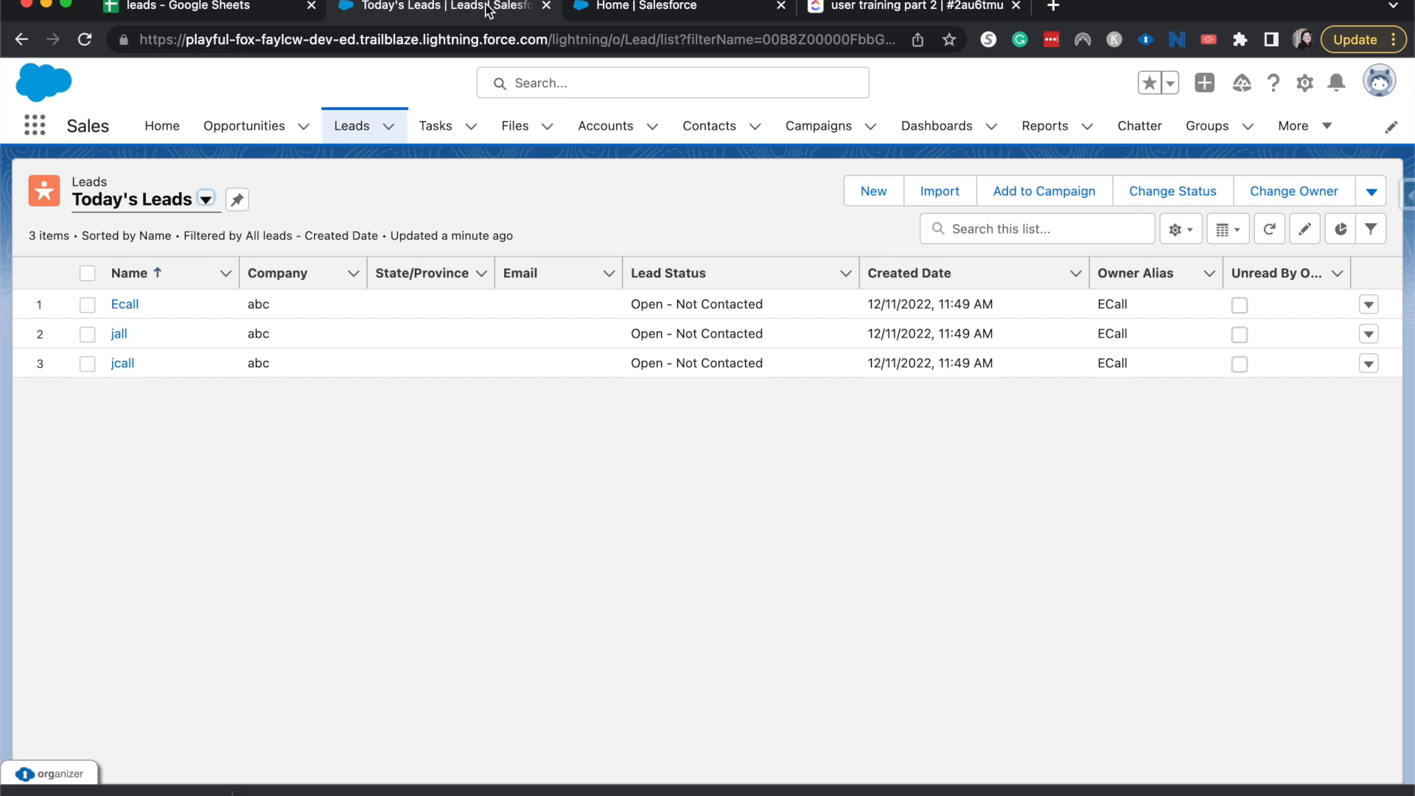
{"action": "left_click", "coordinate": [229, 6]}
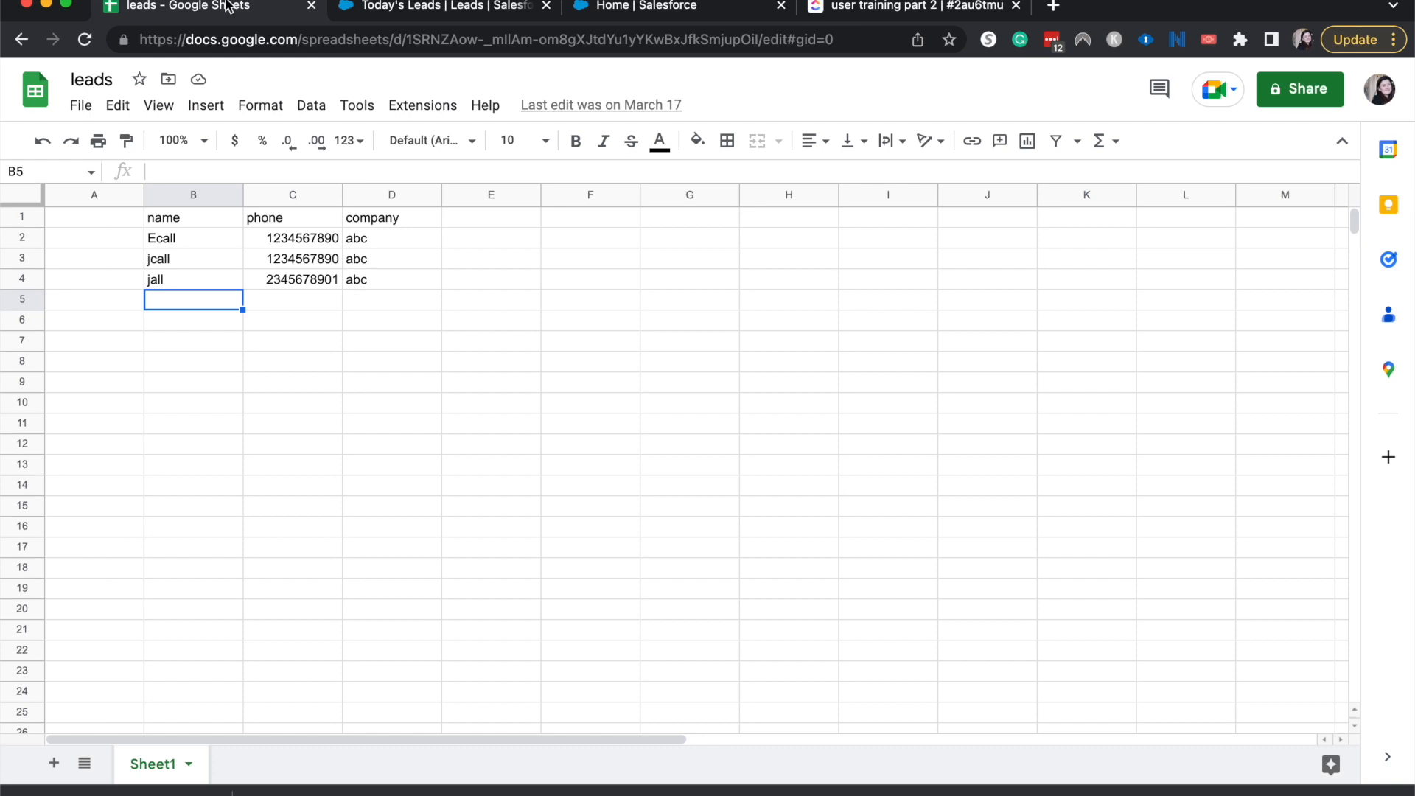
{"action": "left_click", "coordinate": [470, 16]}
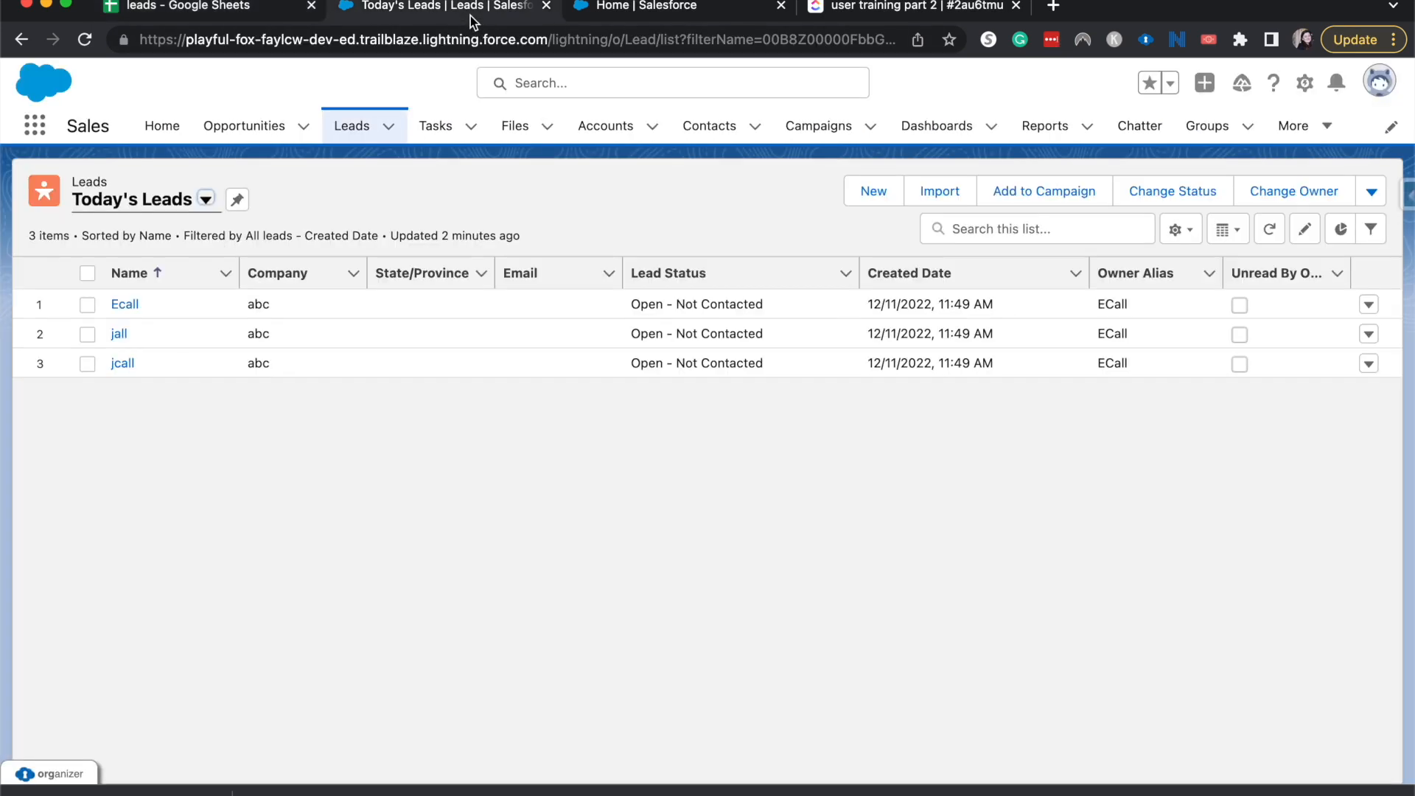